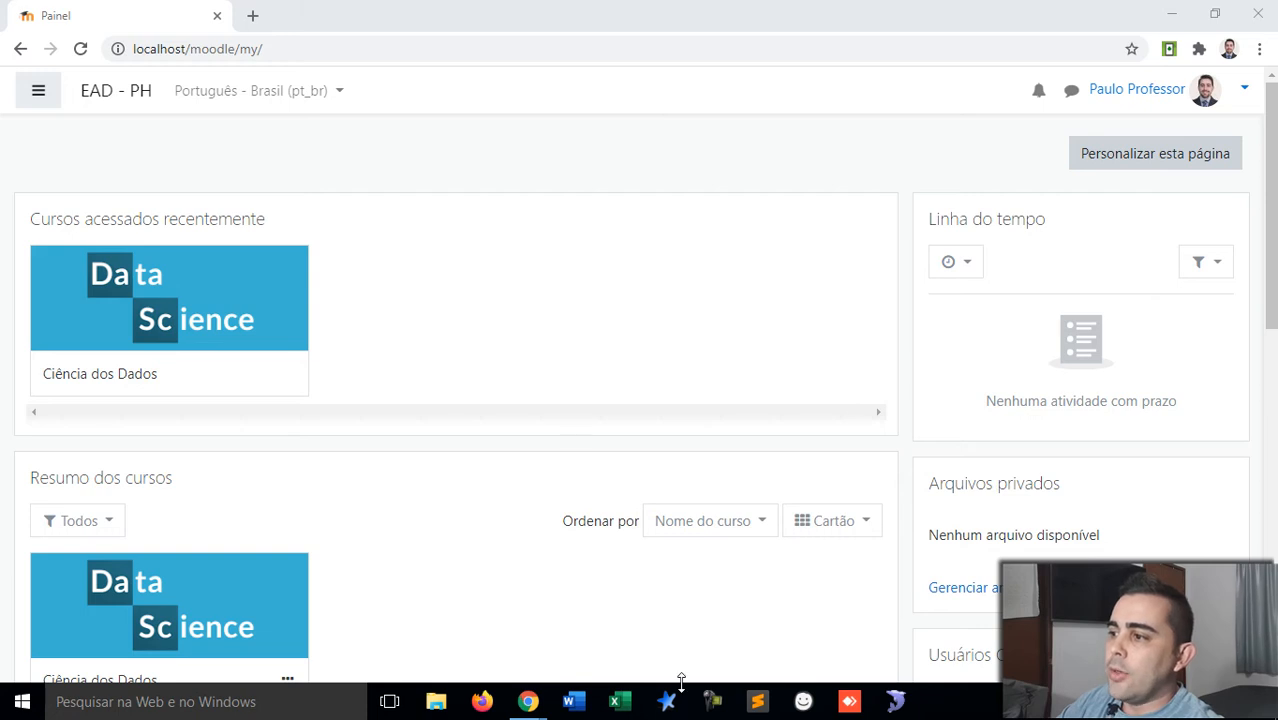
Step: Open Treinamento Moodle.docx from Word's recent list and scroll to the summary list
left_click(582, 707)
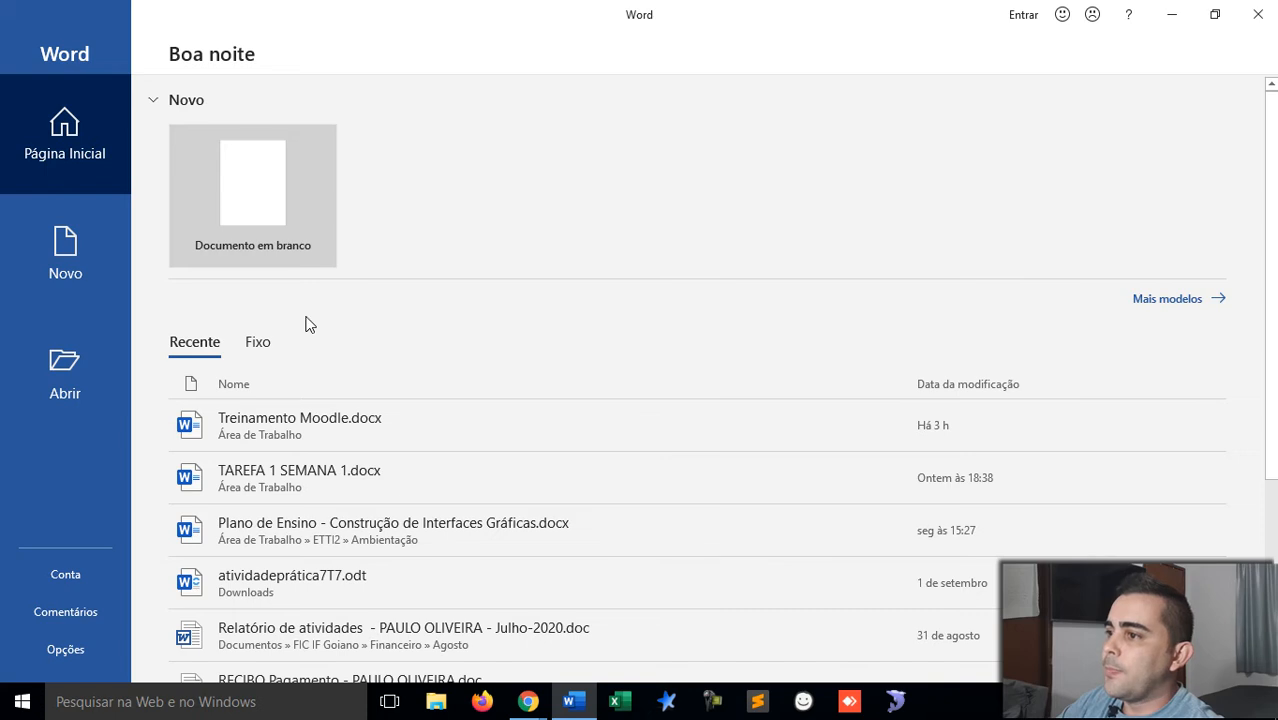
left_click(304, 422)
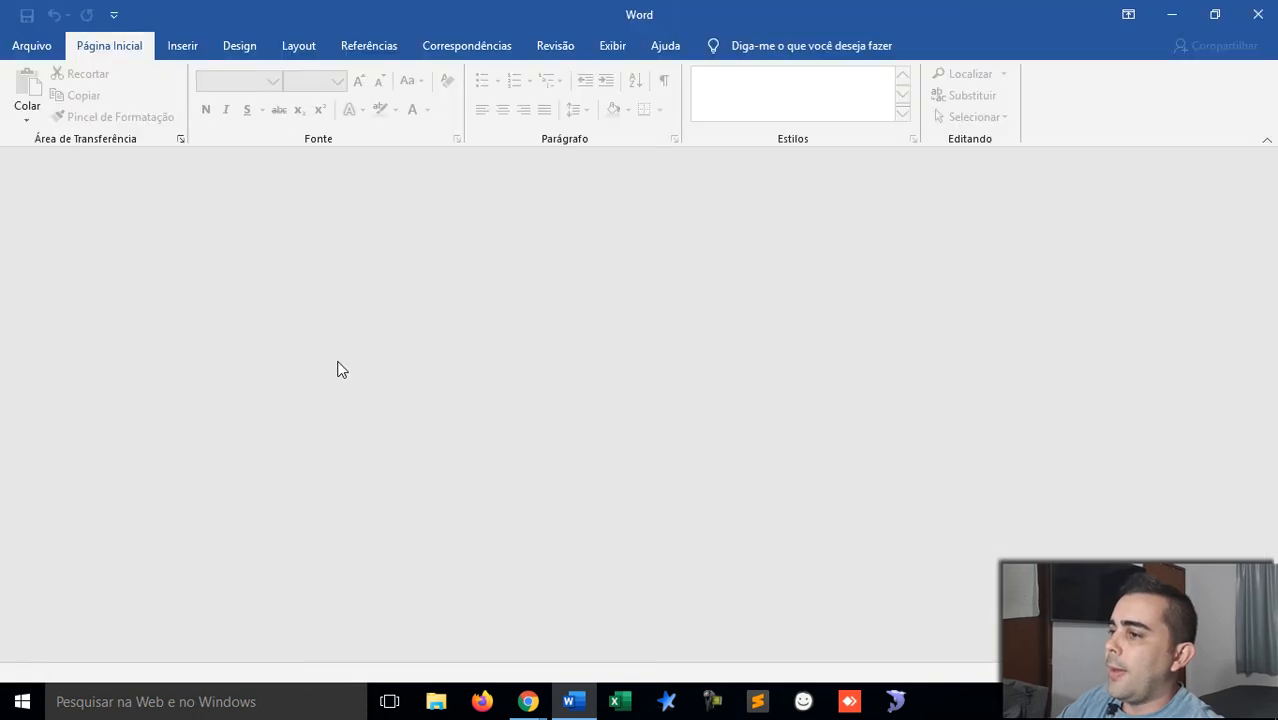
scroll(493, 365, "down", 4)
scroll(493, 365, "down", 2)
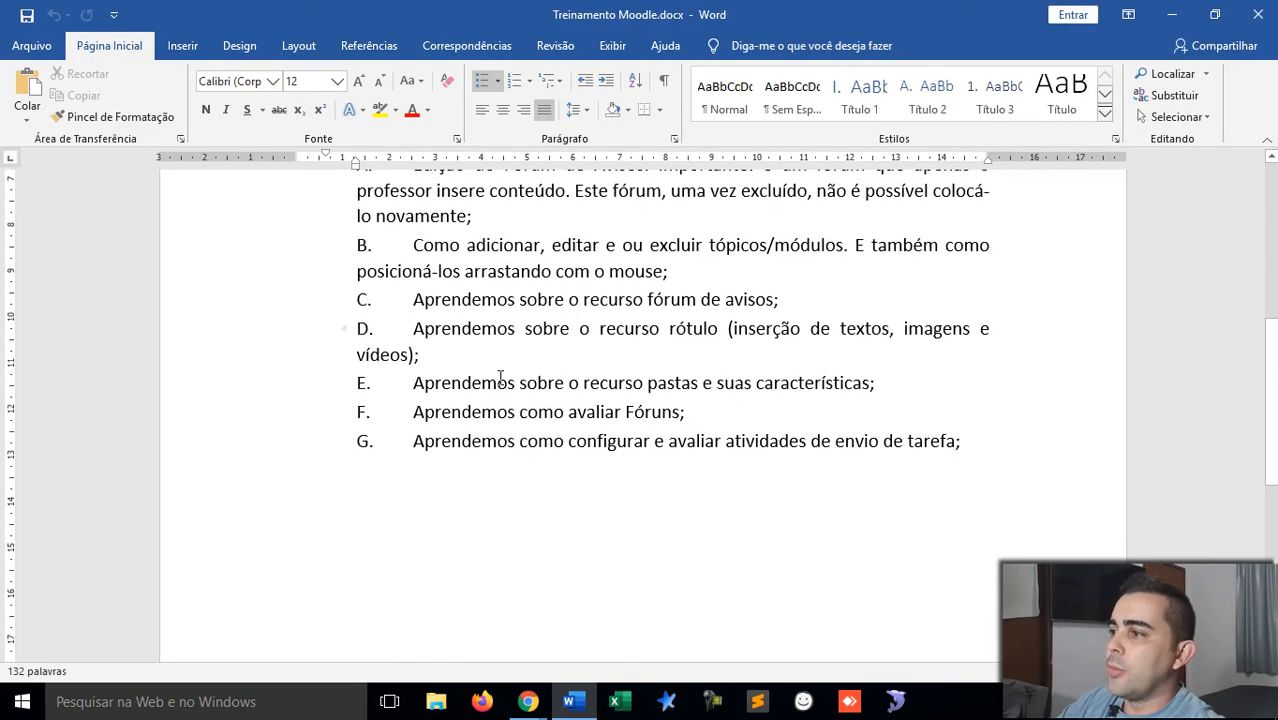
Step: Change item G to 'atividades do tipo envio de tarefa;' and add an empty paragraph below it
double_click(610, 383)
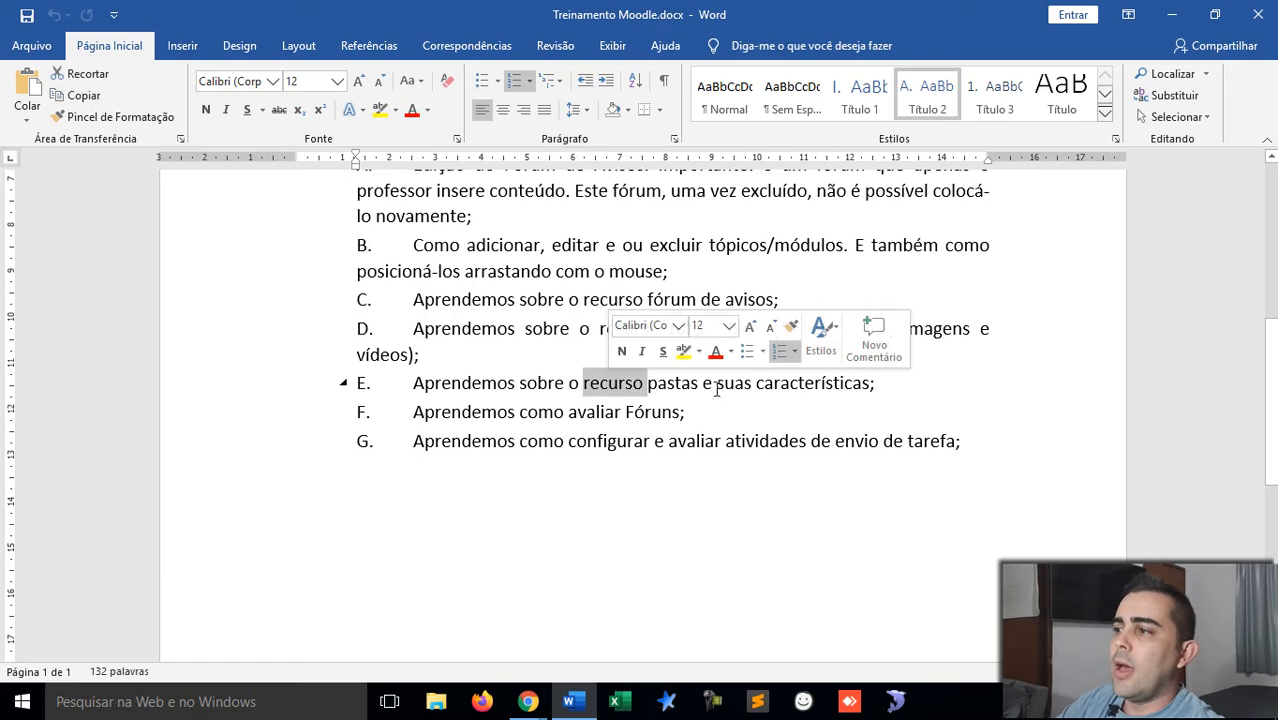
double_click(590, 413)
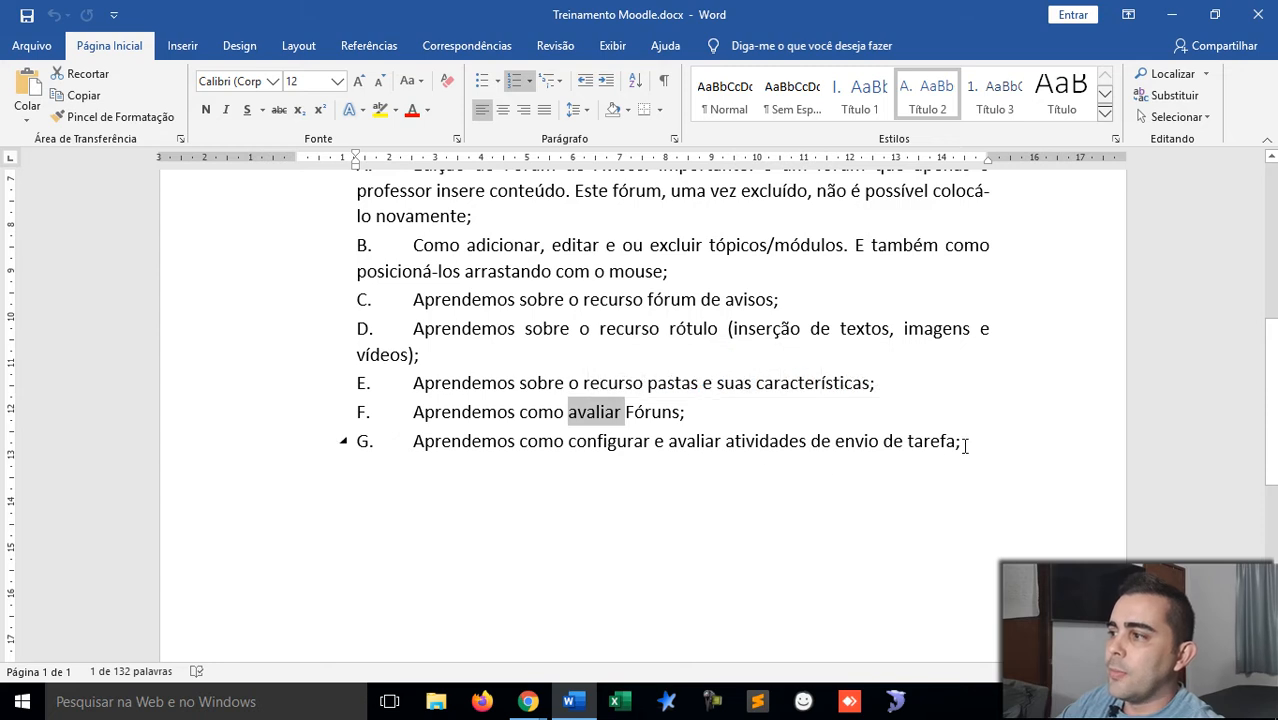
left_click(813, 445)
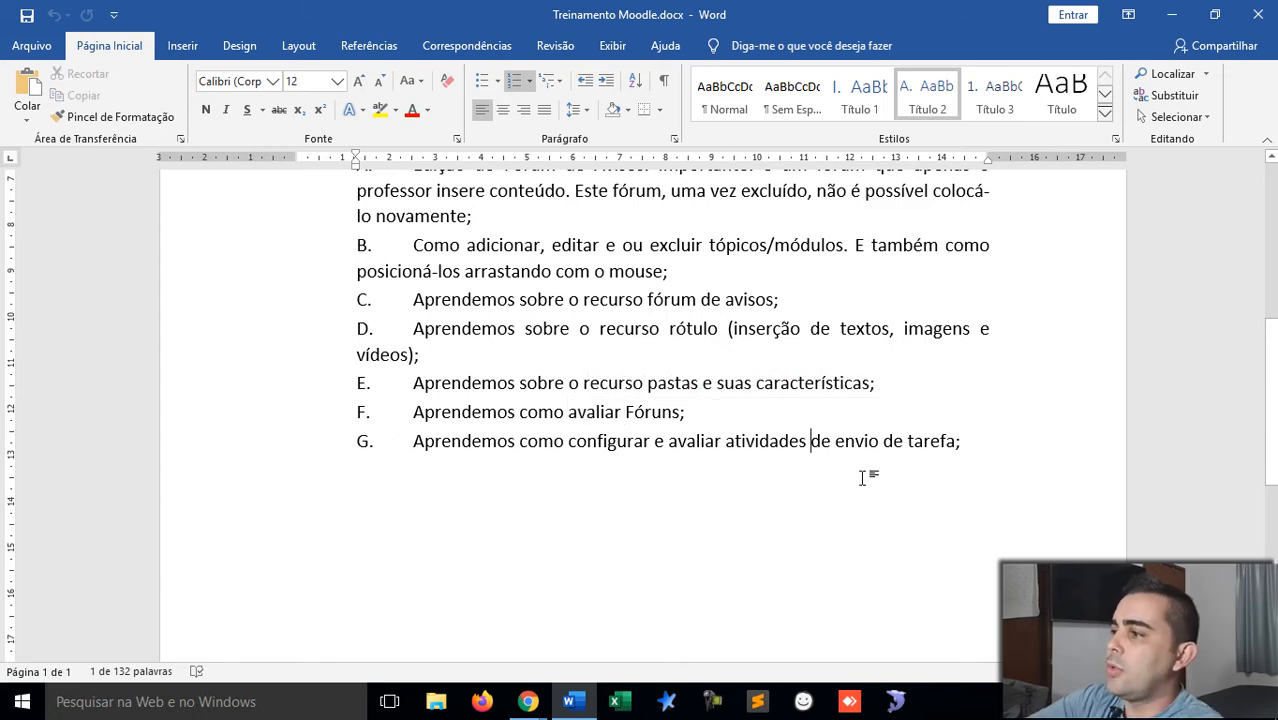
type("do tipod")
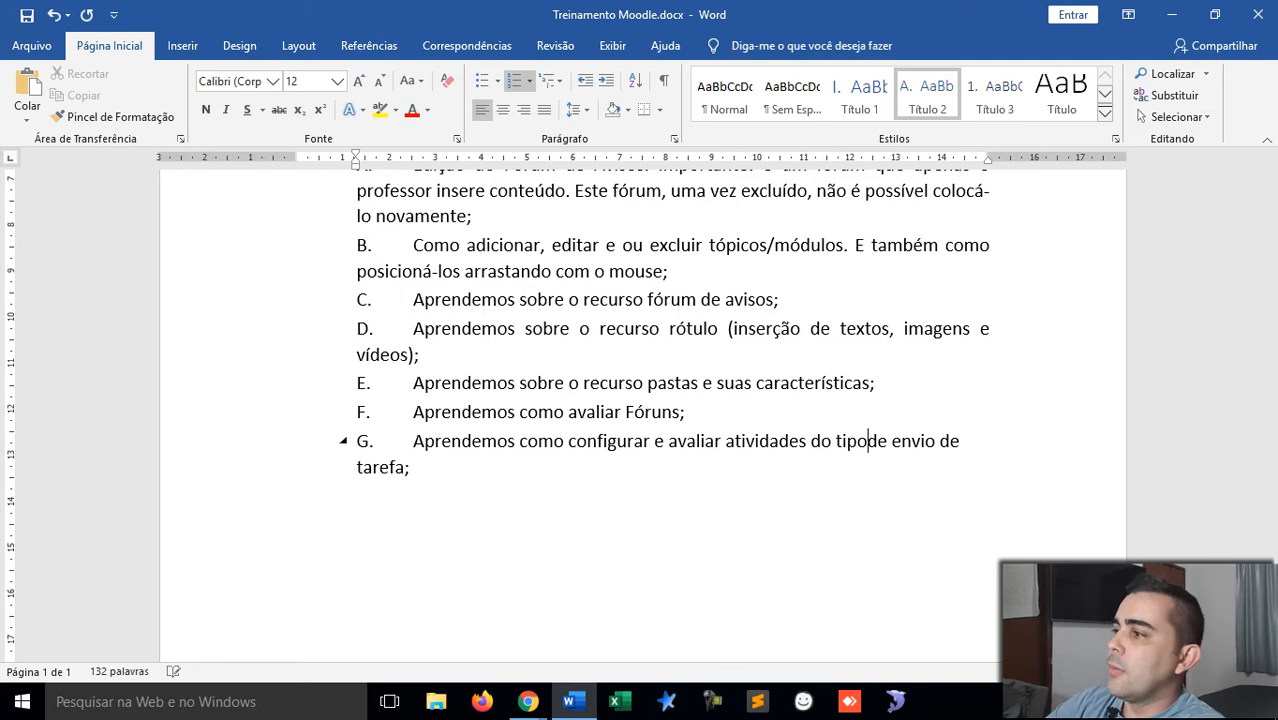
key("Delete")
key("Delete")
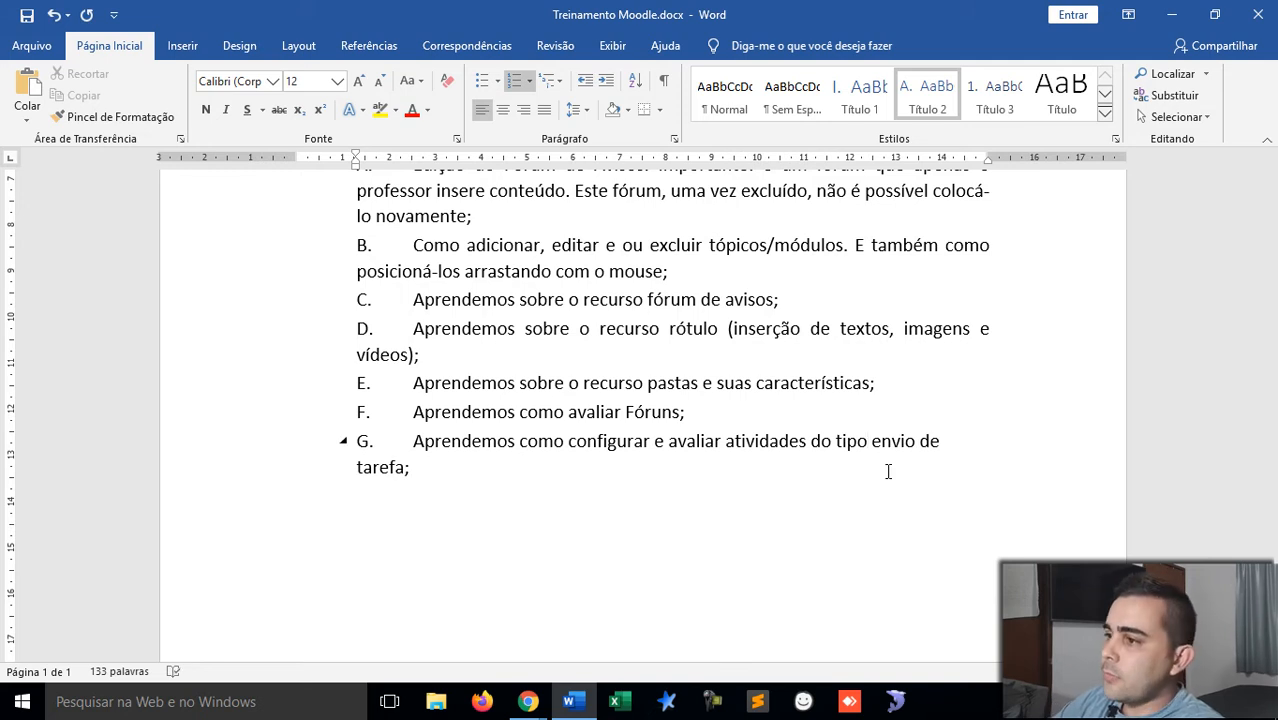
left_click(579, 480)
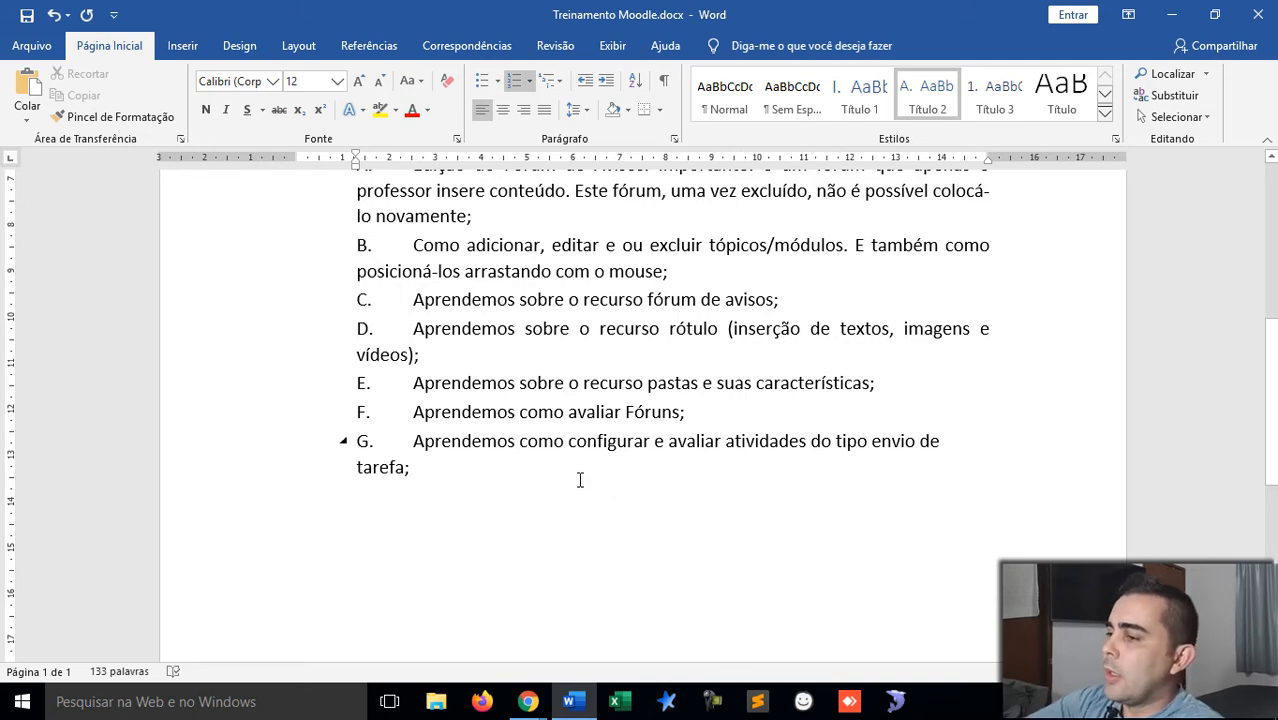
key("Return")
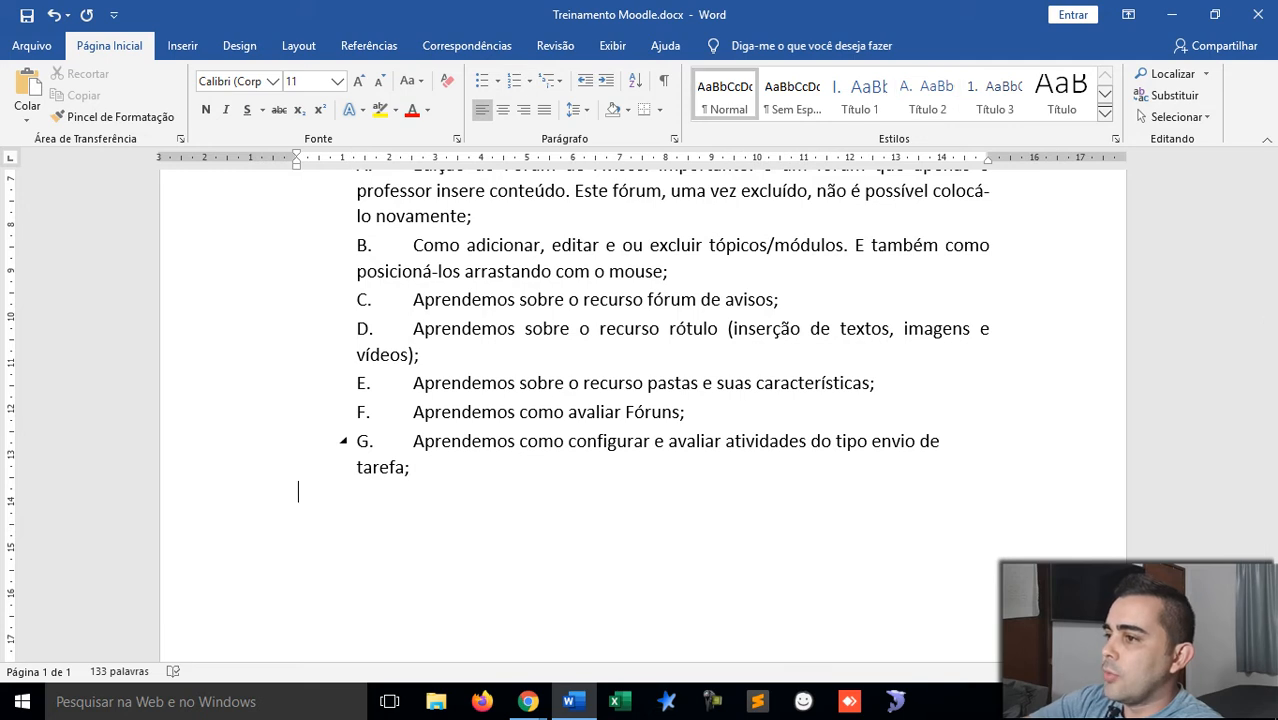
Step: Start the new line with 'Aprendemos' and append 'e sua configurações' to item C
type("Ar")
key("BackSpace")
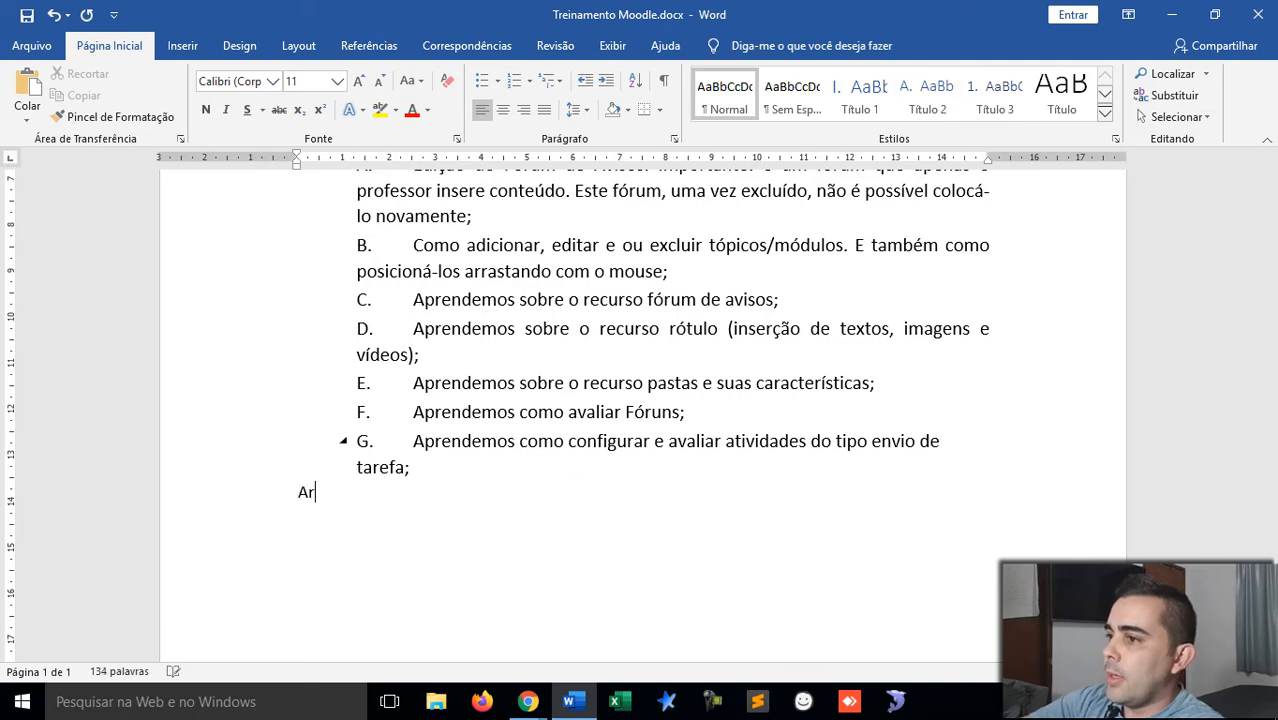
type("prendemos")
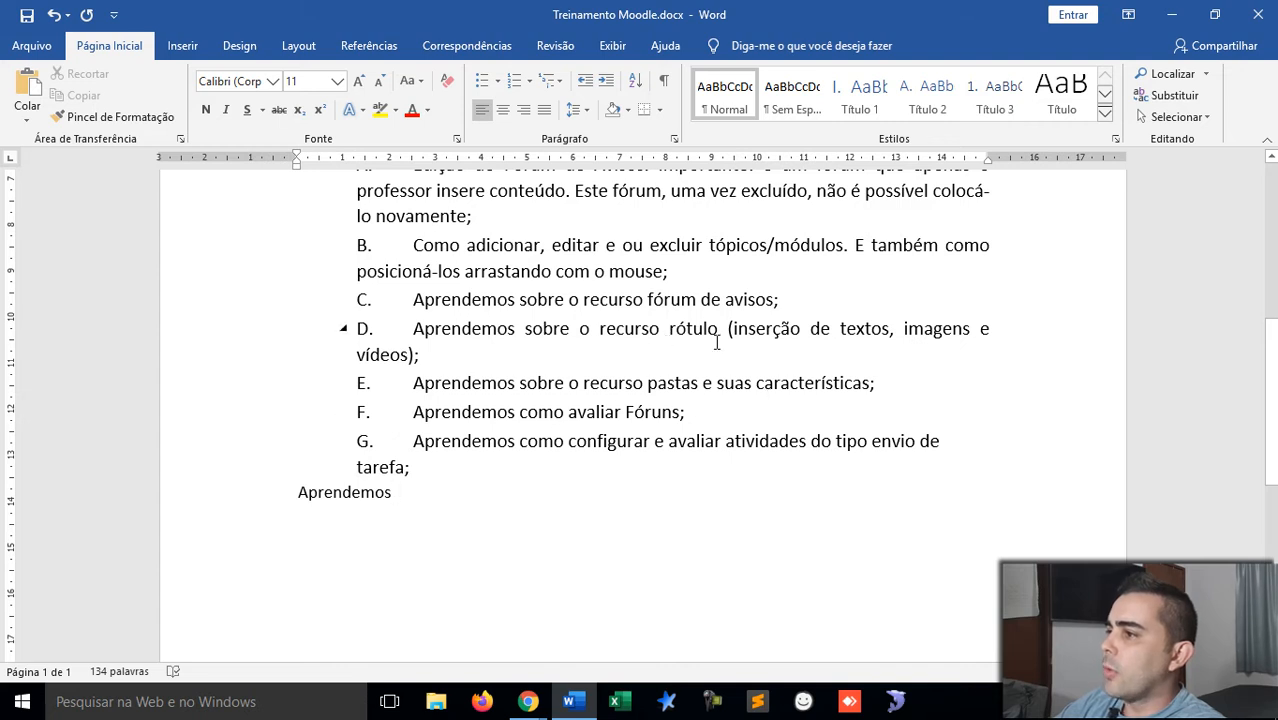
left_click(774, 300)
type("e sua config")
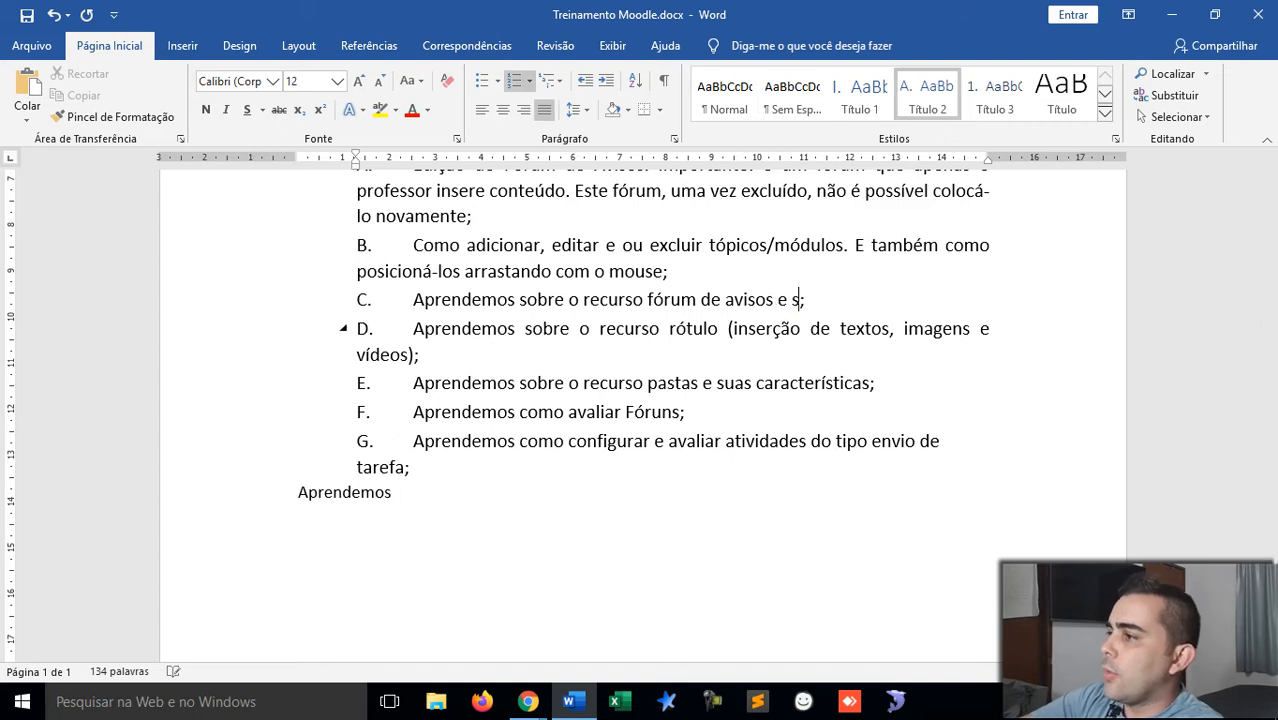
type("urações")
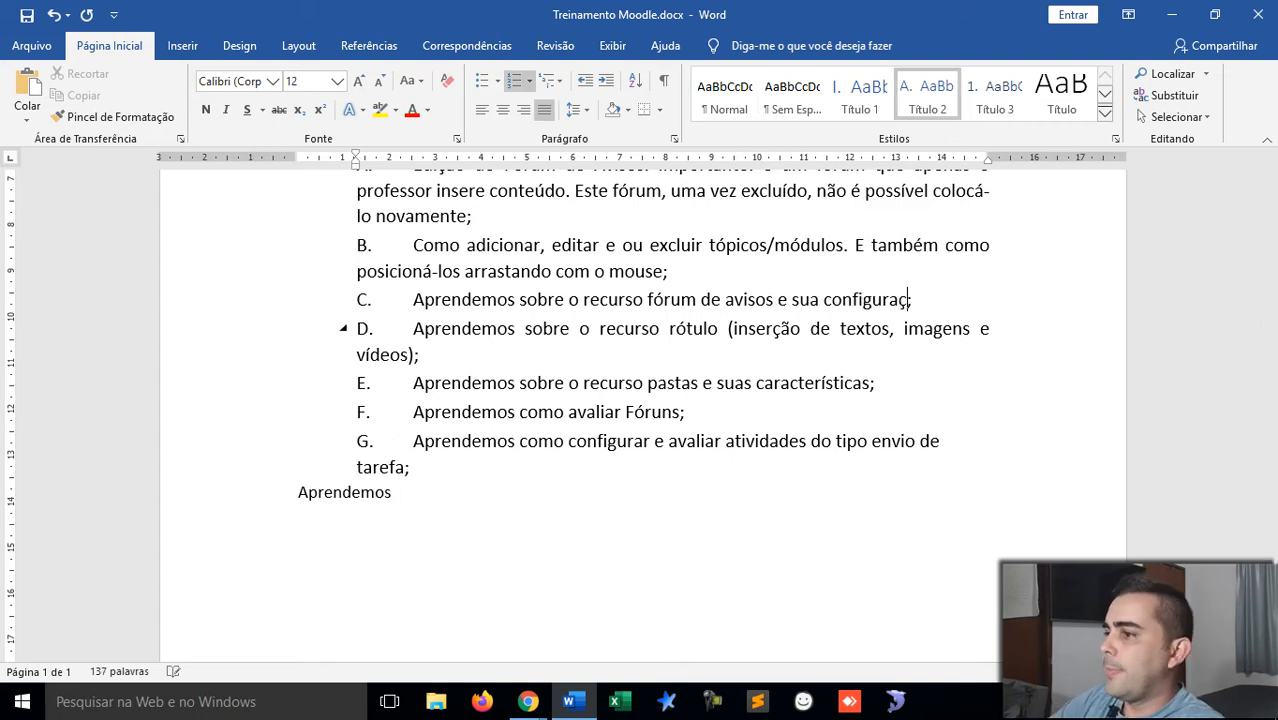
Step: Replace the new line with 'Vimos a visualização do aluno quanto às suas notas'
left_click(417, 492)
key("BackSpace")
key("BackSpace")
key("BackSpace")
key("BackSpace")
key("BackSpace")
key("BackSpace")
key("BackSpace")
key("BackSpace")
key("BackSpace")
key("BackSpace")
key("BackSpace")
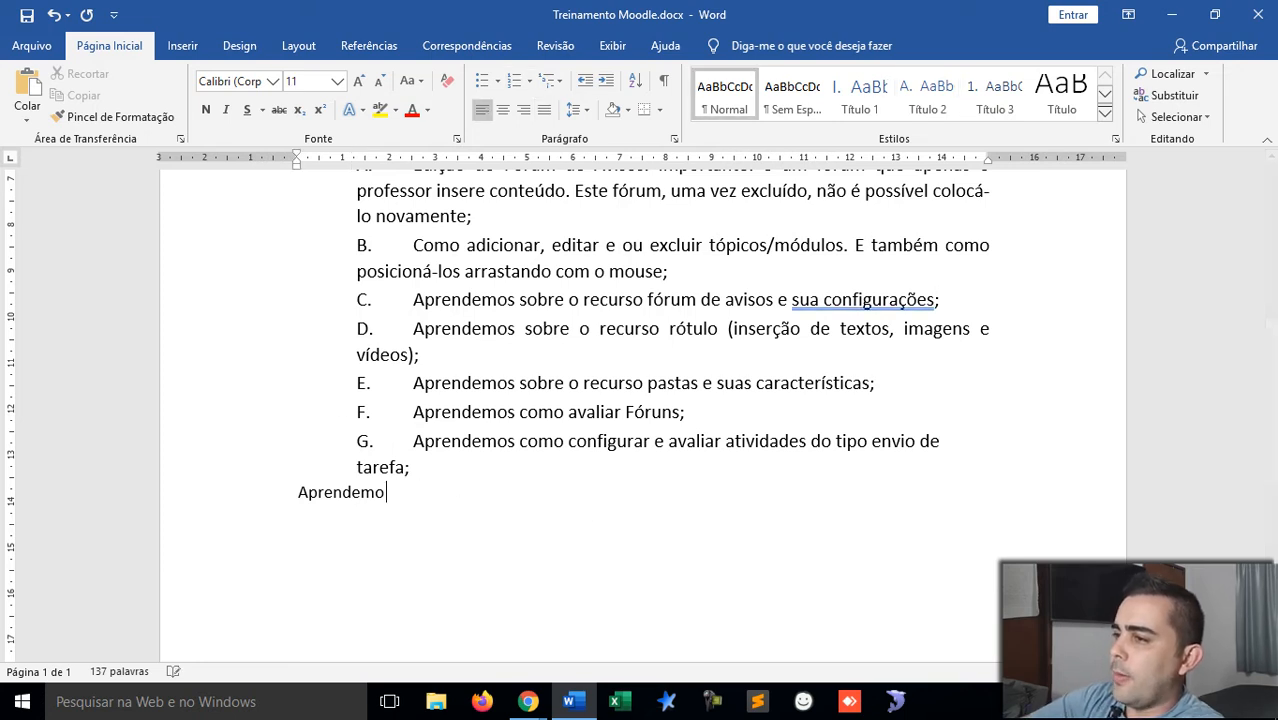
type("Vimos a visuzlia")
key("BackSpace")
key("BackSpace")
key("BackSpace")
type("aliz")
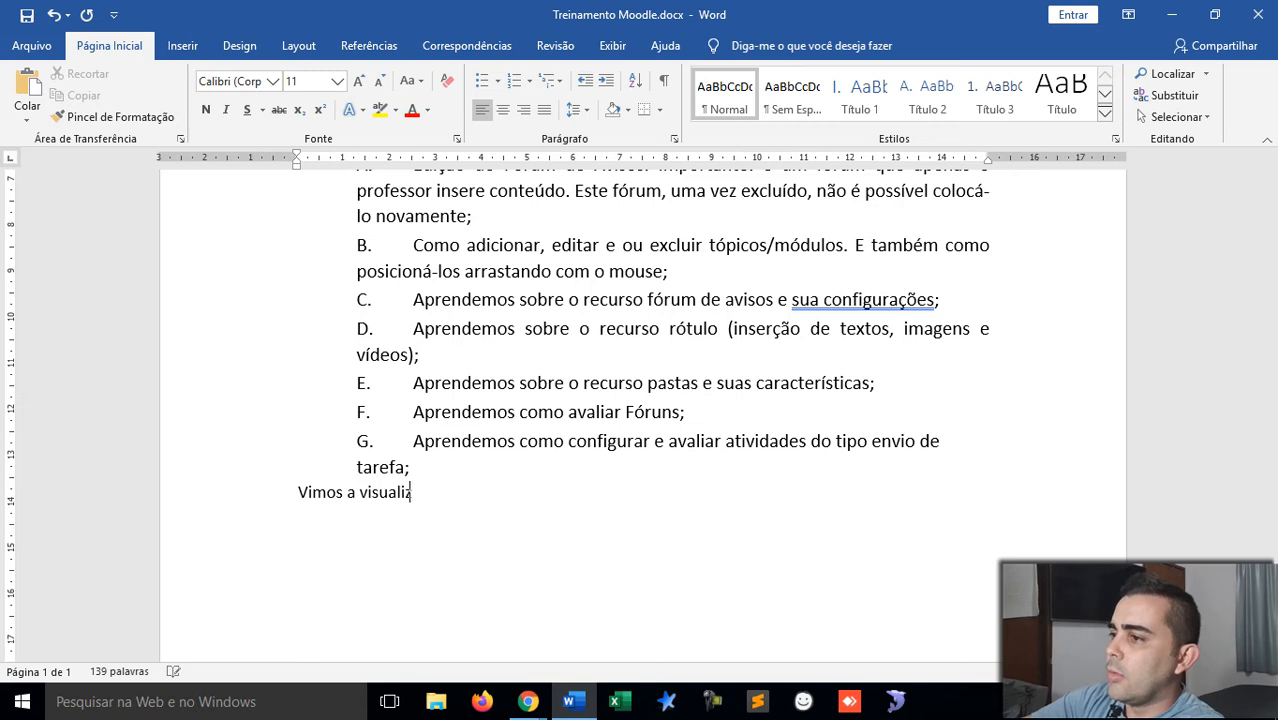
type("ação do aluno")
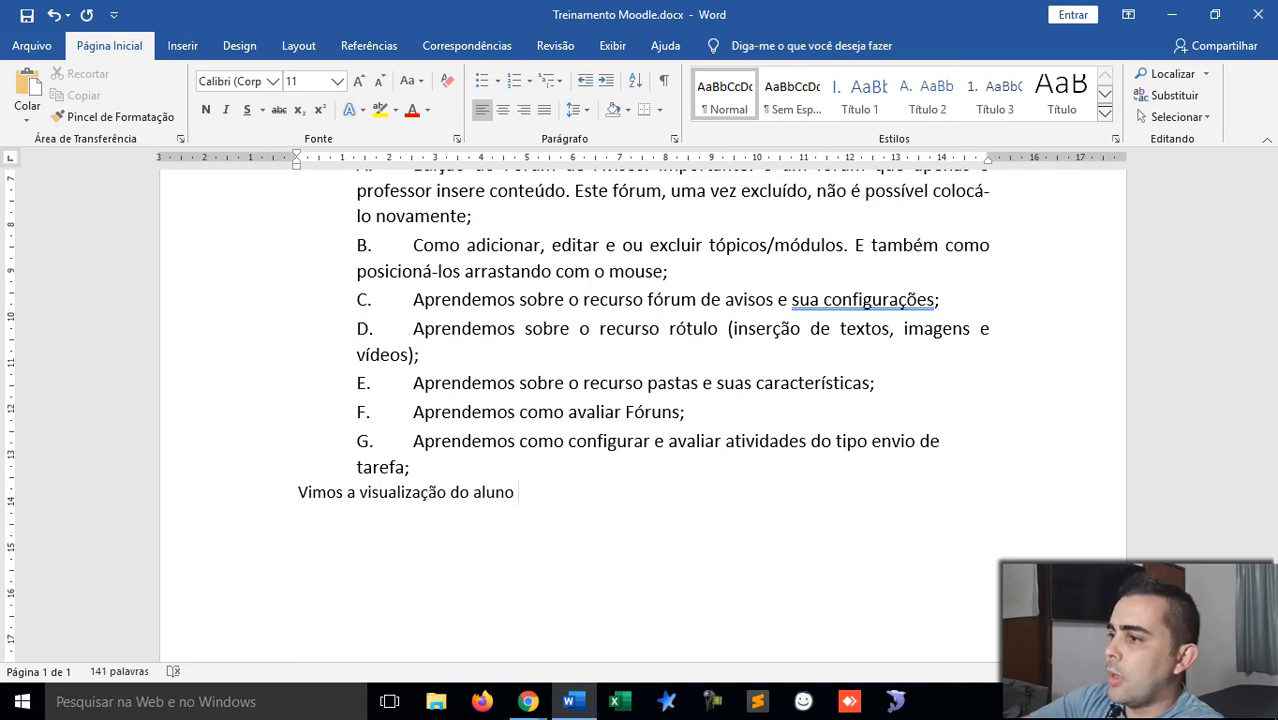
type(" quanto às")
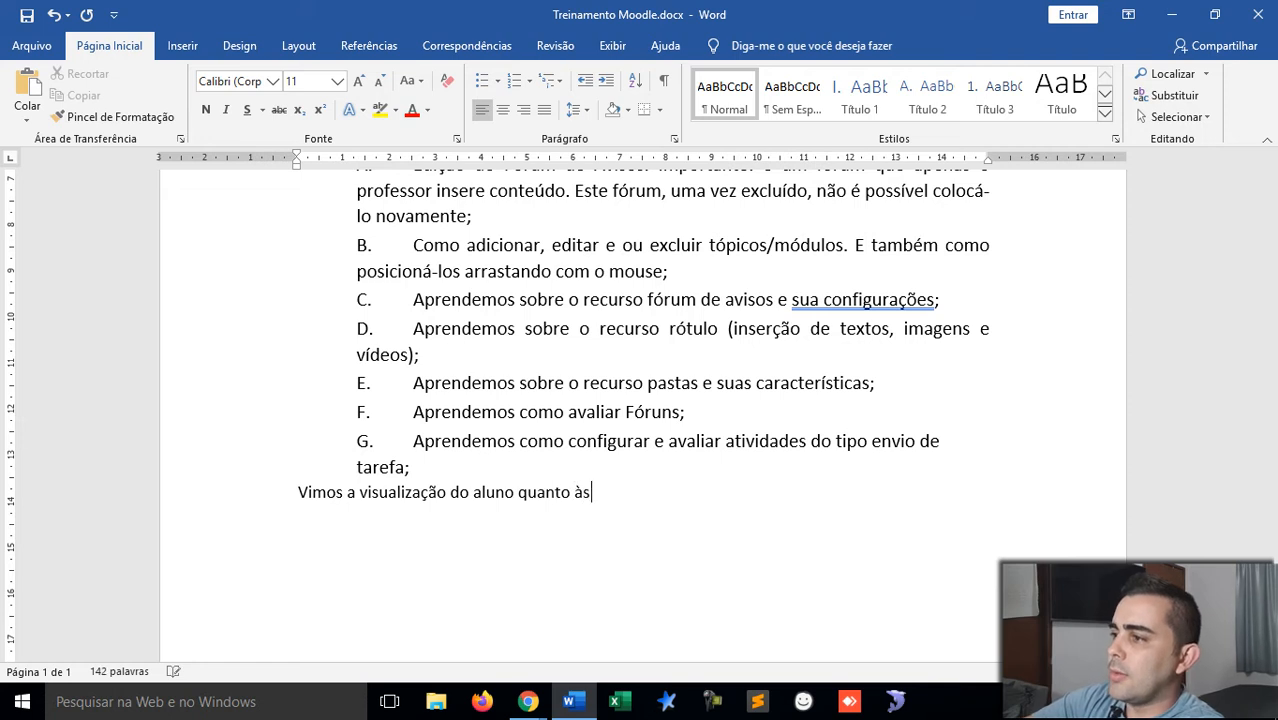
type(" suas notas")
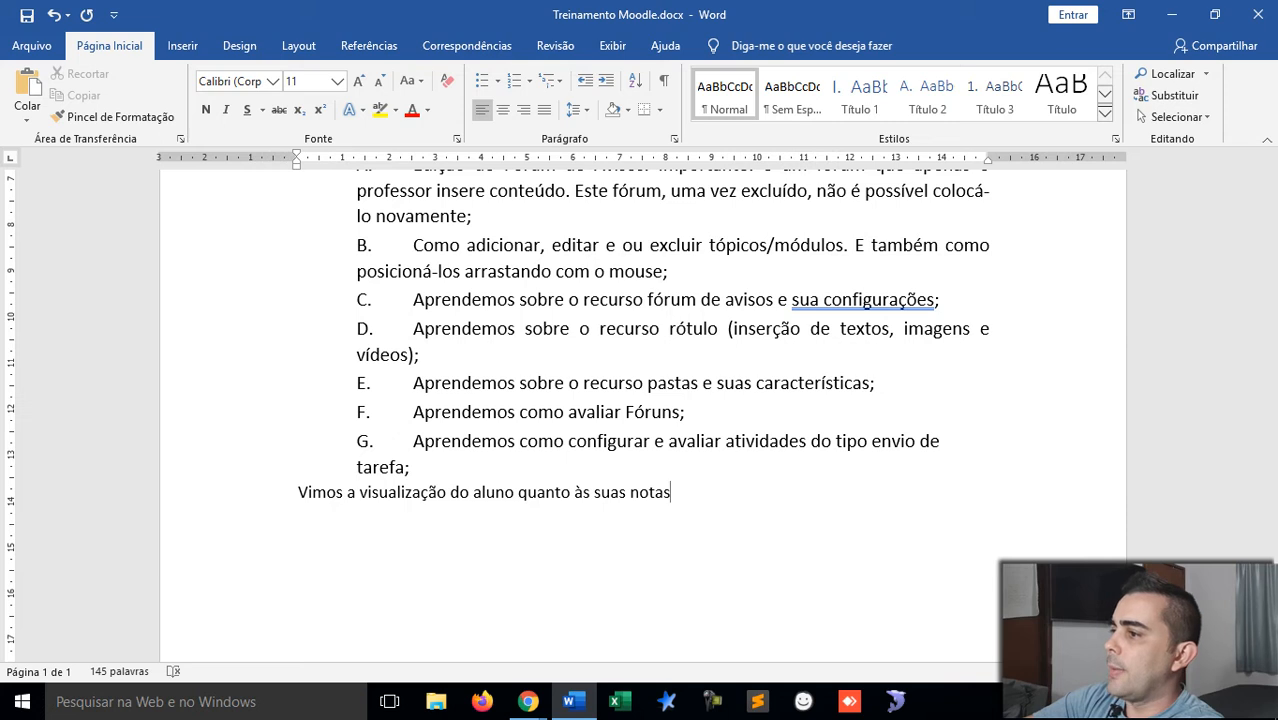
type("Apre")
key("BackSpace")
key("BackSpace")
key("BackSpace")
key("BackSpace")
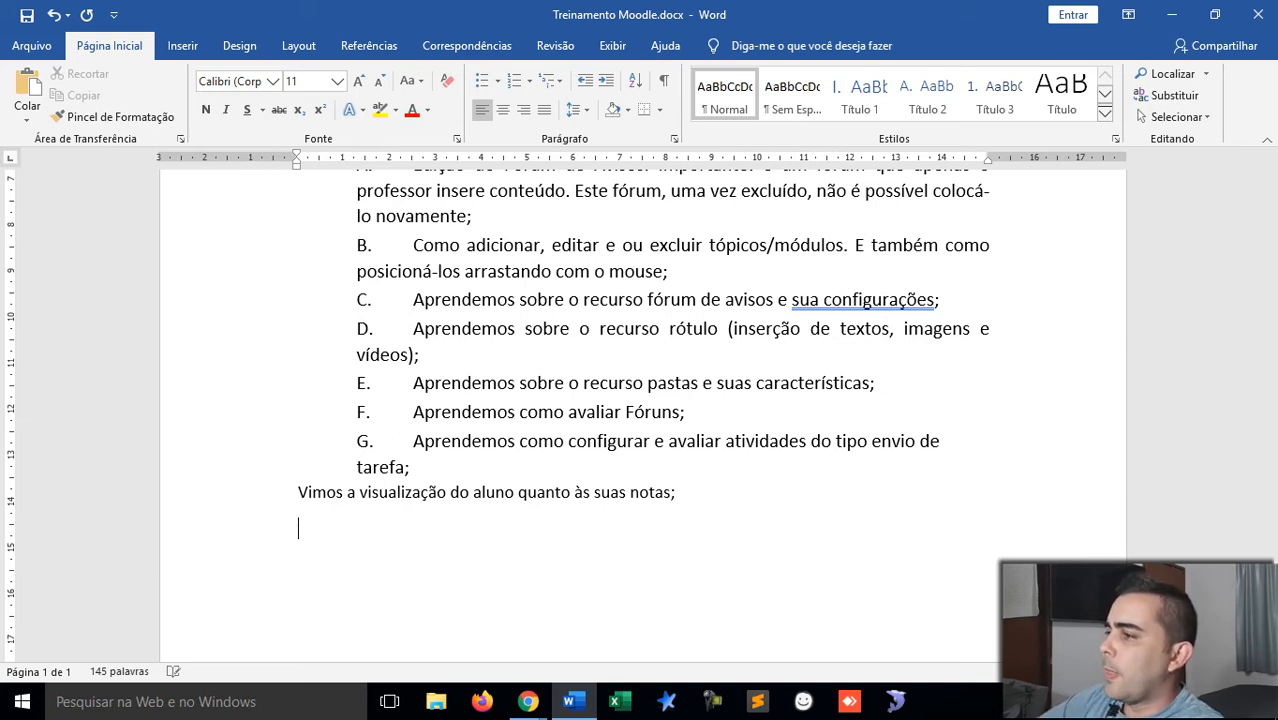
Step: Append ', inclusive fazendo feedback para o aluno' to item G before its semicolon
left_click(609, 463)
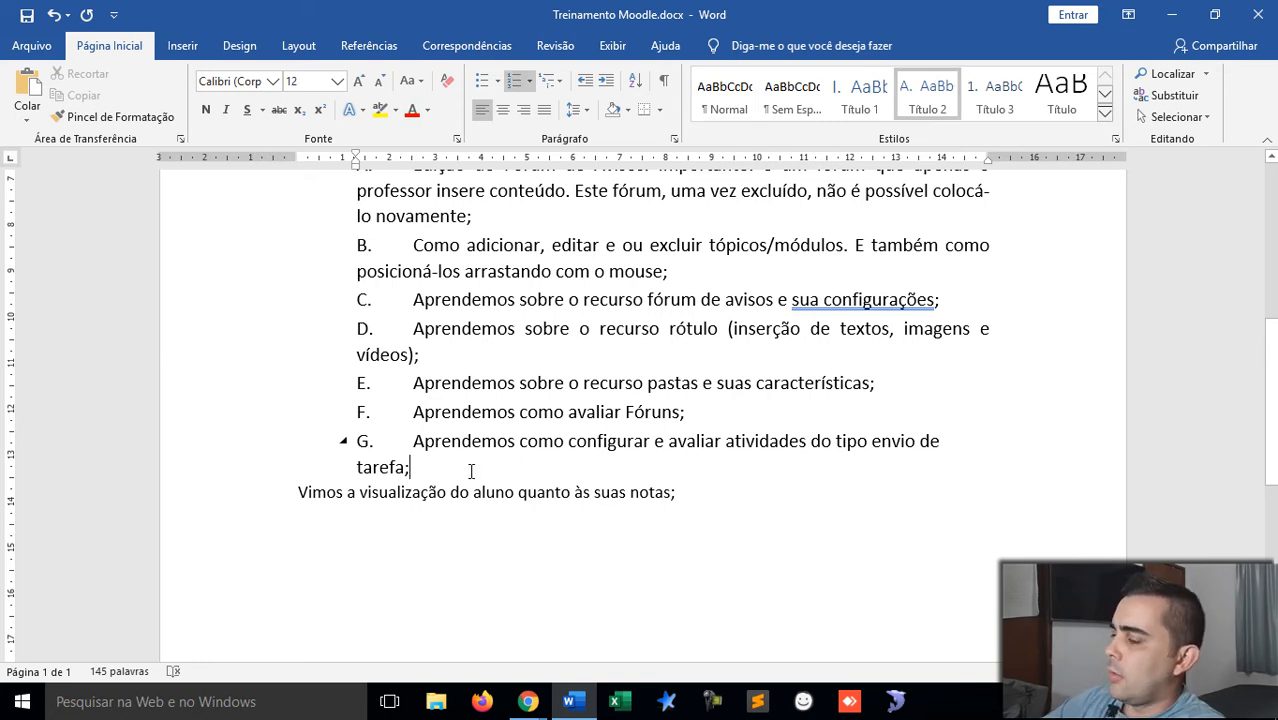
key("Left")
type(", inclusi")
type("ve fazendo fe")
type("ed")
type("back para o ")
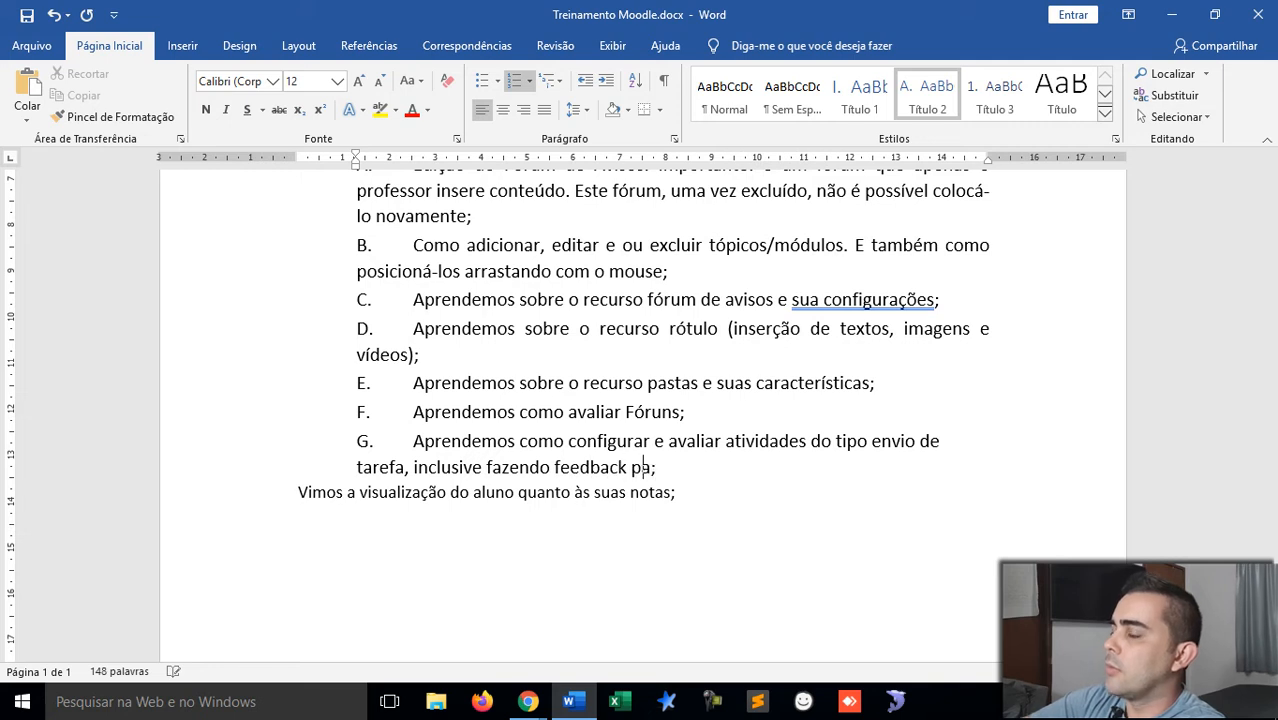
type("aluno")
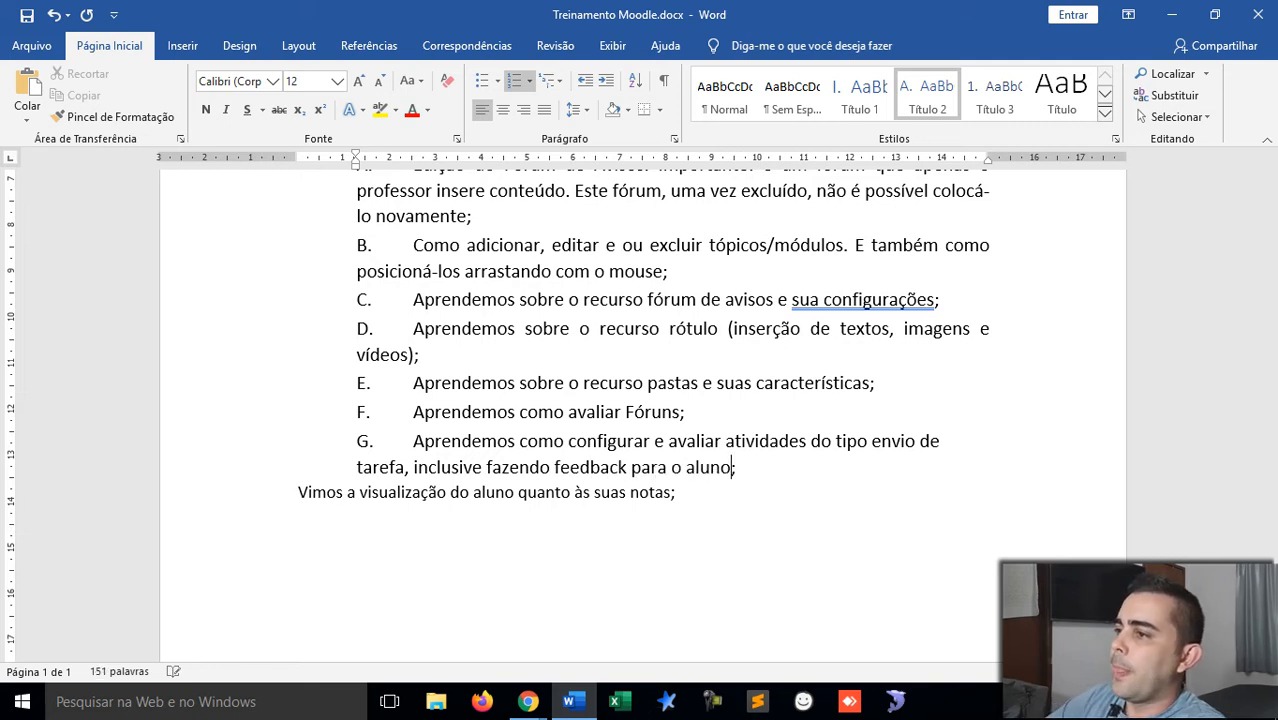
Step: Minimize Word to reveal the Moodle dashboard
left_click(379, 490)
scroll(388, 486, "down", 2)
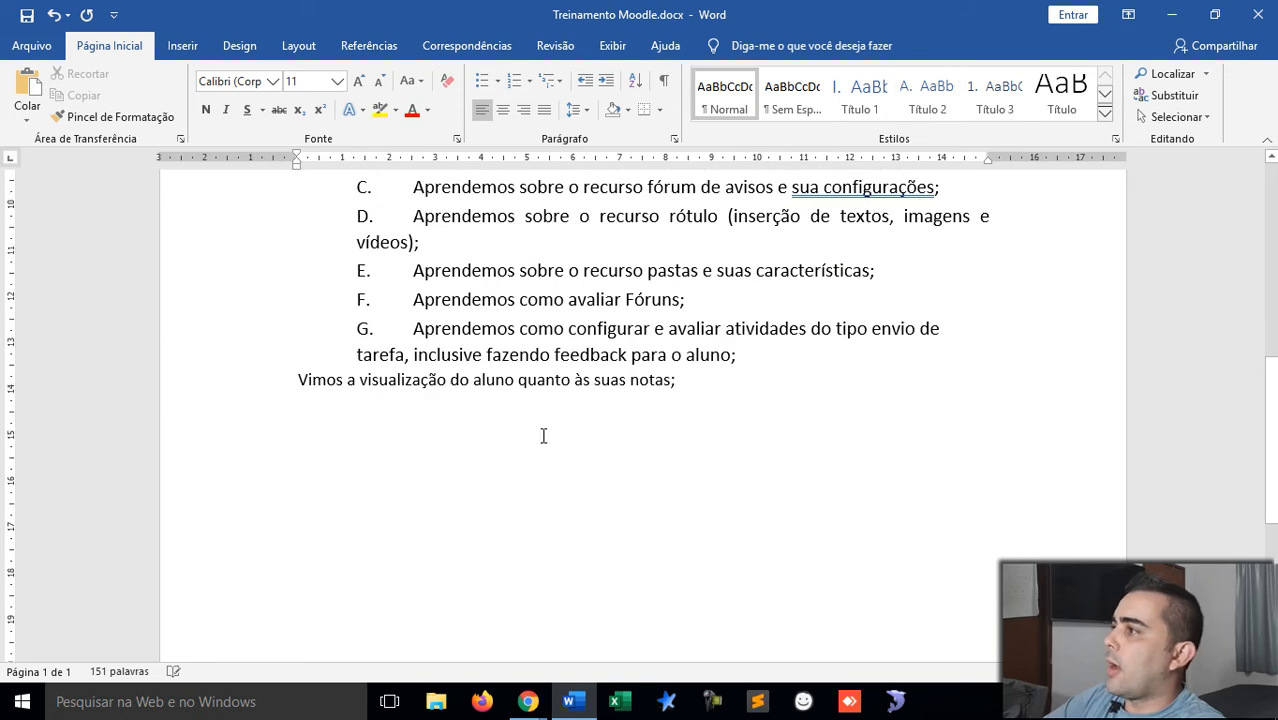
left_click(1171, 14)
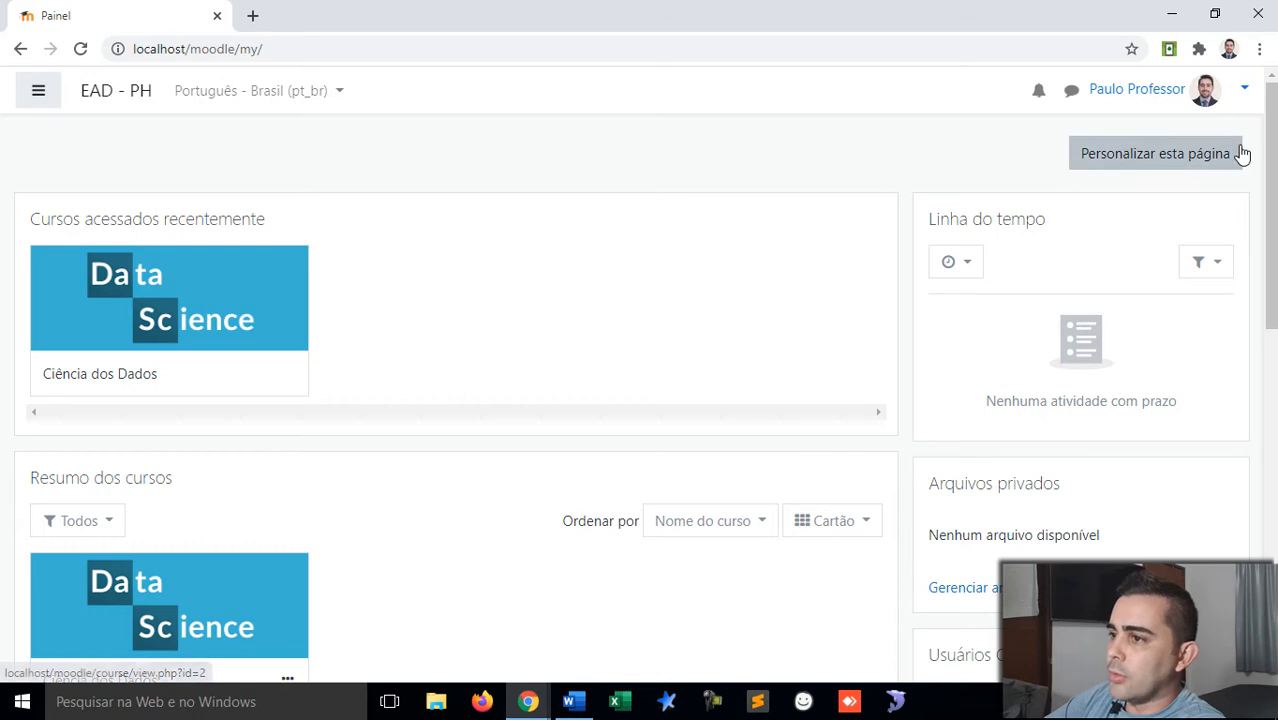
Step: In the student's incognito window, go from the grade report to the Ciência dos Dados course page
left_click(161, 317)
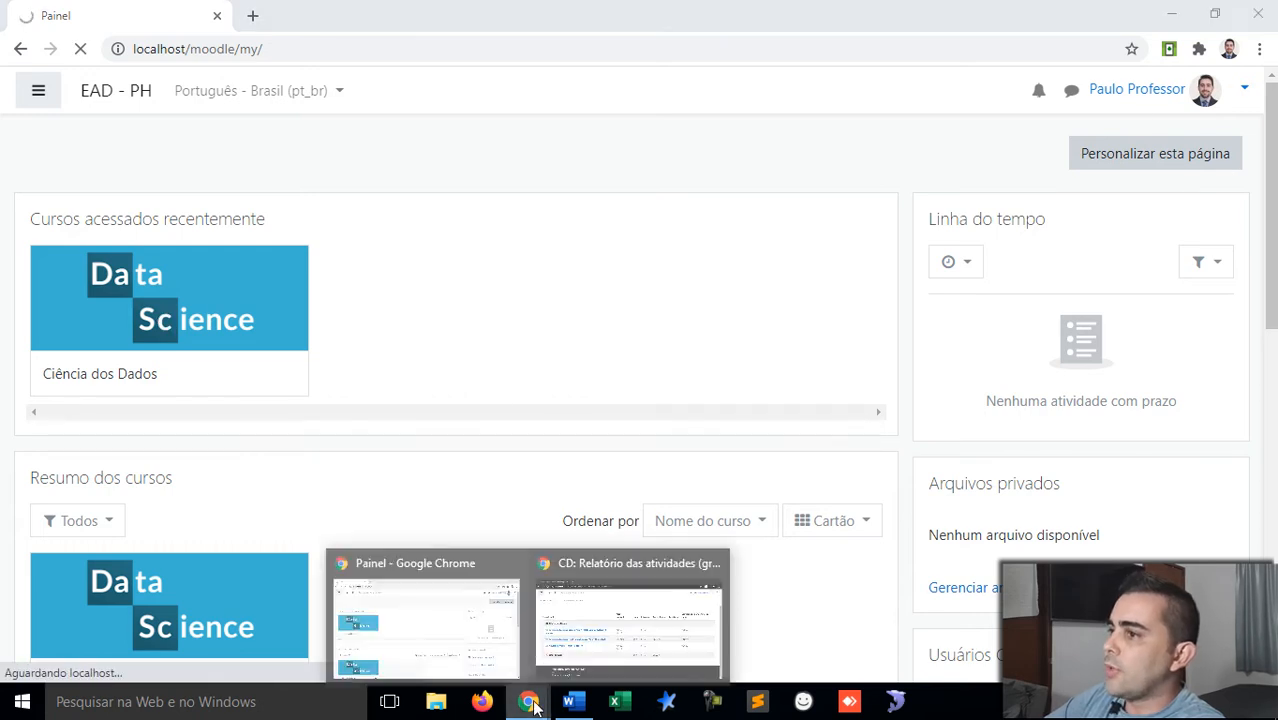
mouse_move(530, 703)
left_click(628, 633)
scroll(611, 224, "up", 2)
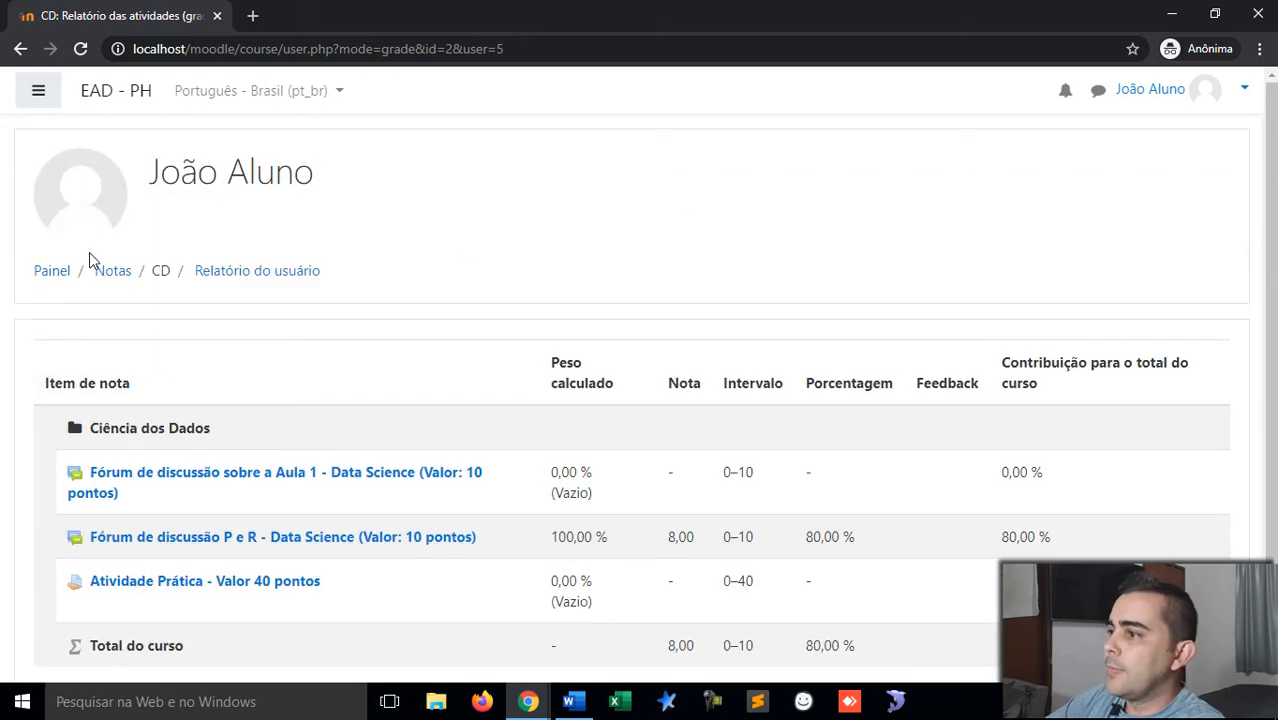
left_click(52, 272)
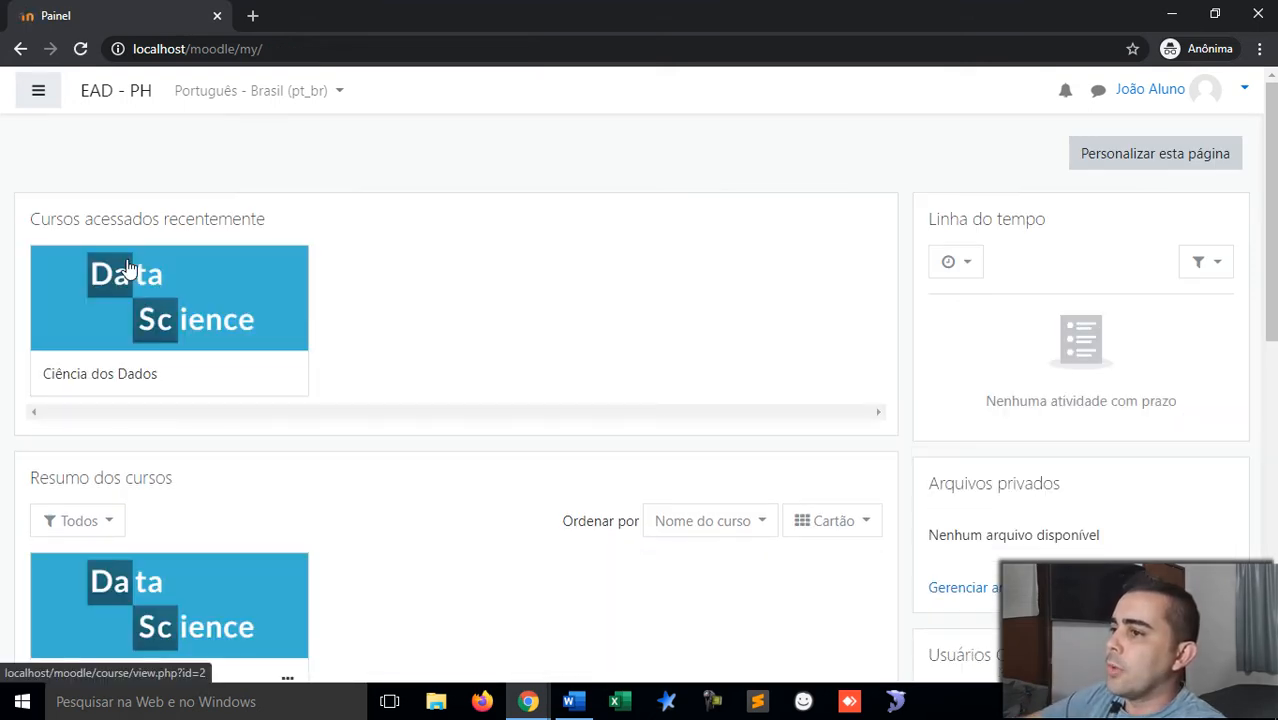
left_click(256, 308)
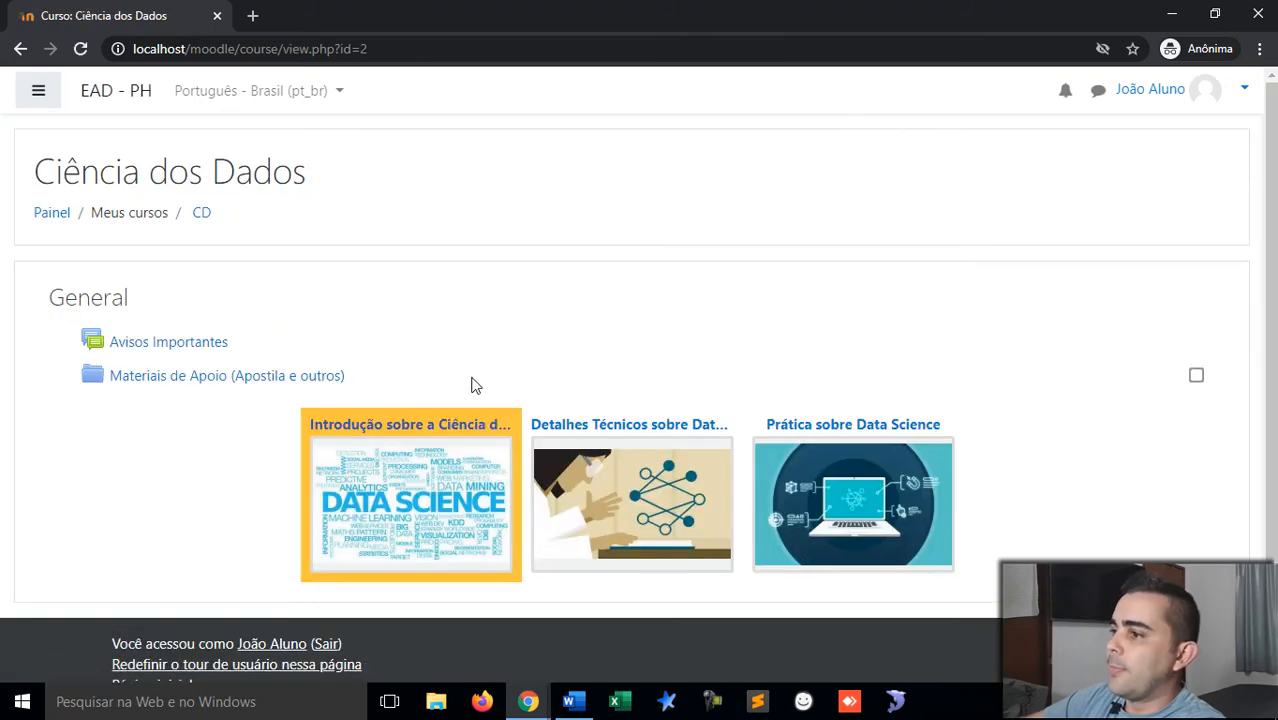
Step: In the teacher's window, turn on Ativar edição for Ciência dos Dados and scroll through the sections
mouse_move(528, 701)
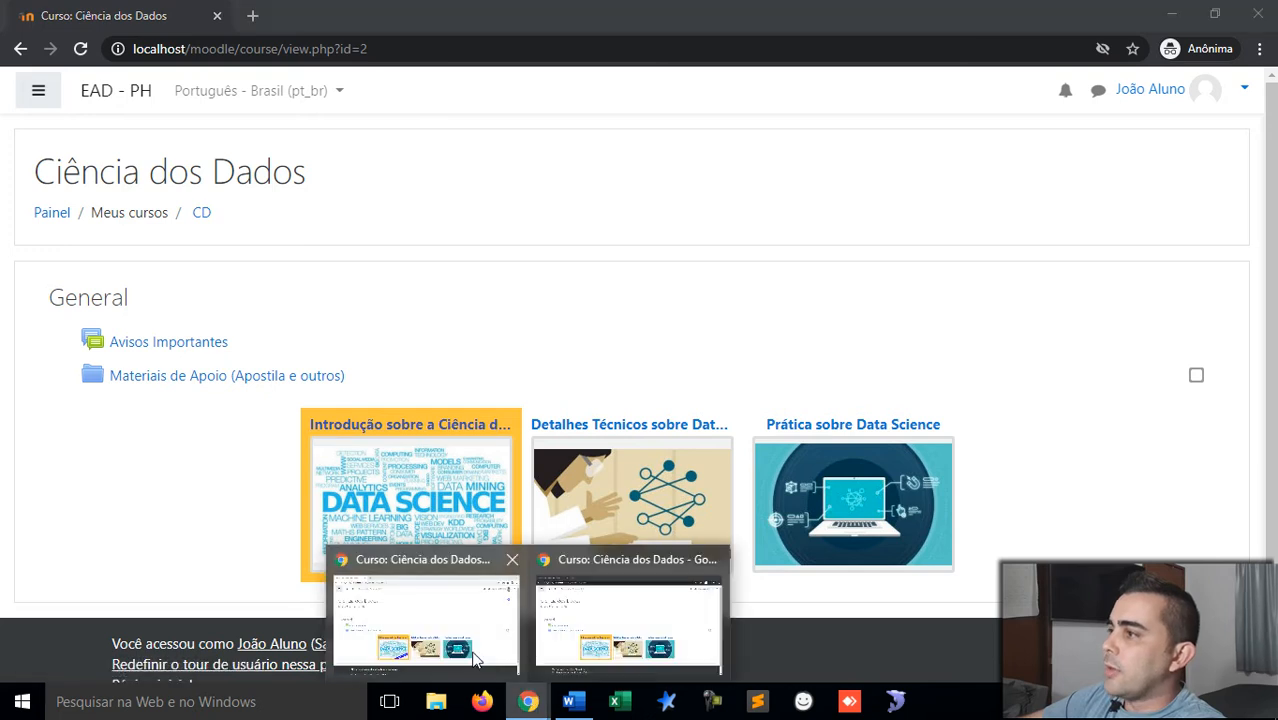
left_click(443, 633)
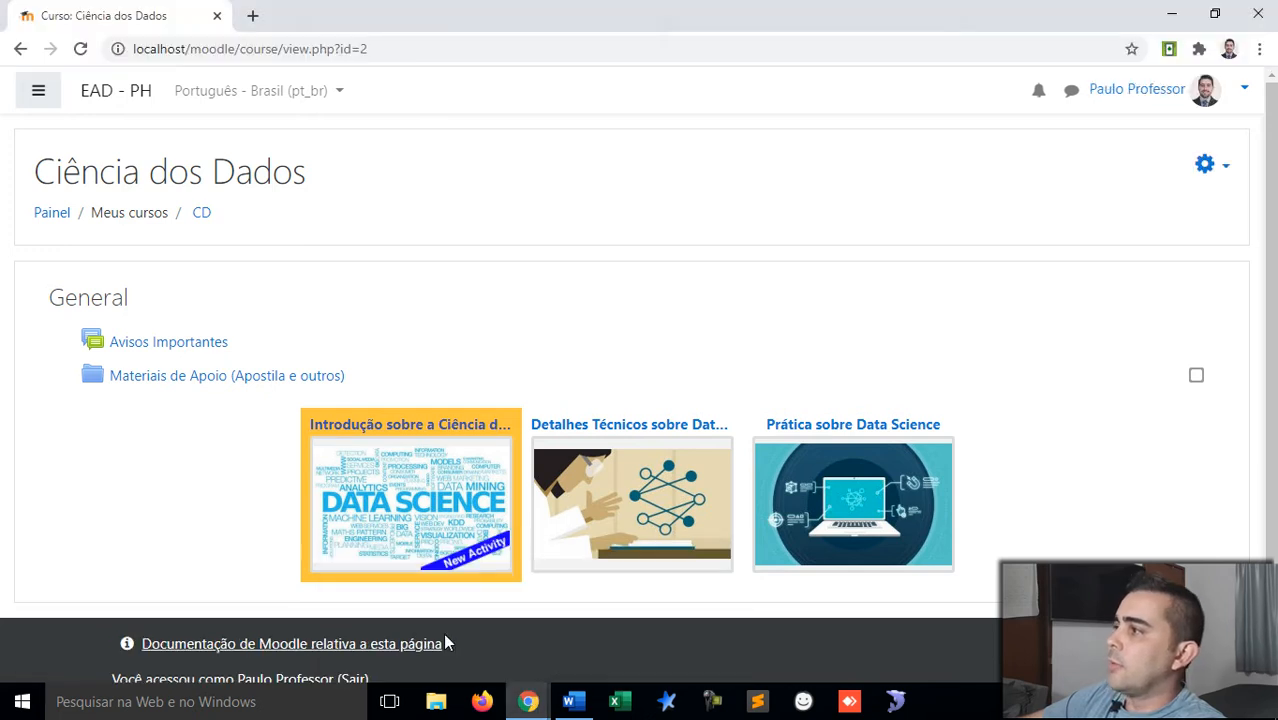
left_click(1227, 173)
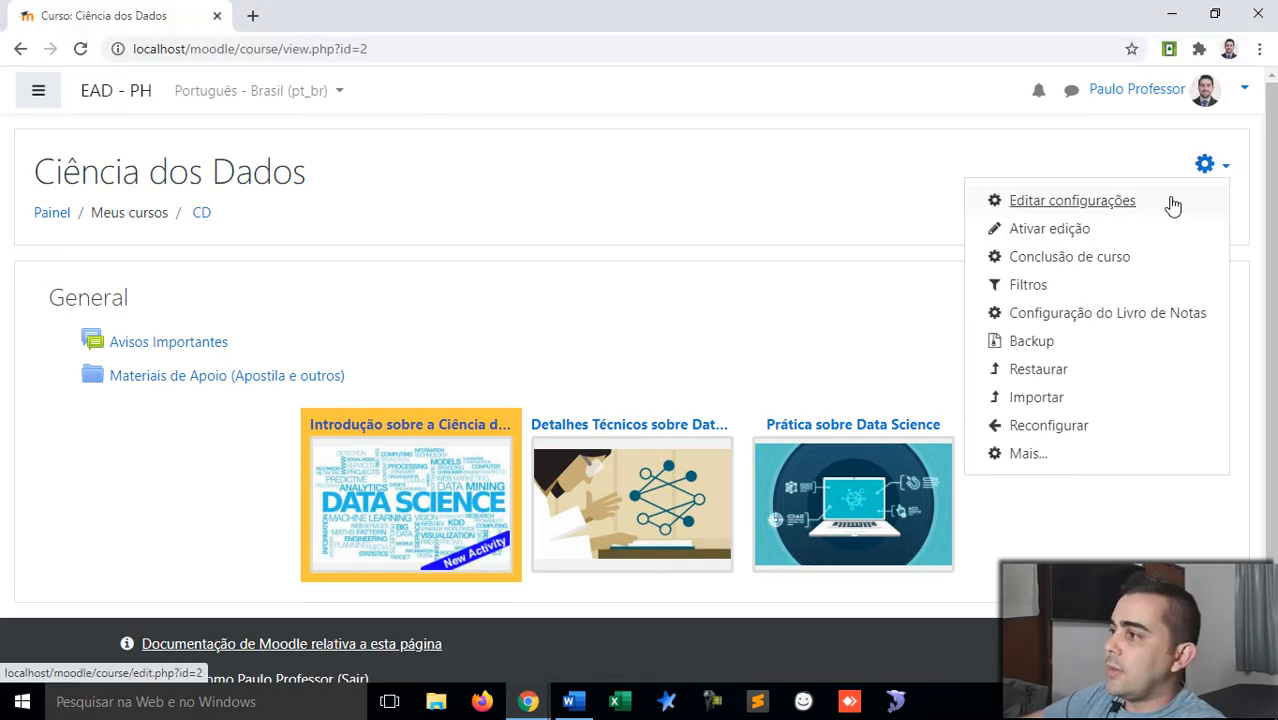
left_click(1056, 231)
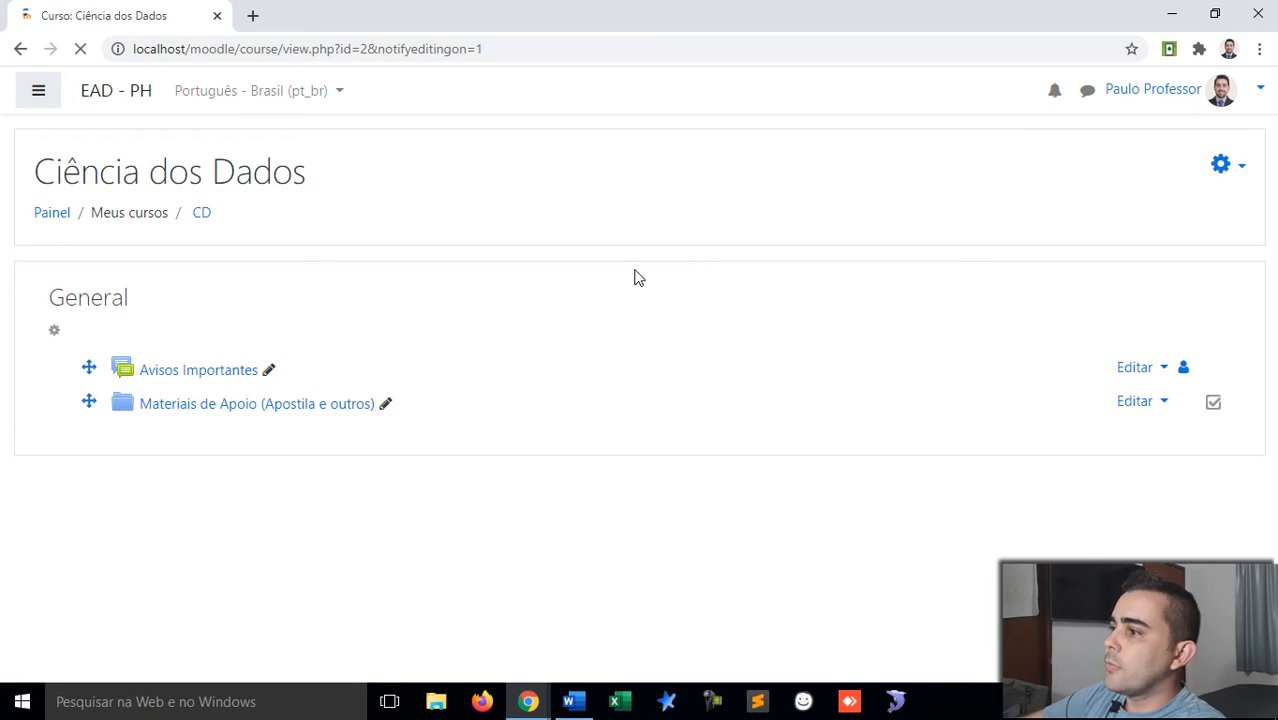
scroll(488, 302, "down", 5)
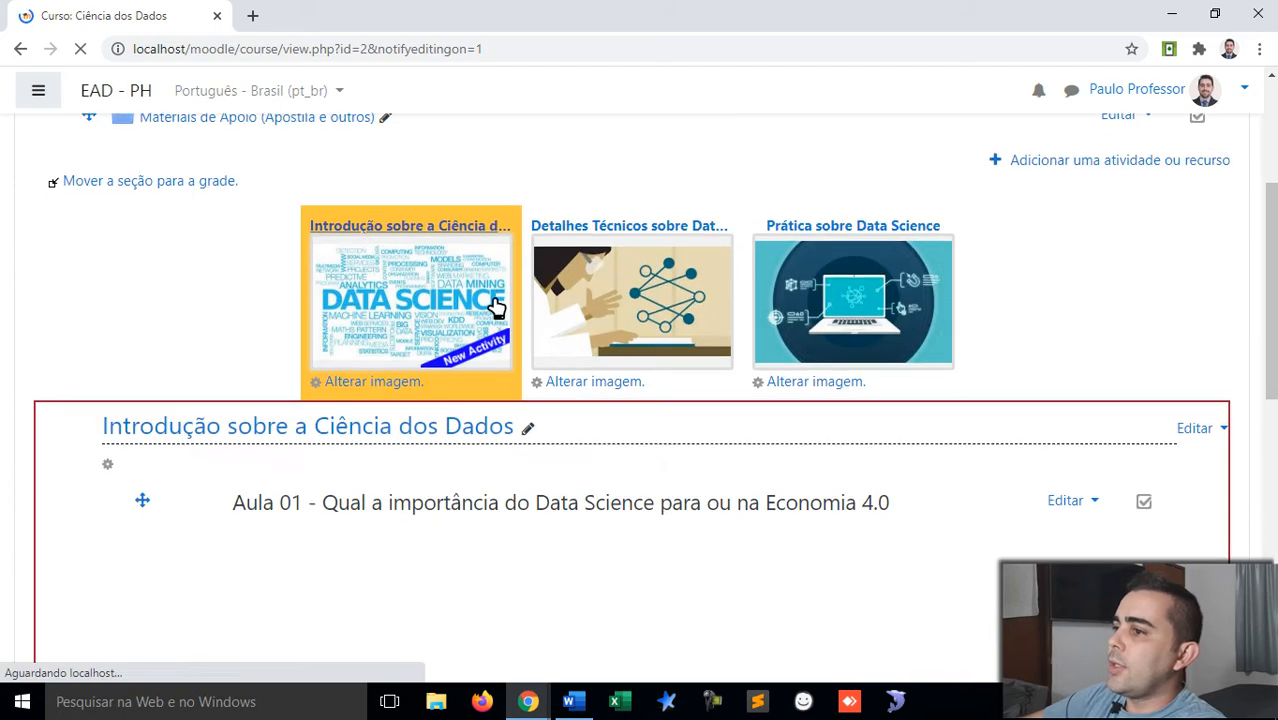
scroll(488, 300, "down", 5)
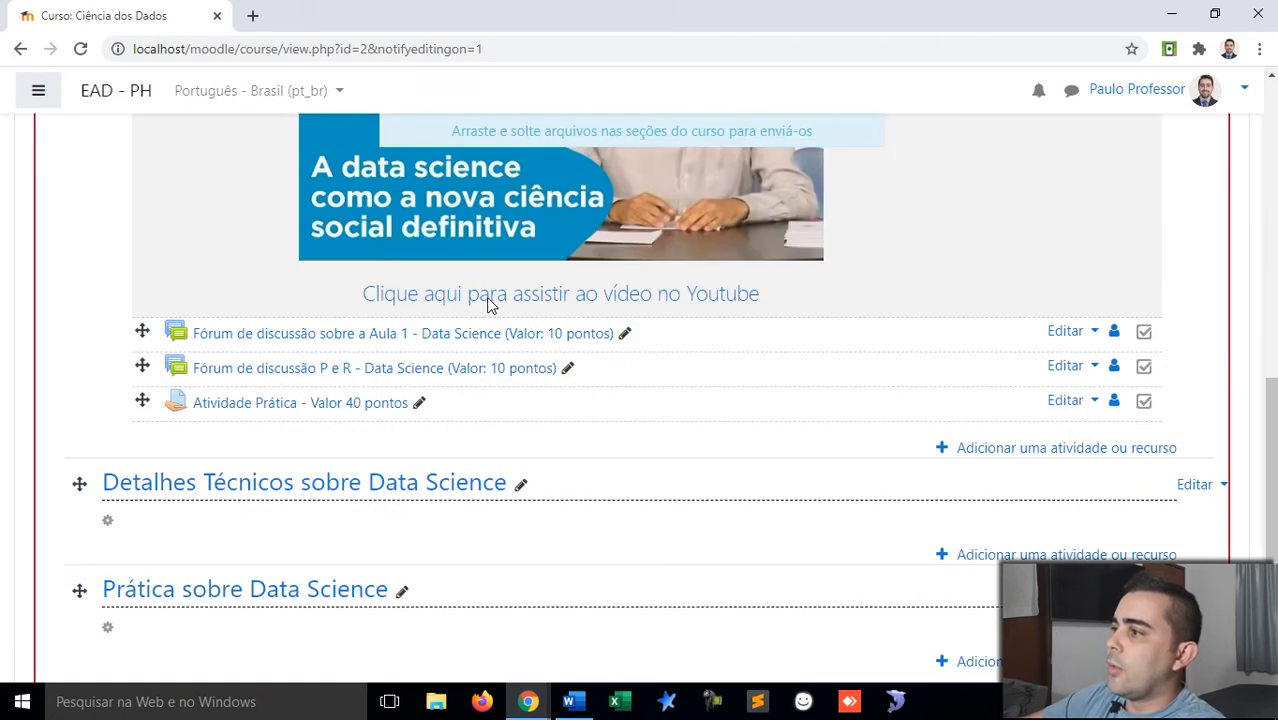
scroll(829, 278, "down", 1)
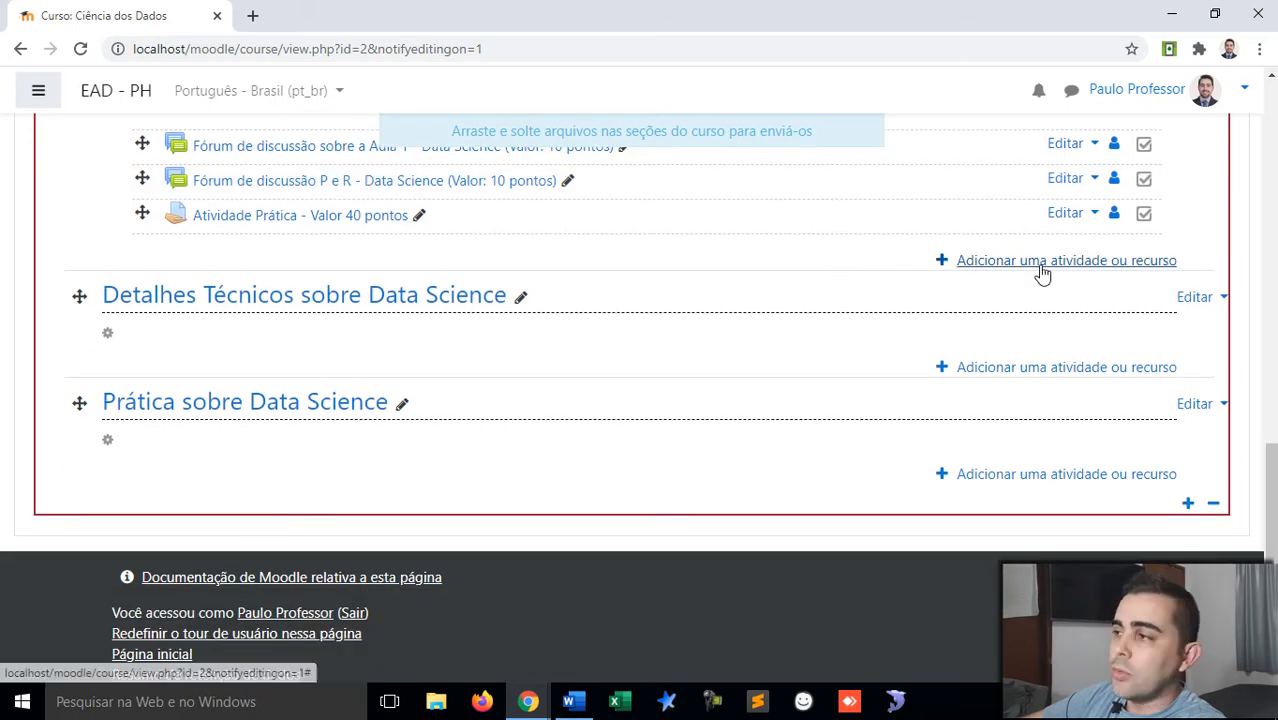
Step: Add a Questionário activity to the Introdução sobre a Ciência dos Dados topic
left_click(1042, 262)
scroll(476, 270, "down", 1)
scroll(476, 270, "down", 2)
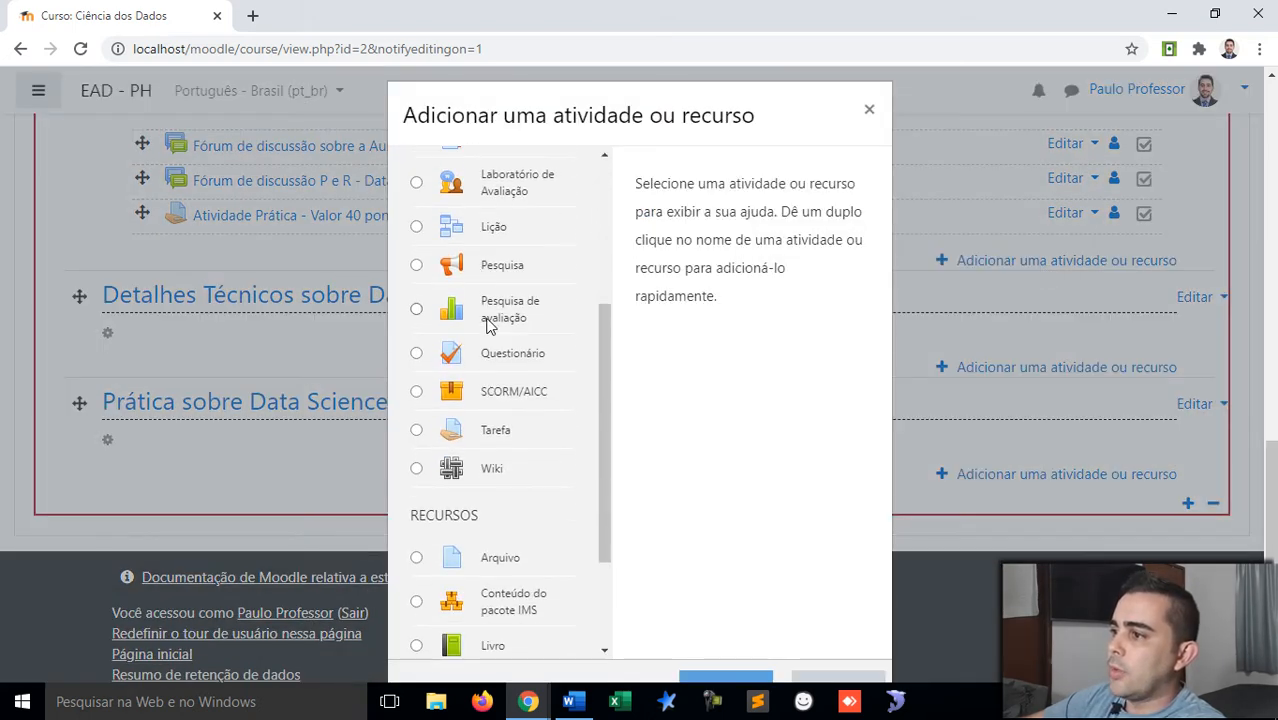
left_click(502, 353)
scroll(502, 353, "down", 1)
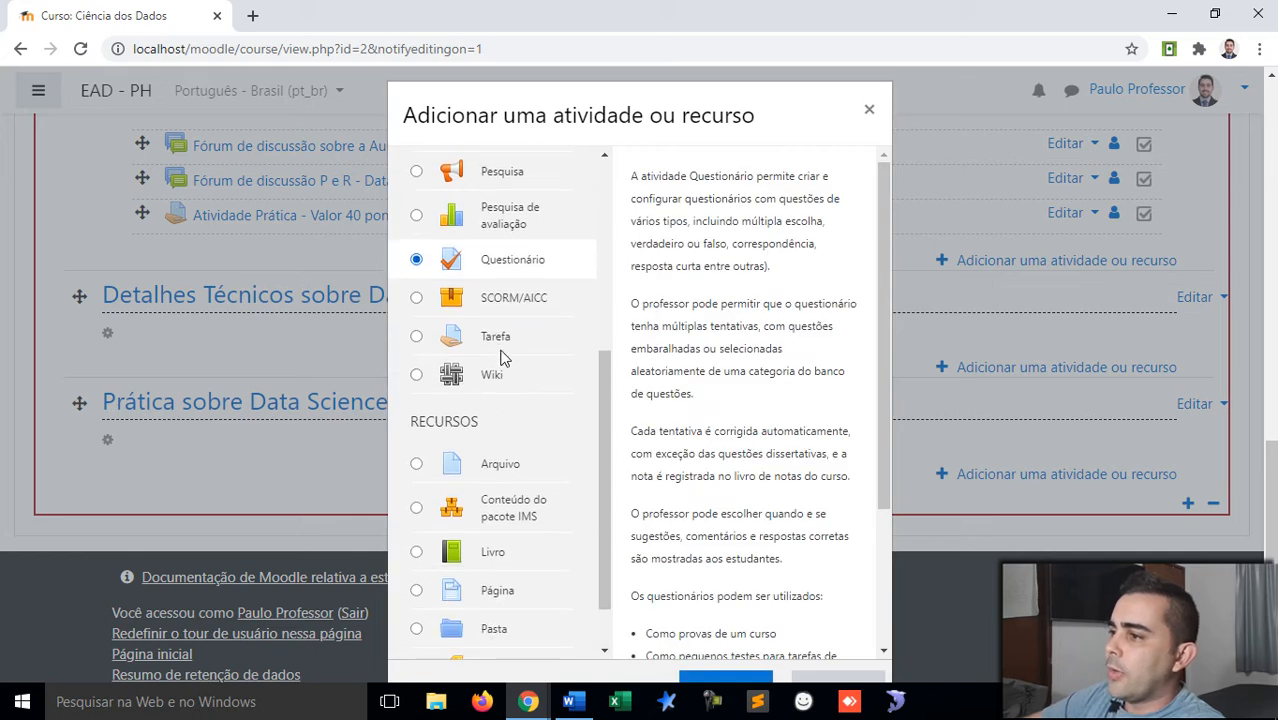
scroll(536, 385, "down", 1)
scroll(565, 451, "down", 1)
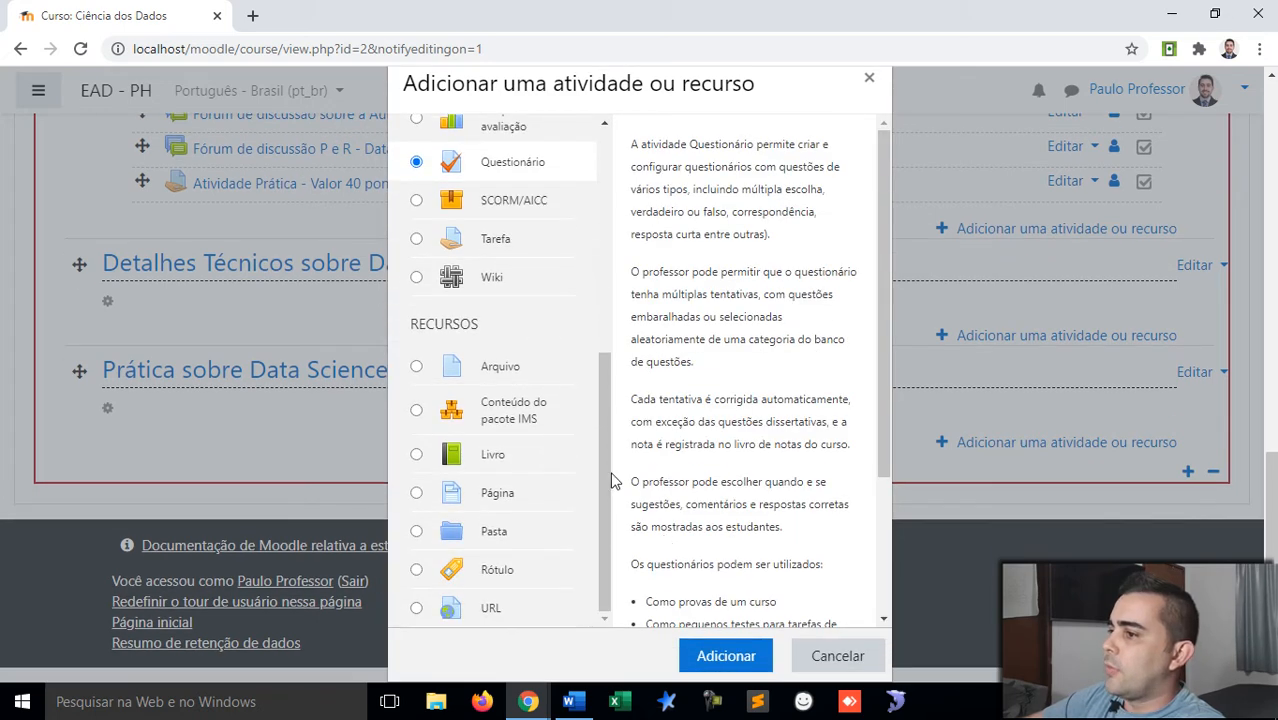
left_click(723, 662)
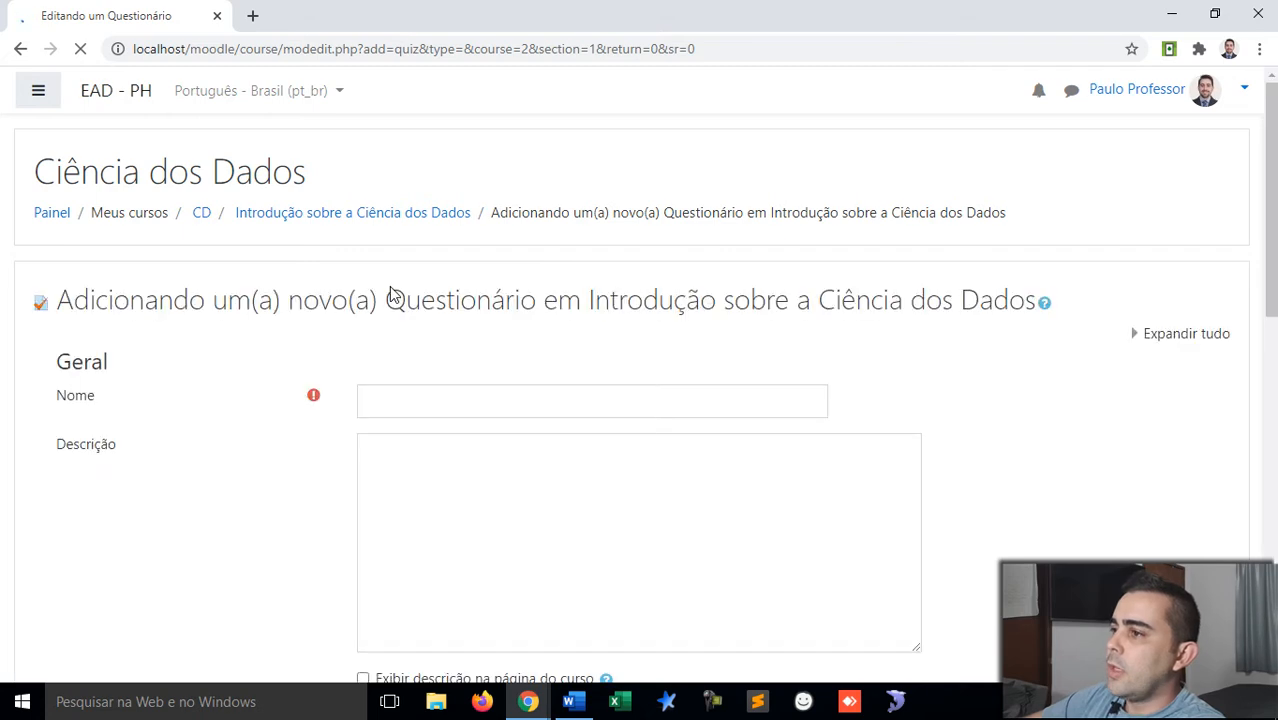
Step: Enter 'Atividade Avaliativa - Valor 50 pontos' in the quiz Nome field
scroll(390, 287, "down", 1)
left_click(402, 297)
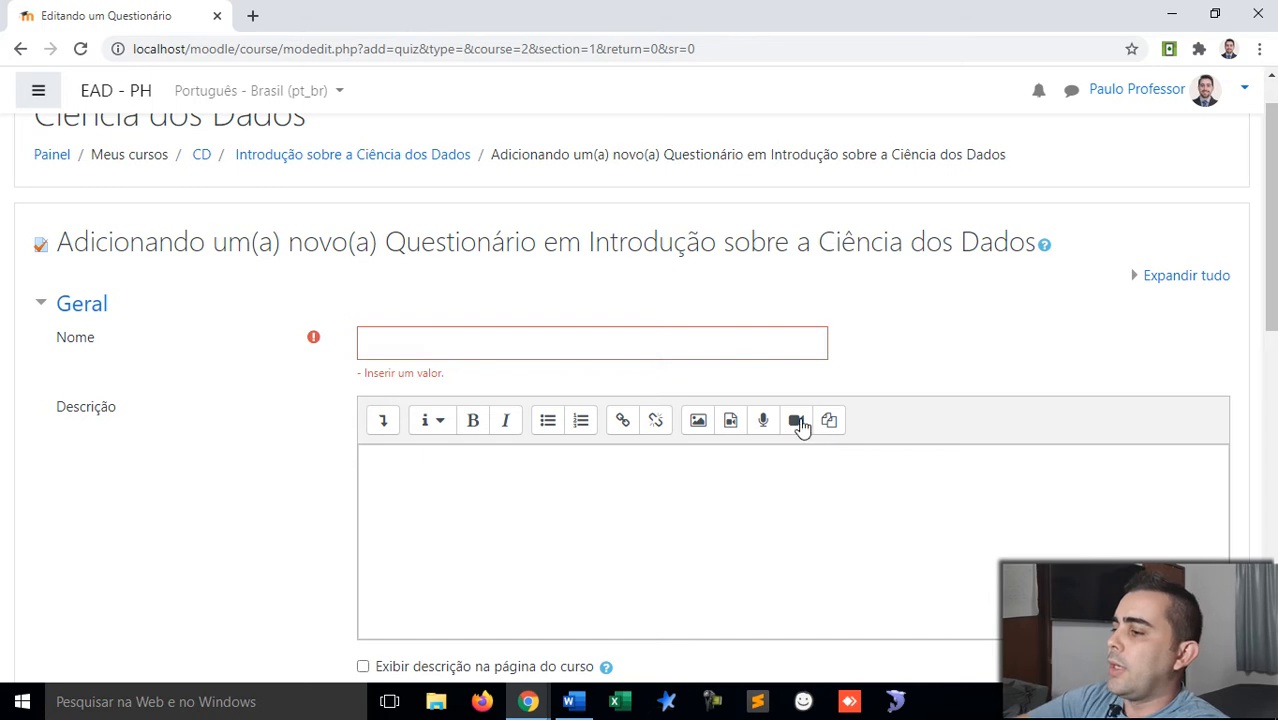
left_click(662, 344)
type("Atividade Avalia")
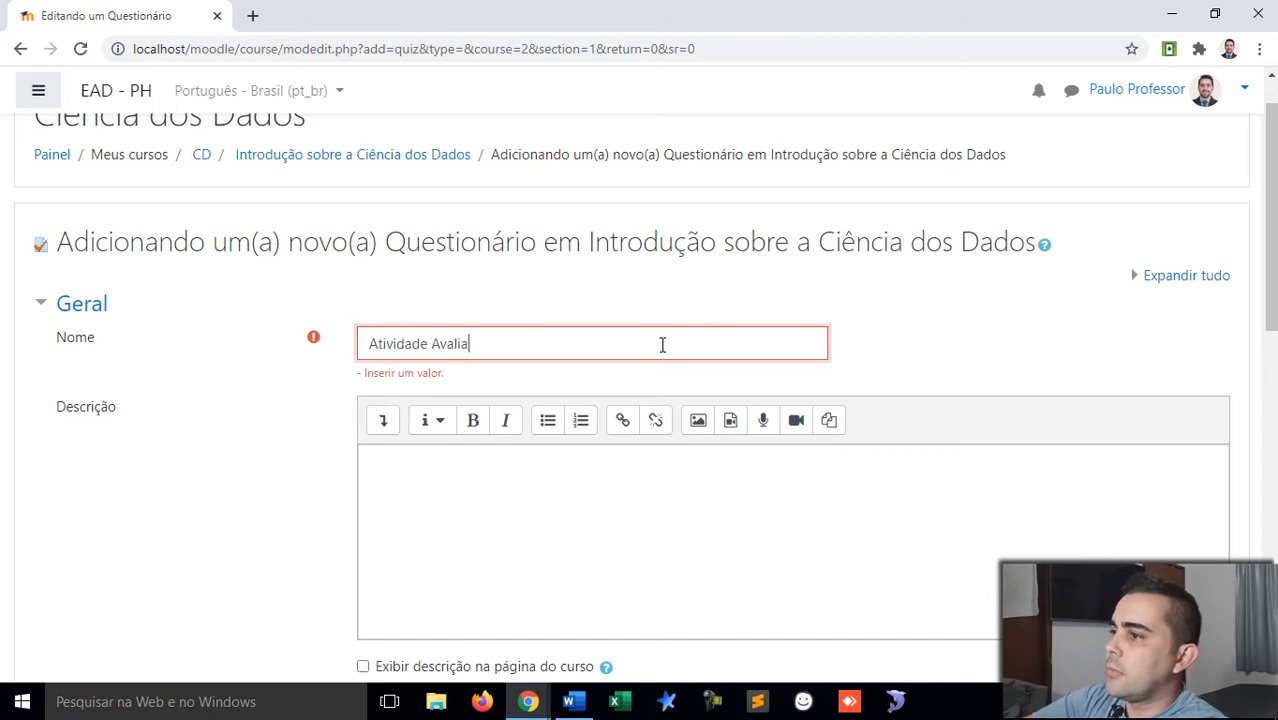
type("tiva")
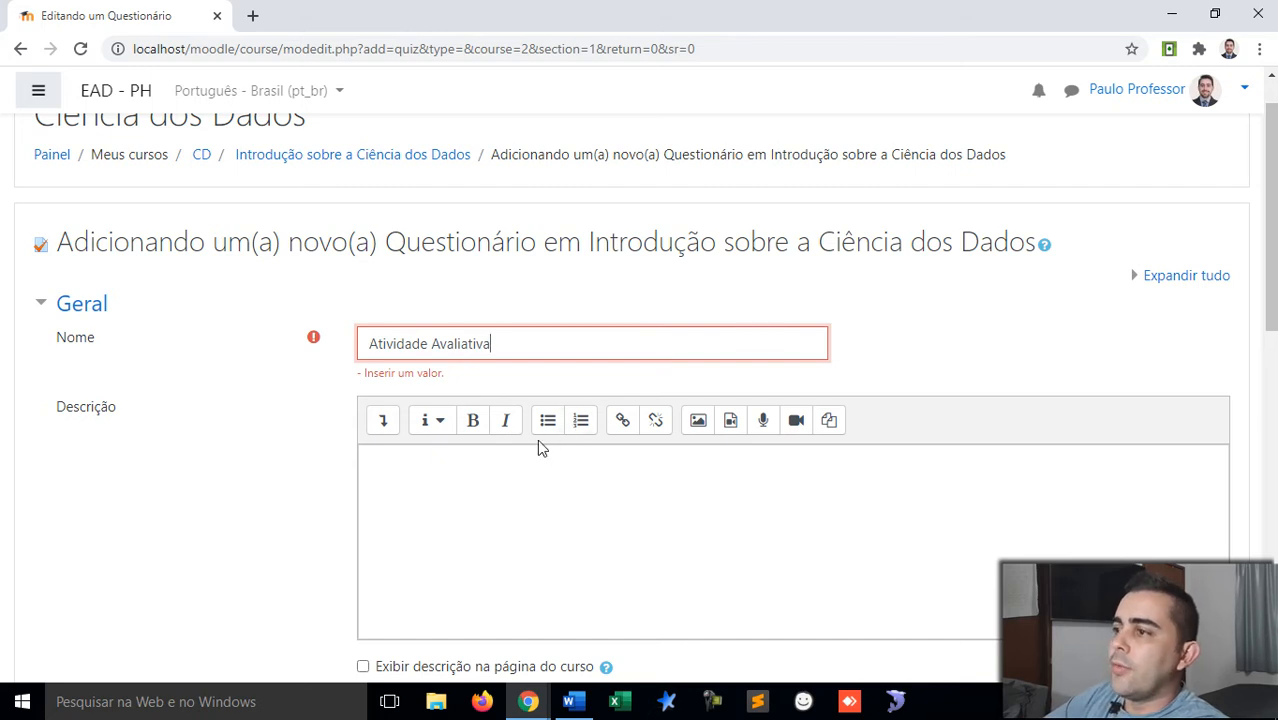
scroll(510, 420, "down", 1)
left_click(484, 389)
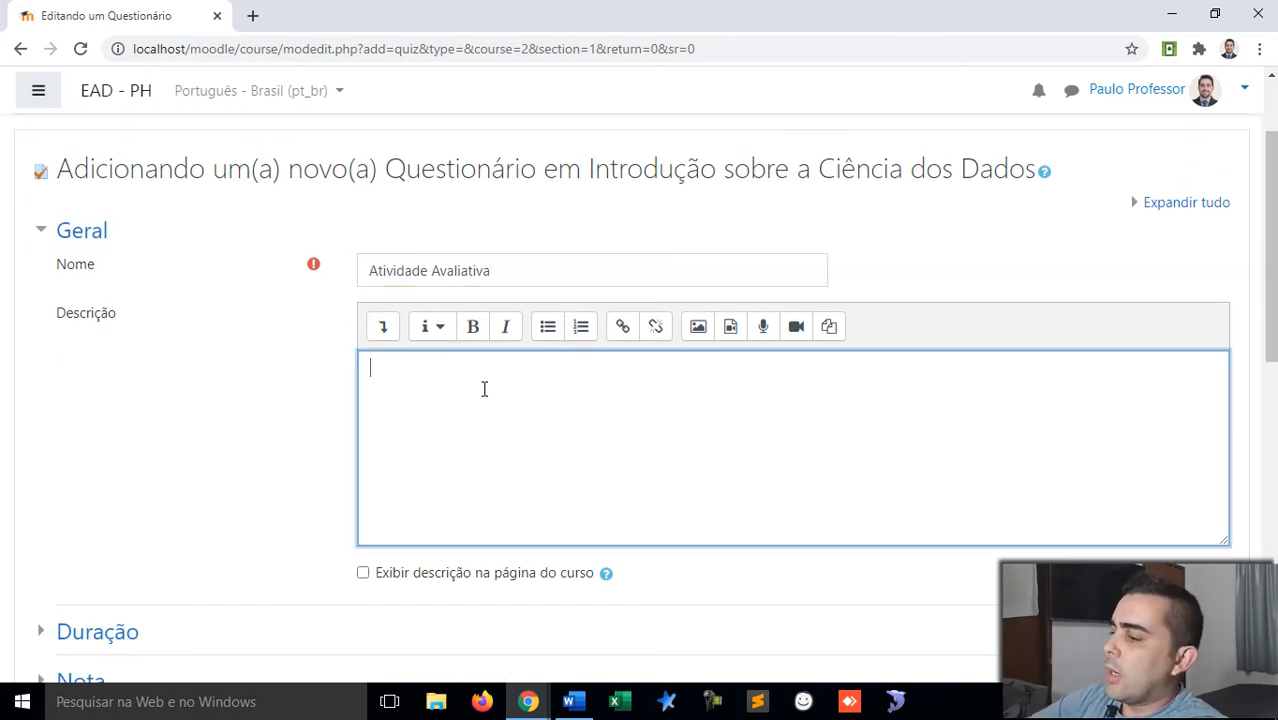
left_click(566, 279)
type("- Valor ")
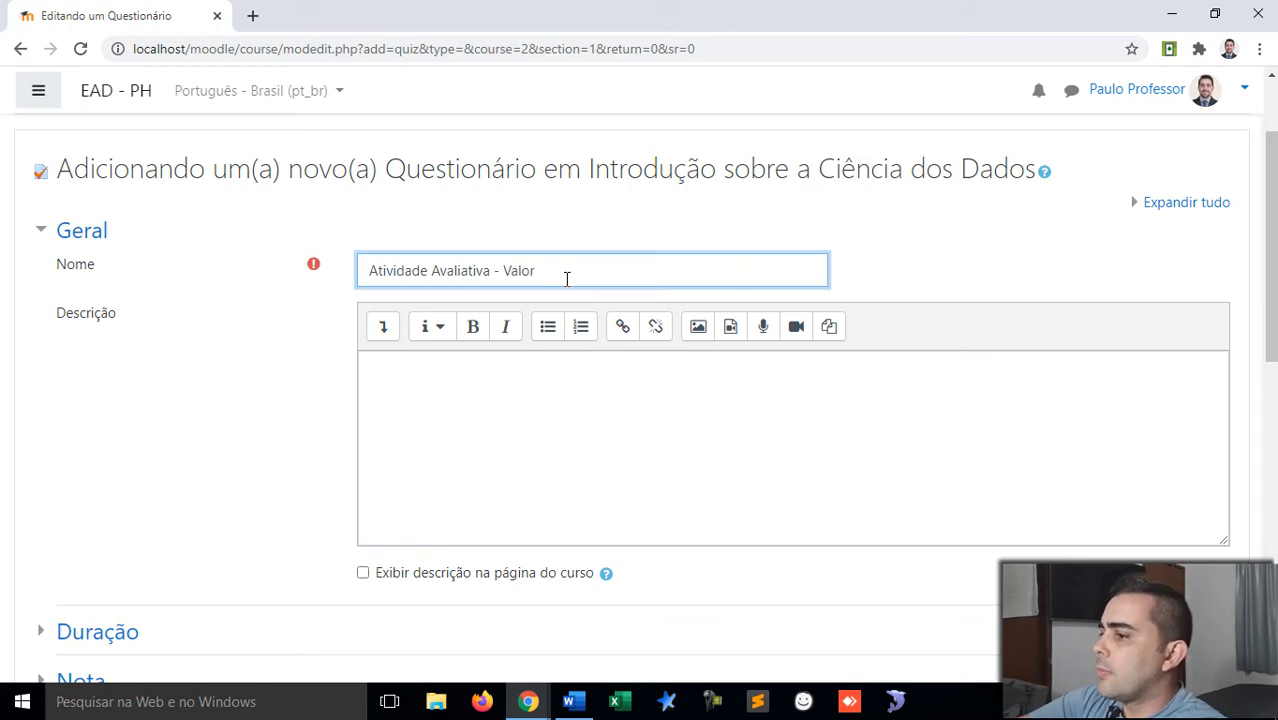
type("50")
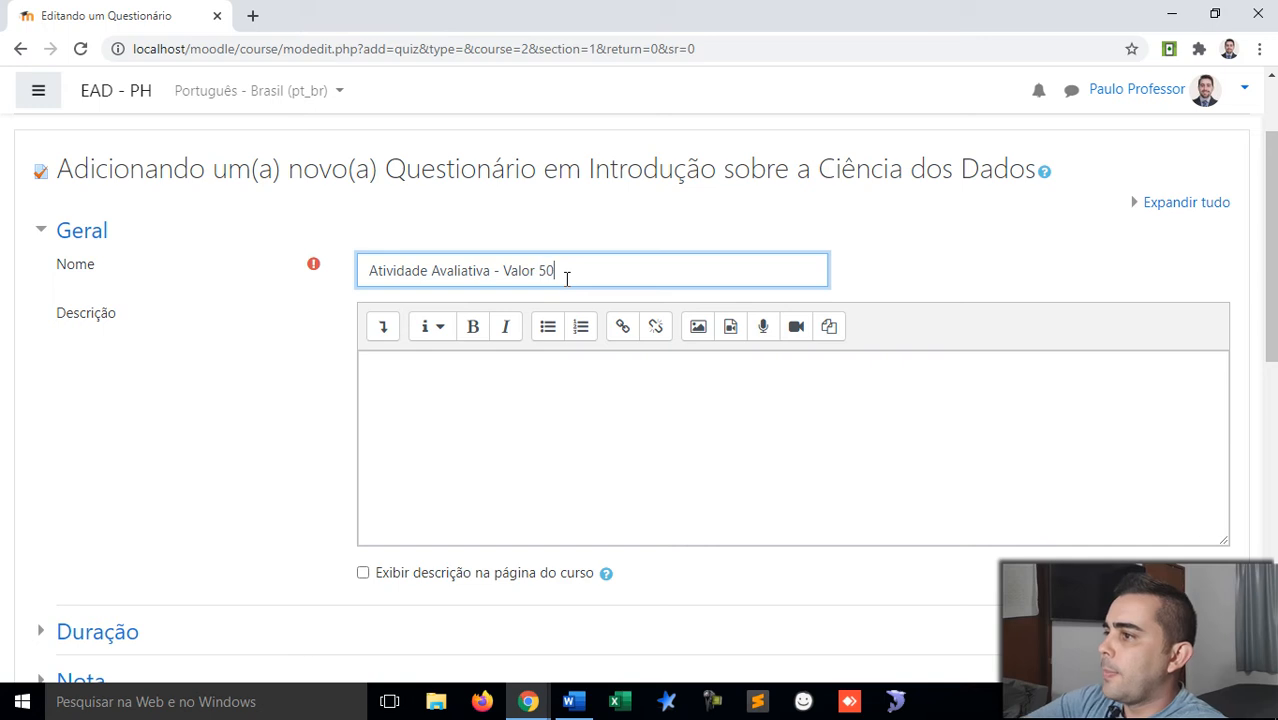
type(" pontos")
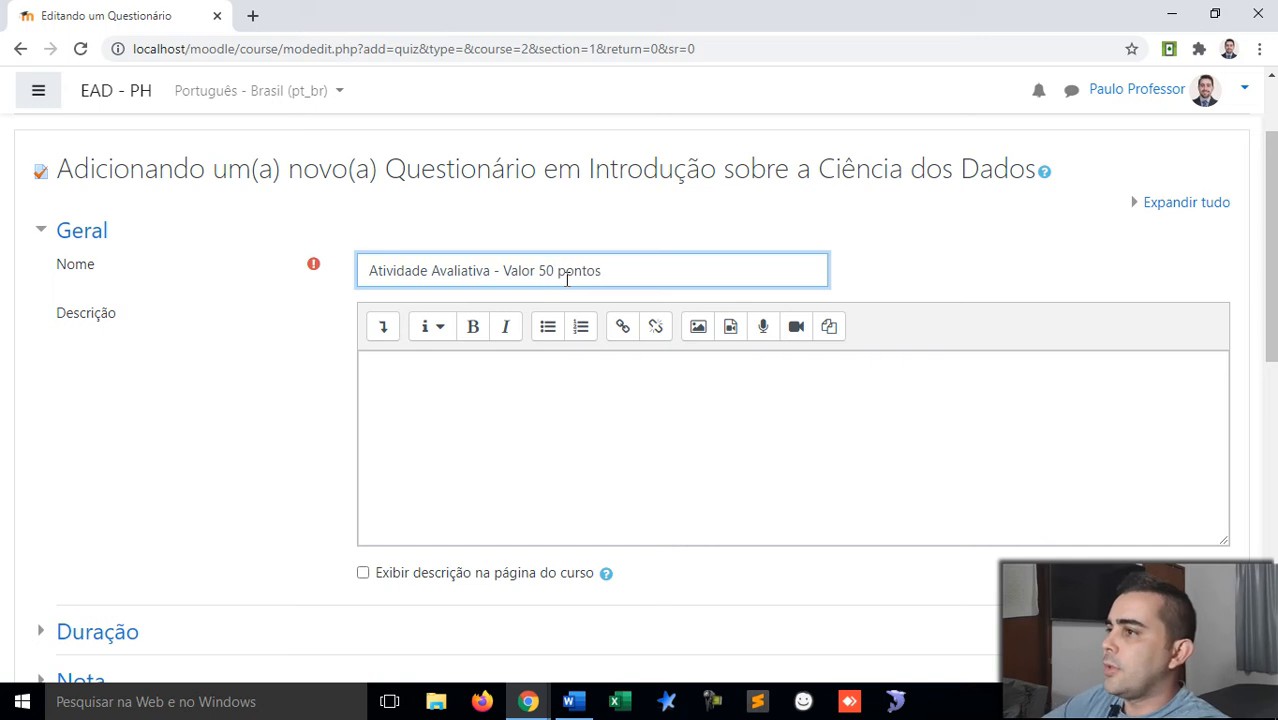
scroll(491, 309, "down", 3)
scroll(474, 346, "up", 2)
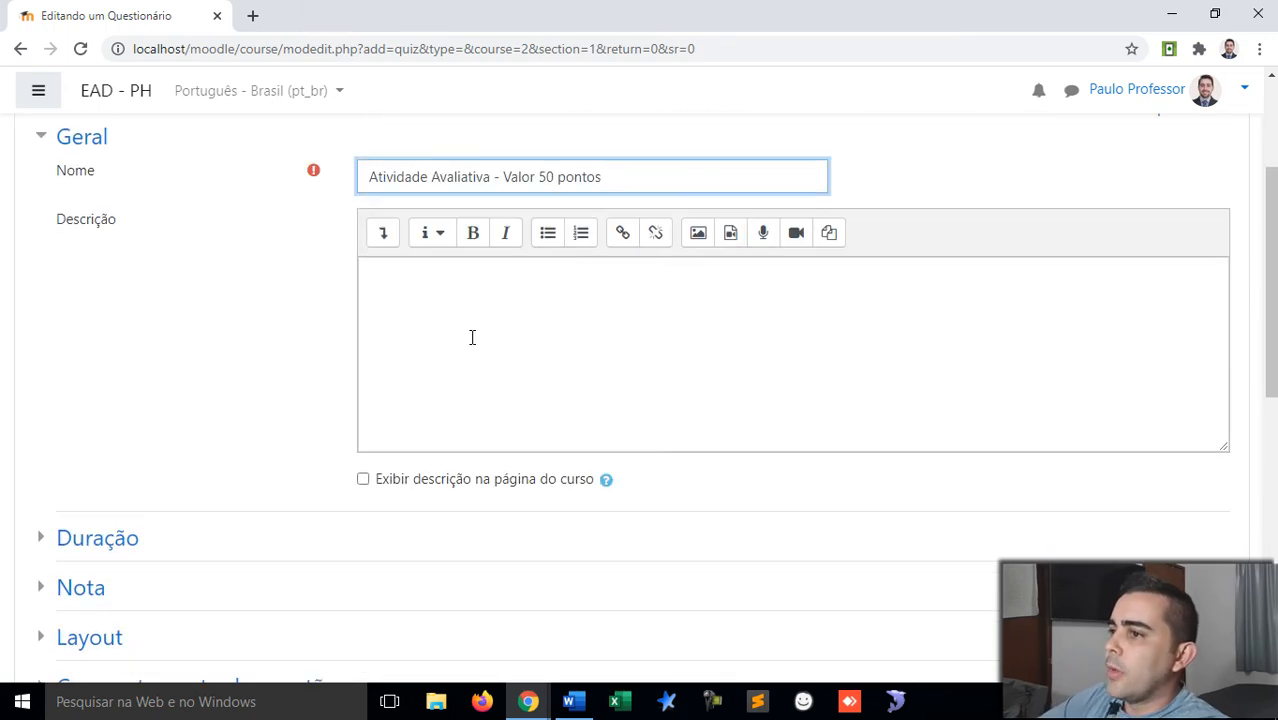
scroll(472, 337, "down", 2)
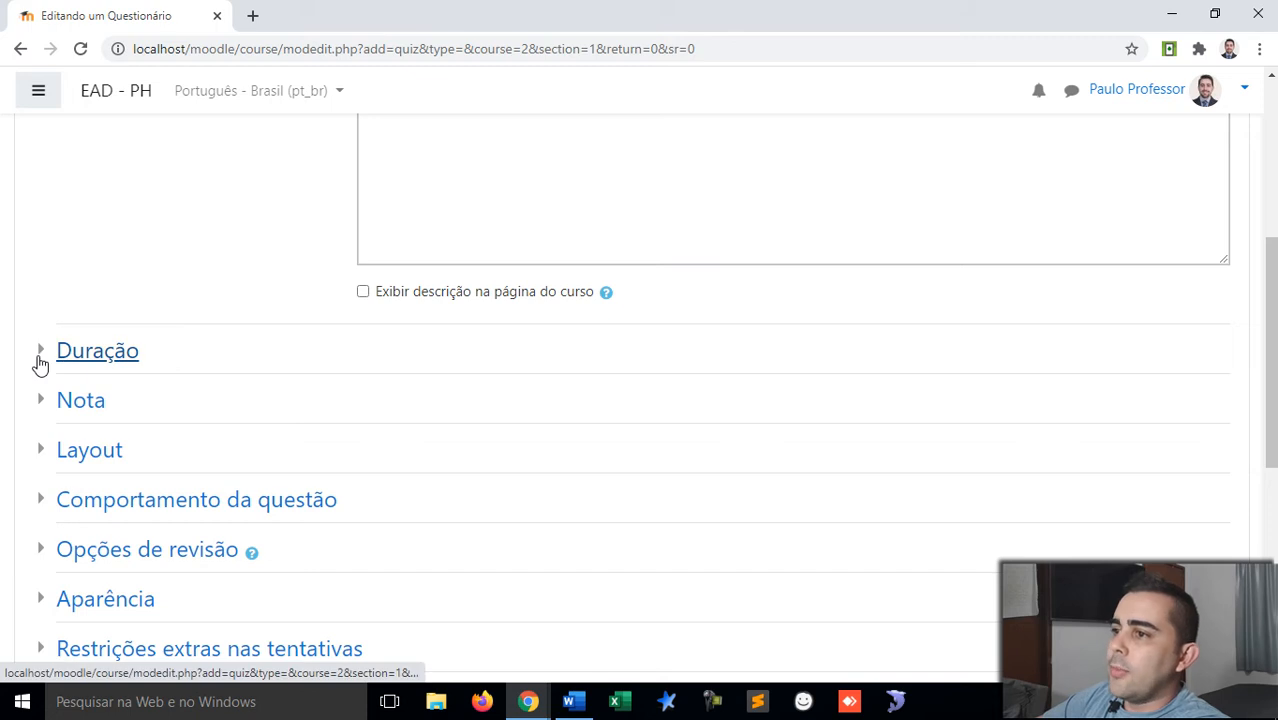
scroll(165, 334, "up", 1)
scroll(168, 334, "down", 1)
scroll(25, 372, "down", 1)
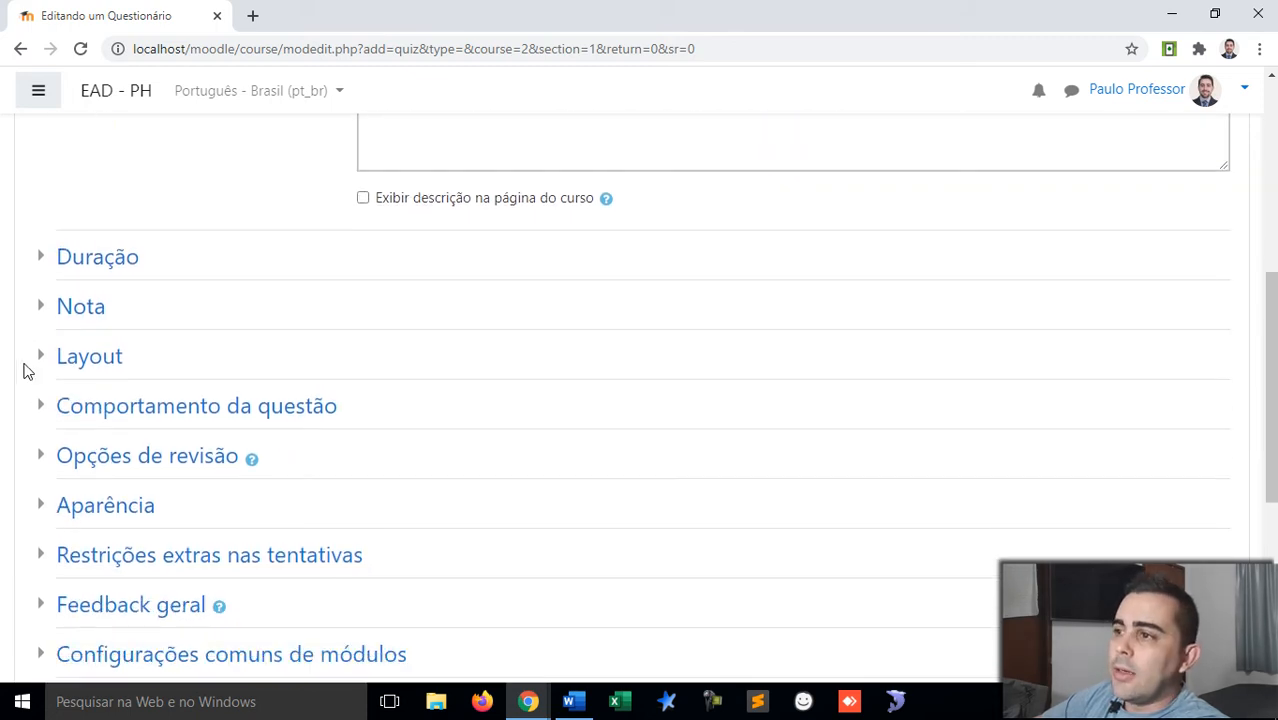
Step: Under Duração, enable opening on 9 setembro 2020 and closing on 10 setembro 2020, both 20:13
left_click(43, 261)
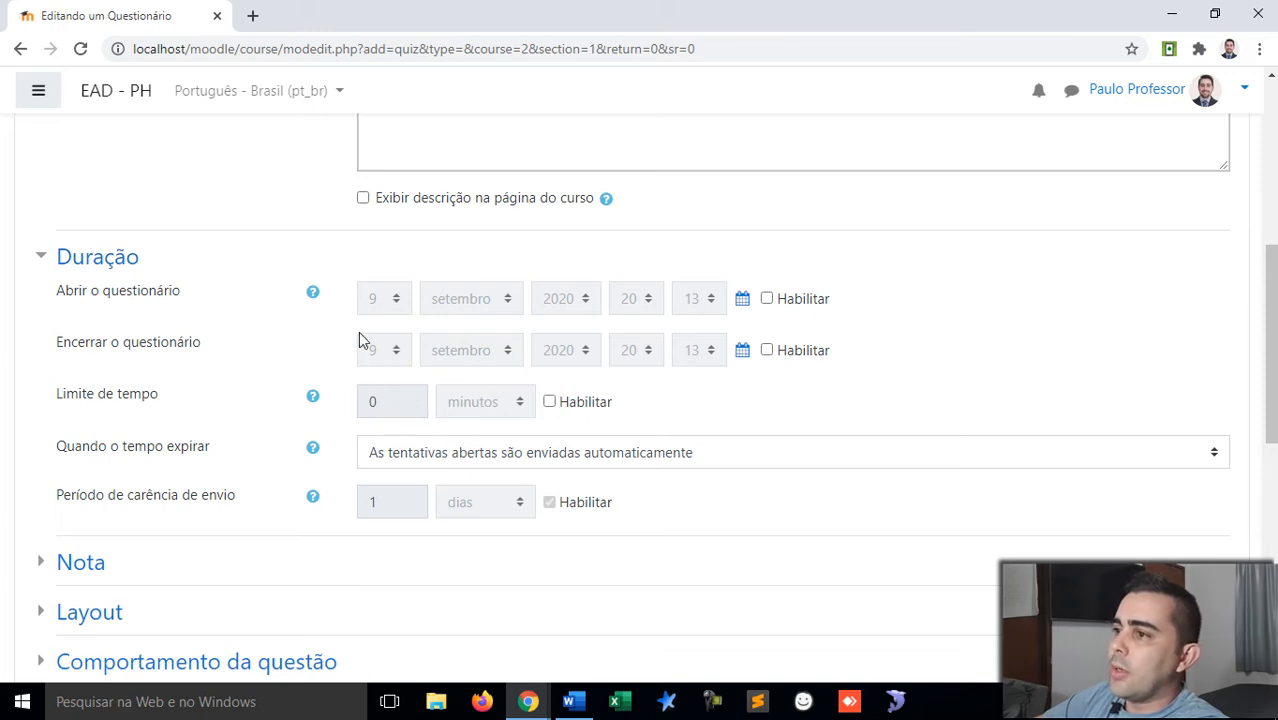
left_click(767, 299)
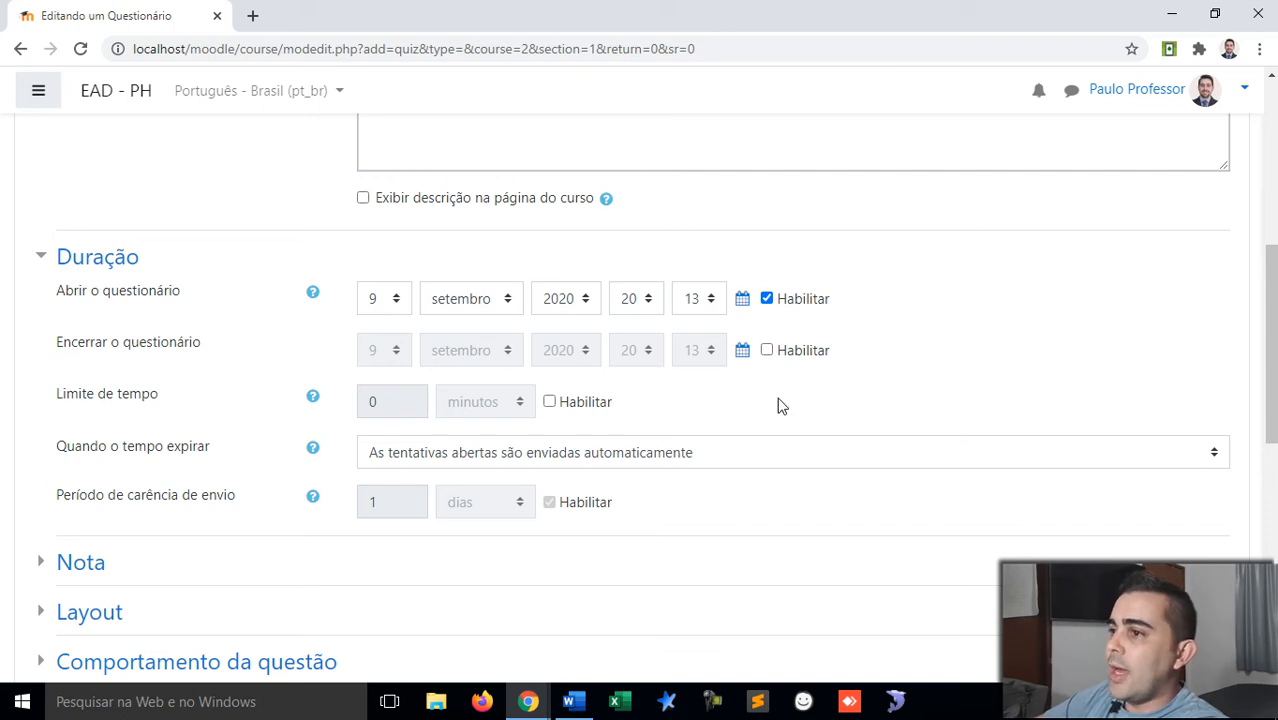
left_click(767, 350)
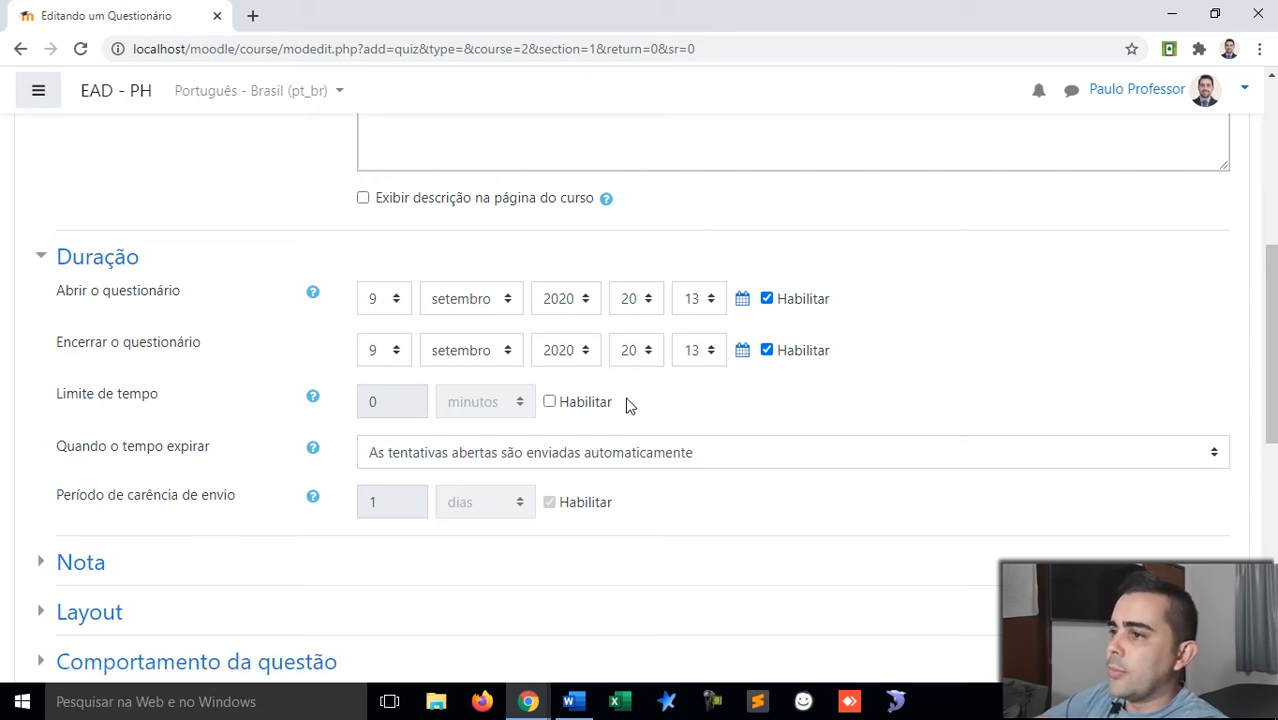
left_click(398, 354)
left_click(375, 190)
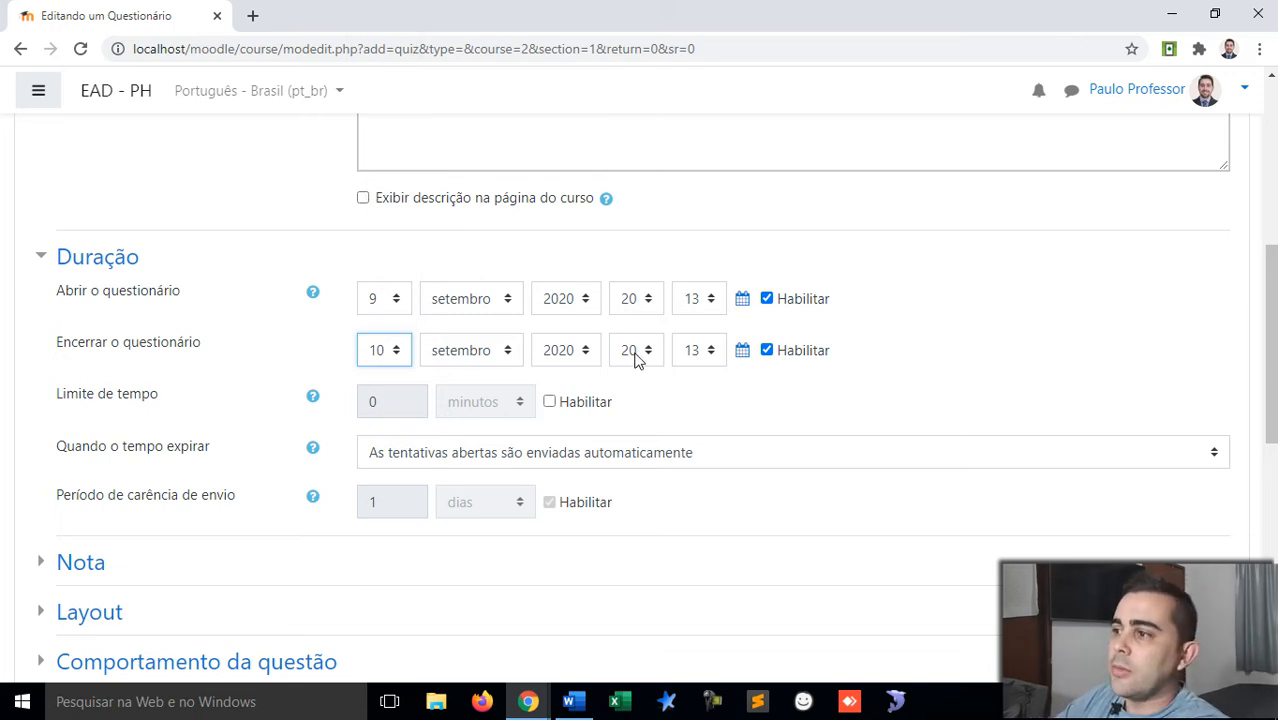
left_click(671, 404)
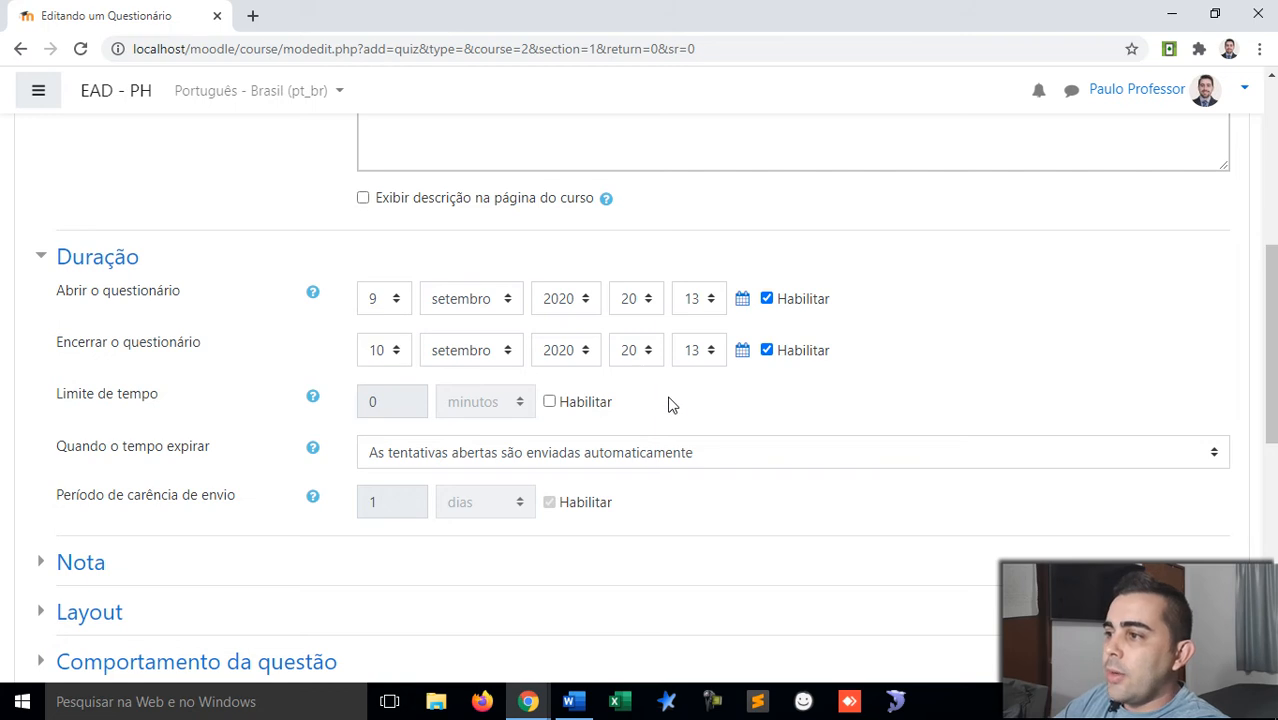
Step: Enable a 30-minute time limit with open attempts submitted automatically on expiry
left_click(549, 402)
left_click_drag(393, 402, 359, 404)
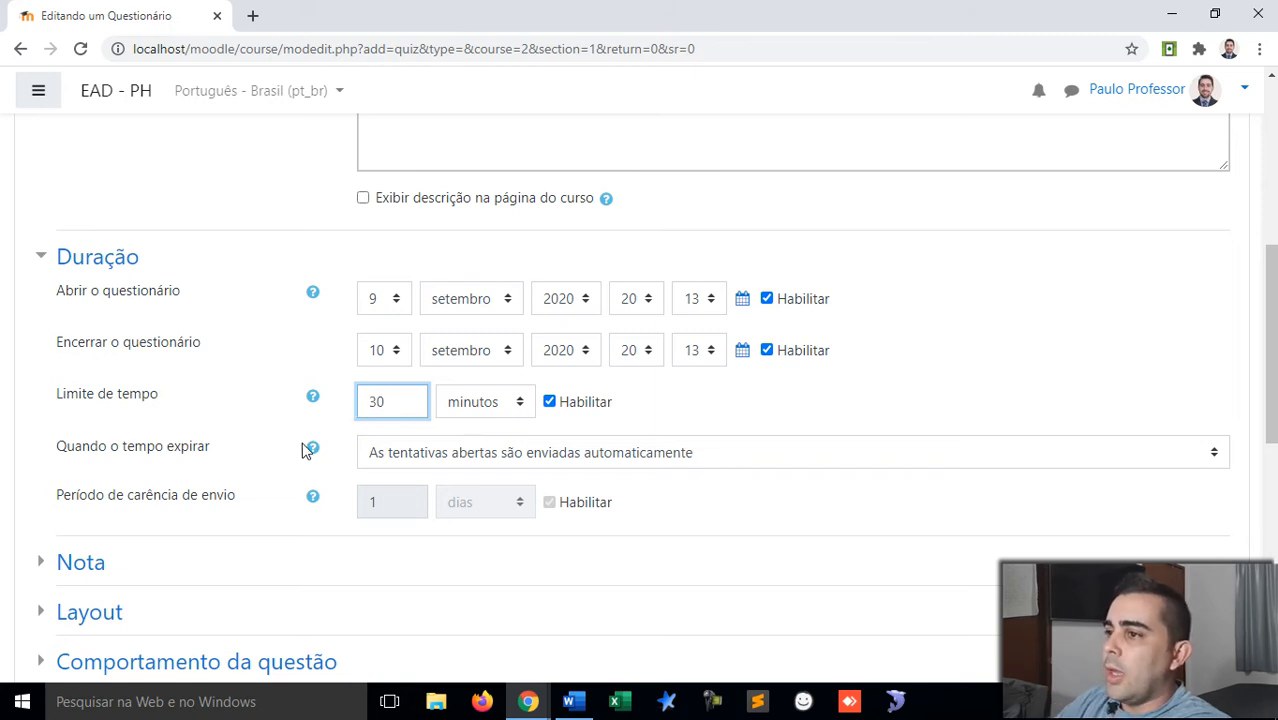
scroll(302, 450, "down", 1)
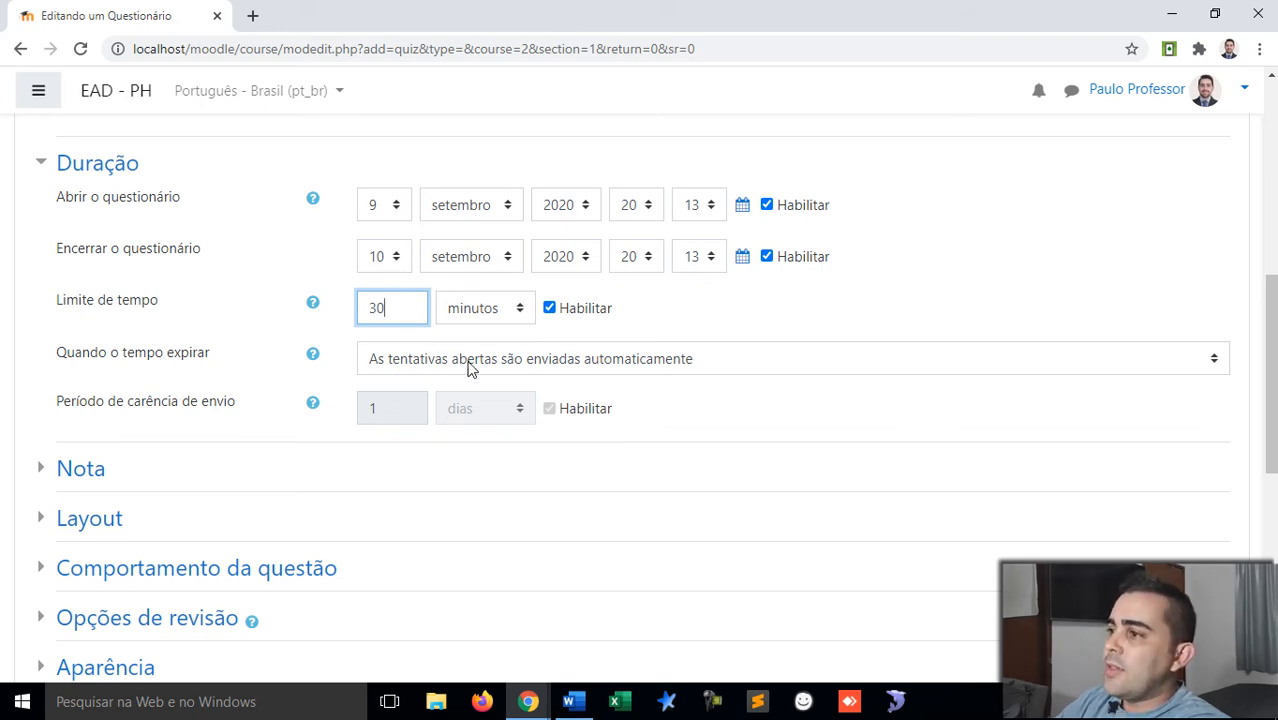
left_click(611, 366)
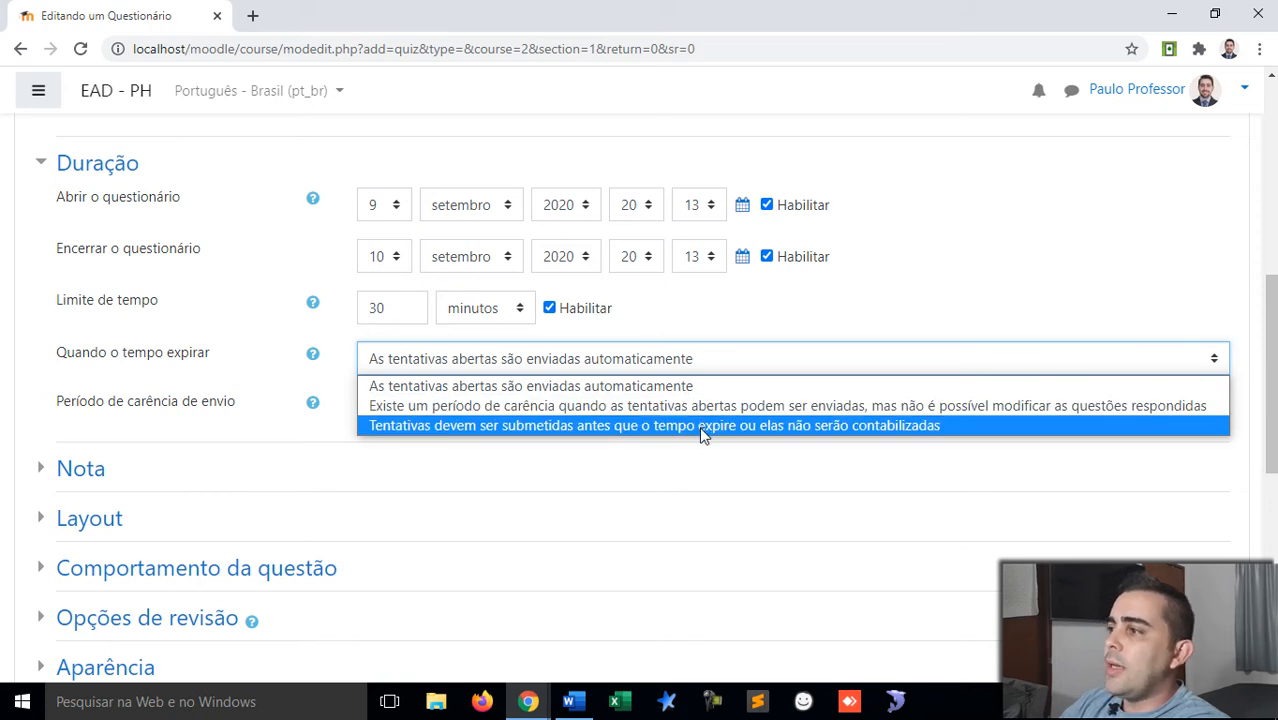
left_click(793, 392)
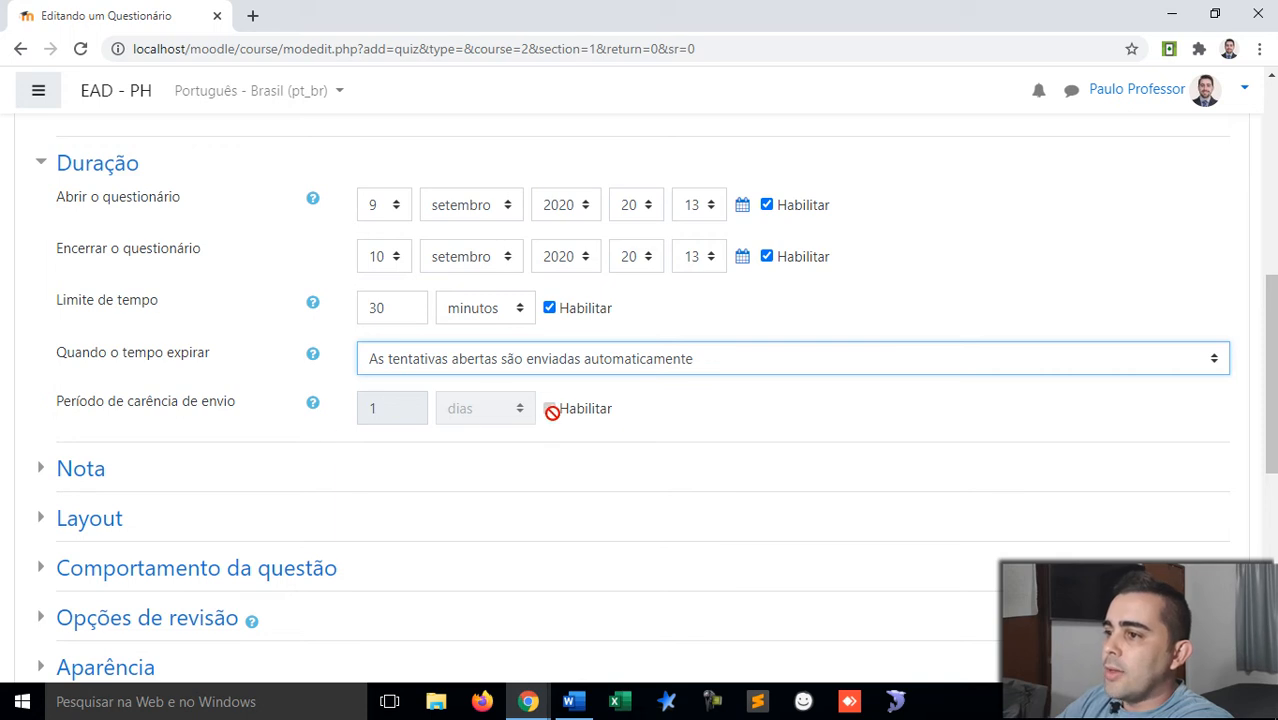
scroll(330, 410, "down", 1)
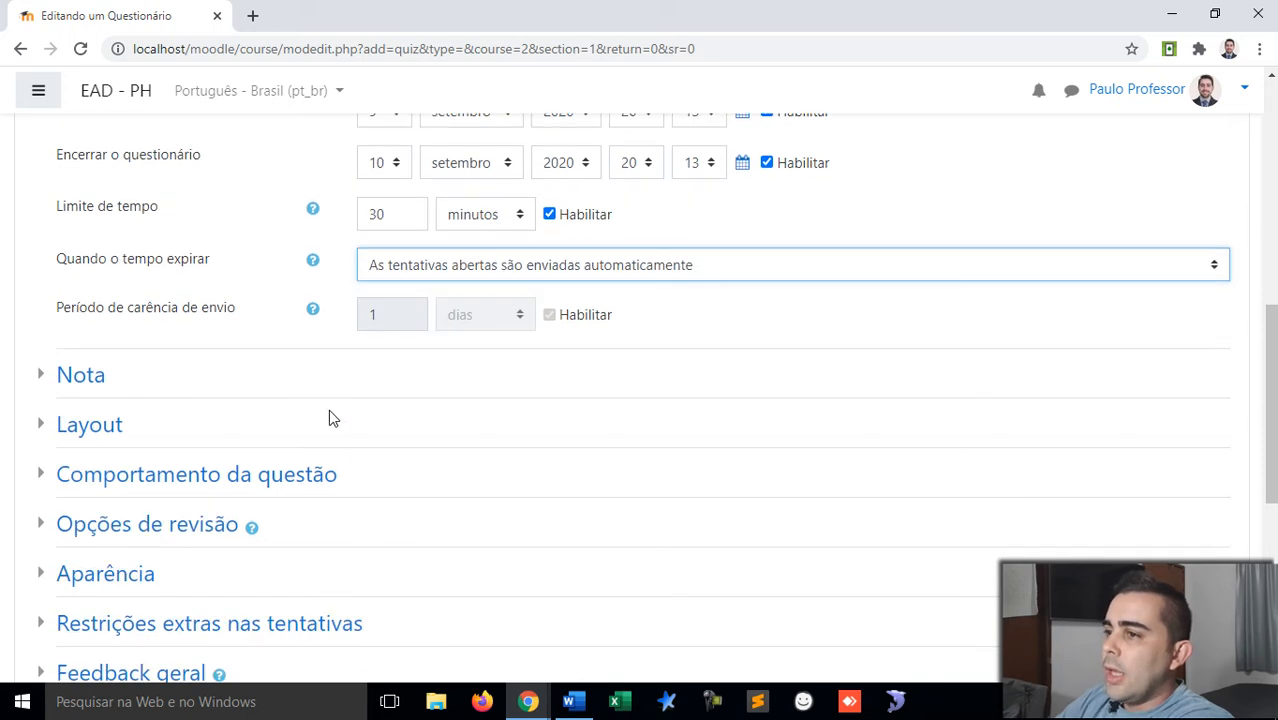
scroll(106, 348, "down", 1)
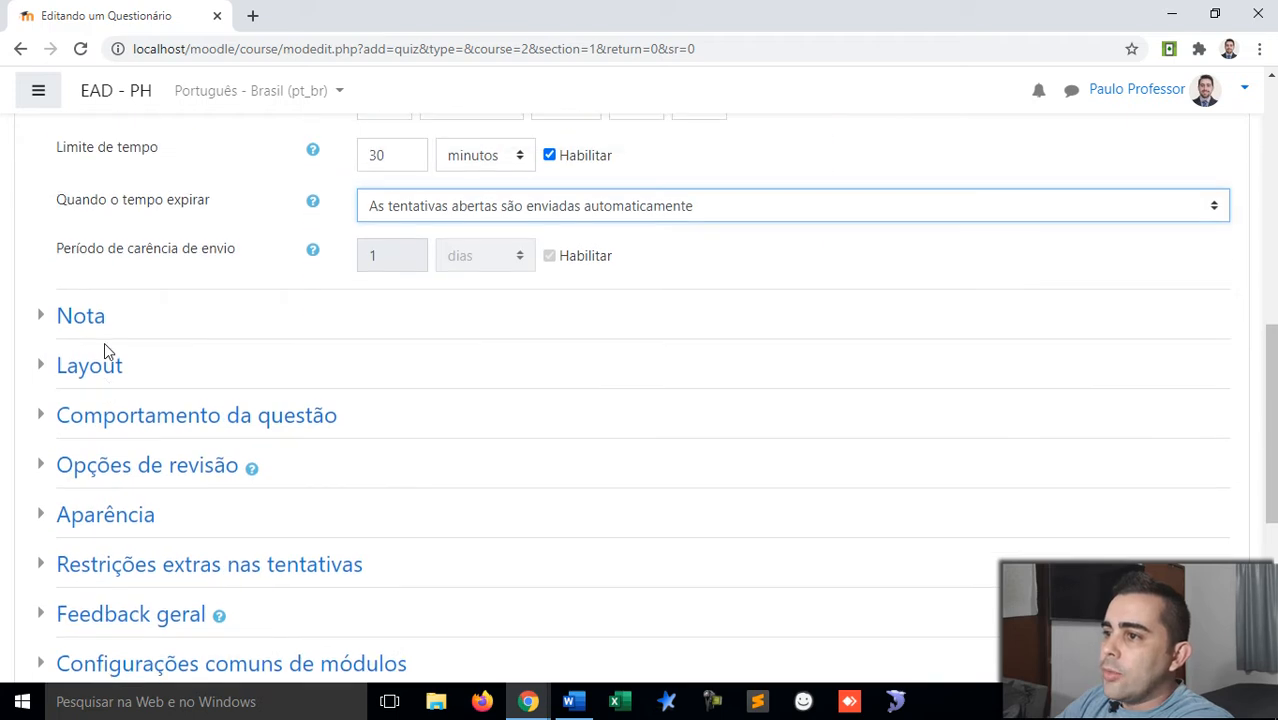
scroll(106, 348, "up", 2)
scroll(104, 342, "up", 1)
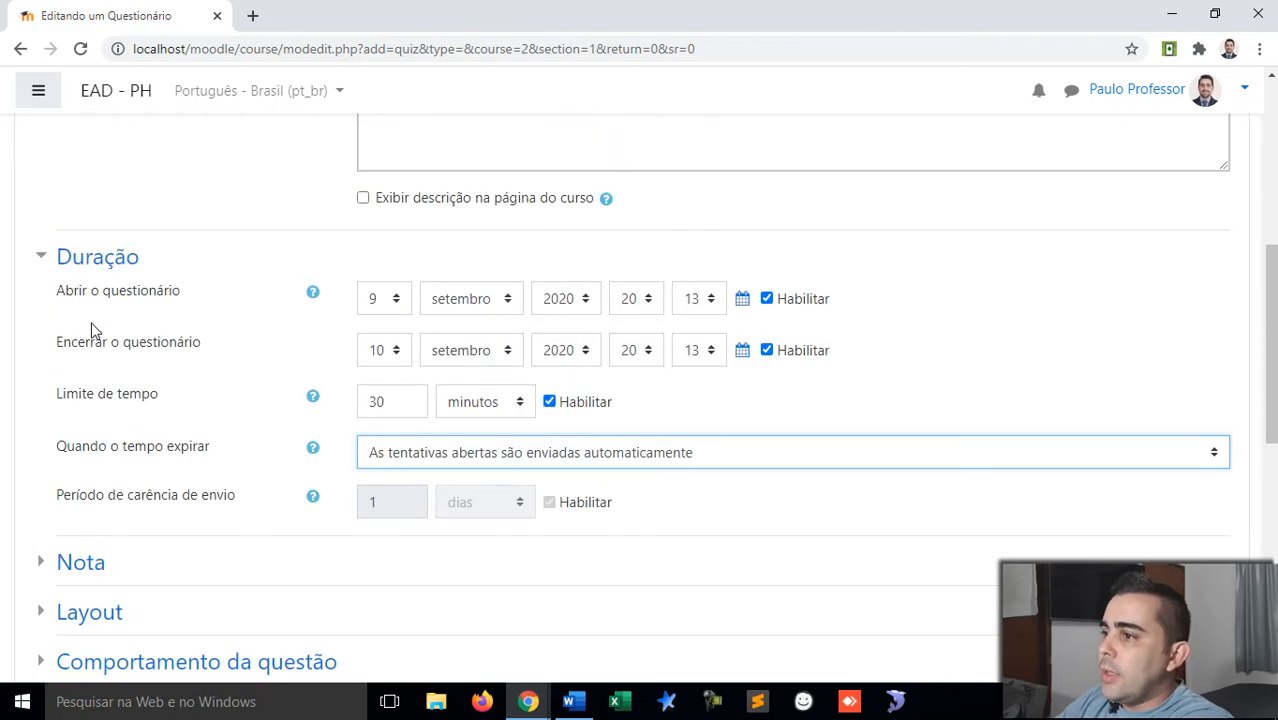
Step: In the Nota settings, set Tentativas permitidas to 2, leaving the passing grade empty
left_click(44, 257)
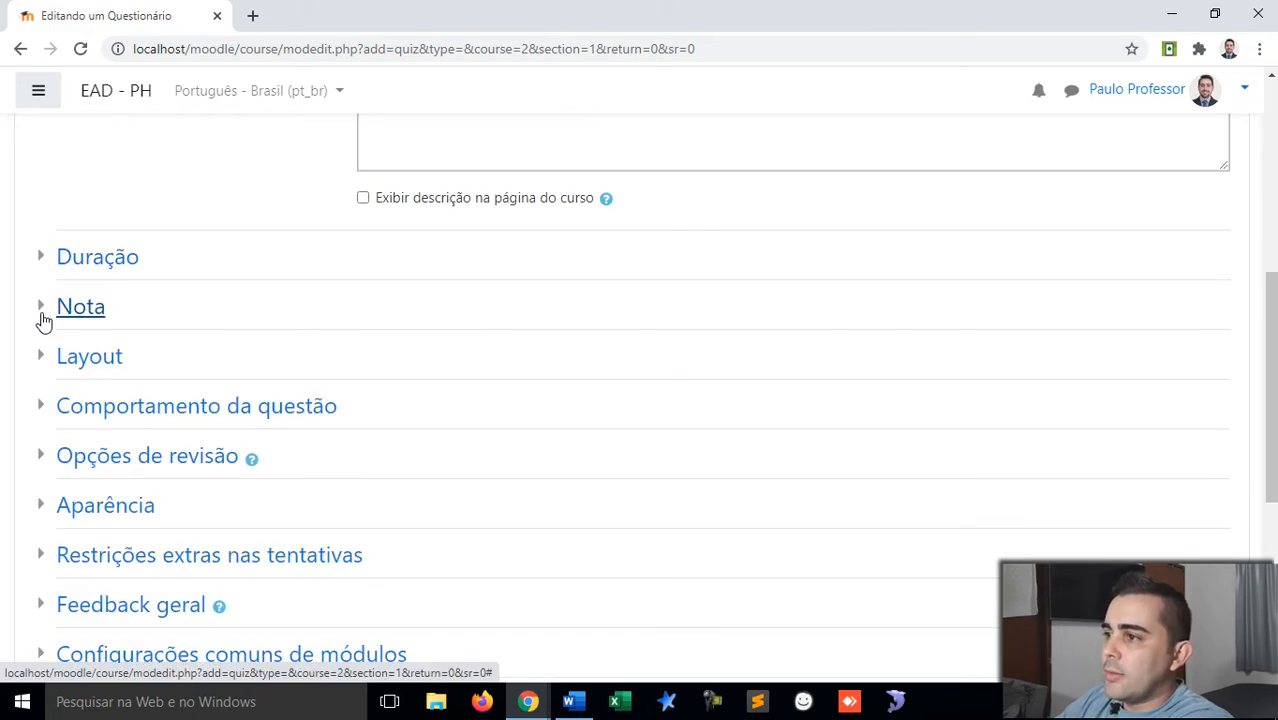
left_click(44, 312)
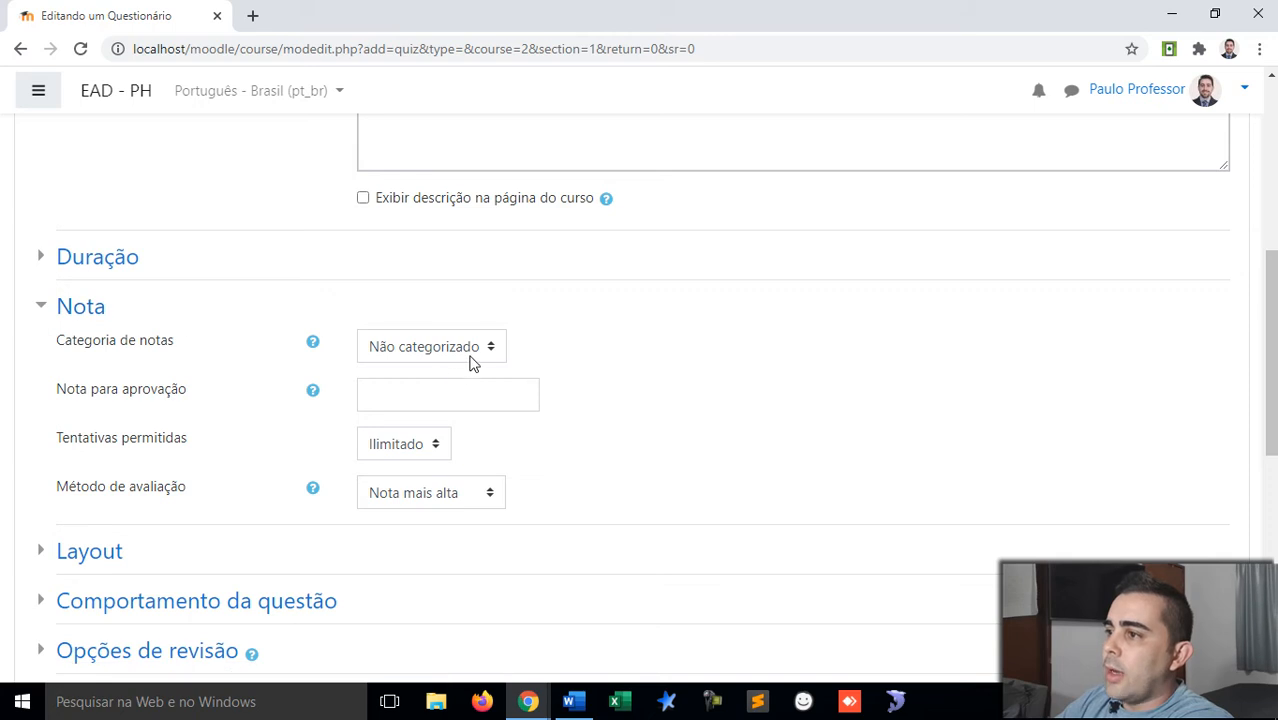
scroll(470, 350, "down", 1)
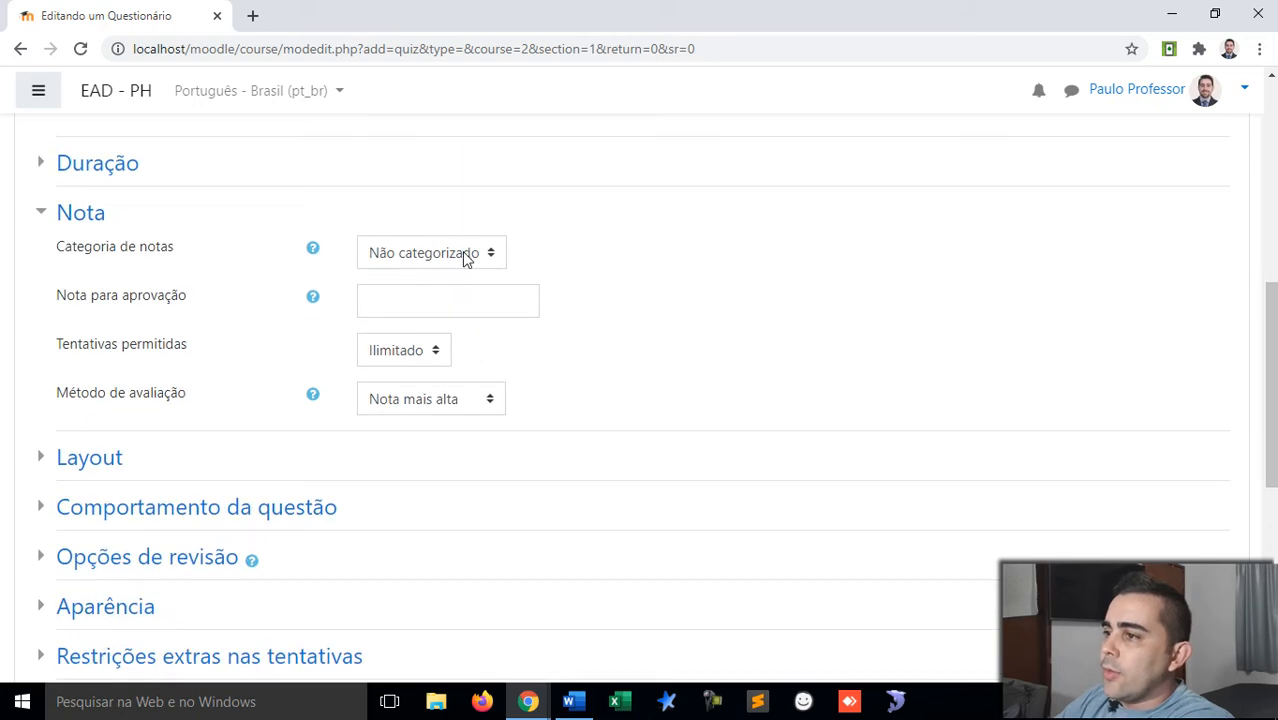
left_click(395, 301)
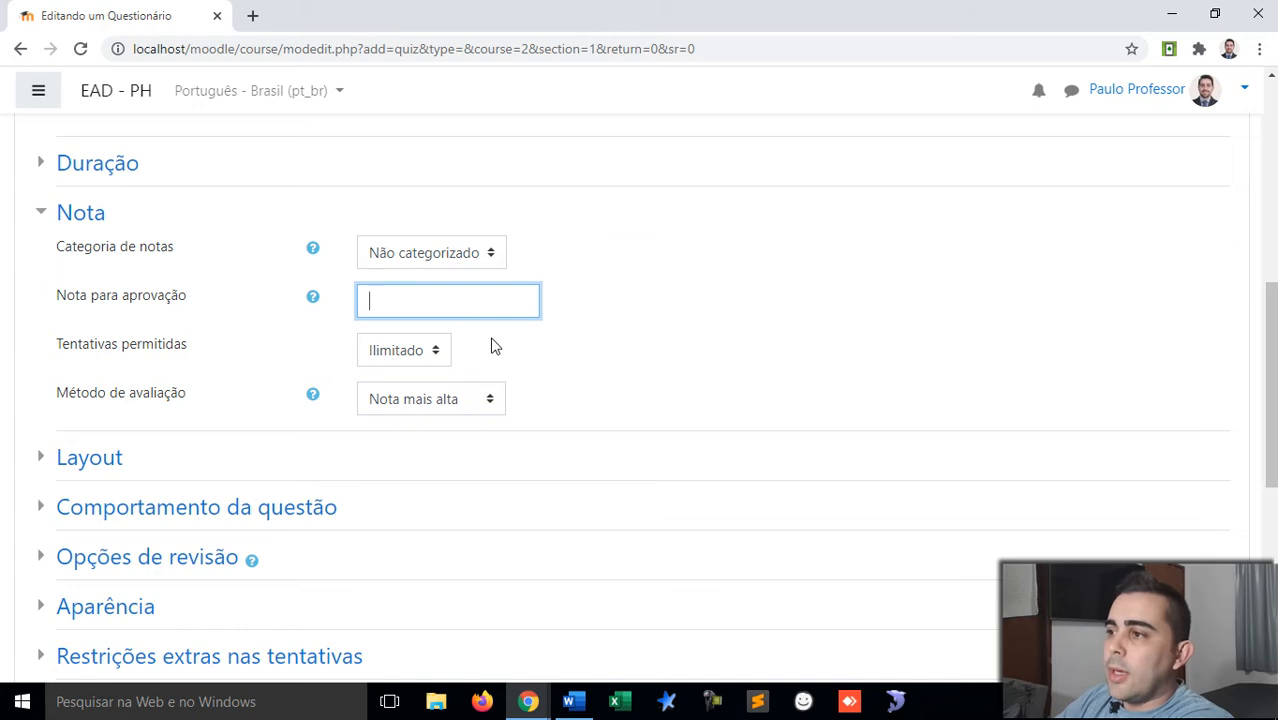
left_click(437, 352)
left_click(403, 418)
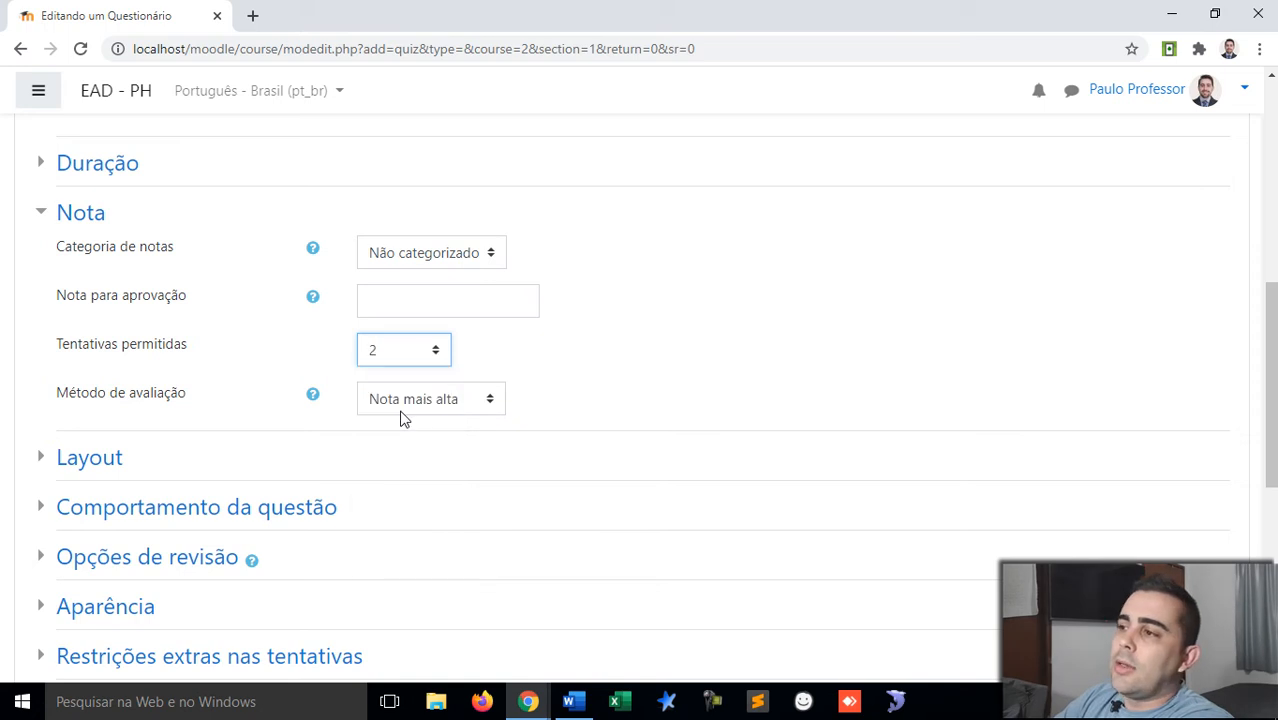
left_click(435, 341)
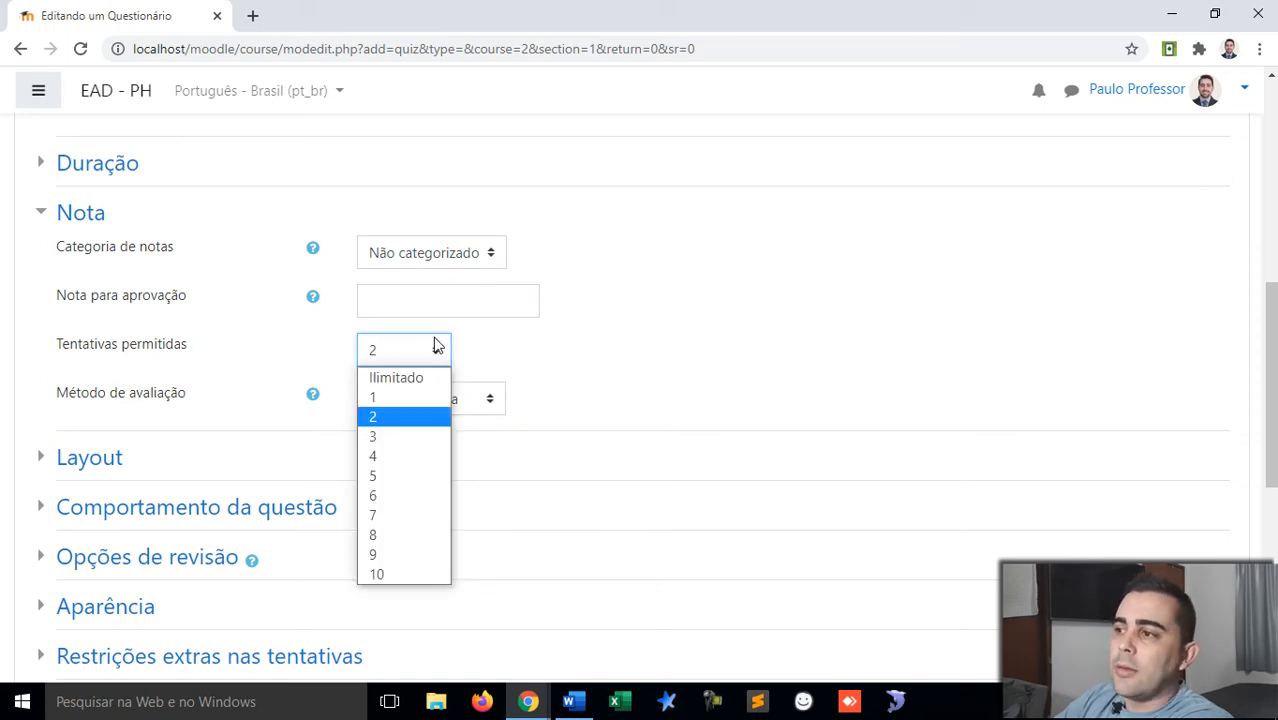
left_click(437, 345)
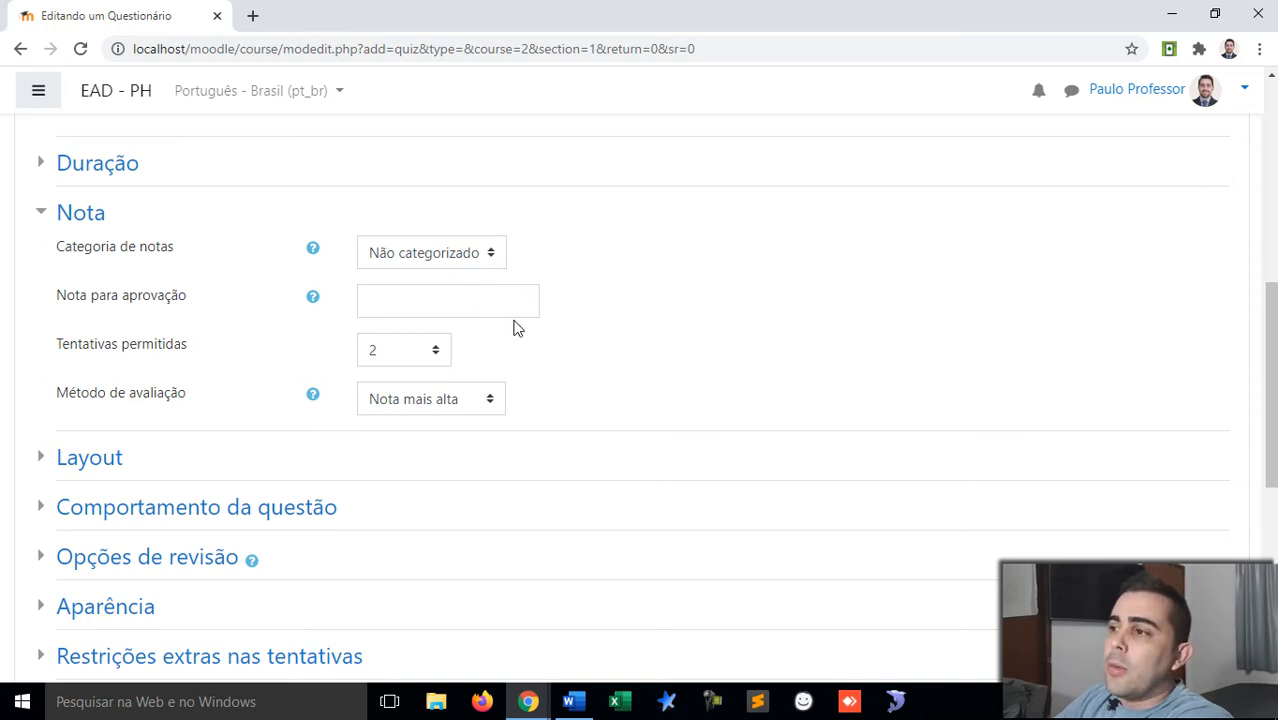
left_click(437, 352)
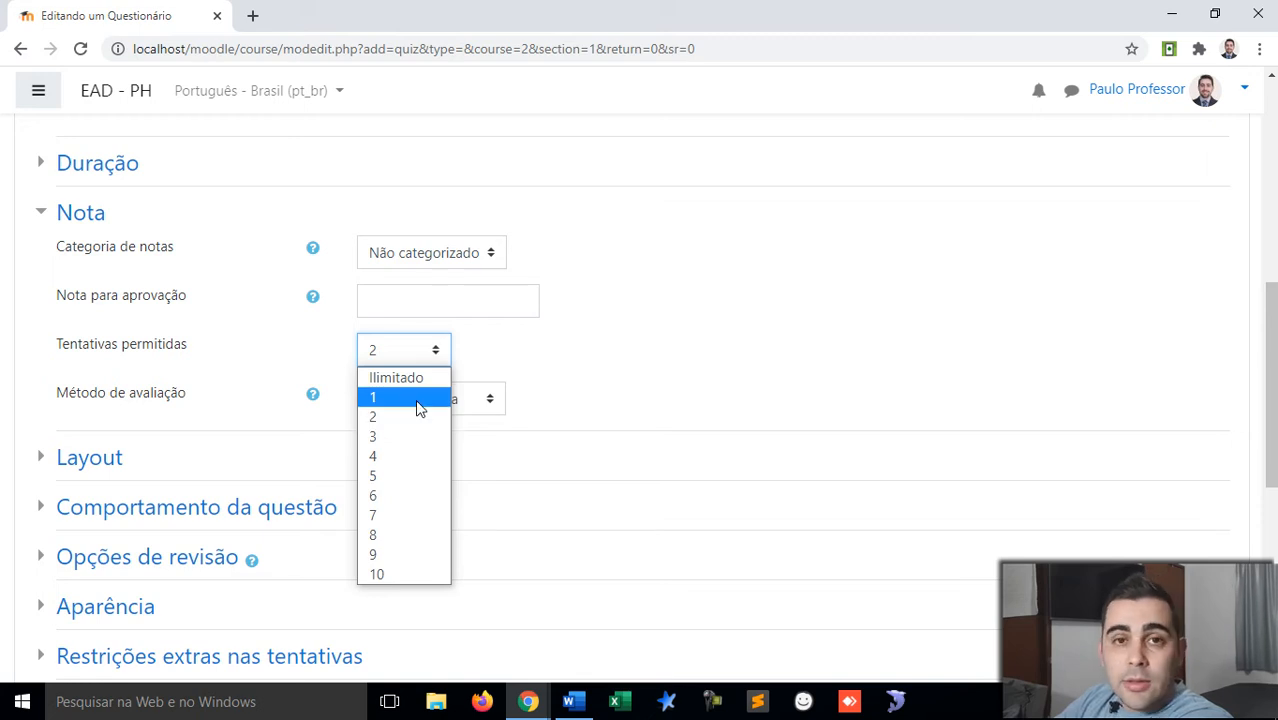
left_click(419, 400)
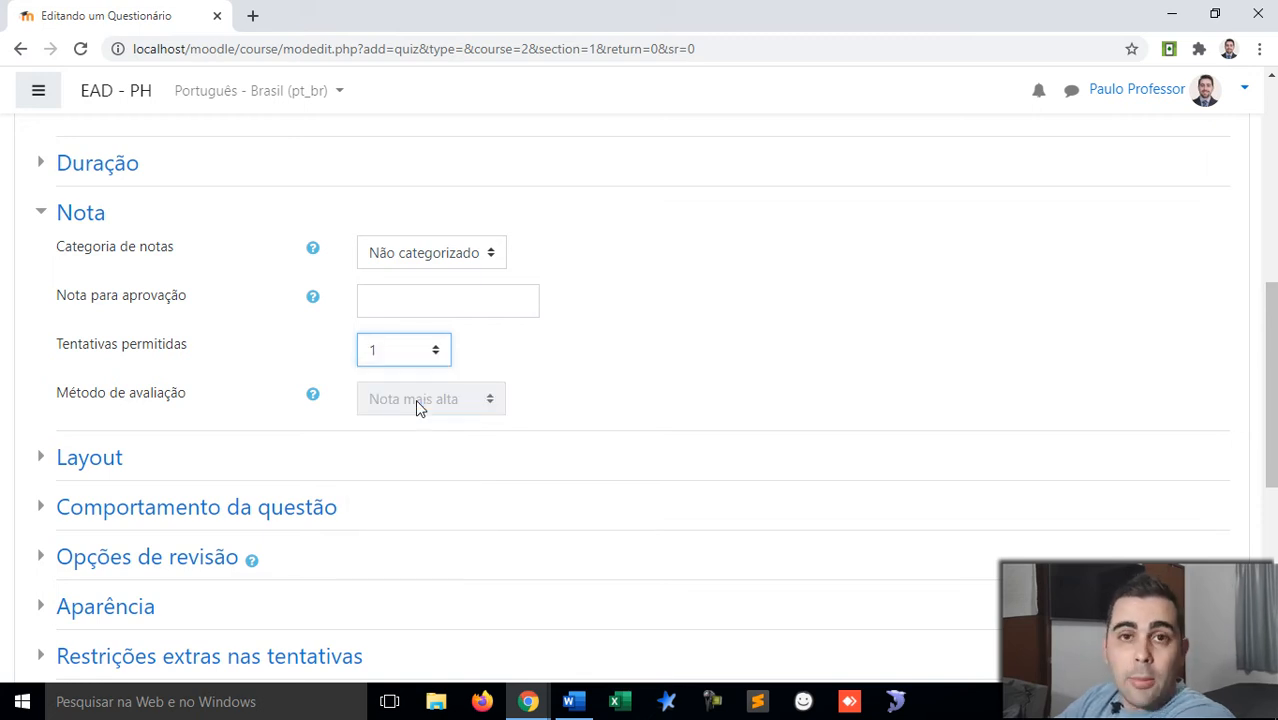
left_click(428, 352)
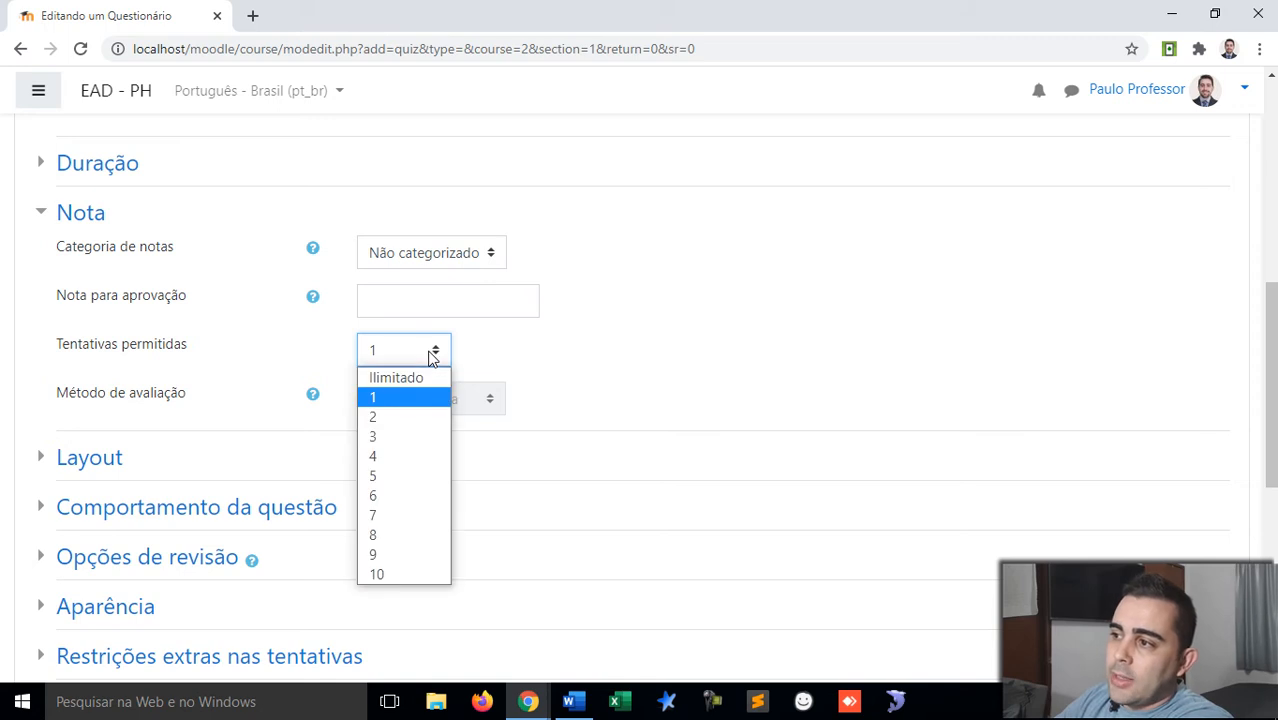
left_click(391, 418)
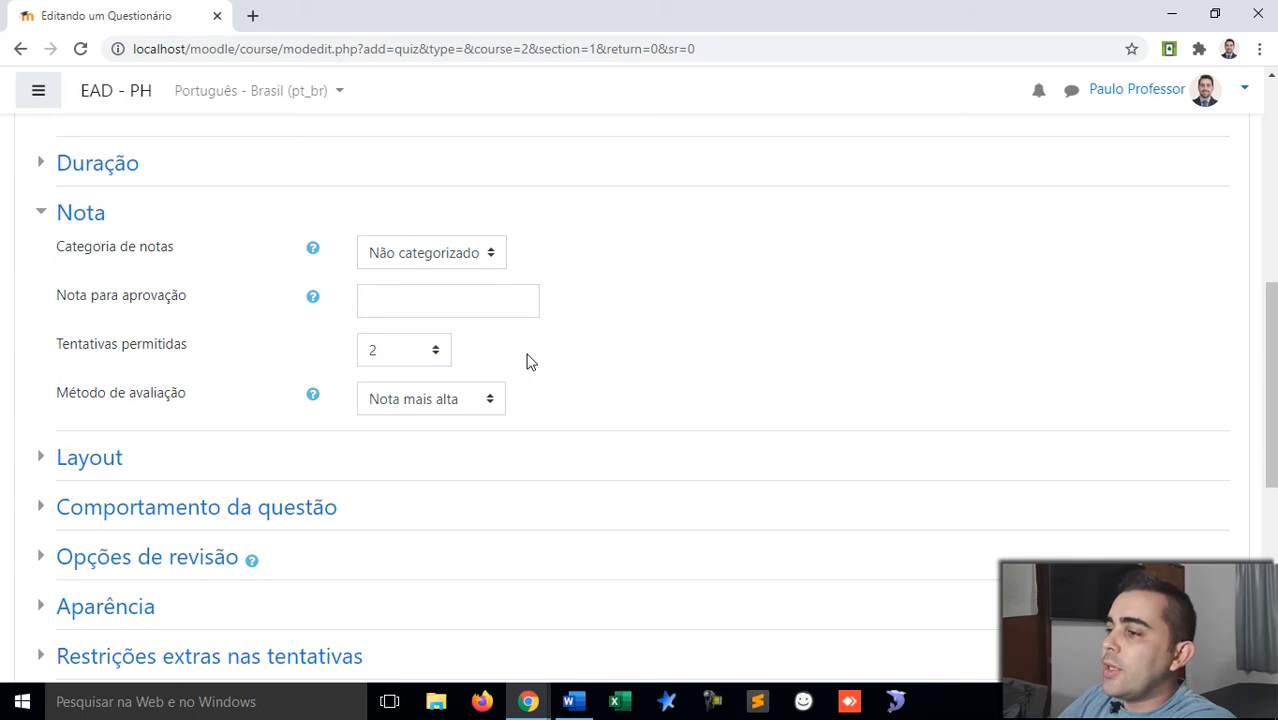
scroll(537, 360, "down", 1)
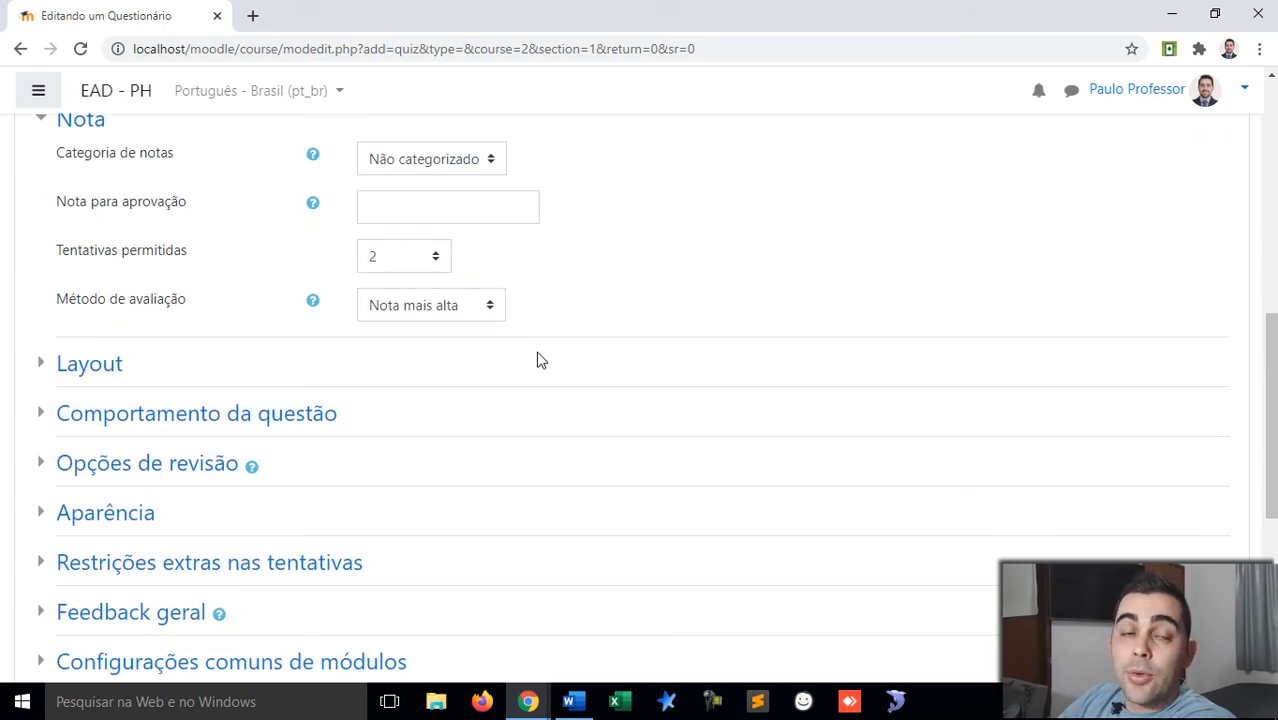
left_click(481, 308)
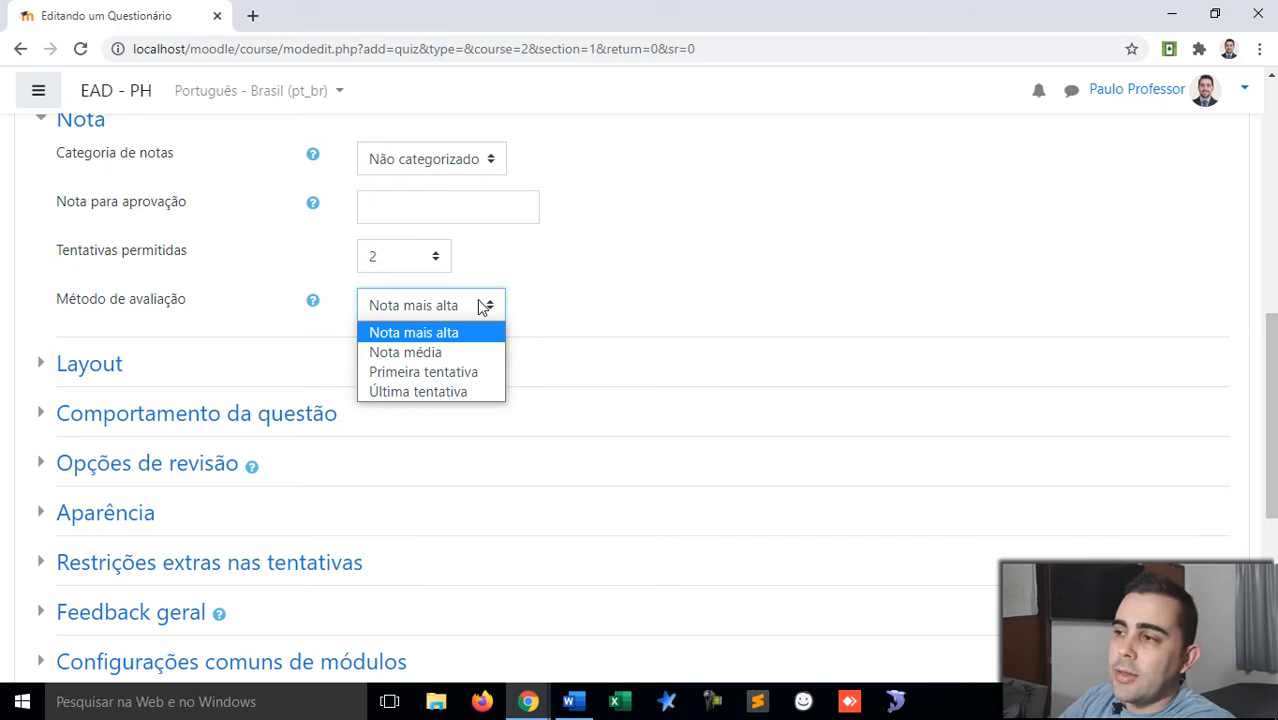
left_click(481, 308)
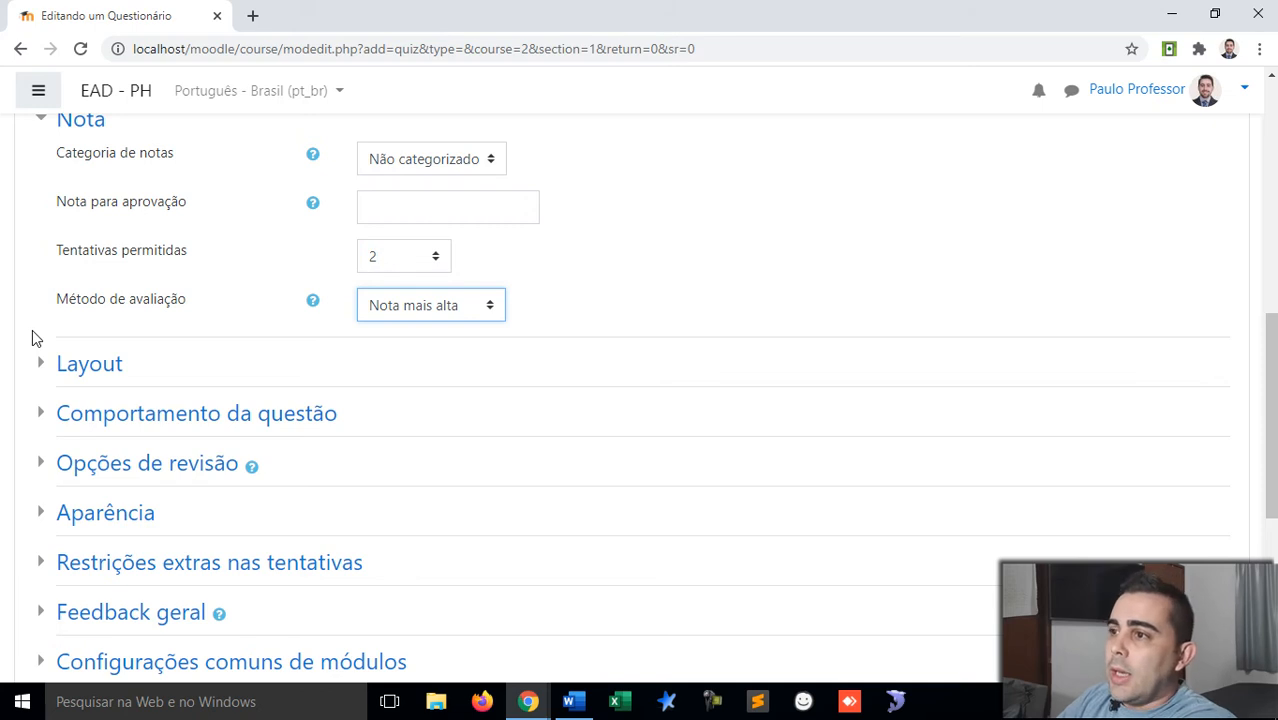
Step: Keep Layout at one question per page (Cada pergunta) with Livre navigation, then collapse it
left_click(37, 125)
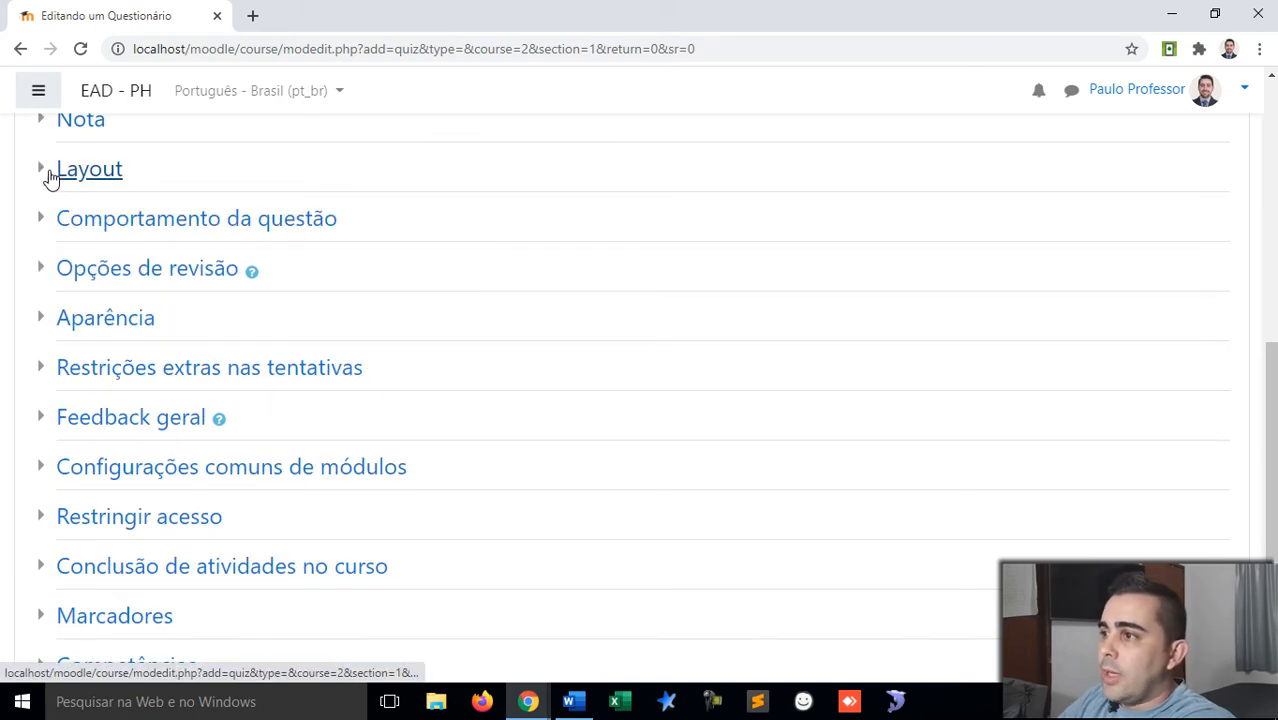
left_click(45, 173)
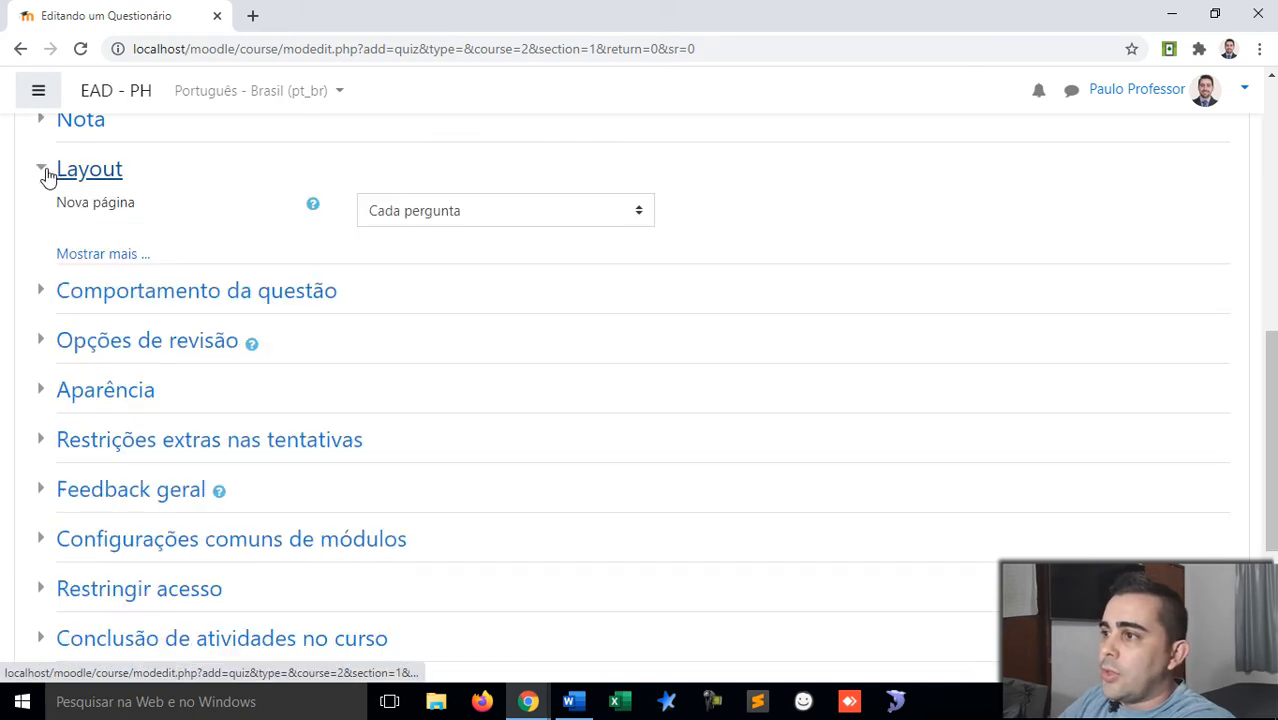
left_click(489, 214)
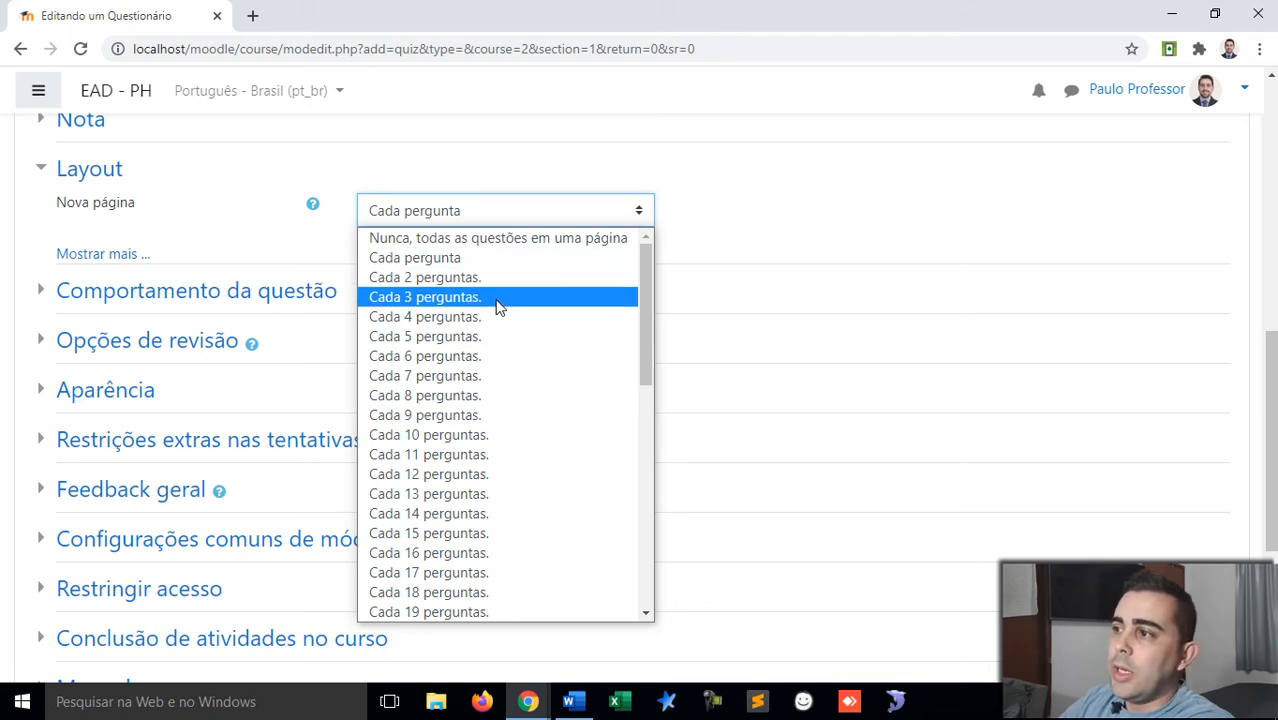
left_click(505, 213)
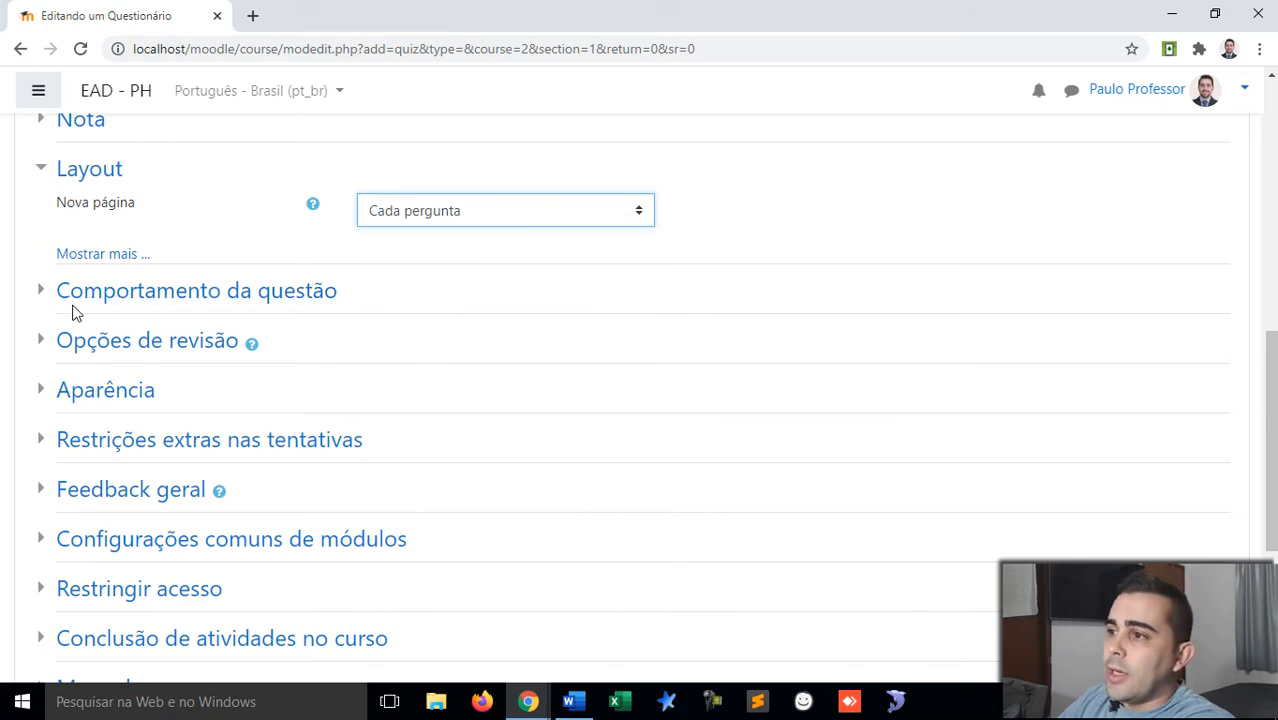
left_click(85, 256)
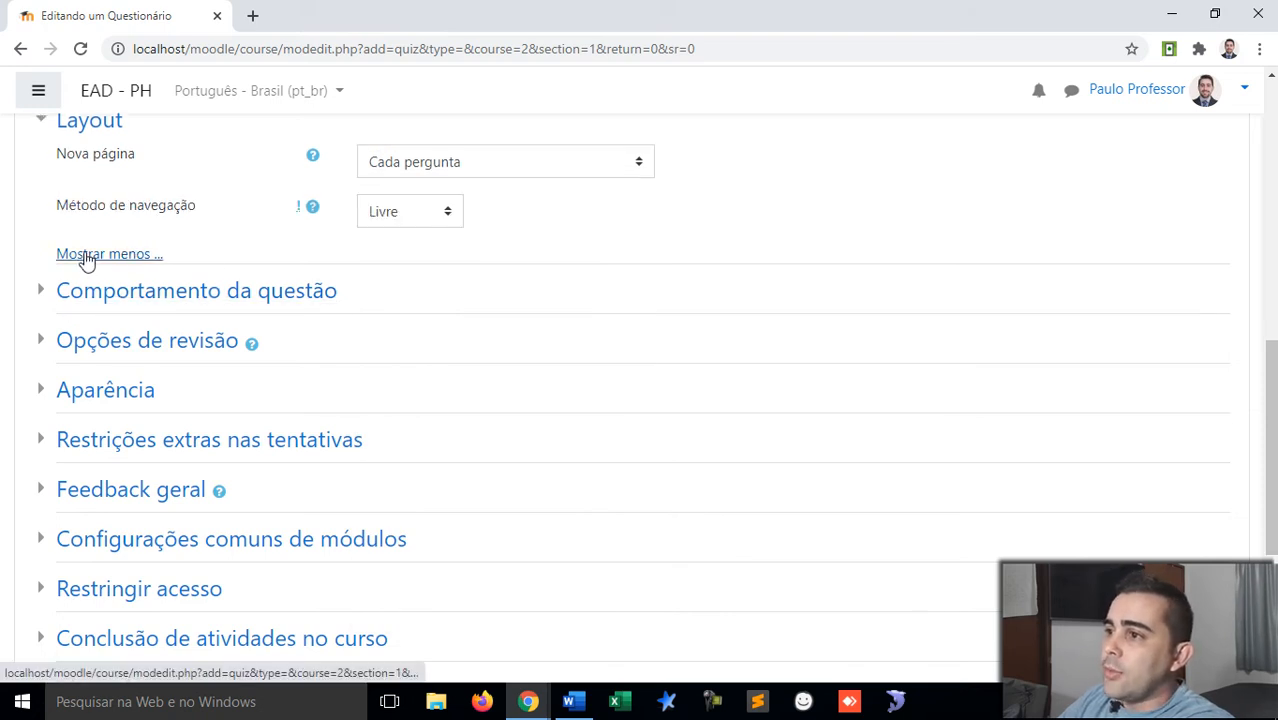
left_click(399, 213)
left_click(403, 212)
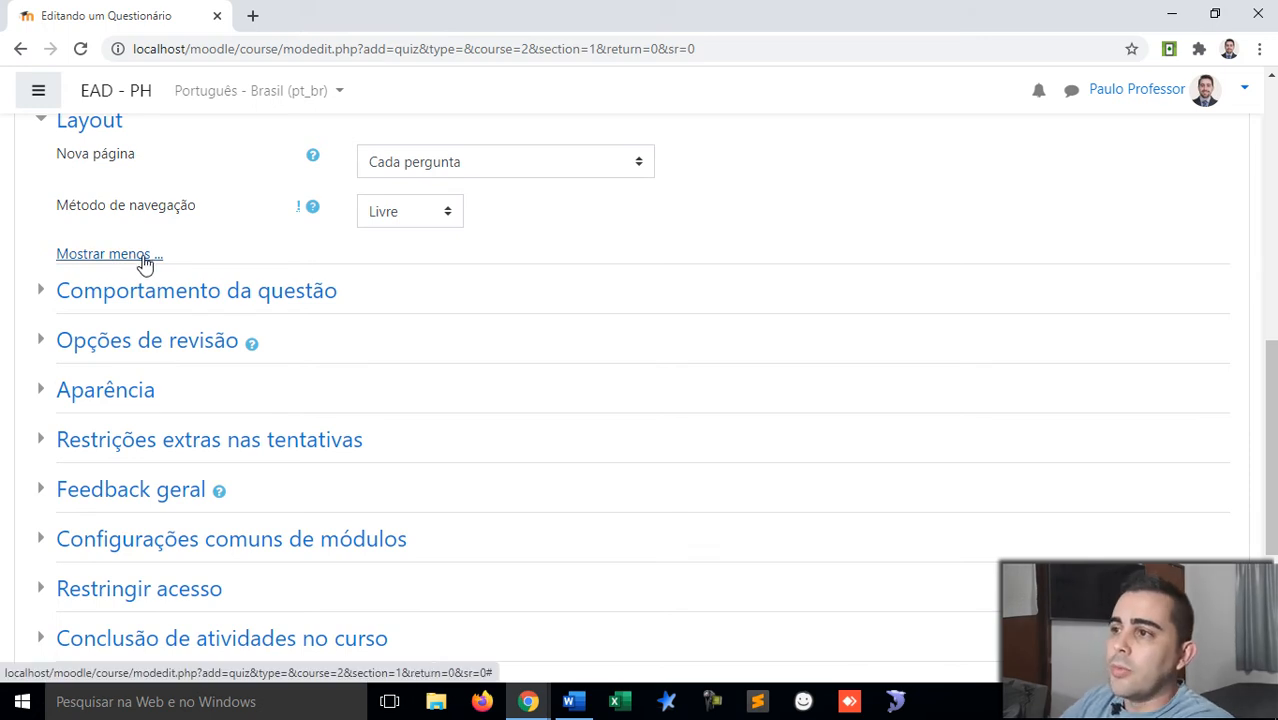
left_click(41, 128)
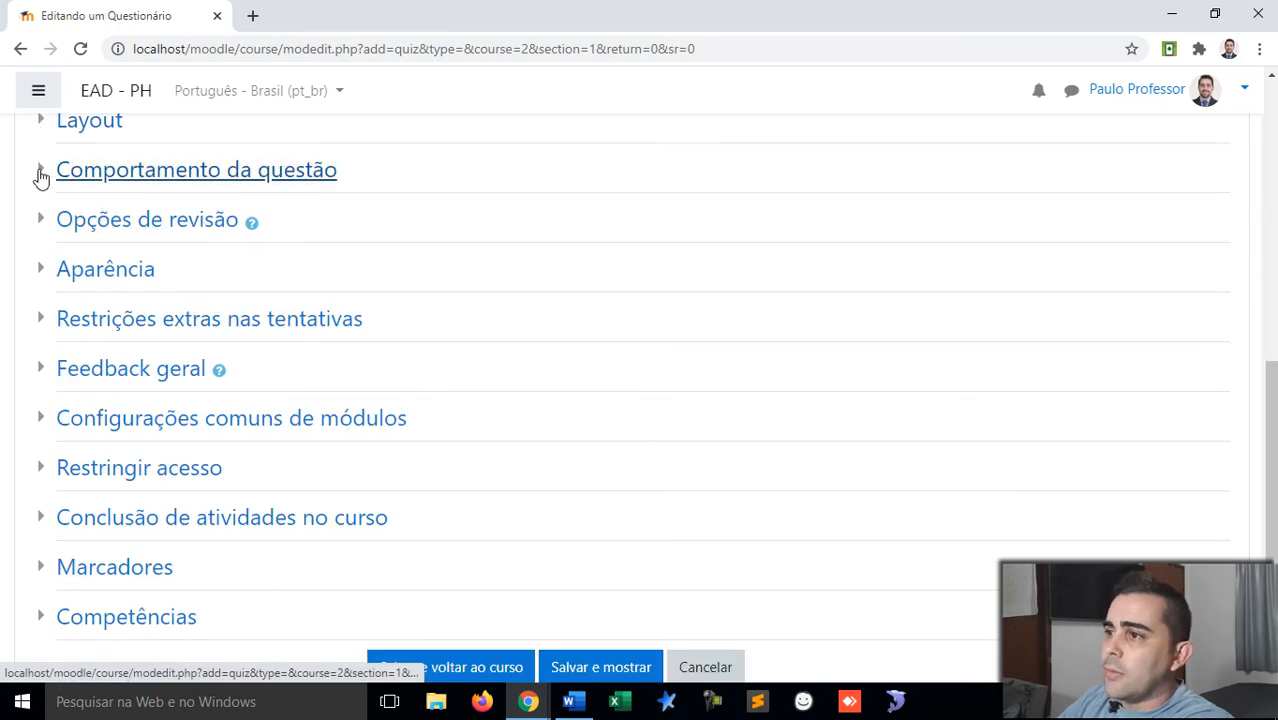
left_click(40, 174)
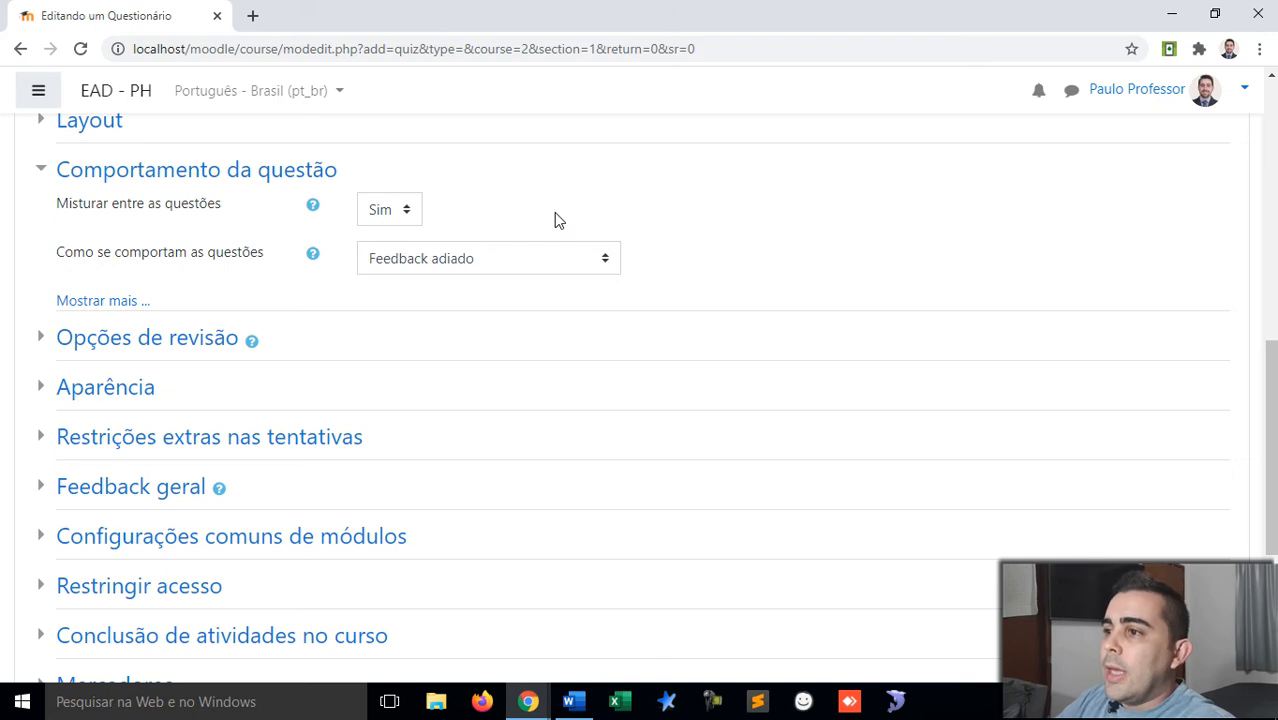
left_click(45, 176)
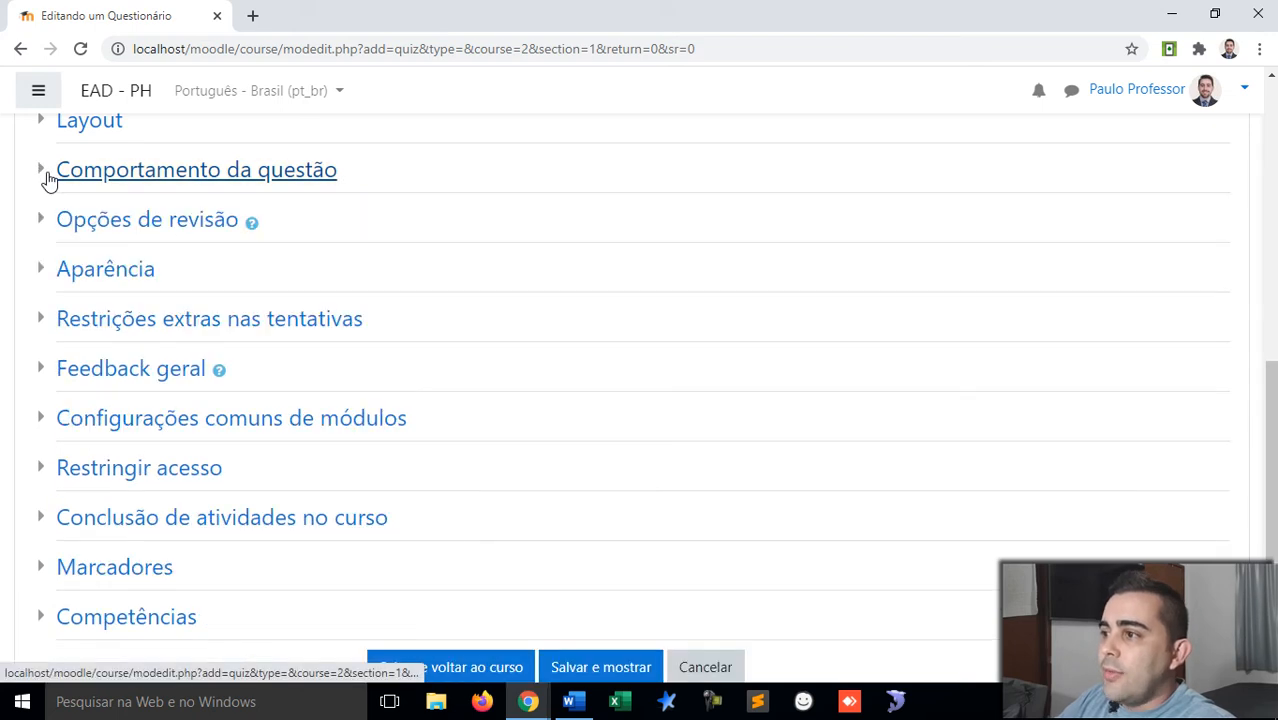
Step: In Opções de revisão, uncheck A tentativa and Feedback final under Após a tentativa and Mais tarde
left_click(45, 222)
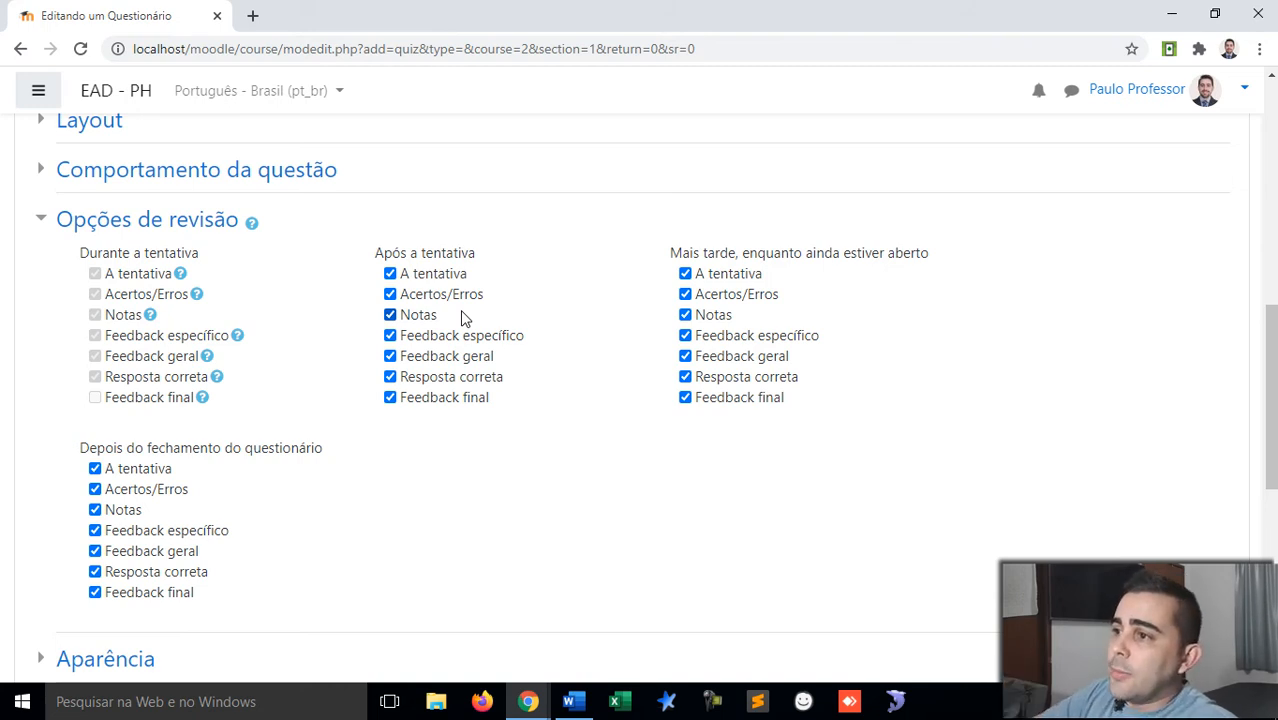
left_click(390, 273)
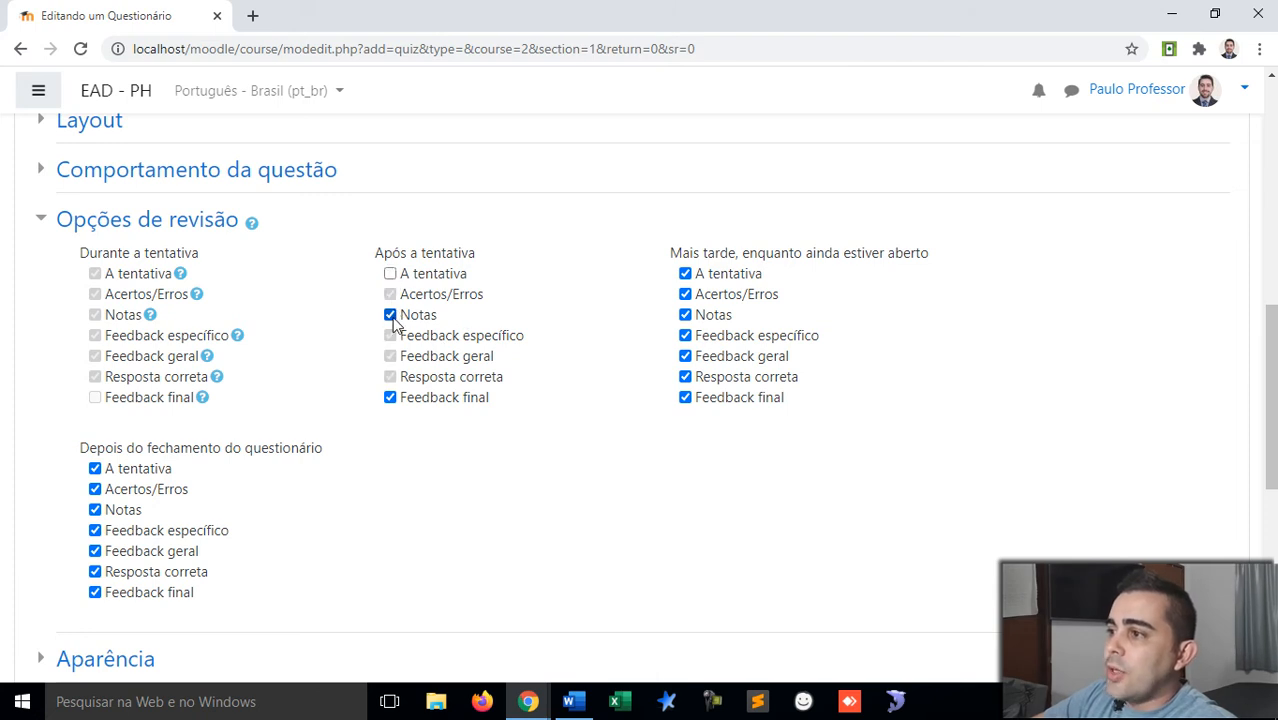
left_click(391, 399)
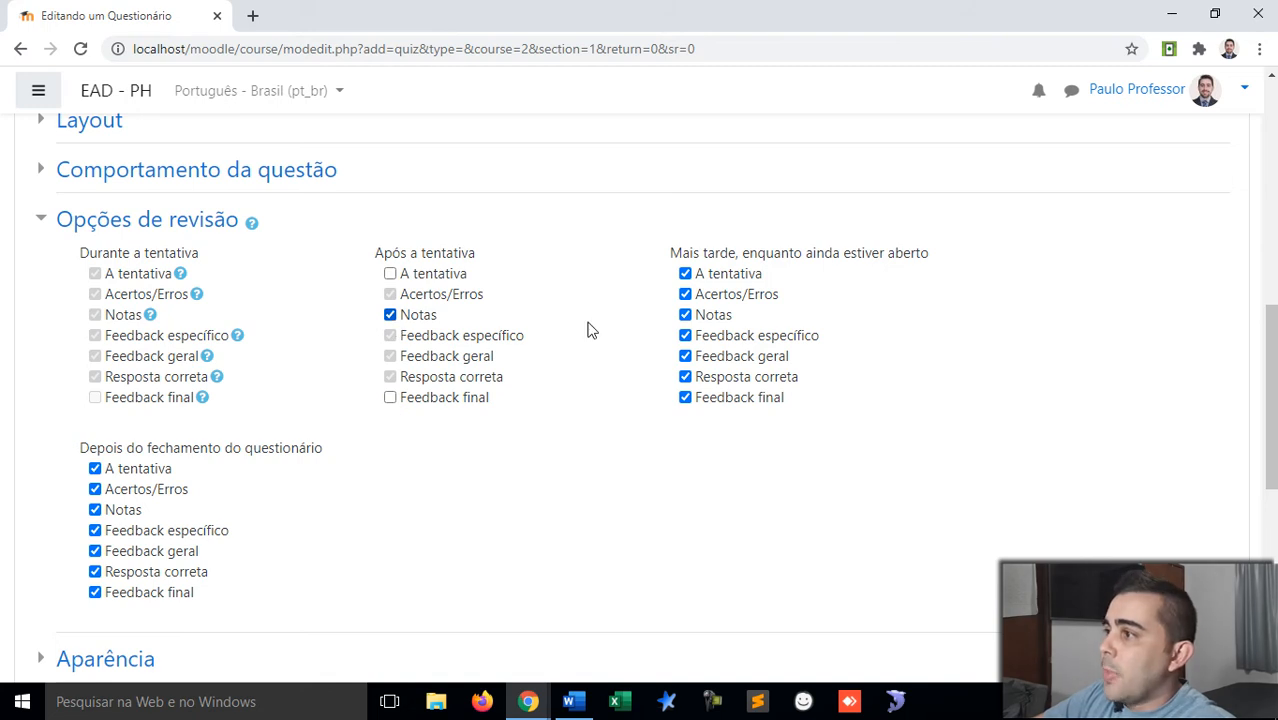
left_click(685, 274)
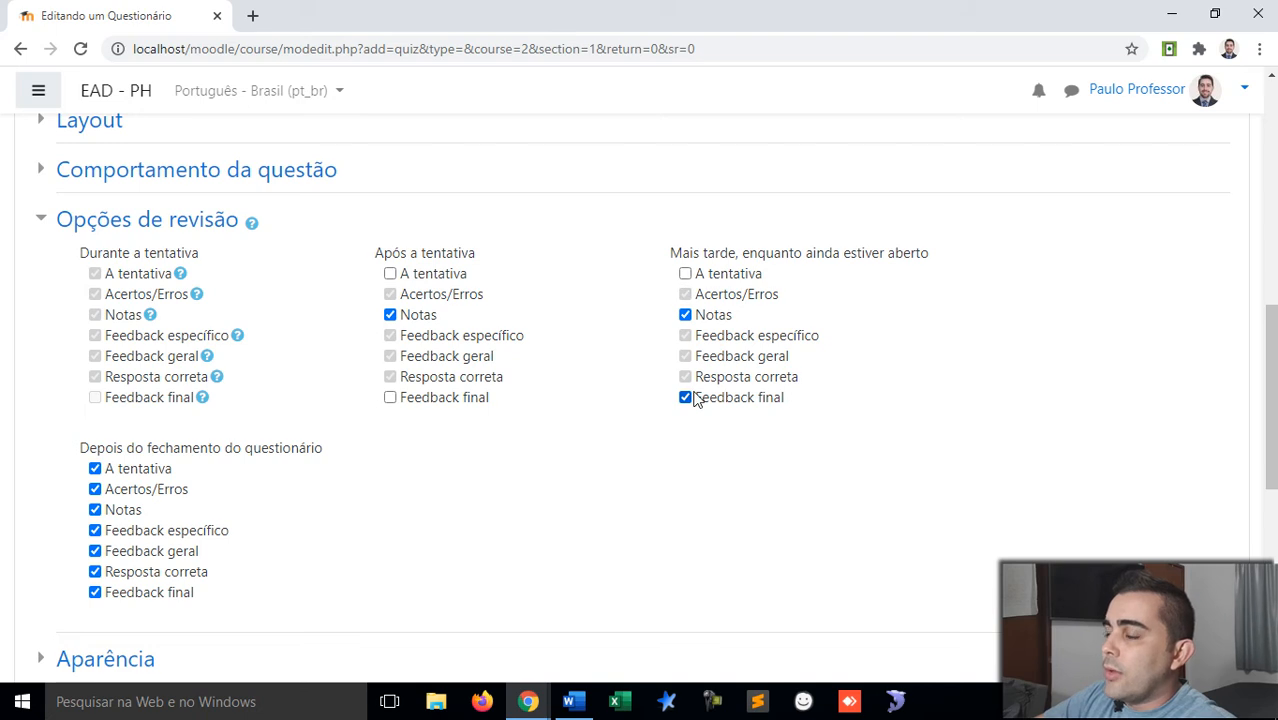
left_click(685, 398)
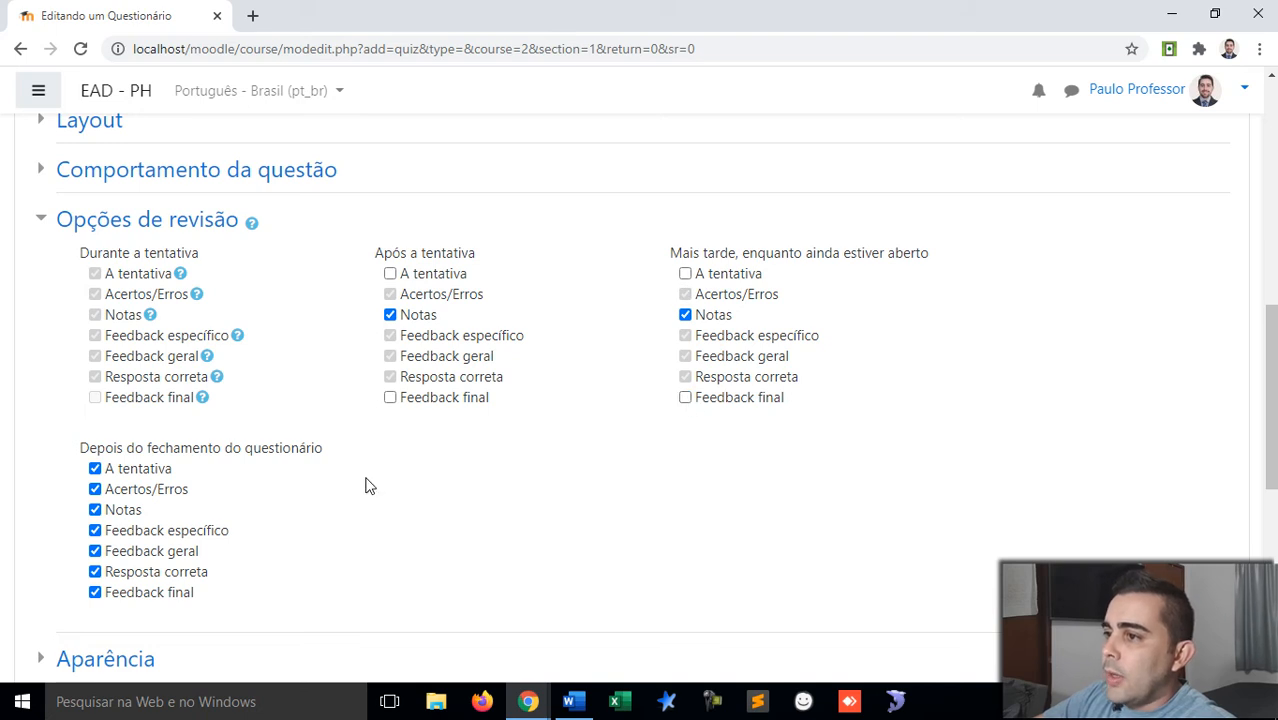
scroll(349, 487, "down", 1)
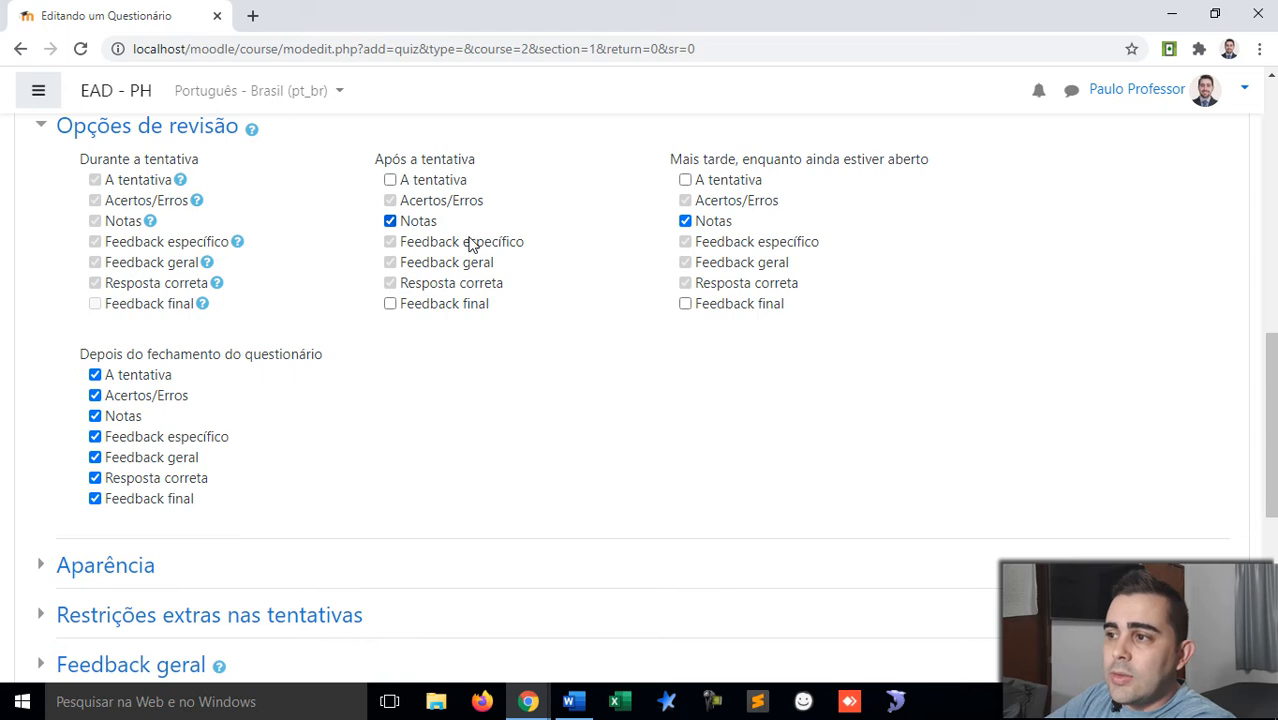
left_click_drag(84, 358, 345, 373)
left_click(362, 350)
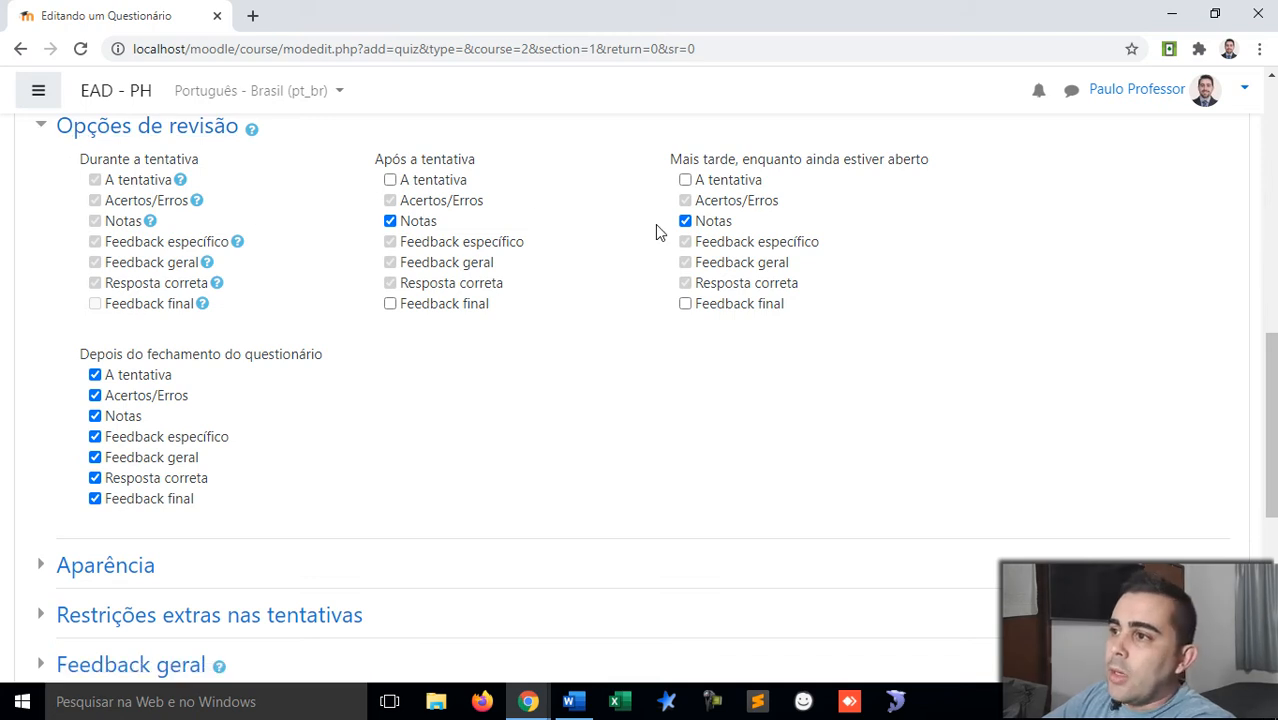
left_click(42, 126)
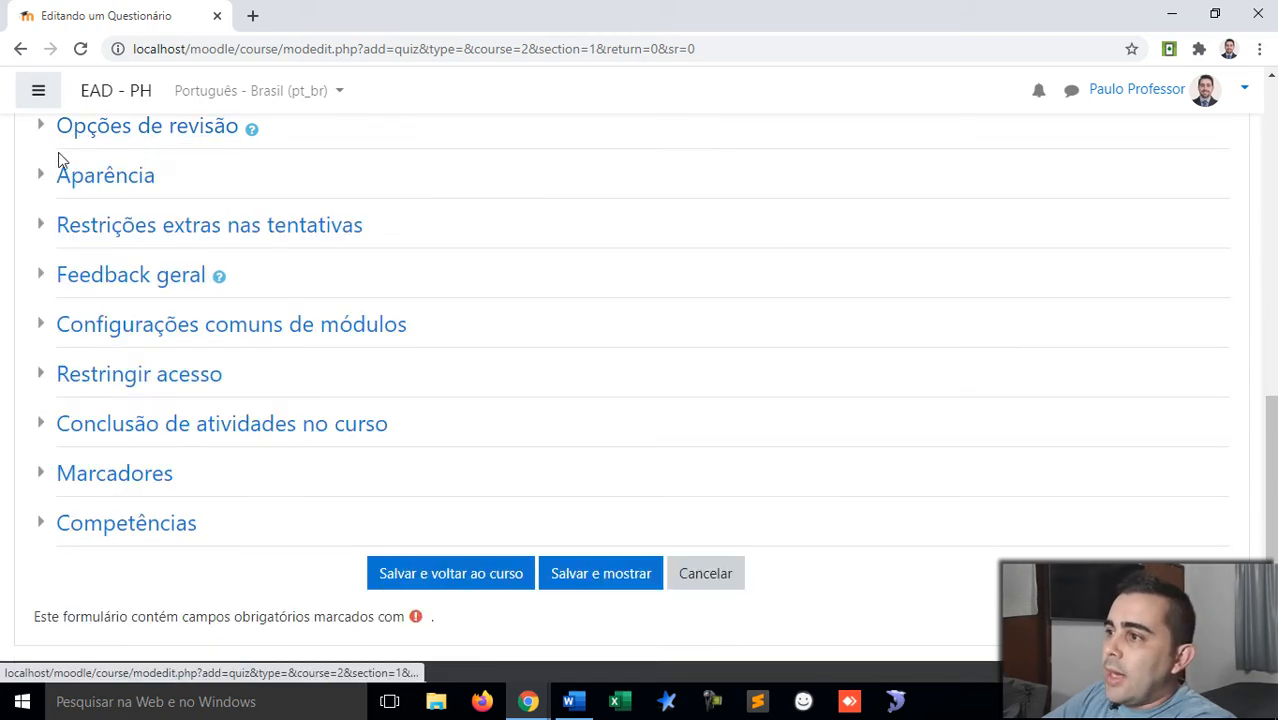
Step: Check Aparência (keep Nenhuma imagem) and the Restrições extras nas tentativas password option, changing nothing
left_click(44, 180)
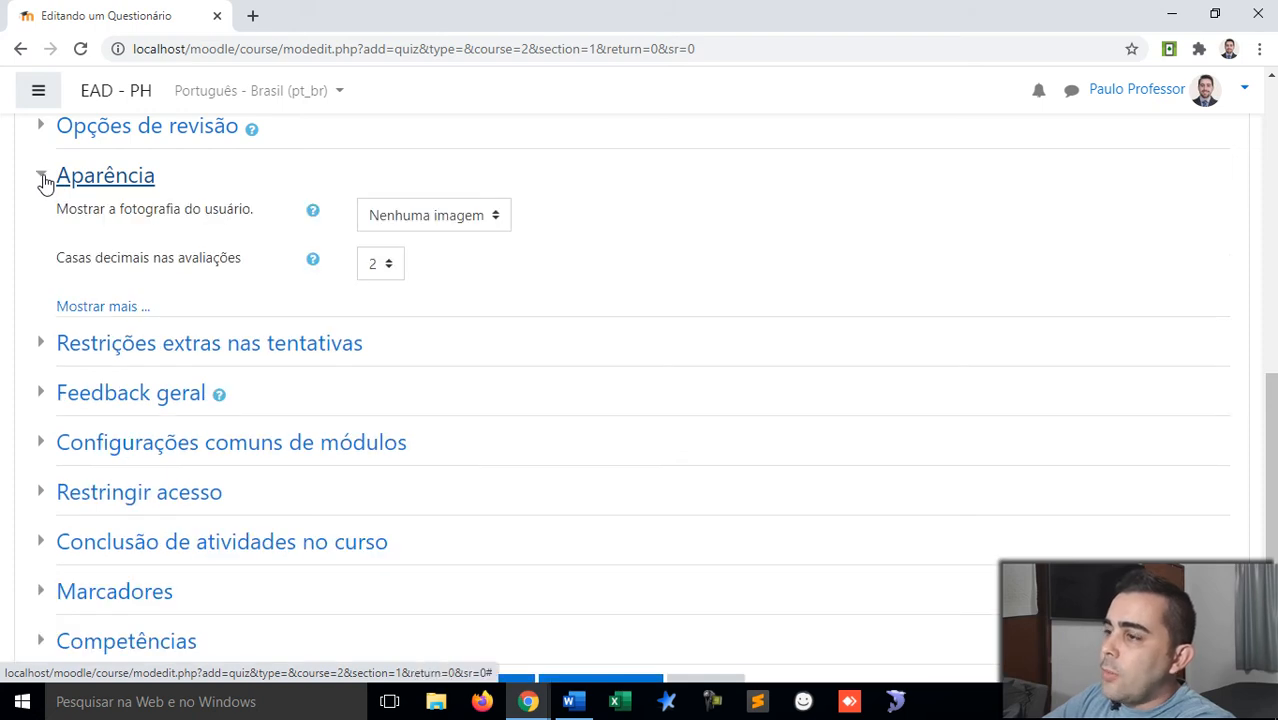
left_click(490, 220)
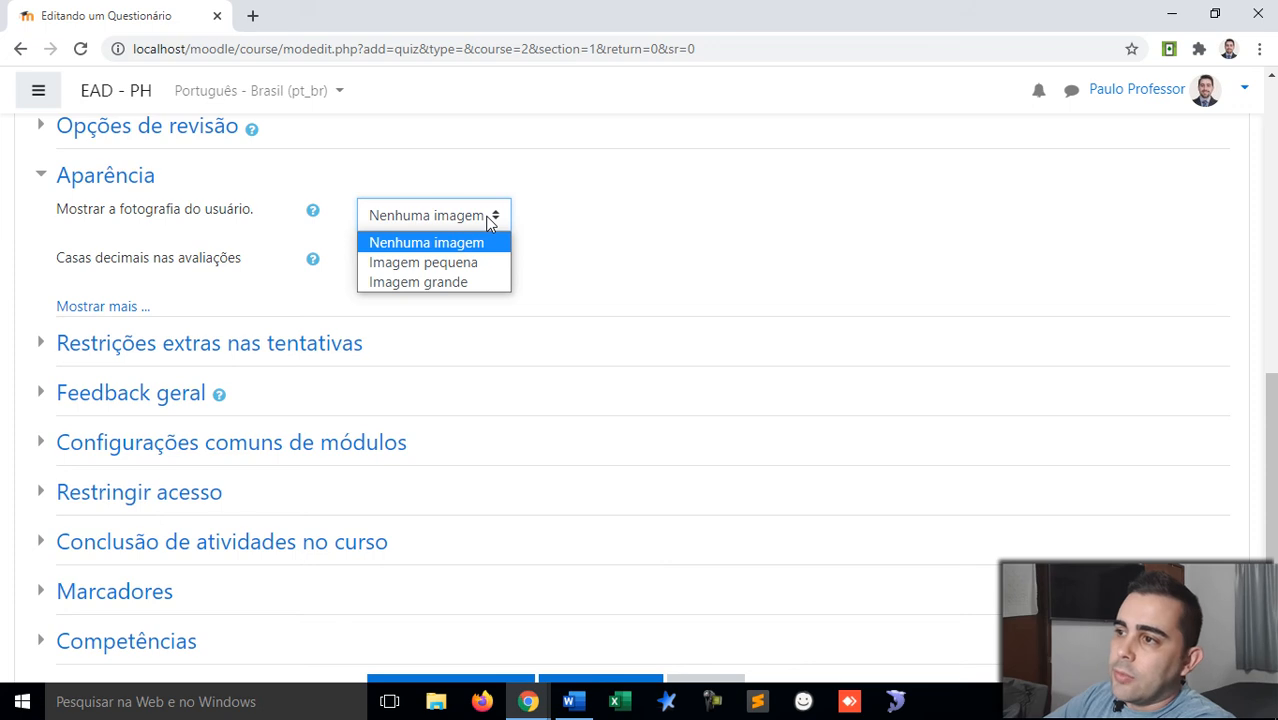
left_click(490, 220)
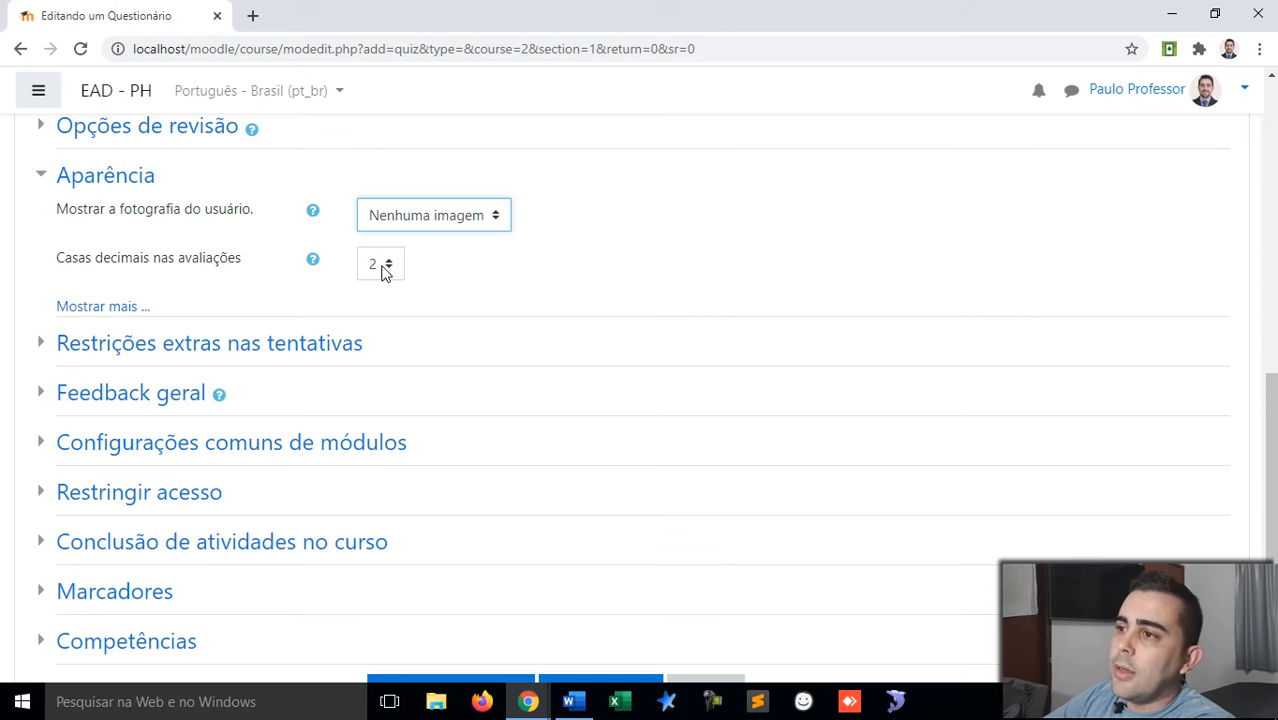
left_click(41, 185)
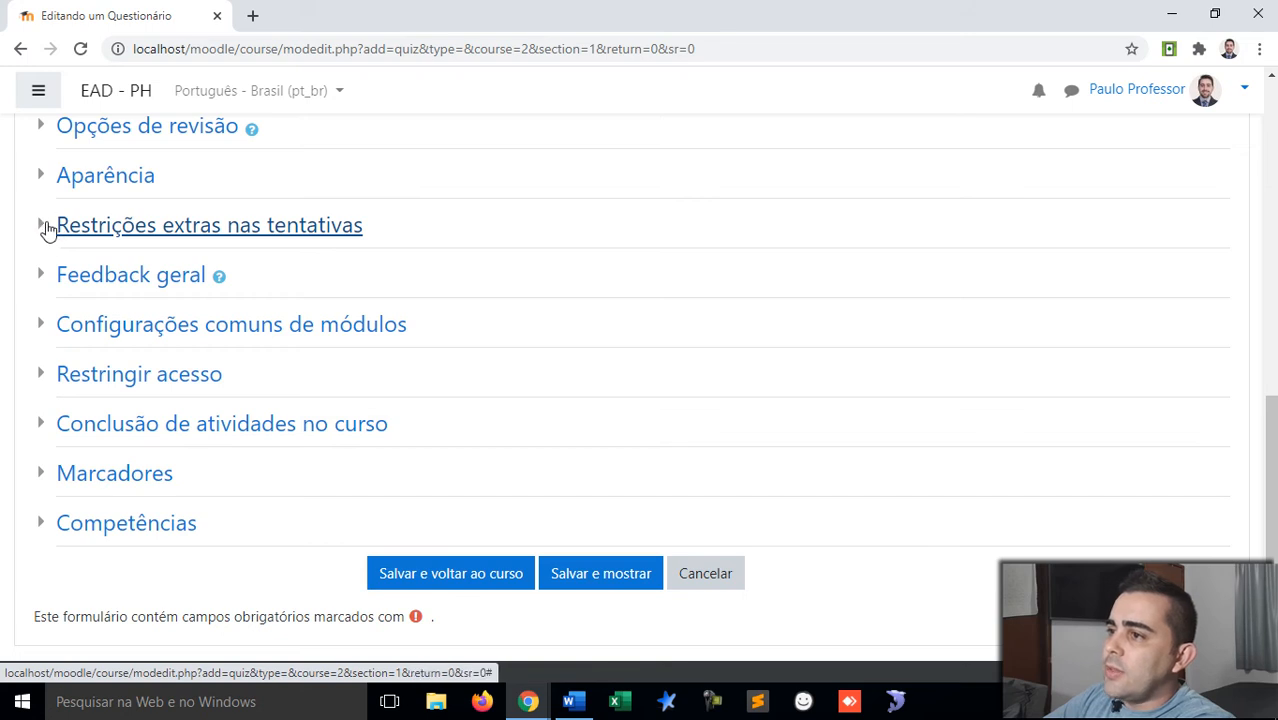
left_click(48, 229)
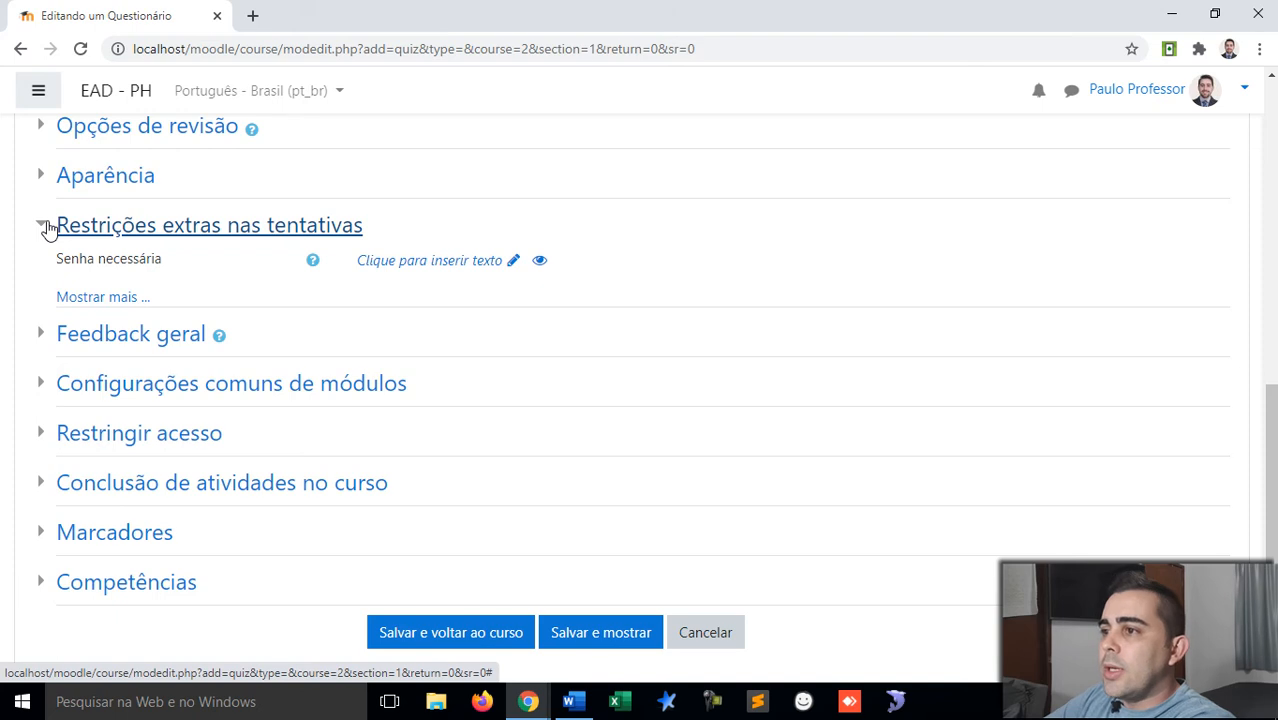
left_click(48, 229)
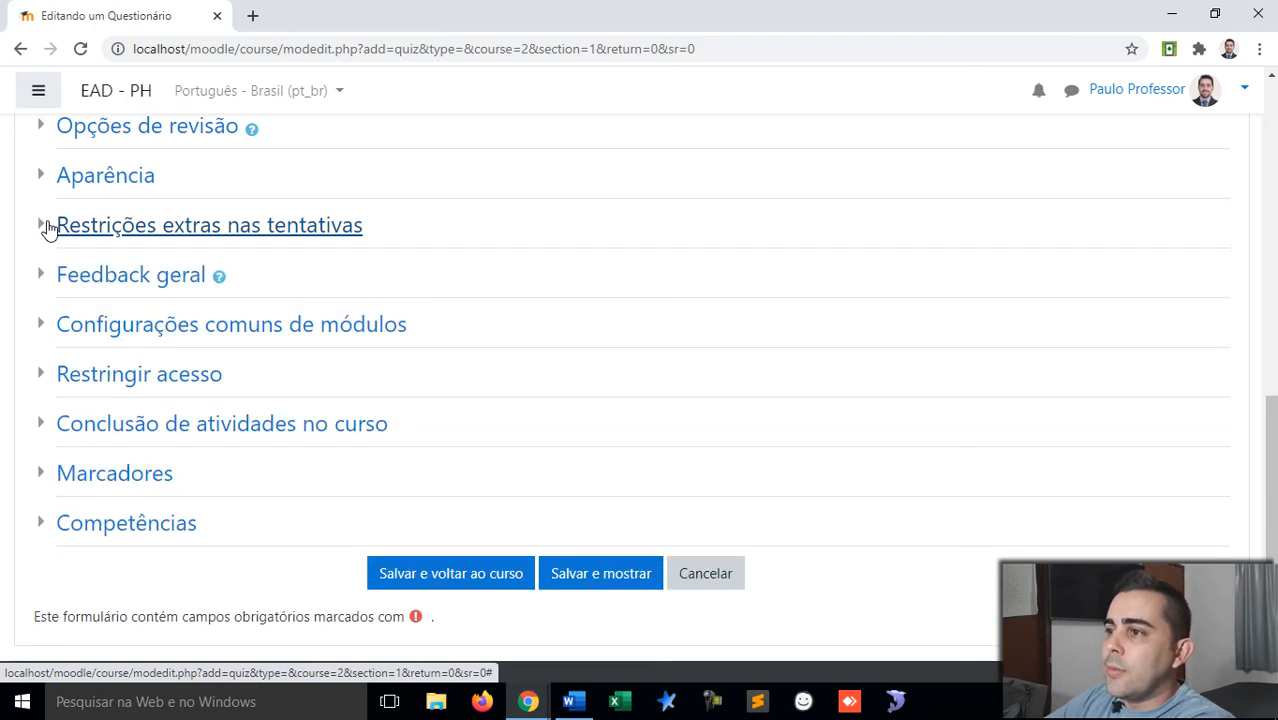
left_click(40, 278)
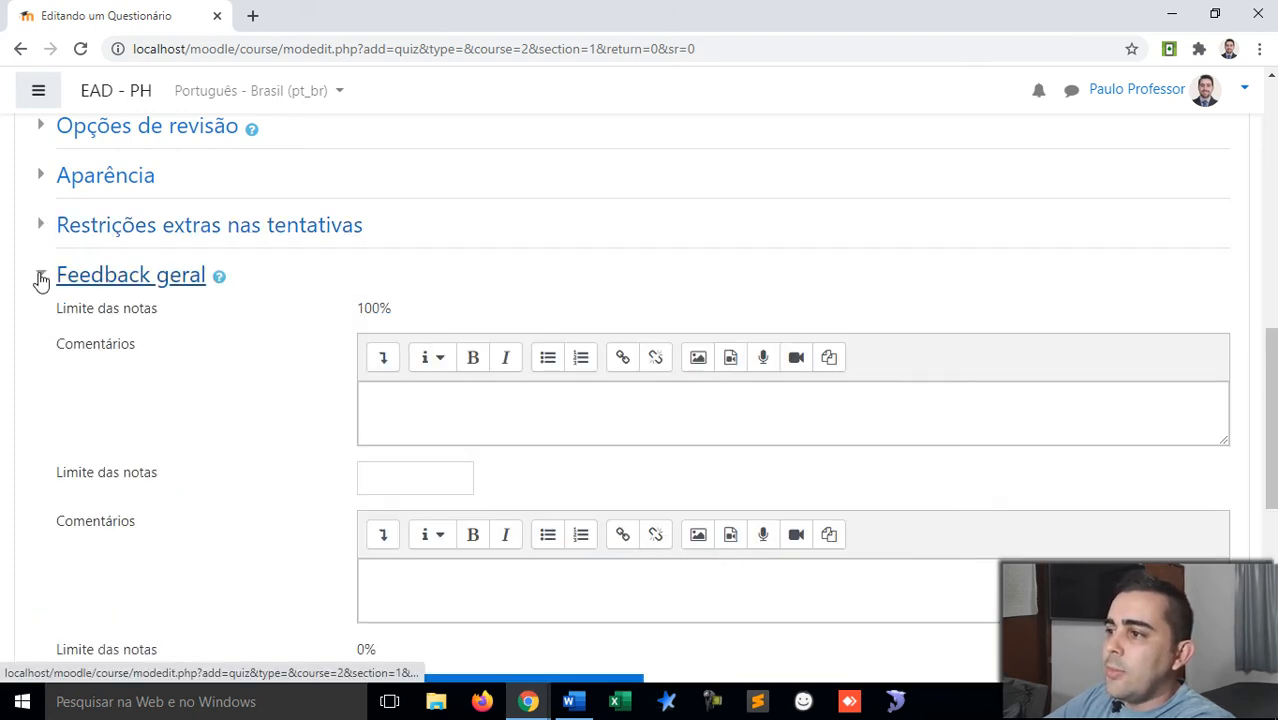
scroll(363, 360, "down", 1)
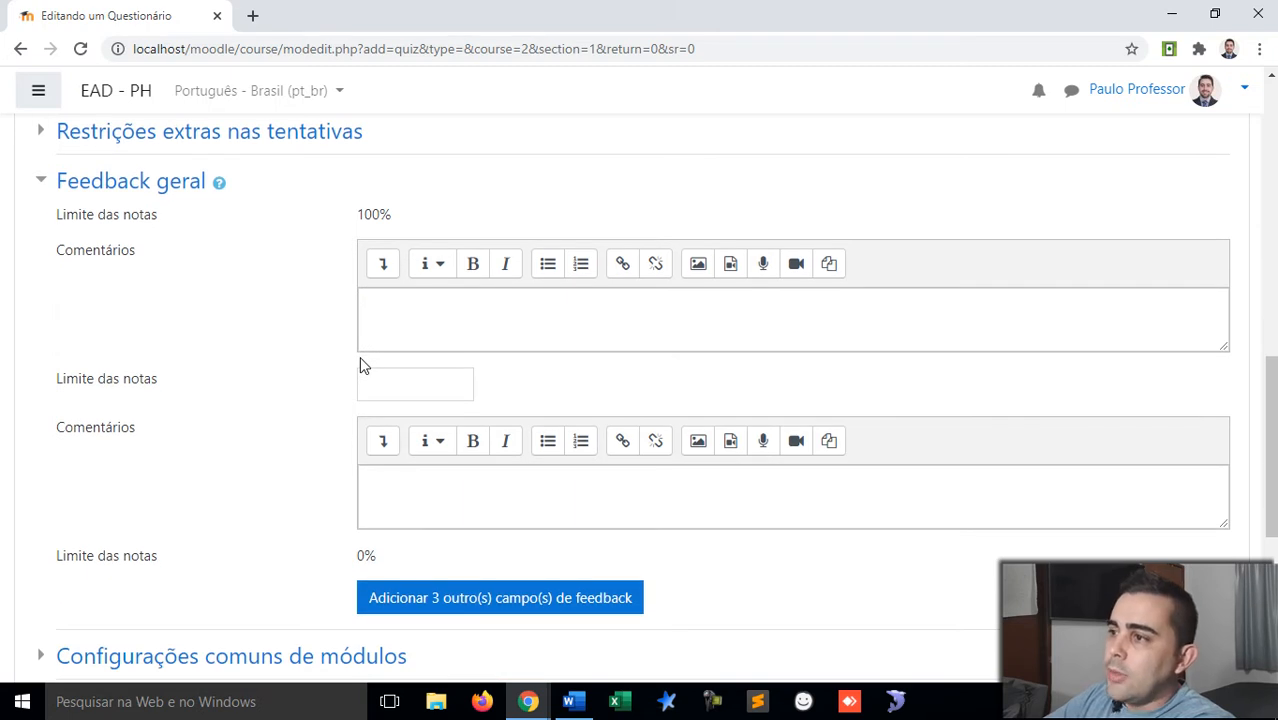
left_click(424, 326)
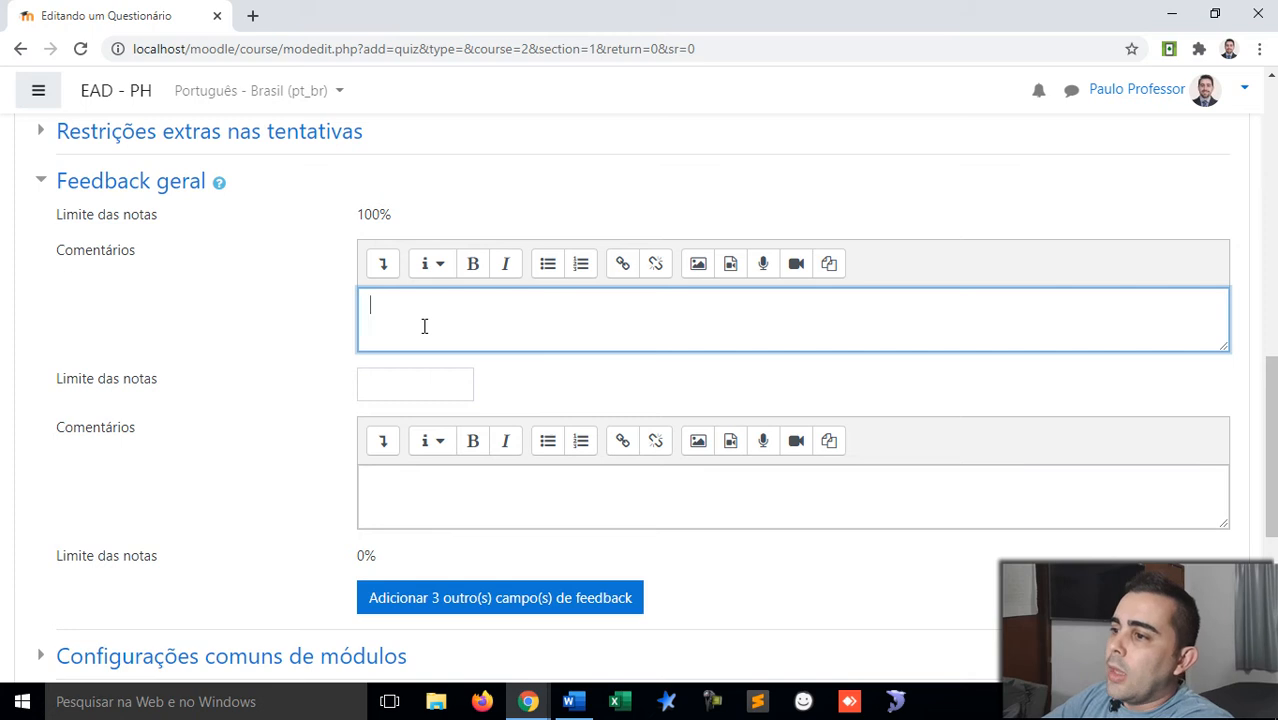
scroll(410, 330, "down", 1)
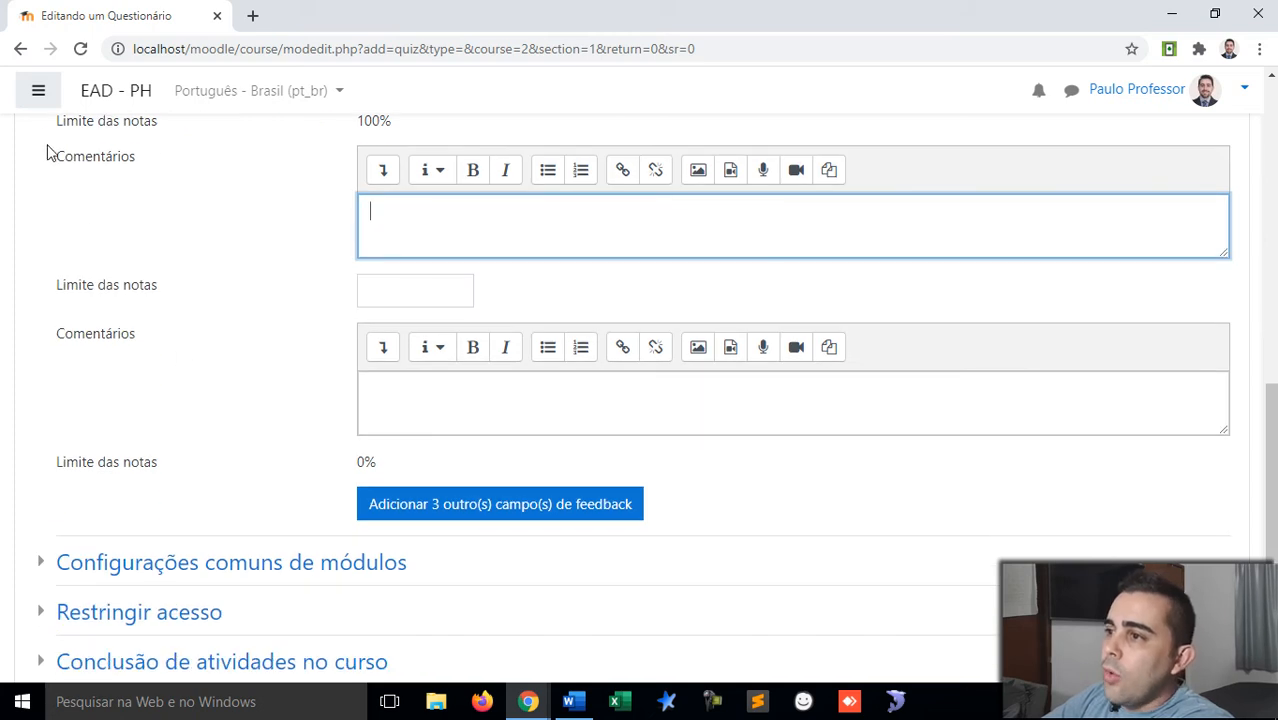
scroll(42, 140, "up", 1)
left_click(42, 180)
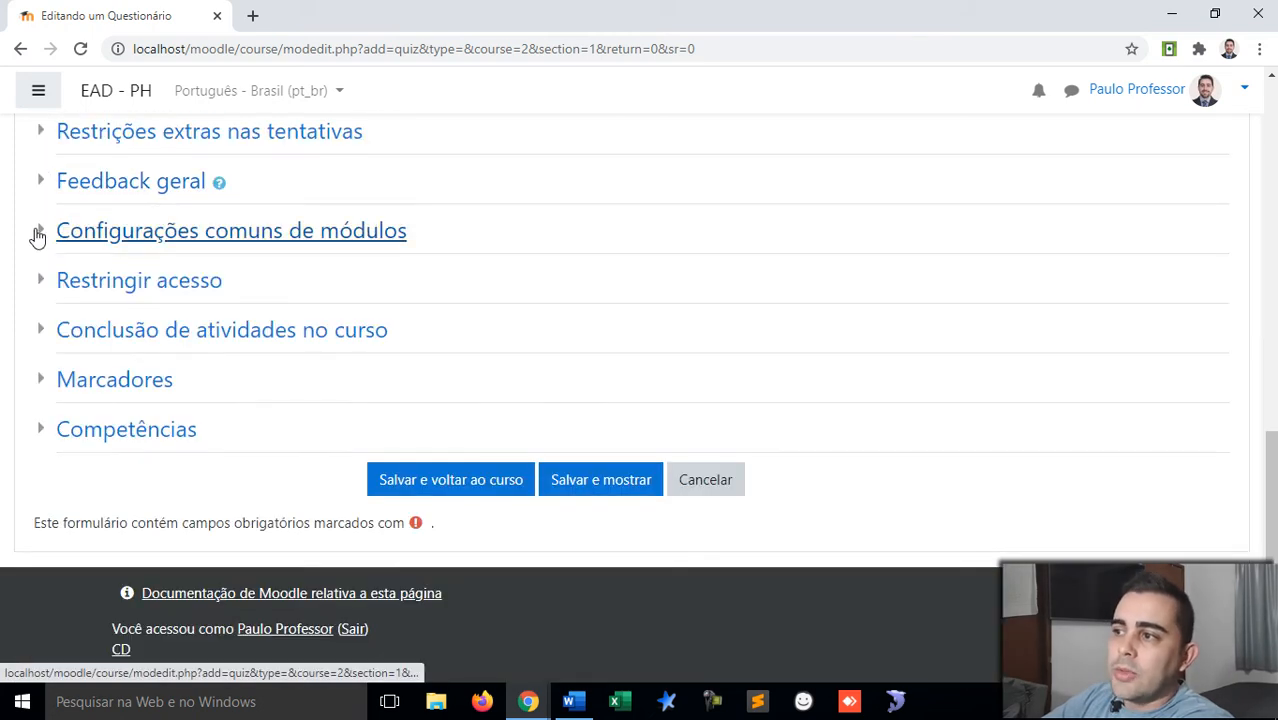
left_click(38, 232)
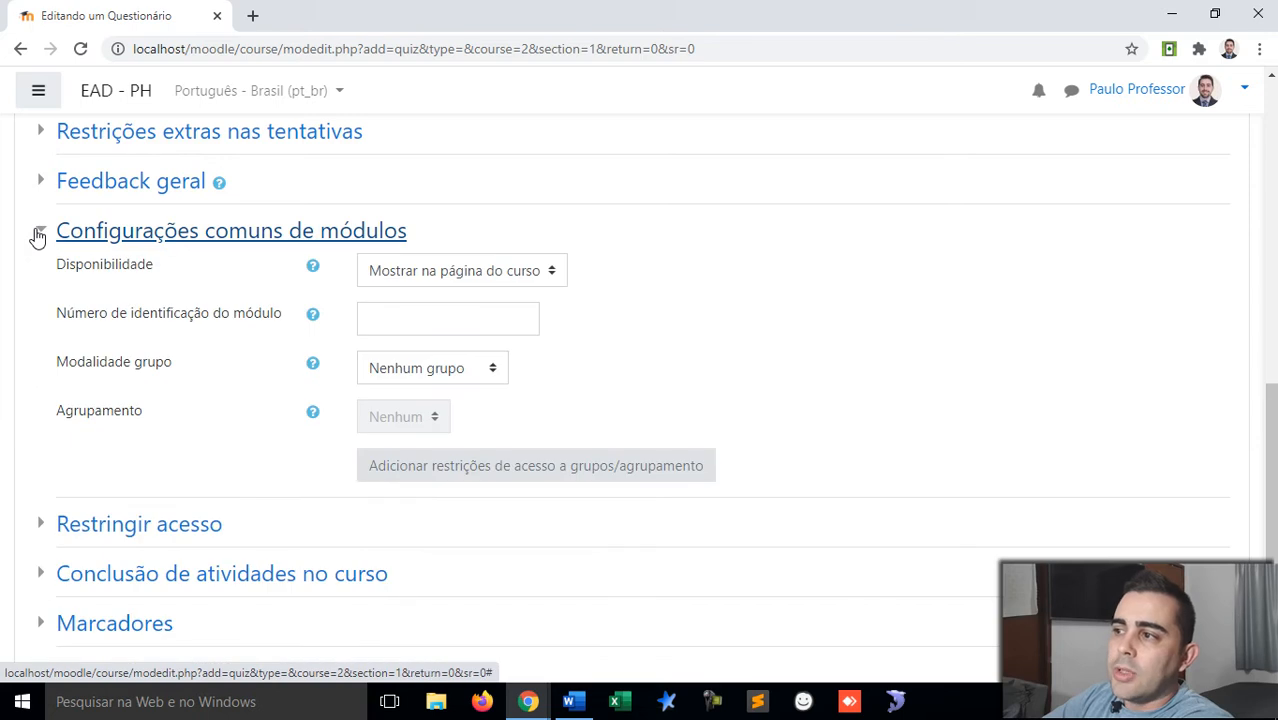
left_click(487, 278)
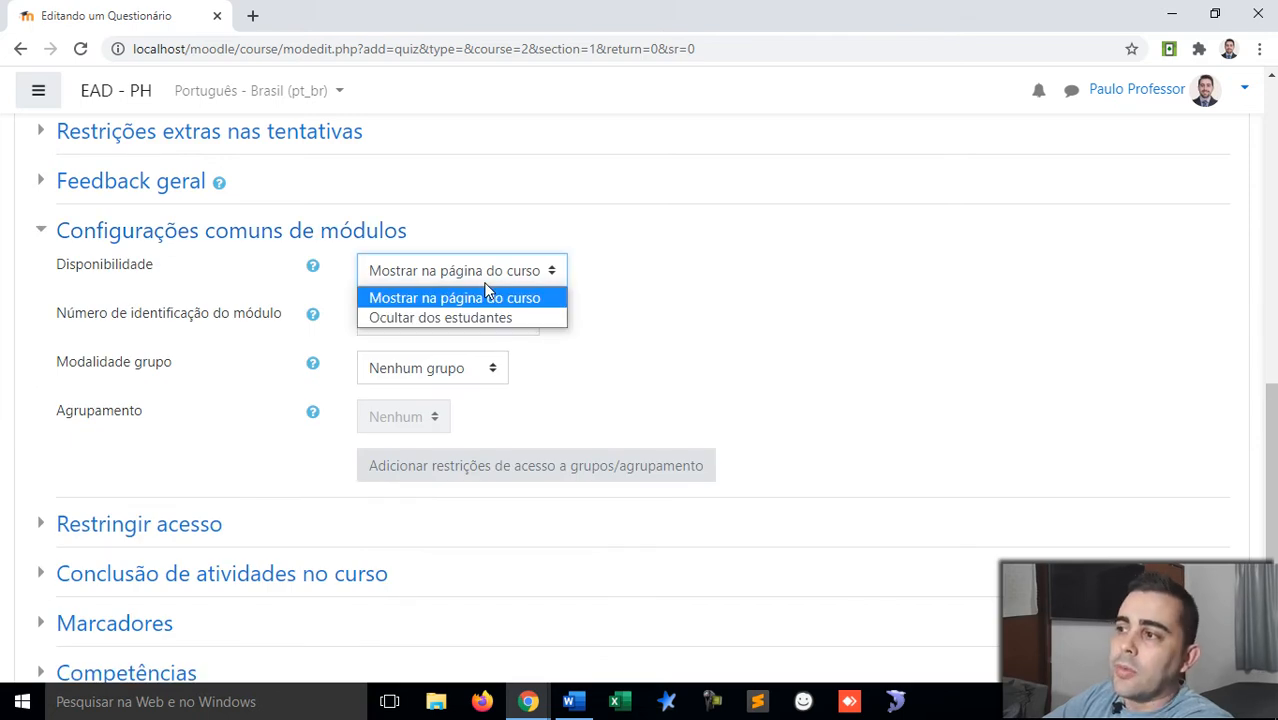
left_click(487, 297)
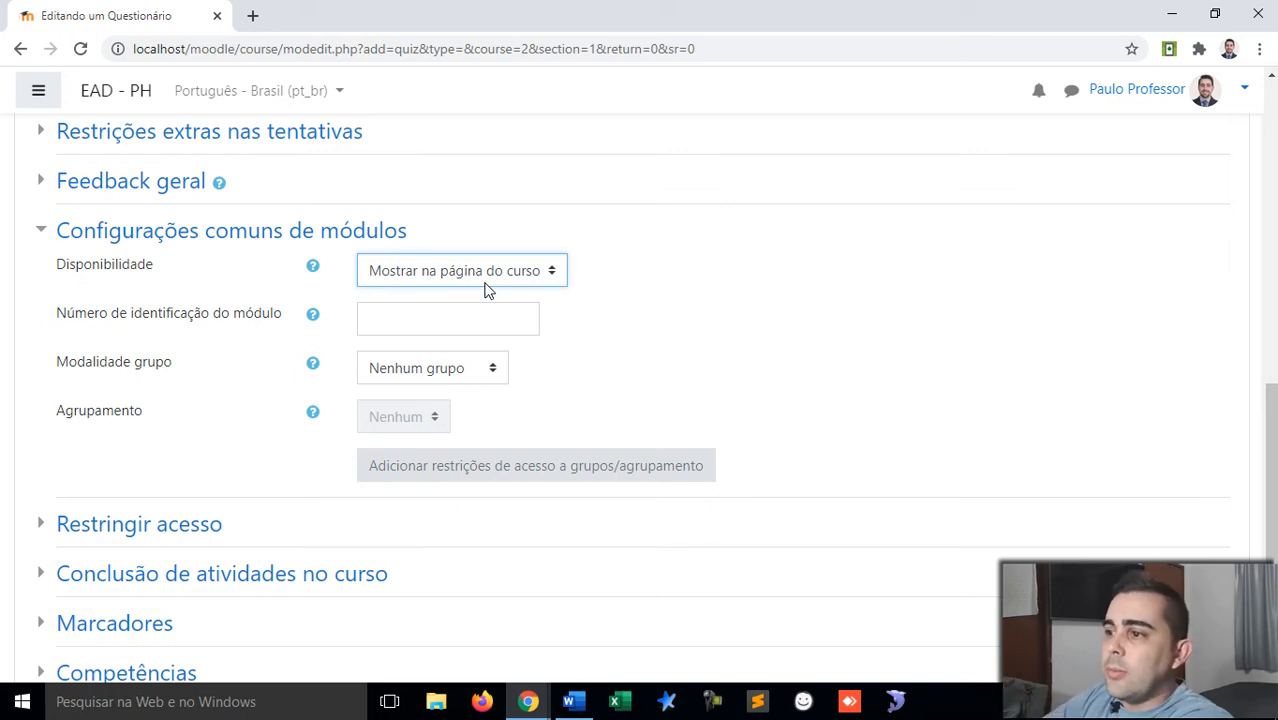
left_click(54, 232)
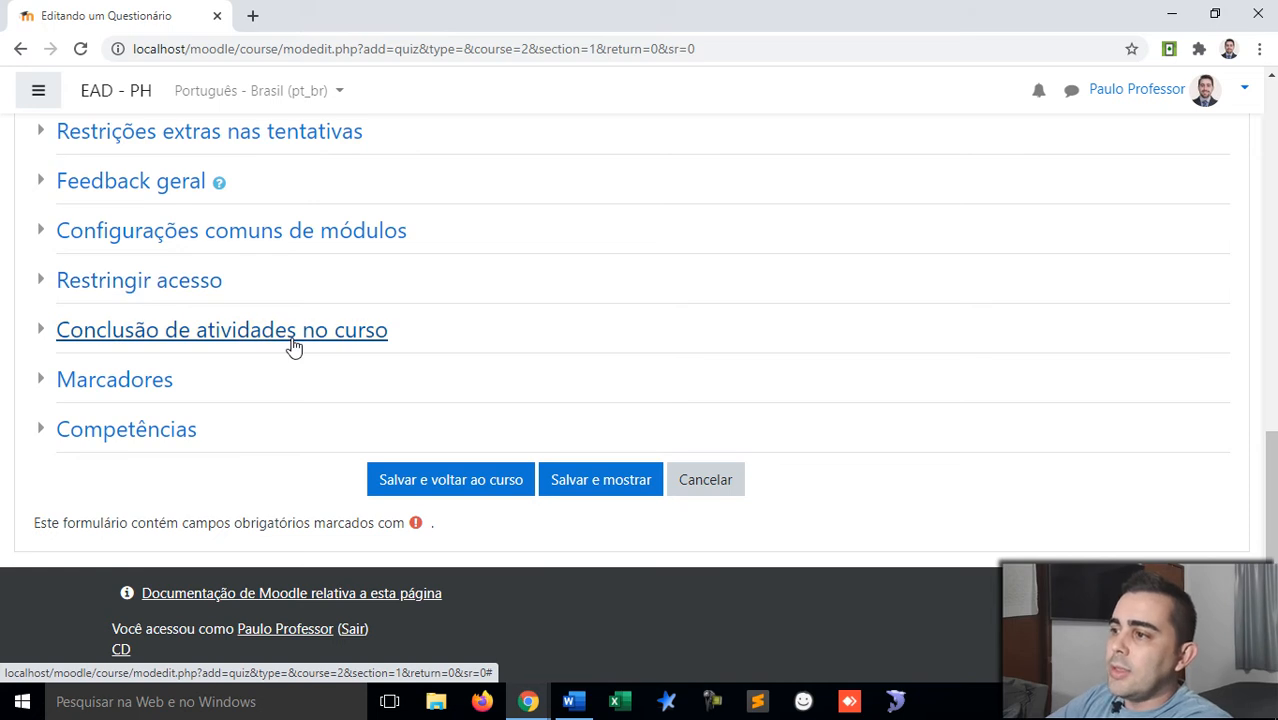
Step: Save the quiz, return to the course and open Atividade Avaliativa - Valor 50 pontos
left_click(426, 488)
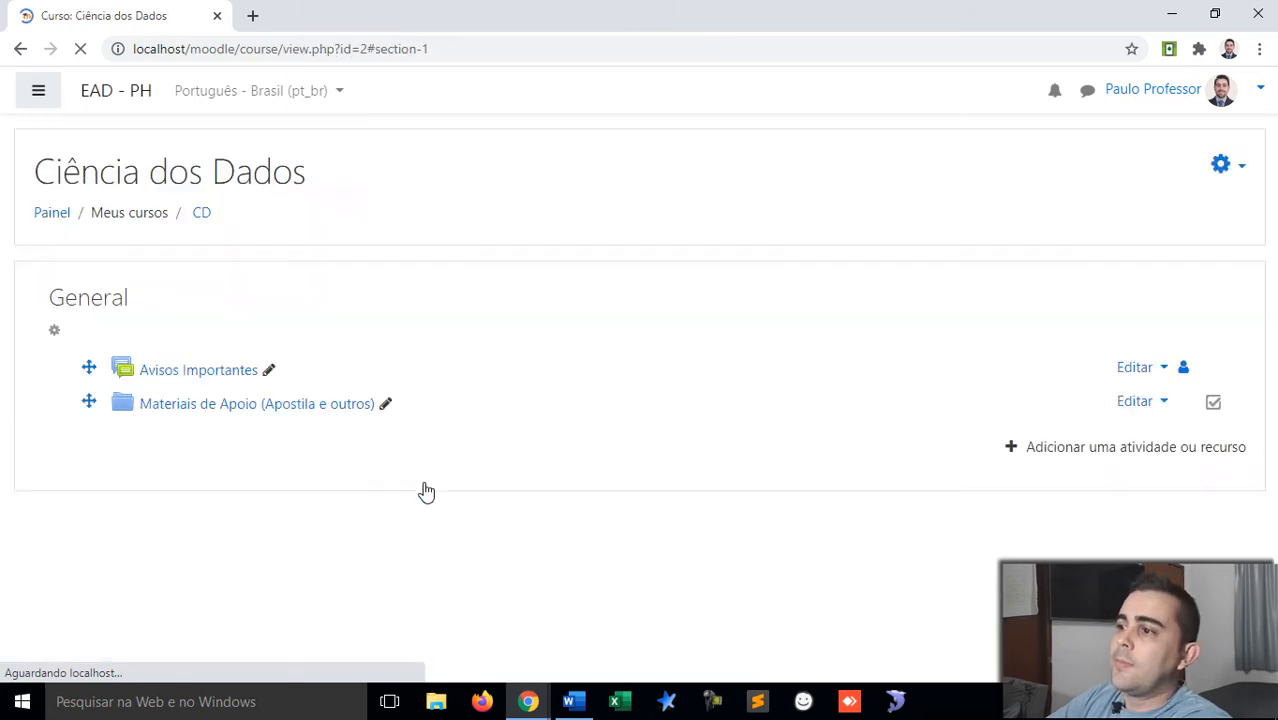
scroll(285, 357, "down", 3)
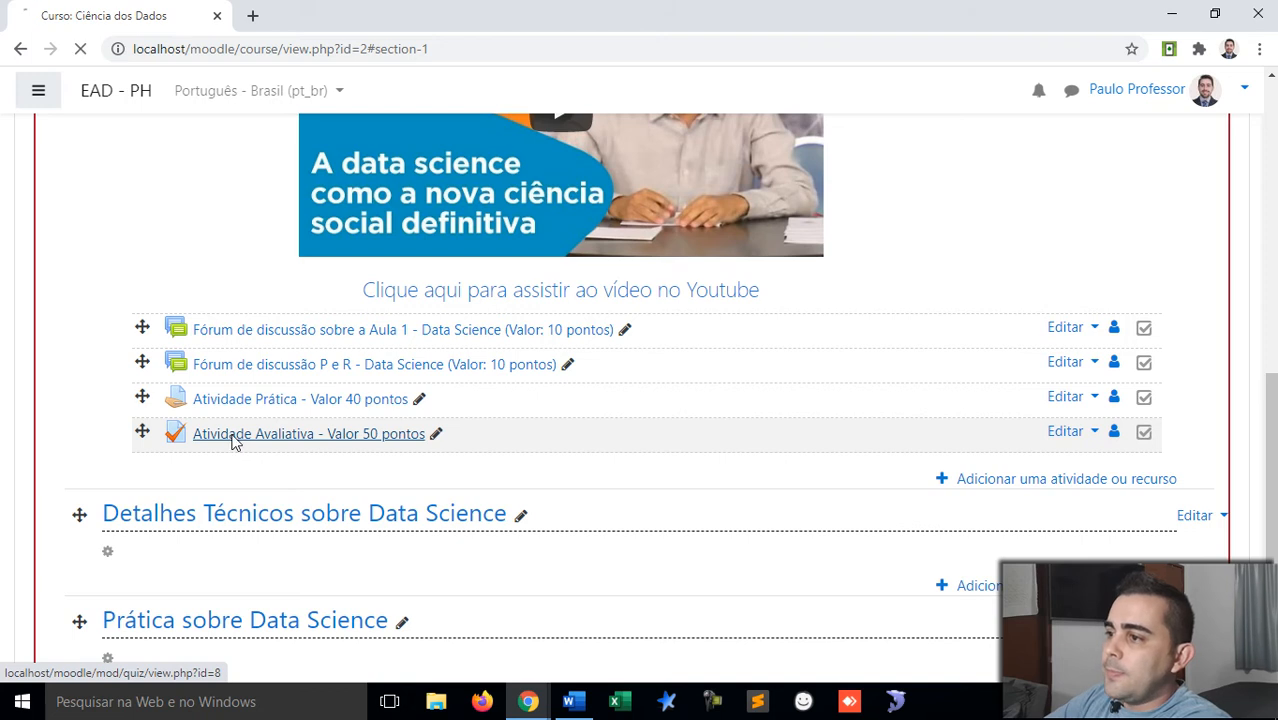
left_click(232, 434)
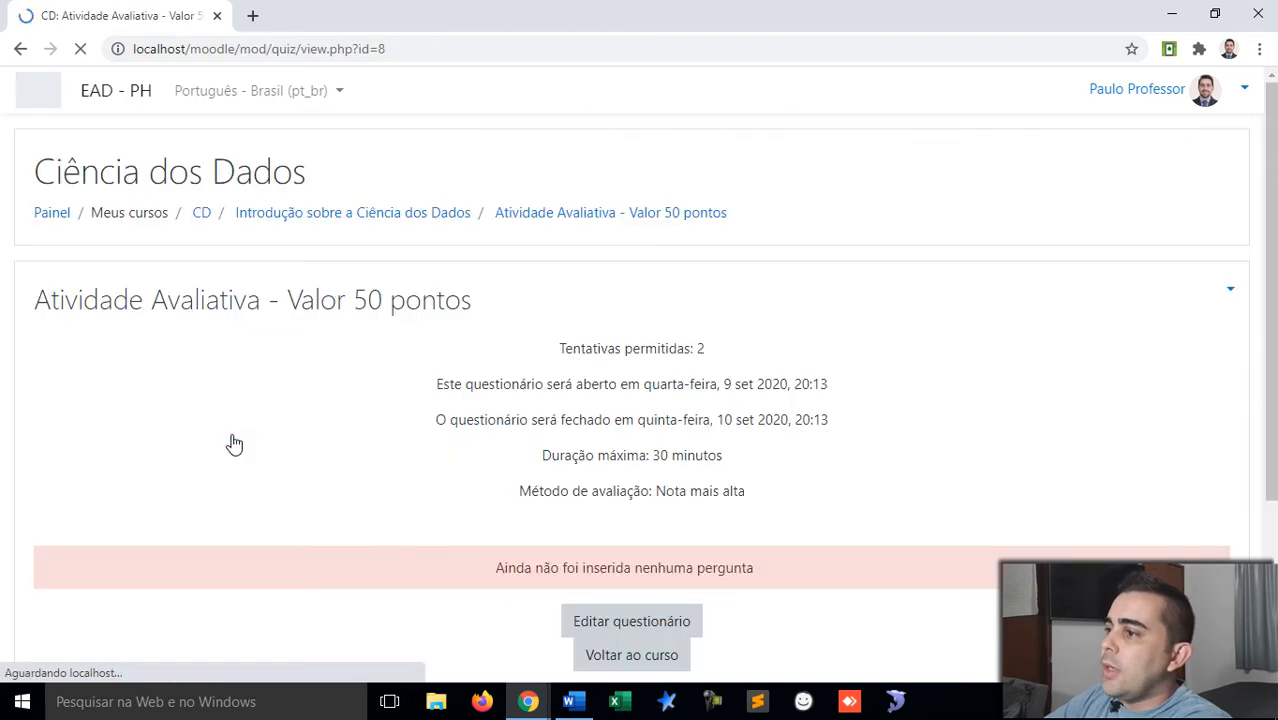
scroll(601, 360, "down", 2)
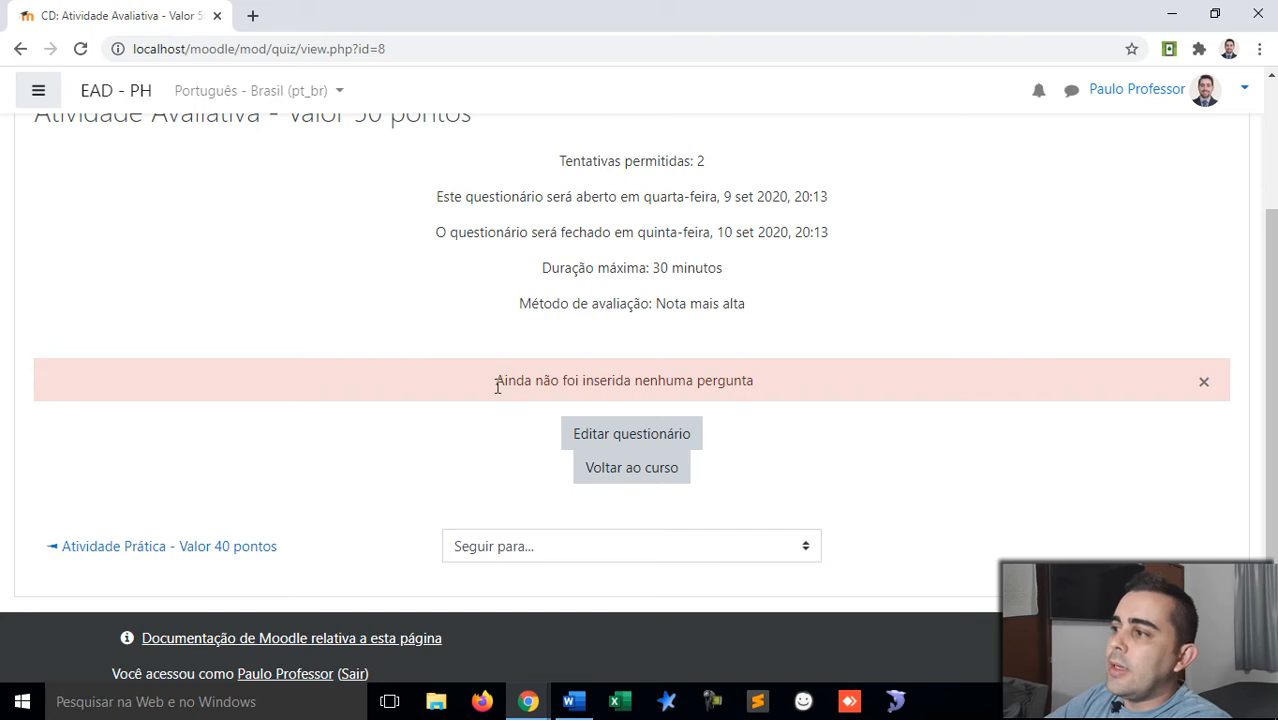
left_click_drag(497, 380, 766, 395)
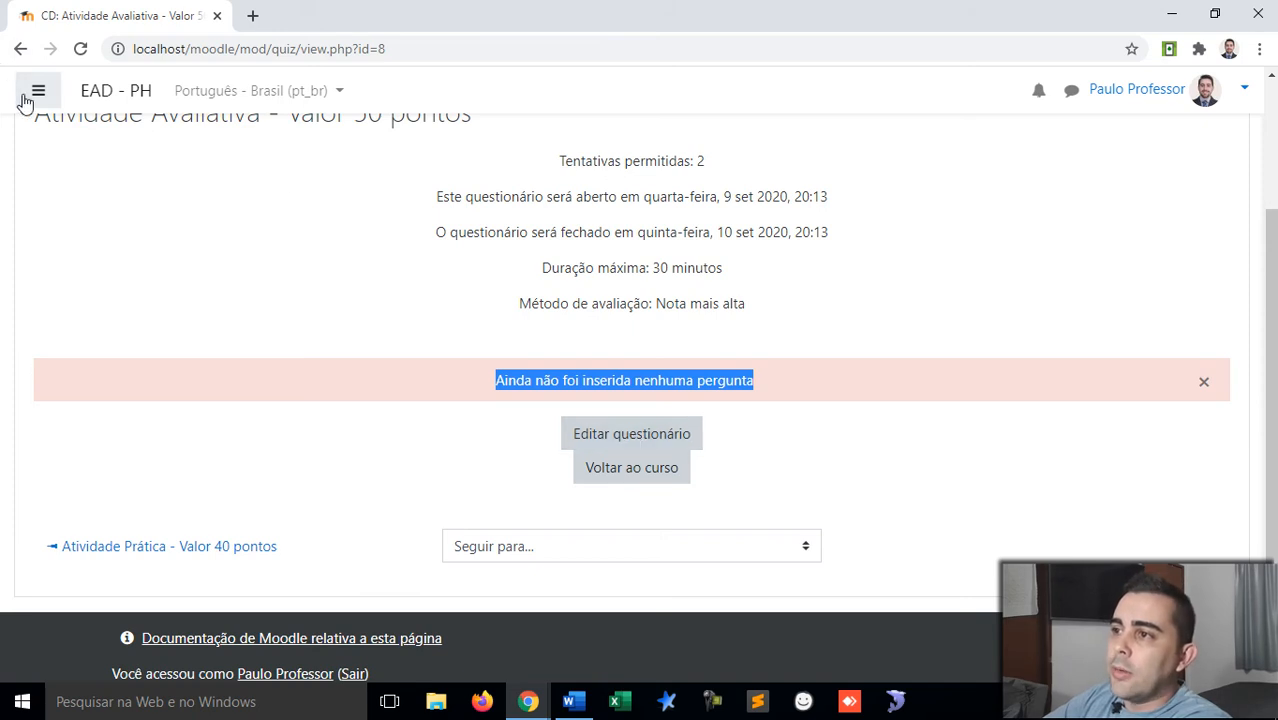
Step: Show the course navigation drawer beside the quiz page
left_click(35, 98)
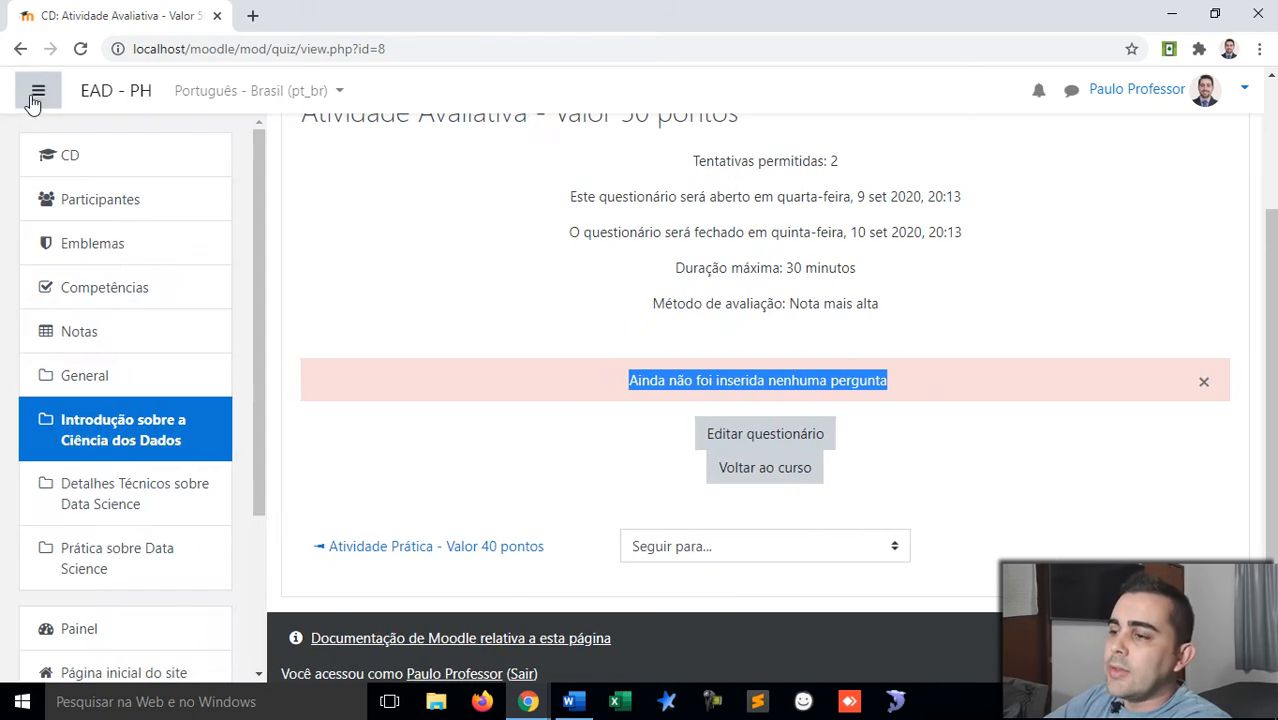
scroll(155, 315, "down", 3)
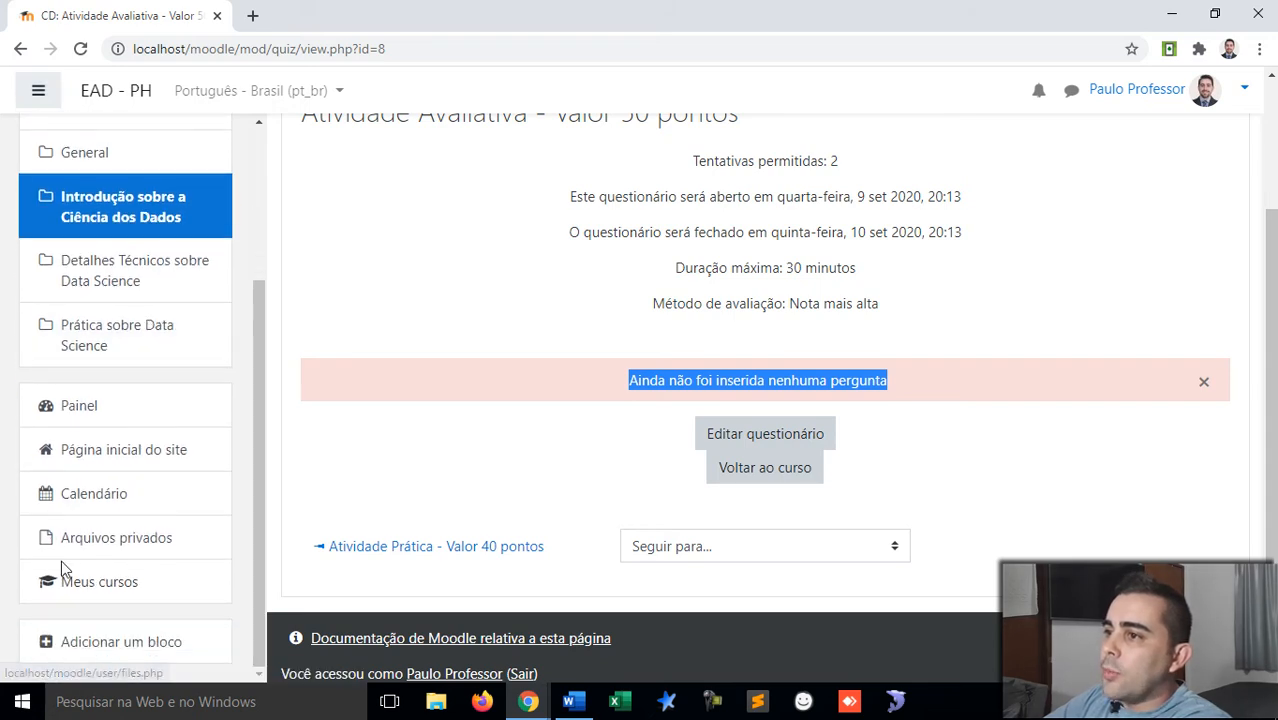
scroll(70, 428, "up", 3)
scroll(70, 428, "down", 3)
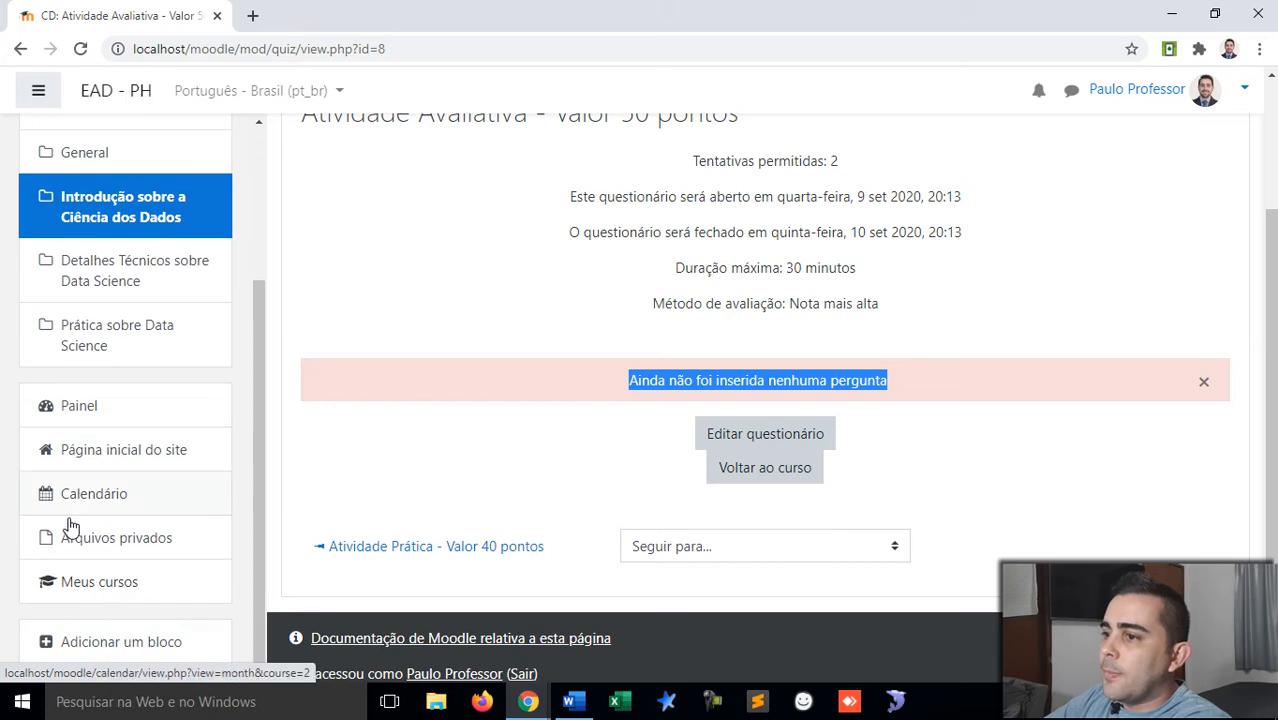
Step: Add an Administração block to the quiz page through Adicionar um bloco
left_click(45, 648)
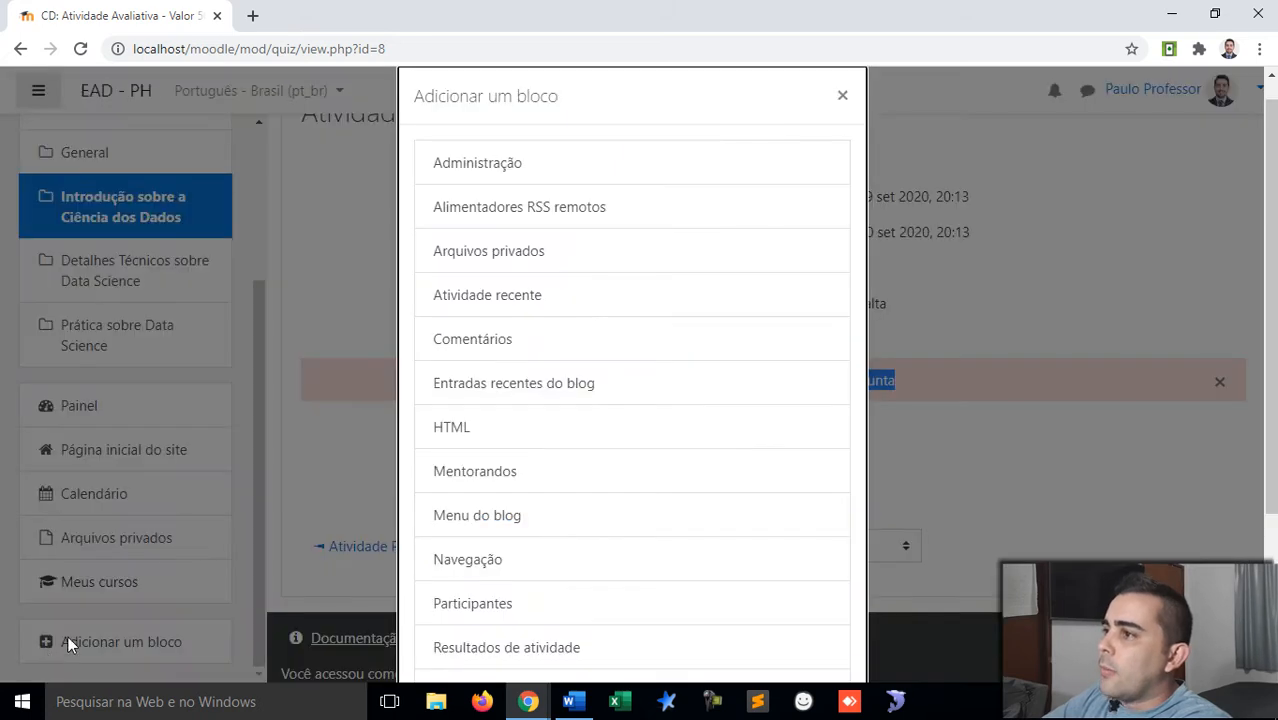
left_click(490, 170)
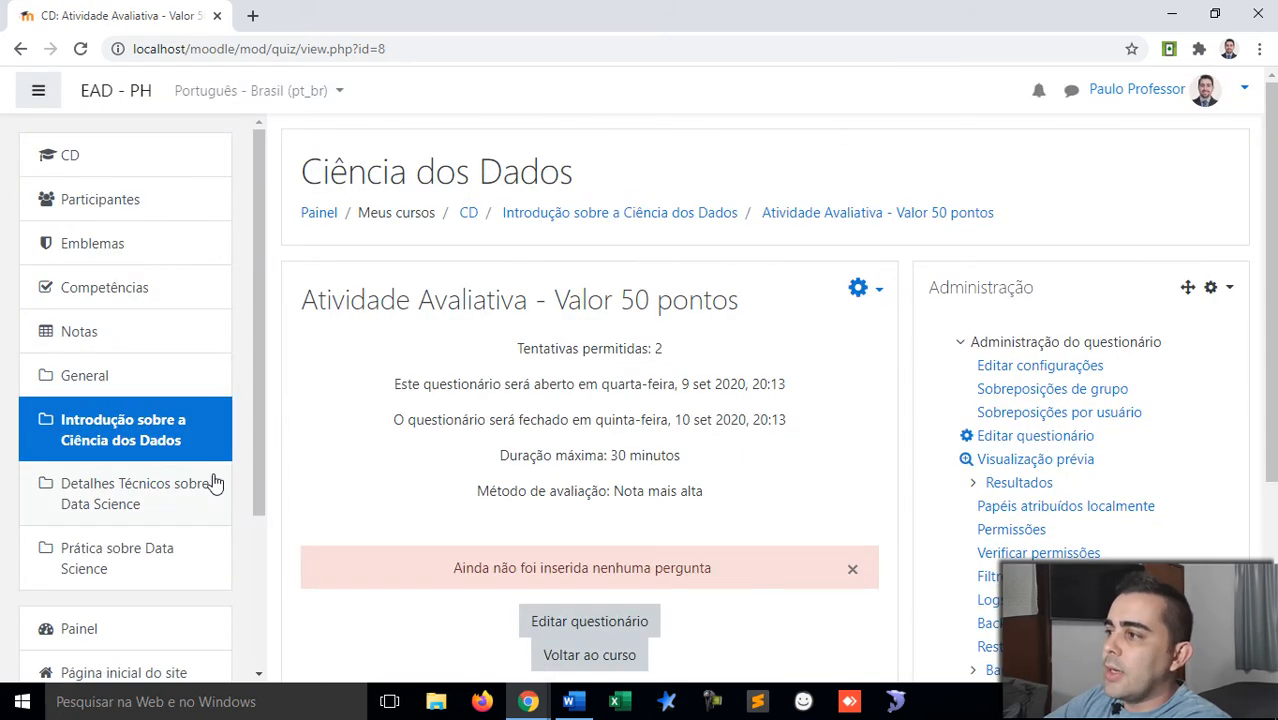
scroll(137, 508, "down", 3)
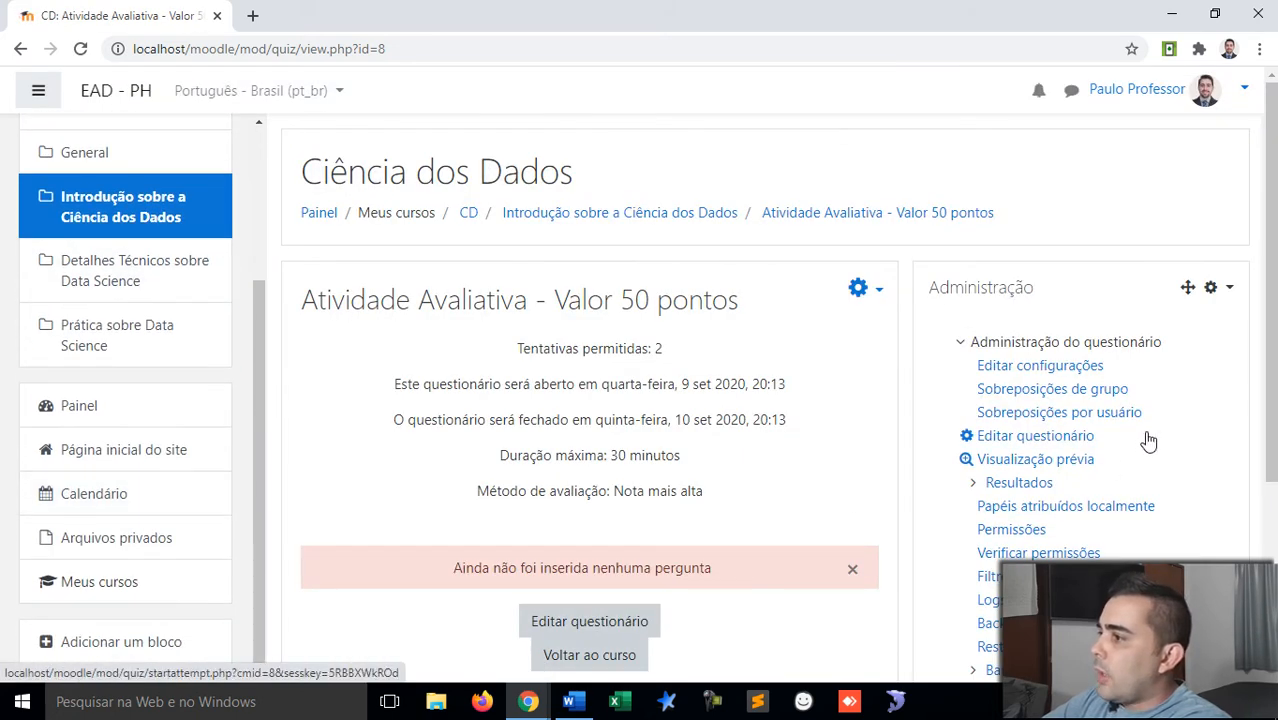
scroll(1115, 330, "down", 1)
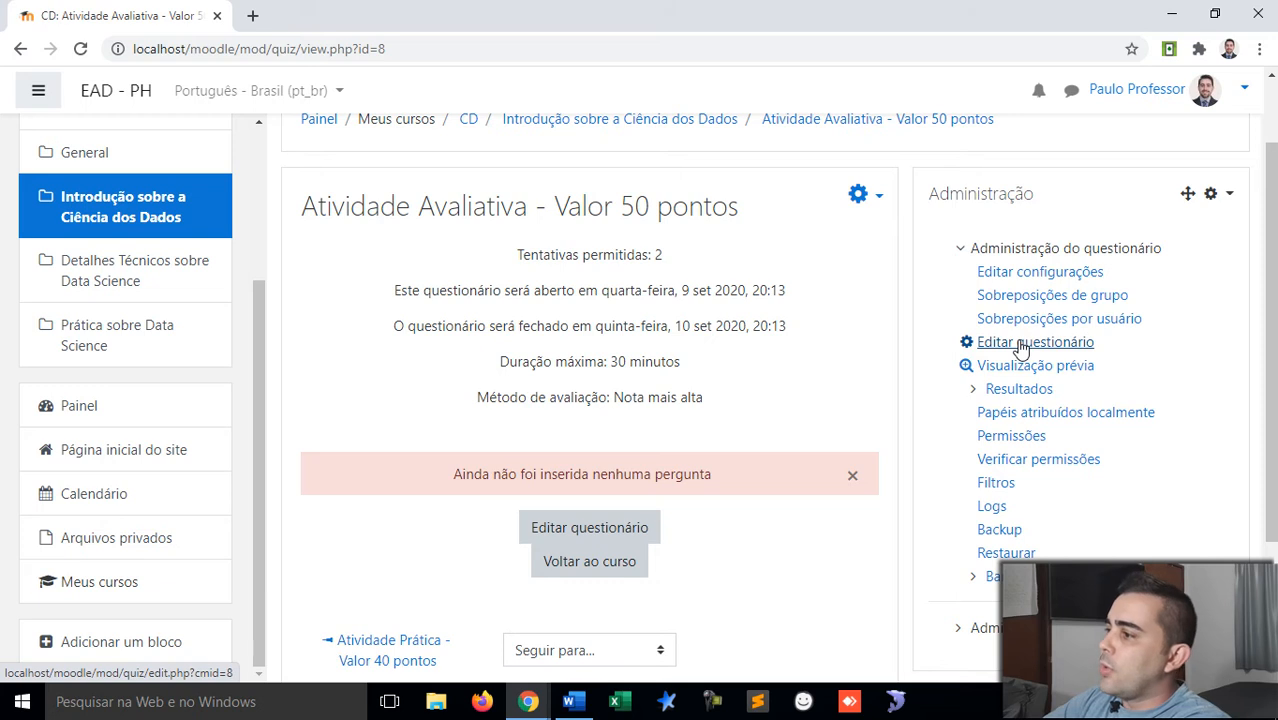
scroll(1020, 347, "down", 1)
scroll(1020, 347, "up", 1)
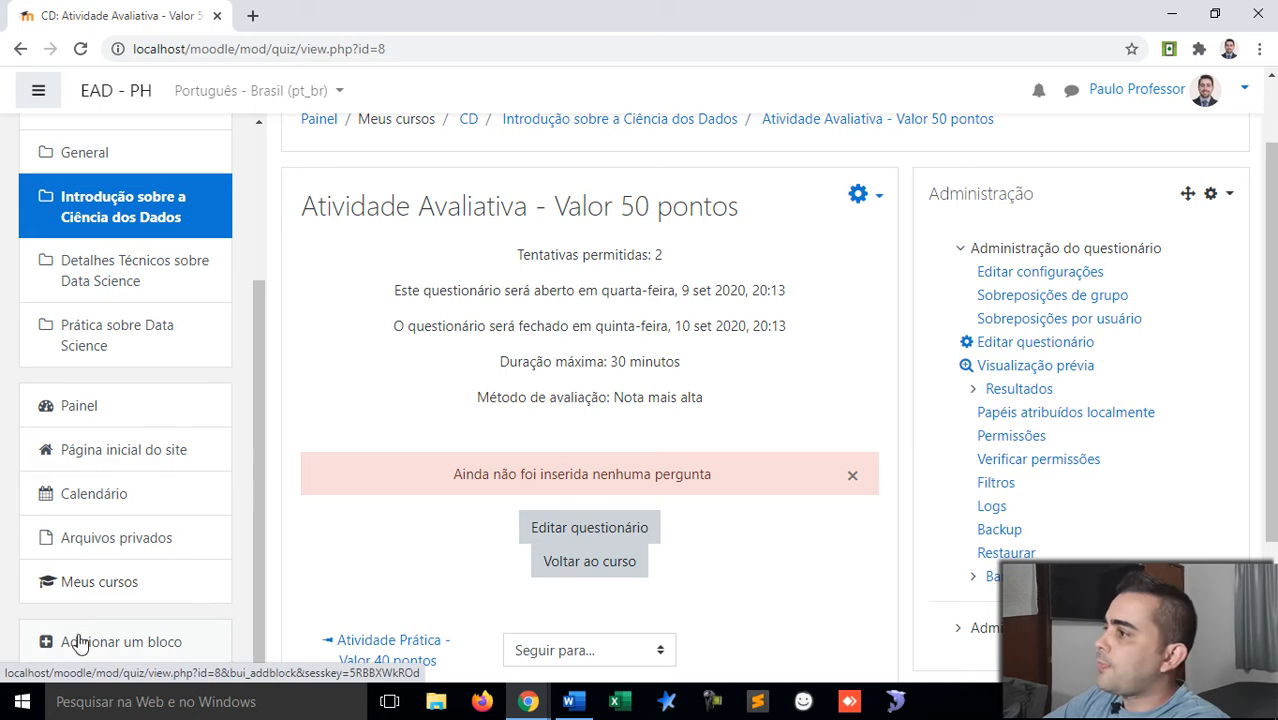
Step: Delete the Administração block, confirming with Sim, and go to Editar questionário
left_click(1231, 196)
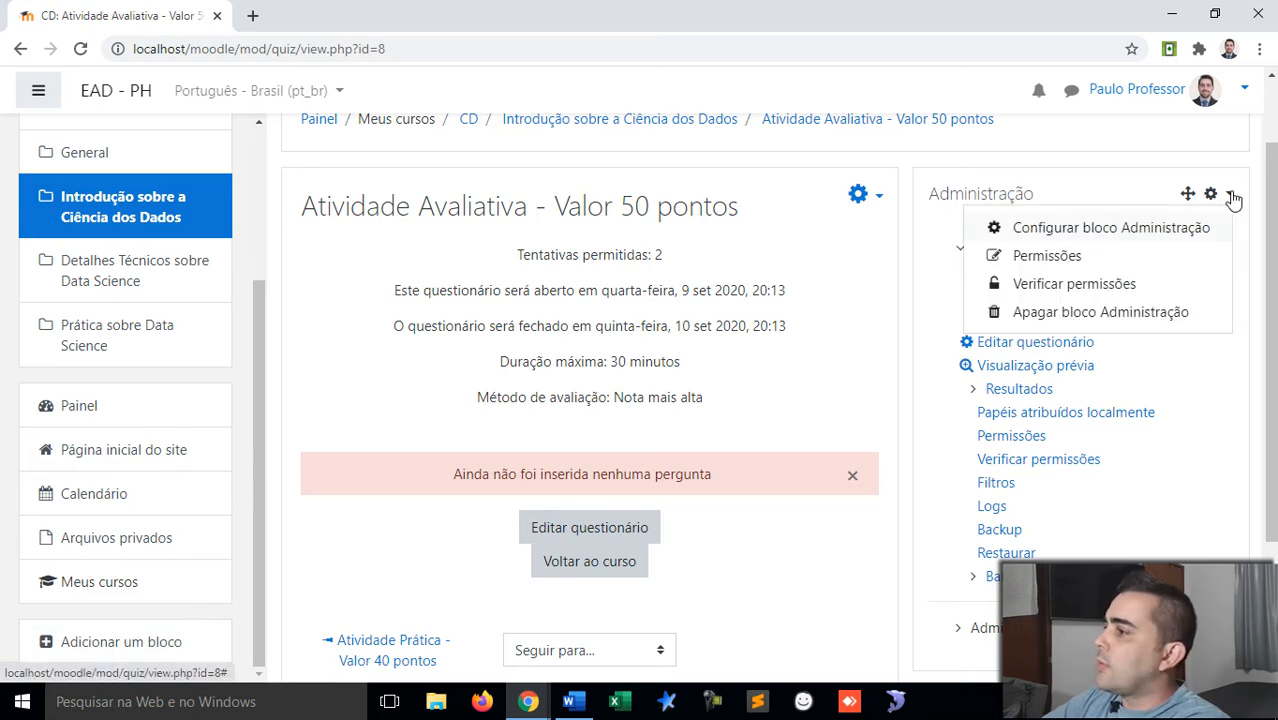
left_click(1073, 318)
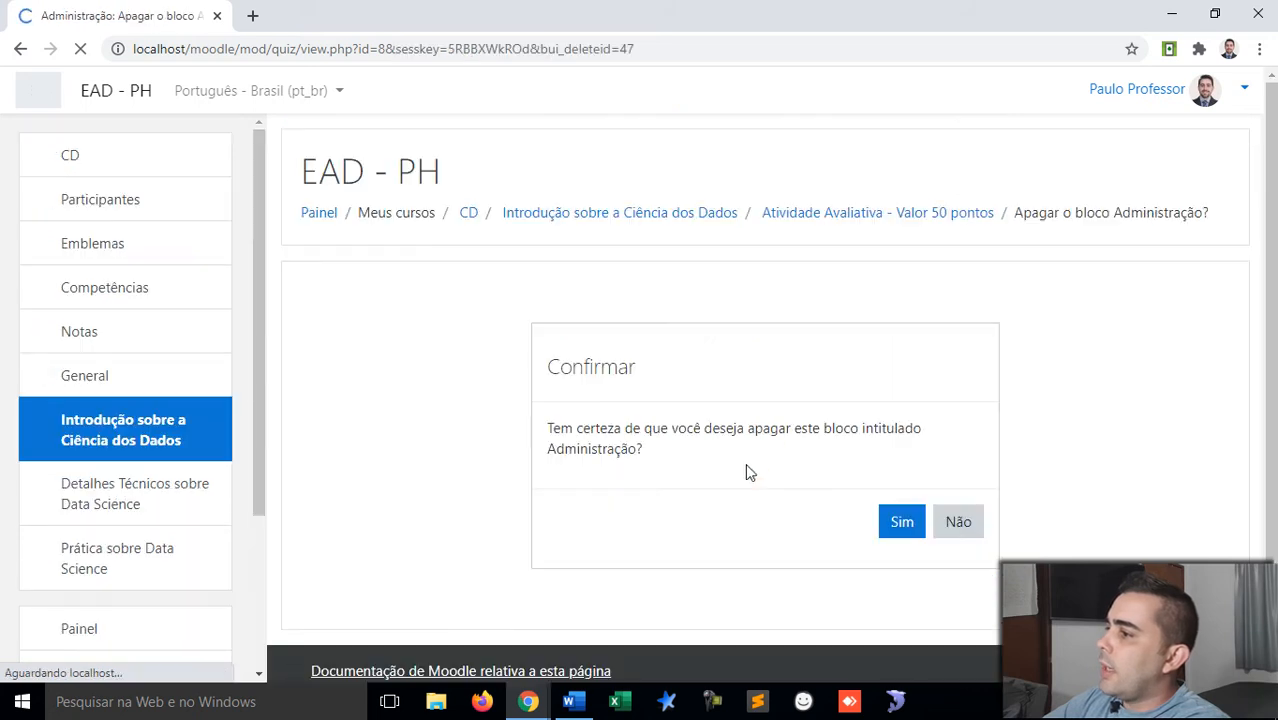
left_click(908, 527)
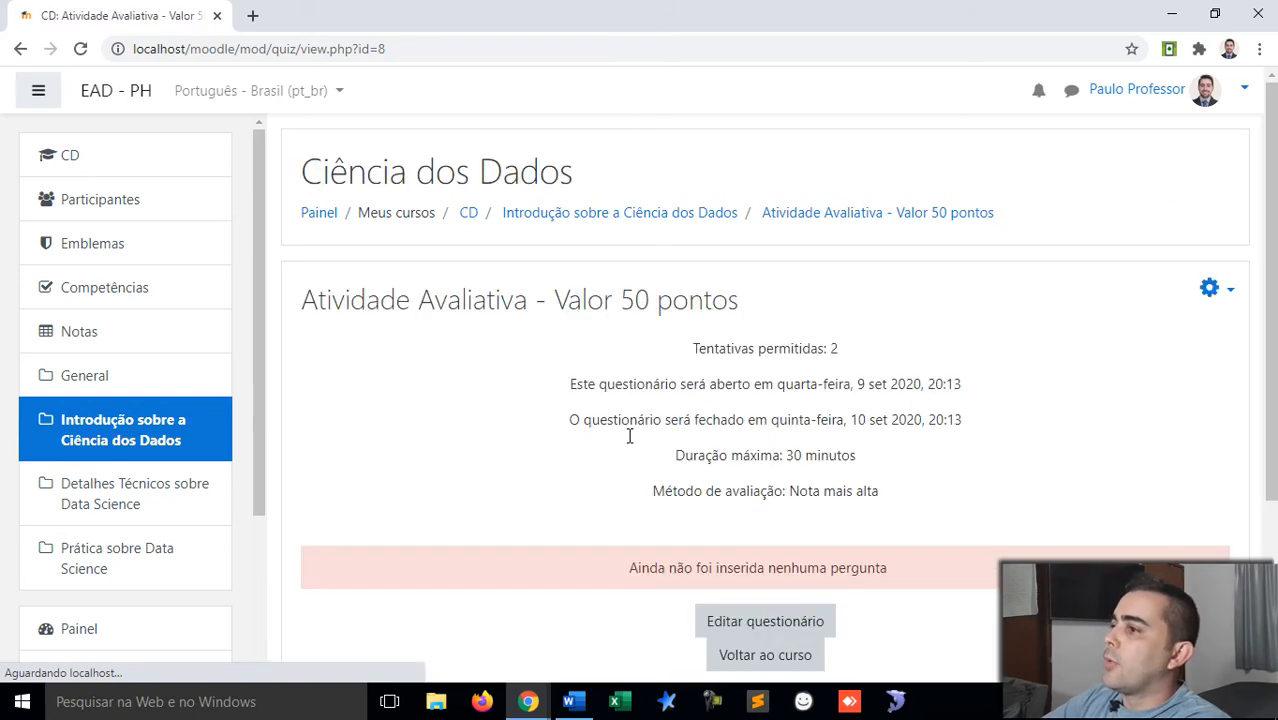
scroll(630, 433, "down", 2)
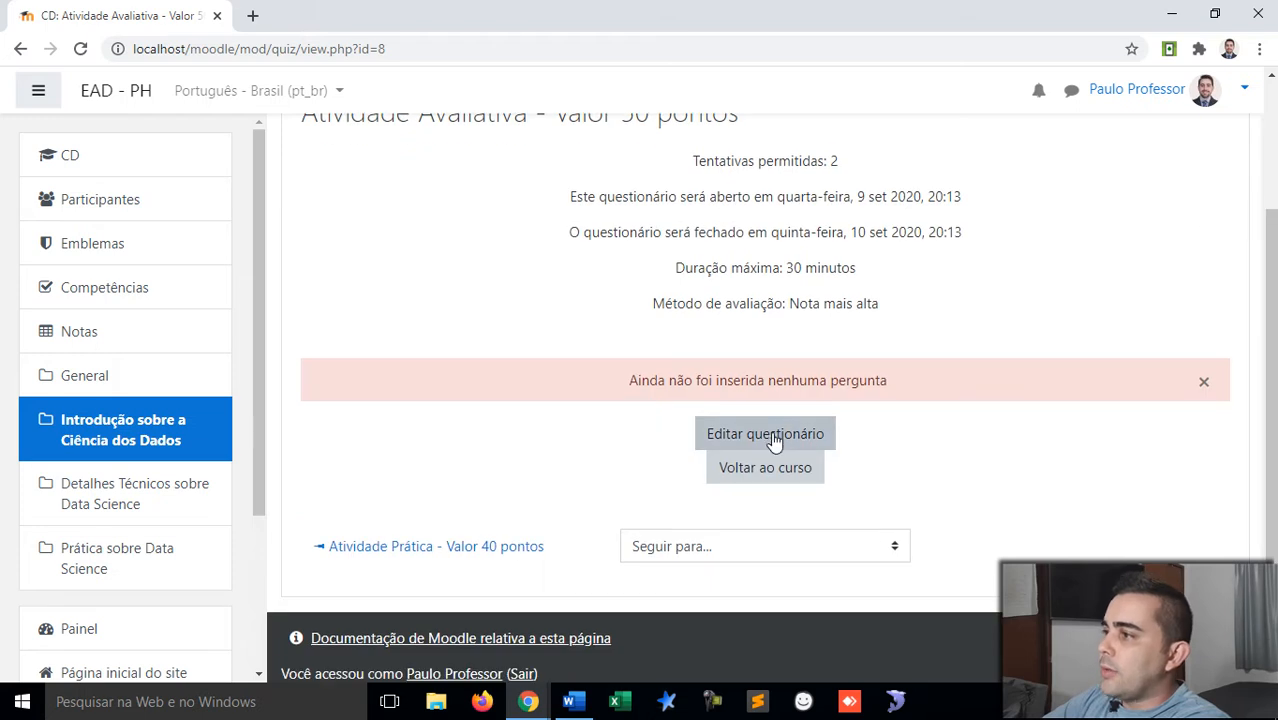
left_click(775, 442)
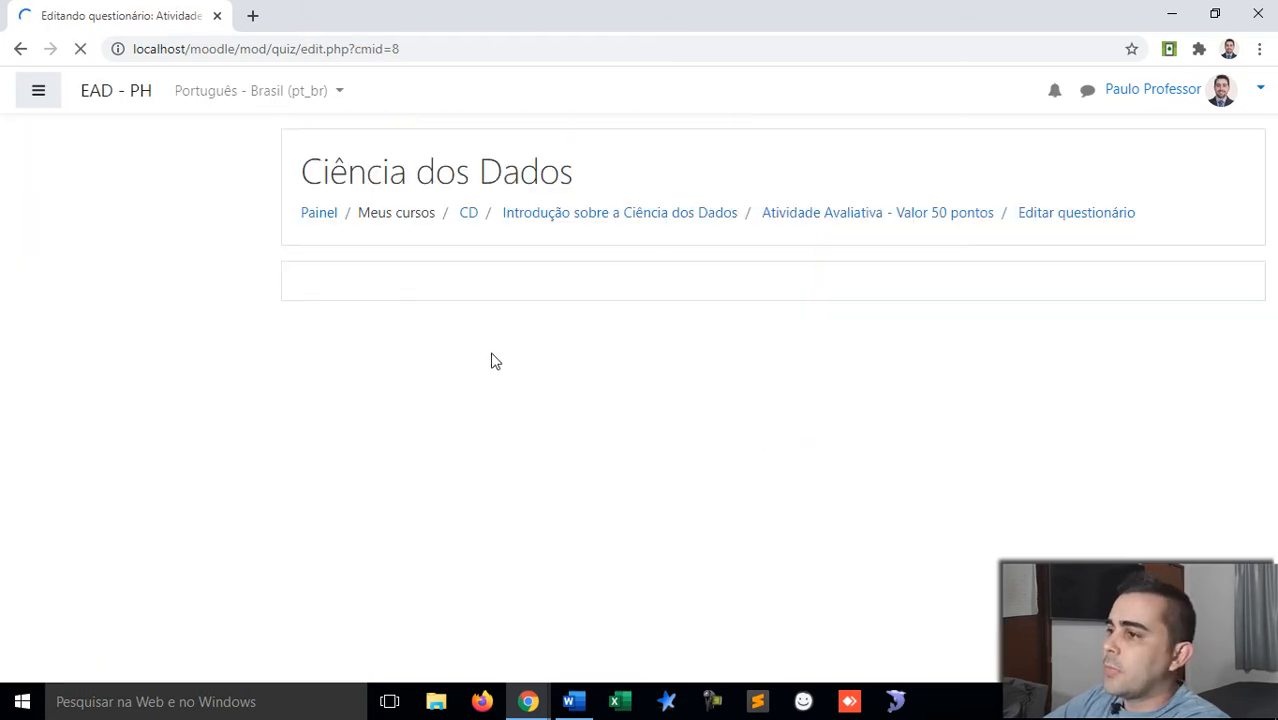
Step: Change the quiz's Nota máxima from 10,00 to 50 and save it
scroll(725, 283, "down", 1)
scroll(725, 283, "up", 1)
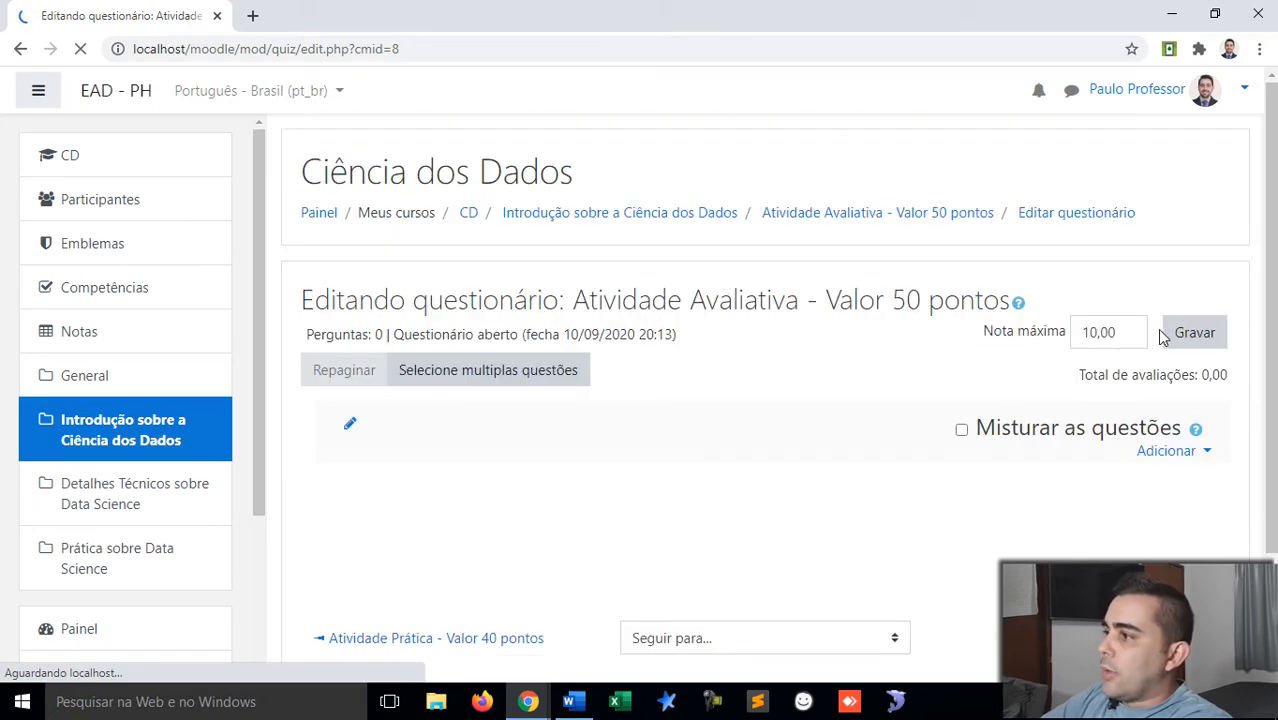
left_click(1124, 335)
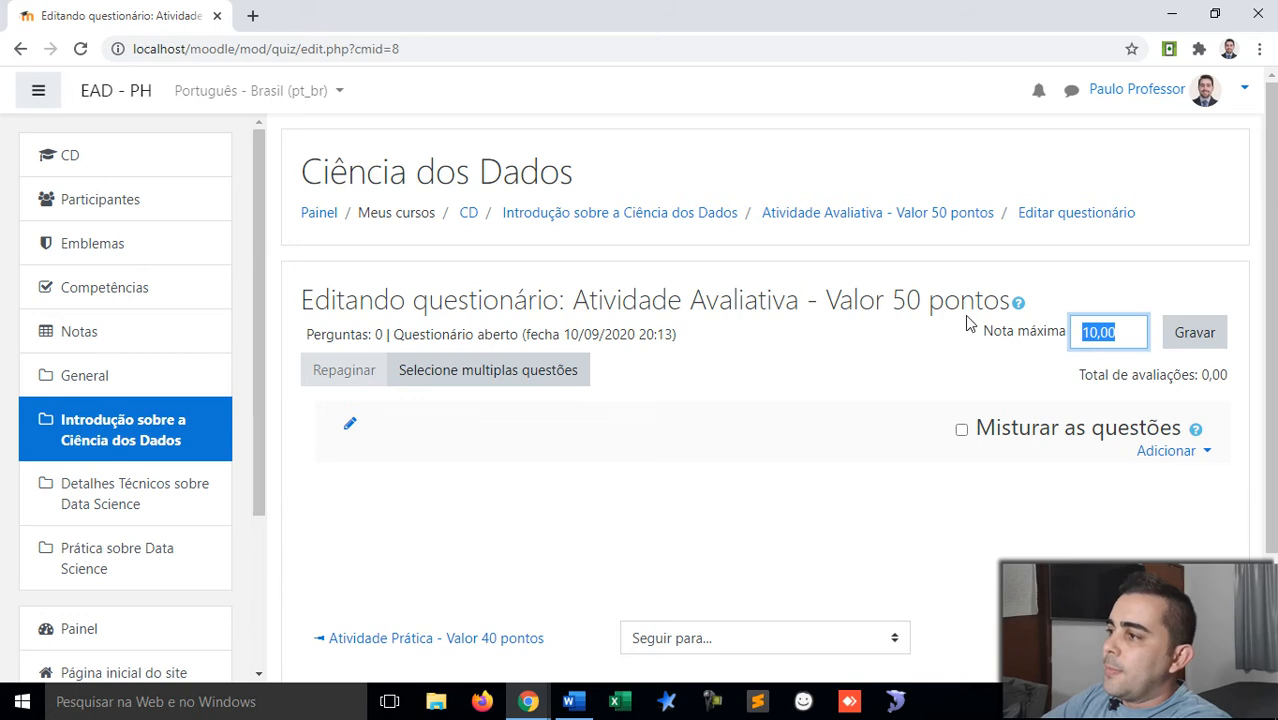
left_click_drag(920, 300, 892, 300)
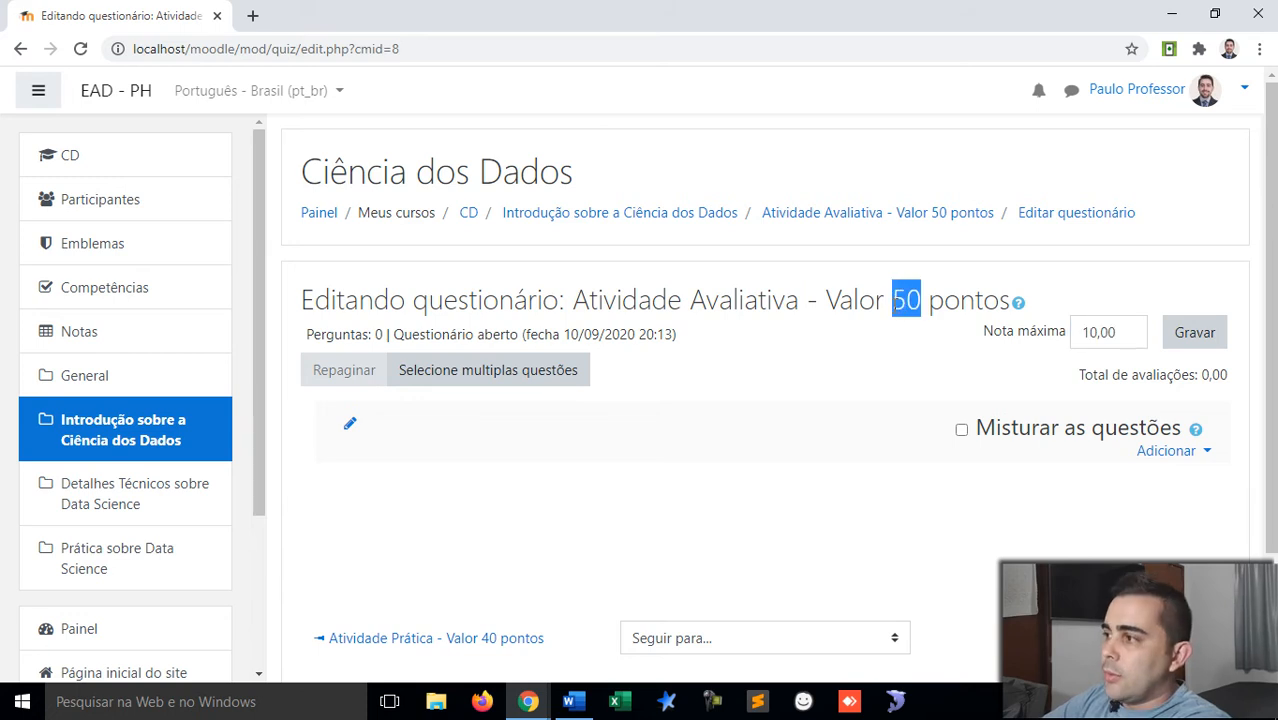
double_click(1110, 334)
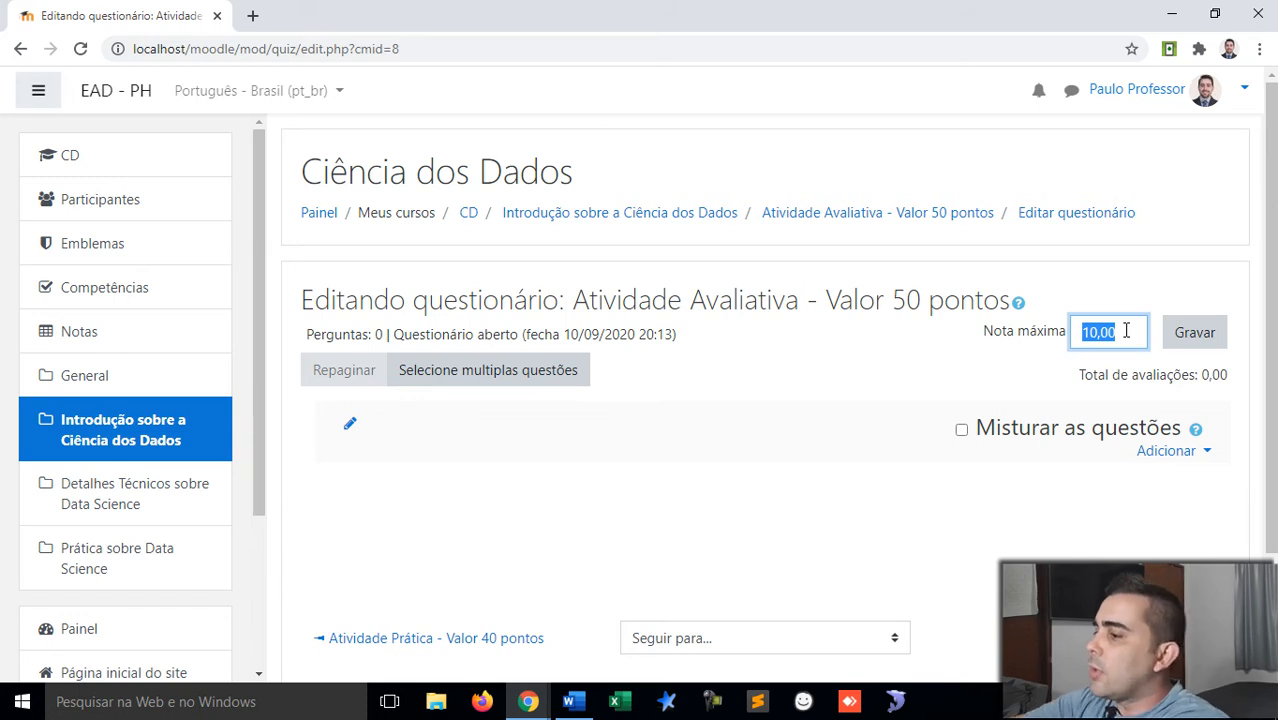
type("50")
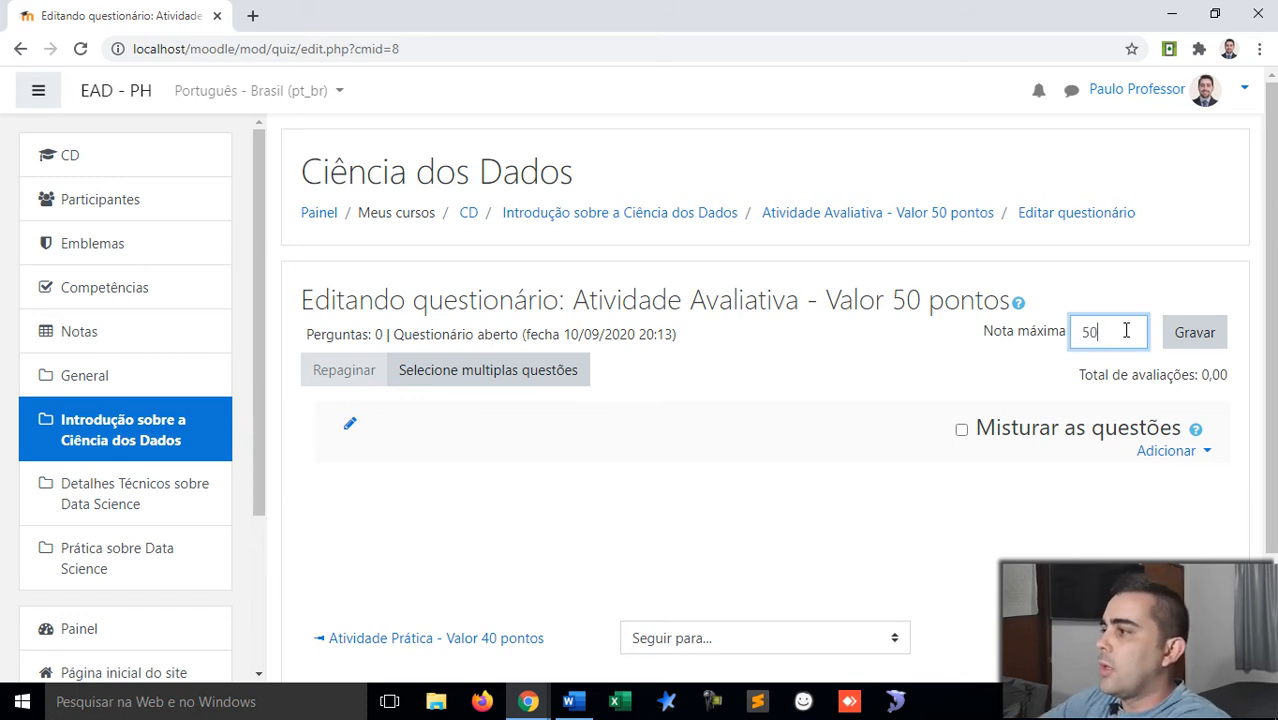
left_click(1194, 342)
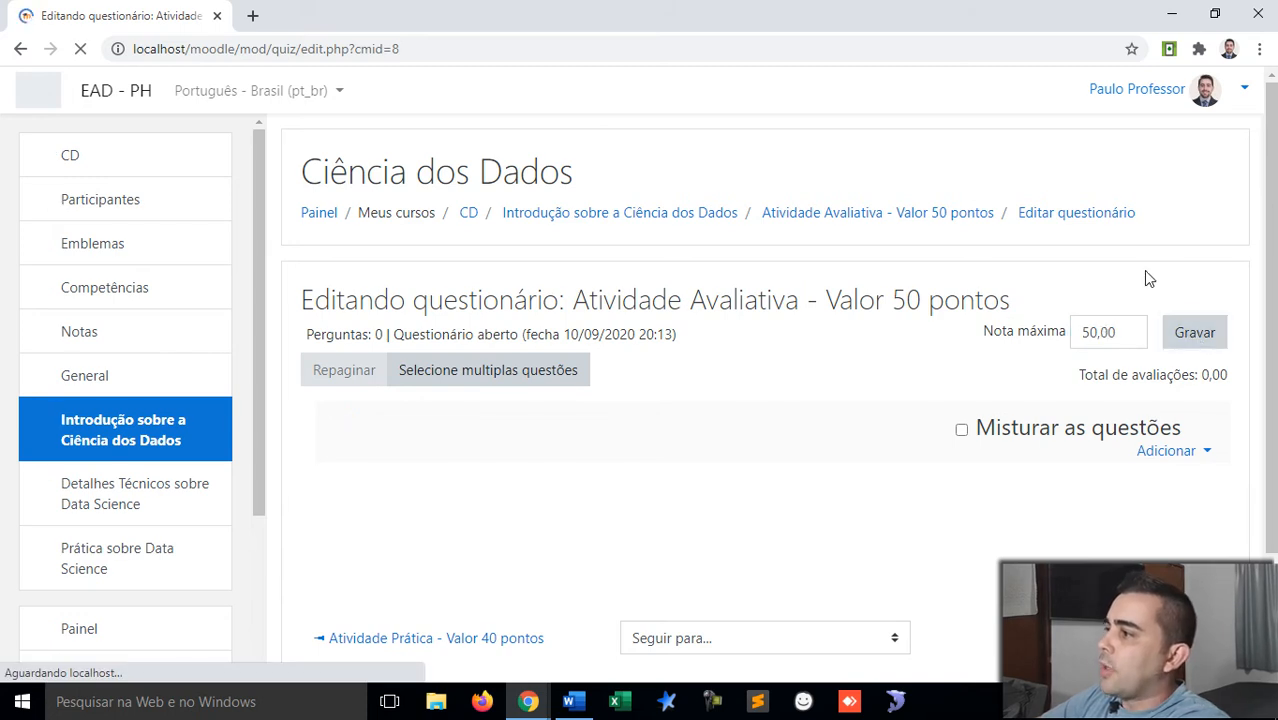
scroll(1143, 269, "down", 1)
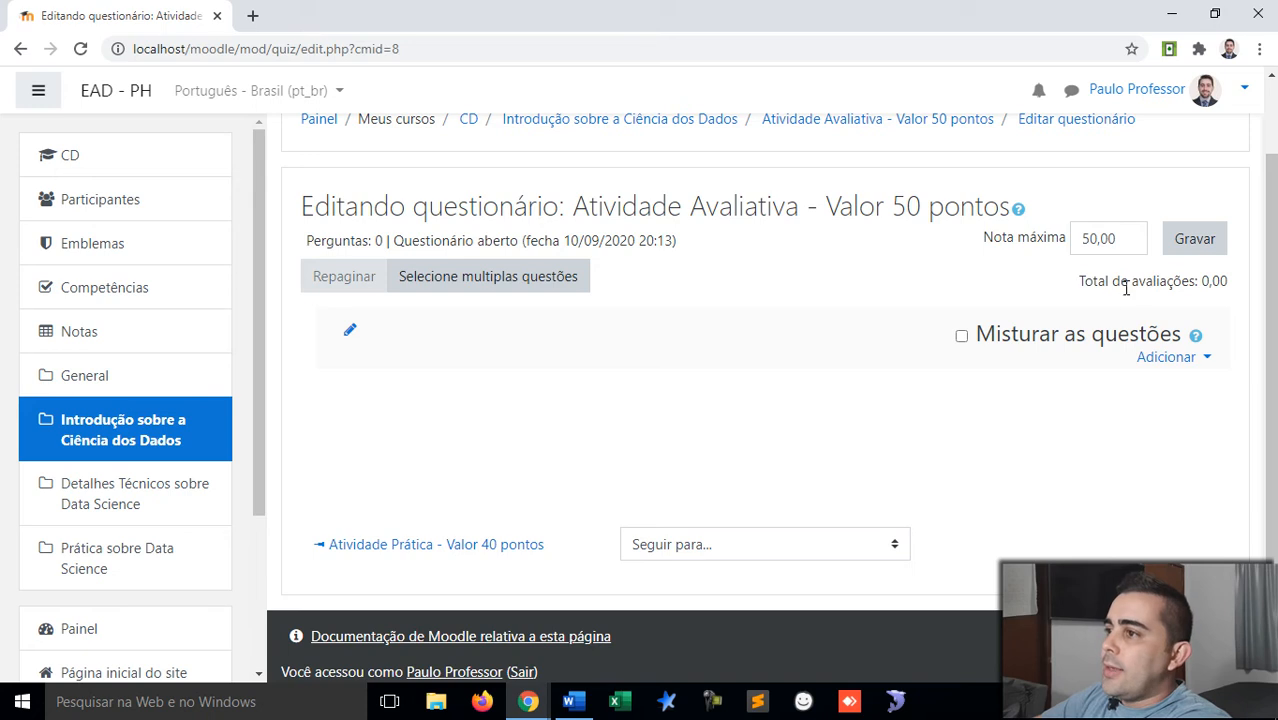
Step: Enable Misturar as questões and bring up the Adicionar choices
left_click(962, 340)
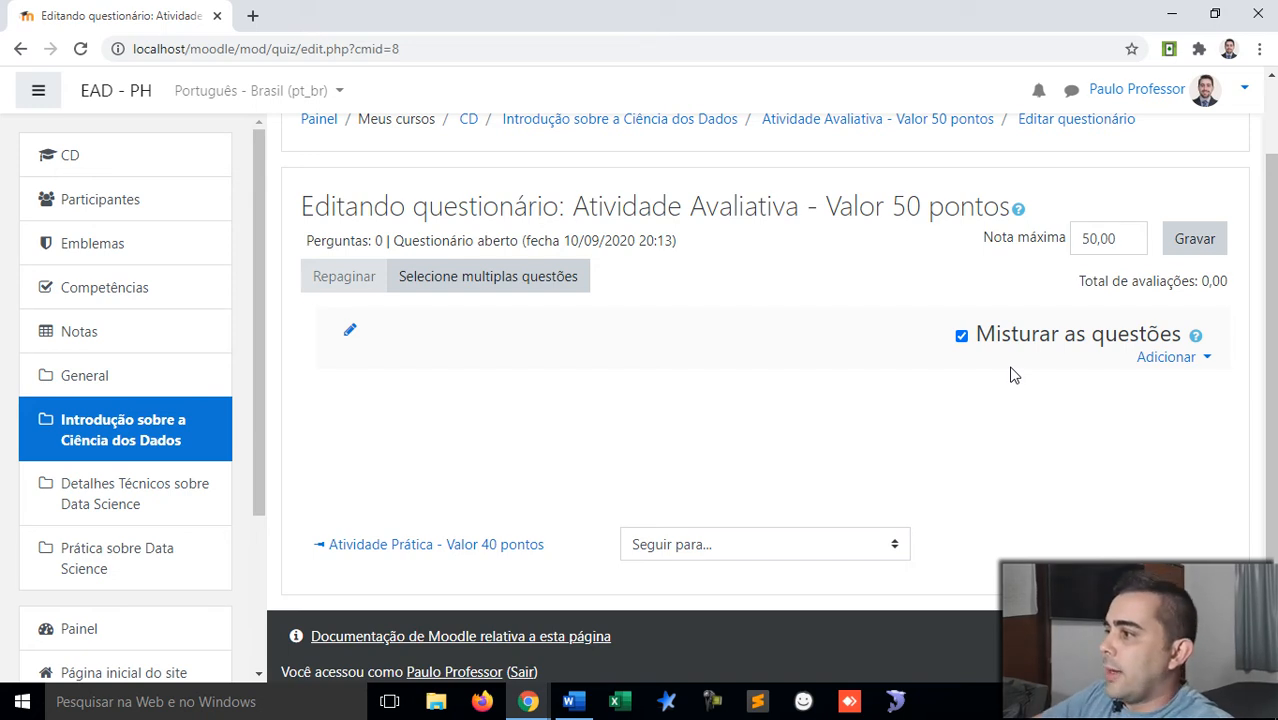
left_click(1208, 359)
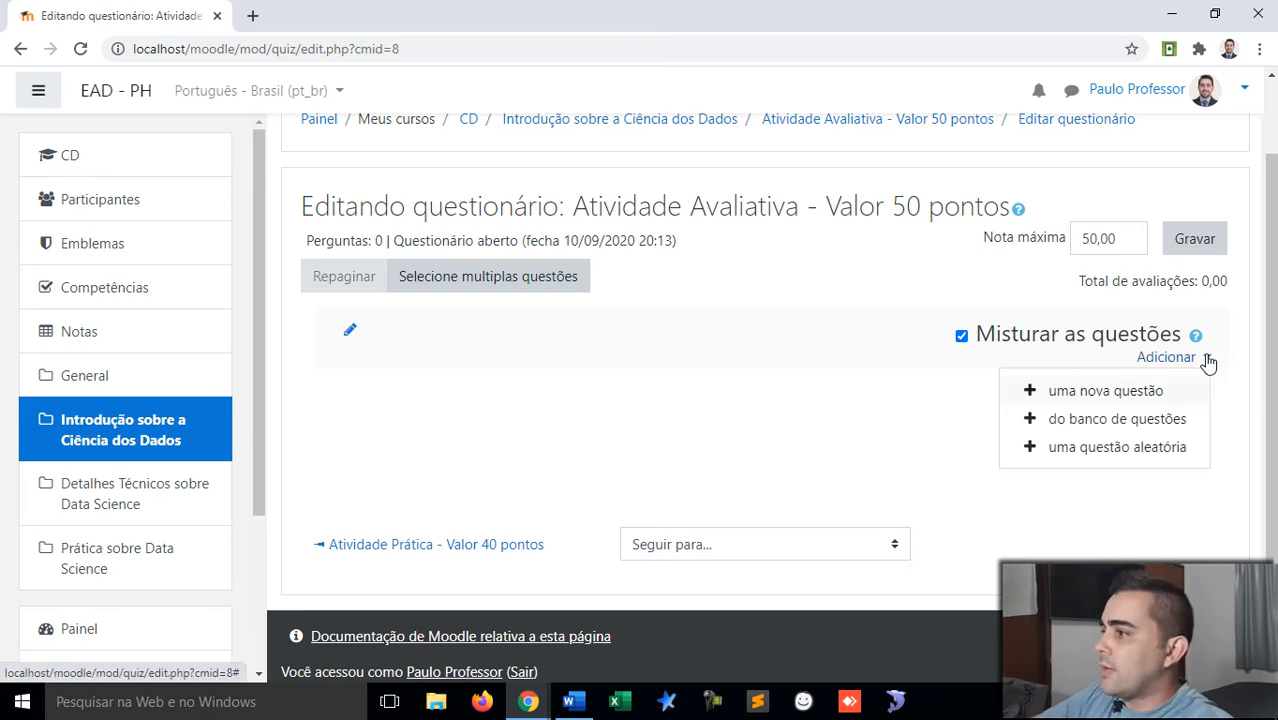
Step: Create a new question of type Múltipla escolha from the question-type chooser
left_click(1133, 393)
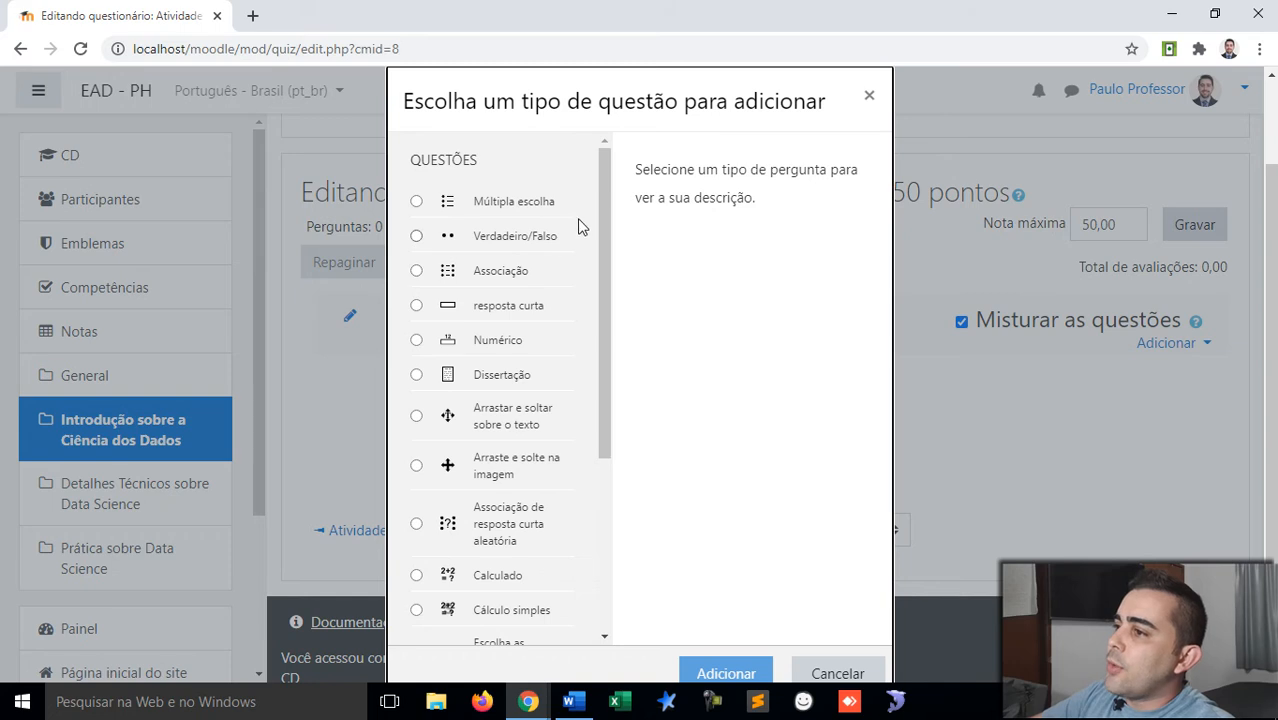
mouse_move(606, 204)
left_mouse_down()
mouse_move(593, 394)
mouse_move(603, 190)
left_mouse_up()
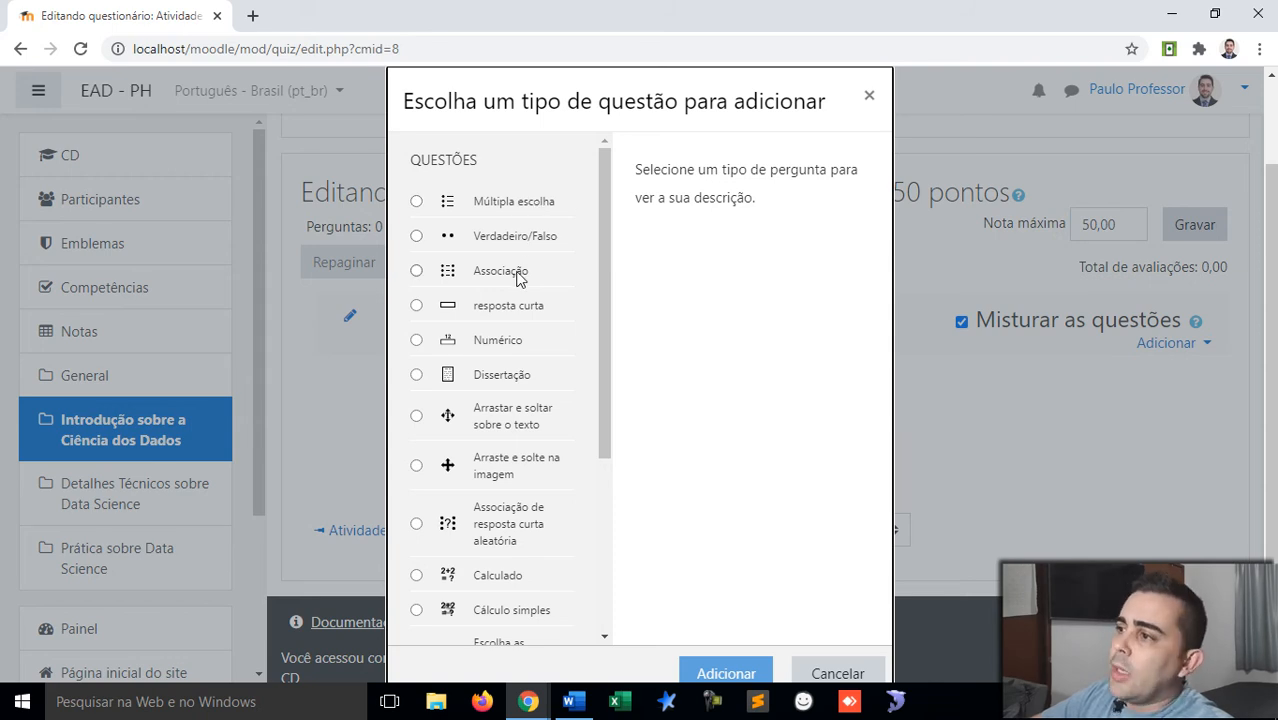
scroll(517, 279, "down", 1)
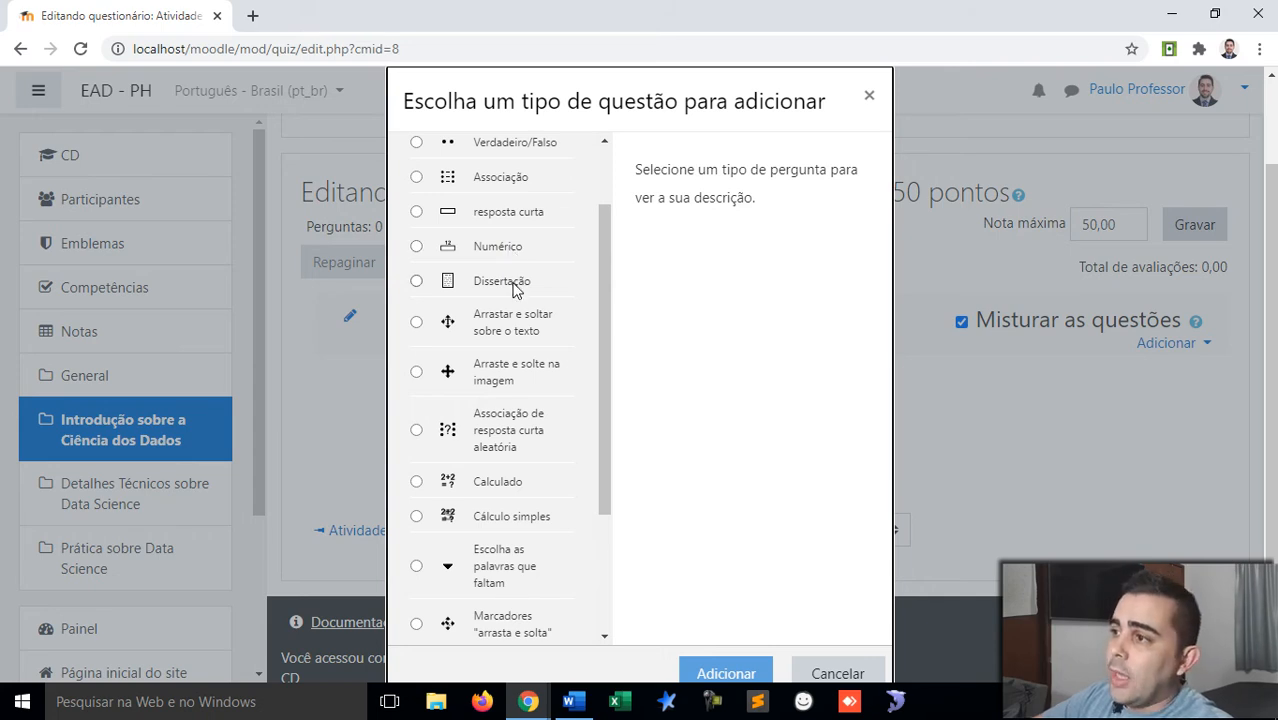
scroll(513, 289, "down", 1)
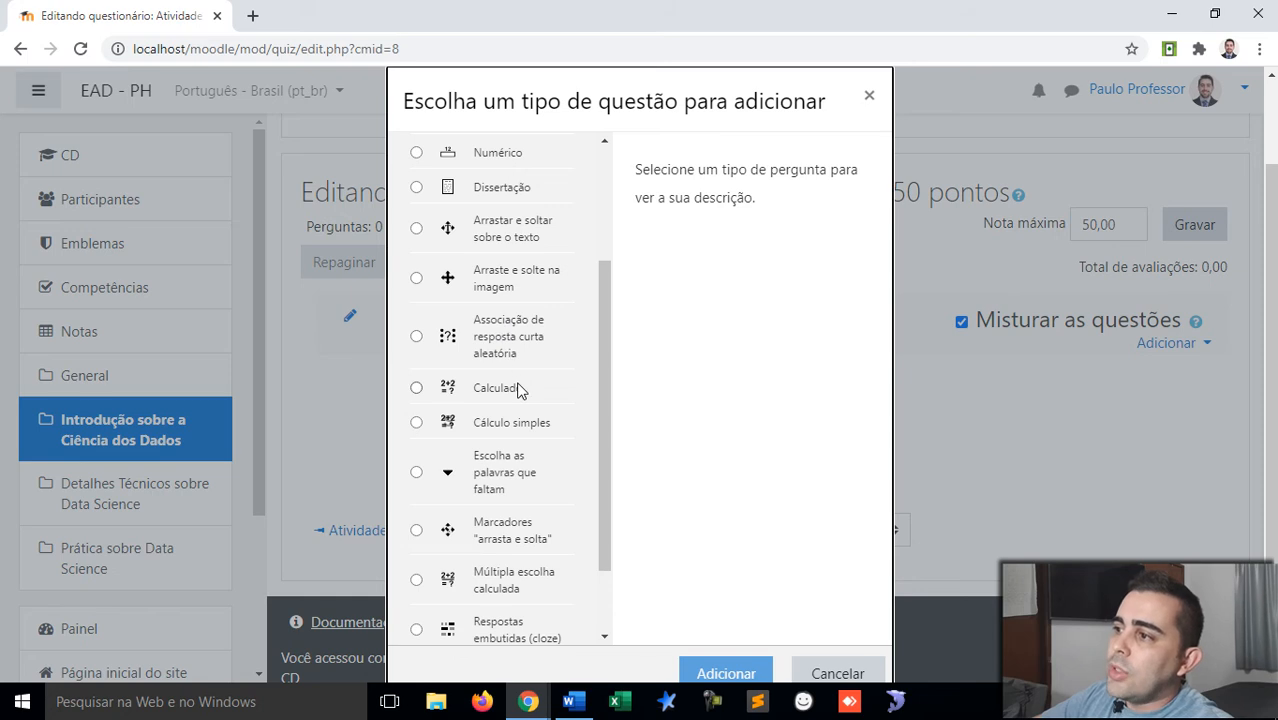
scroll(519, 385, "down", 1)
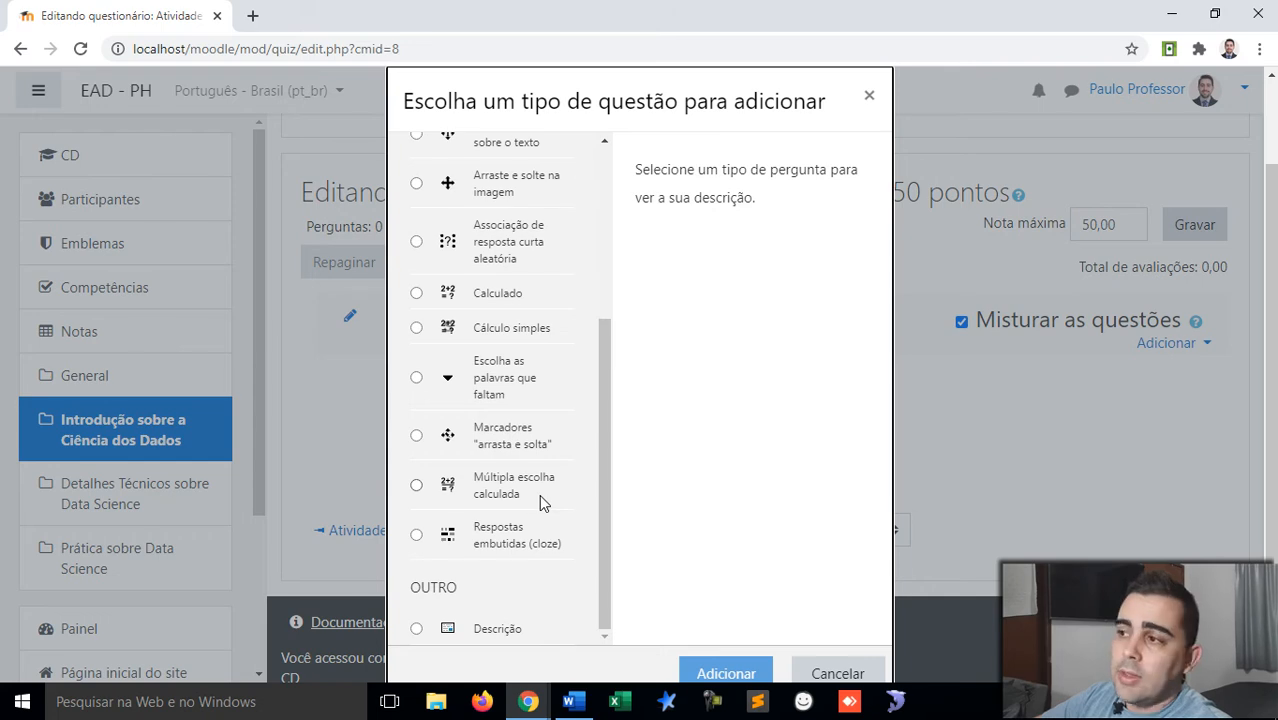
scroll(539, 494, "up", 3)
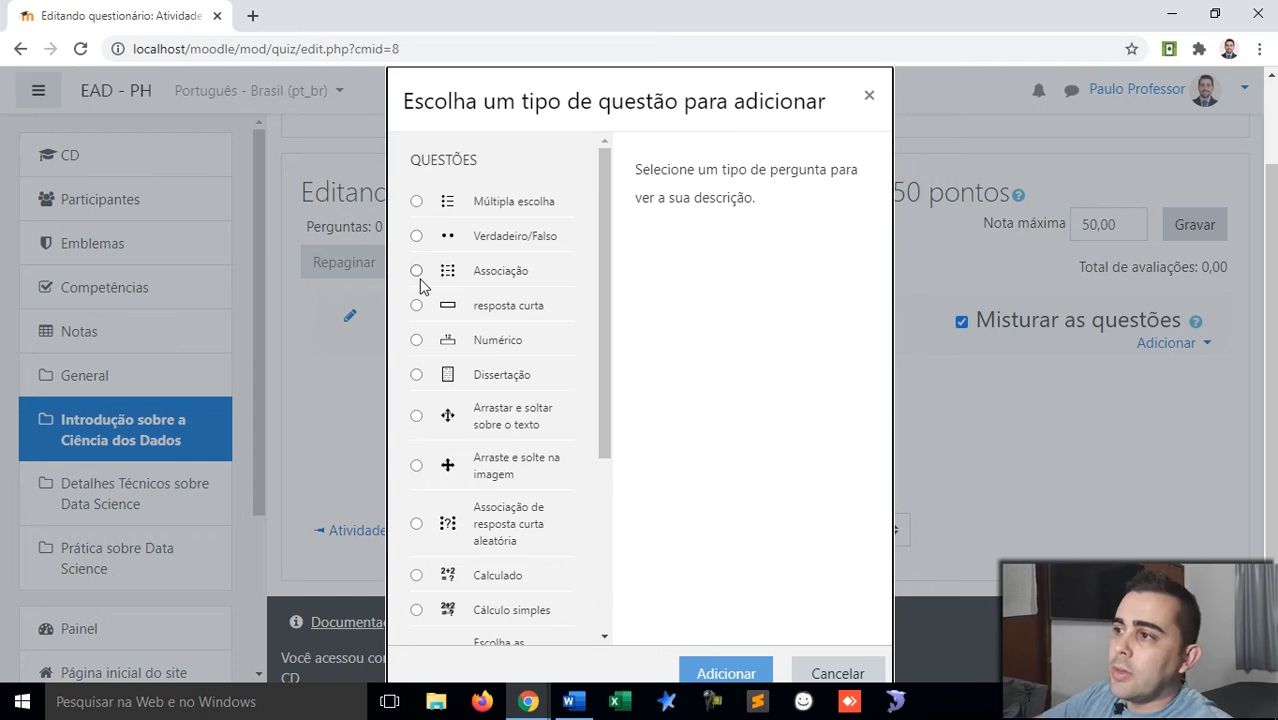
left_click(417, 201)
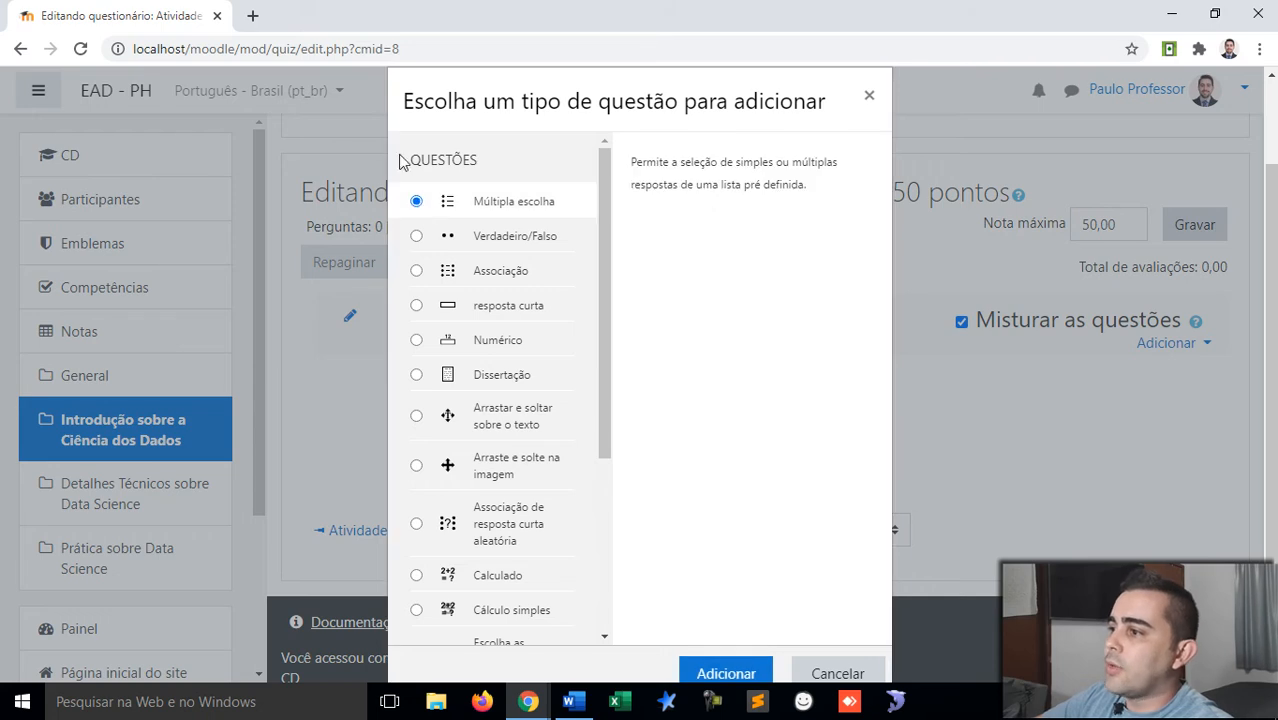
scroll(700, 450, "down", 1)
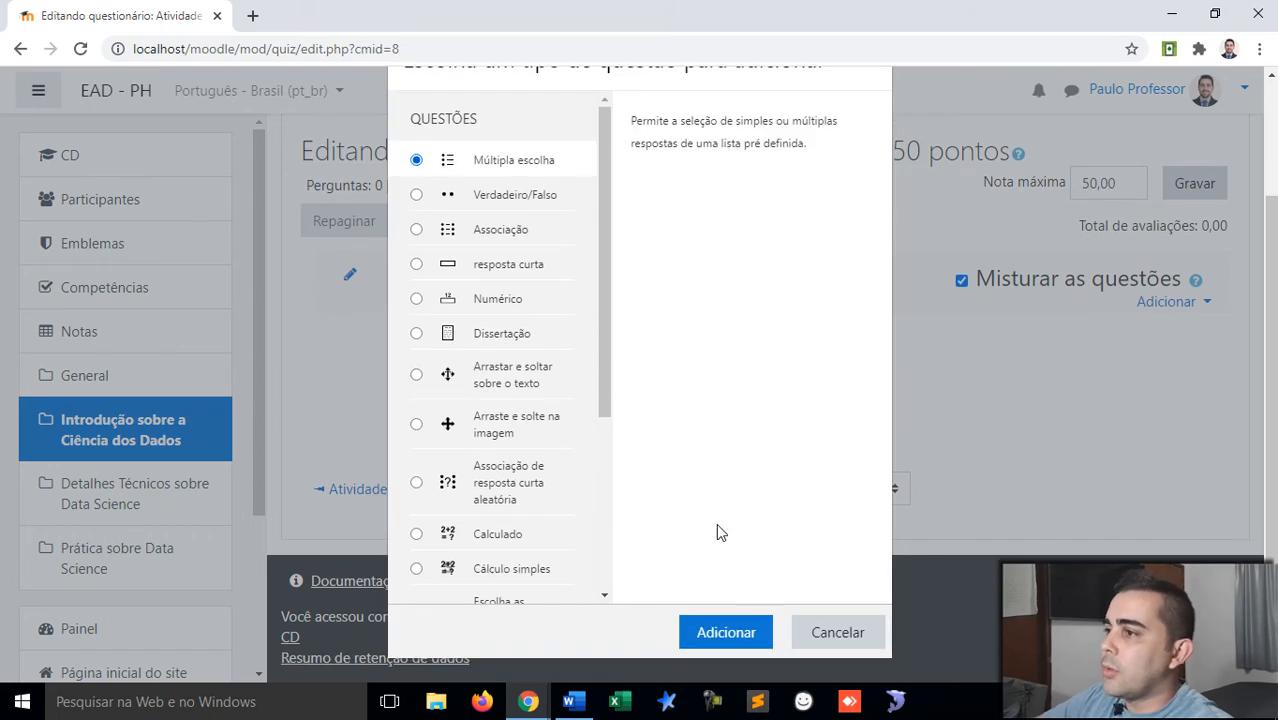
left_click(718, 628)
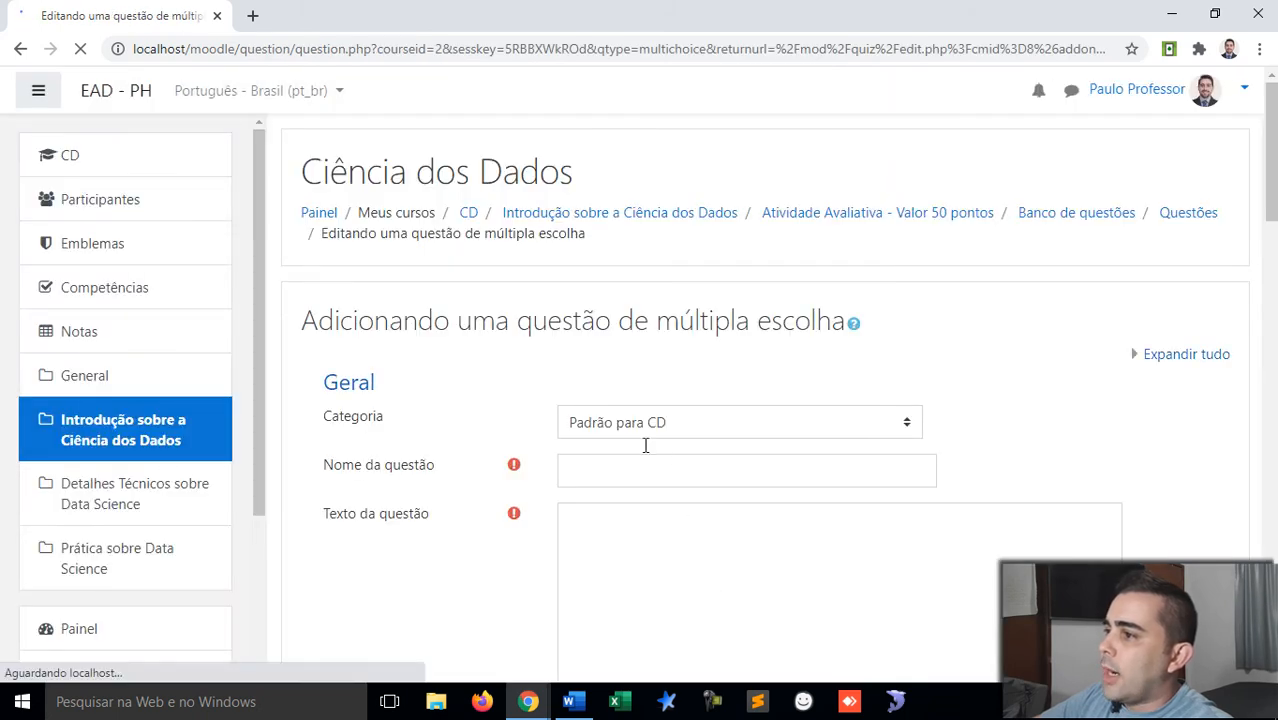
Step: Keep category Padrão para CD and name the question 'T1 - Sobre Data Science'
scroll(540, 440, "down", 2)
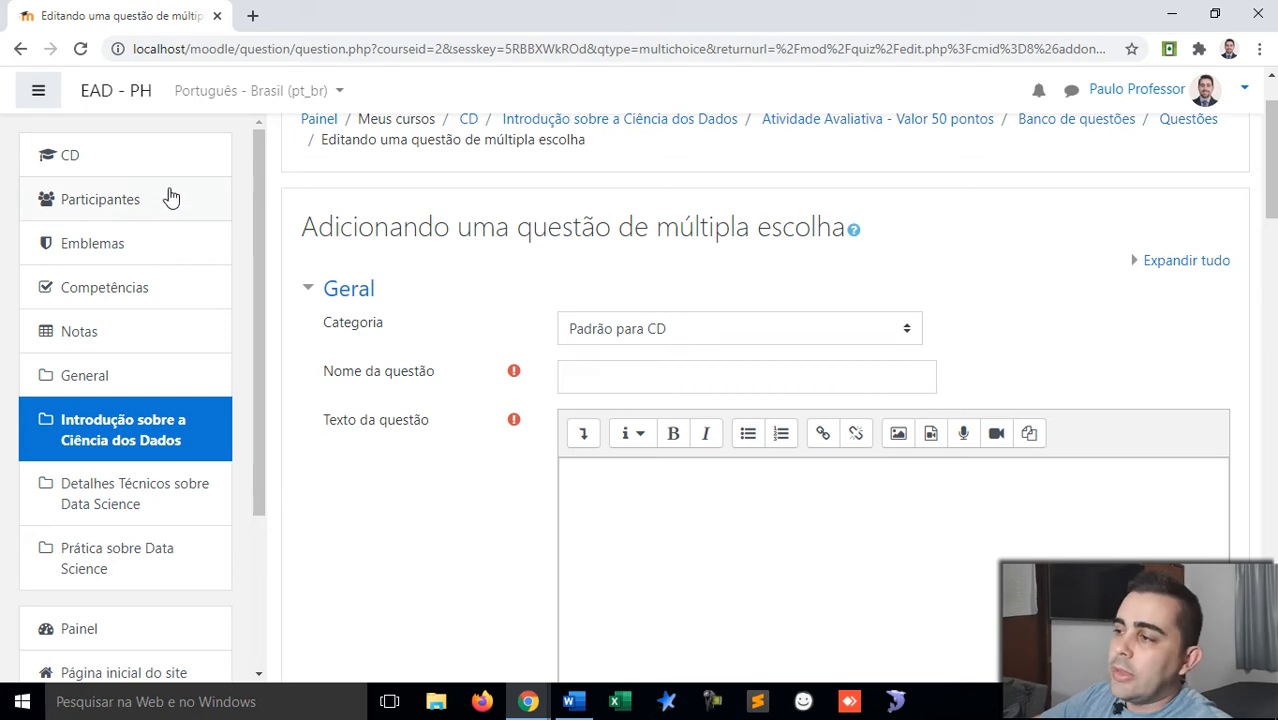
left_click(681, 336)
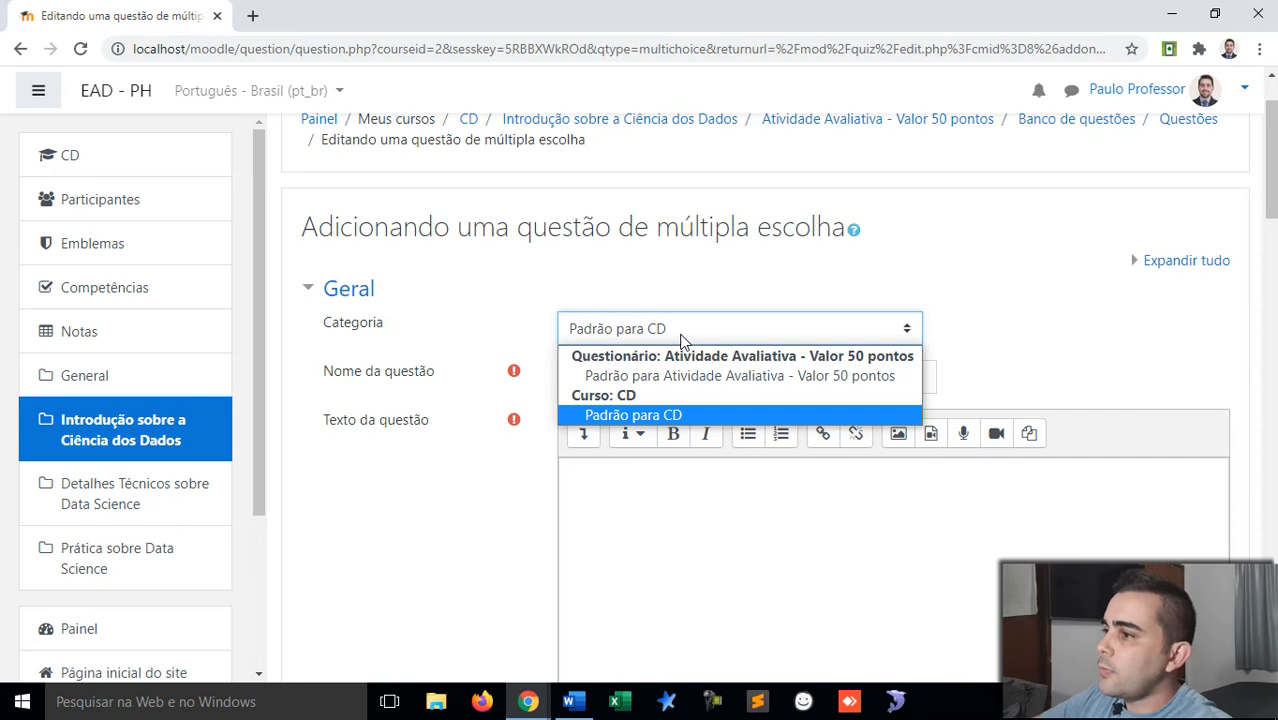
left_click(681, 338)
left_click(625, 377)
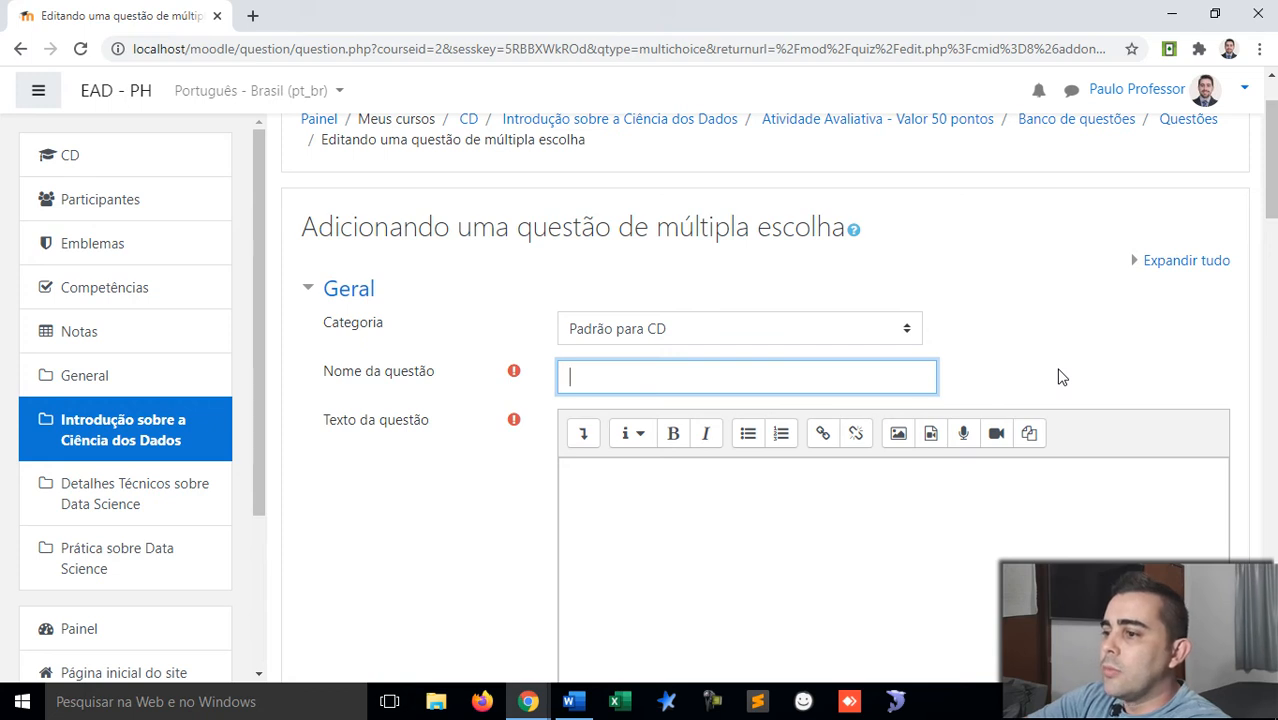
type("T1 -")
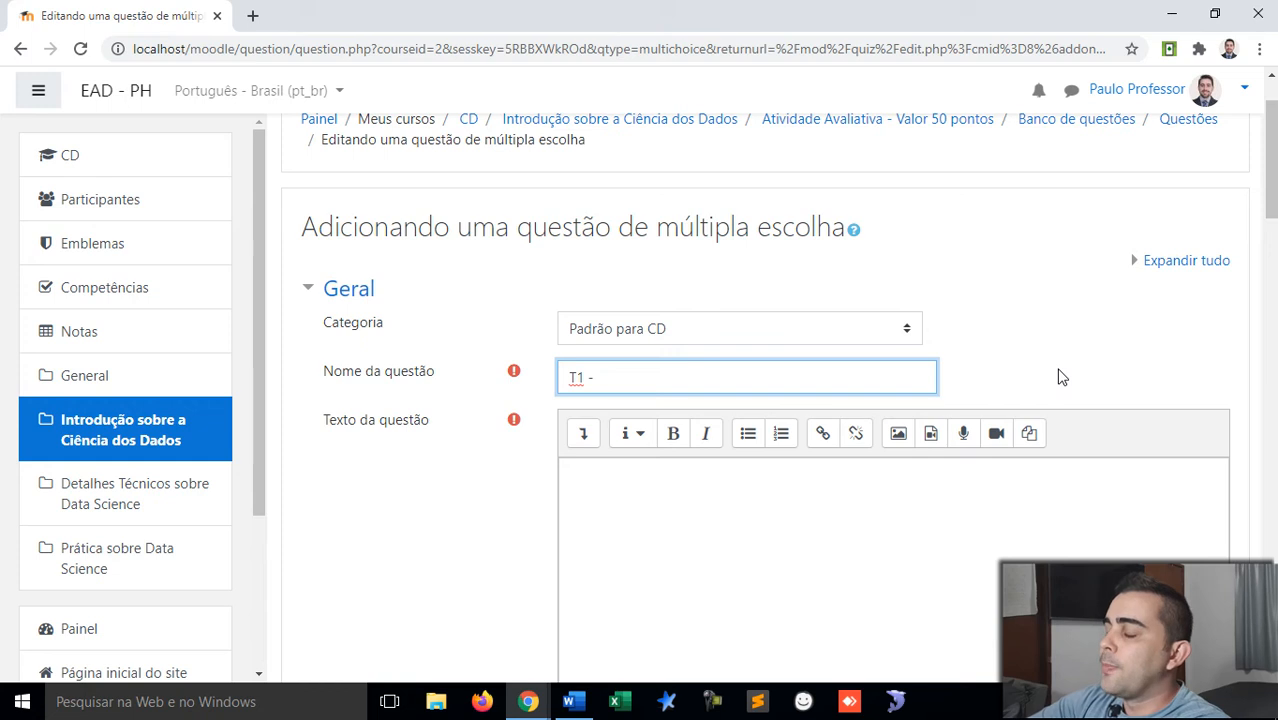
type("Sobre Data Science")
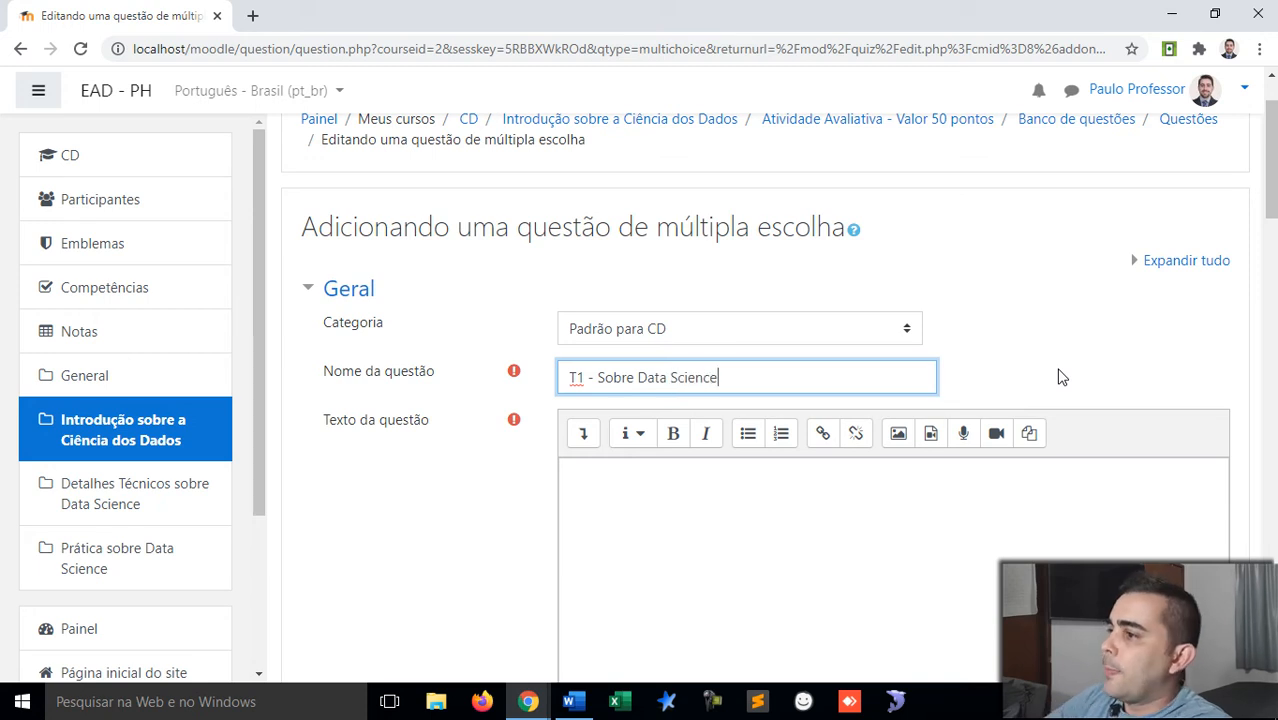
Step: Enter 'O que significa Data Science?' as the question text
scroll(719, 368, "down", 3)
left_click(713, 317)
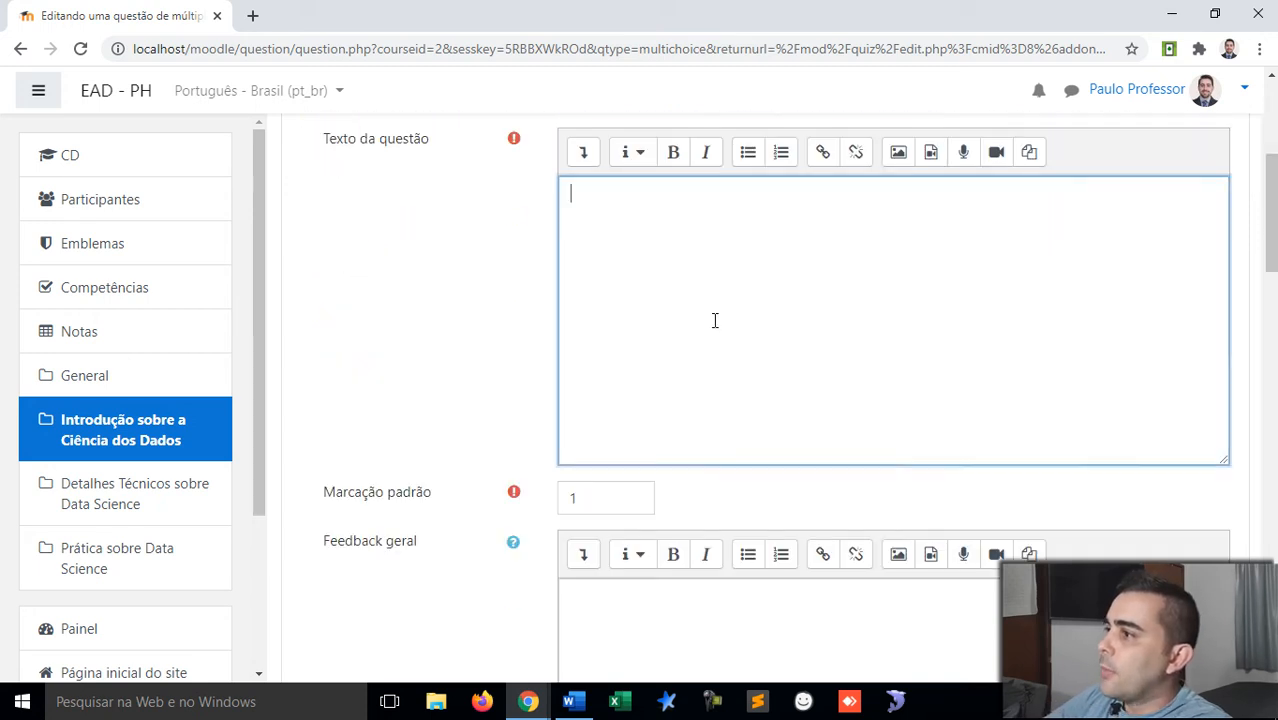
scroll(713, 317, "up", 1)
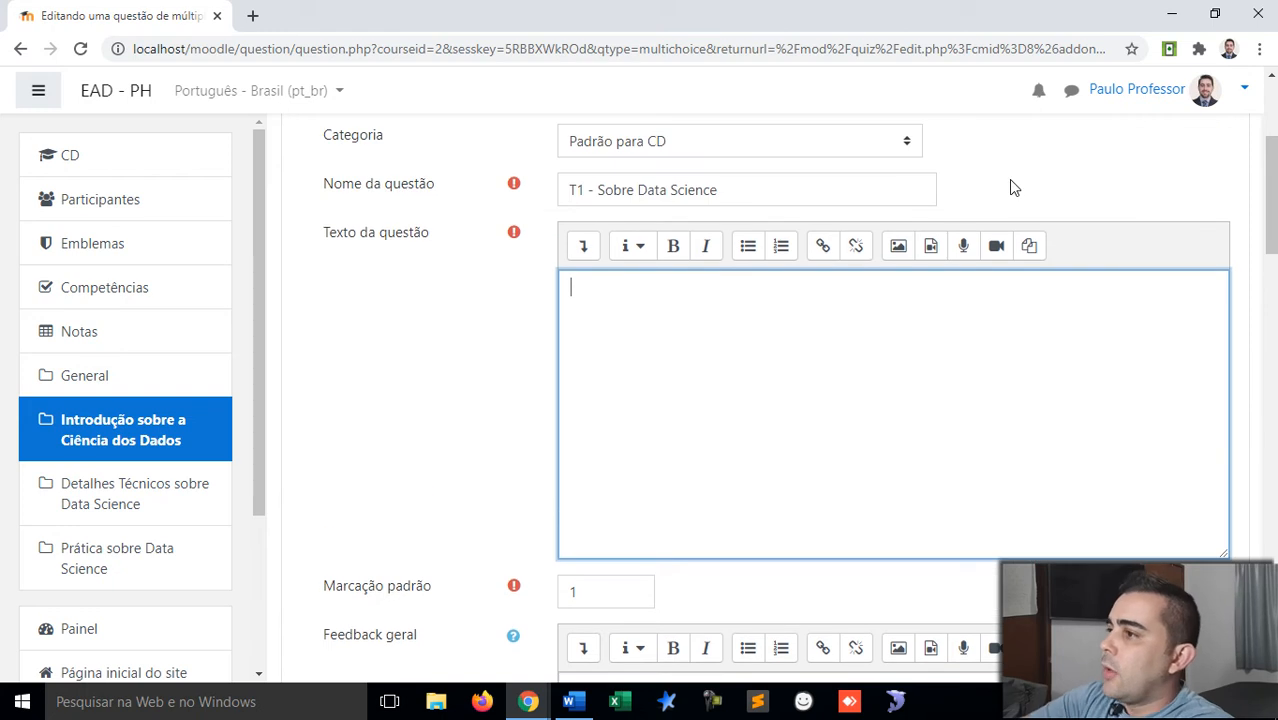
type("O que significa Data Science?")
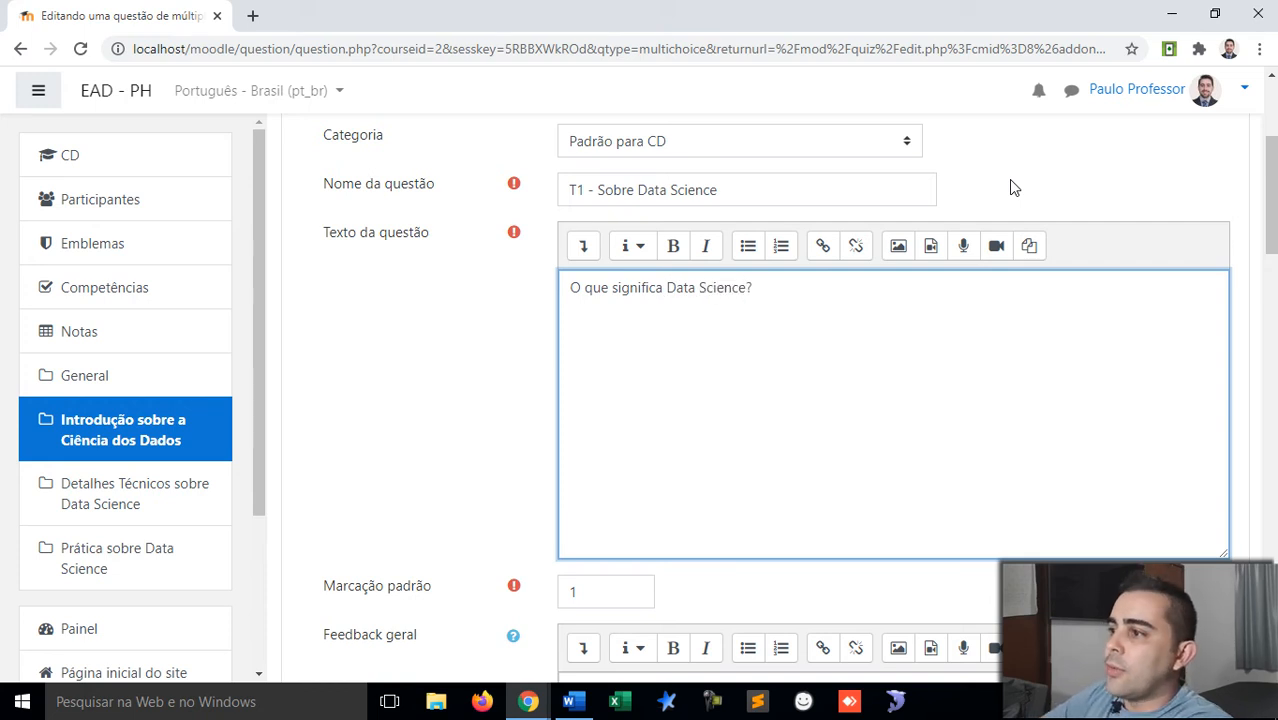
Step: Review the remaining form defaults and place the cursor in the empty Feedback geral field
scroll(1010, 187, "down", 3)
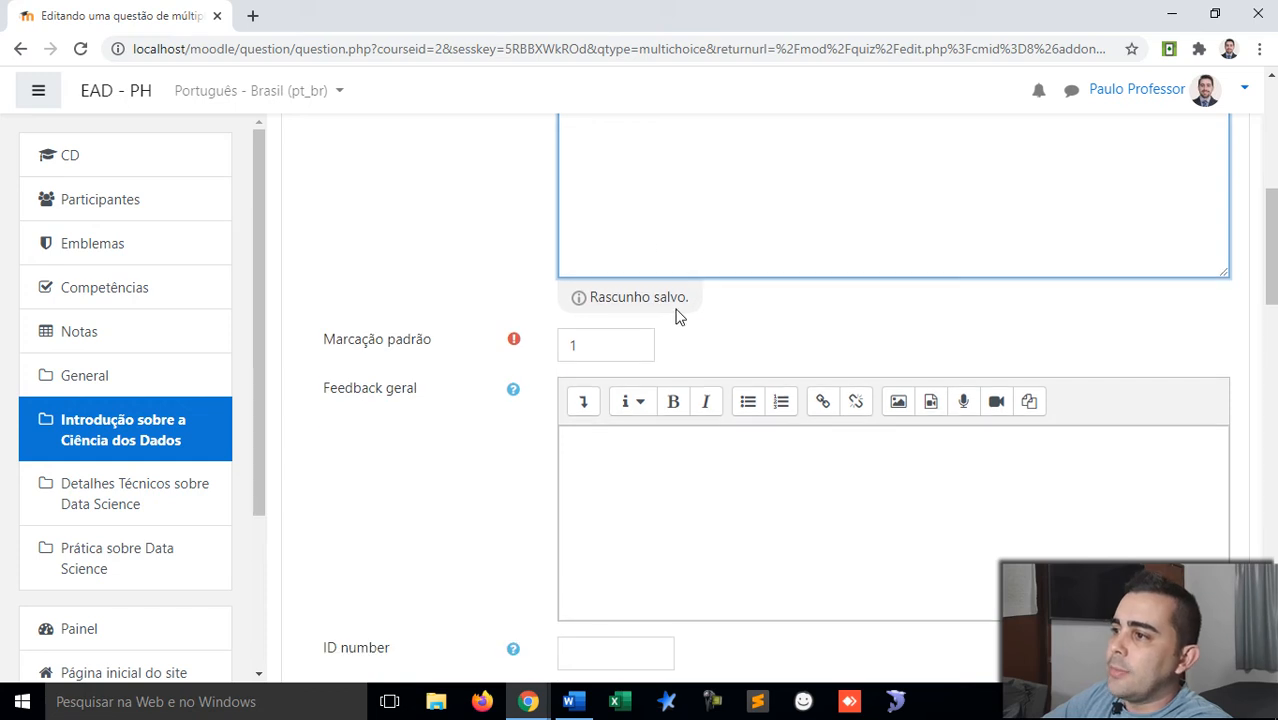
scroll(677, 310, "down", 2)
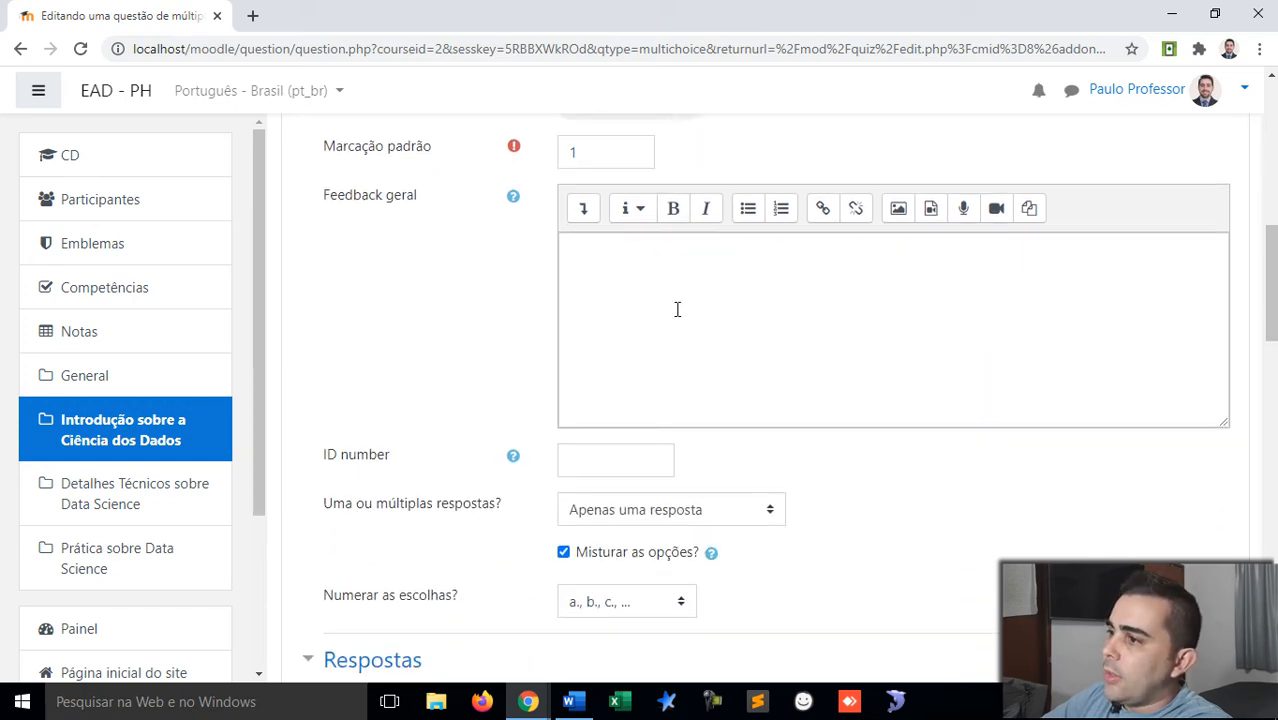
scroll(677, 310, "down", 2)
scroll(655, 328, "down", 1)
scroll(655, 328, "down", 1)
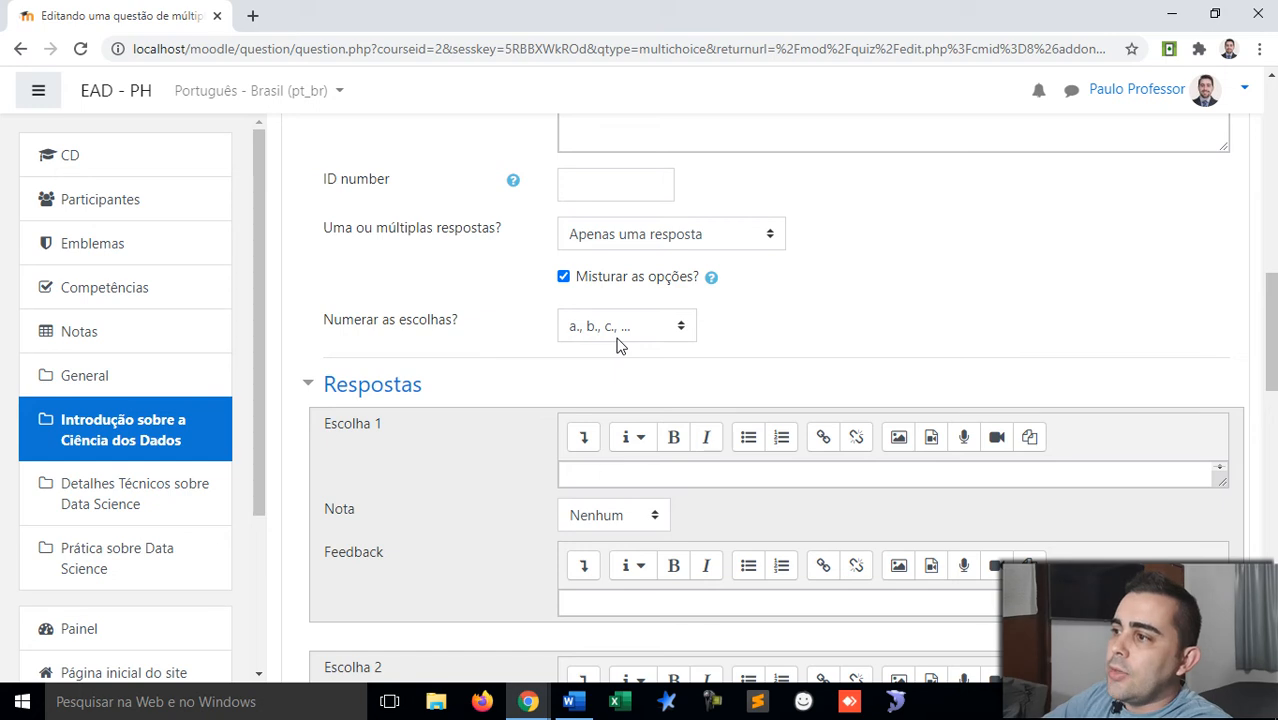
scroll(617, 345, "up", 1)
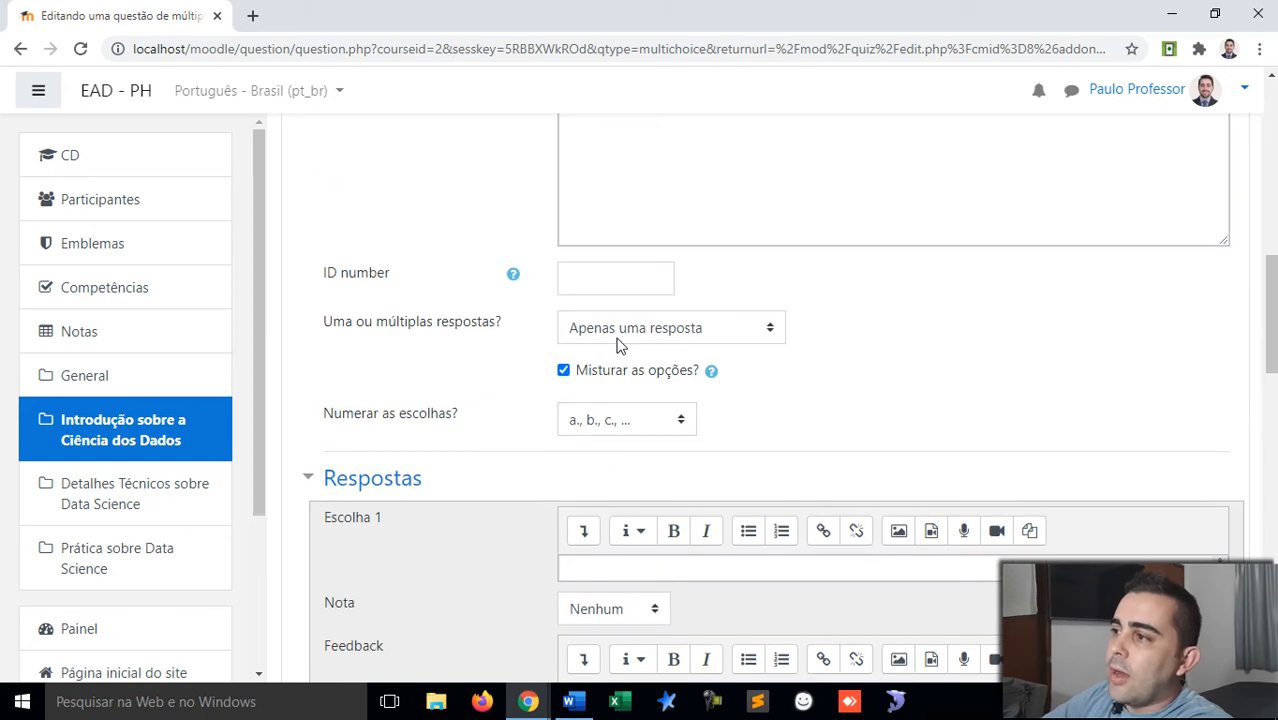
scroll(617, 345, "up", 2)
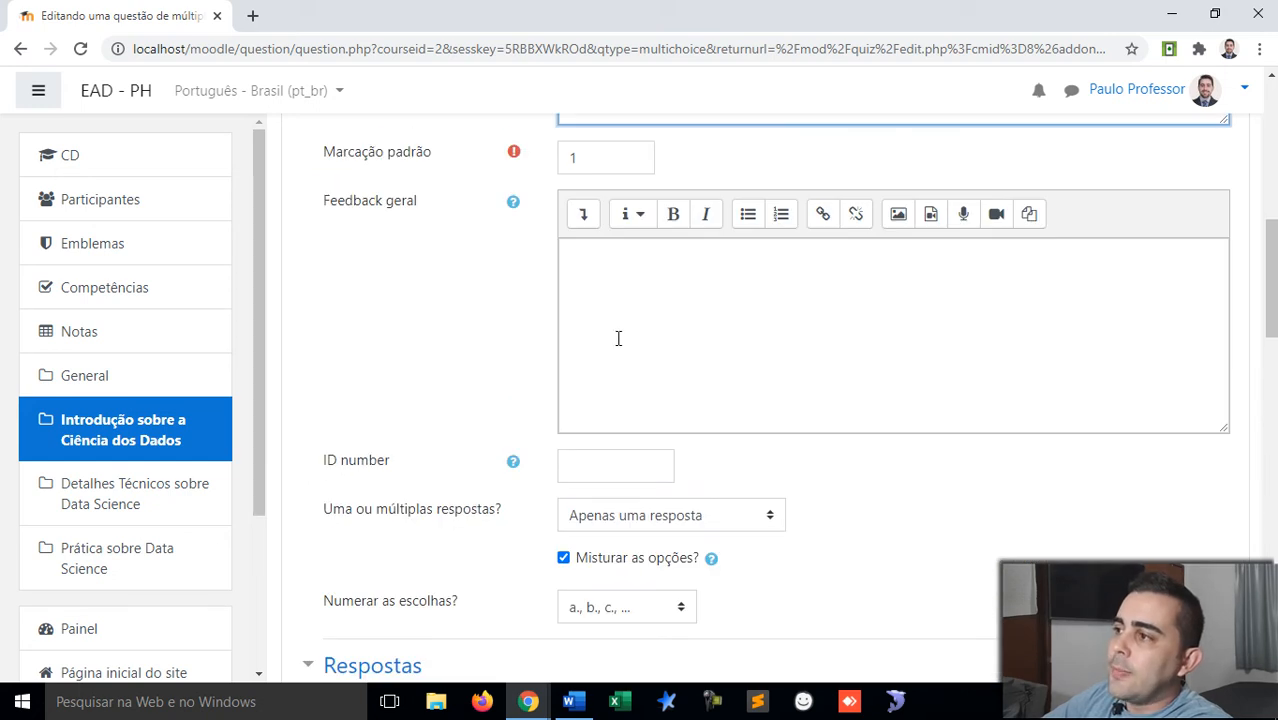
scroll(618, 338, "up", 3)
scroll(617, 340, "down", 2)
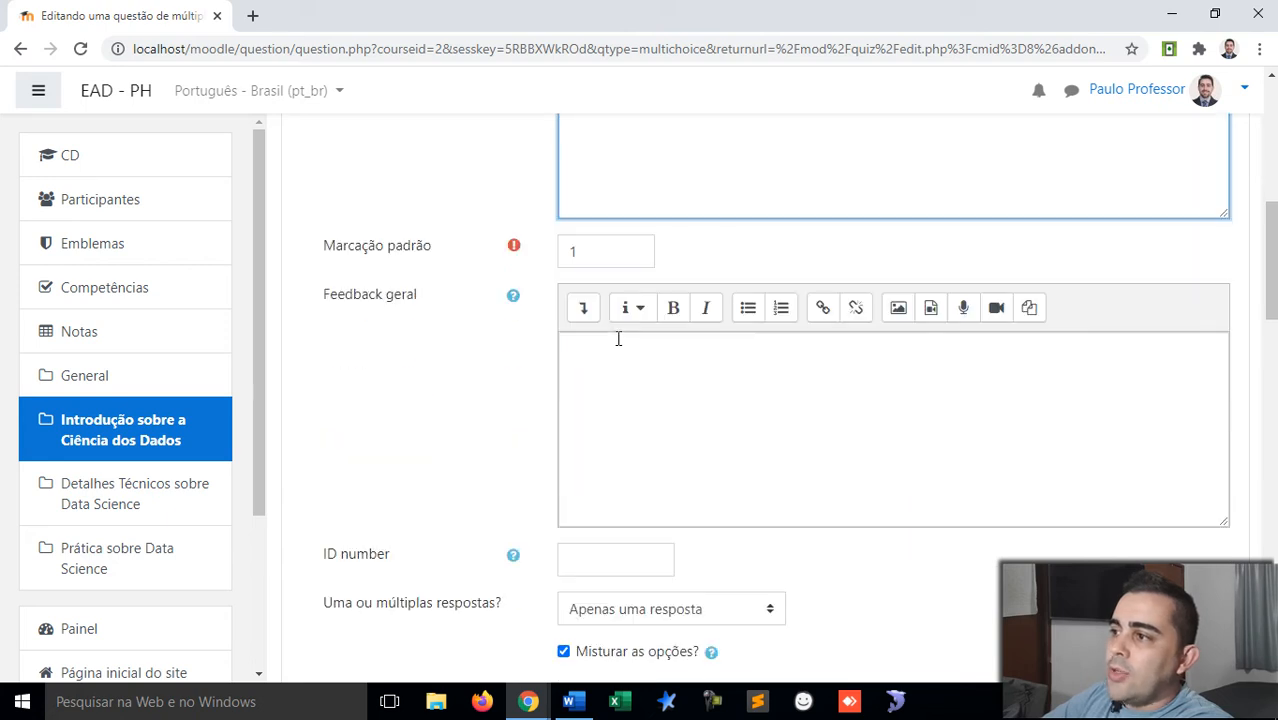
left_click(617, 344)
Step: Write 'A alternativa correta é Ciência dos Dados.' in the Feedback geral editor
scroll(617, 344, "down", 2)
scroll(617, 346, "up", 1)
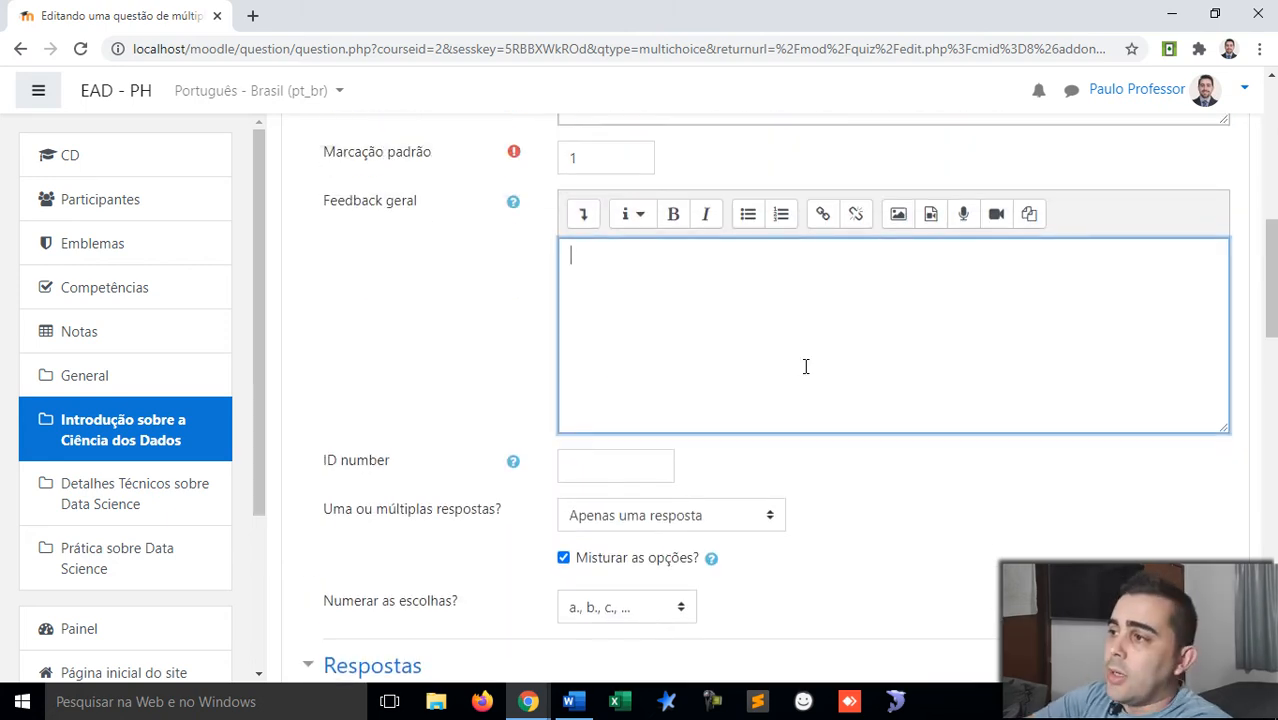
type("A ques")
key("BackSpace")
key("BackSpace")
key("BackSpace")
key("BackSpace")
type("alternativa ")
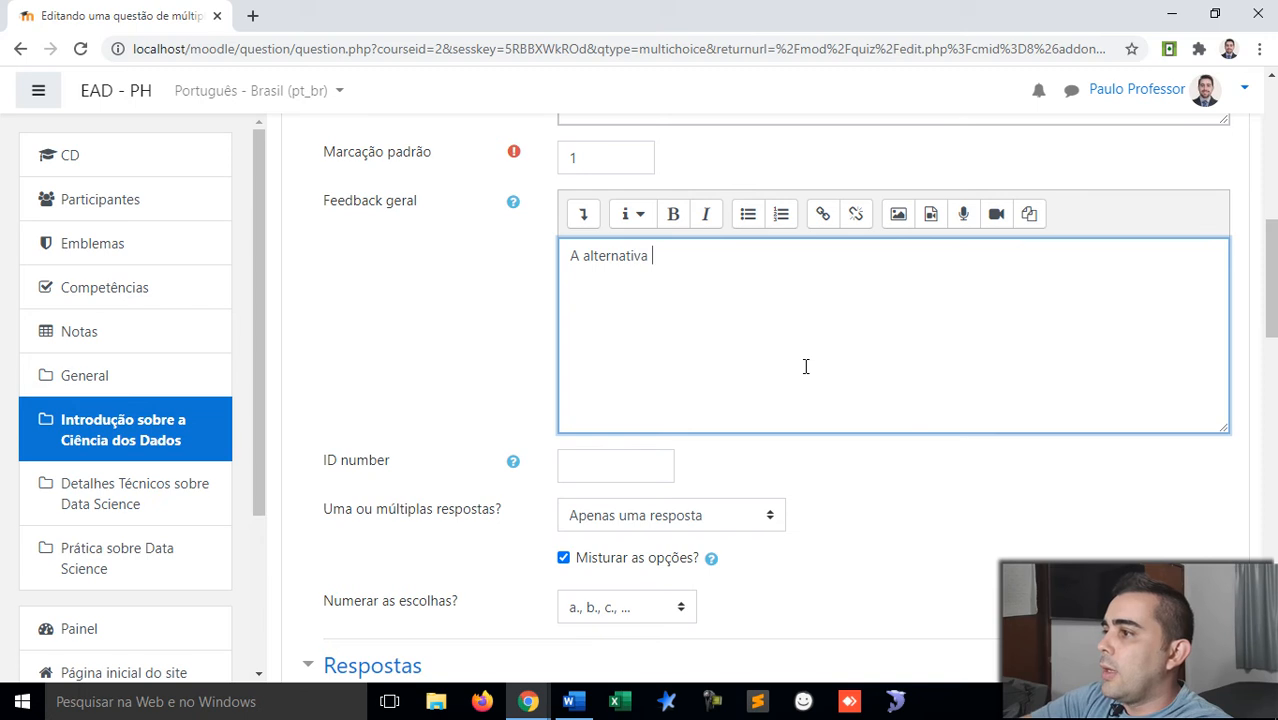
type("correta é")
key("BackSpace")
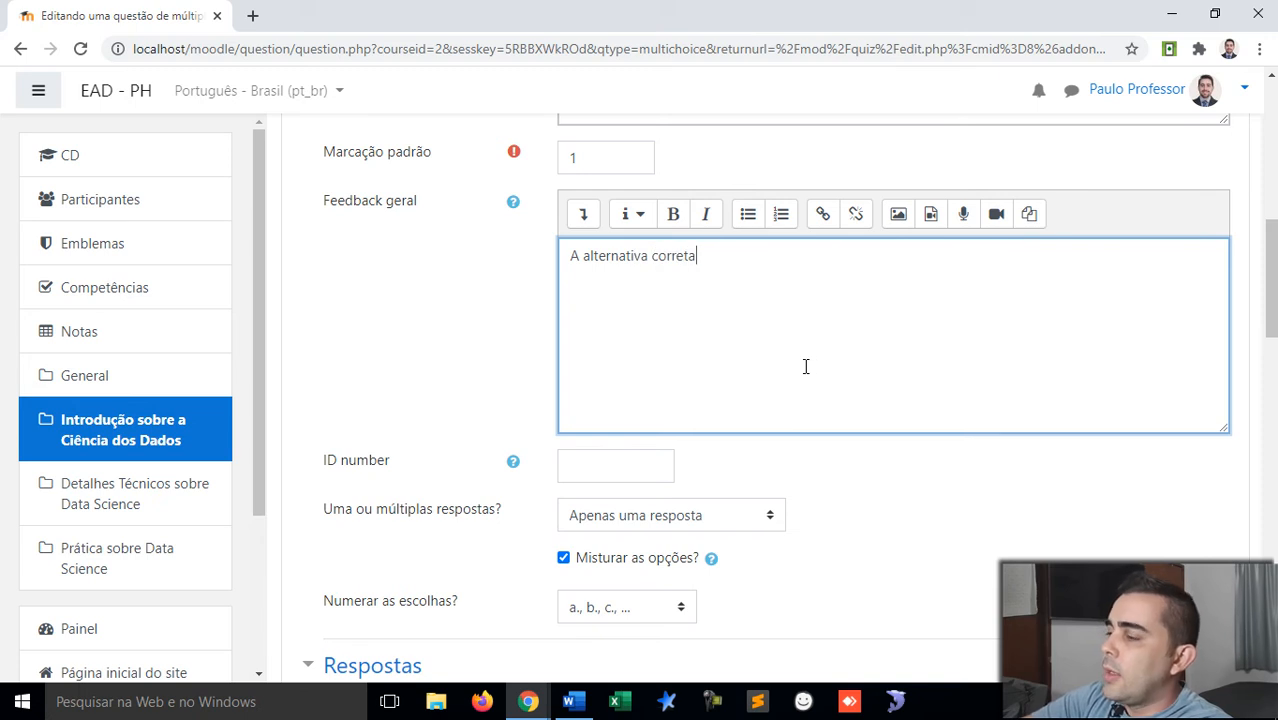
type("é C")
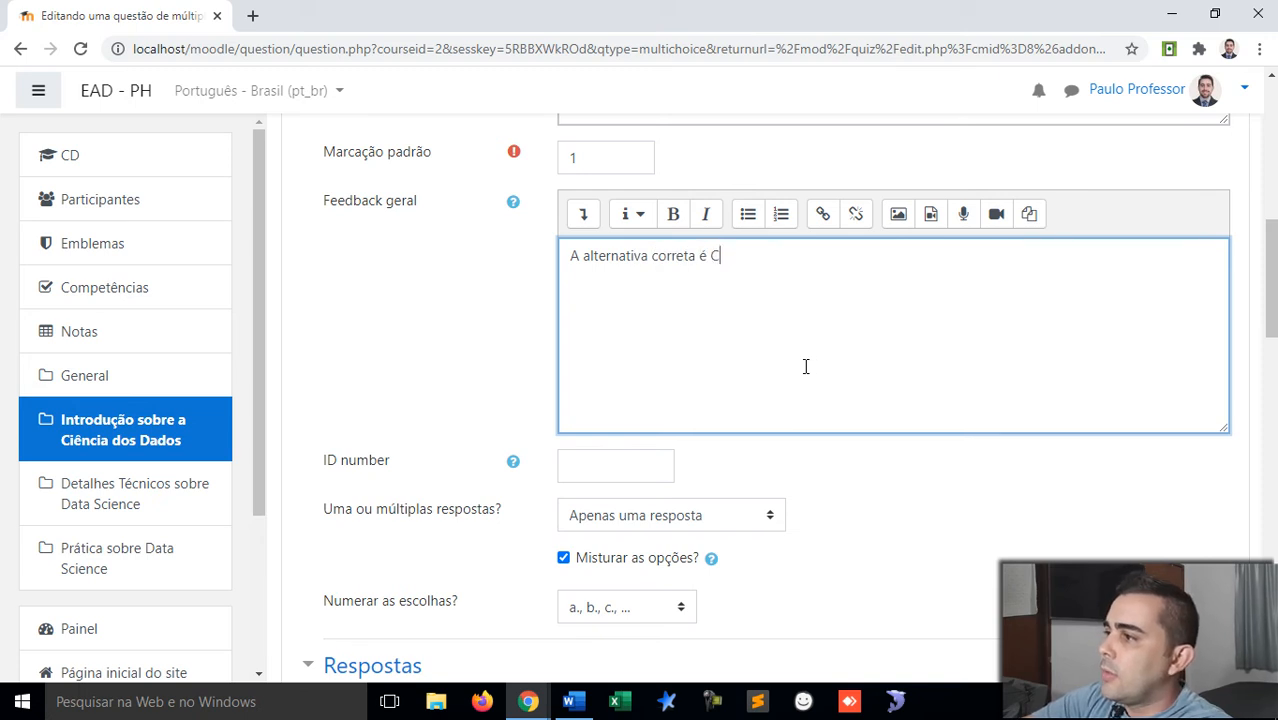
type("iên")
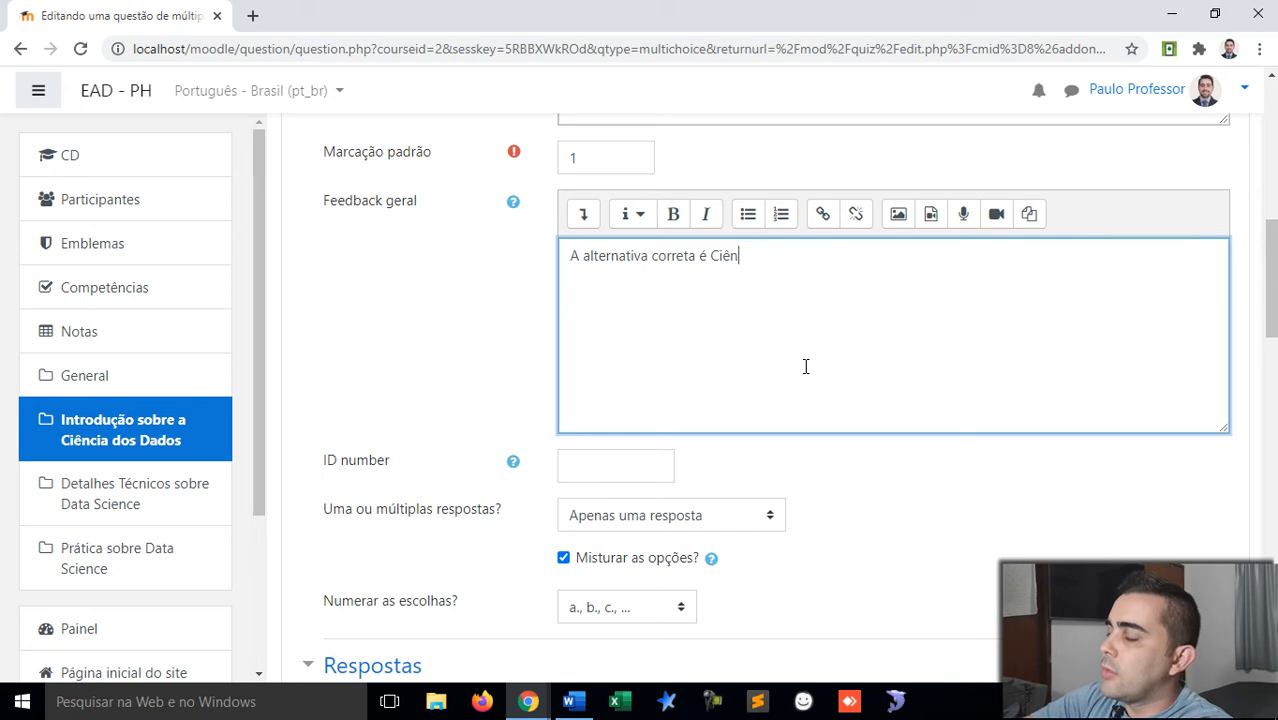
type("cia dos")
type("dos.")
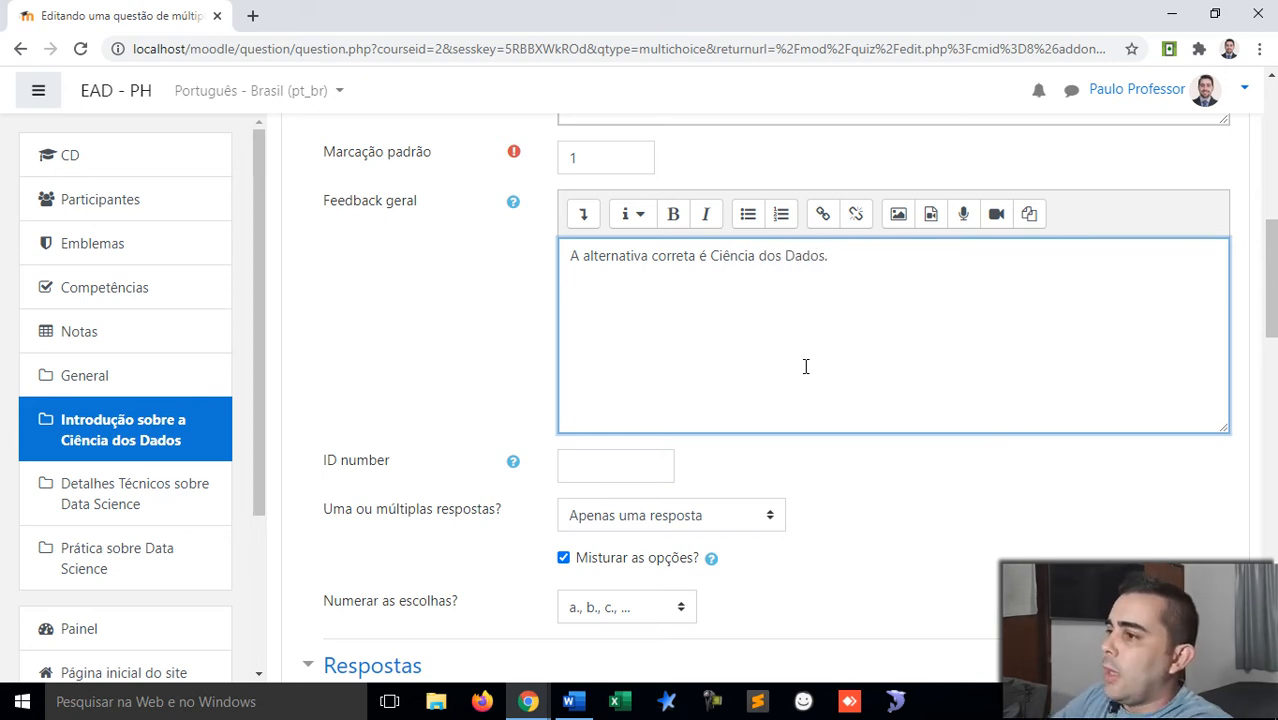
scroll(785, 375, "down", 3)
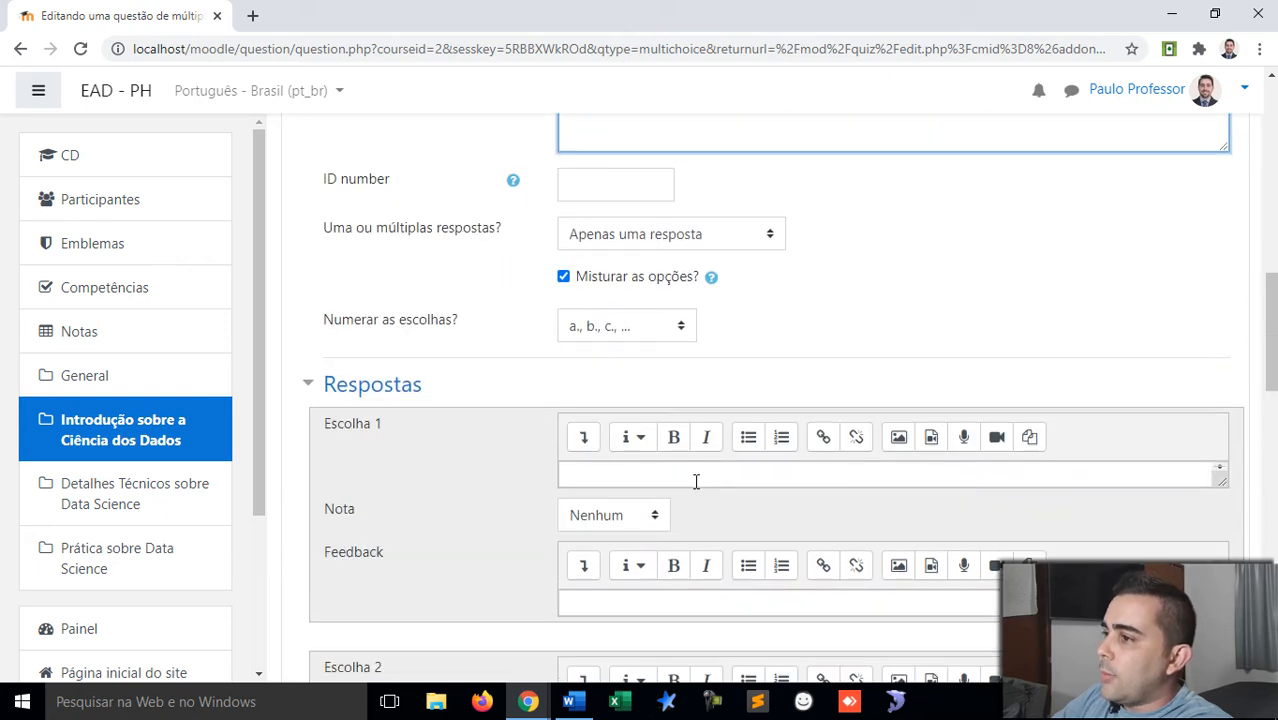
Step: Check the answers setting and keep it at one answer only
left_click(696, 479)
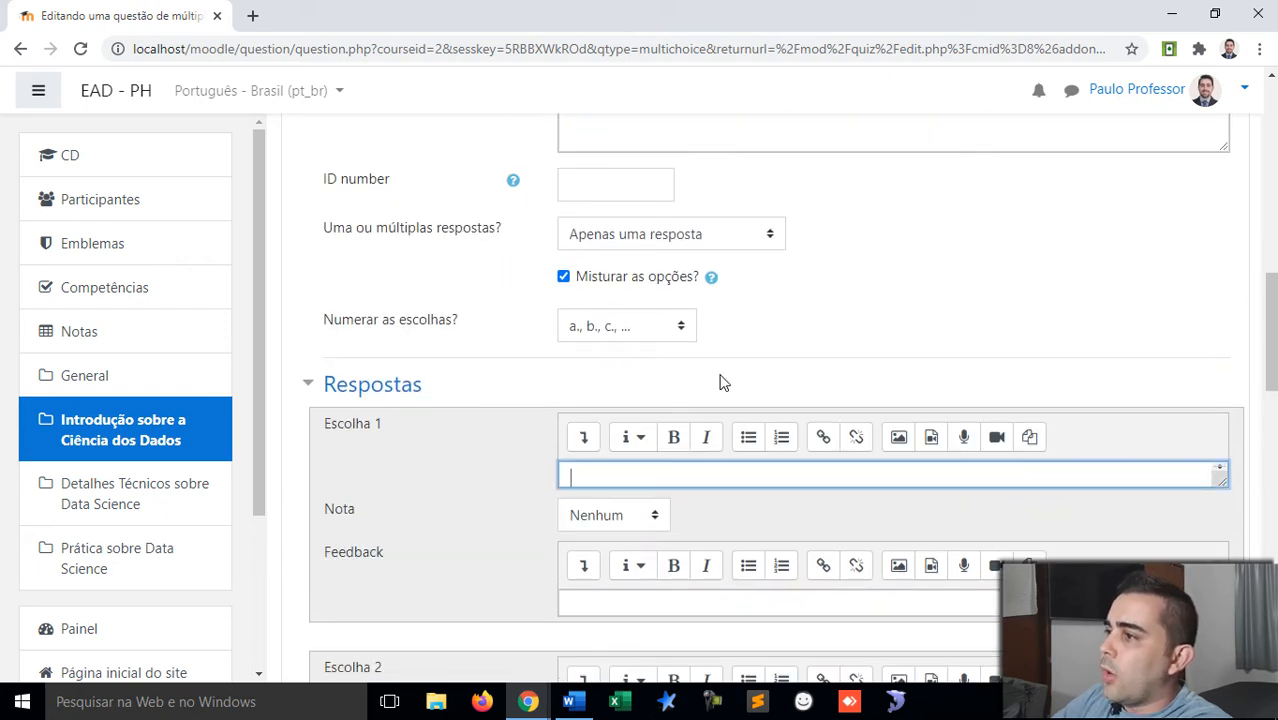
scroll(720, 381, "down", 1)
scroll(719, 379, "up", 1)
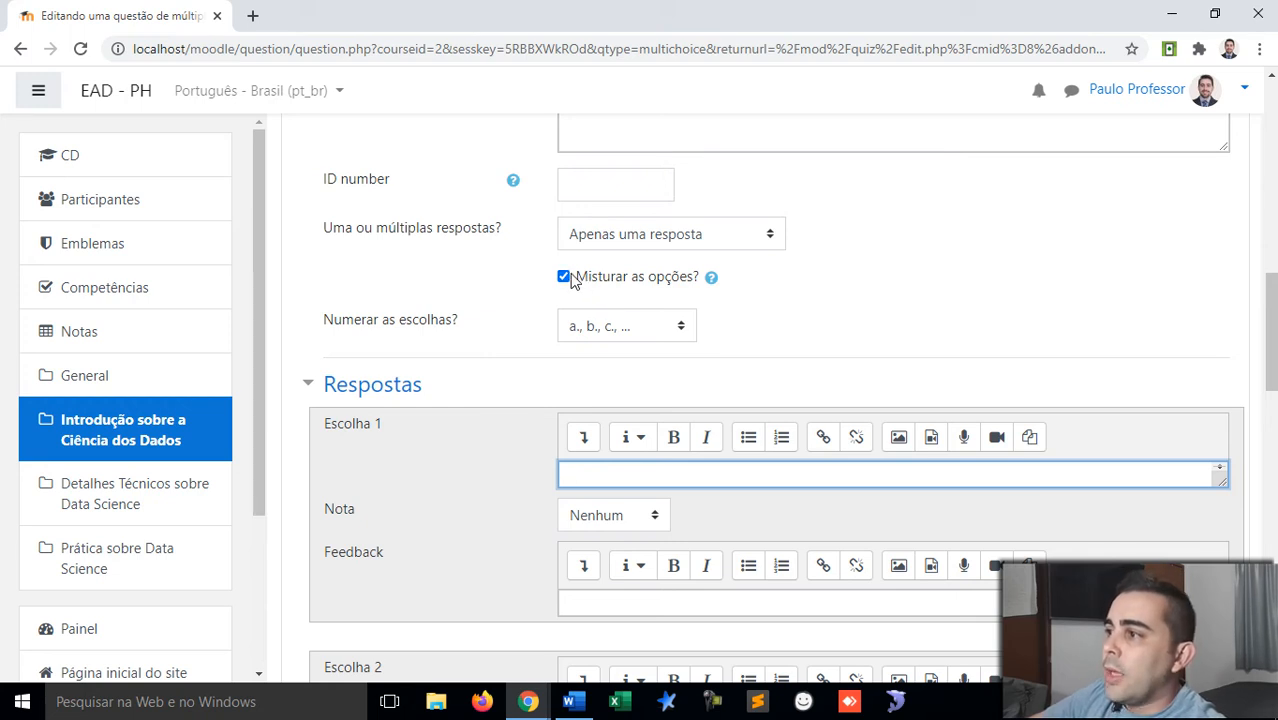
left_click(638, 245)
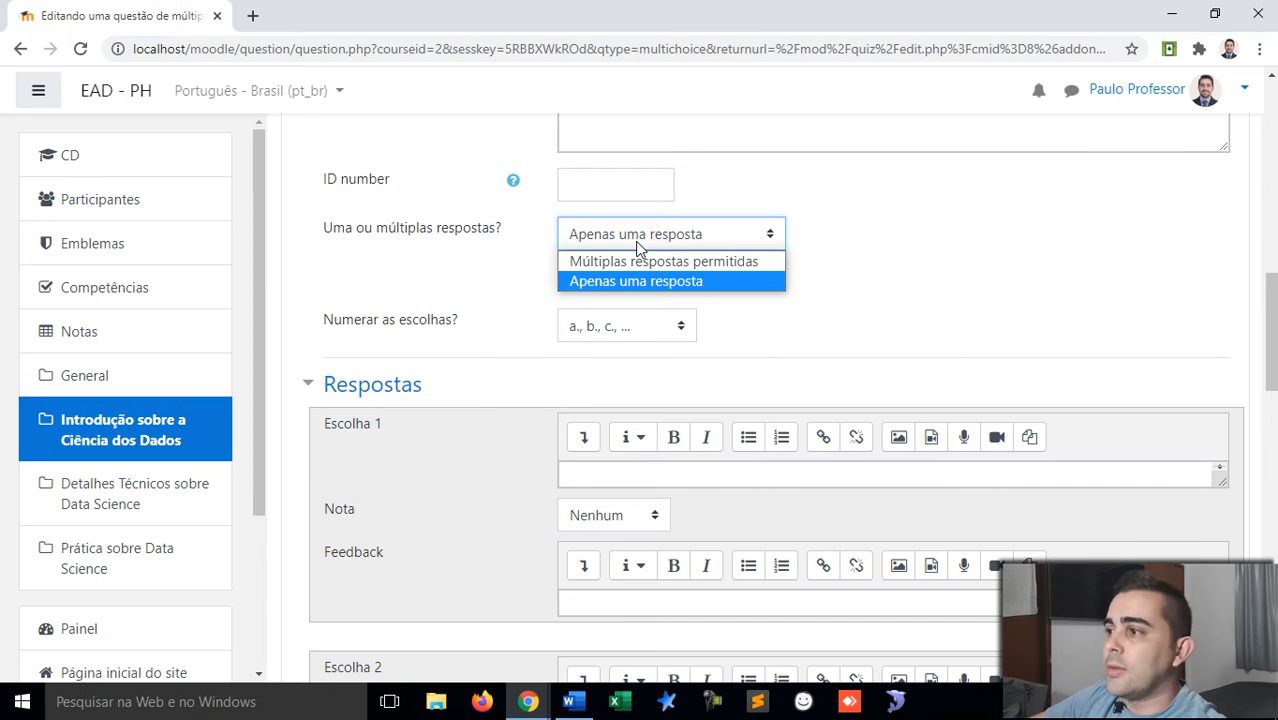
left_click(638, 245)
scroll(622, 318, "down", 1)
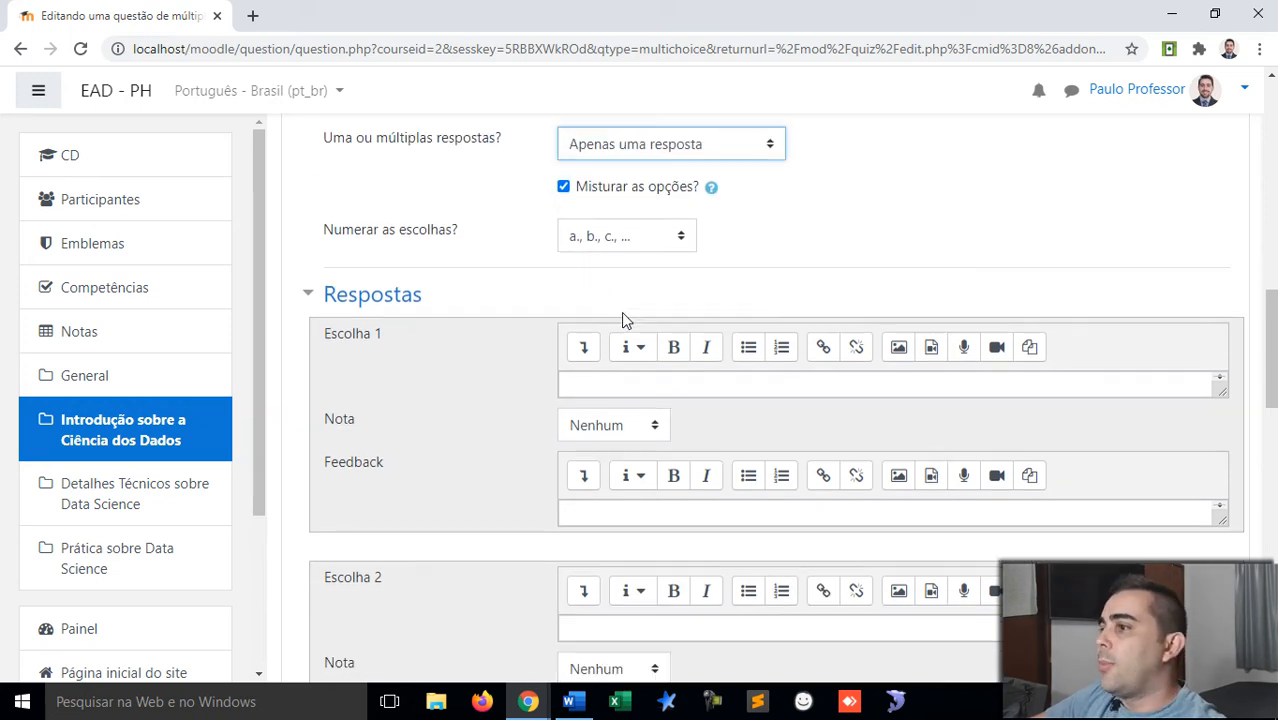
Step: Enter 'Ciência dos Dados' as Escolha 1 with a 100% grade
left_click(596, 379)
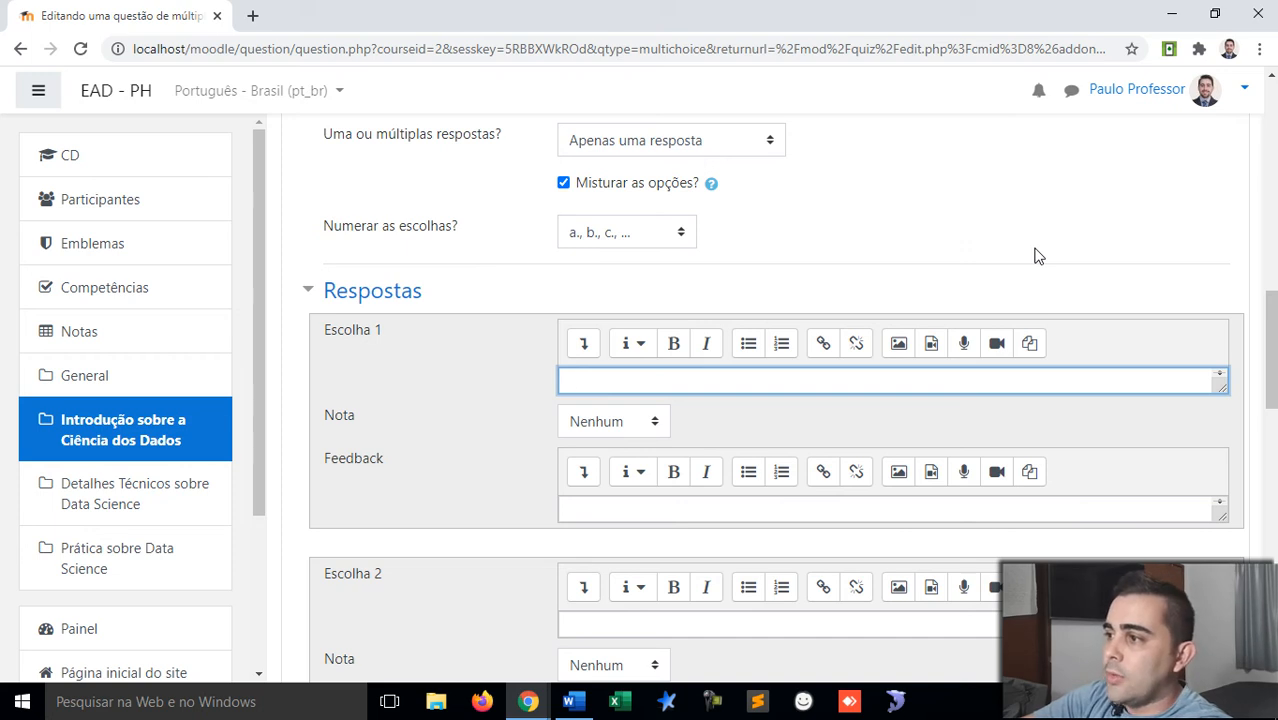
type("Ciênc")
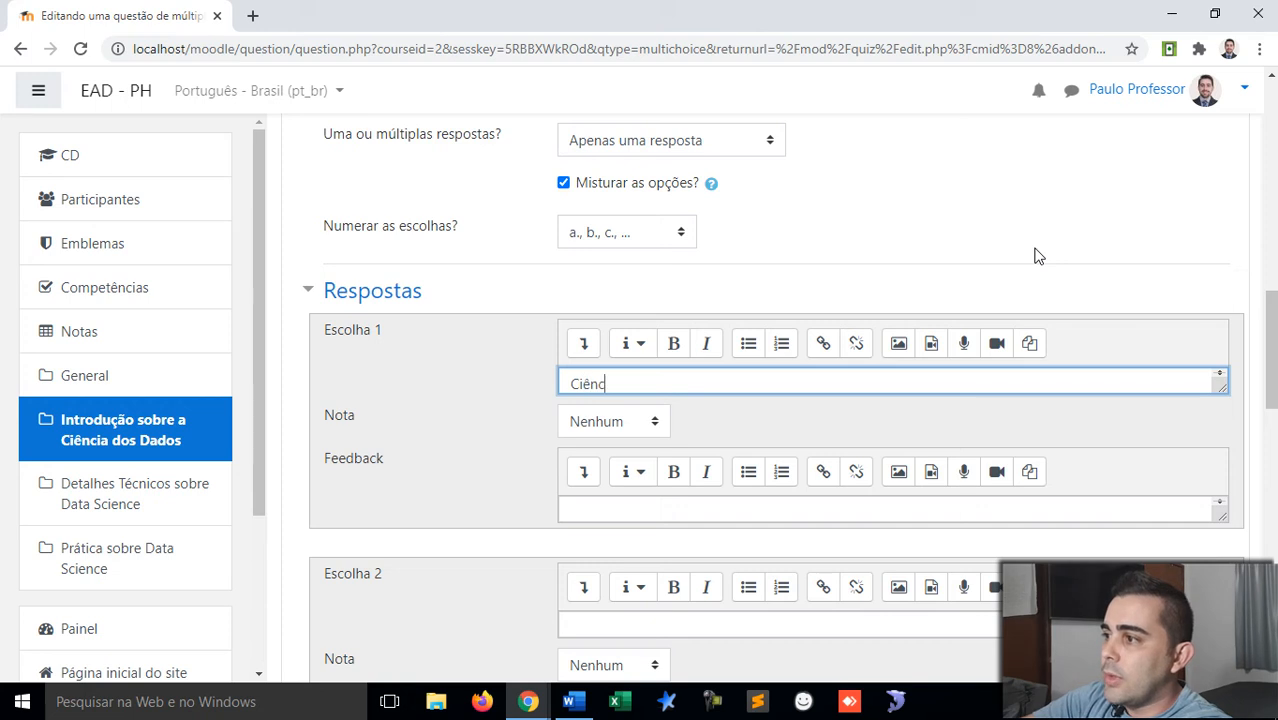
type("ia dos Dados")
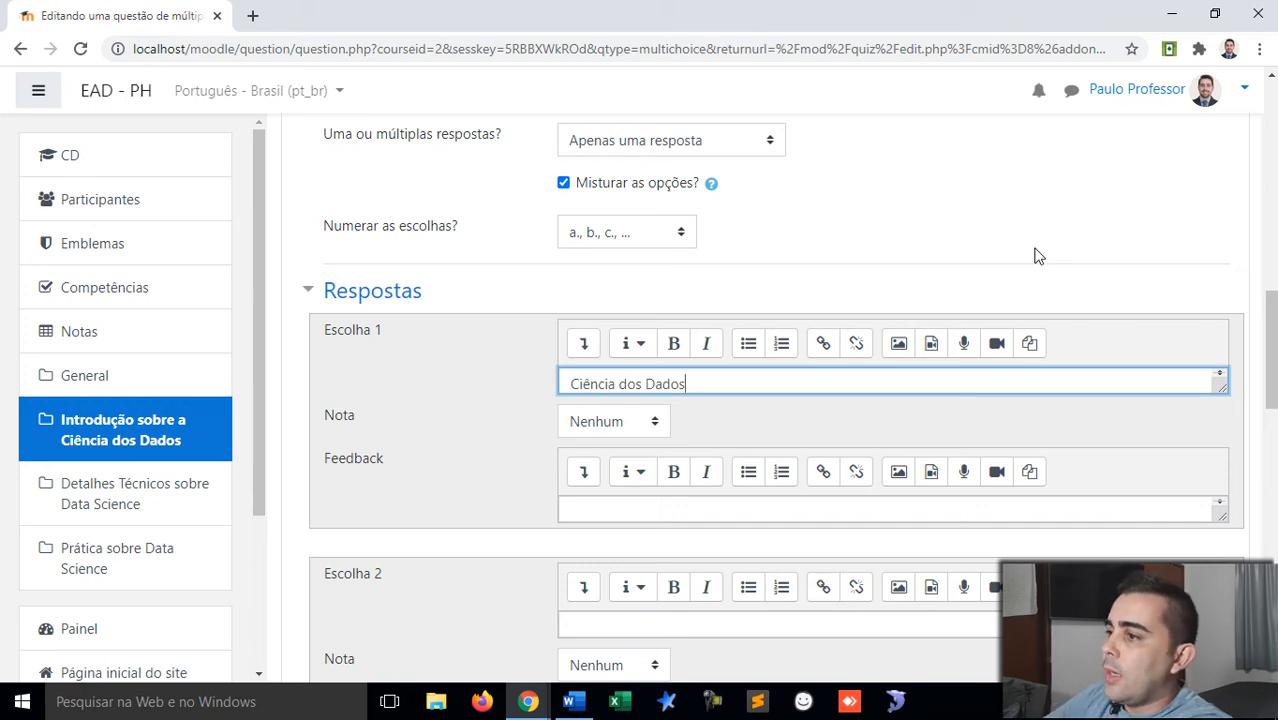
left_click(651, 428)
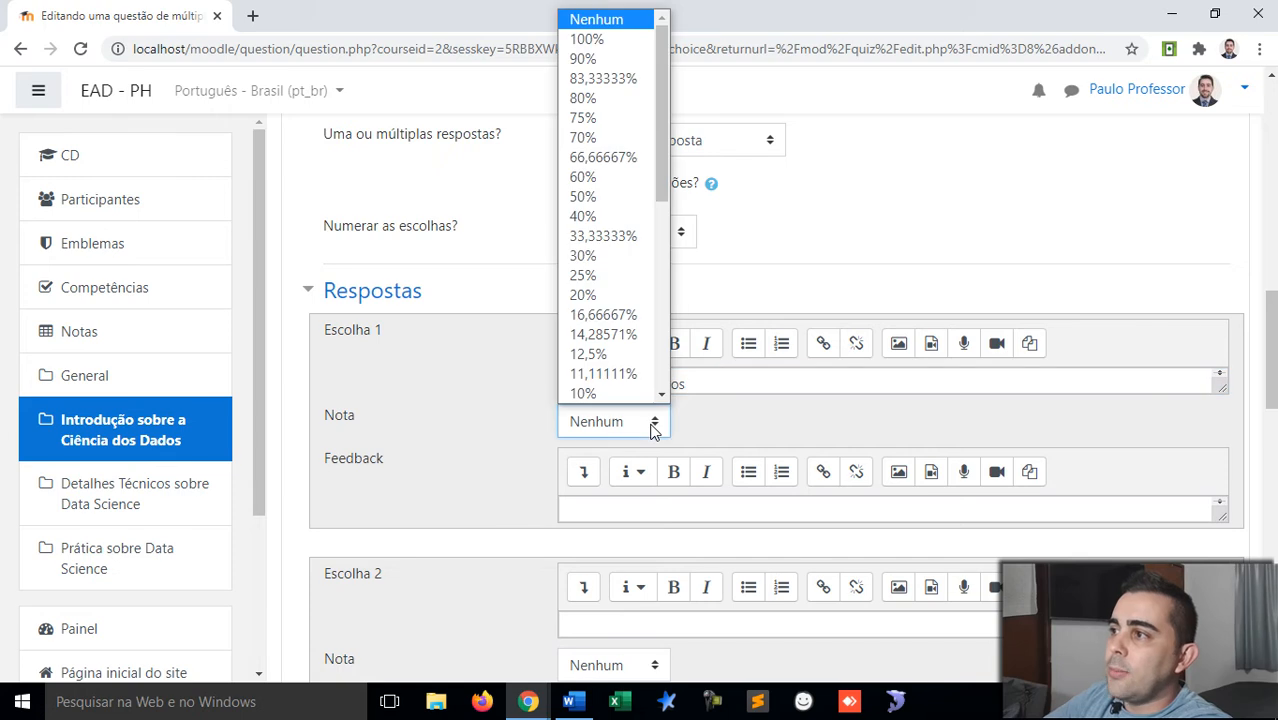
left_click(588, 40)
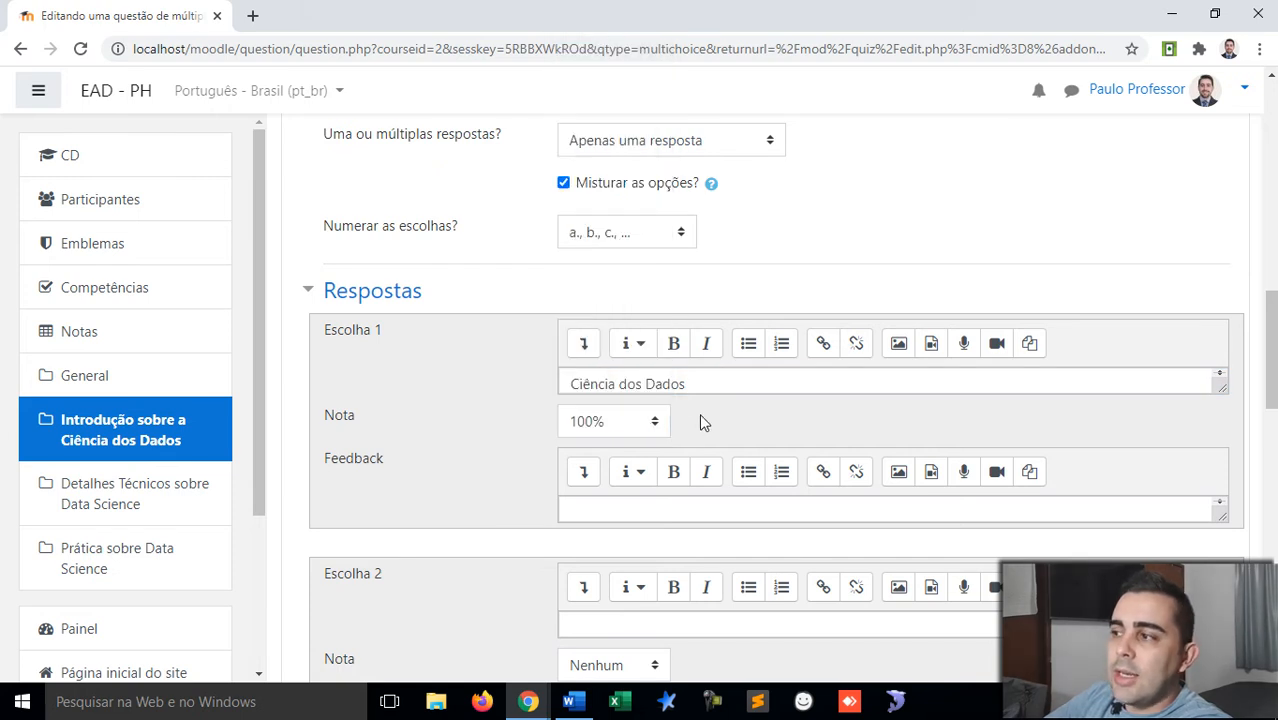
left_click(704, 380)
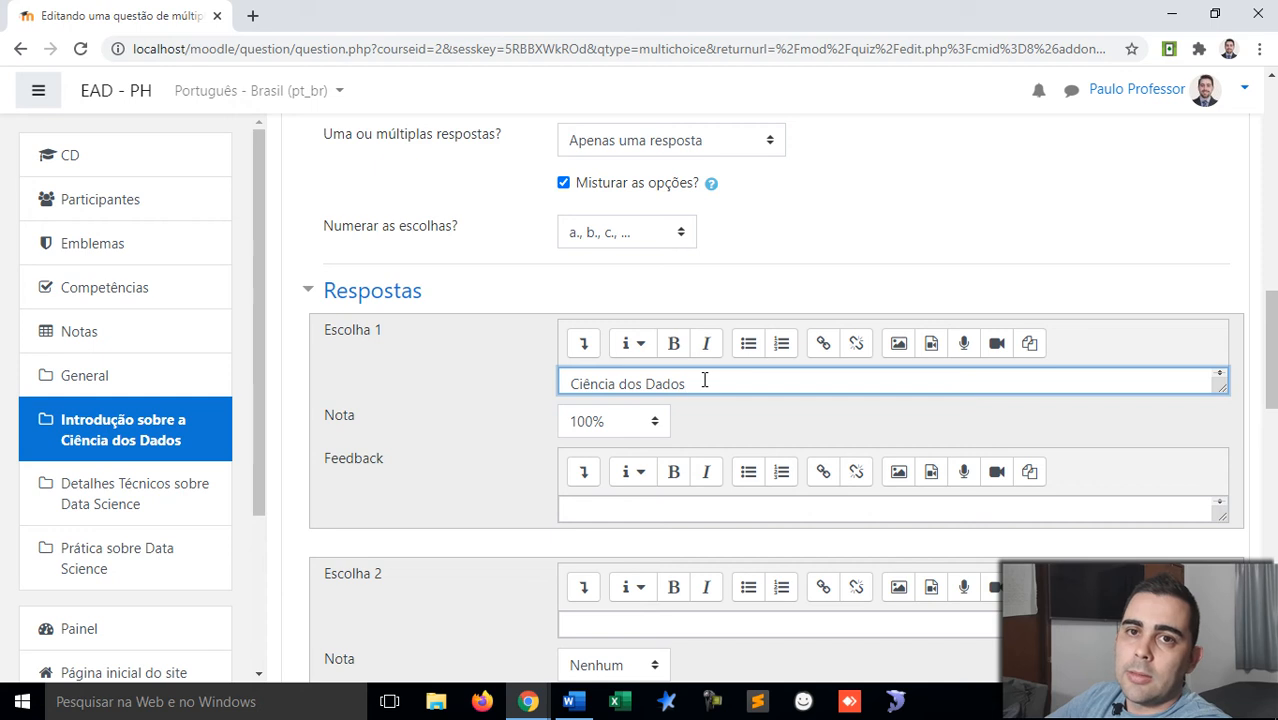
key("ctrl+a")
key("ctrl+x")
key("ctrl+v")
Step: Give choice 1 the feedback 'Sua resposta está correta!' and select that text for reuse
left_click(658, 505)
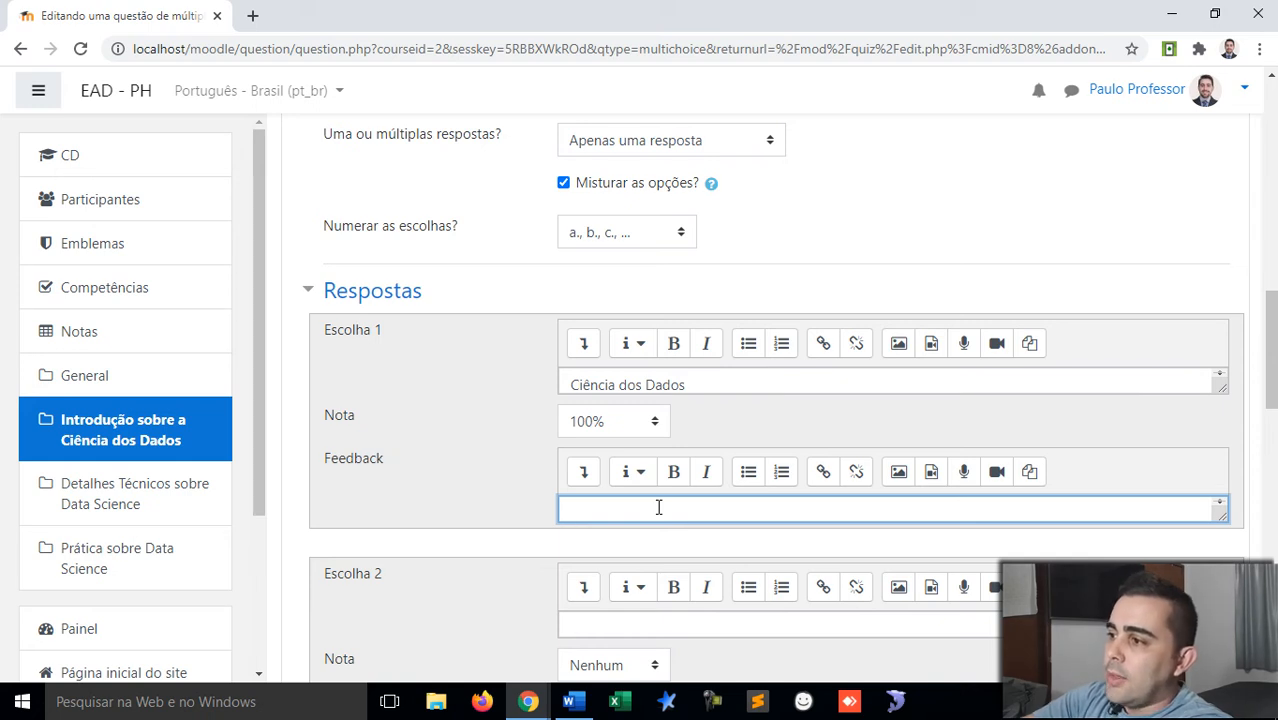
type("Sua respos")
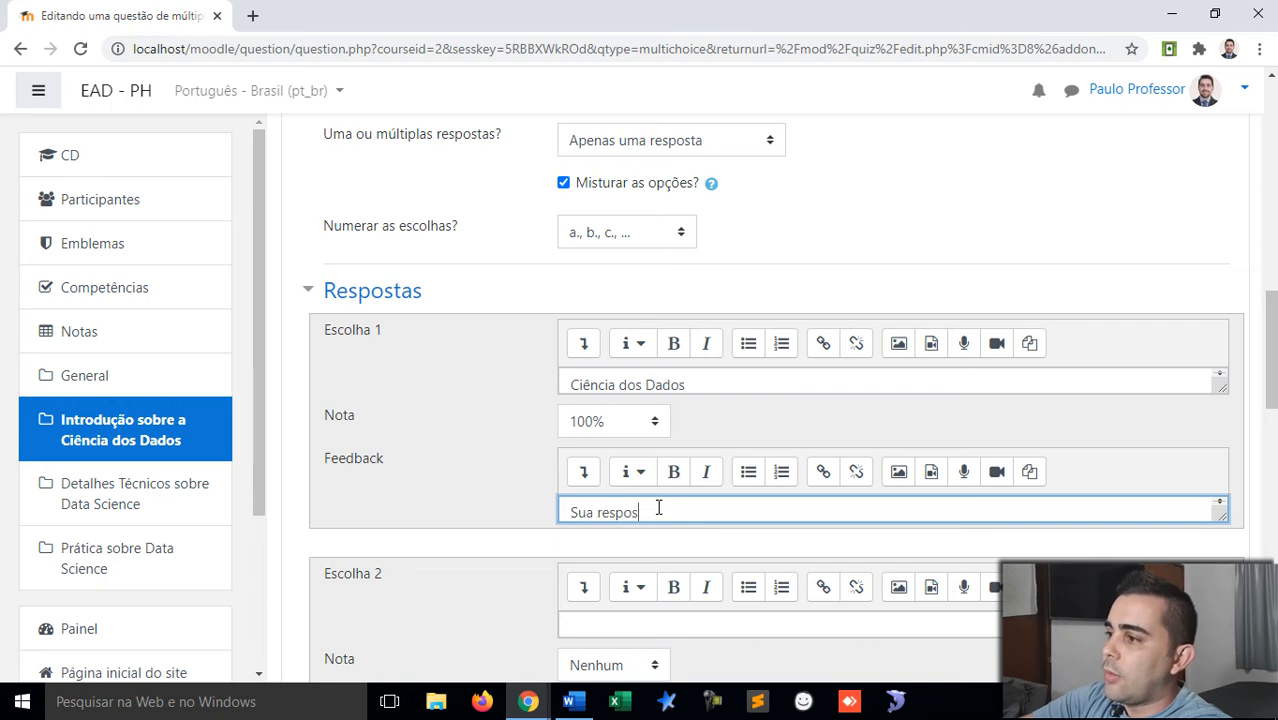
type("ta está correta!")
scroll(659, 507, "down", 1)
scroll(659, 508, "up", 1)
left_click_drag(741, 512, 533, 514)
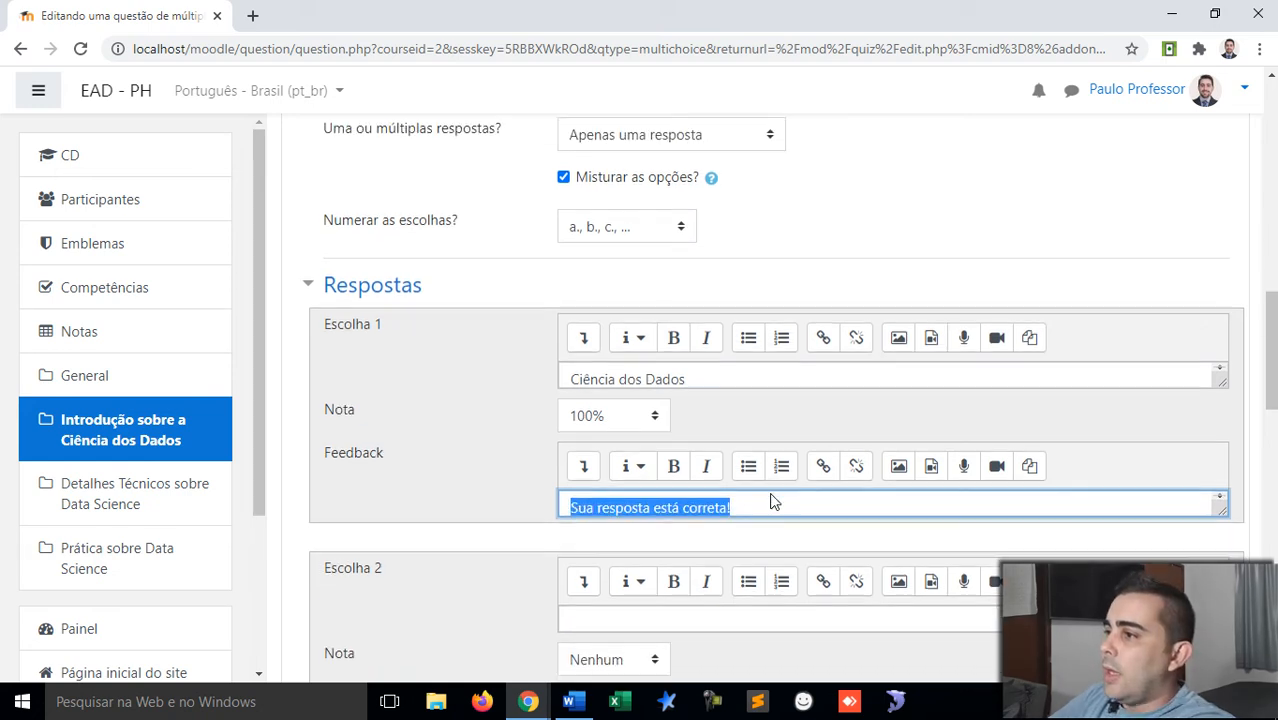
scroll(770, 499, "down", 3)
Step: Enter 'Ciência dos Materiais' as choice 2, leaving it ungraded
left_click(638, 345)
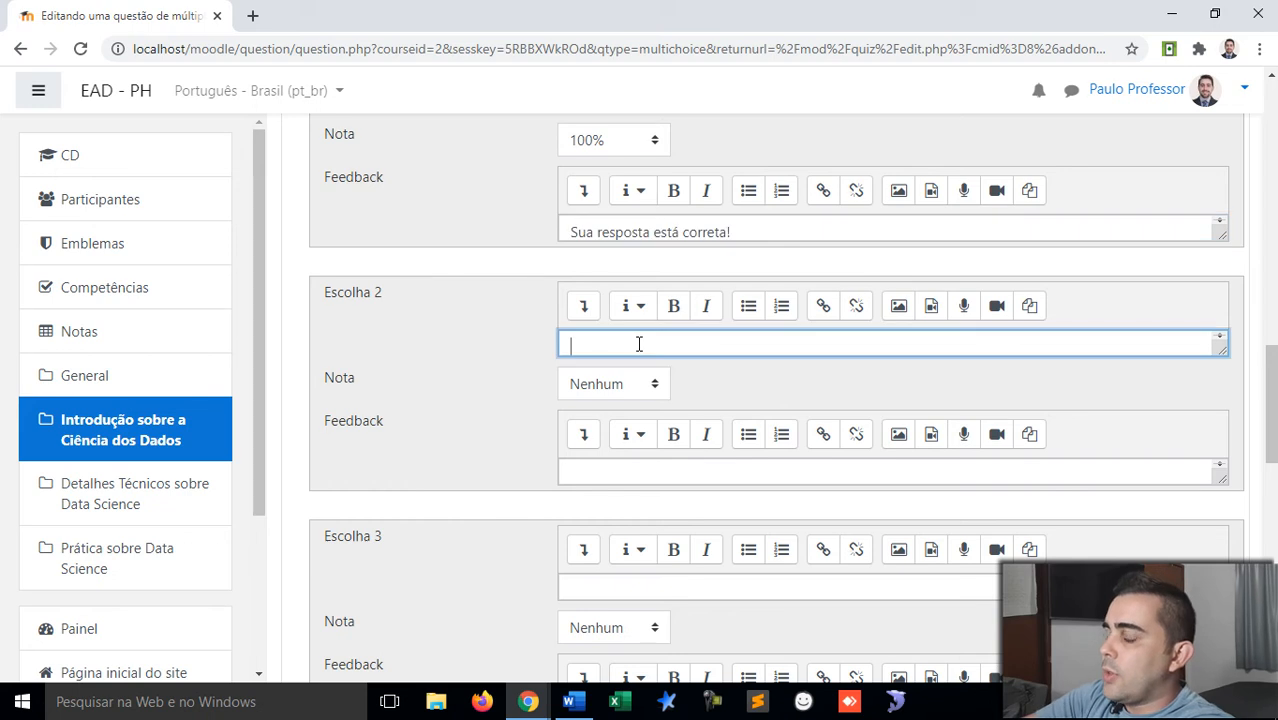
type("Cie")
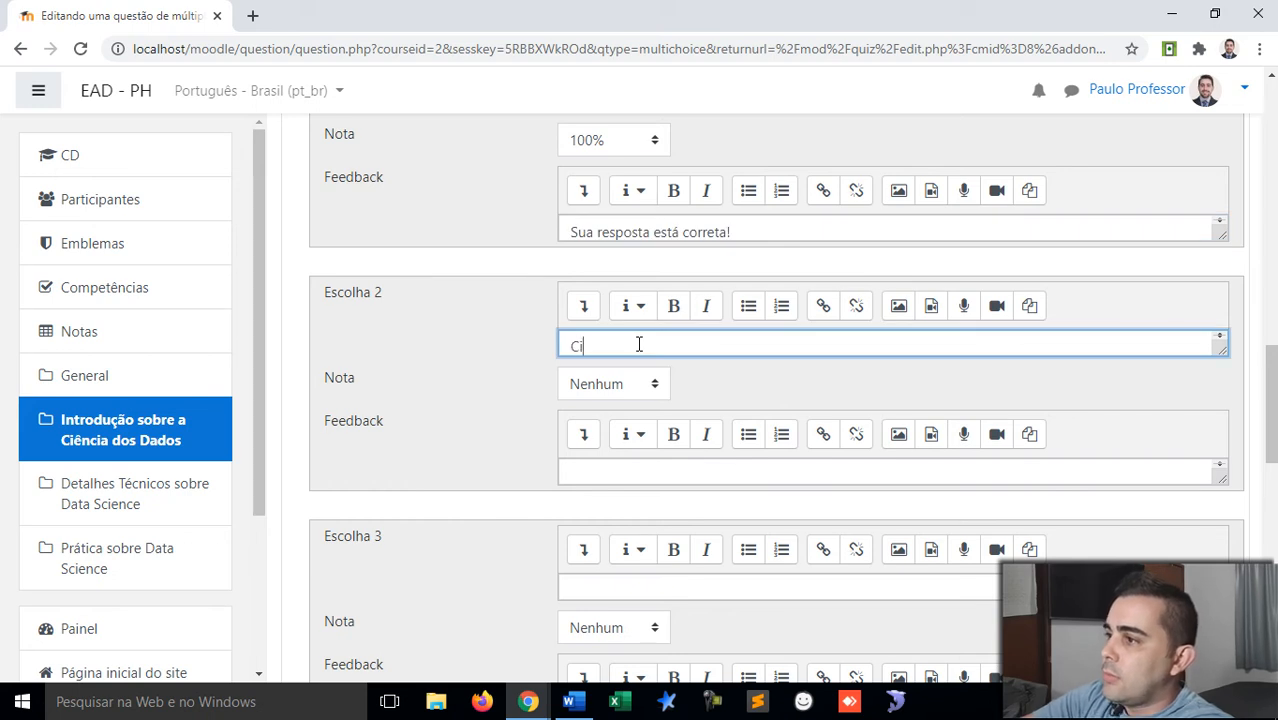
key("BackSpace")
key("BackSpace")
type("iência dos")
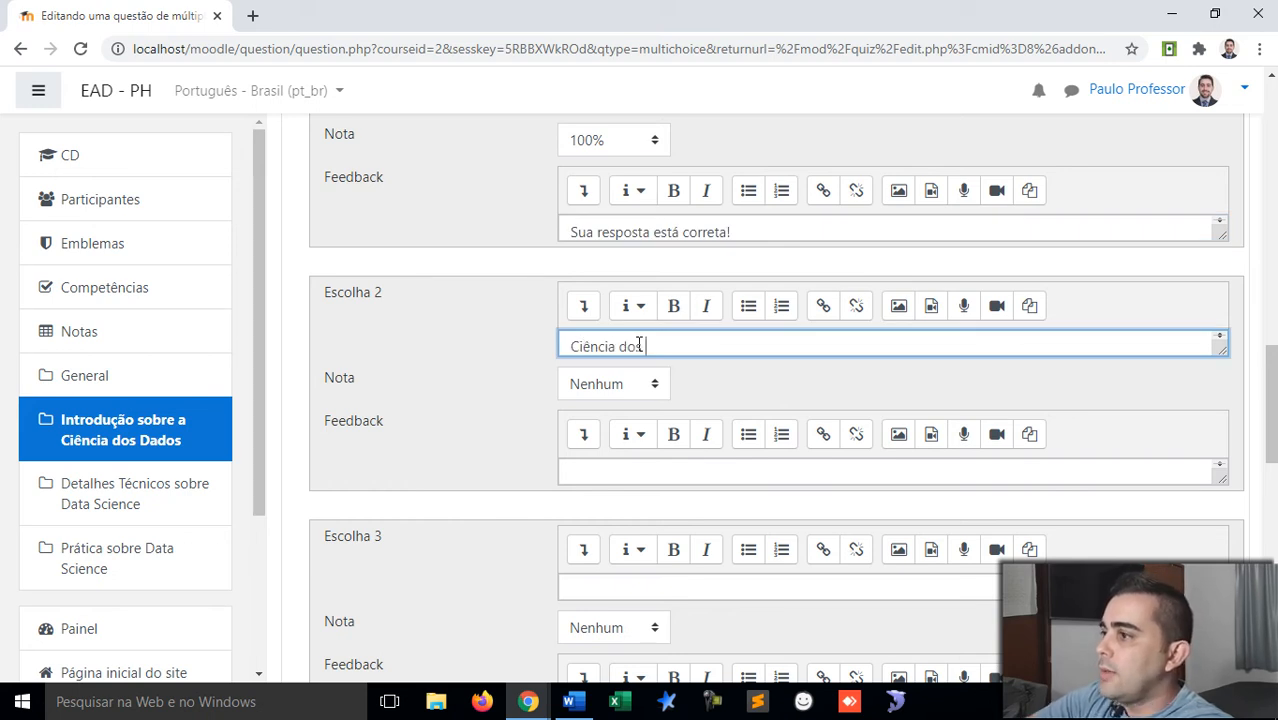
type(" Materiais")
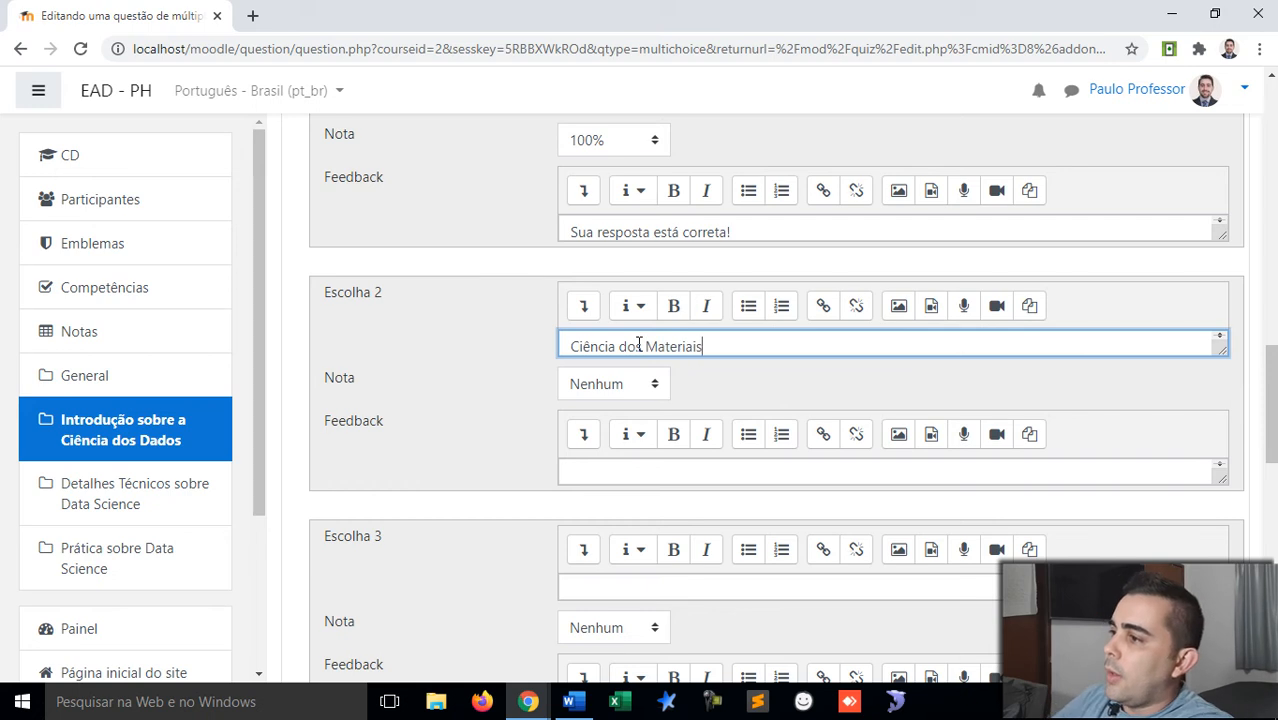
key("ctrl+a")
key("BackSpace")
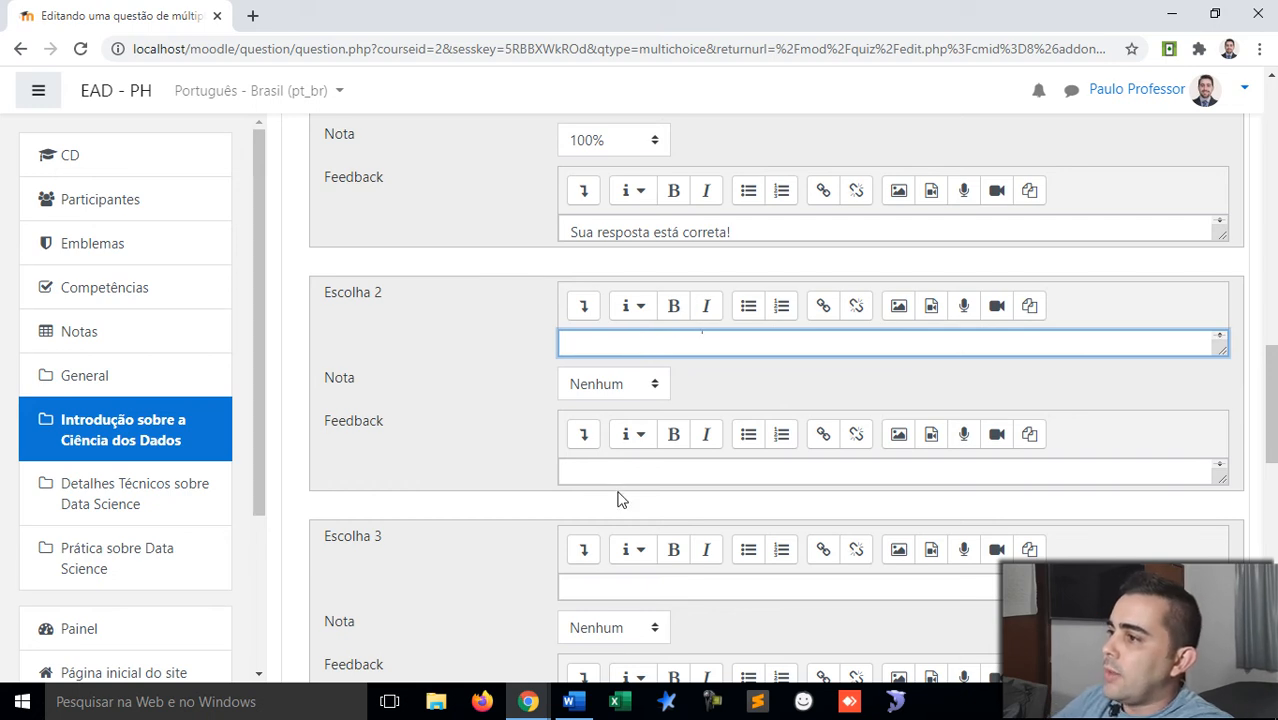
left_click(622, 389)
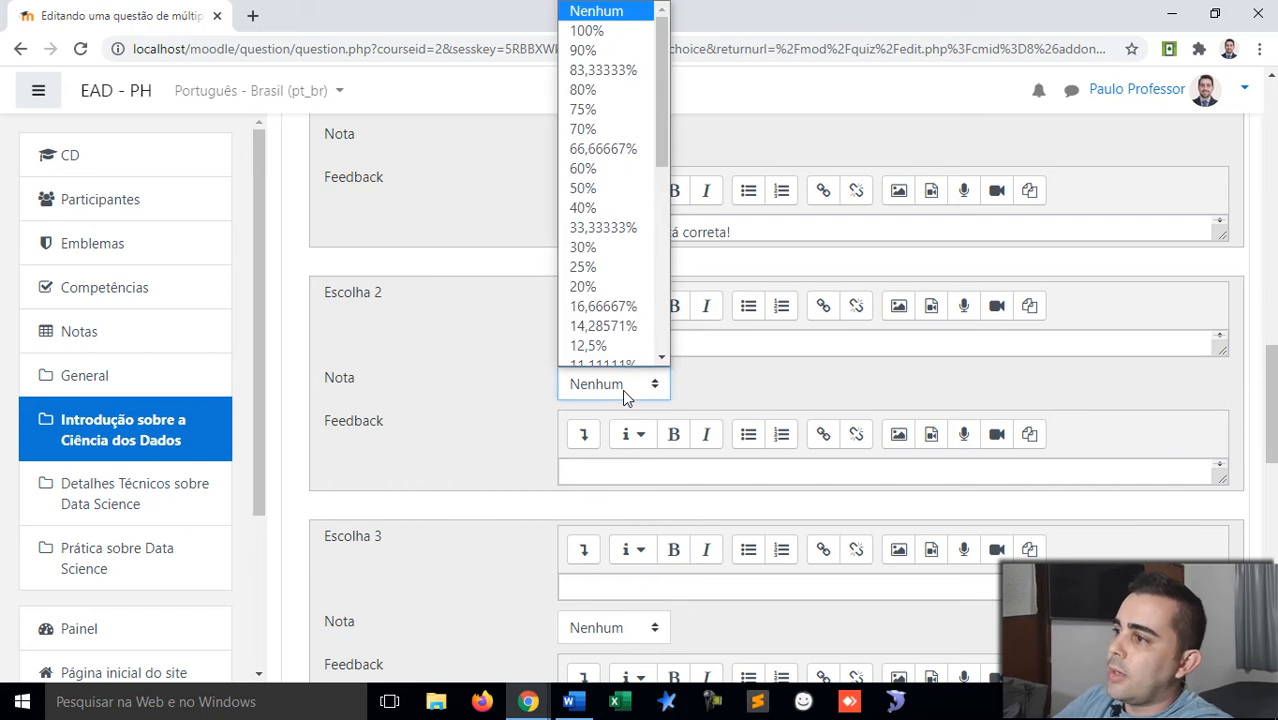
scroll(625, 340, "down", 4)
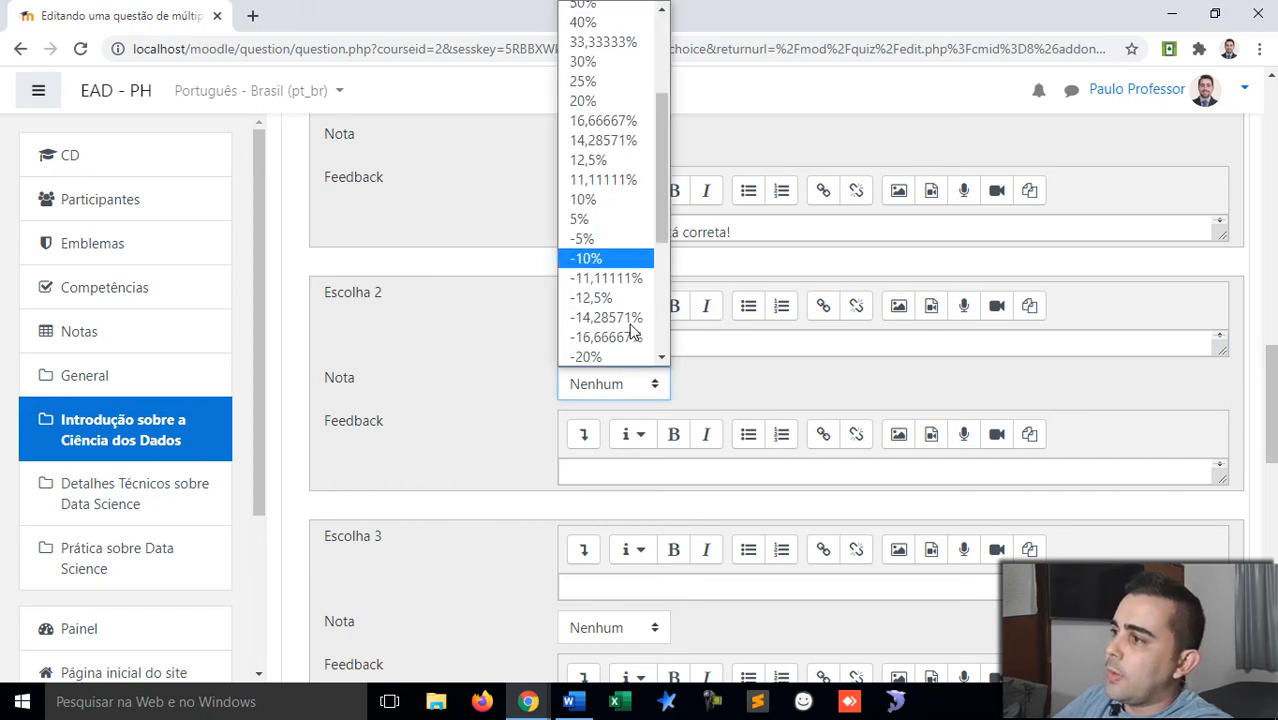
scroll(602, 234, "up", 4)
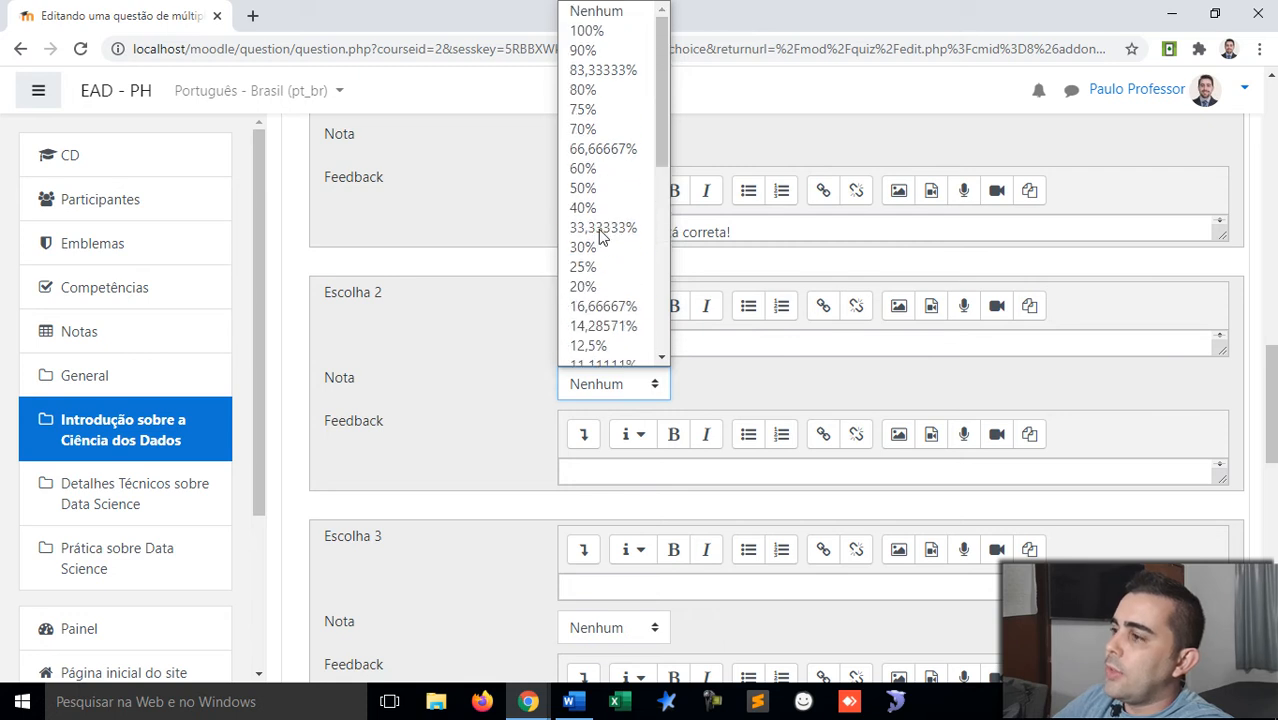
left_click(620, 12)
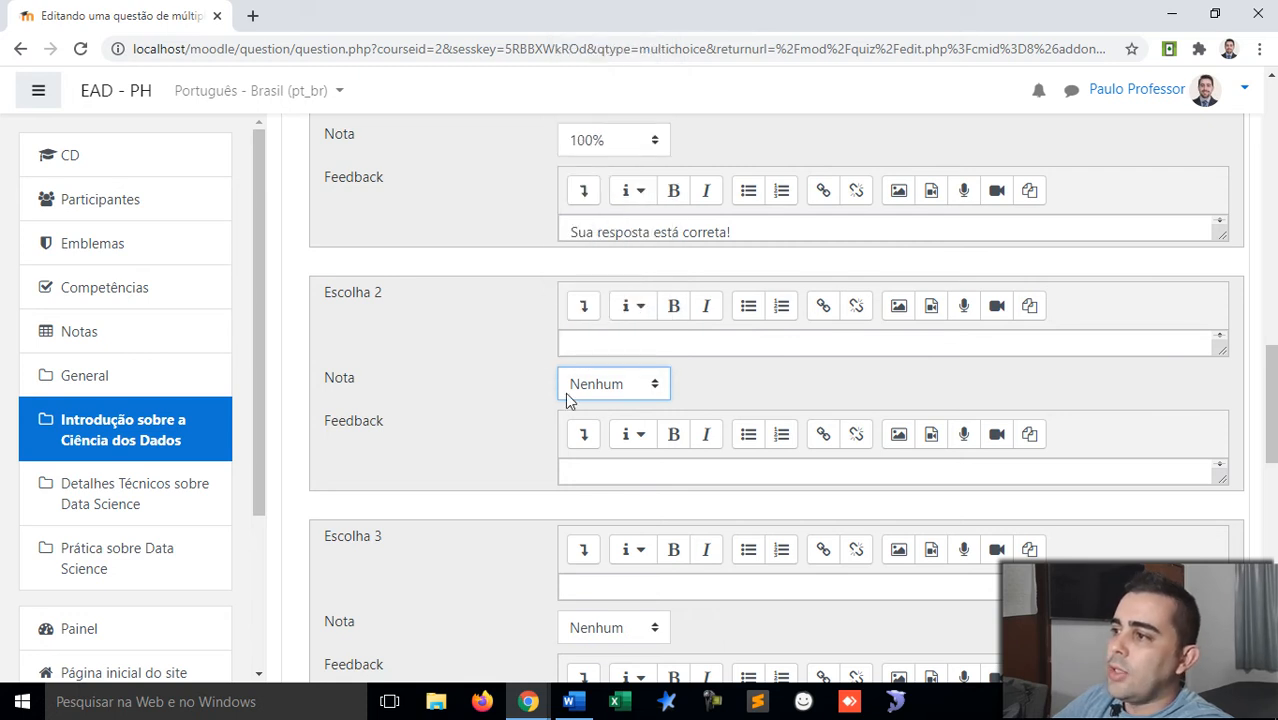
left_click(590, 340)
key("ctrl+v")
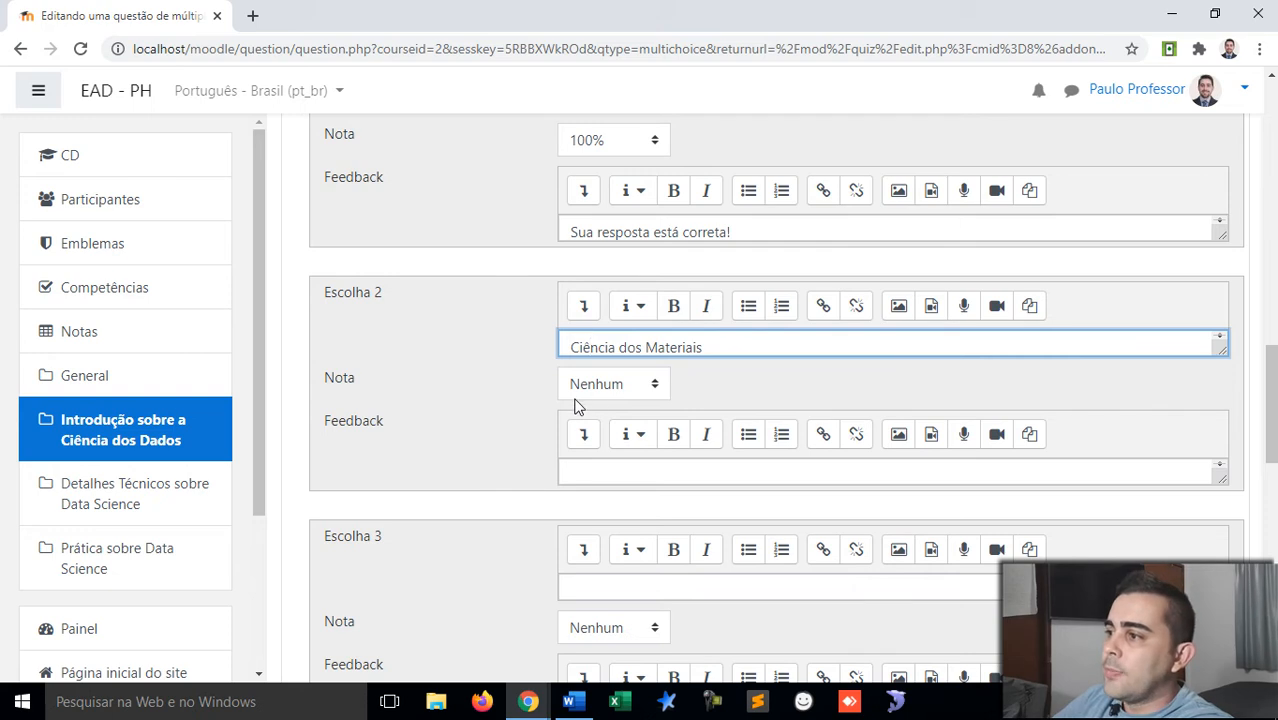
Step: Give choice 2 the feedback 'Sua resposta está incorreta!'
scroll(496, 440, "down", 1)
left_click(582, 380)
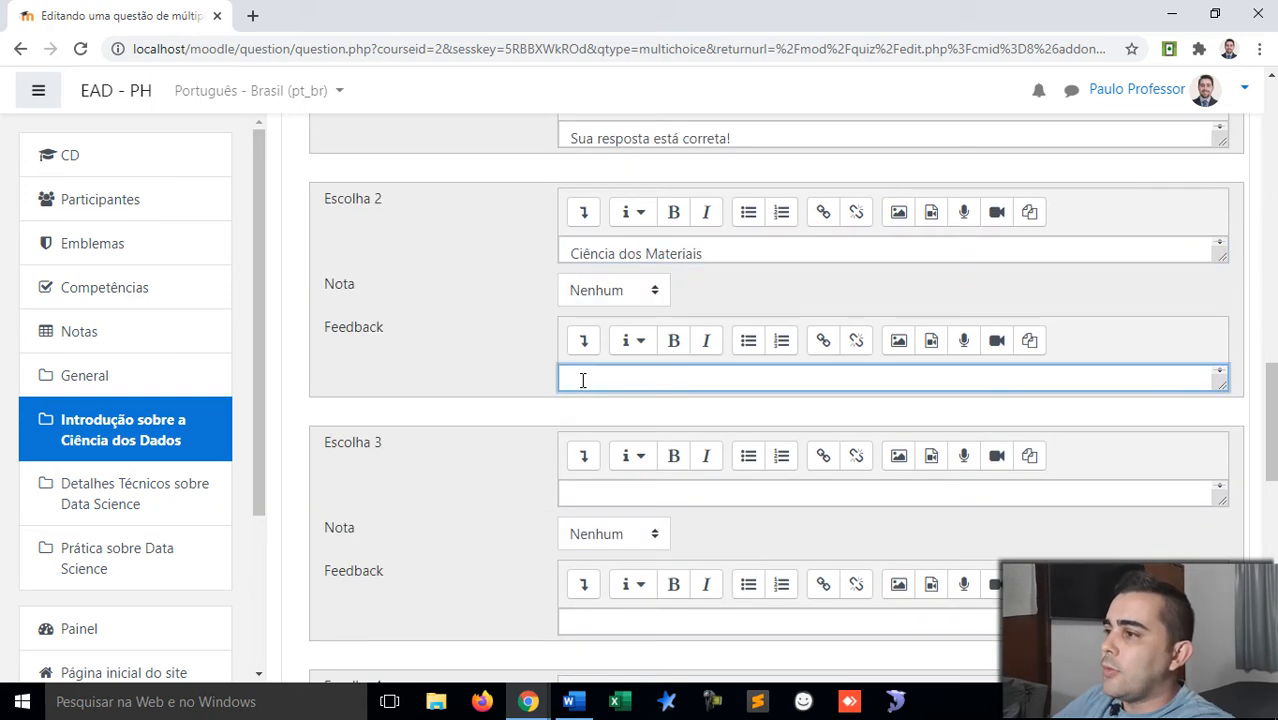
key("ctrl+v")
left_click(686, 382)
type("in")
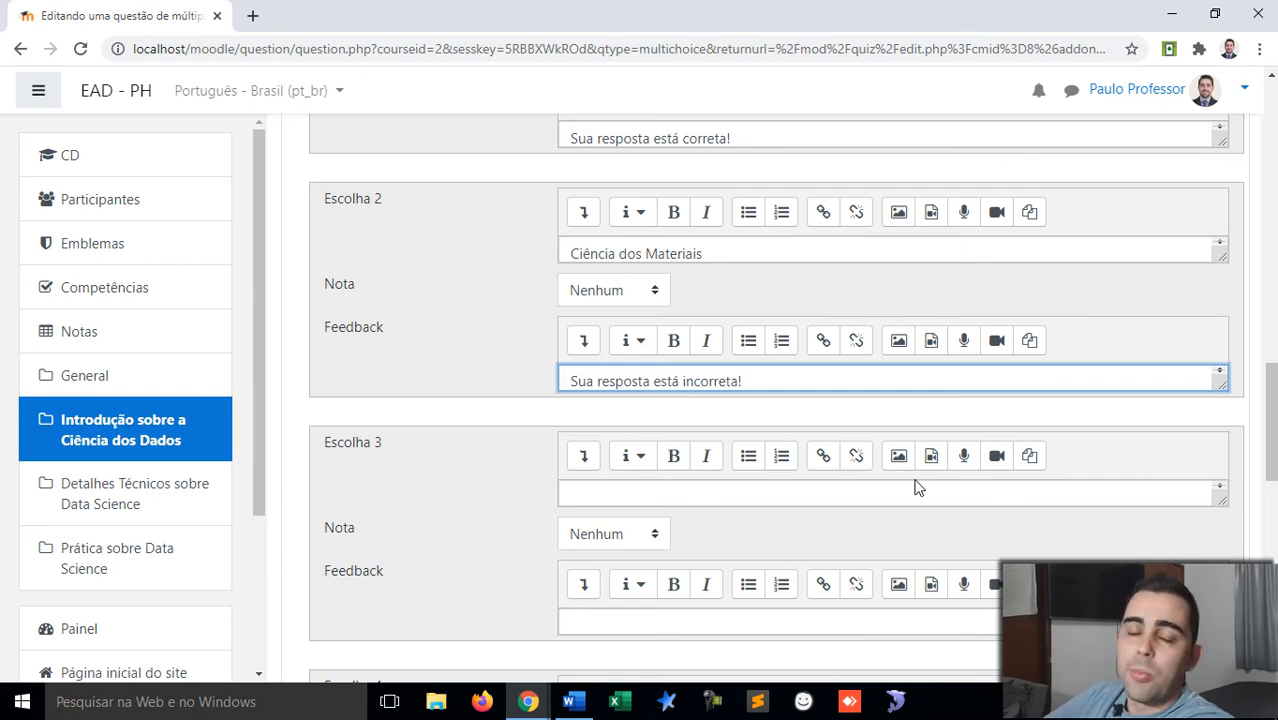
left_click(773, 376)
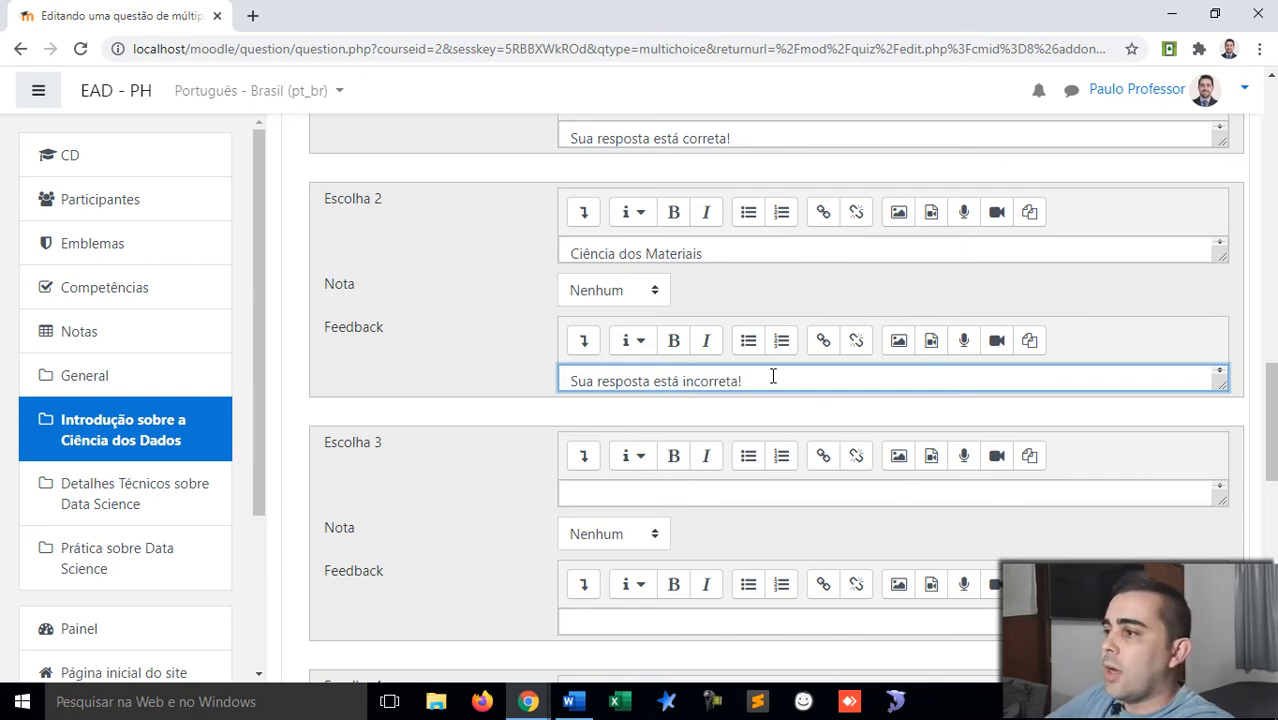
Step: Enter 'Ciência da Computação' as choice 3 with feedback 'Sua resposta está incorreta!'
left_click(707, 494)
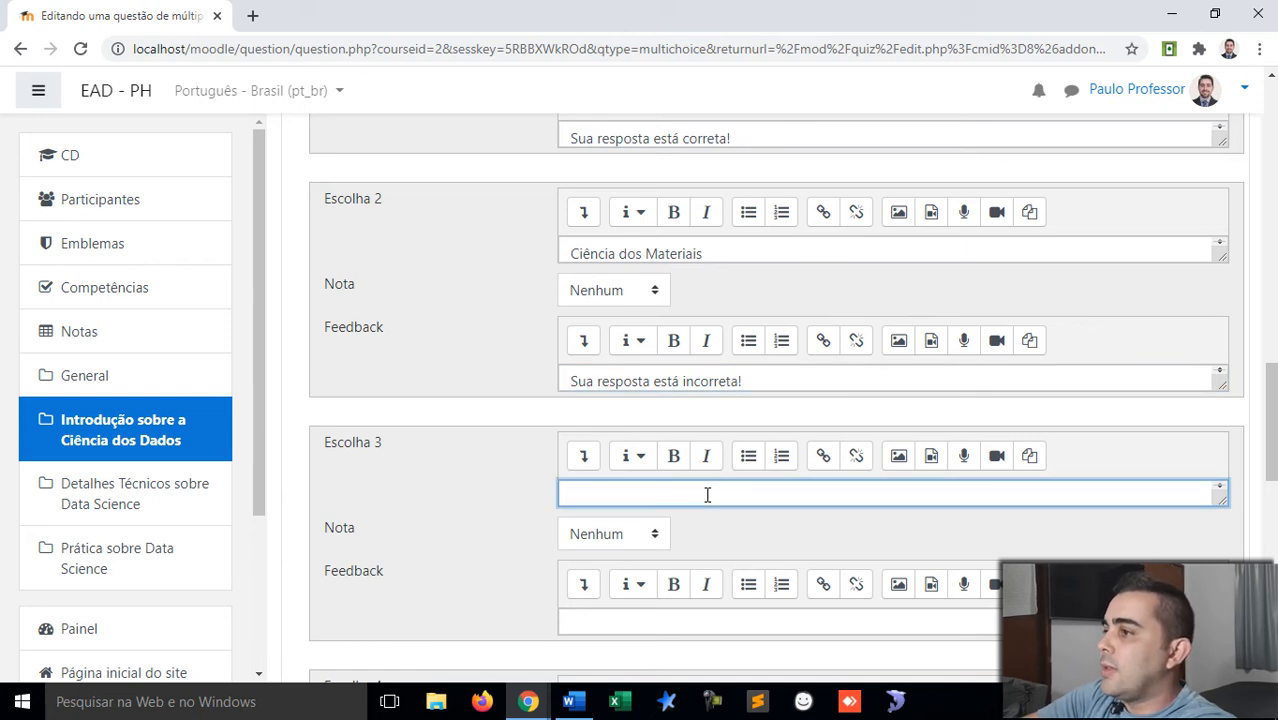
type("Cência da Co")
key("BackSpace")
key("BackSpace")
key("BackSpace")
key("BackSpace")
key("BackSpace")
key("BackSpace")
key("BackSpace")
key("BackSpace")
key("BackSpace")
key("BackSpace")
key("BackSpace")
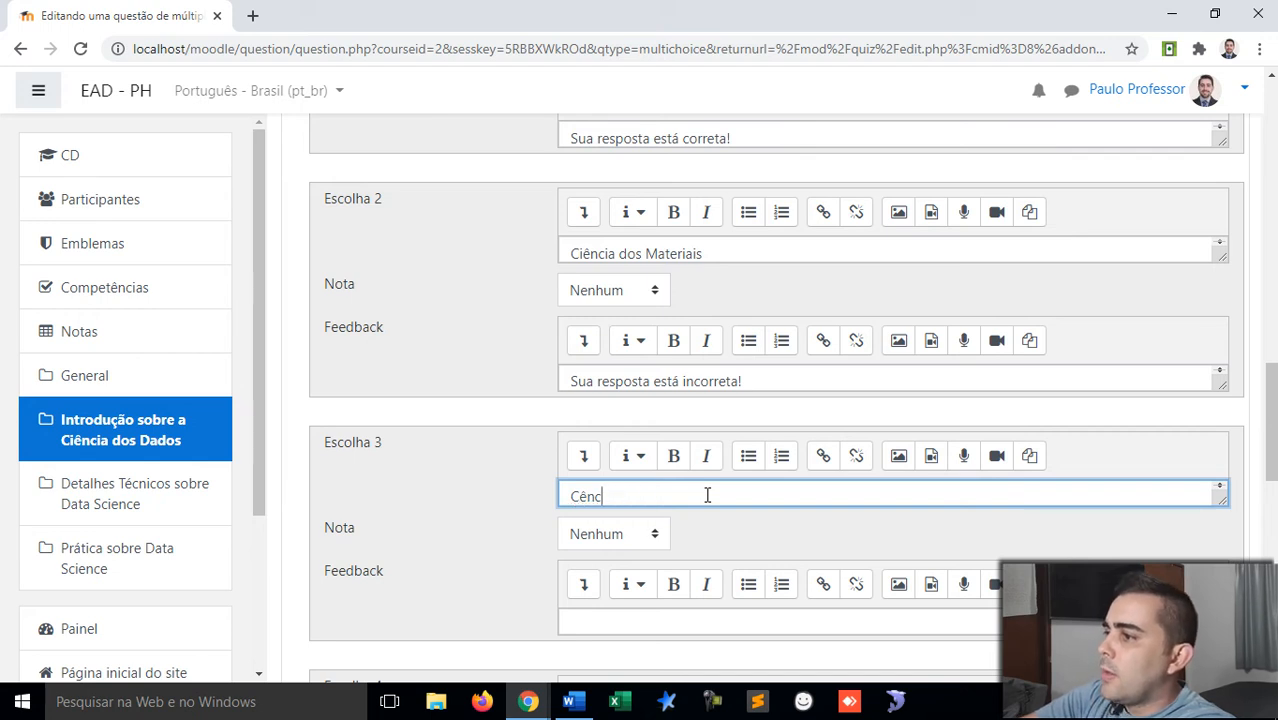
type("iência da ")
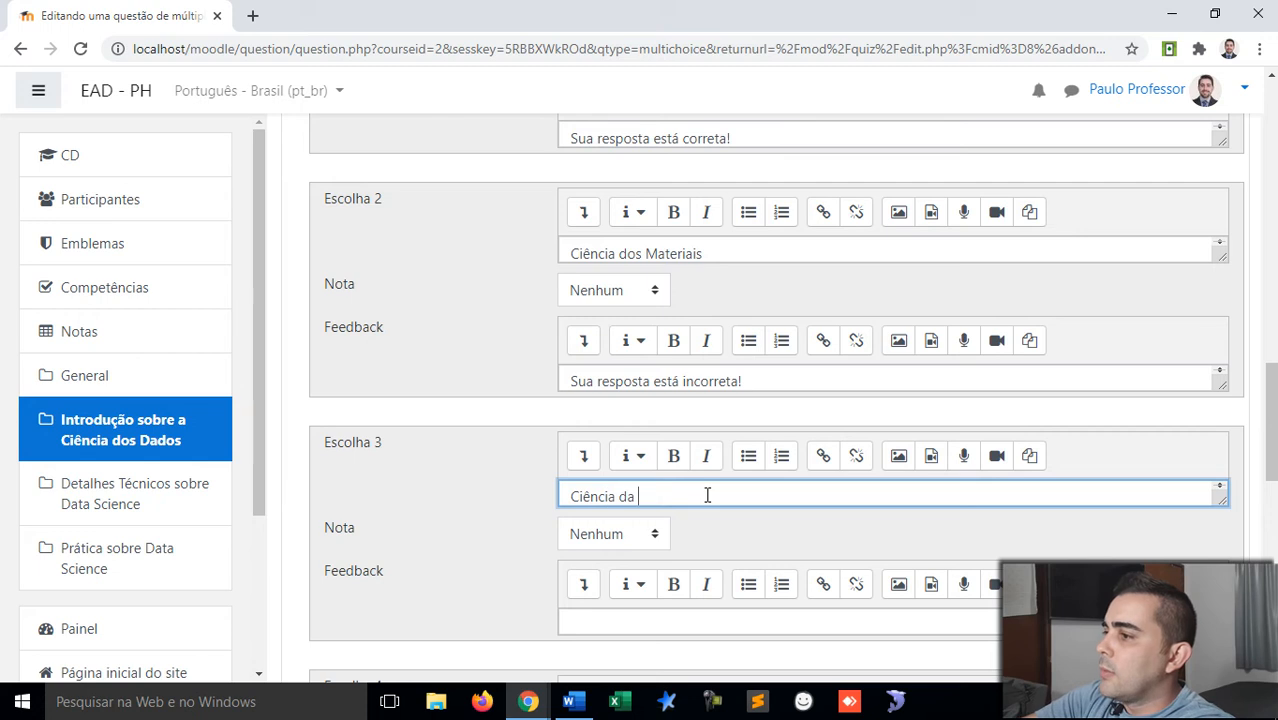
type("Computação")
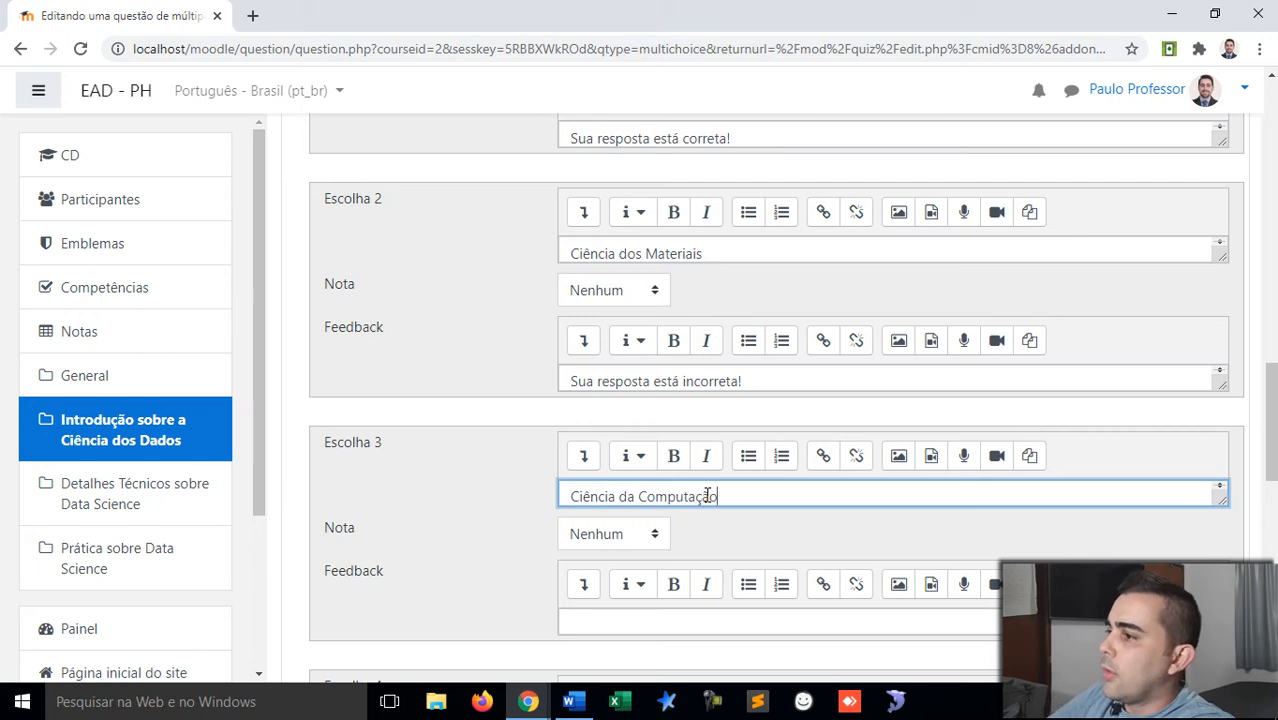
scroll(707, 496, "down", 1)
left_click(653, 528)
key("ctrl+v")
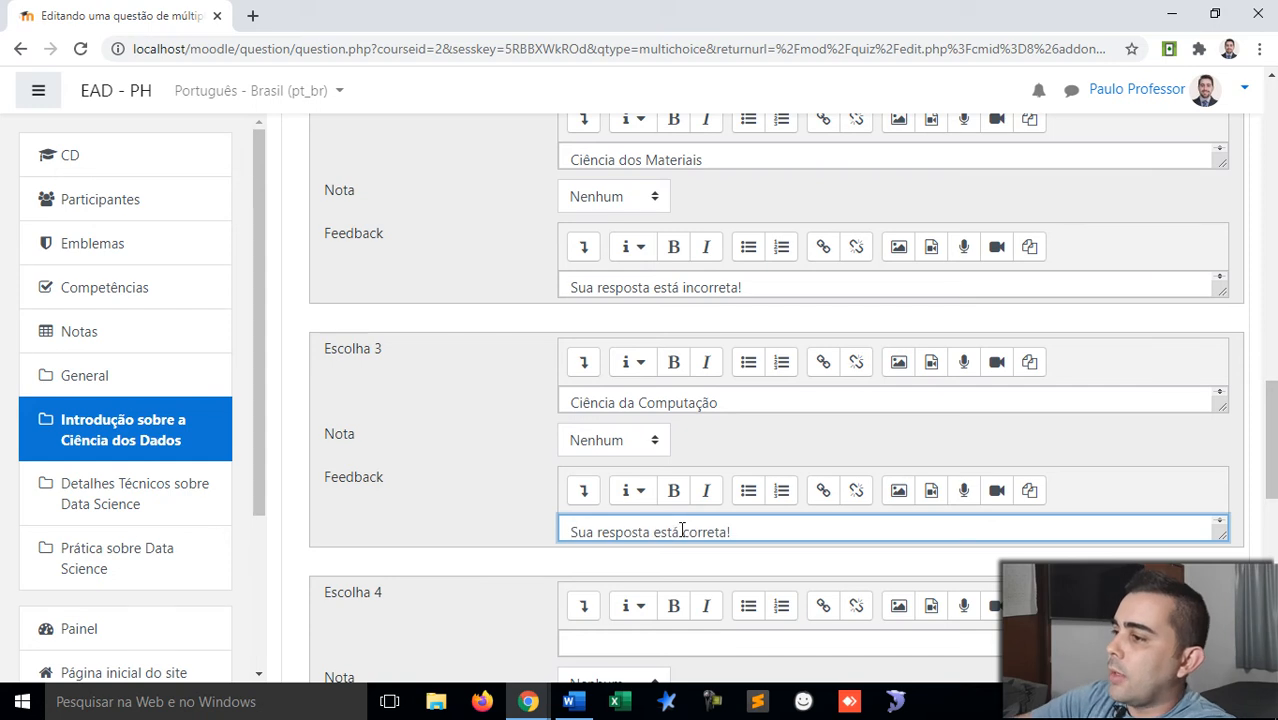
type("in")
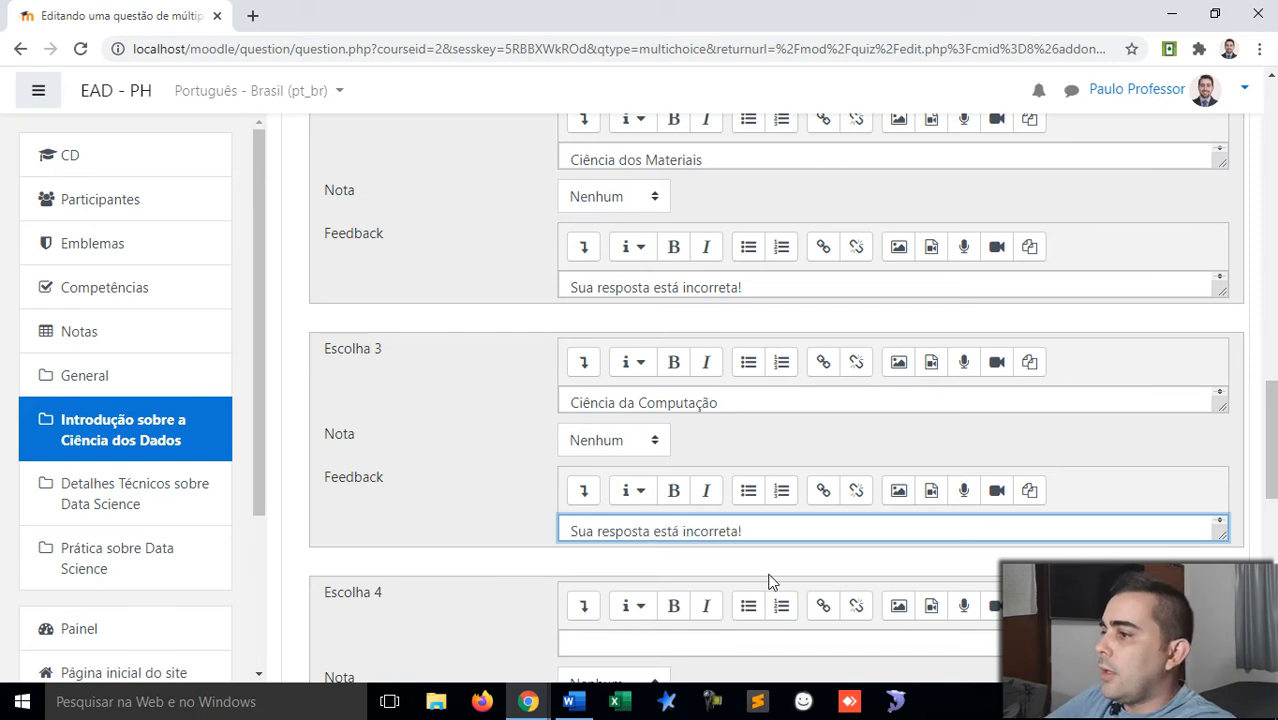
scroll(770, 581, "down", 2)
Step: Enter 'Ciências Biológicas' as choice 4 and paste the feedback sentence into its feedback box
left_click(601, 483)
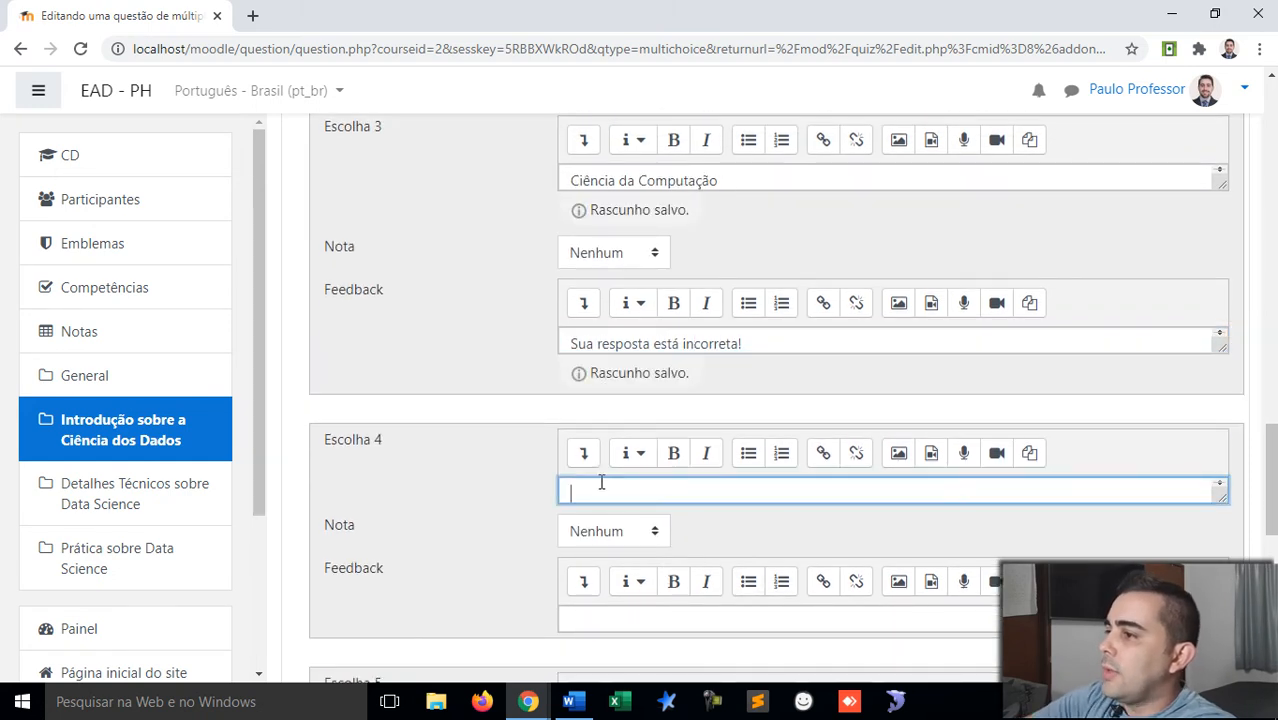
type("Ciência")
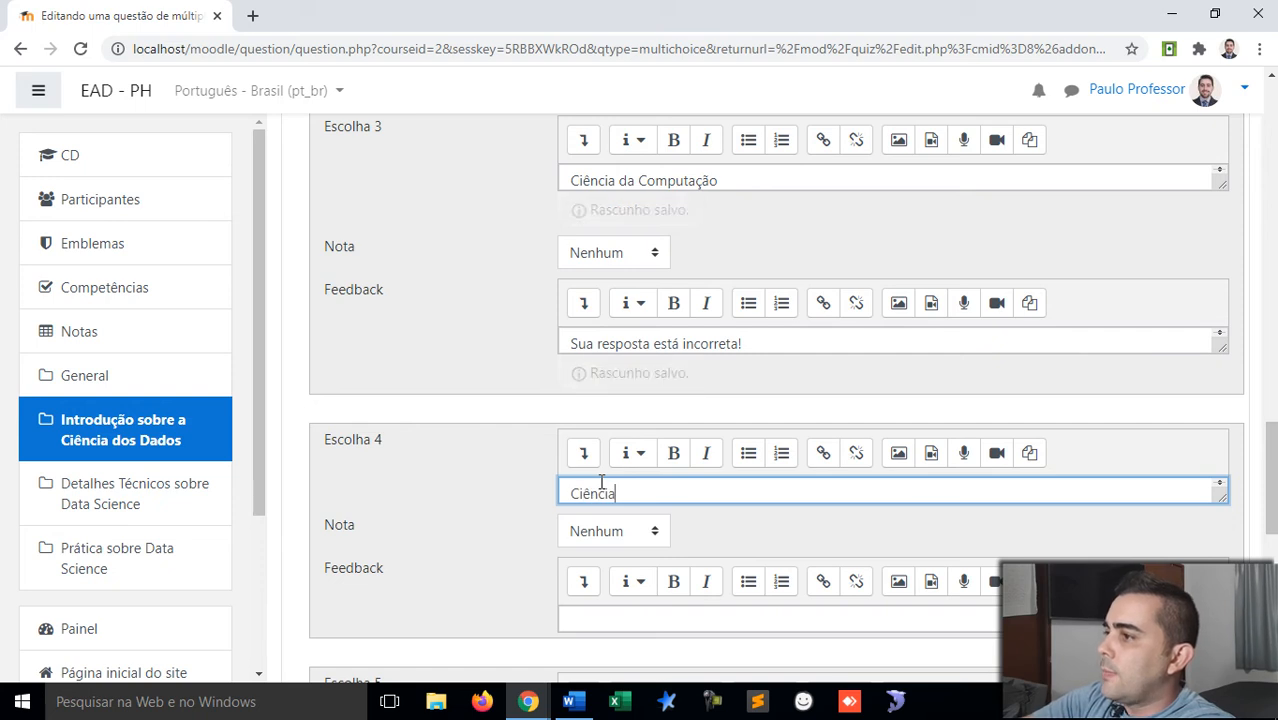
type("s ")
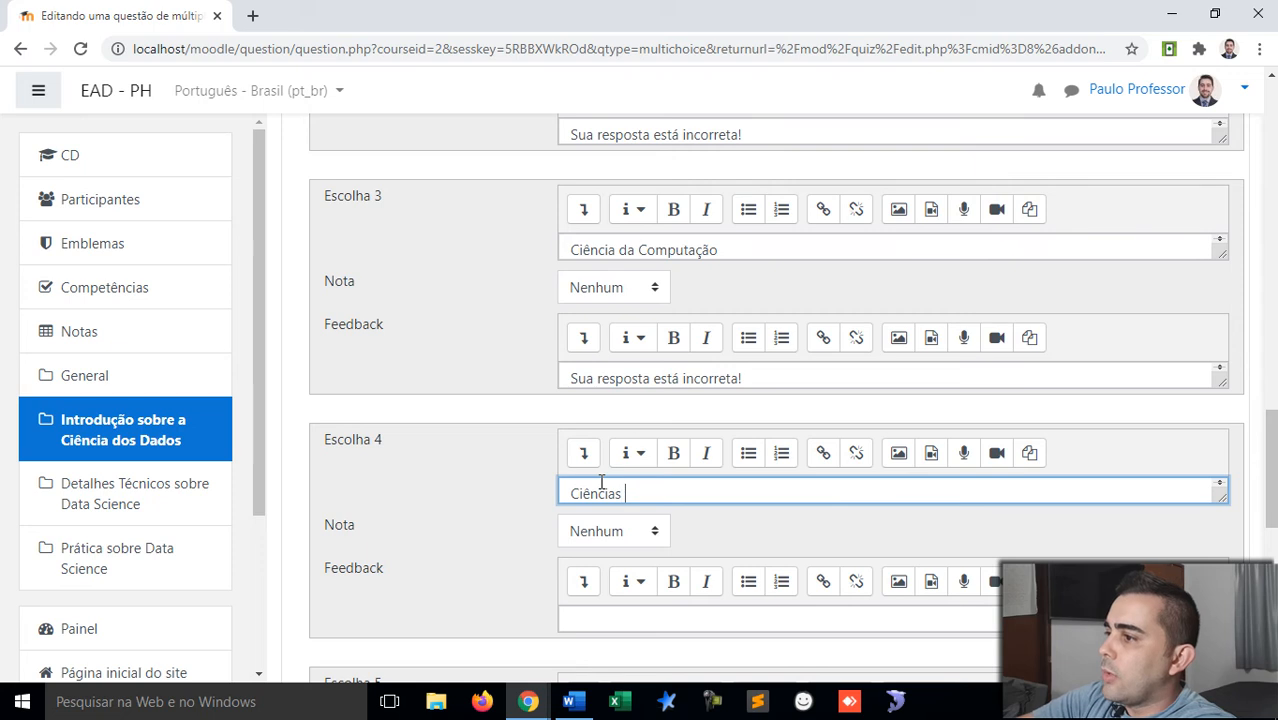
type("Biológicos")
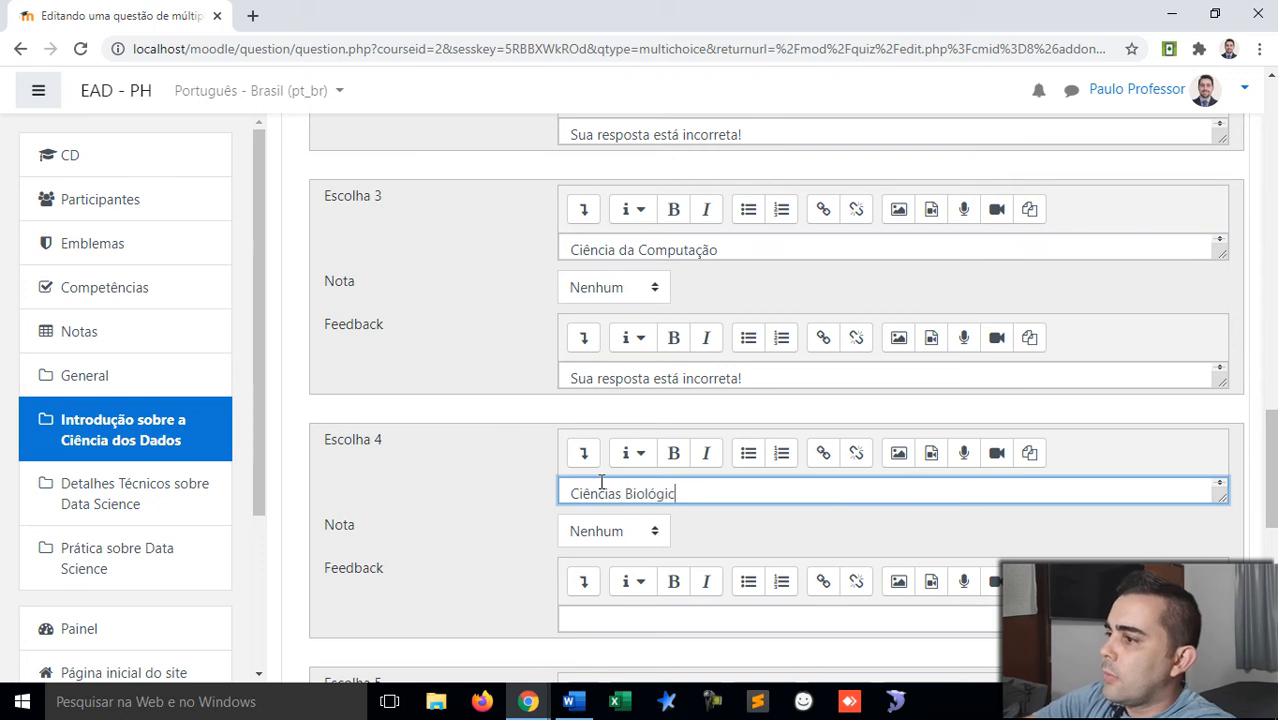
key("BackSpace")
key("BackSpace")
type("as")
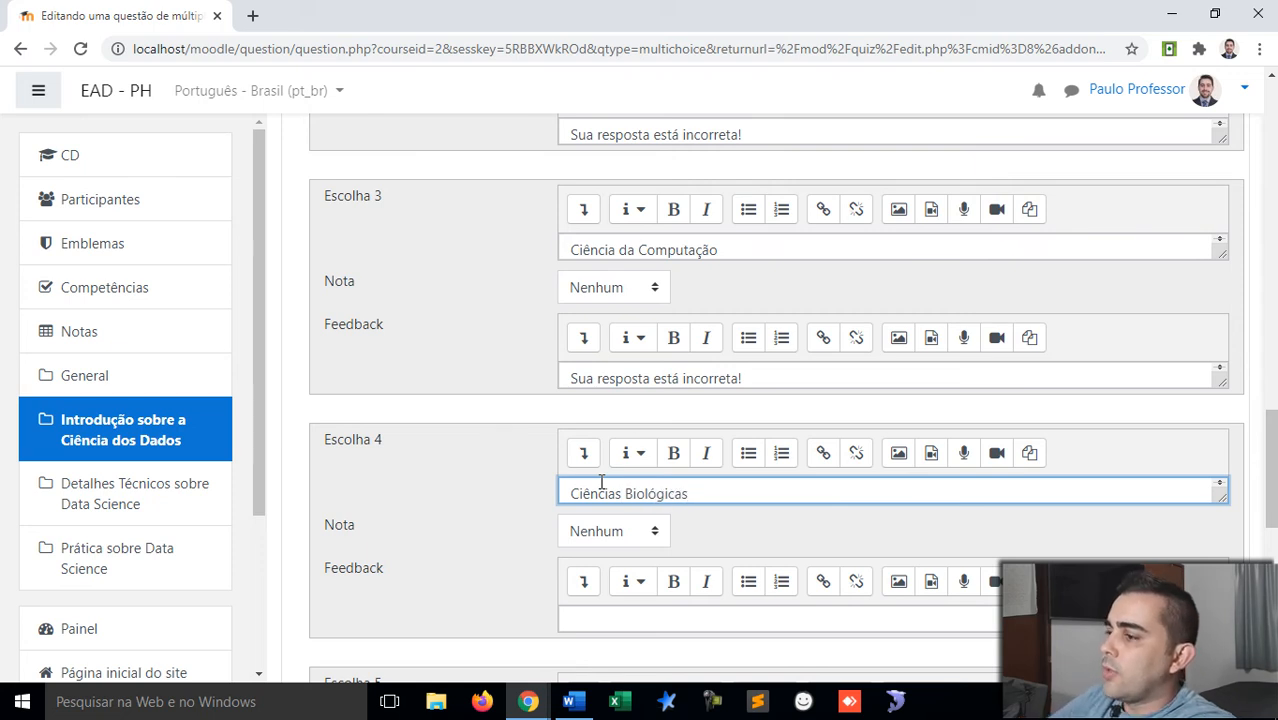
scroll(602, 484, "down", 1)
scroll(608, 501, "up", 1)
scroll(479, 490, "down", 2)
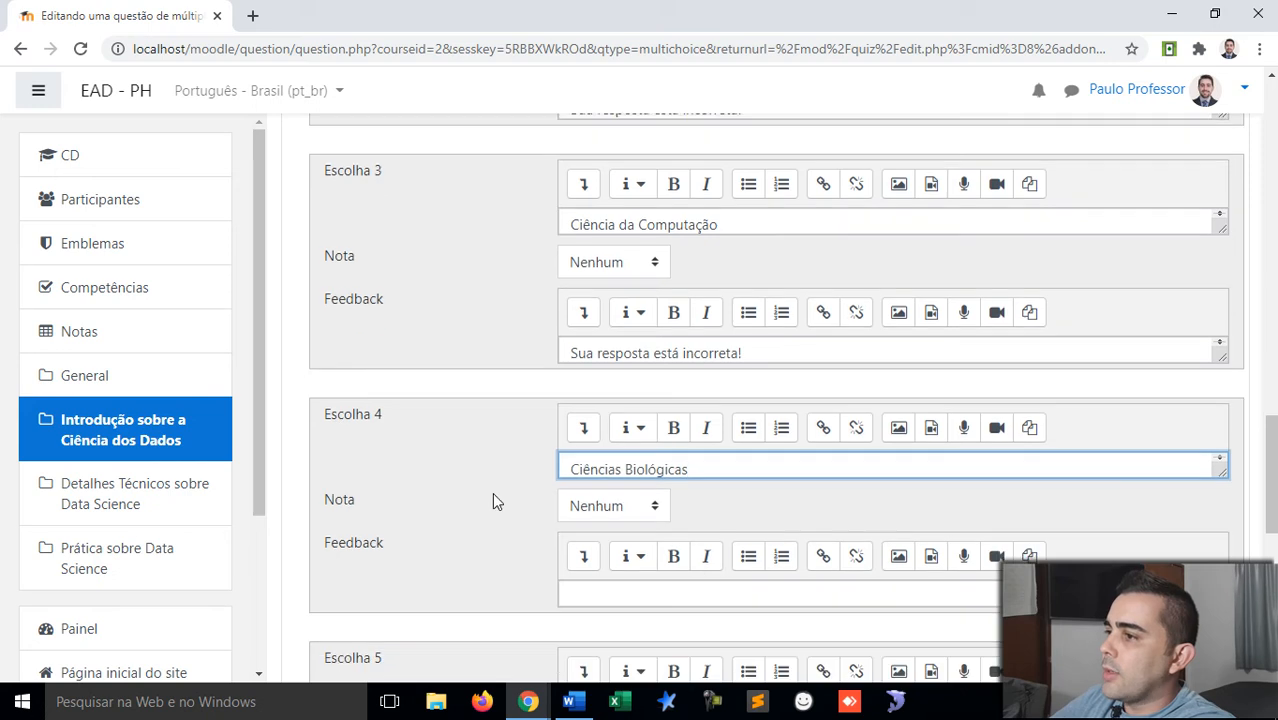
left_click(603, 432)
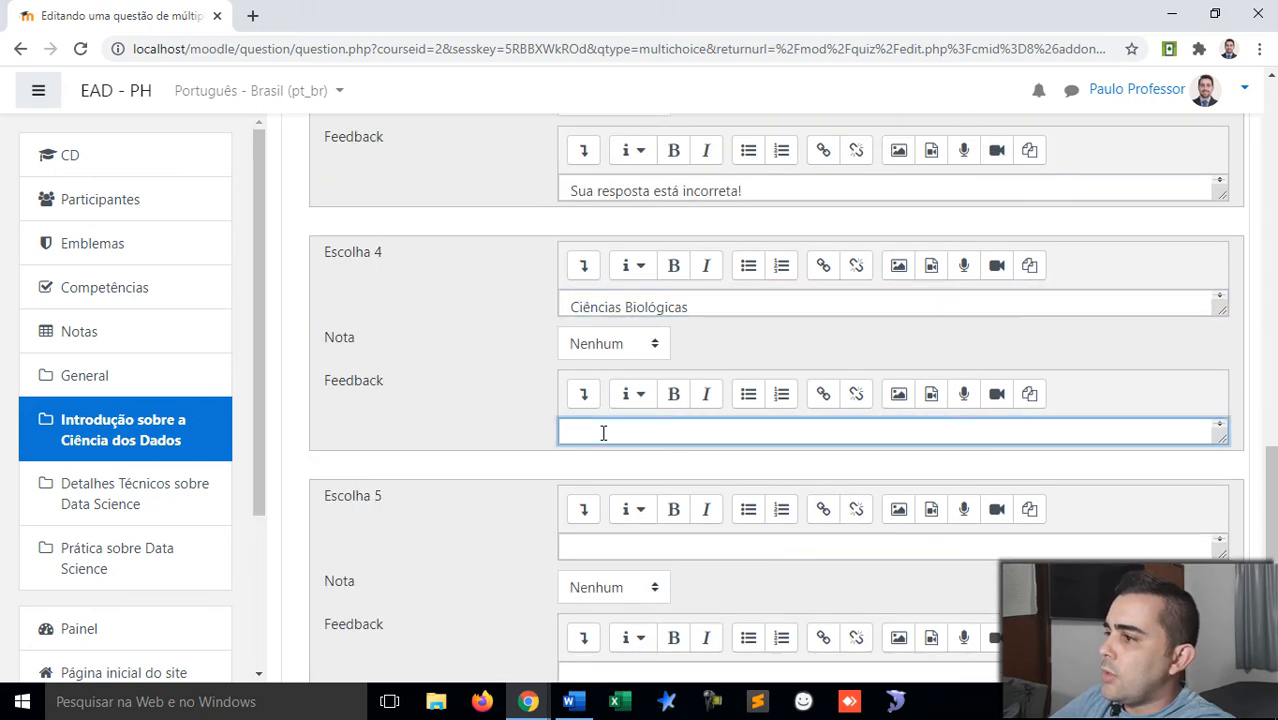
type("Sua resposta está correta!")
left_click(686, 435)
Step: Finish choice 4's feedback so it reads 'Sua resposta está incorreta!'
type("in")
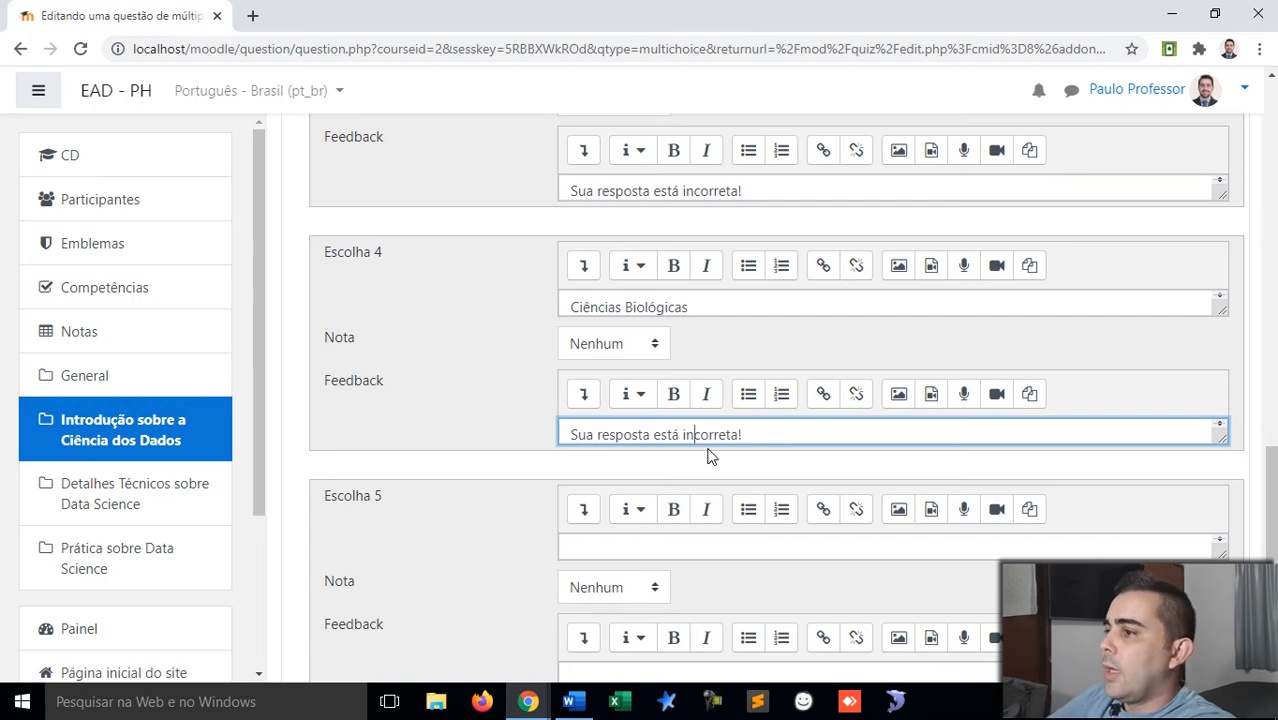
scroll(530, 472, "down", 4)
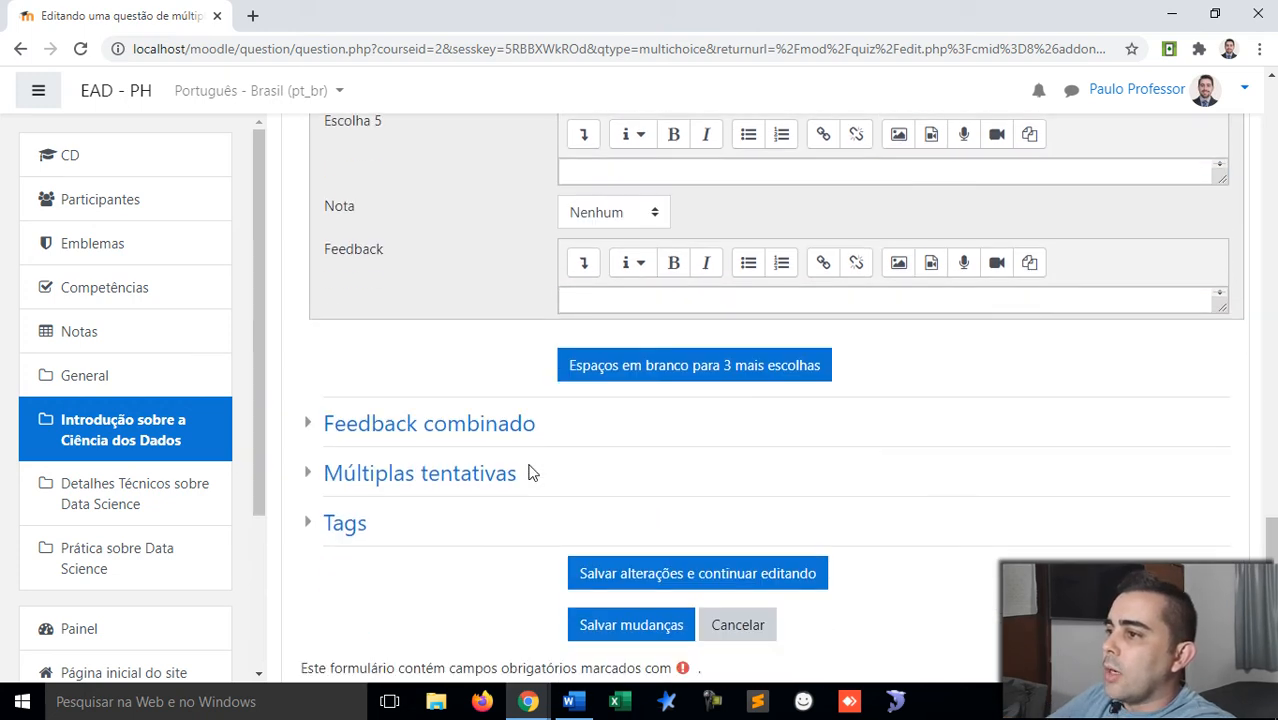
scroll(530, 472, "down", 1)
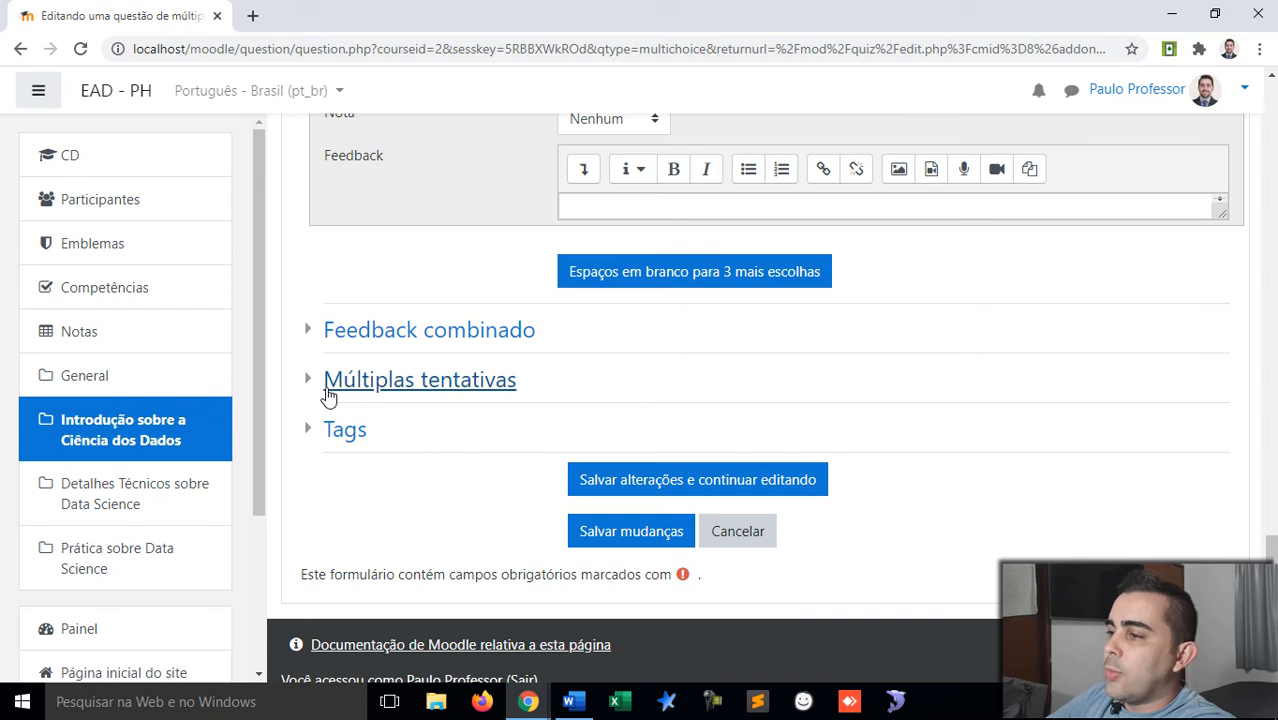
Step: Expand Múltiplas tentativas and set the penalty per incorrect try to 50%
left_click(315, 385)
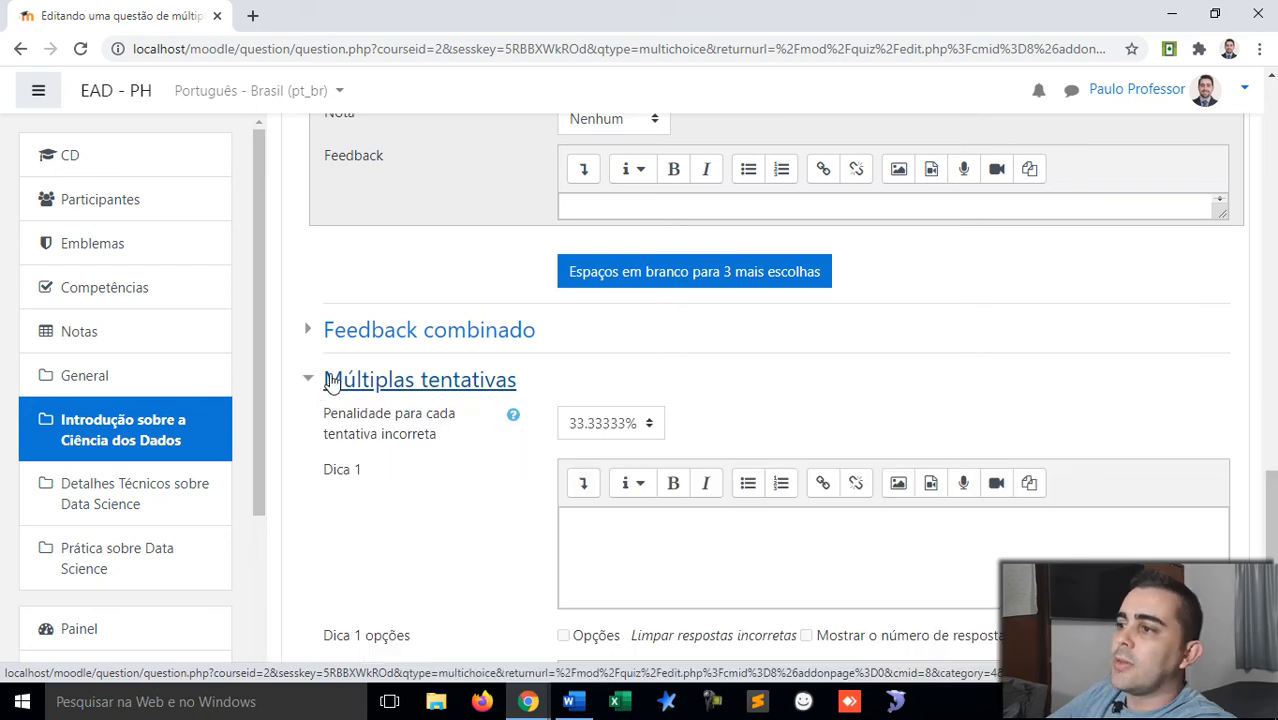
scroll(360, 416, "down", 1)
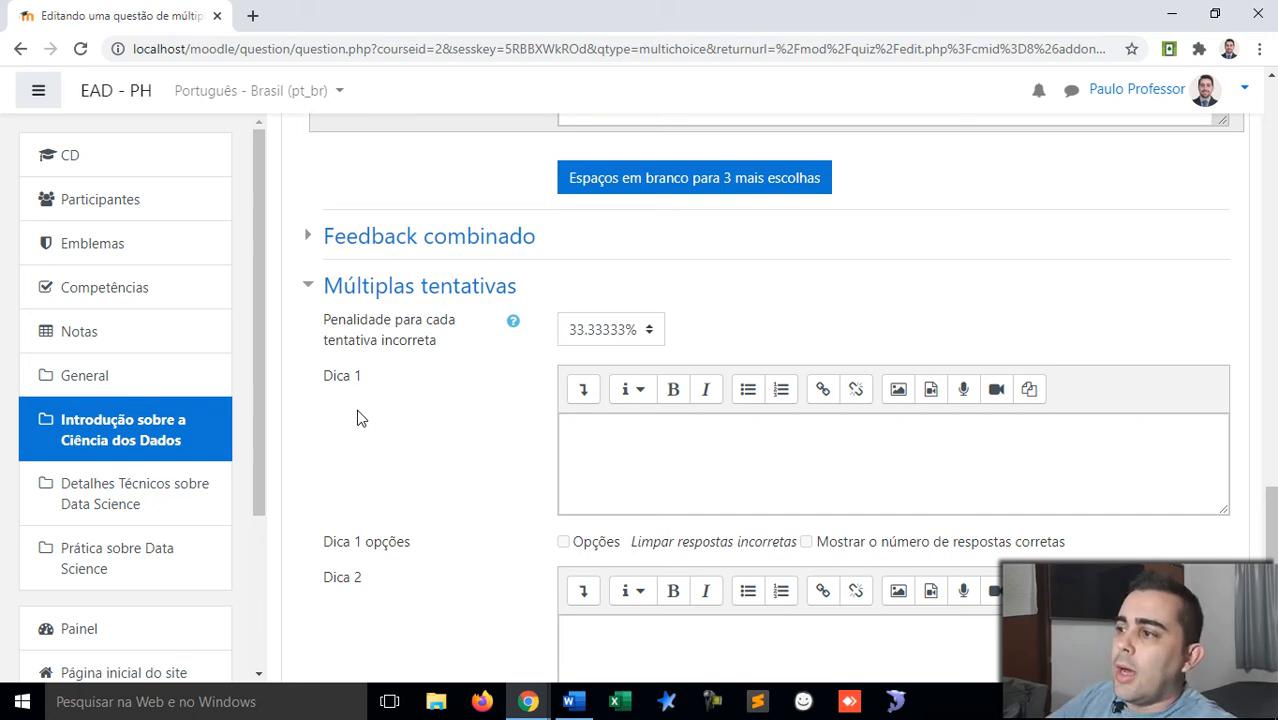
left_click(649, 335)
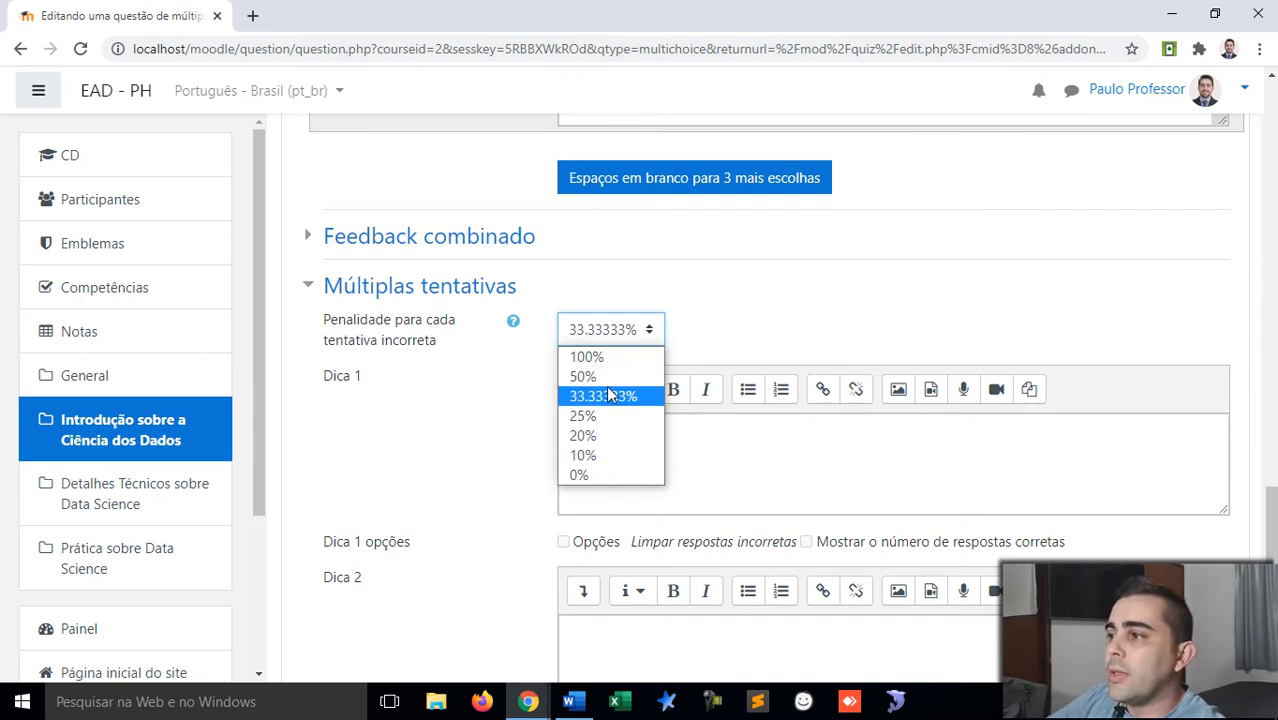
left_click(800, 326)
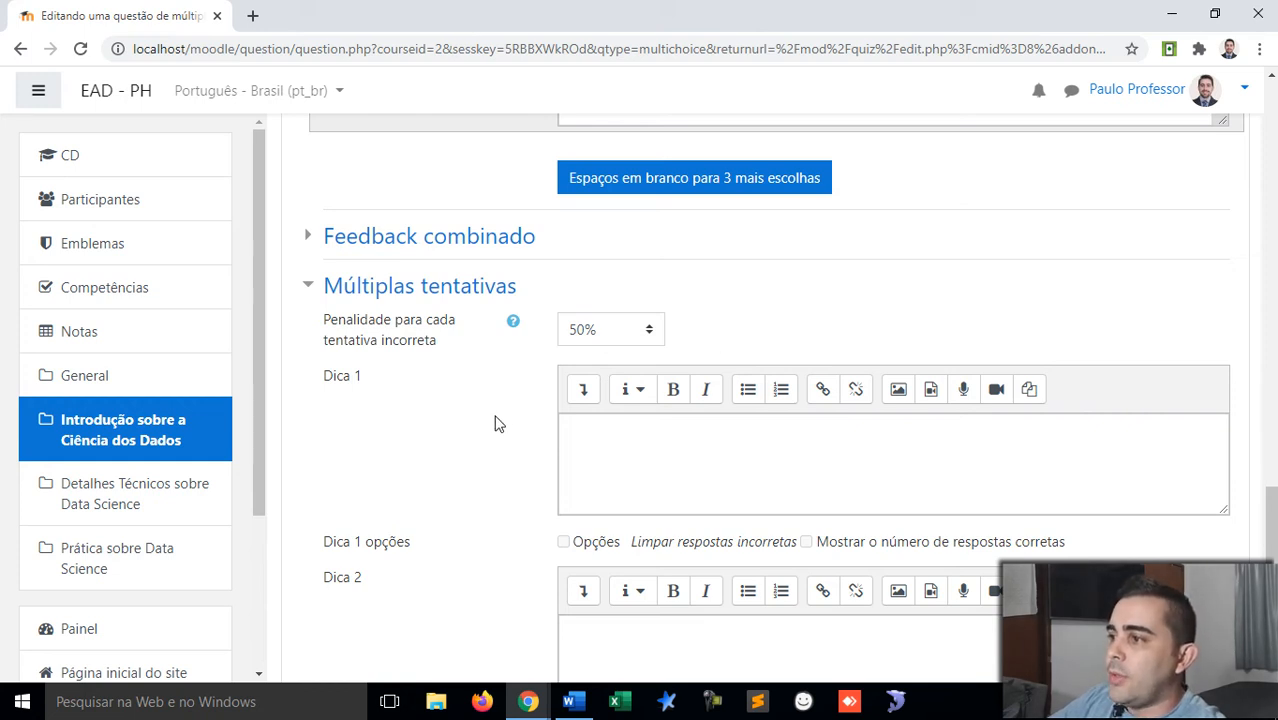
Step: Leave hints 1 and 2 empty and scroll down to the save buttons
left_click(611, 450)
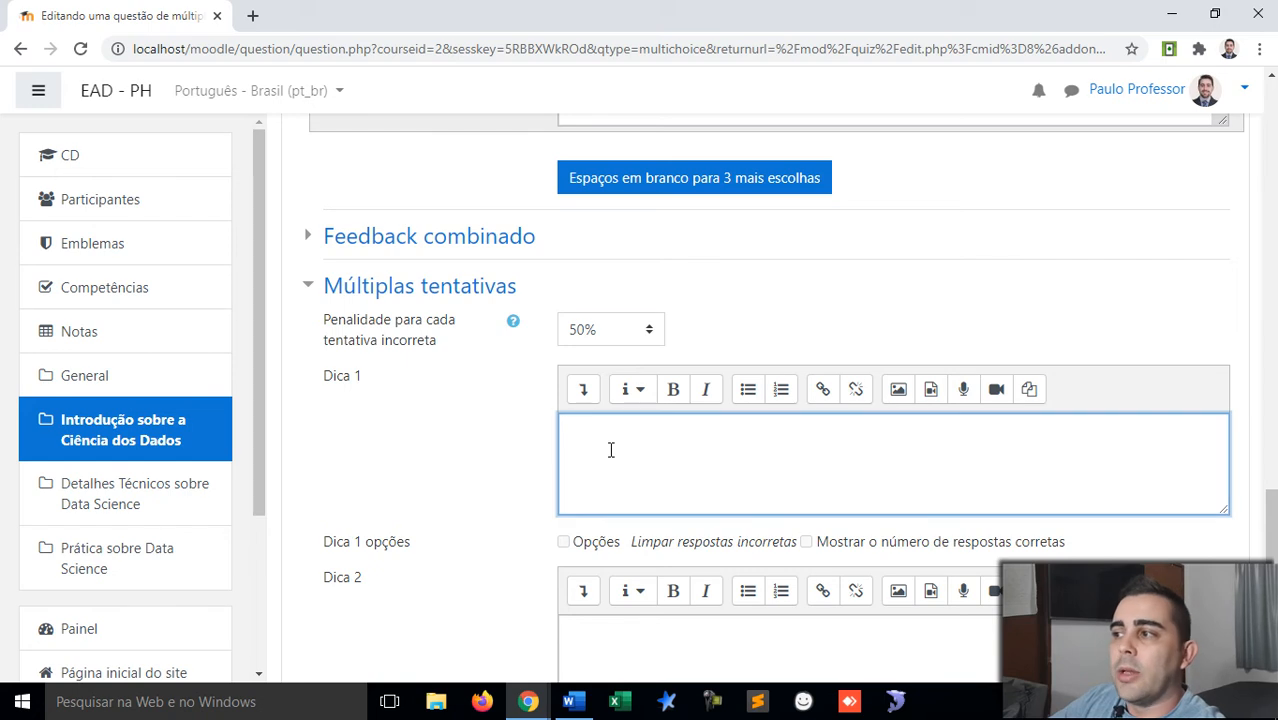
scroll(437, 474, "down", 2)
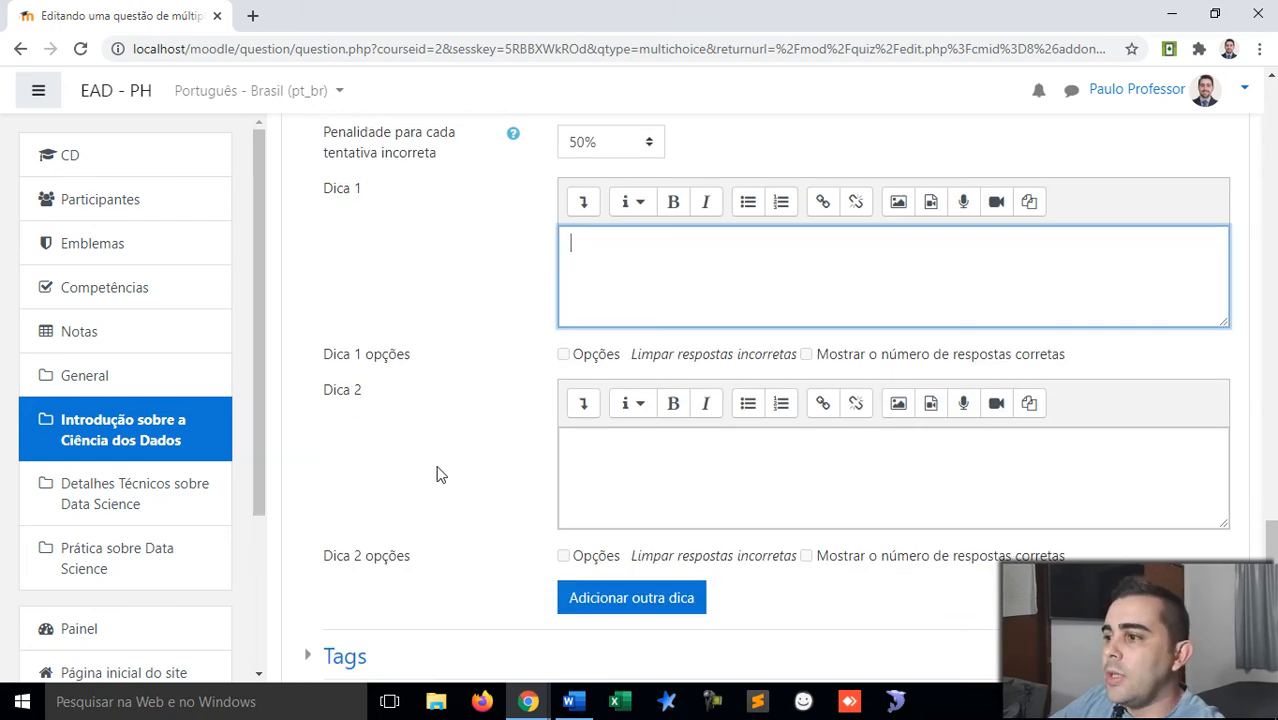
left_click(641, 492)
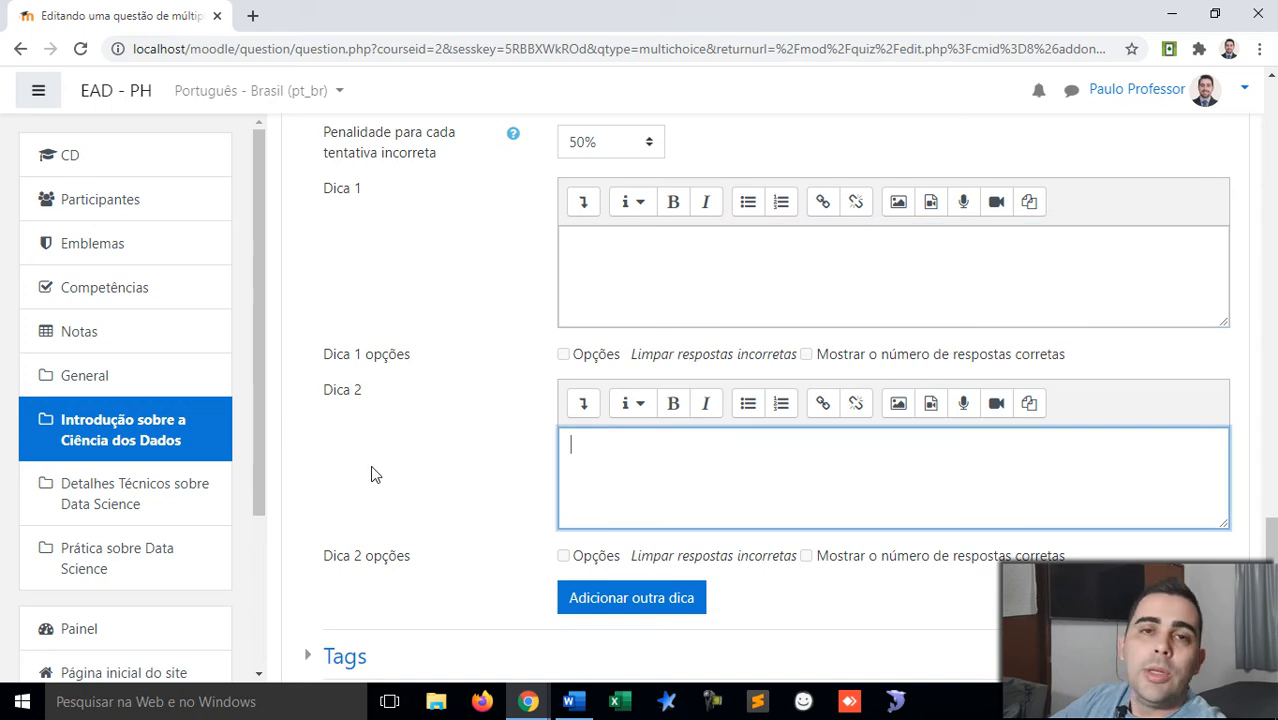
scroll(370, 474, "down", 1)
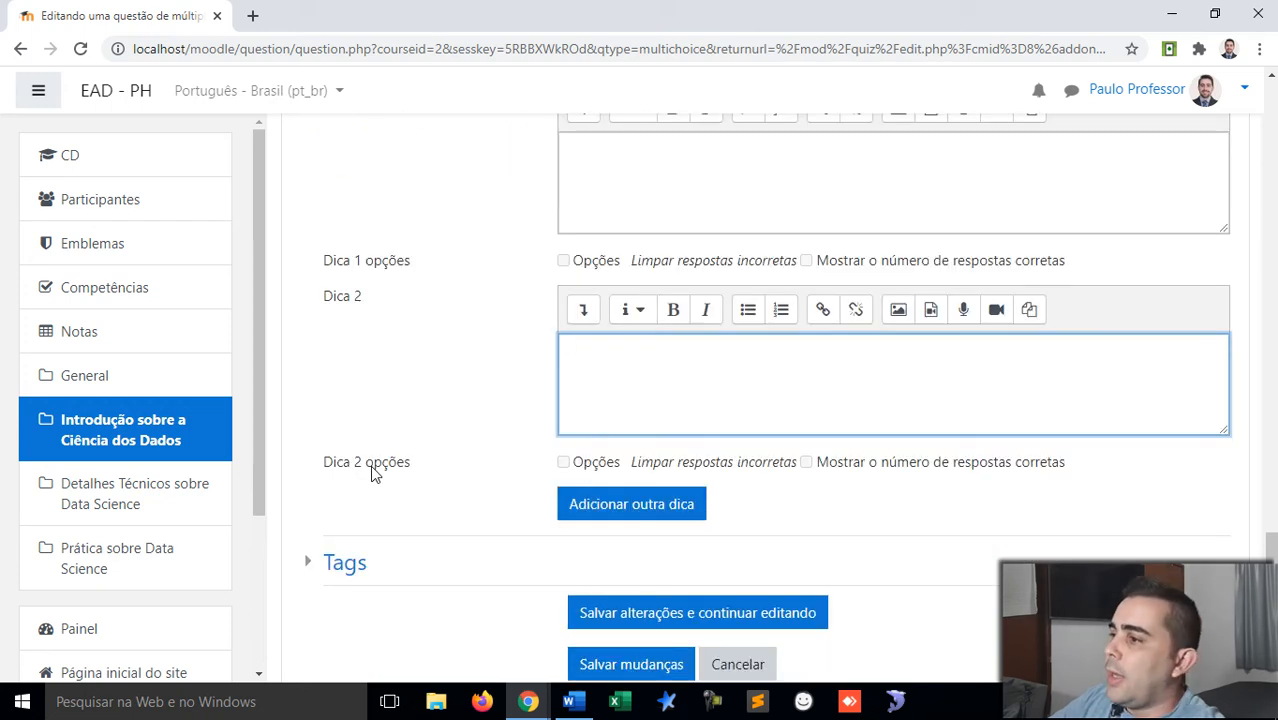
scroll(372, 472, "down", 1)
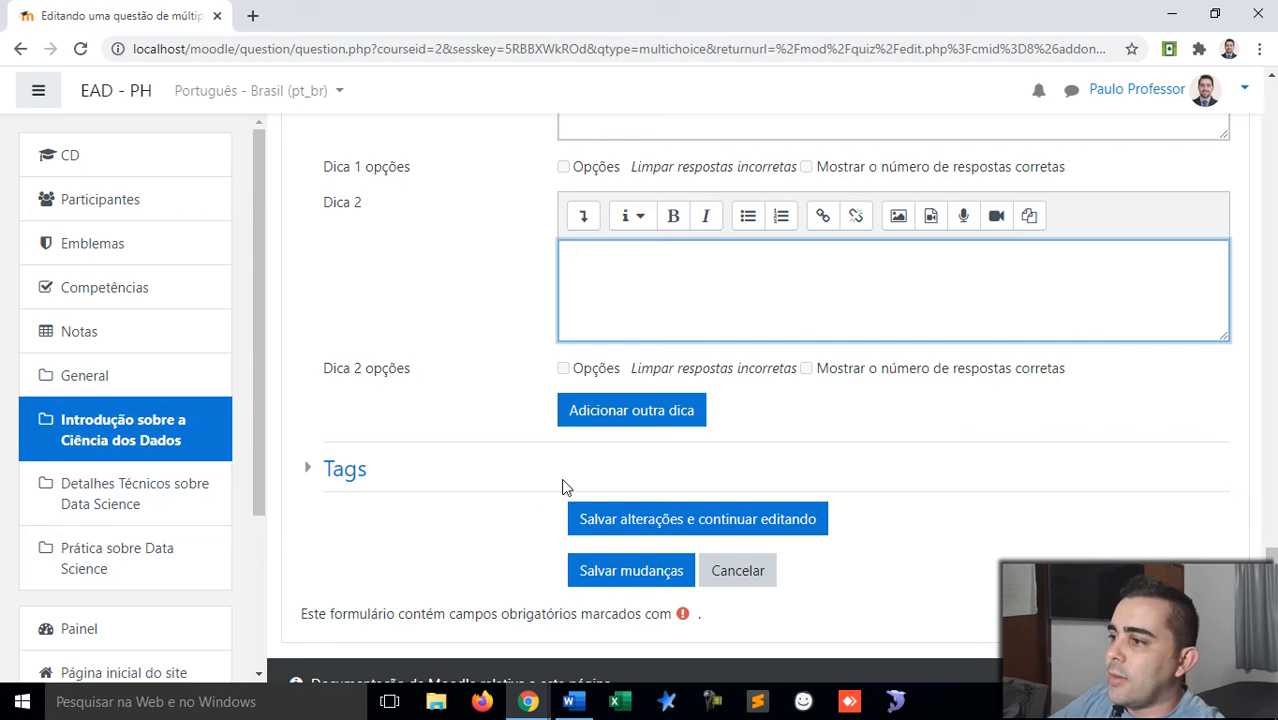
scroll(570, 495, "down", 1)
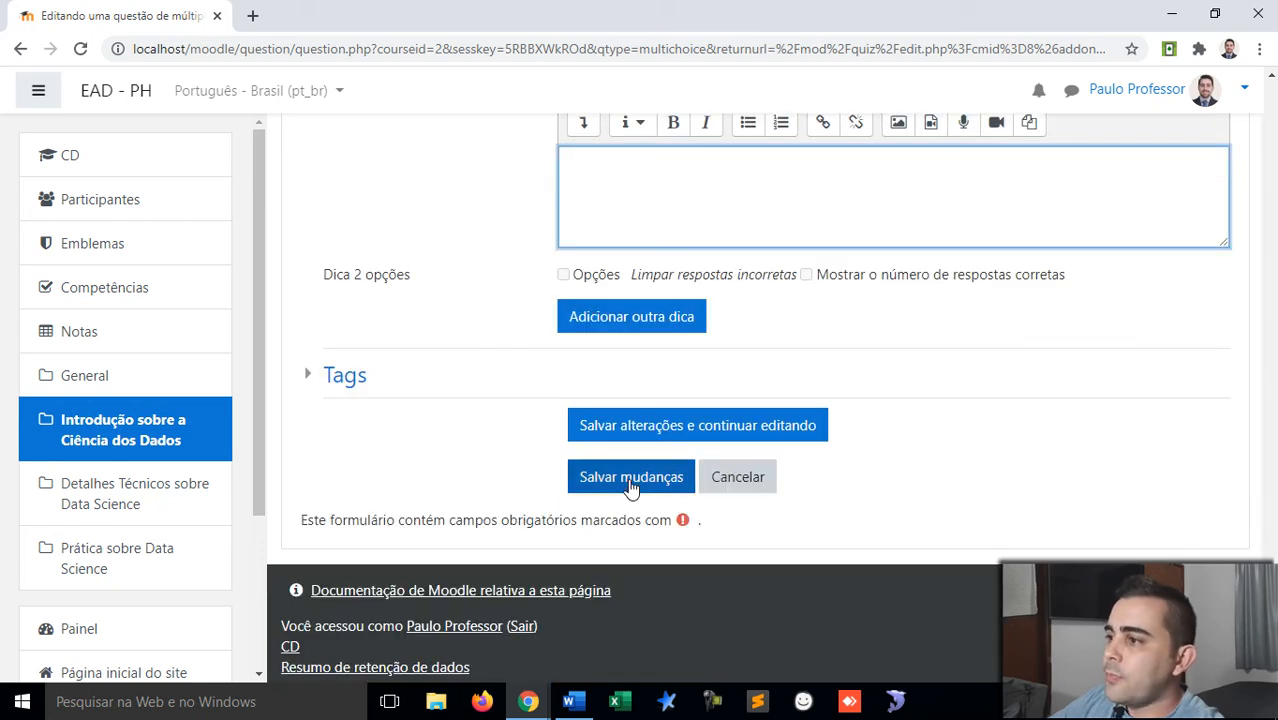
Step: Save the 'T1 - Sobre Data Science' question and return to the quiz
left_click(630, 481)
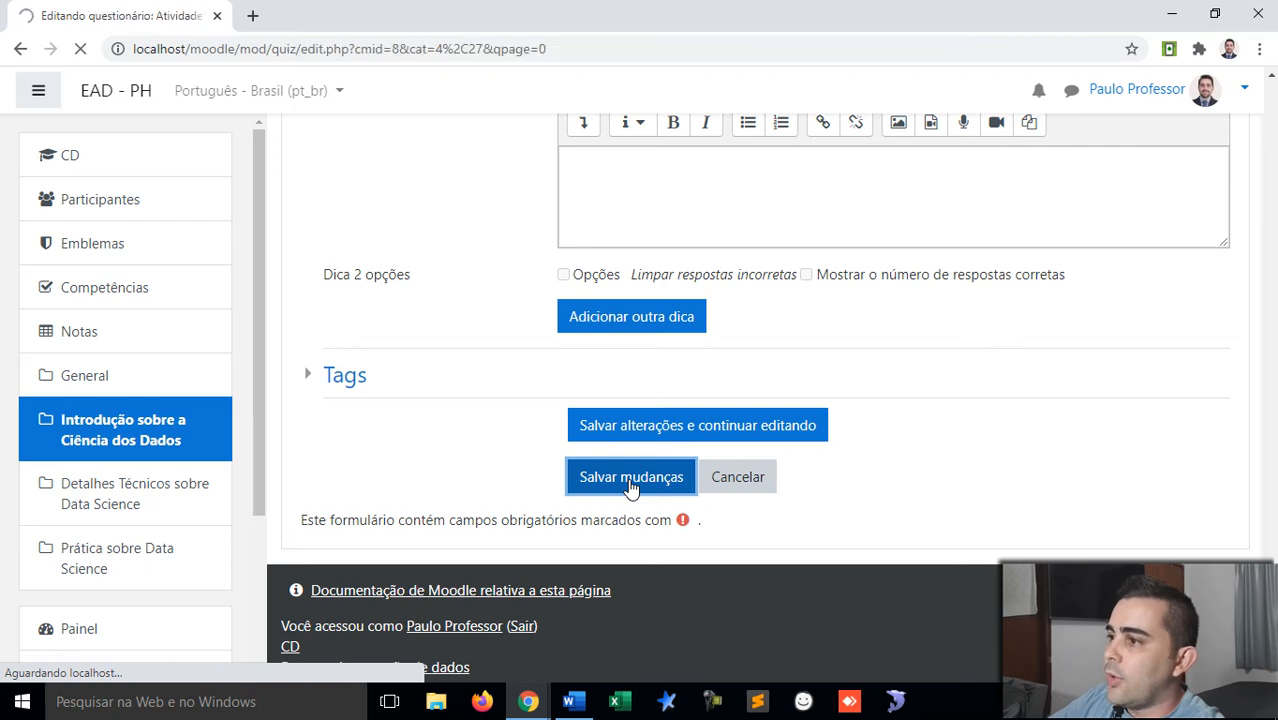
scroll(622, 423, "down", 1)
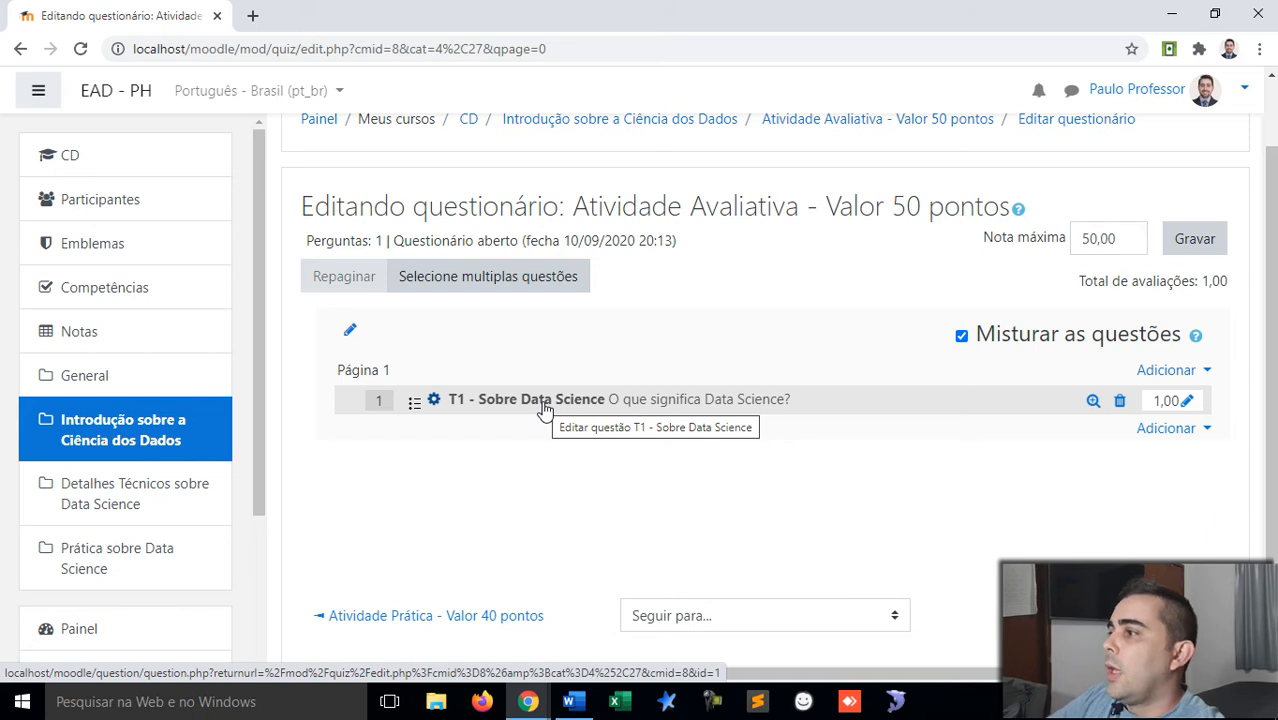
scroll(1070, 386, "down", 1)
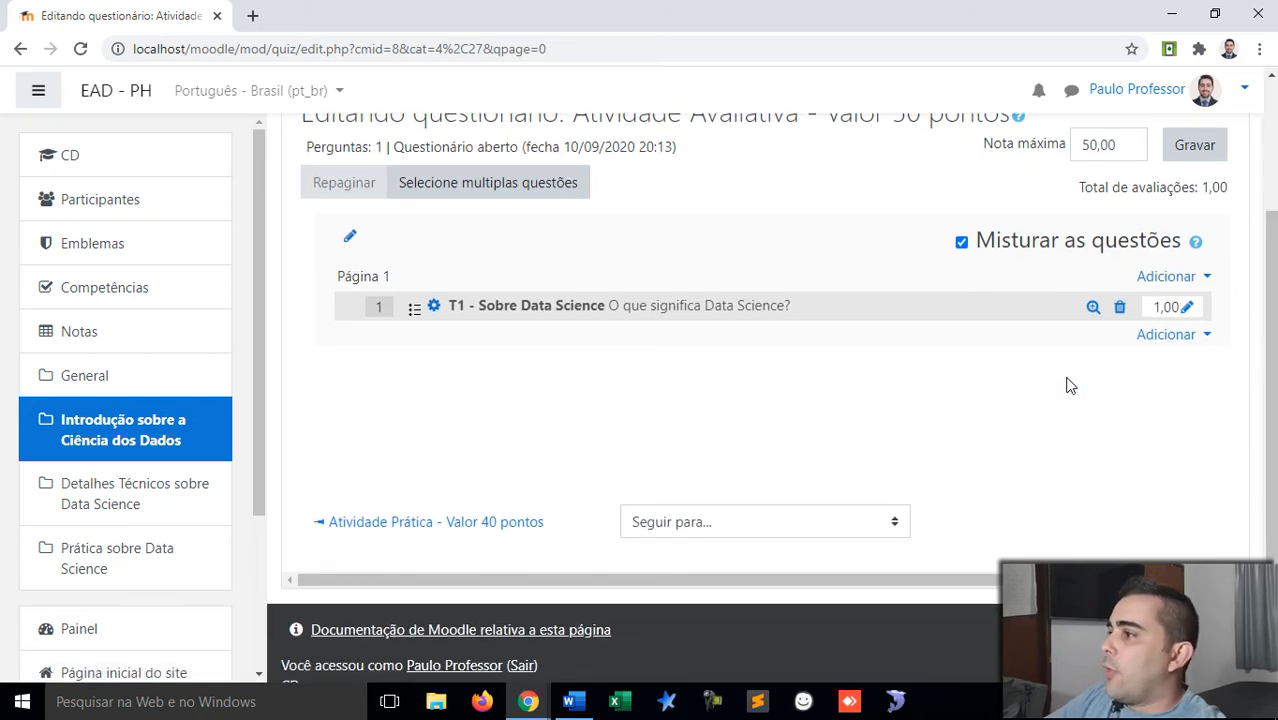
Step: Add a new Verdadeiro/Falso question to the quiz
left_click(1190, 336)
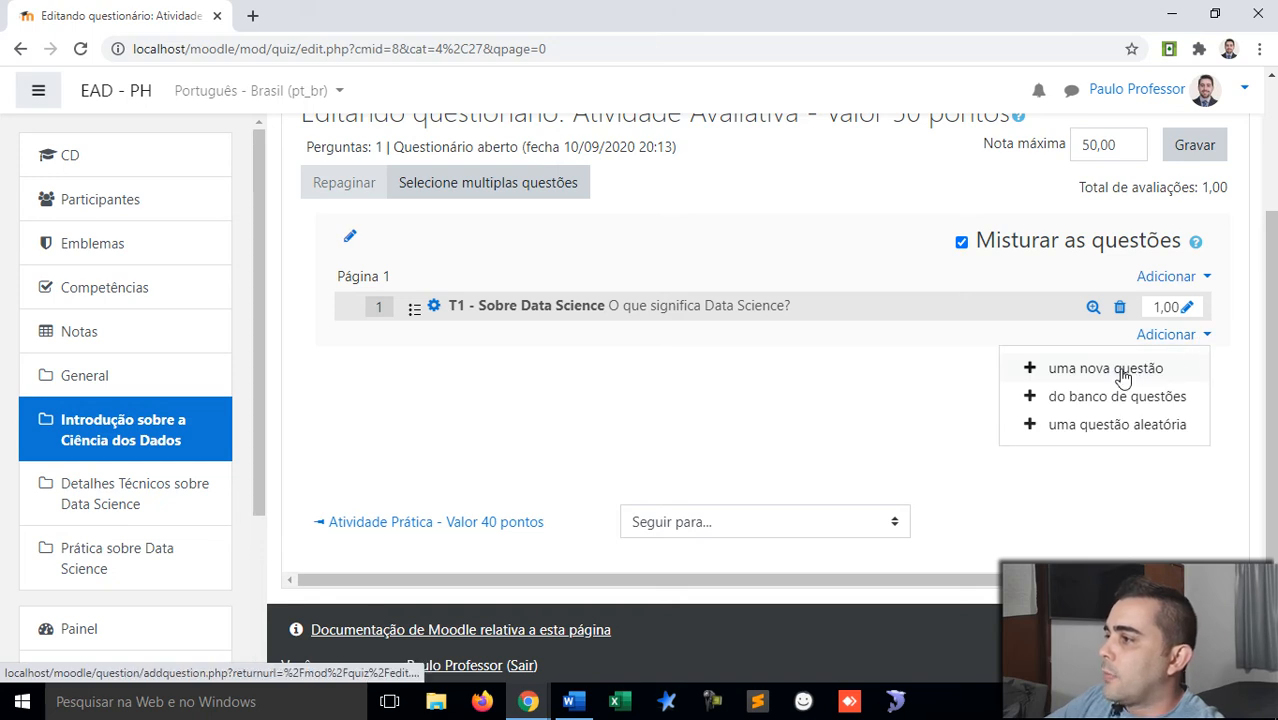
left_click(1121, 372)
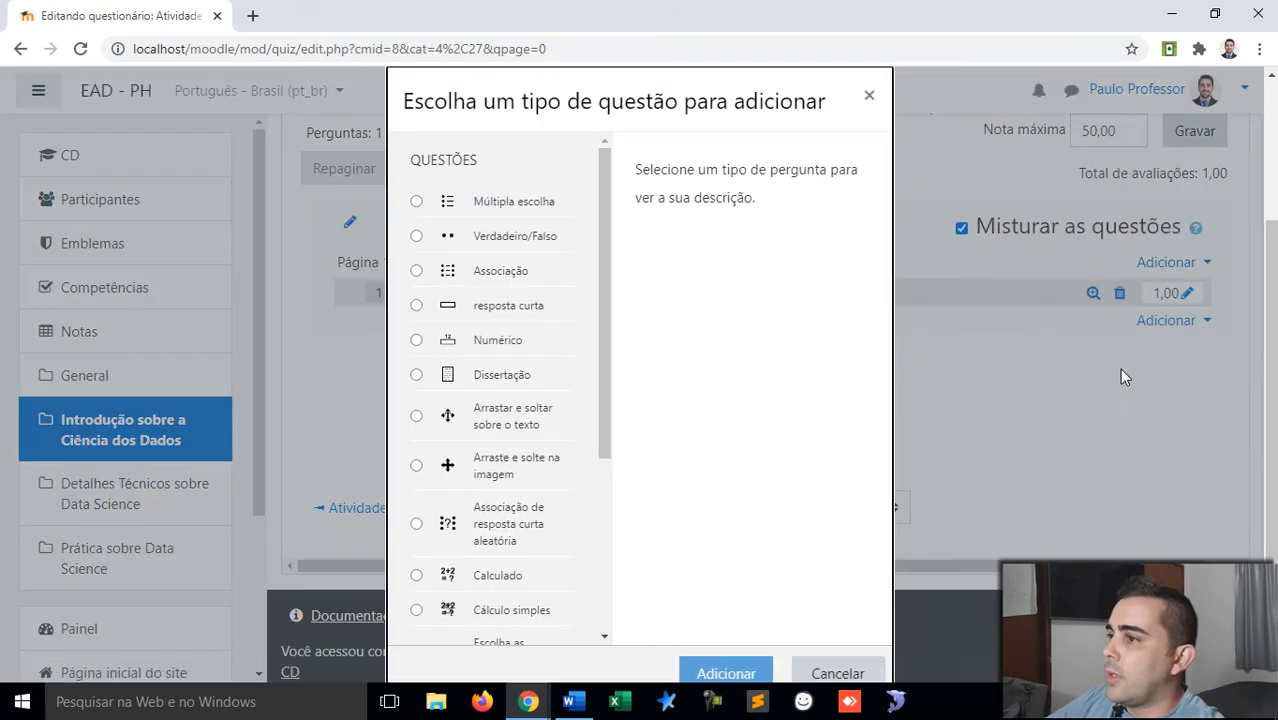
left_click(514, 236)
scroll(672, 463, "down", 1)
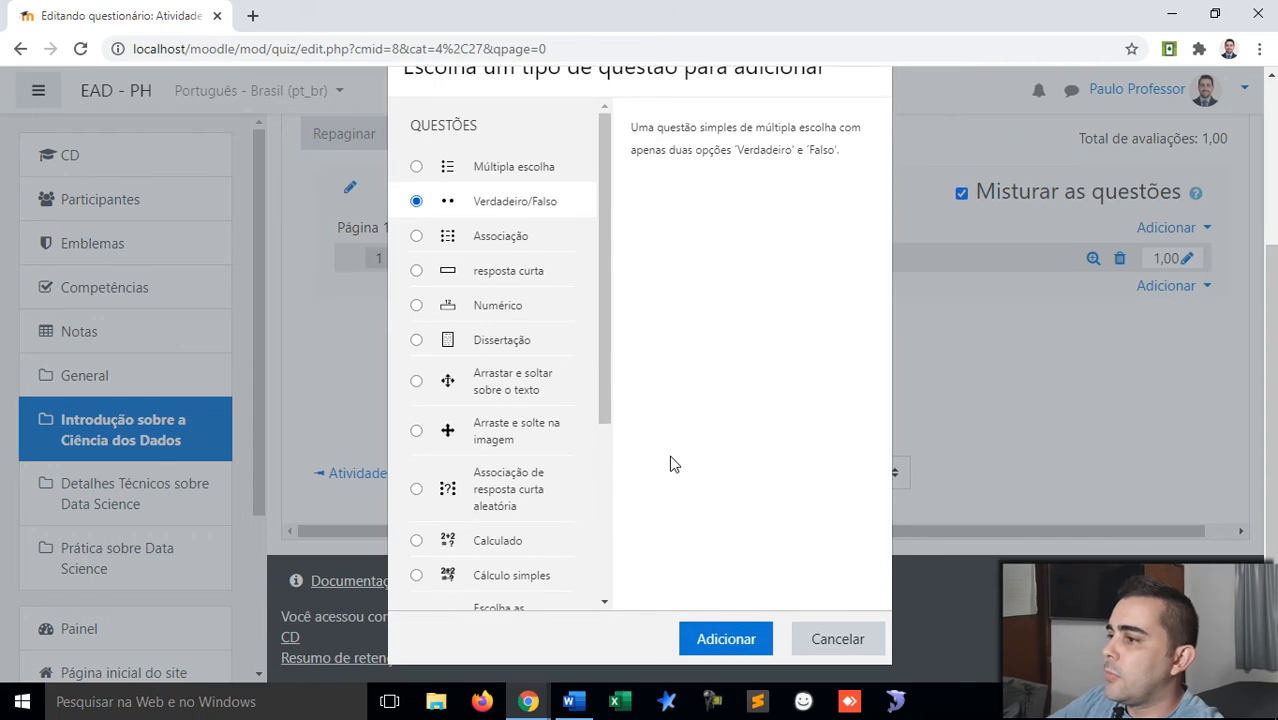
left_click(726, 640)
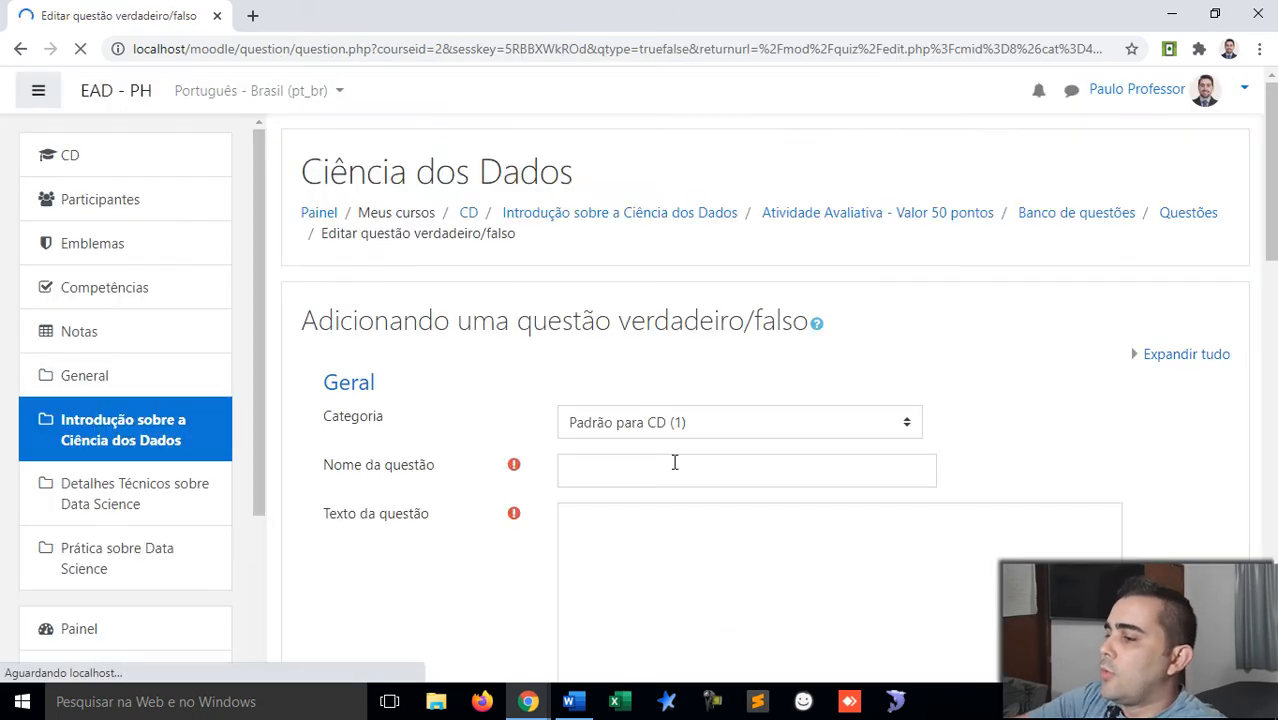
left_click(675, 466)
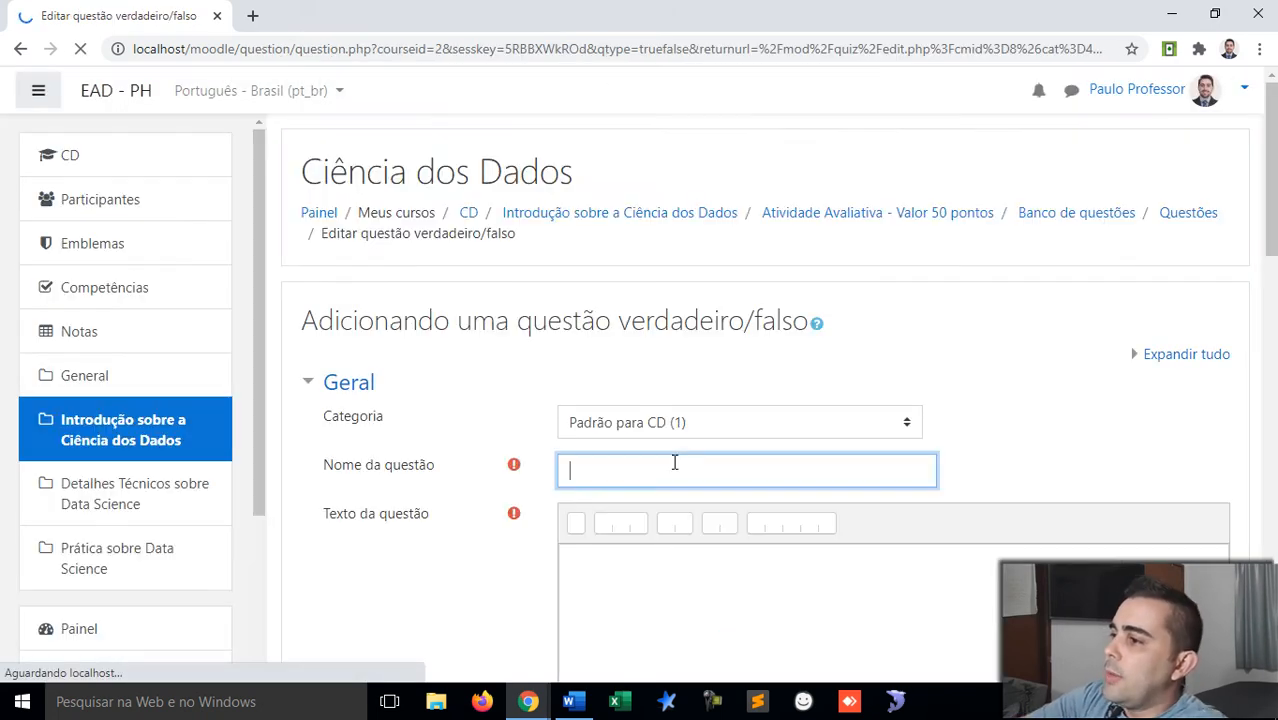
Step: Name the true/false question 'T1 - Sobre o cientista de dados'
type("Sobre Ciência dos Dados")
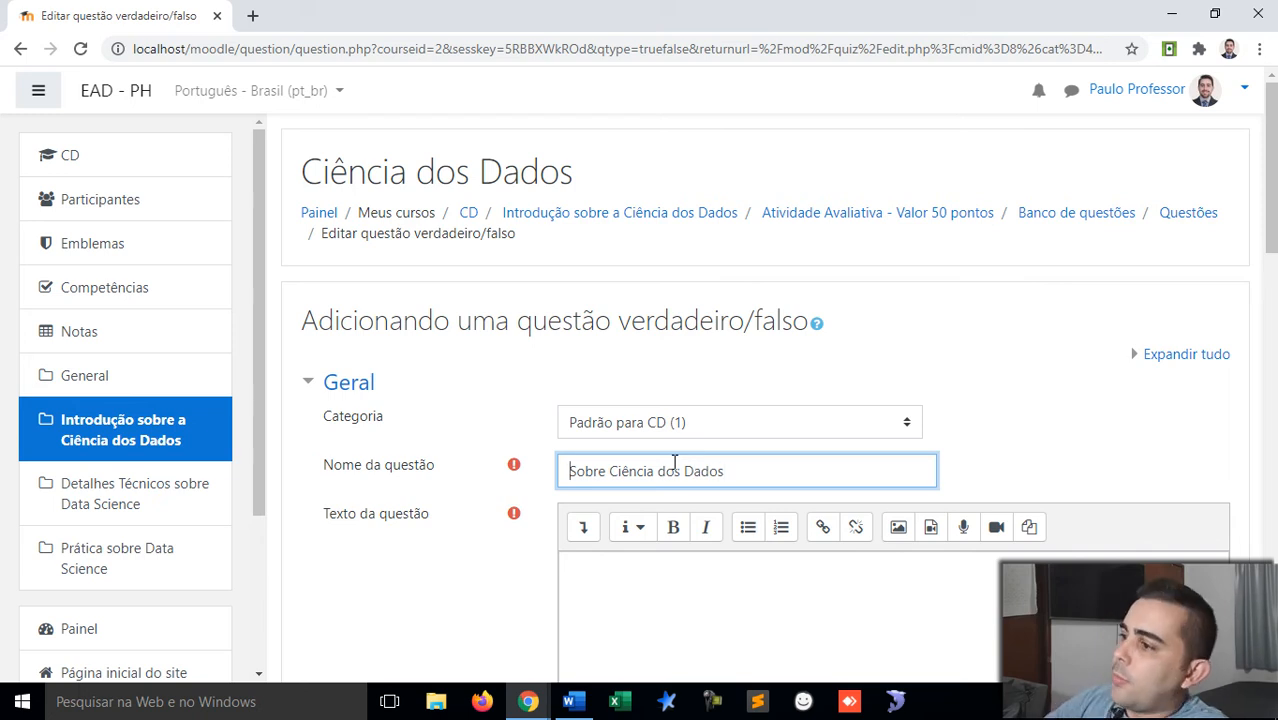
key("Home")
left_click_drag(653, 467, 612, 479)
type("a cien")
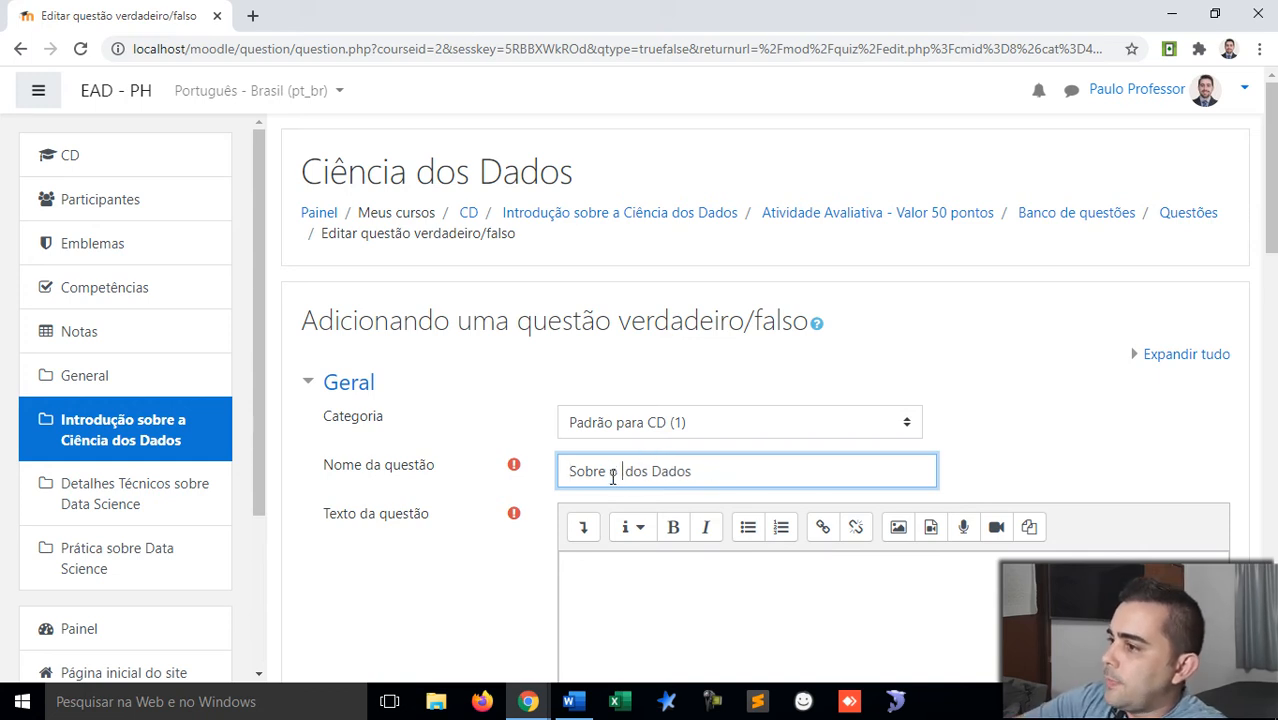
type("tís")
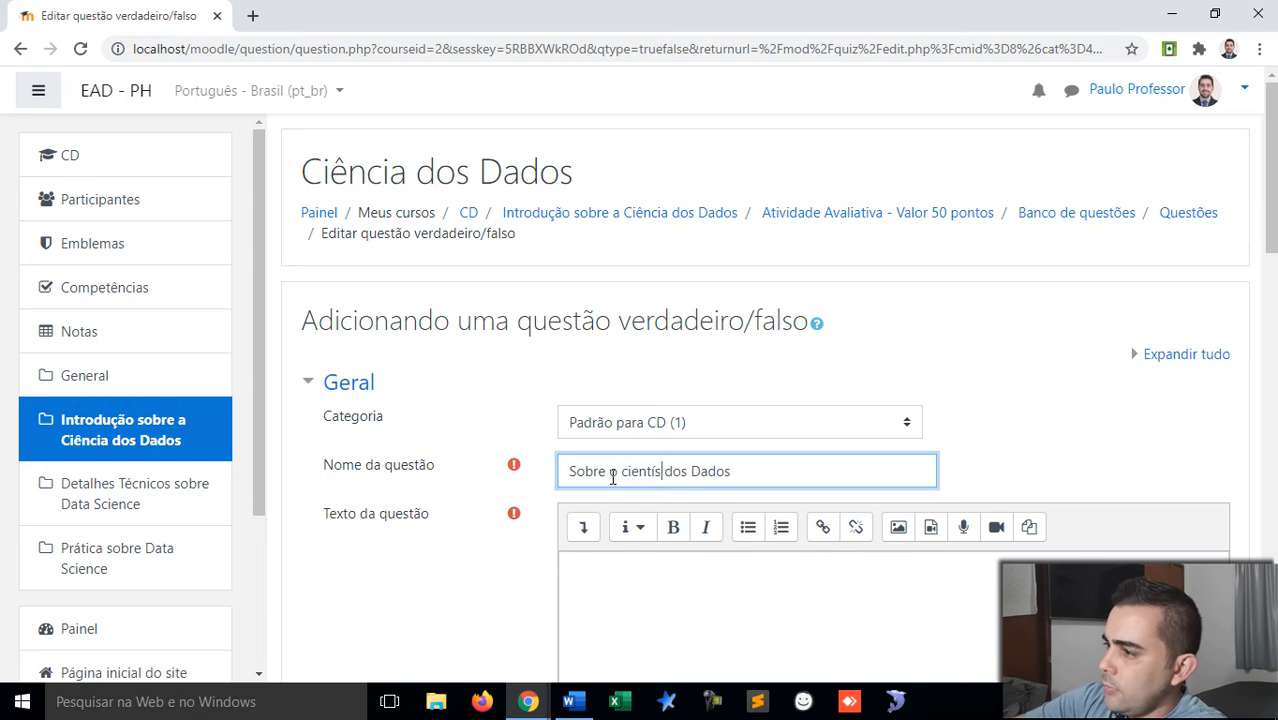
key("BackSpace")
key("BackSpace")
type("ista")
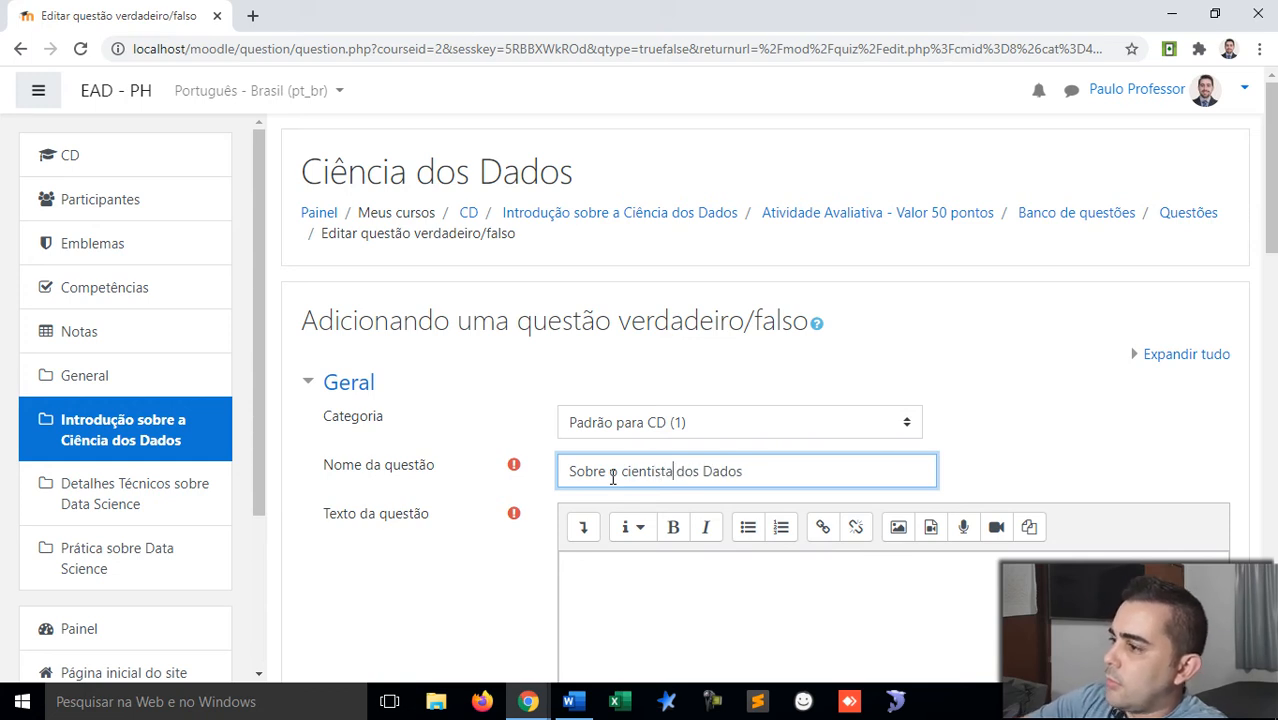
type(" de")
key("Delete")
key("Delete")
key("Delete")
key("Delete")
key("Delete")
key("Delete")
type("d")
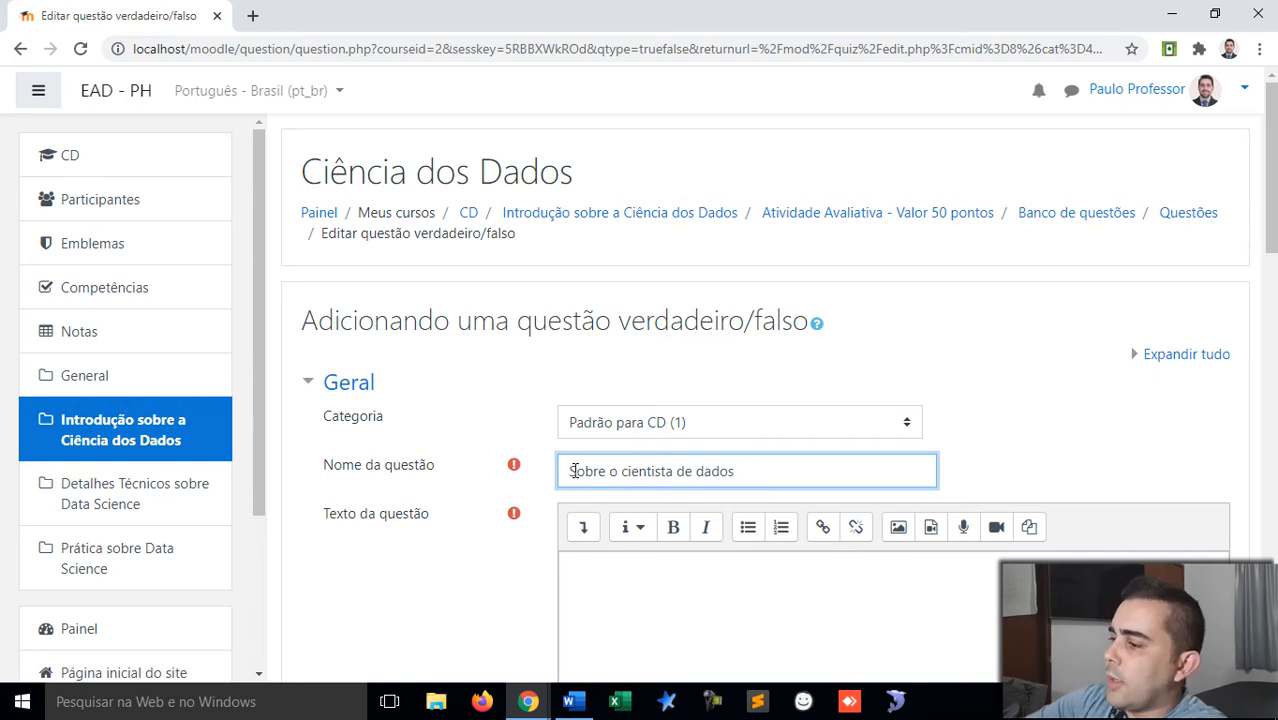
type("T")
type("1 ")
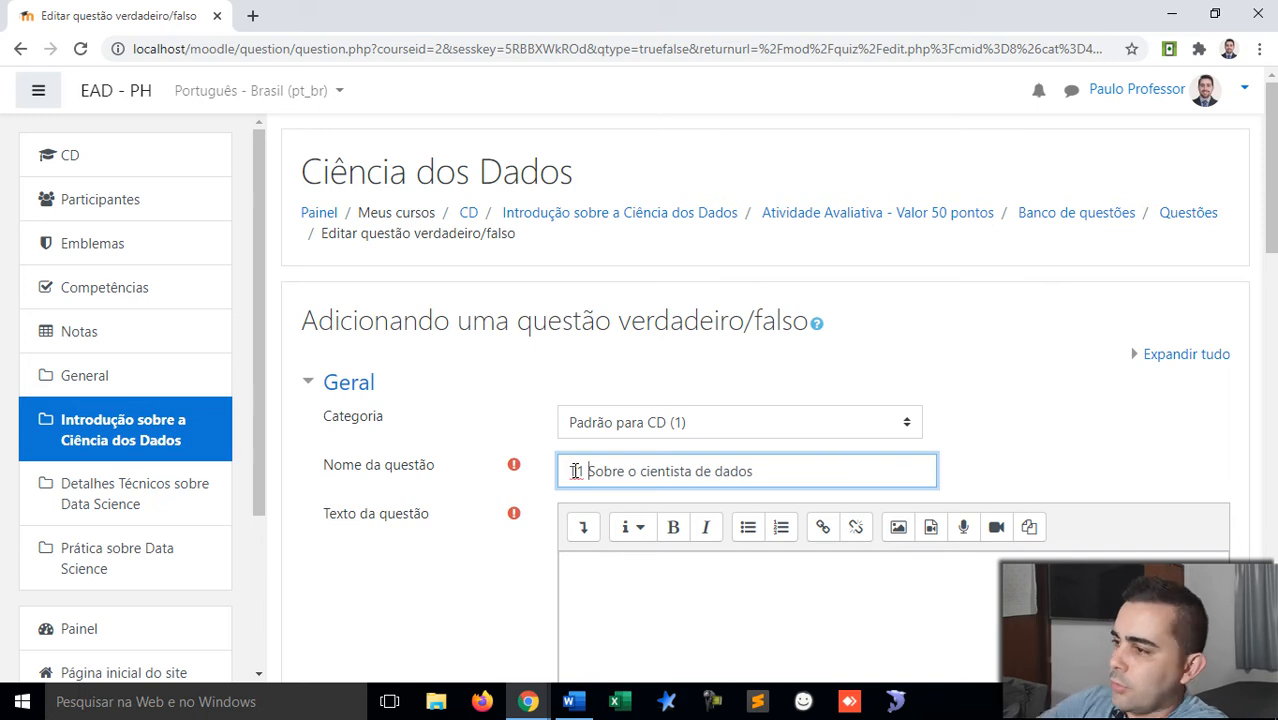
type("-")
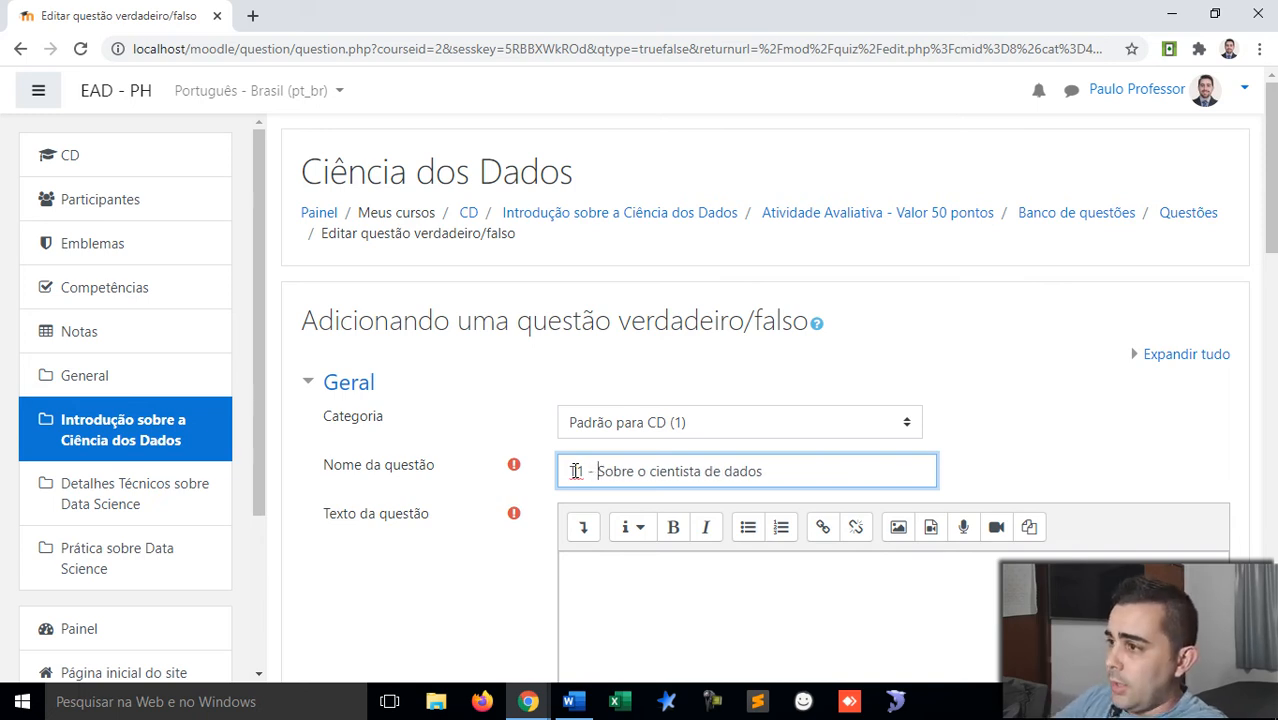
scroll(576, 460, "down", 2)
left_click(631, 449)
scroll(631, 448, "down", 1)
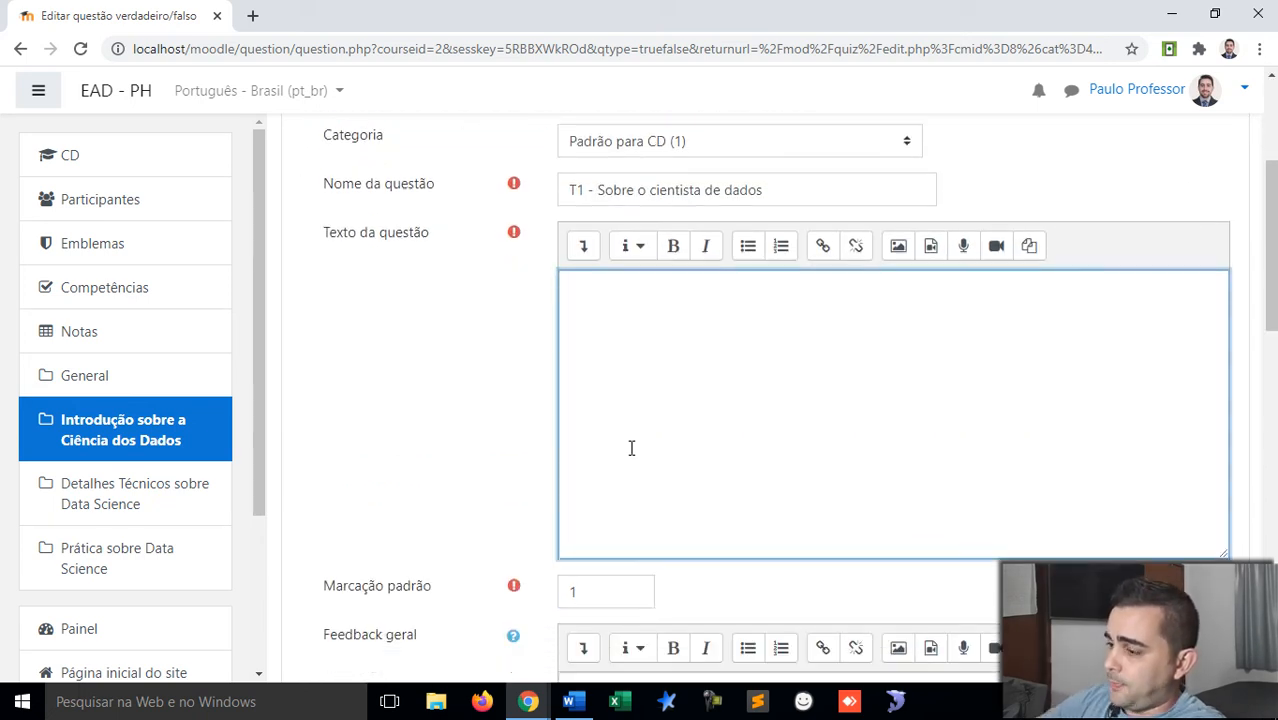
Step: Enter 'O cientista de dados é aquele que trabalha com Data Science.' as the question text
type("O cient")
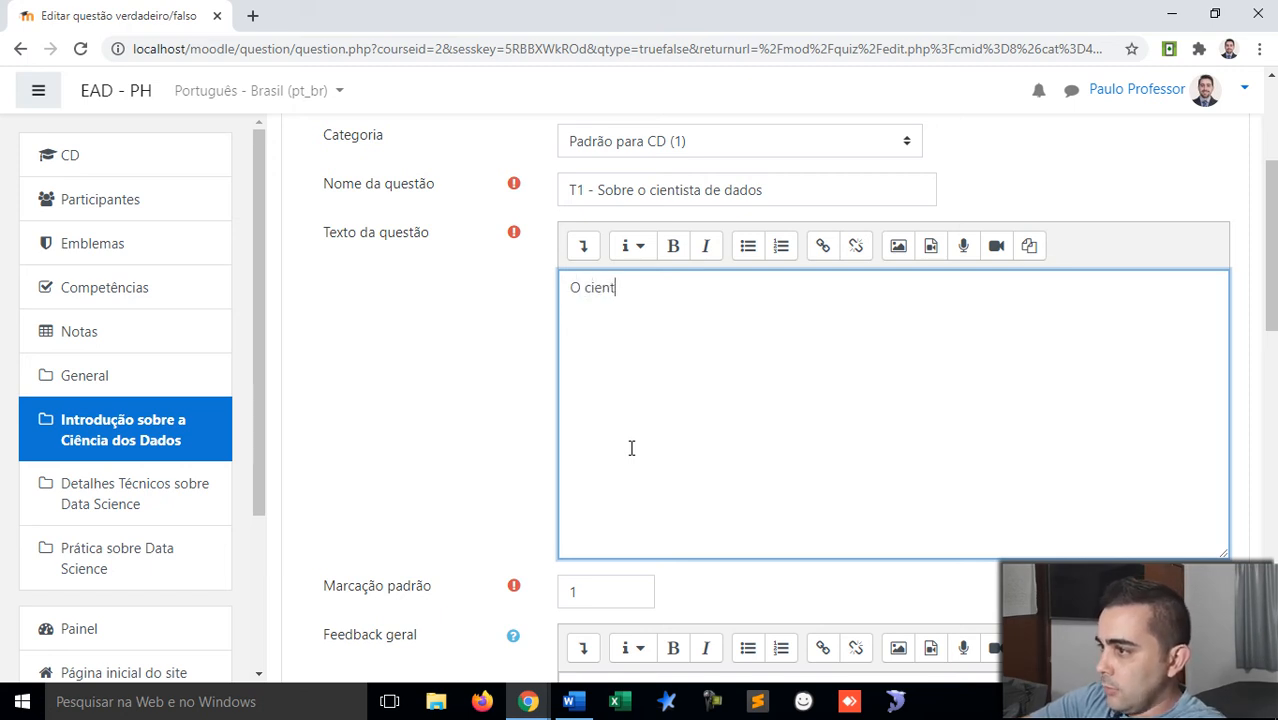
type("ísista de d")
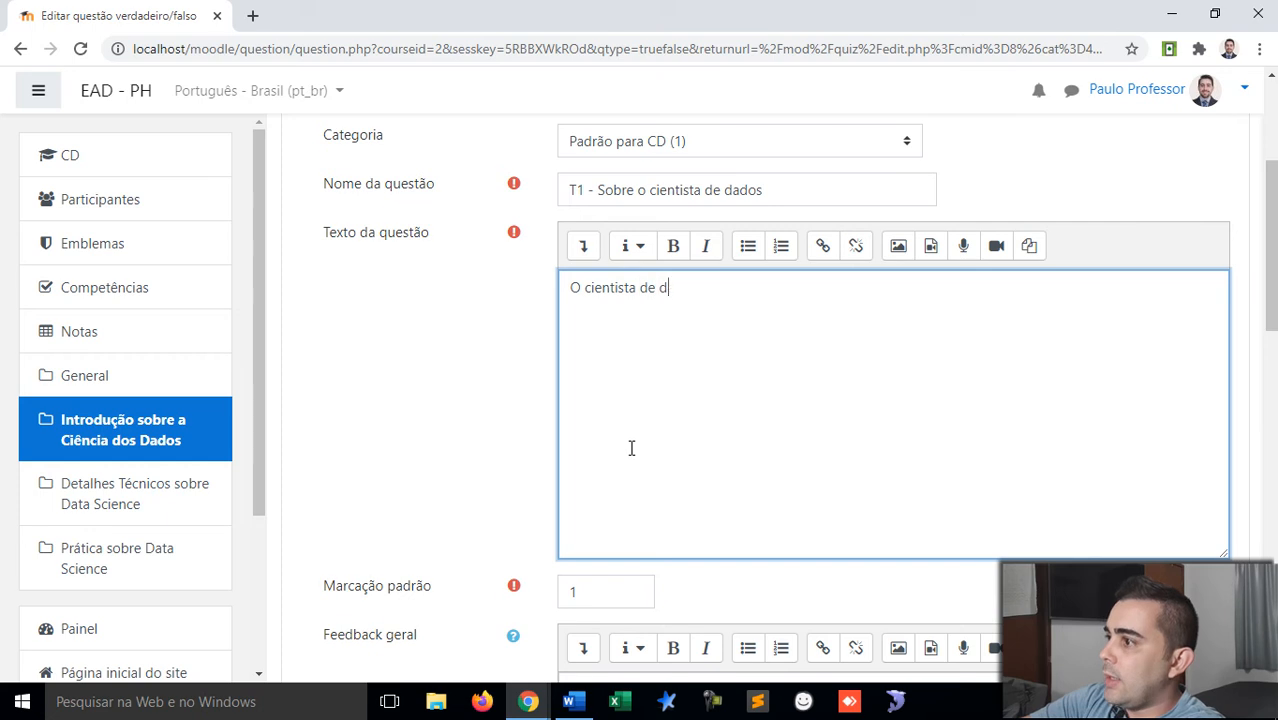
type("ados é aquele que ")
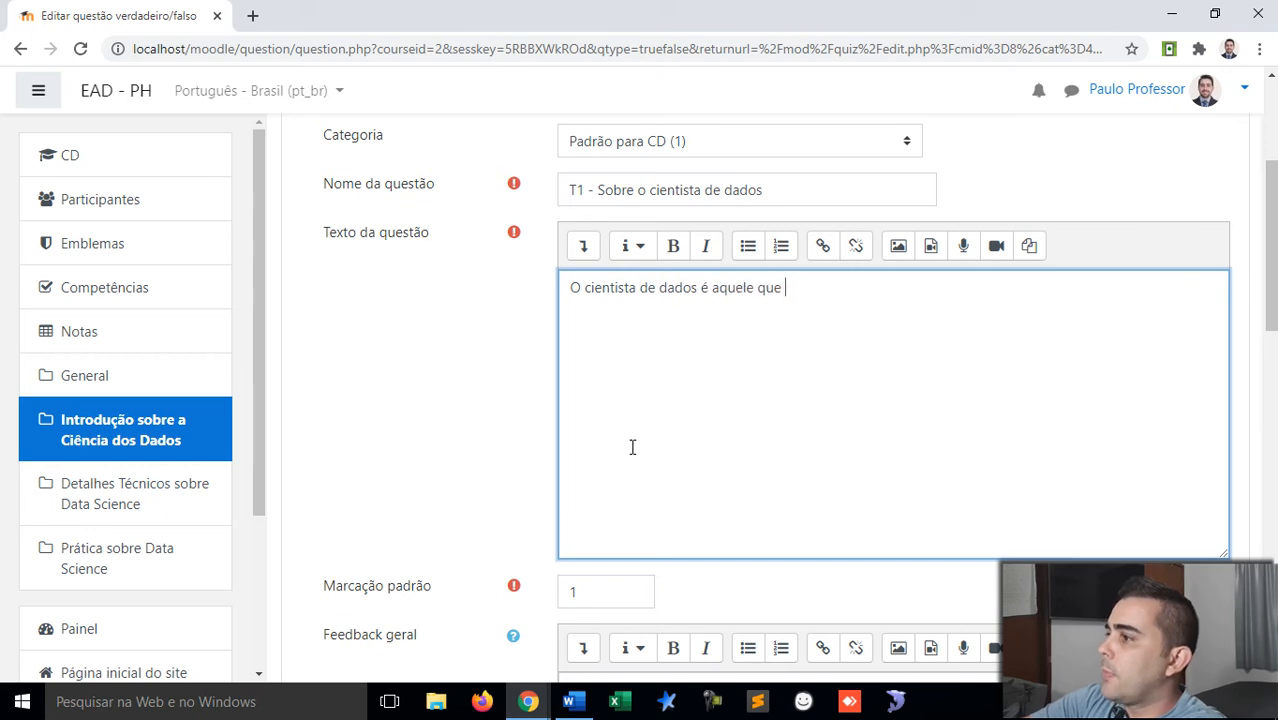
type("trabalha com ")
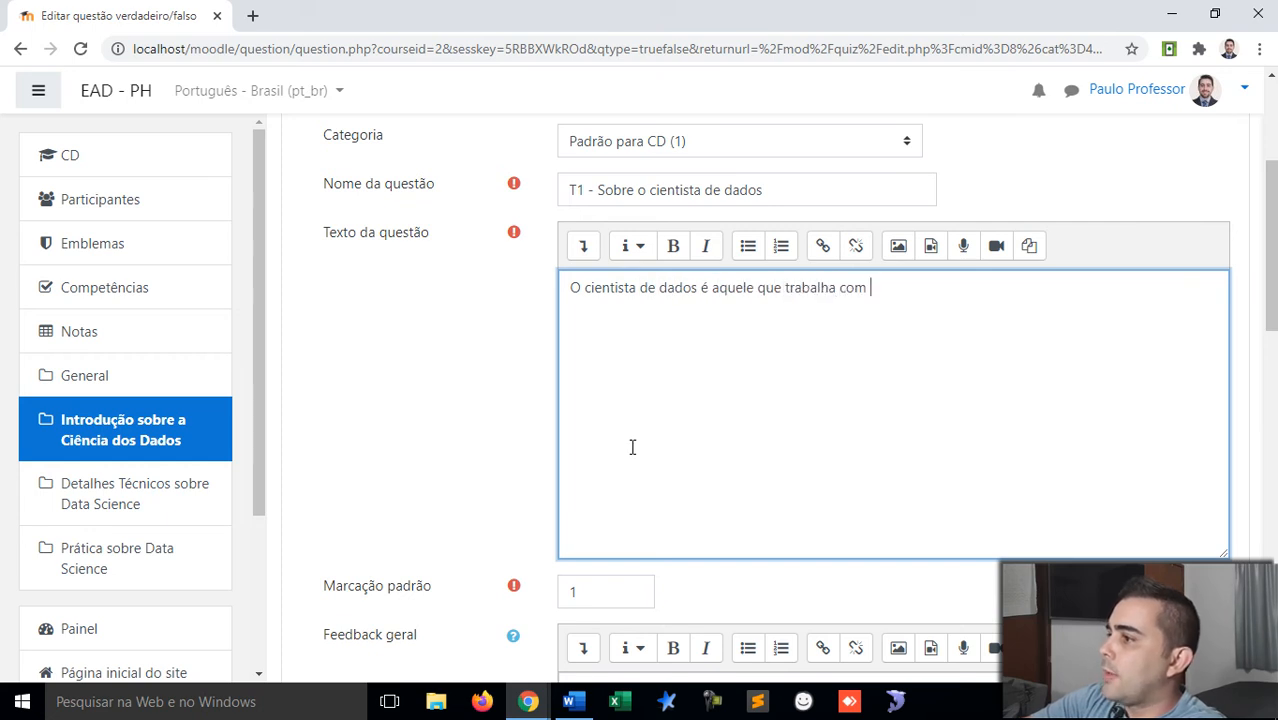
type("Data Science.")
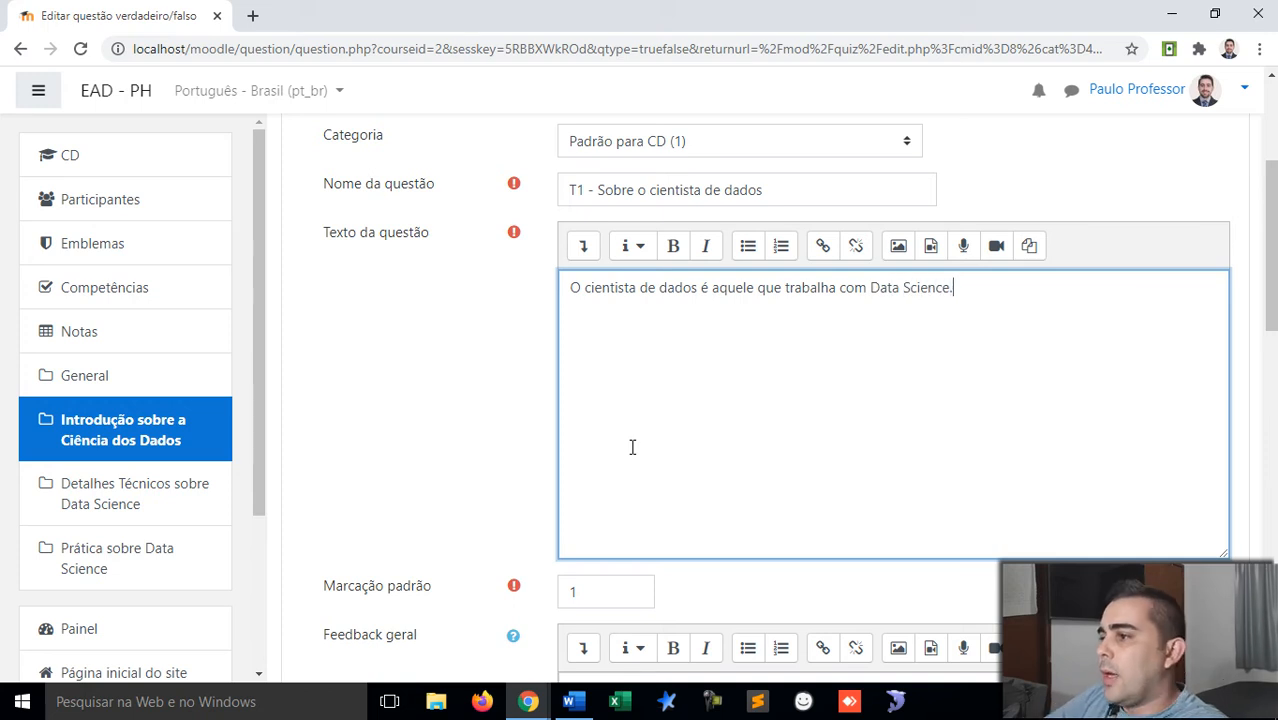
scroll(632, 447, "down", 1)
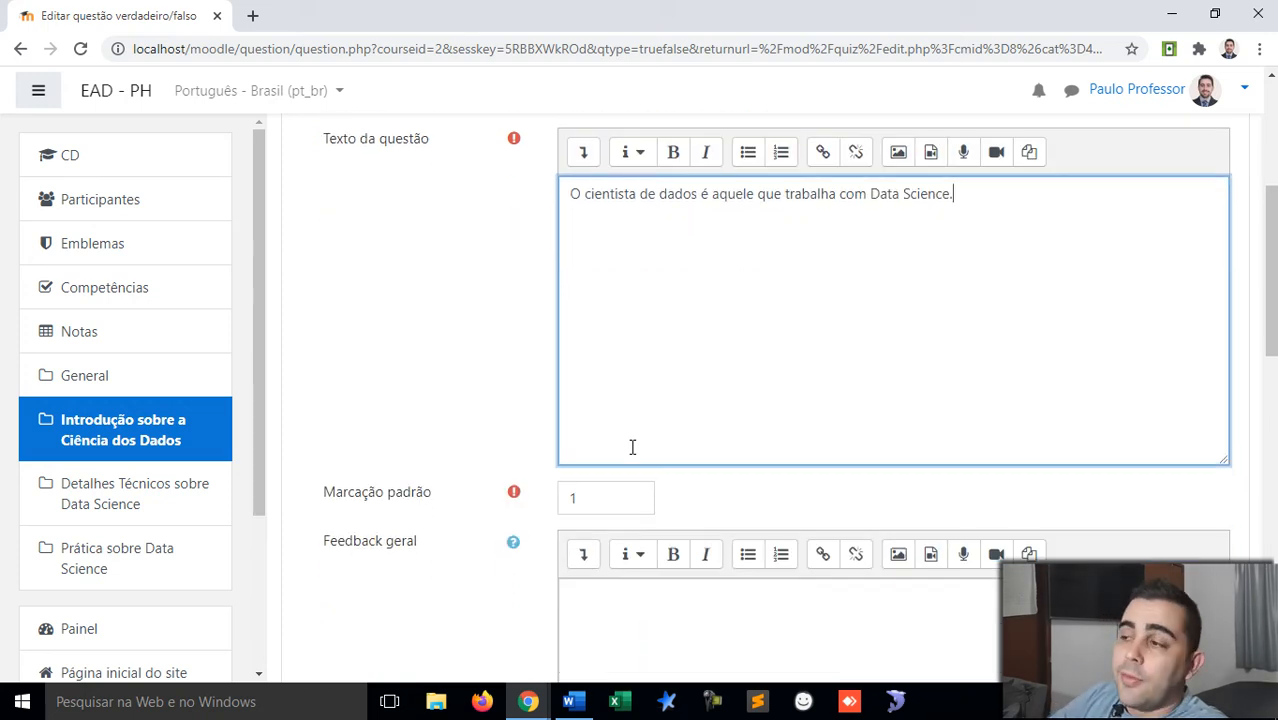
scroll(632, 447, "down", 2)
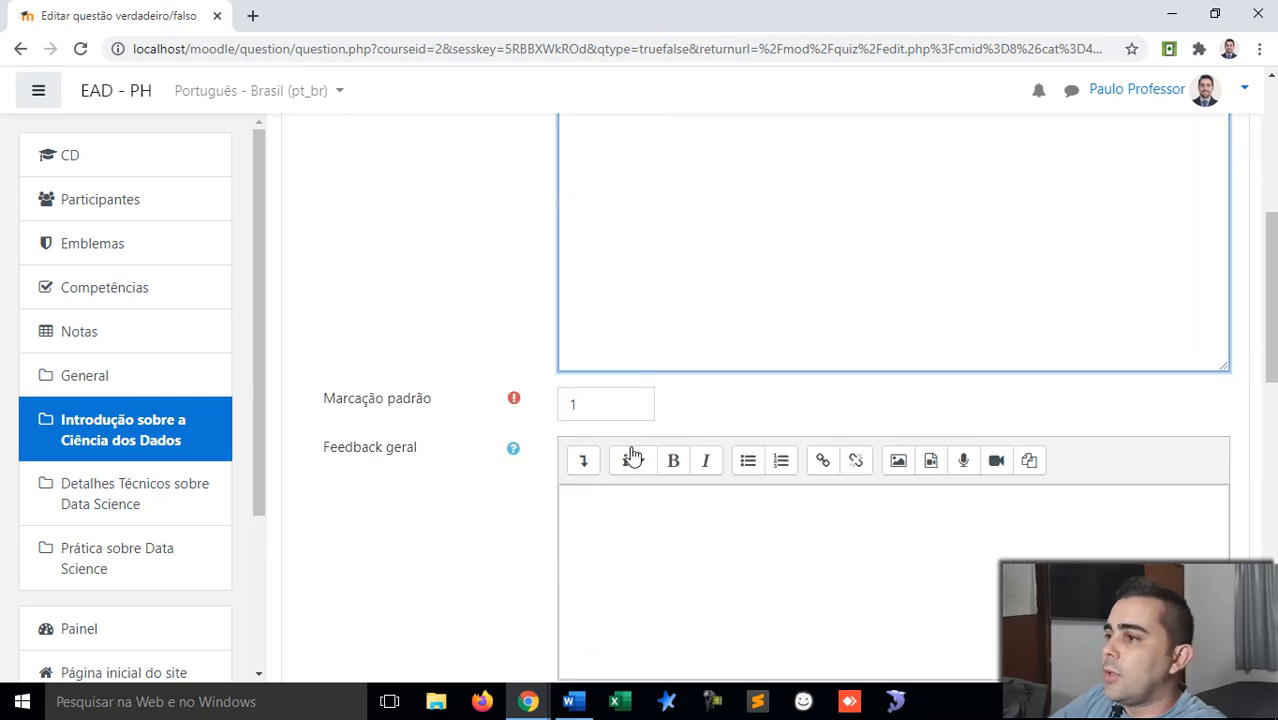
Step: Set the correct answer to Verdadeiro
scroll(632, 447, "down", 1)
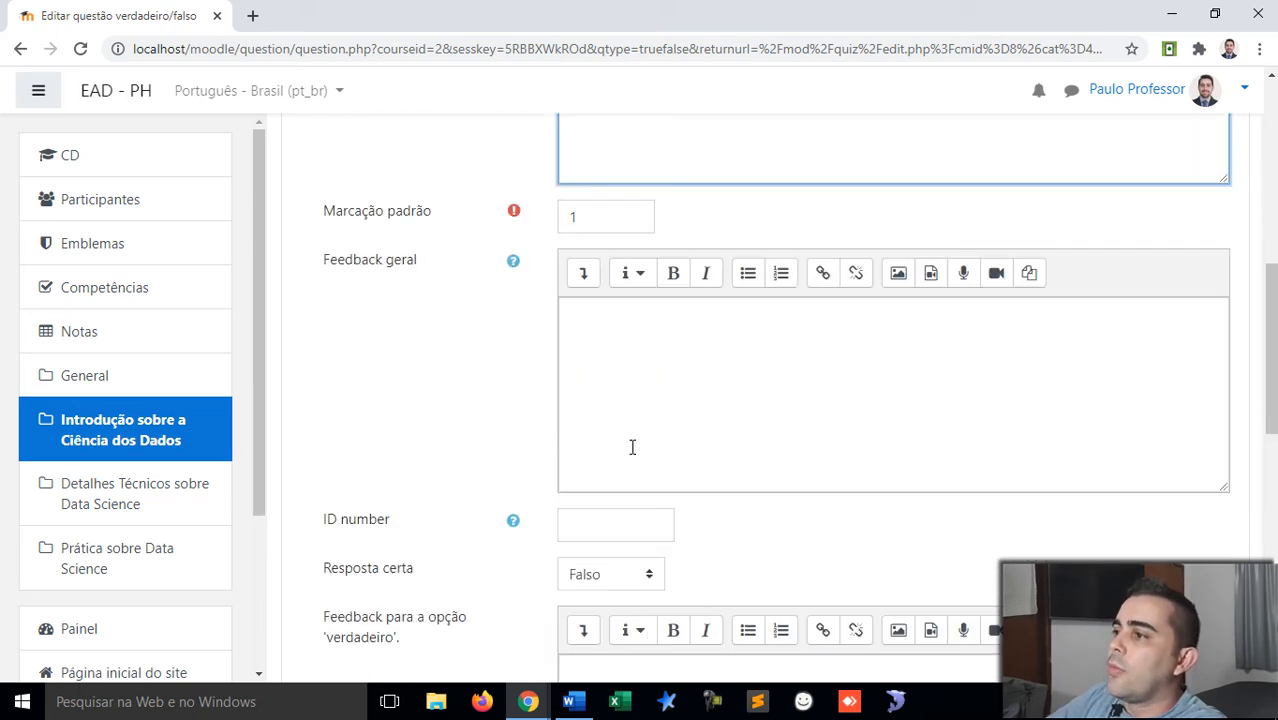
scroll(632, 447, "down", 2)
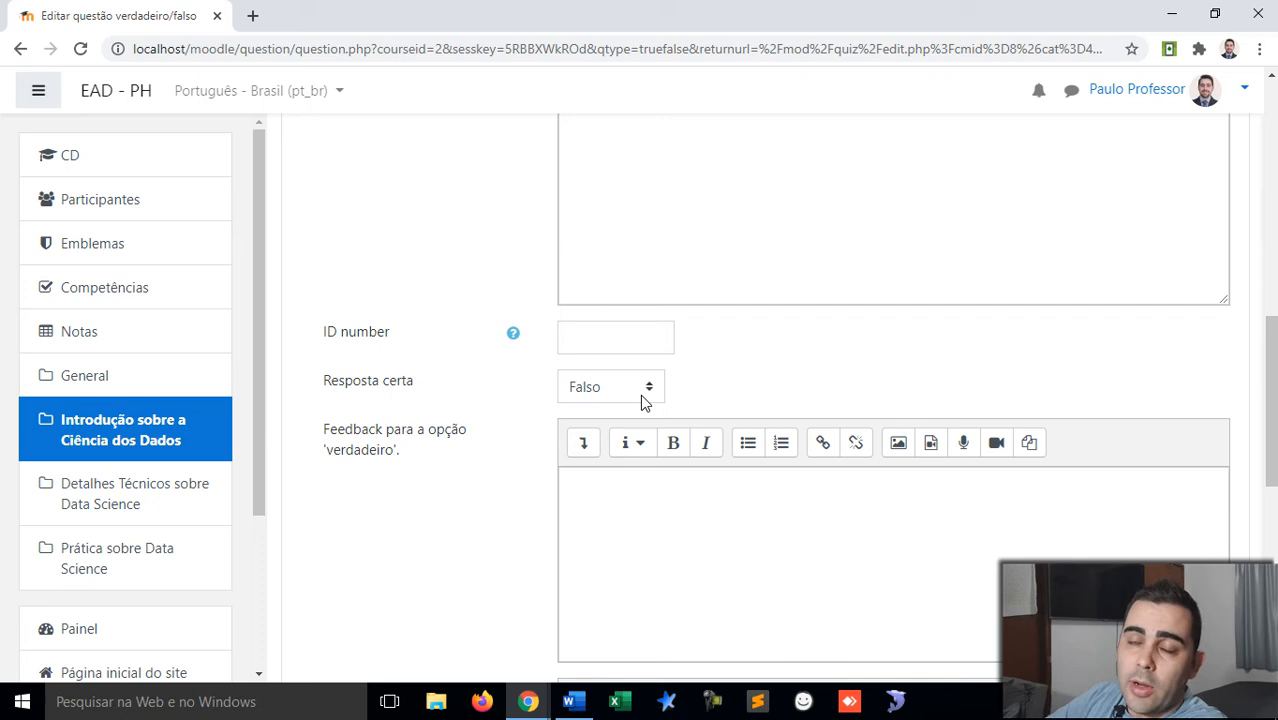
left_click(644, 396)
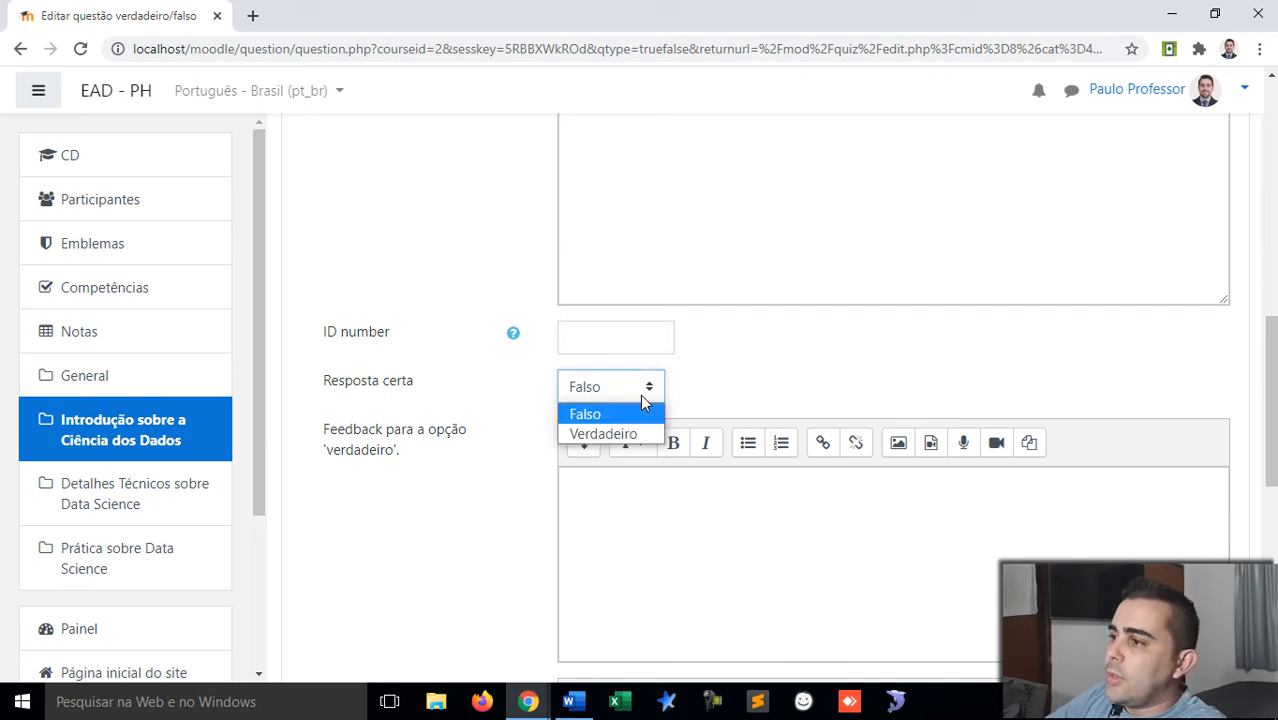
left_click(635, 431)
left_click(703, 390)
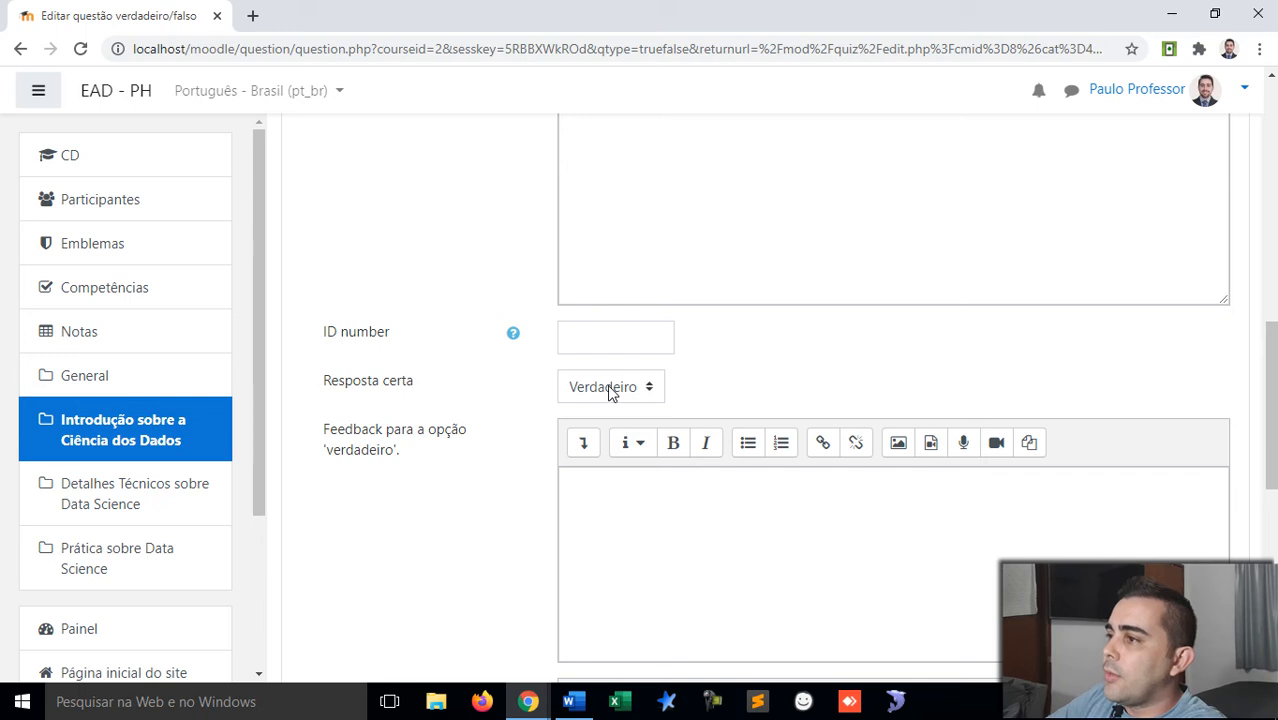
Step: Paste 'Sua resposta está correta!' as the general feedback
scroll(611, 391, "up", 2)
left_click(611, 390)
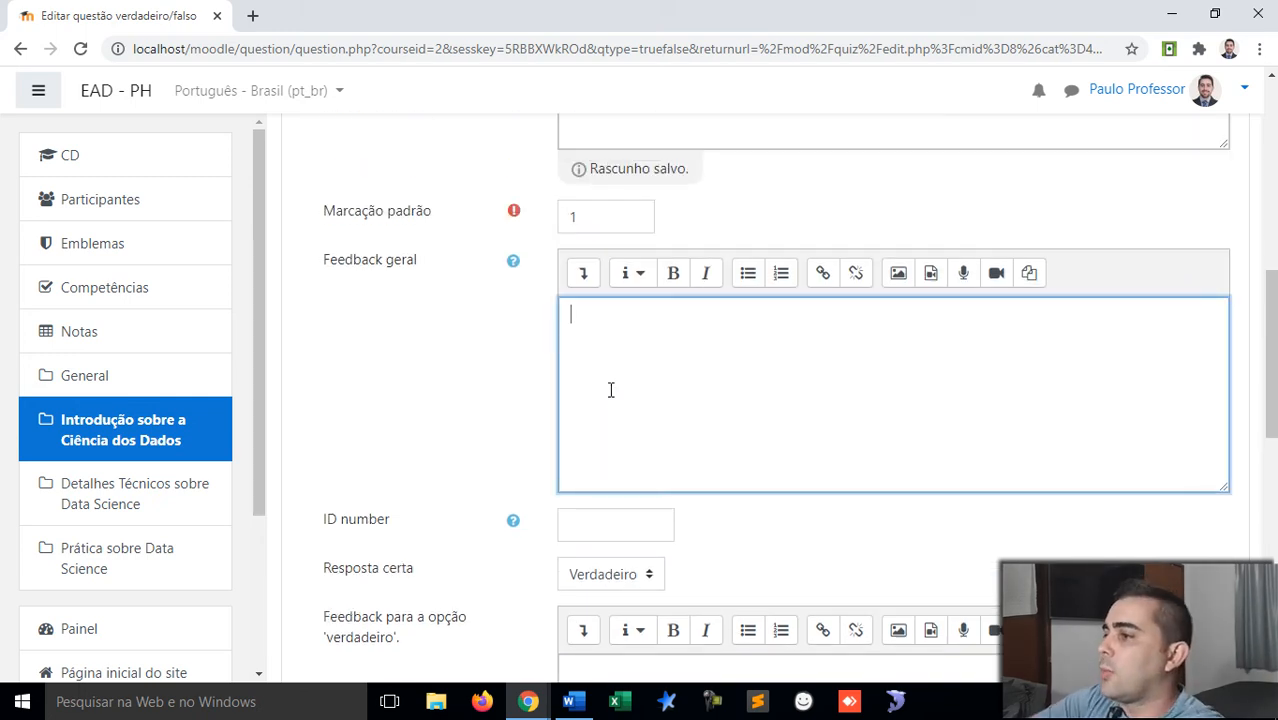
type("Sua resposta está correta!")
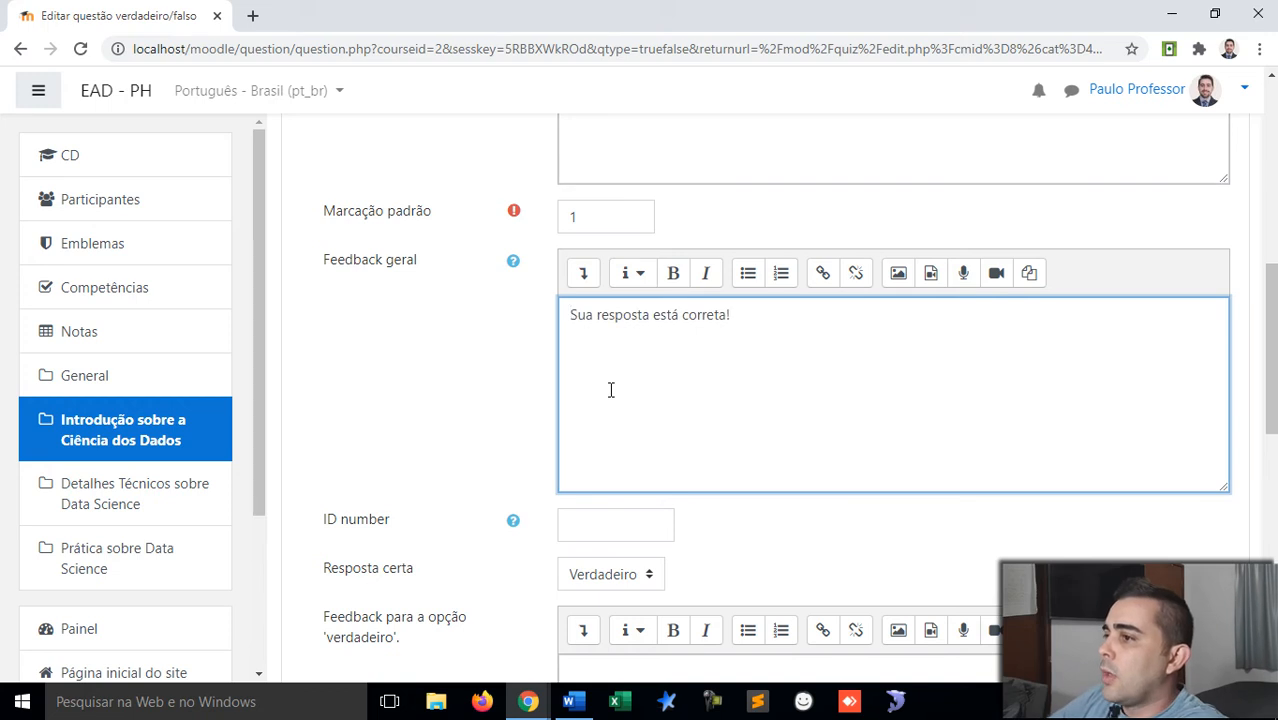
scroll(611, 390, "down", 5)
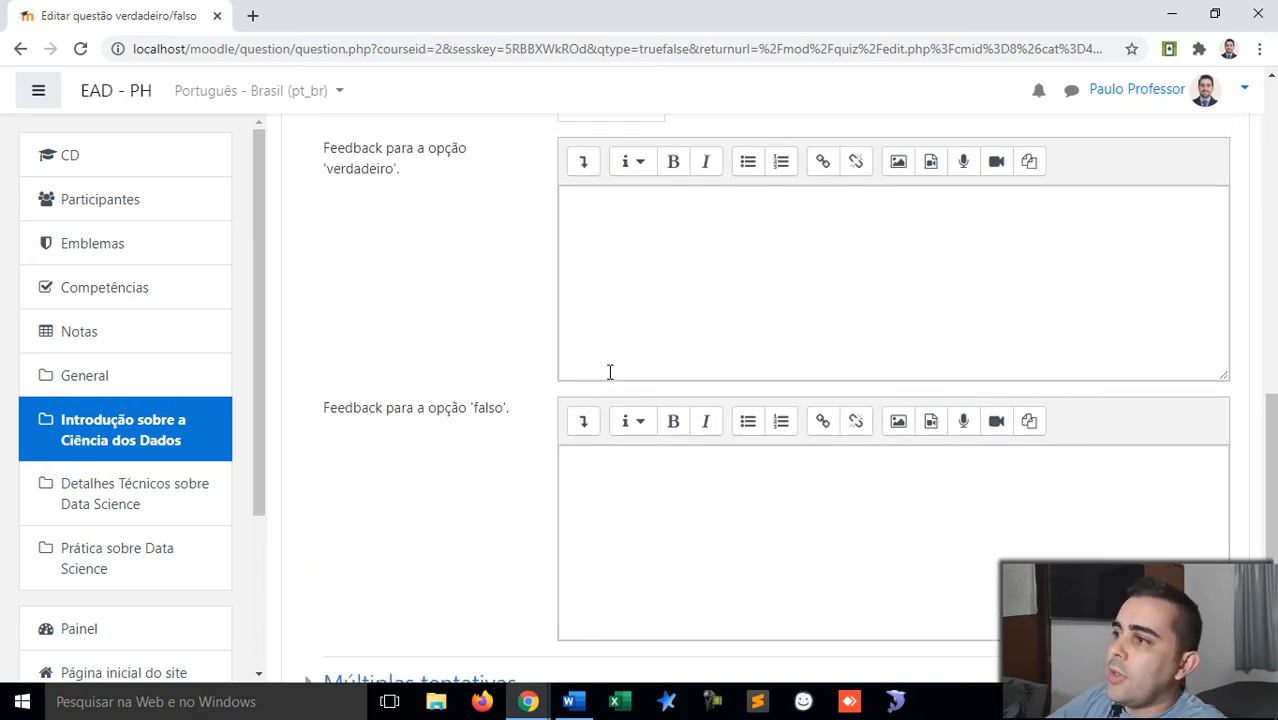
Step: Give Verdadeiro the feedback 'Sua resposta está correta!' and Falso 'Sua resposta está incorreta!'
left_click(588, 288)
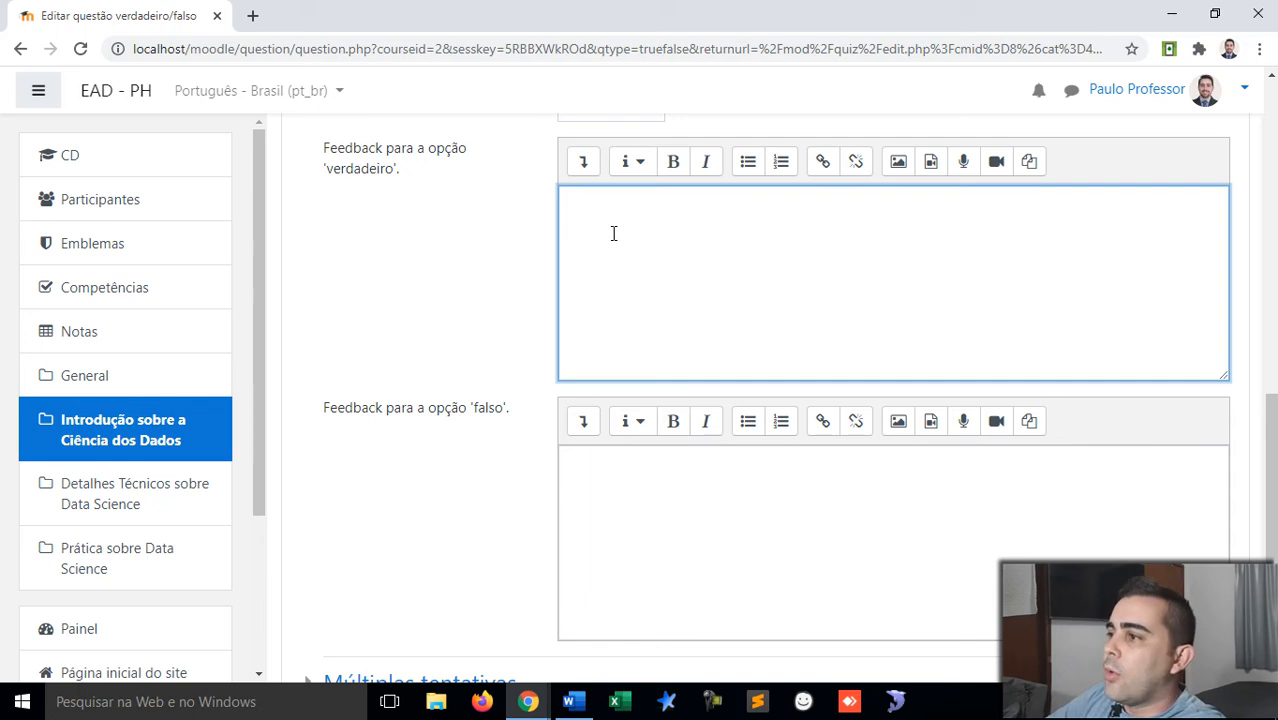
type("Sua resposta está correta!")
left_click(621, 481)
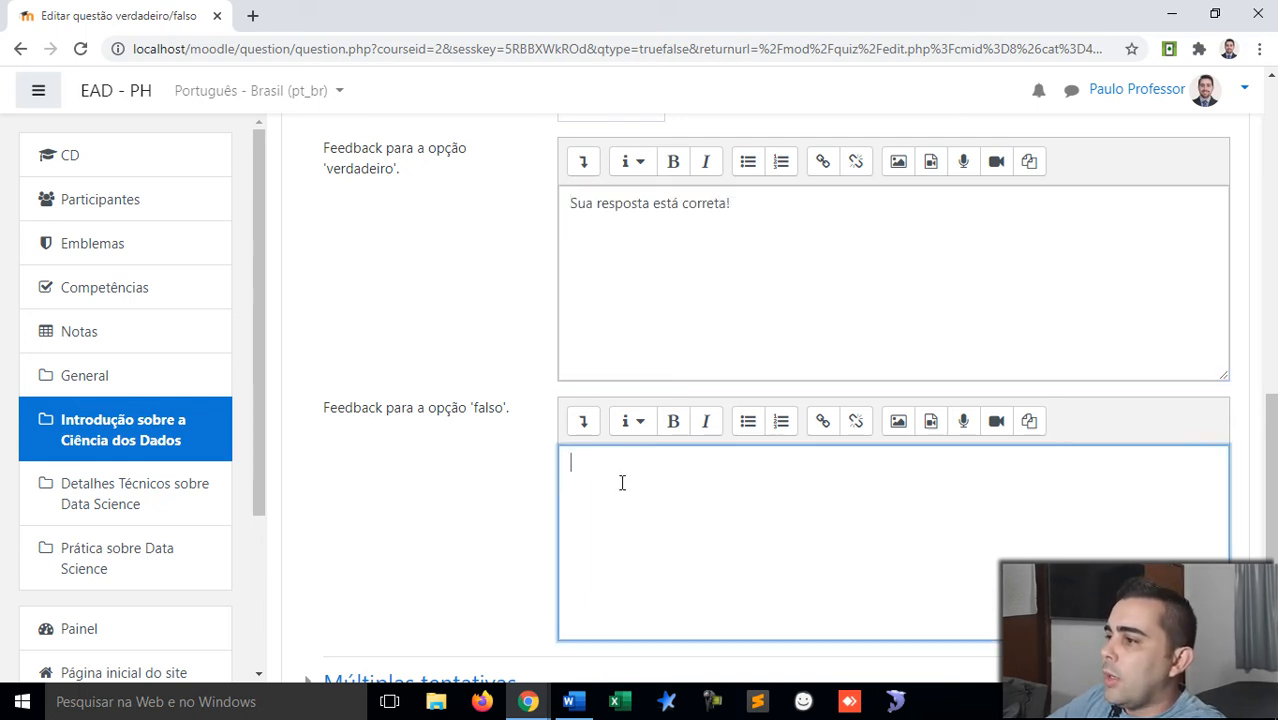
type("Sua resposta está correta!")
left_click(682, 463)
type("in")
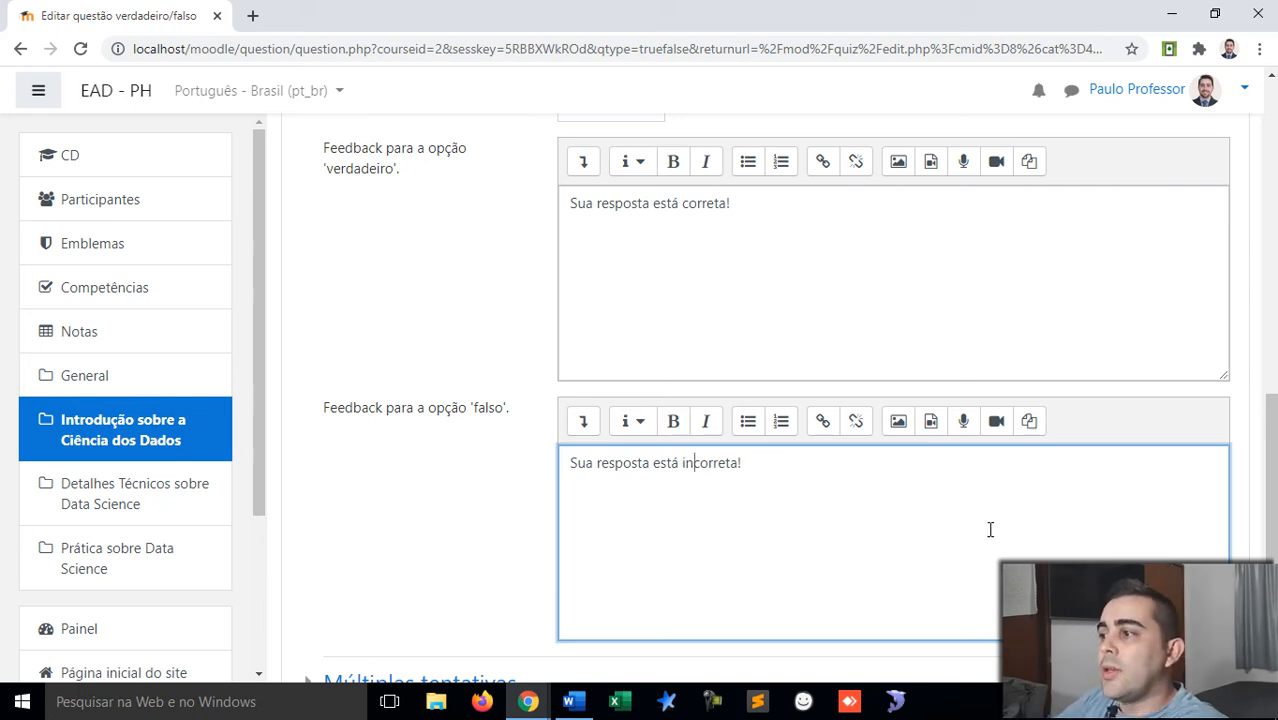
left_click(895, 483)
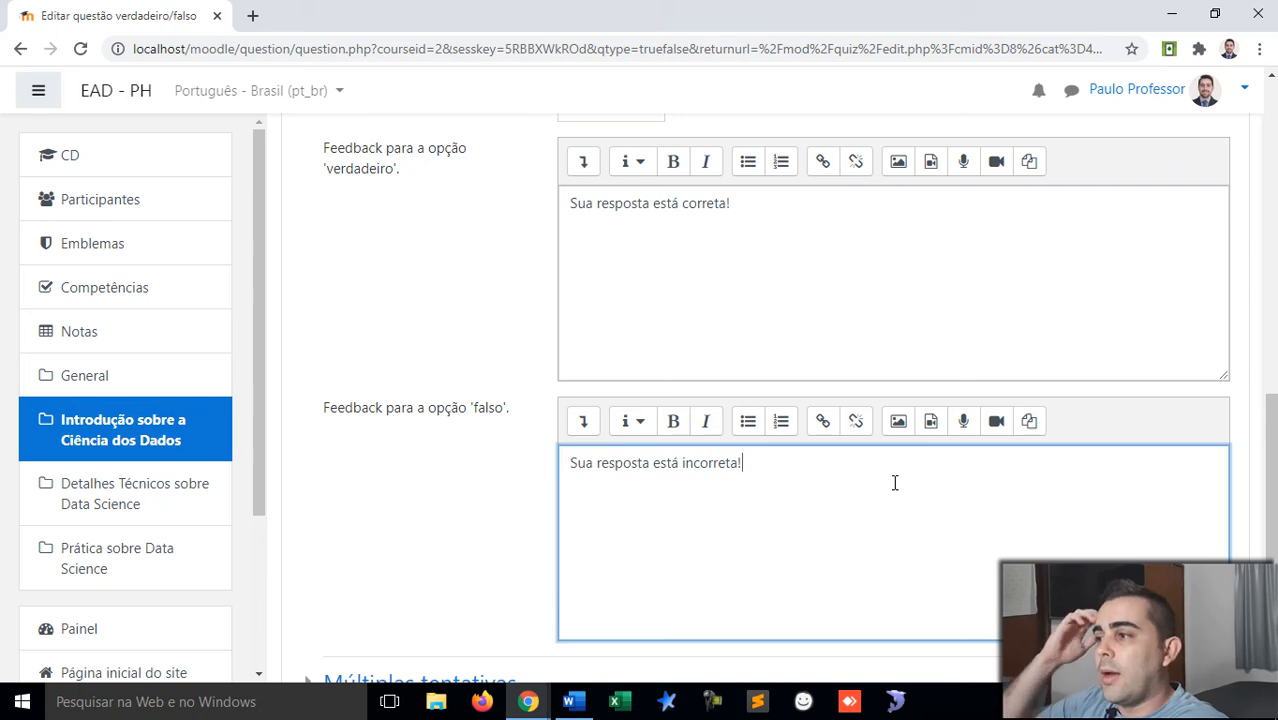
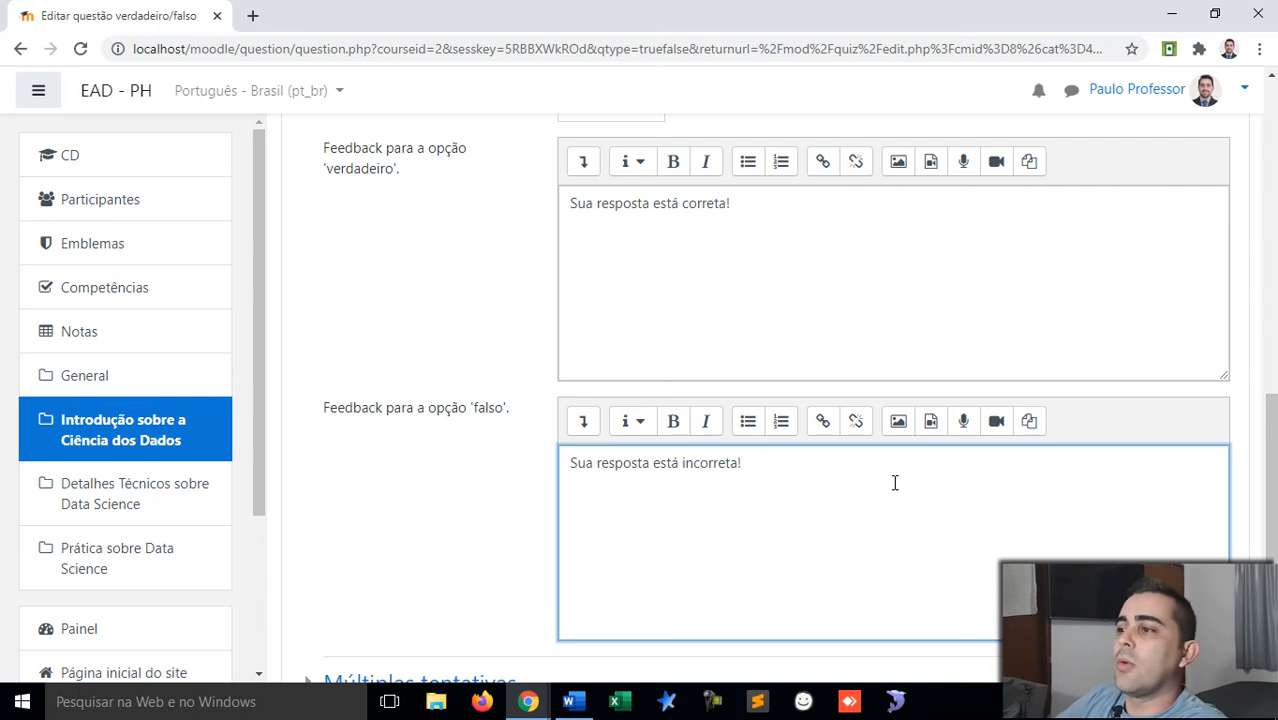
Step: Confirm the true/false question's incorrect-try penalty of 1 and save the question
scroll(508, 423, "down", 3)
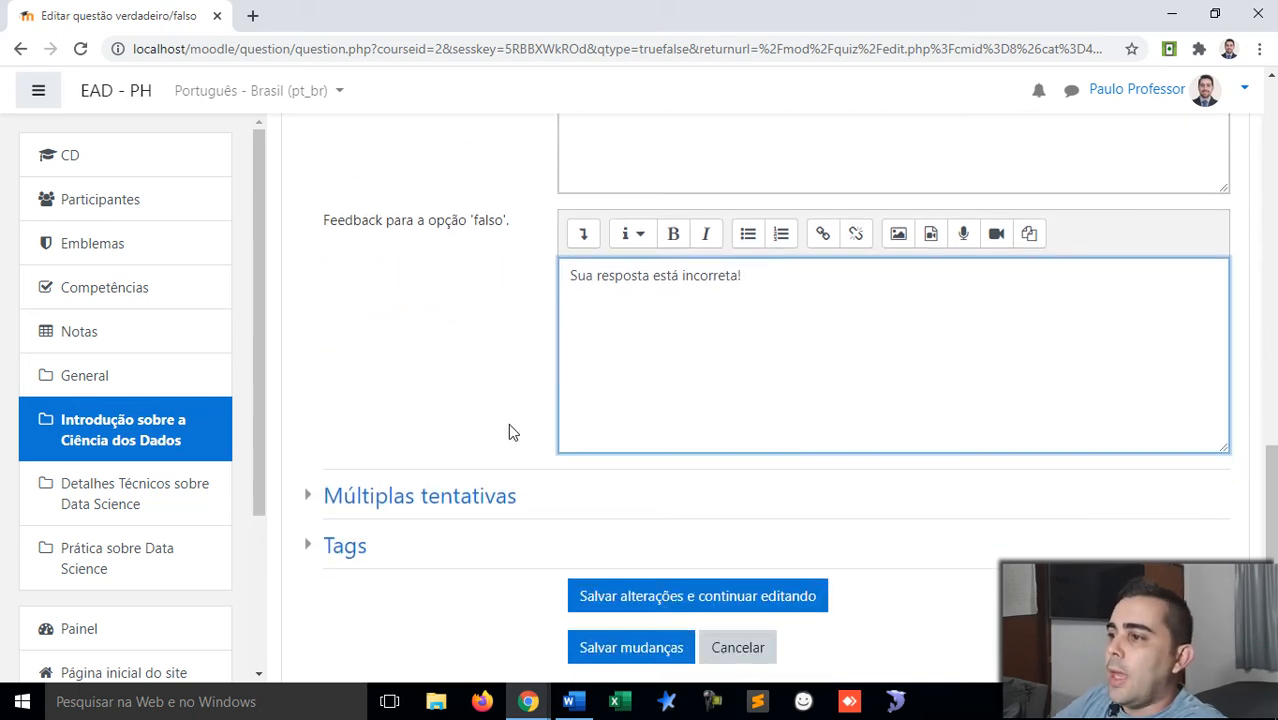
left_click(322, 405)
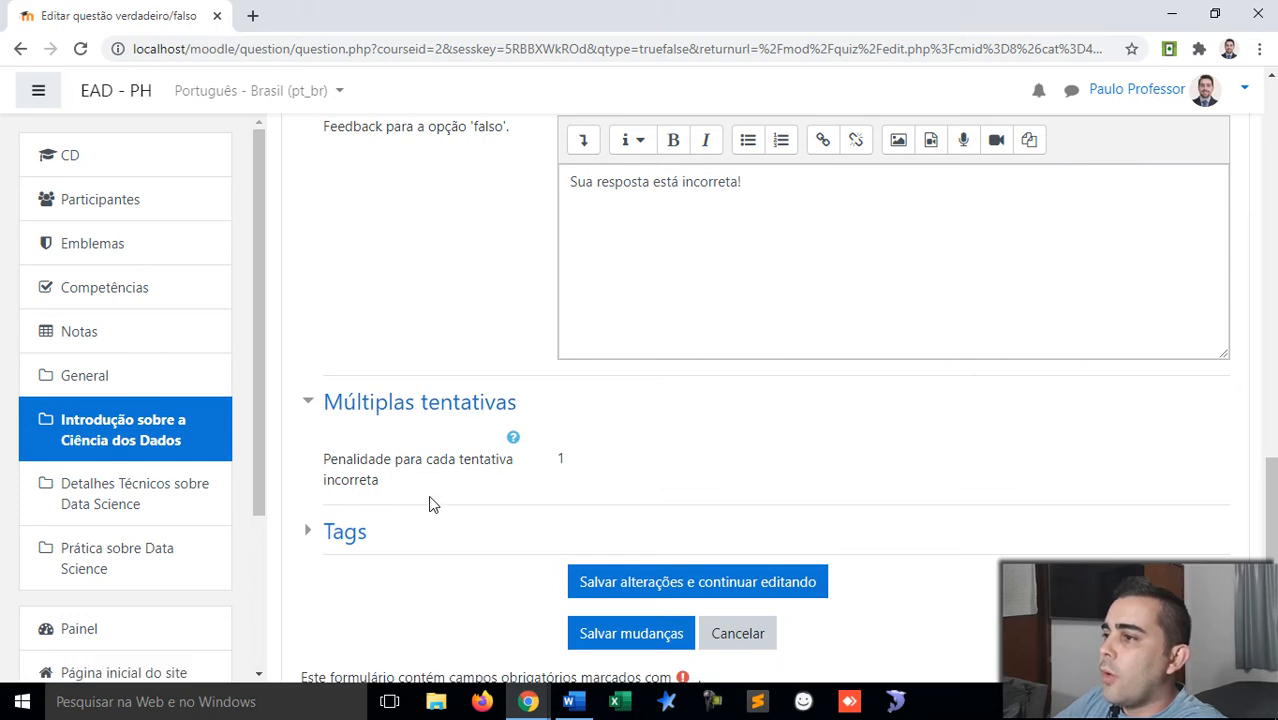
scroll(430, 504, "down", 1)
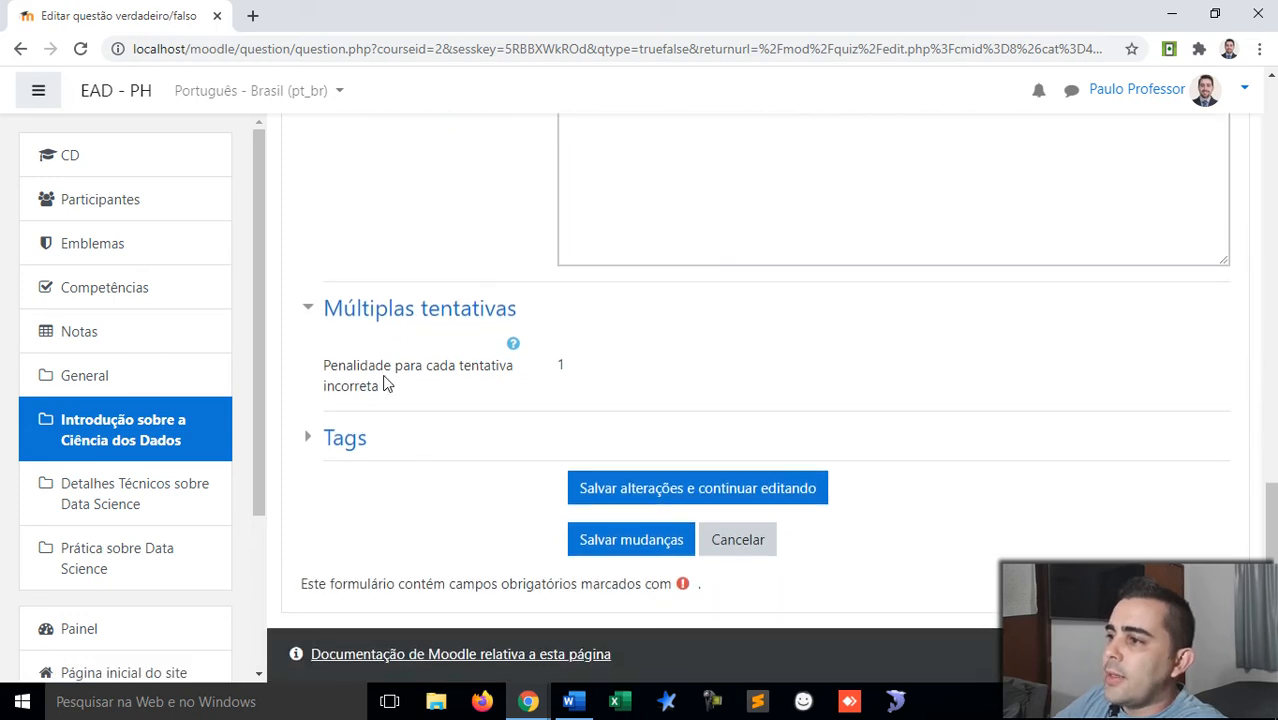
left_click_drag(380, 392, 309, 374)
left_click_drag(567, 367, 556, 371)
left_click(560, 368)
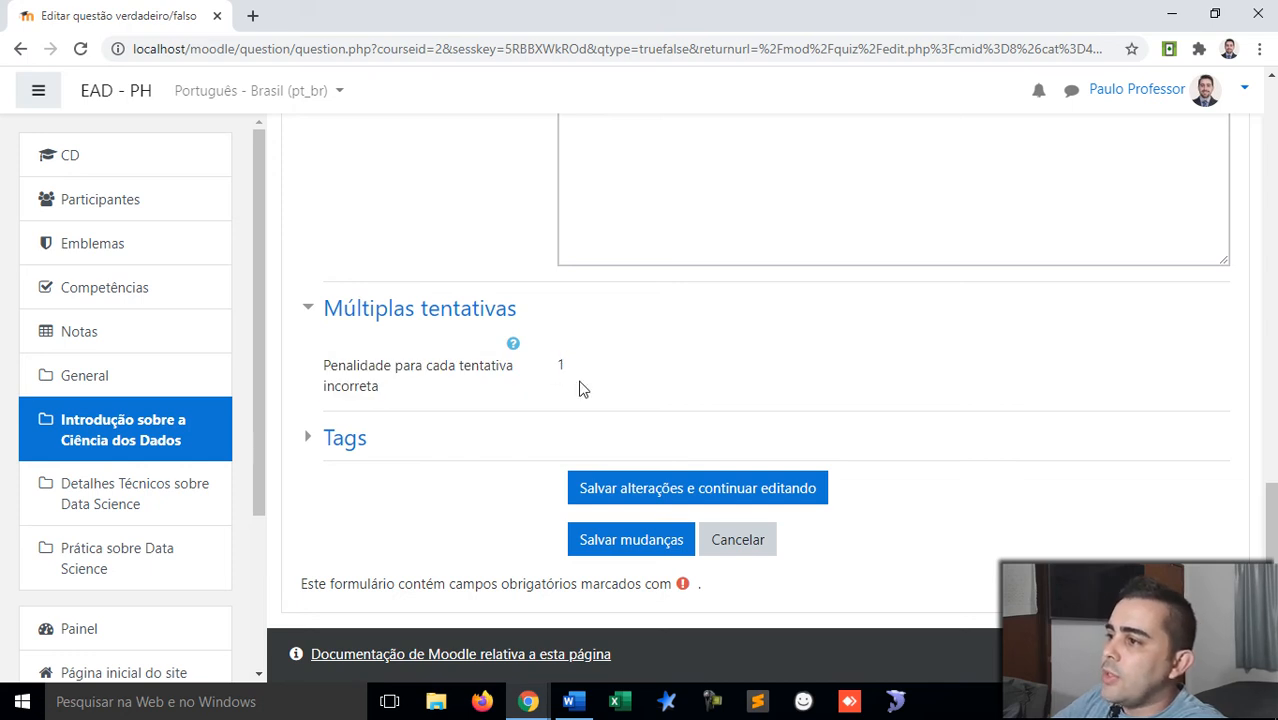
left_click_drag(557, 367, 583, 370)
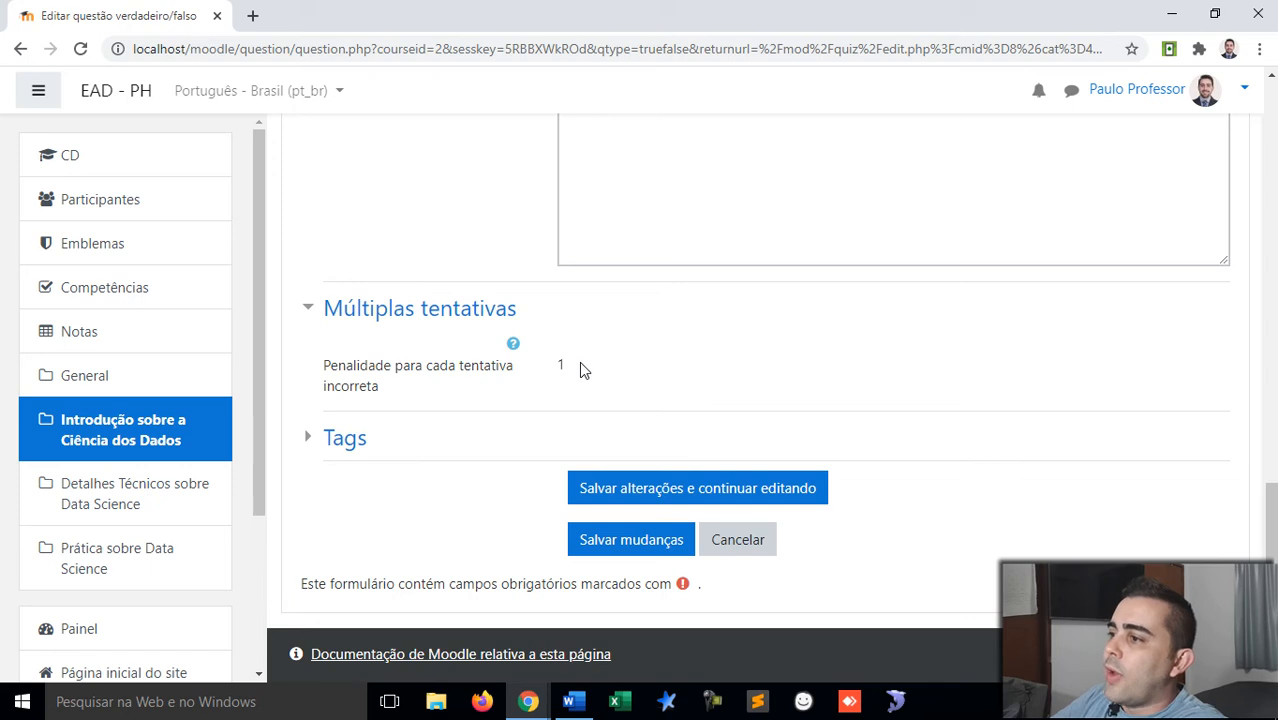
left_click(609, 543)
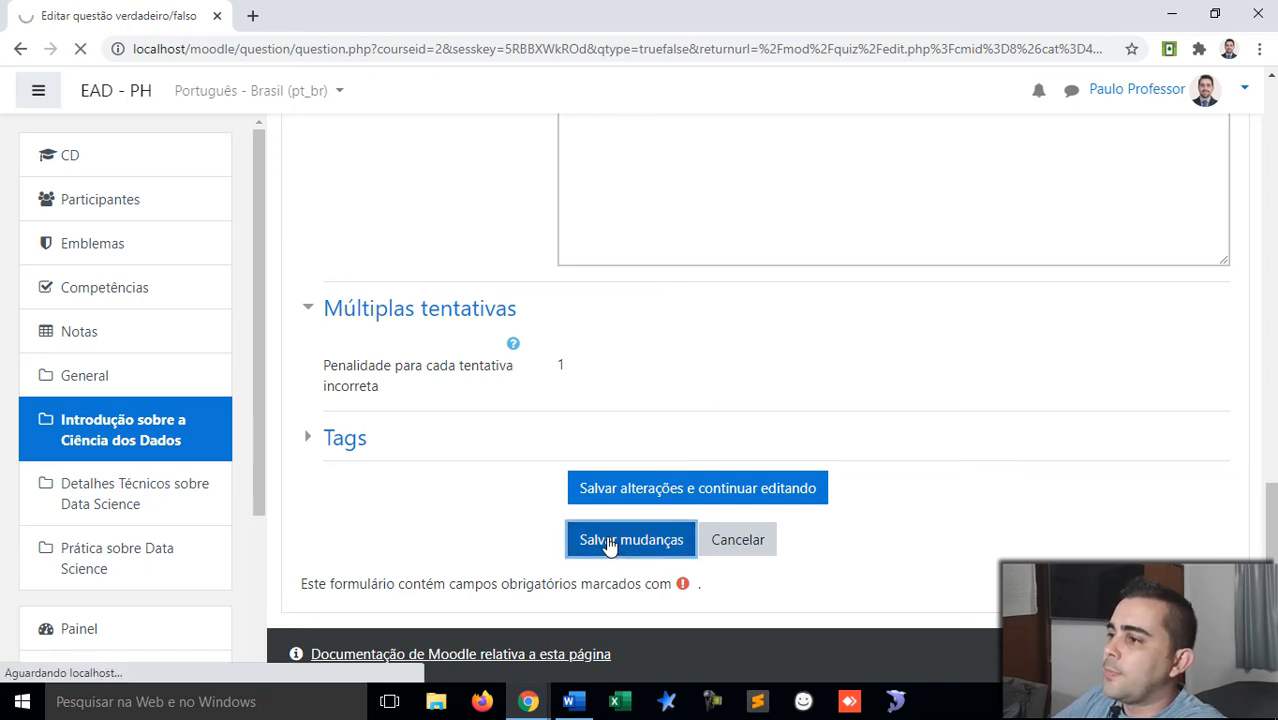
Step: Add a new Associação (matching) question at the end of the quiz
scroll(595, 418, "down", 1)
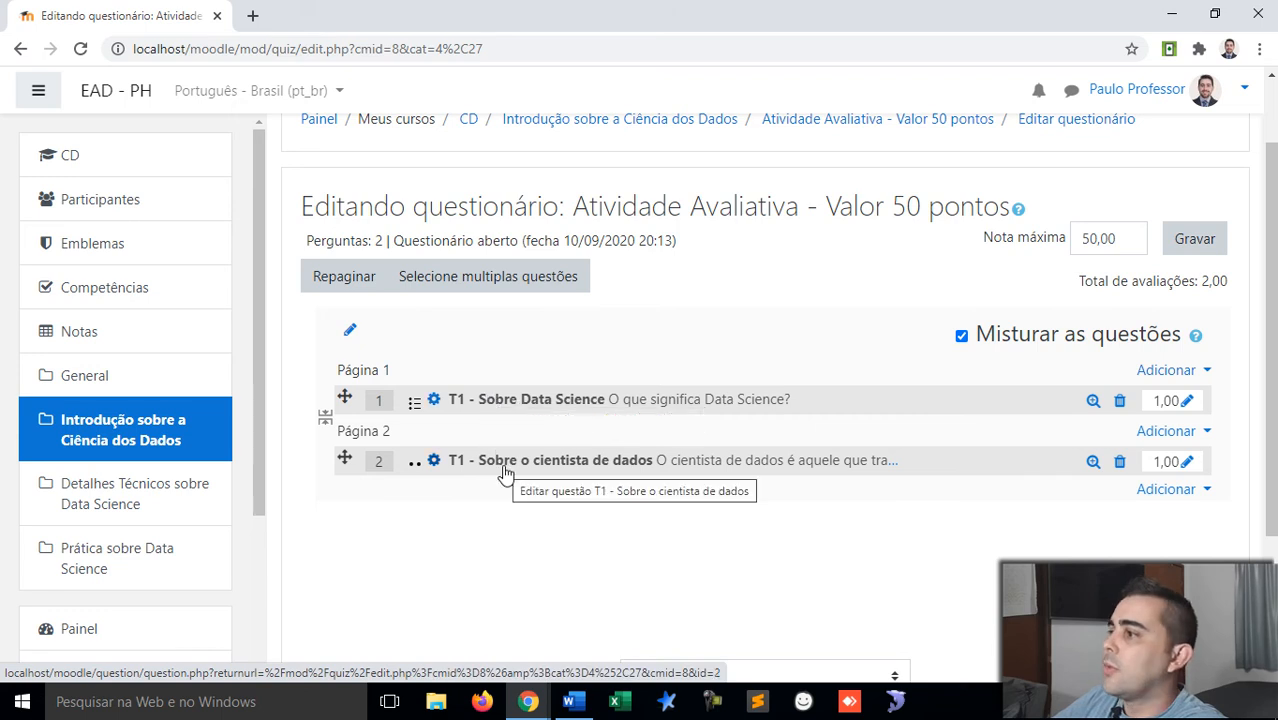
scroll(505, 470, "down", 1)
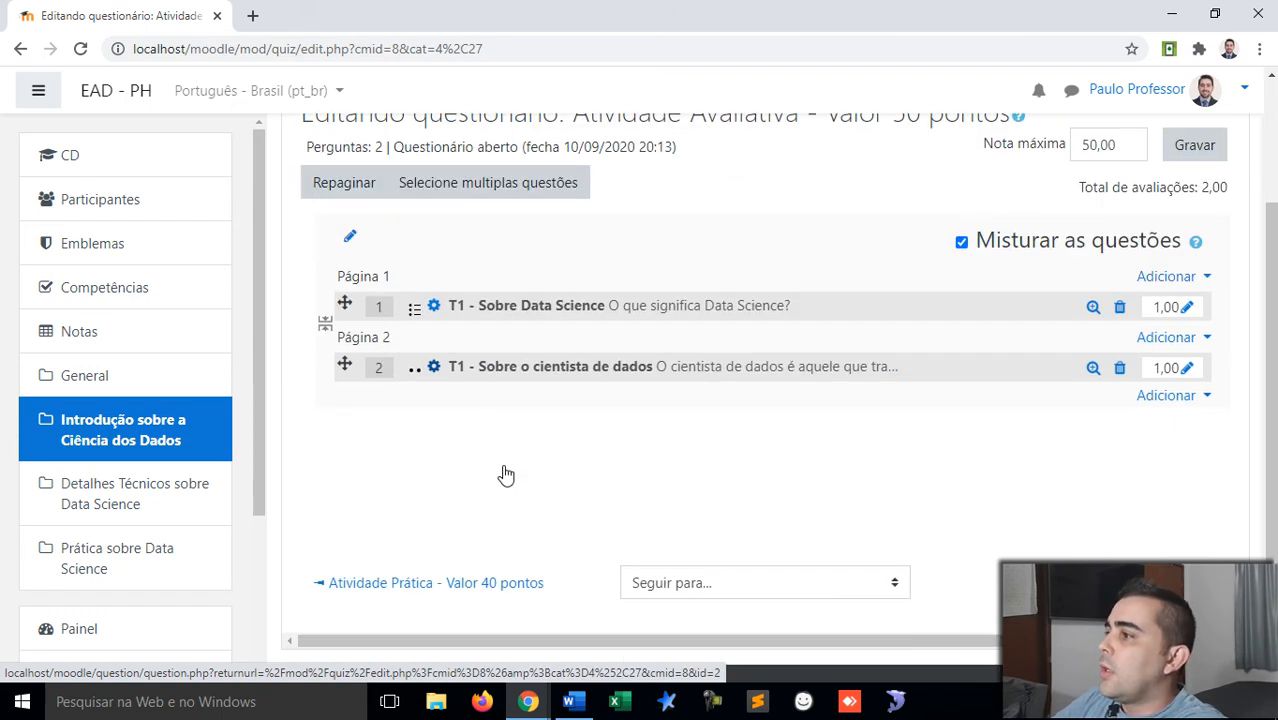
left_click(1186, 400)
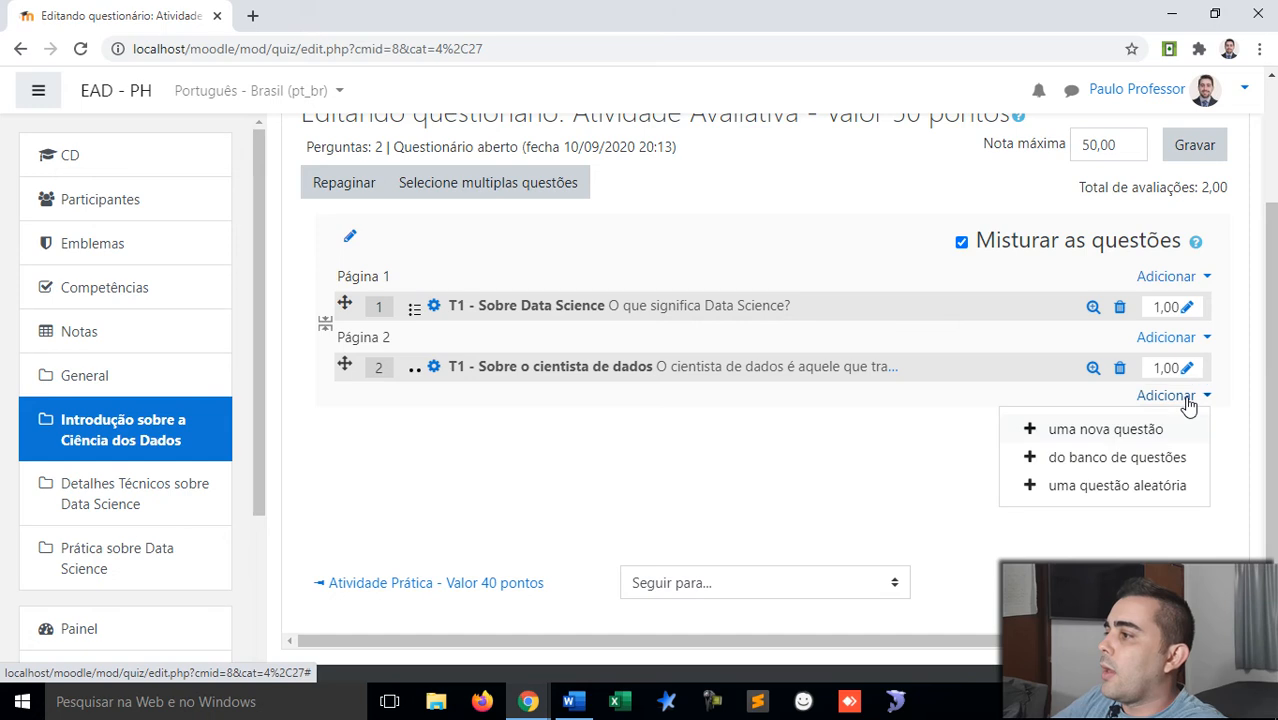
left_click(1108, 430)
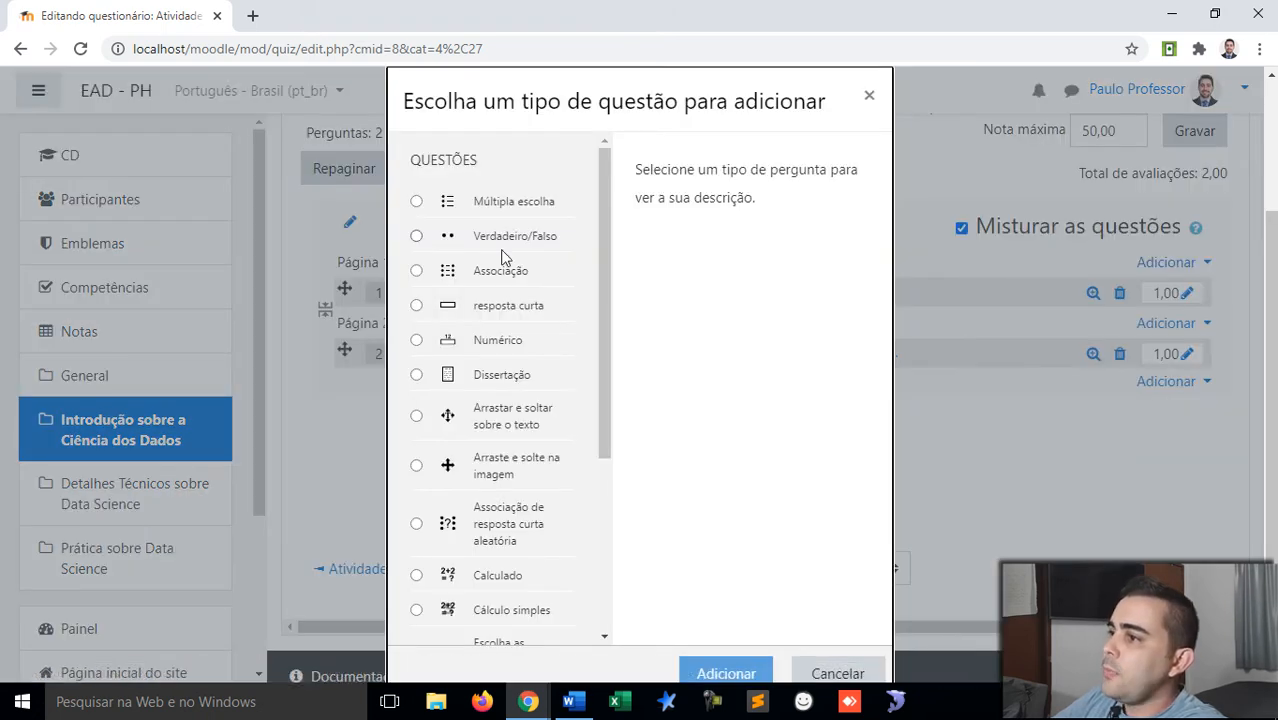
left_click(479, 274)
scroll(589, 416, "down", 5)
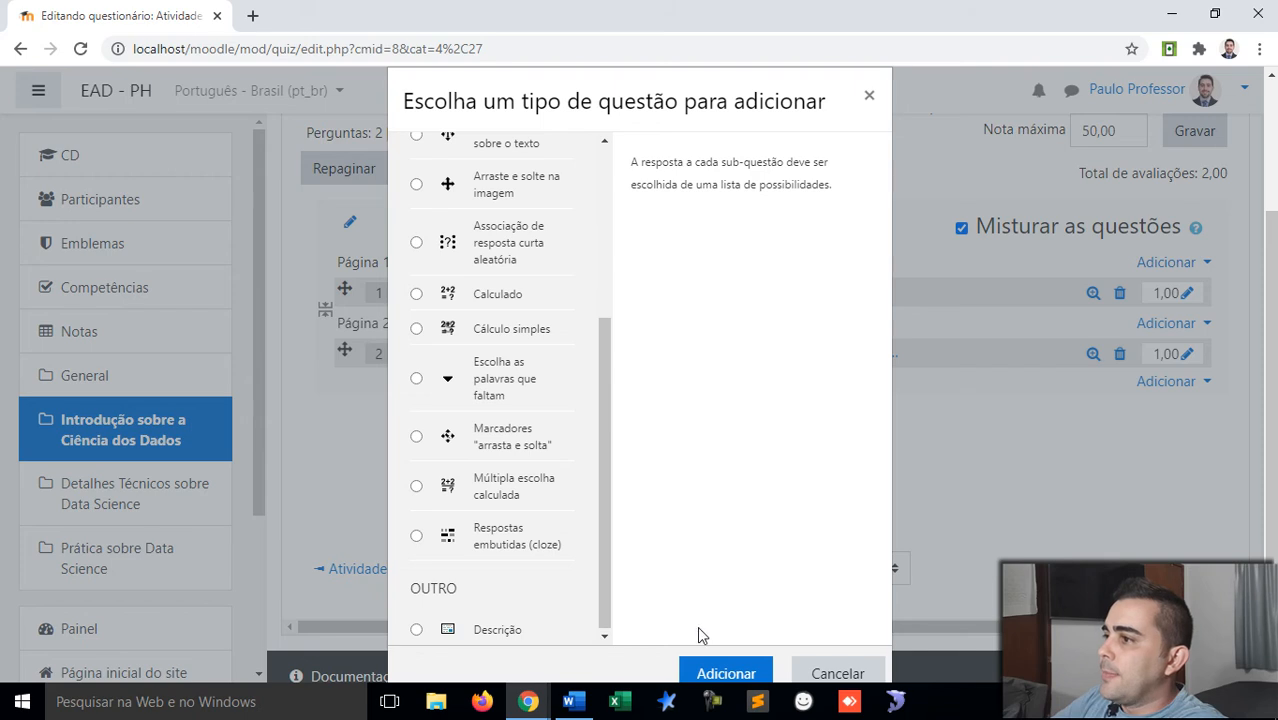
left_click(708, 678)
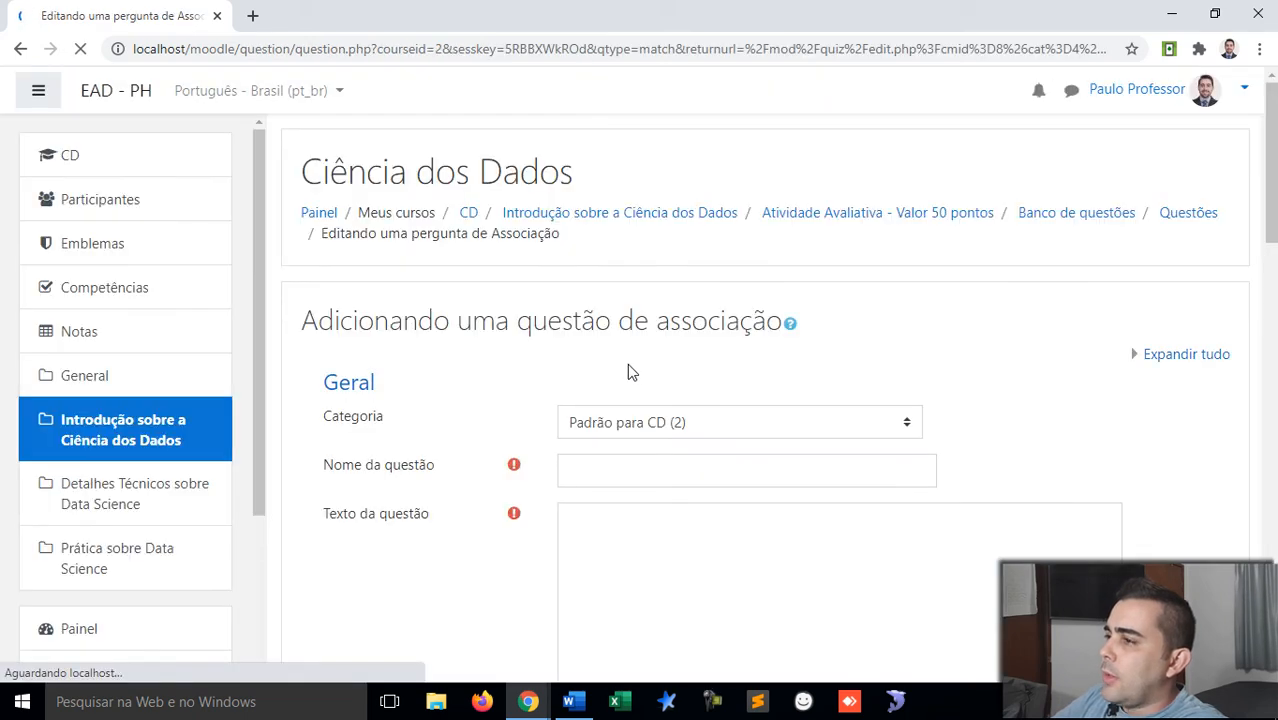
Step: Name the matching question 'T1 - Sobre ciência'
scroll(630, 400, "down", 2)
left_click(645, 285)
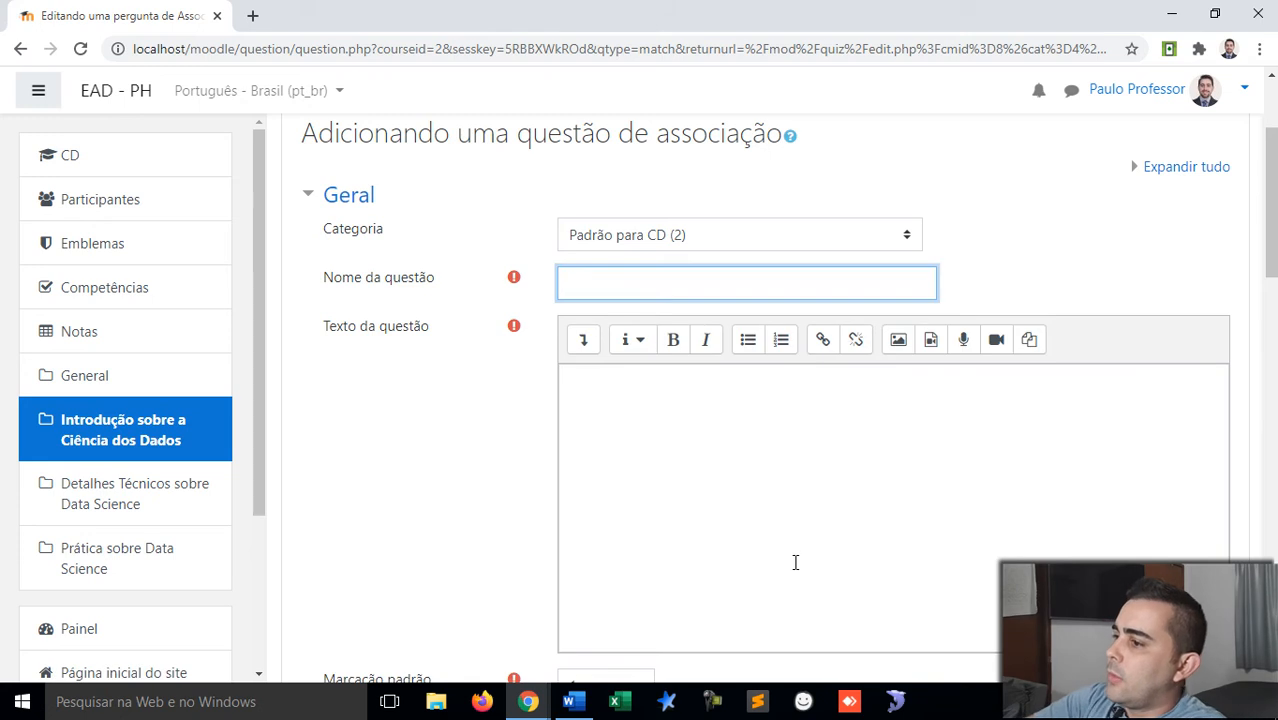
type("T1 ")
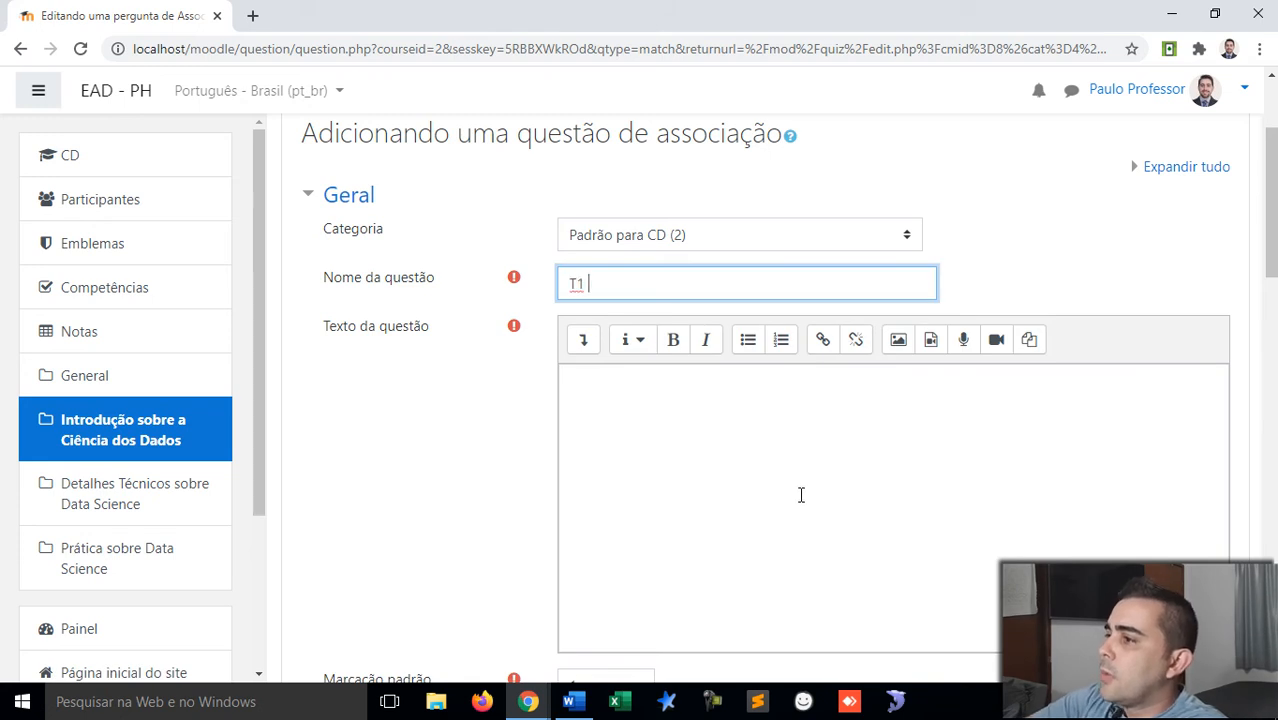
type("- S")
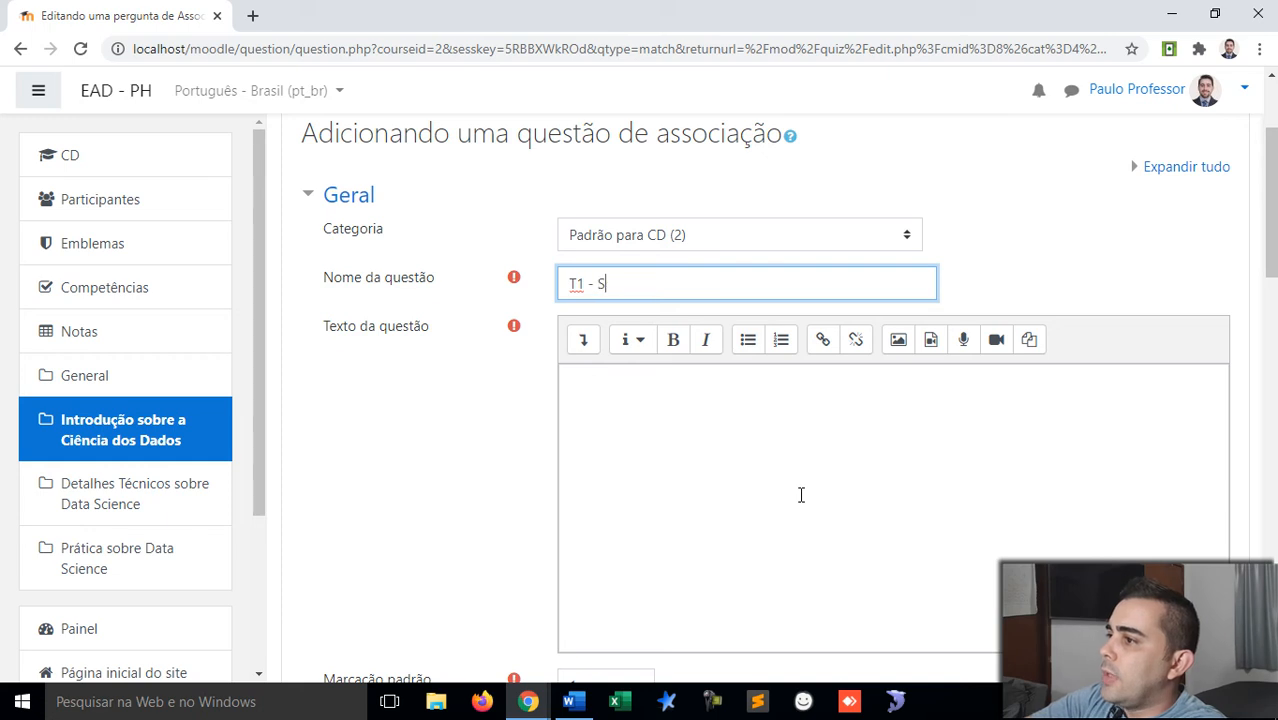
type("obre ciência")
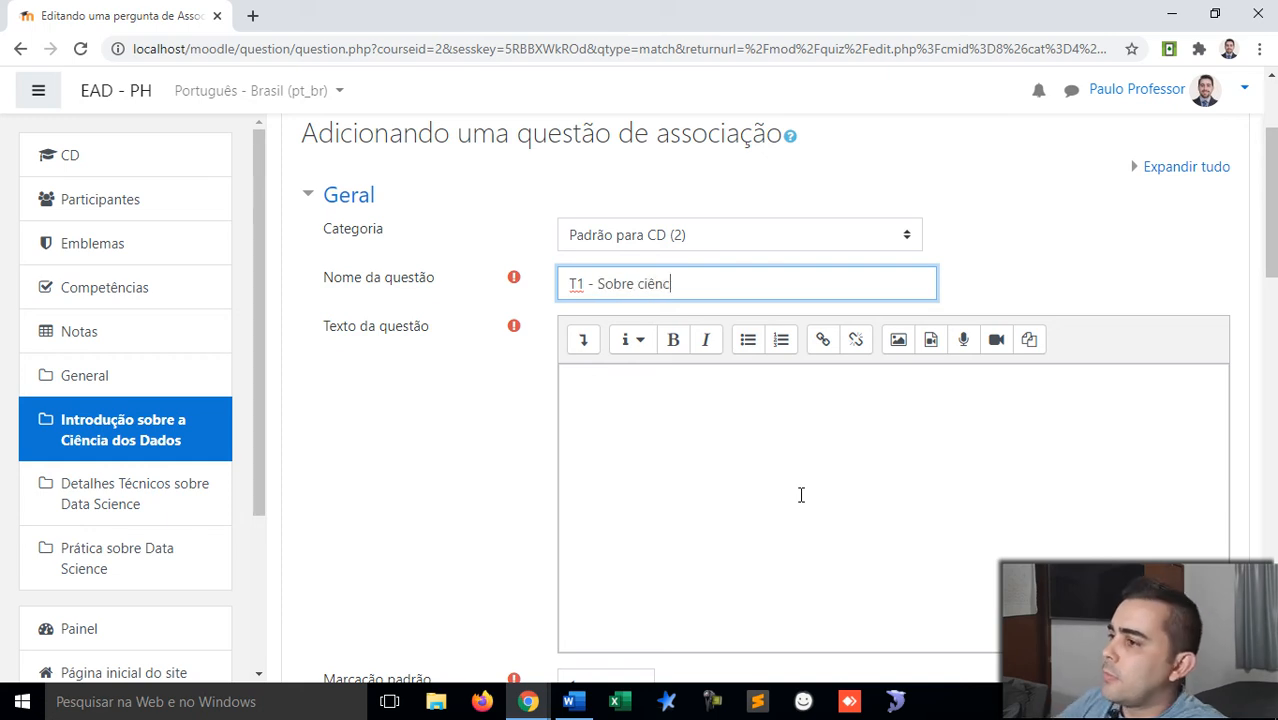
Step: Enter the question text 'Associe as questões com suas respectivas respostas'
left_click(800, 494)
scroll(800, 494, "down", 2)
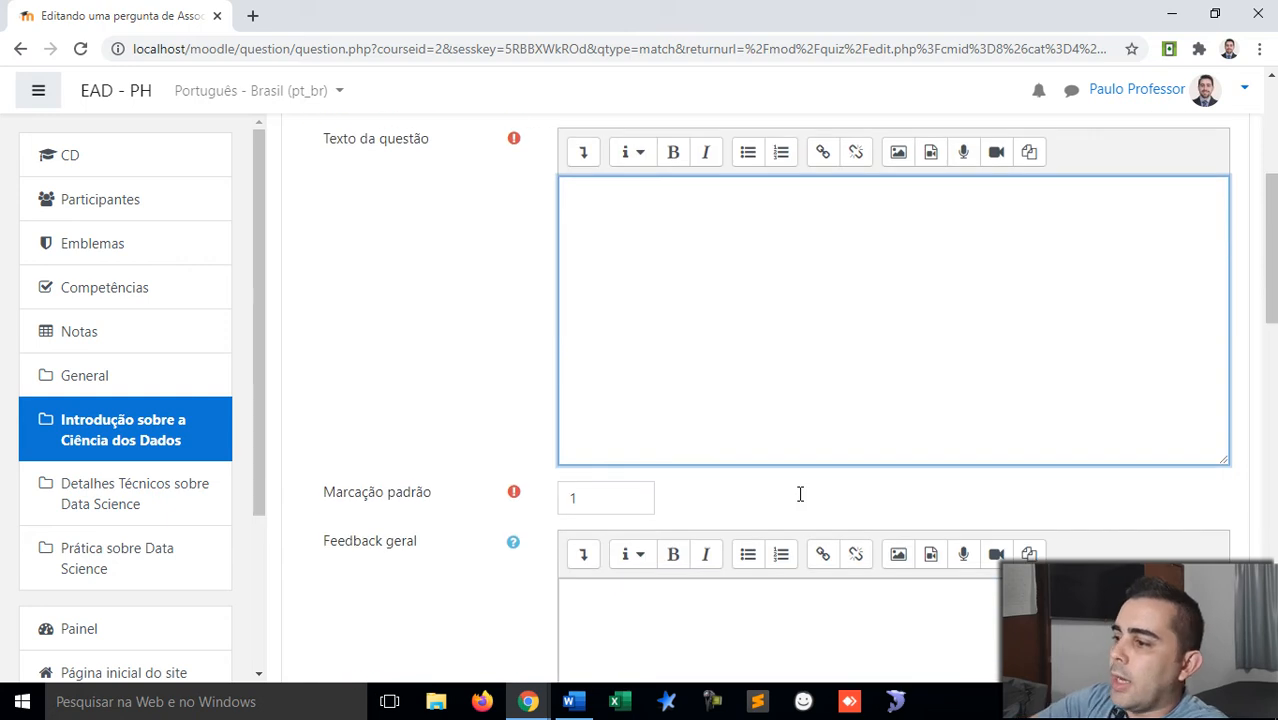
scroll(800, 494, "up", 1)
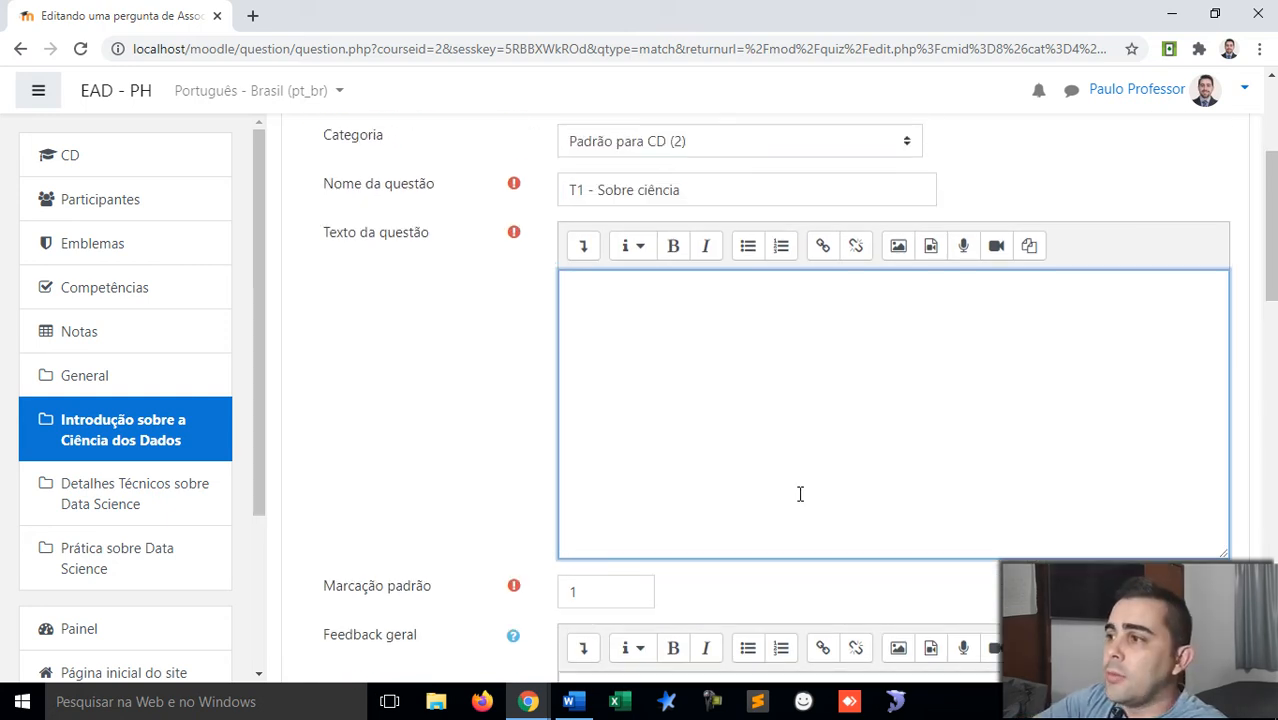
type("Associe as questã")
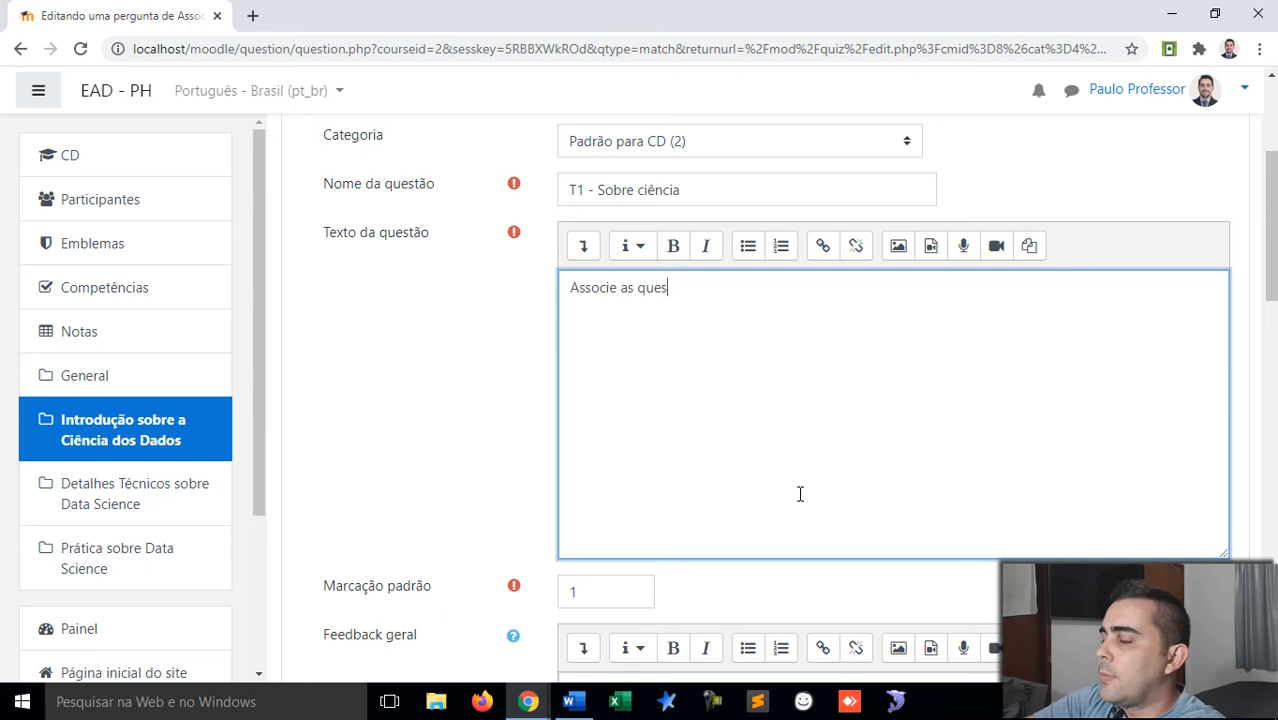
type("om suas respectivas respostas.")
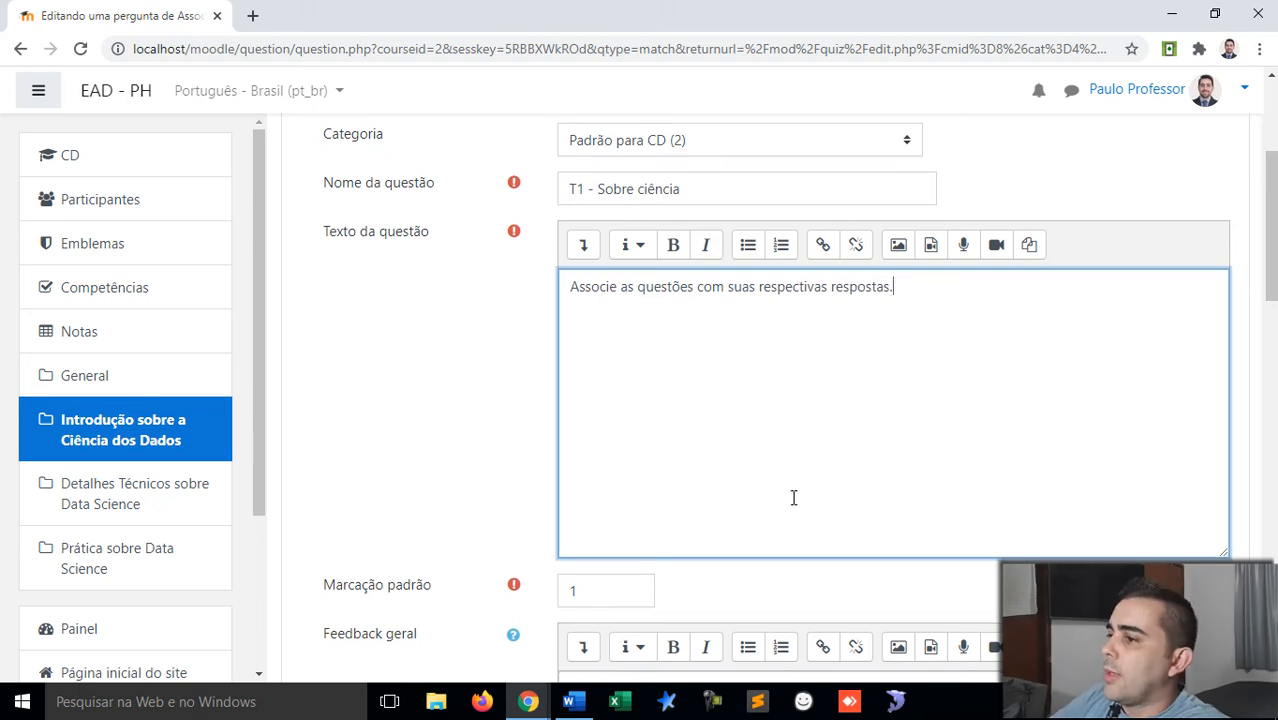
scroll(793, 496, "down", 4)
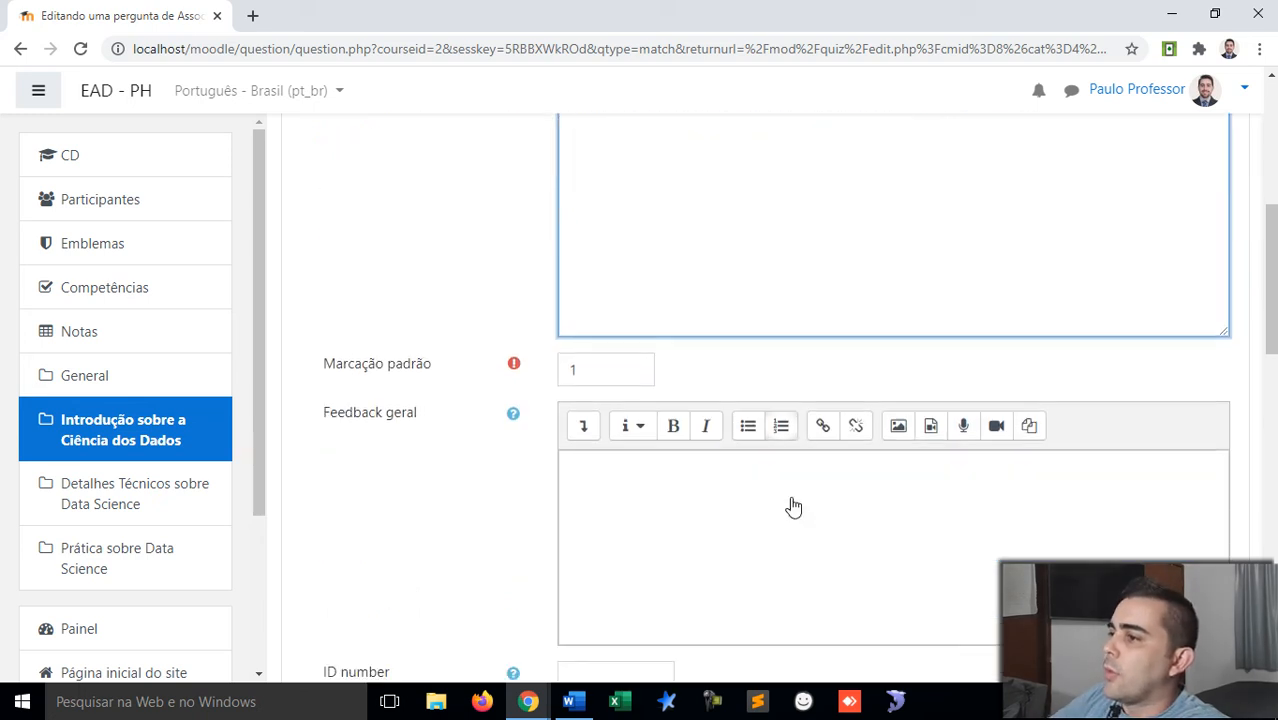
scroll(790, 505, "down", 3)
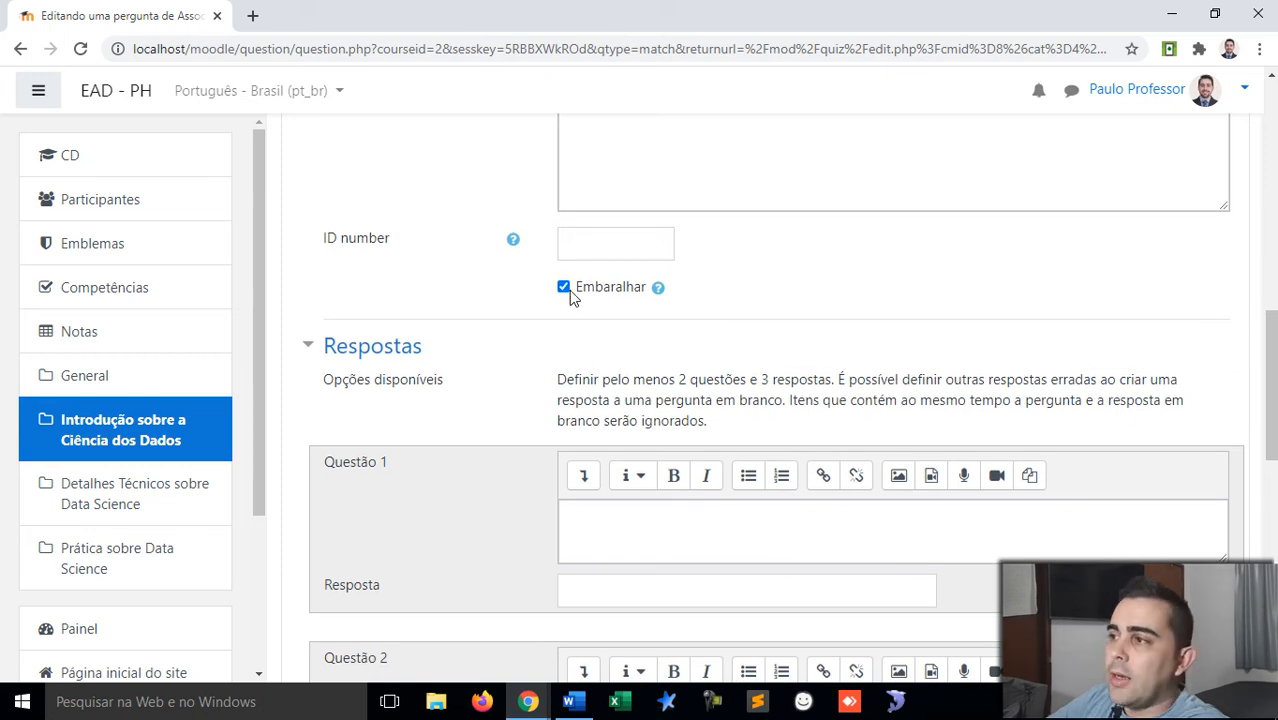
scroll(571, 297, "down", 1)
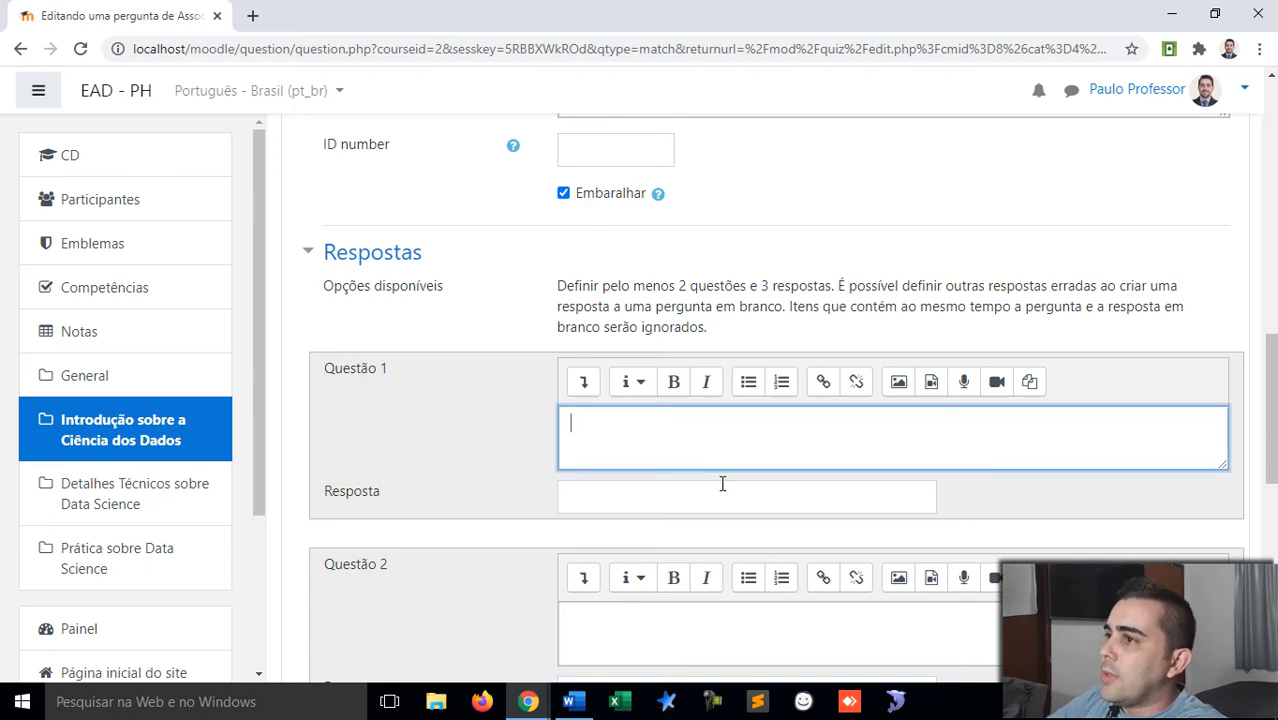
Step: Search Google for 'ciencia dos materiais' in a new tab and select its definition
left_click(252, 16)
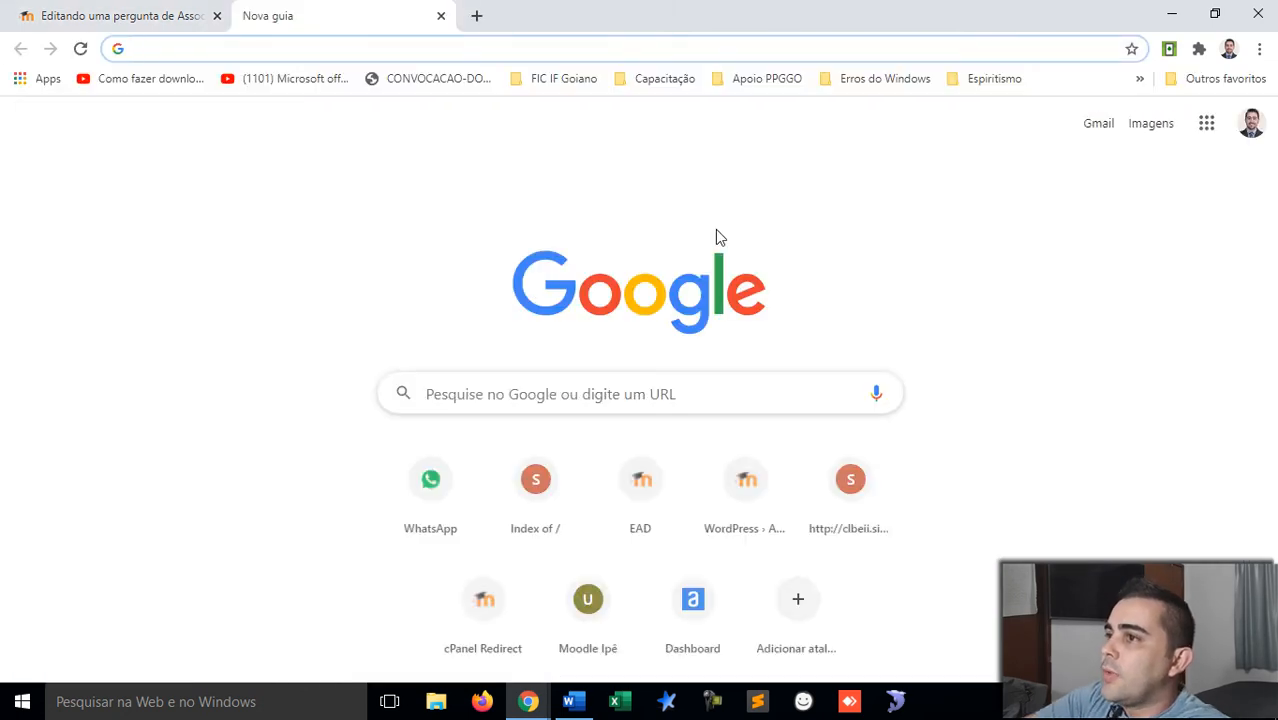
type("ciencia ")
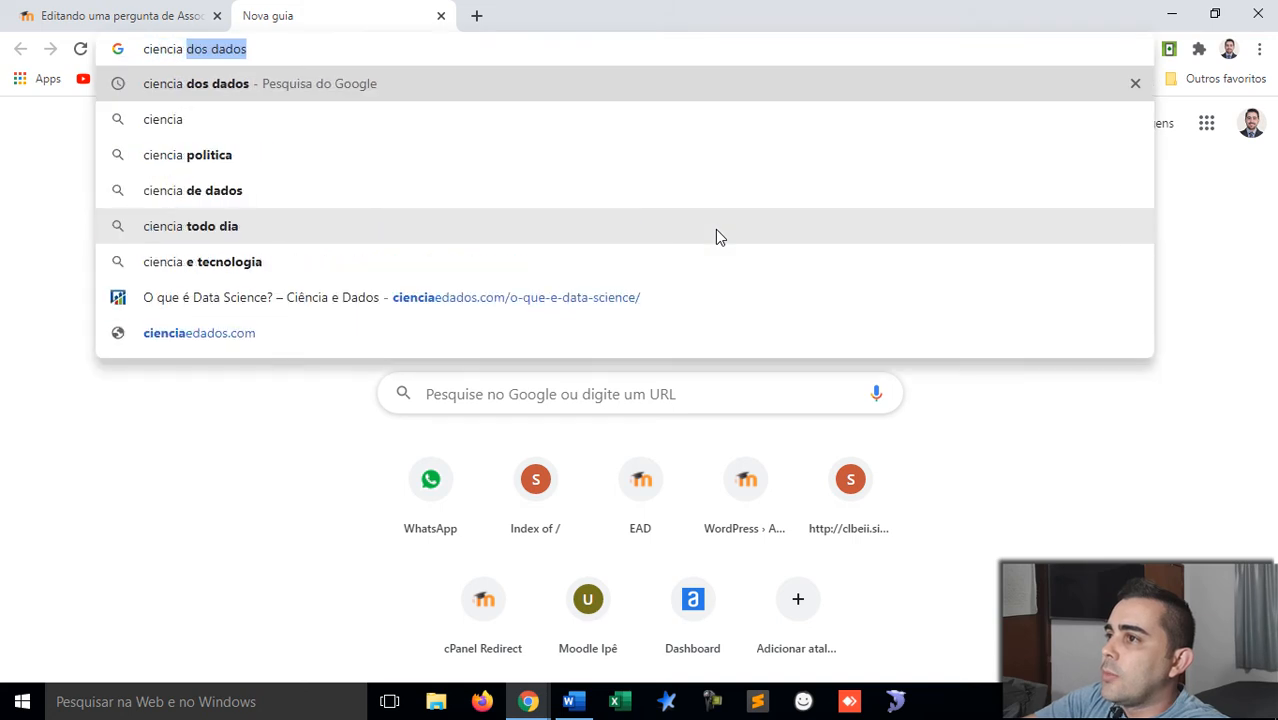
type("dos materiais")
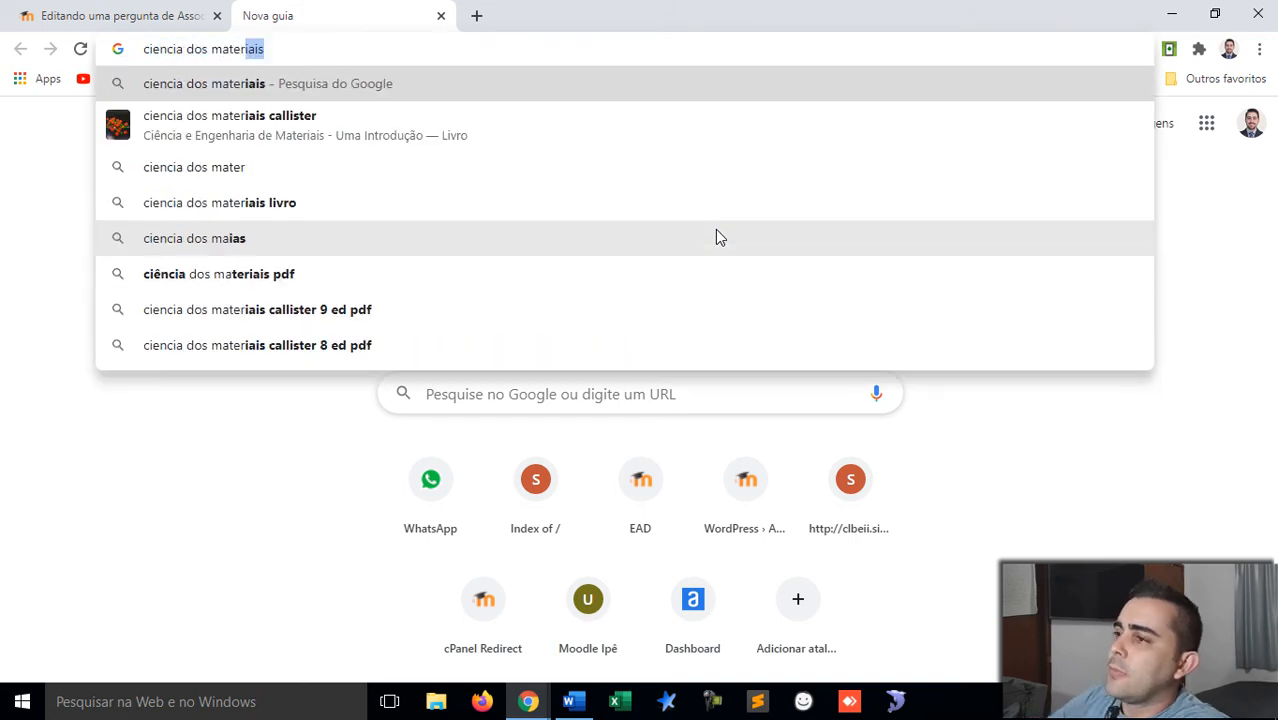
key("Return")
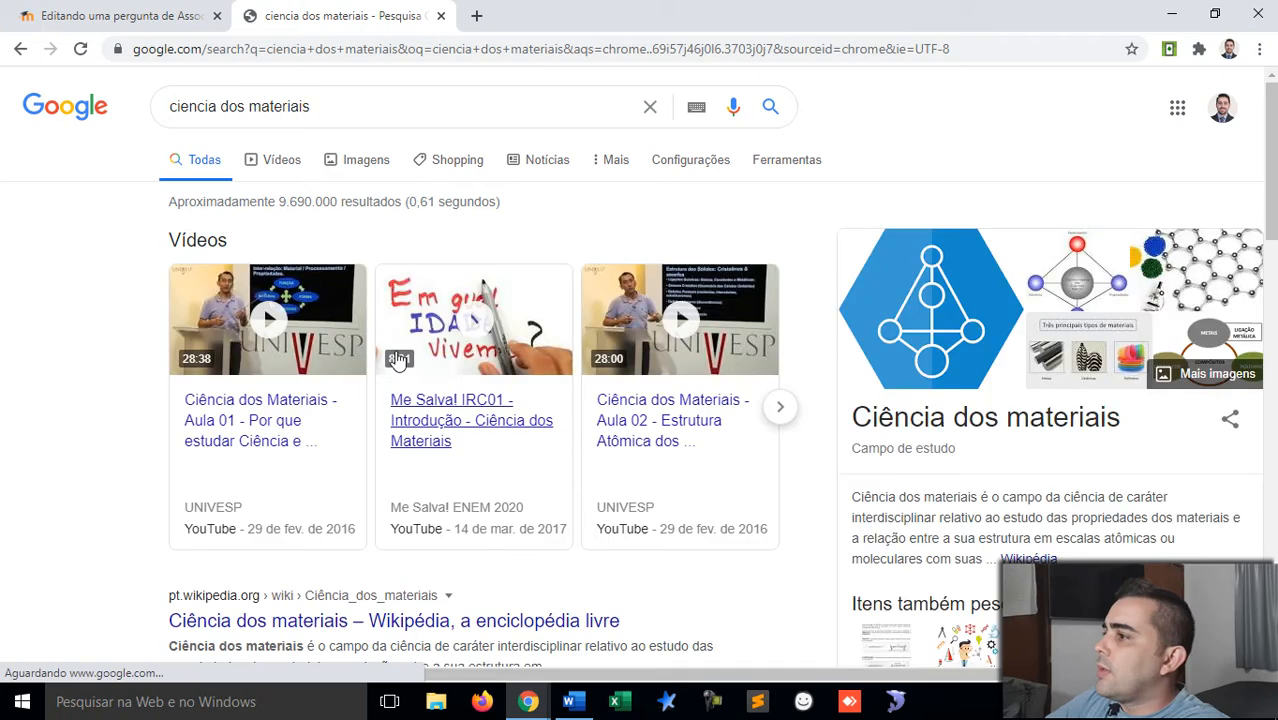
scroll(391, 360, "down", 2)
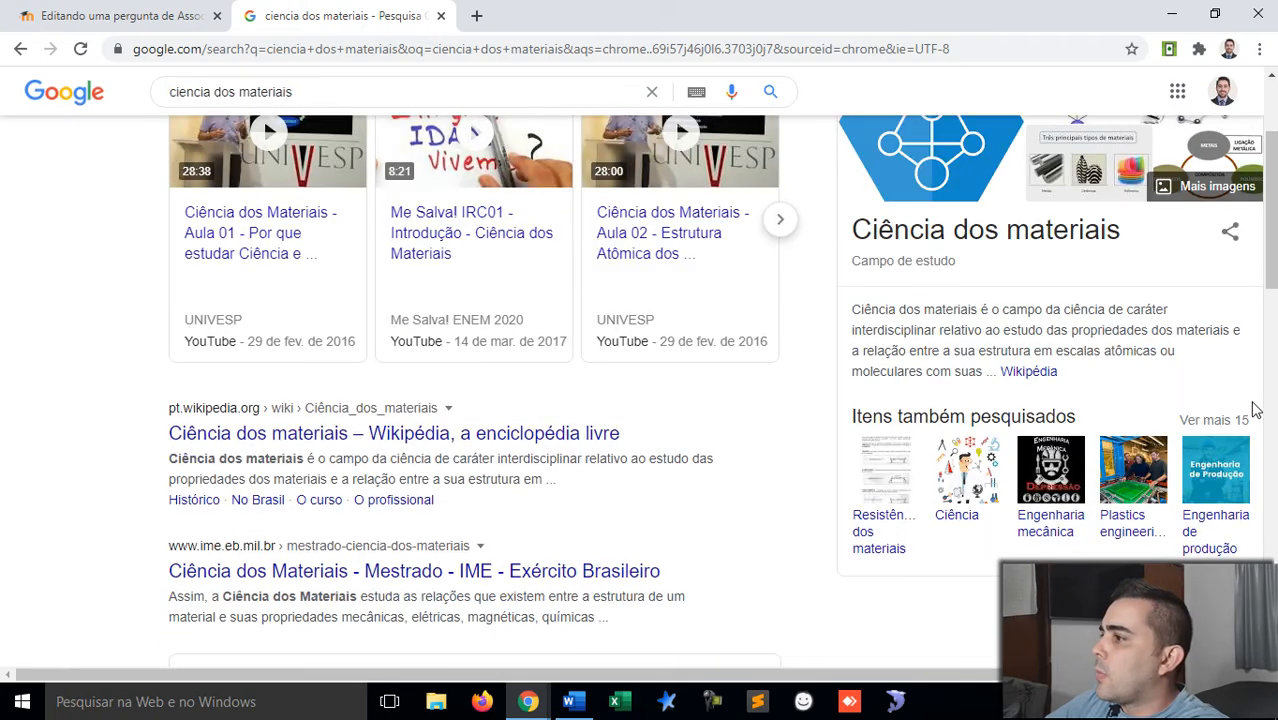
left_click_drag(982, 310, 922, 372)
key("ctrl+c")
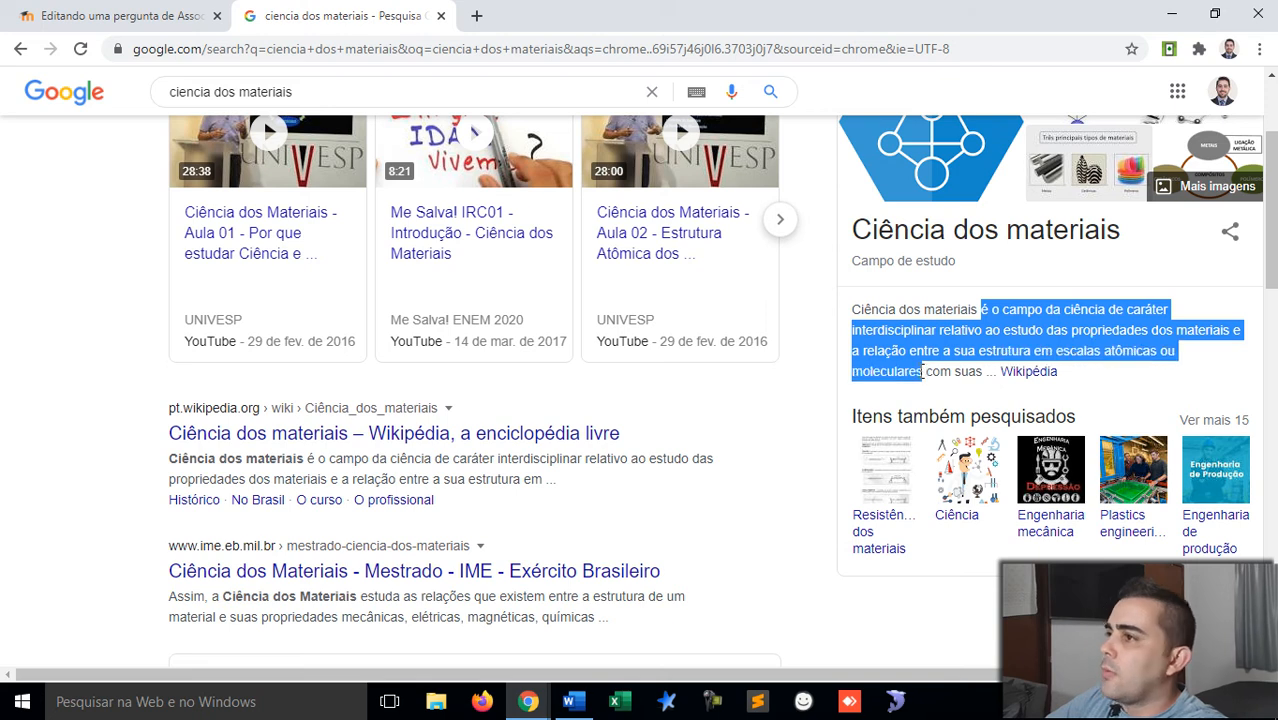
left_click(86, 14)
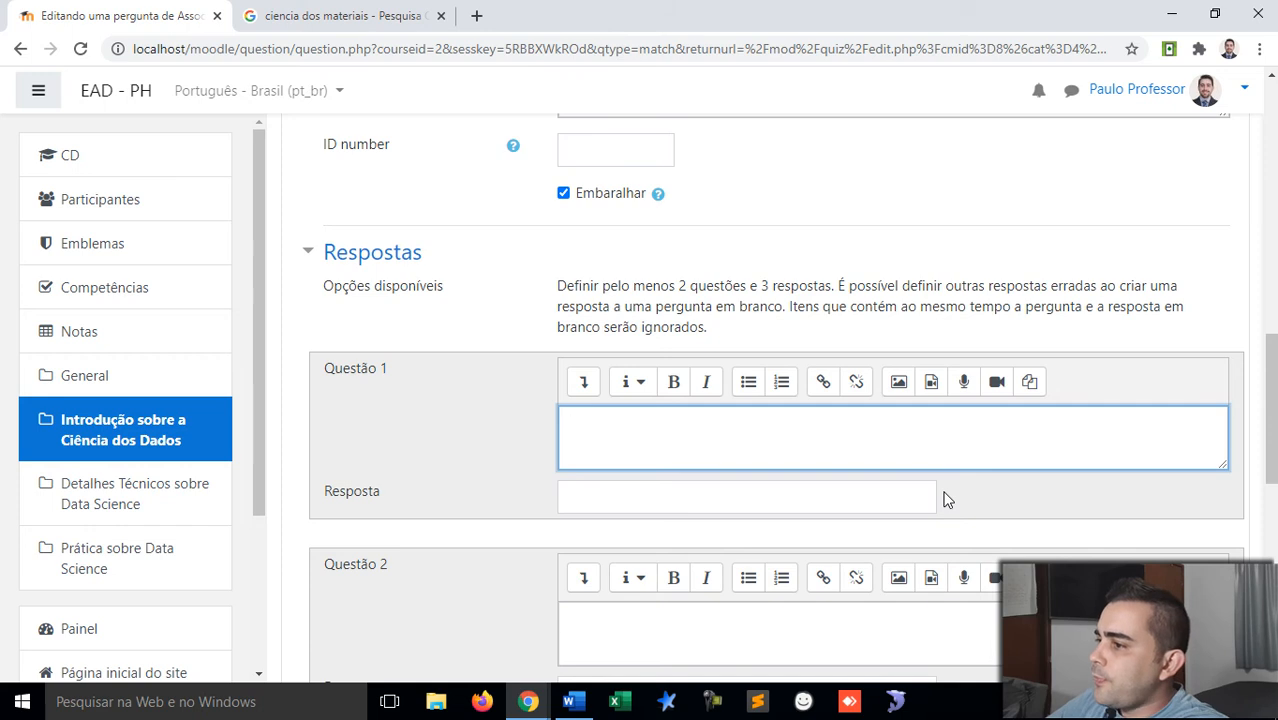
Step: Fill Questão 1 with the materials-science definition and the answer 'Ciência dos Materiais'
key("ctrl+v")
left_click(759, 531)
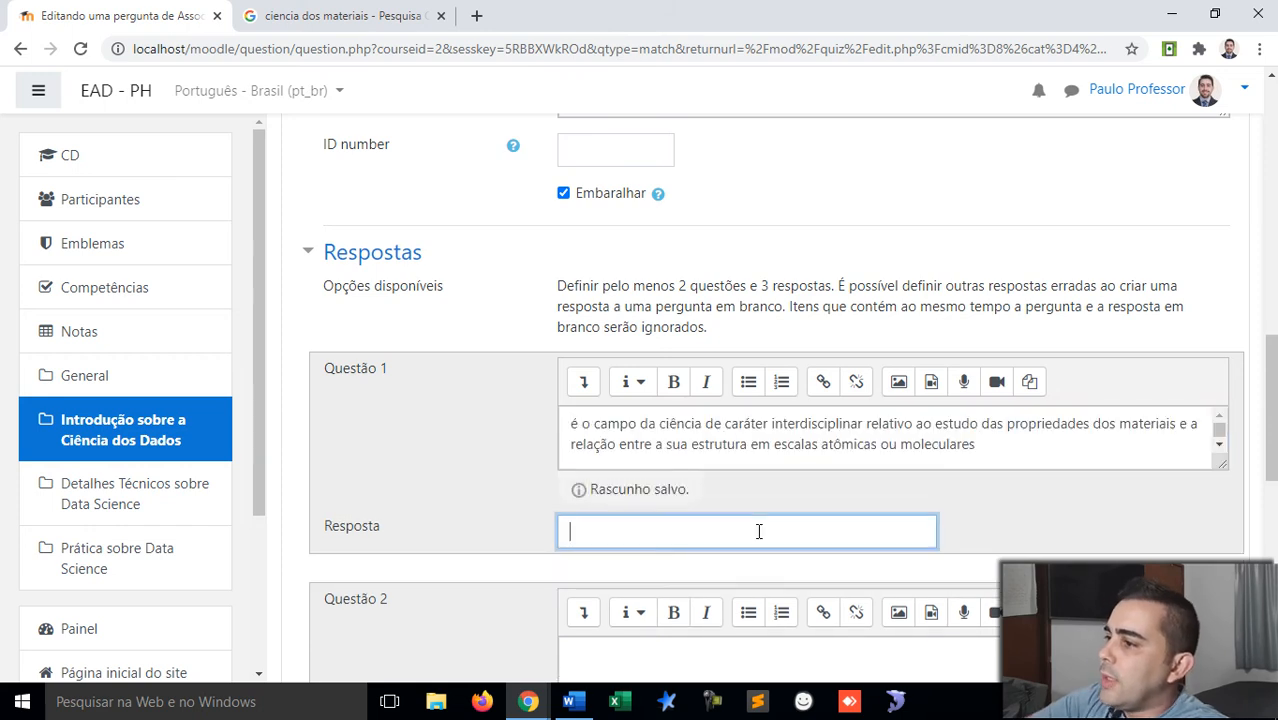
type("Ciência dos Materiais")
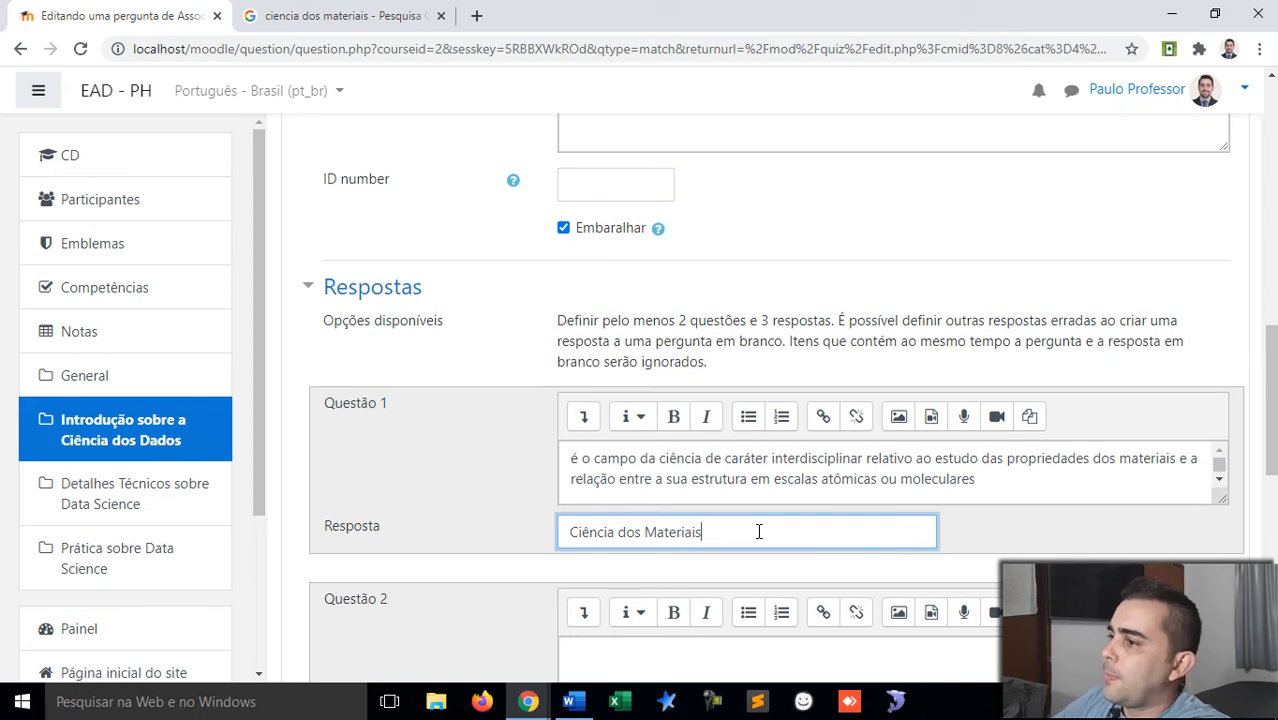
scroll(754, 532, "down", 2)
left_click(623, 487)
key("alt+Tab")
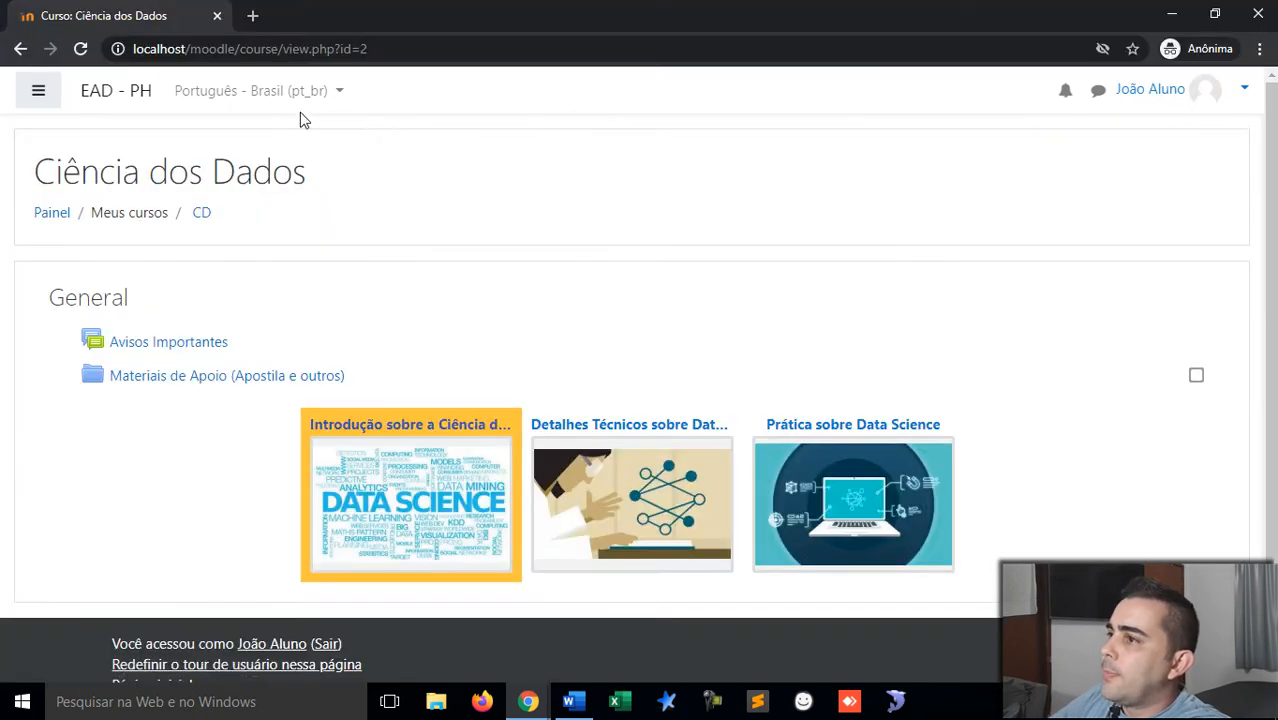
key("alt+Tab")
key("ctrl+Tab")
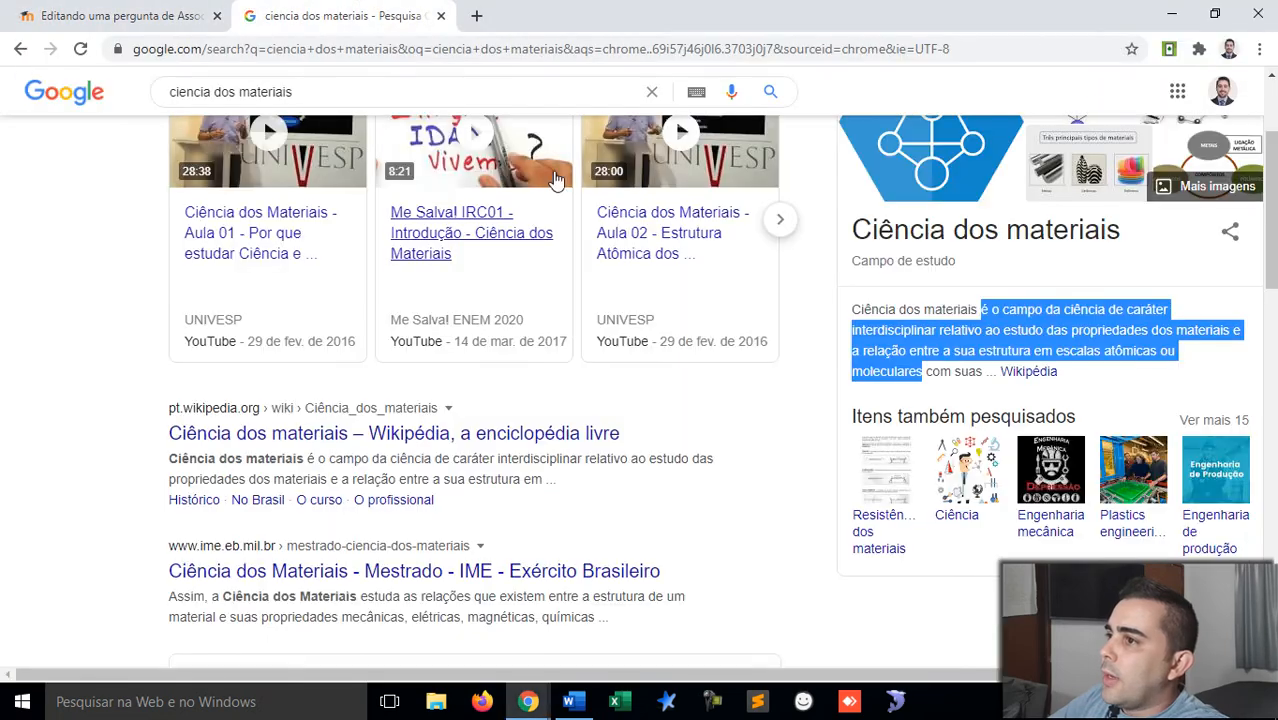
Step: Search Google for 'ciencia da computação' and select the Wikipedia definition
scroll(545, 160, "up", 3)
left_click_drag(345, 113, 225, 120)
type("da compu")
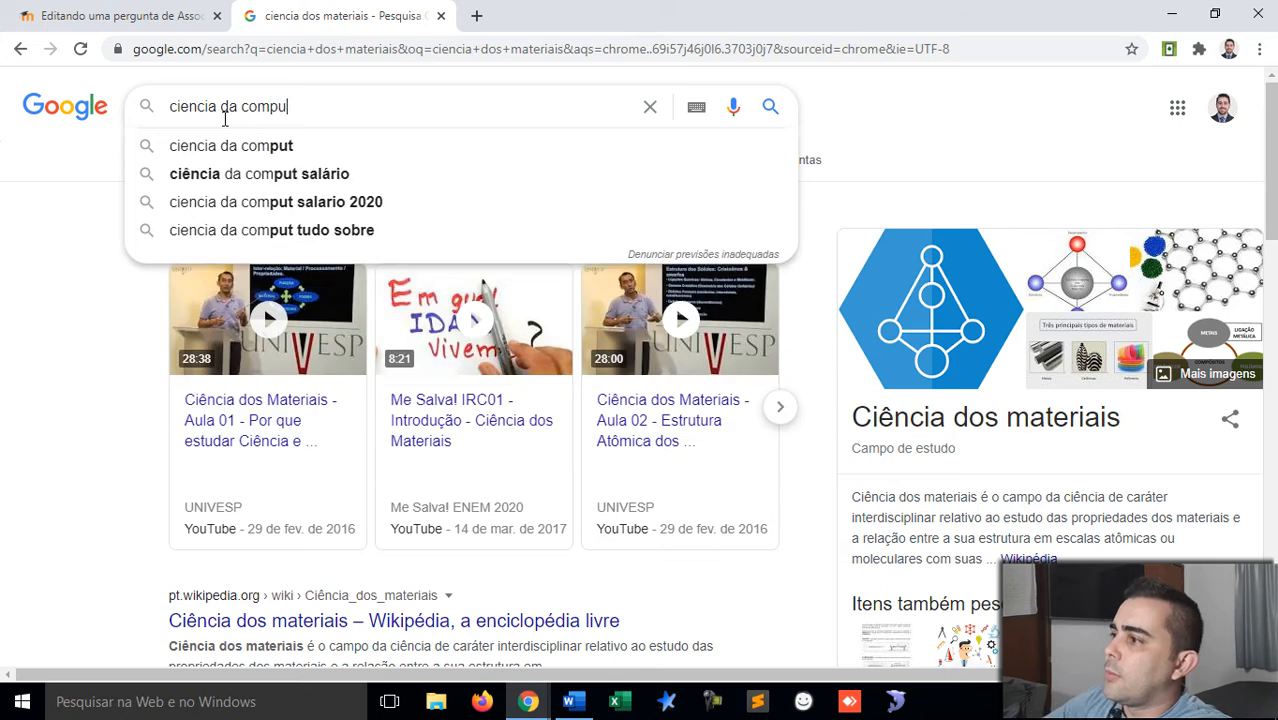
type("tacão")
key("Return")
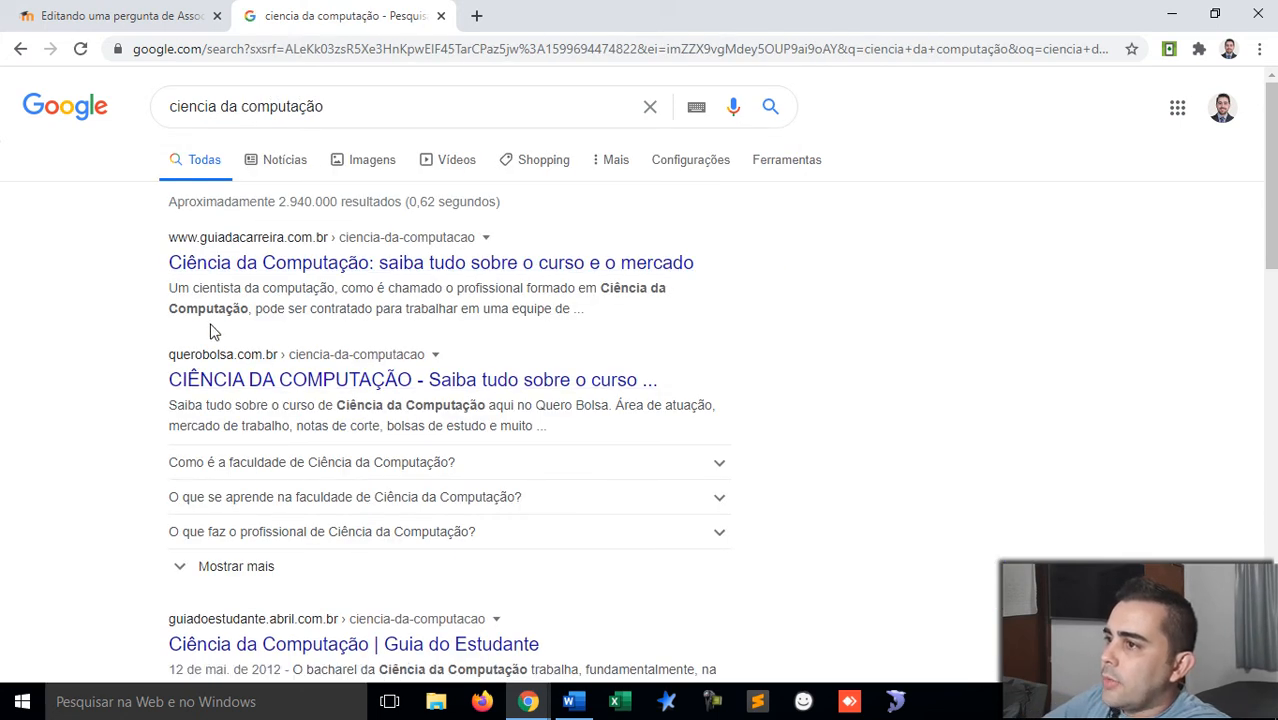
scroll(210, 330, "down", 1)
scroll(210, 326, "up", 1)
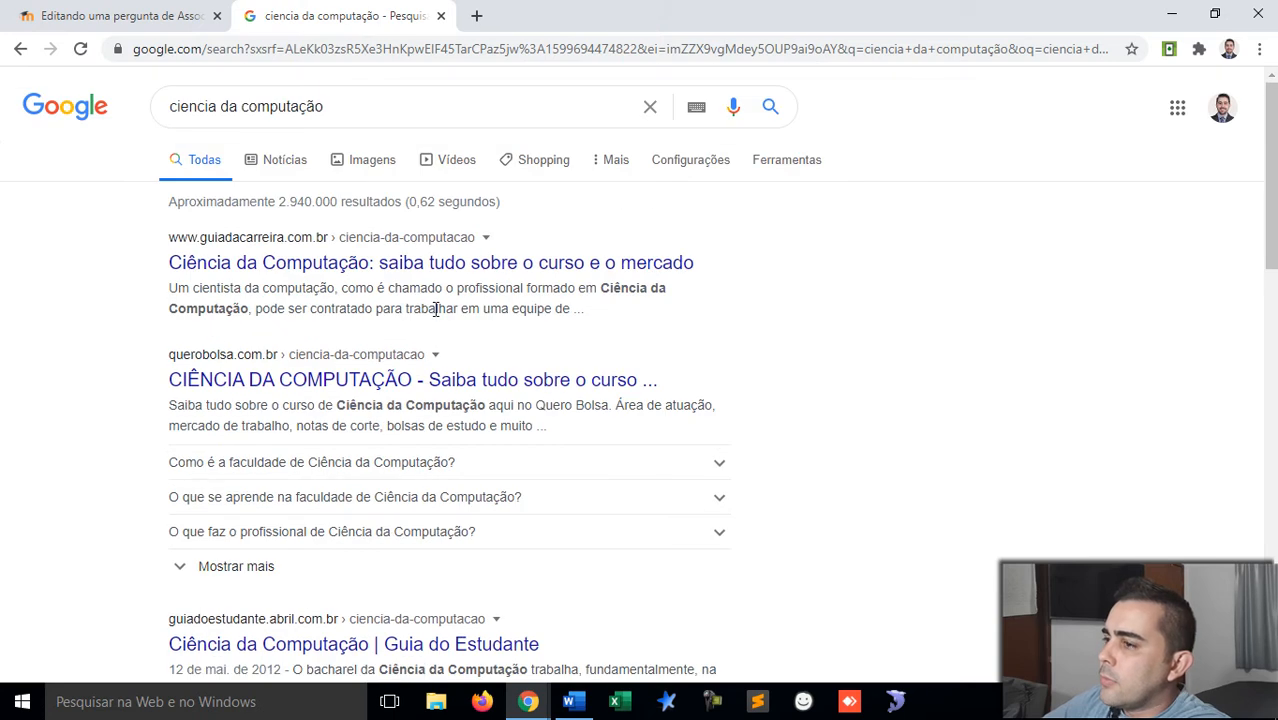
scroll(448, 292, "down", 4)
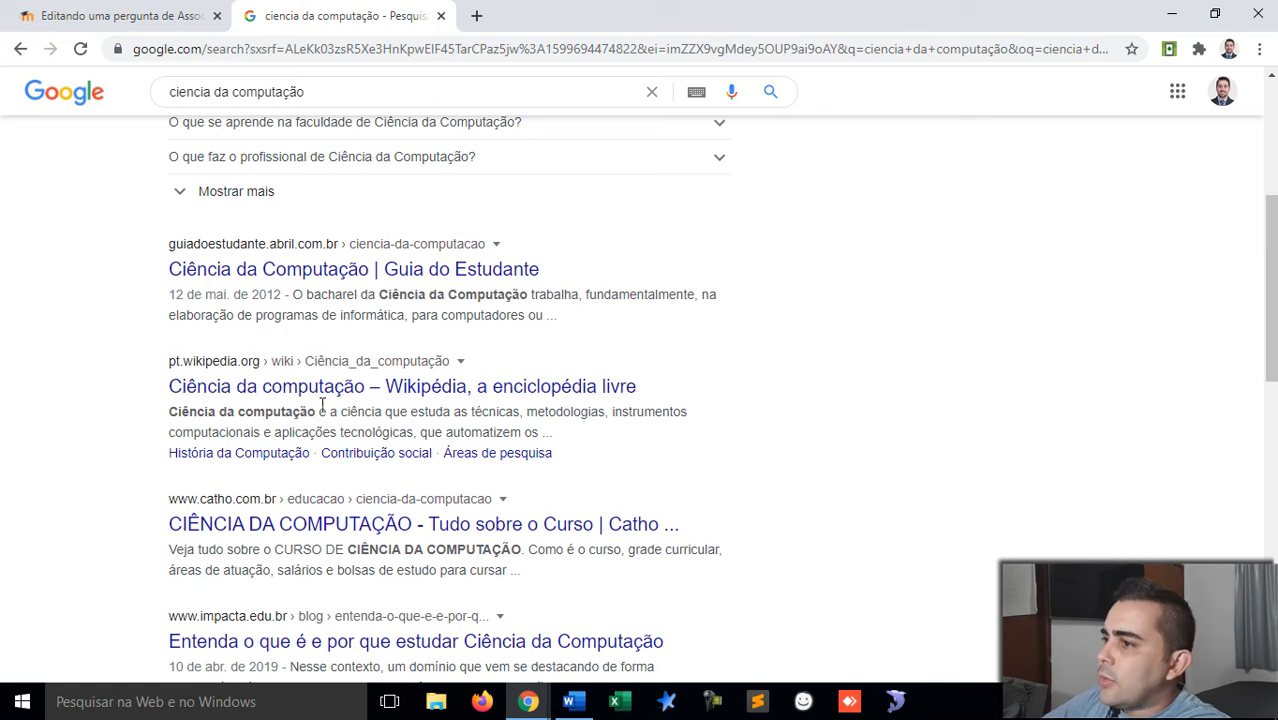
left_click_drag(320, 411, 420, 432)
key("ctrl+c")
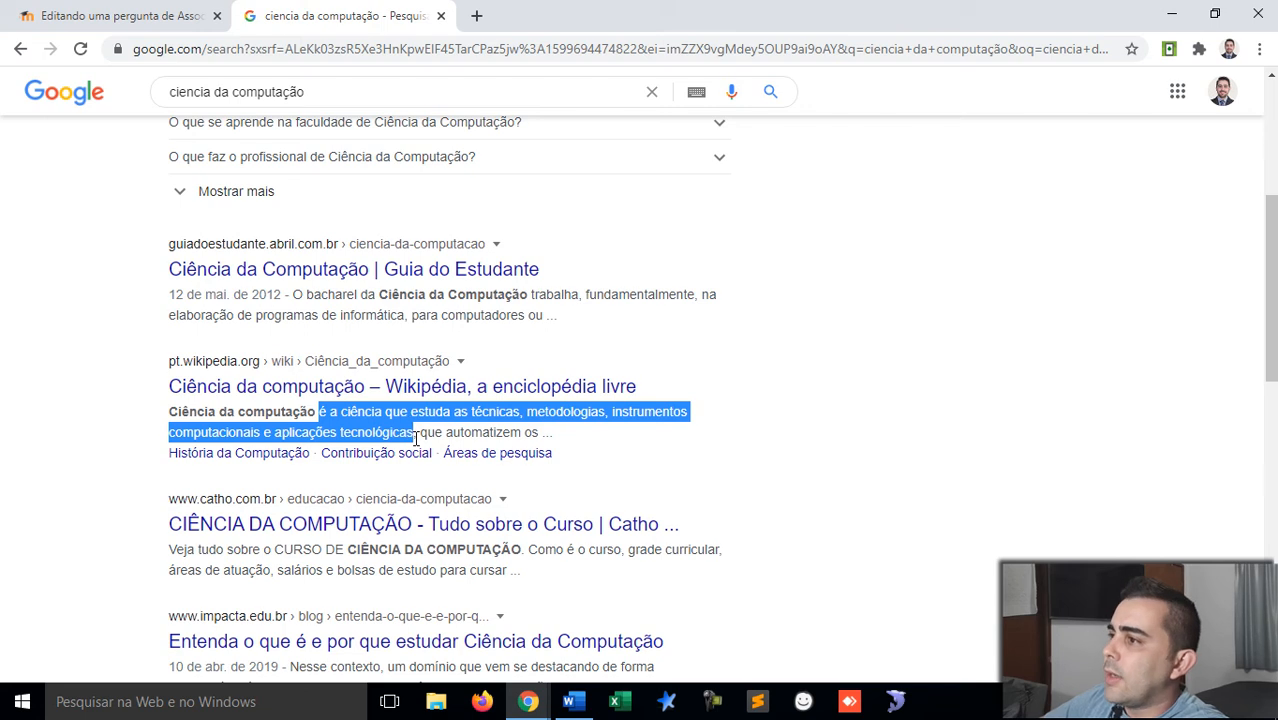
Step: Fill Questão 2 with the computer-science definition and the answer 'Ciência da Computação'
left_click(112, 15)
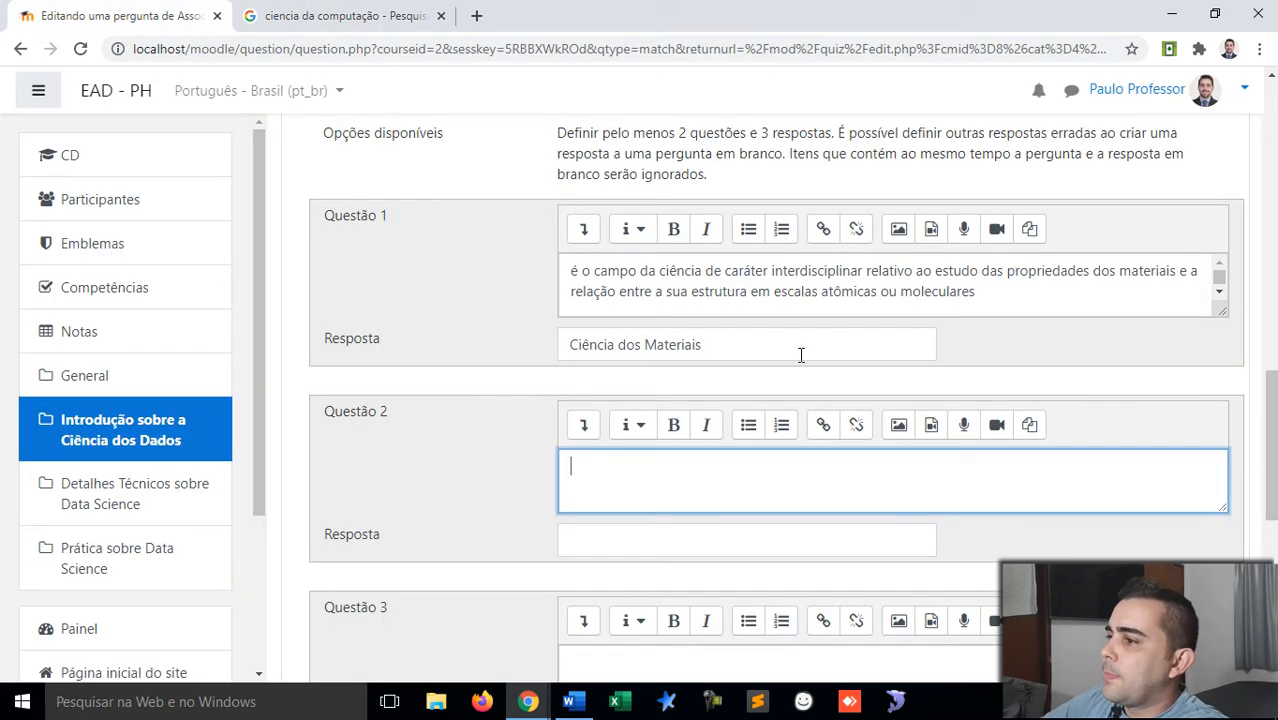
key("ctrl+v")
left_click(648, 536)
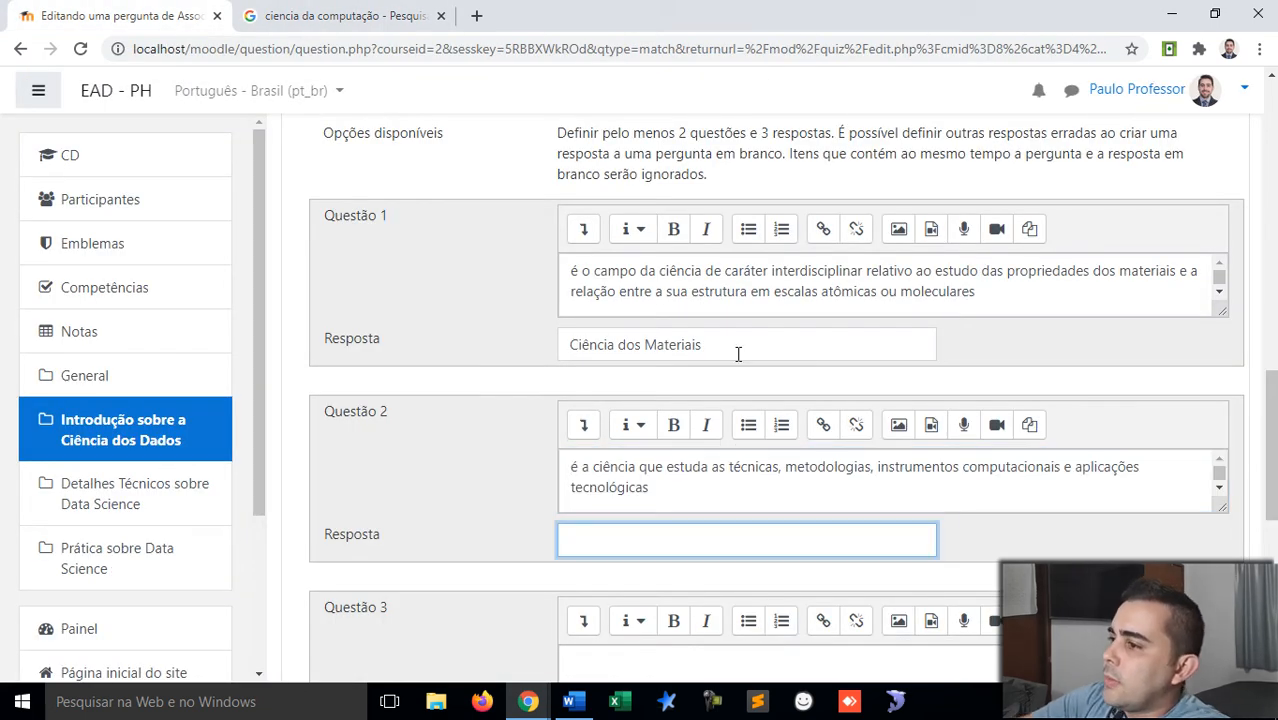
type("Ciência da Computad")
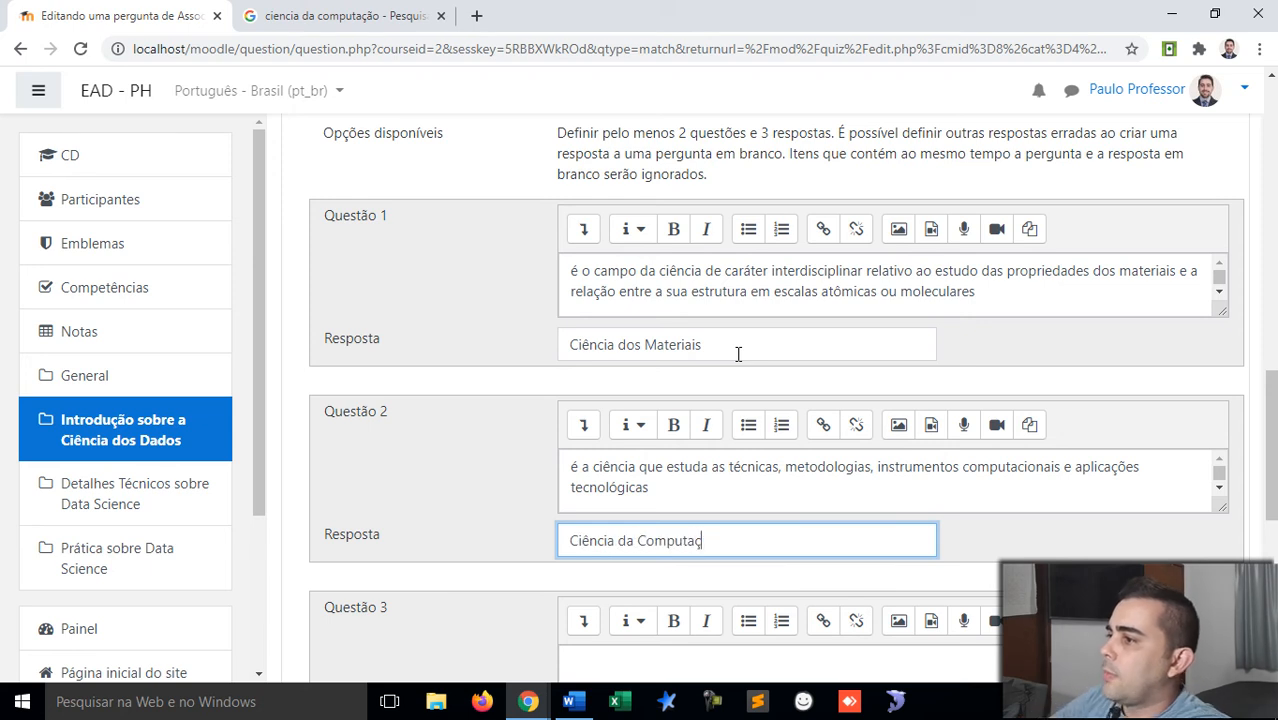
scroll(738, 354, "down", 3)
left_click(683, 407)
key("alt+Tab")
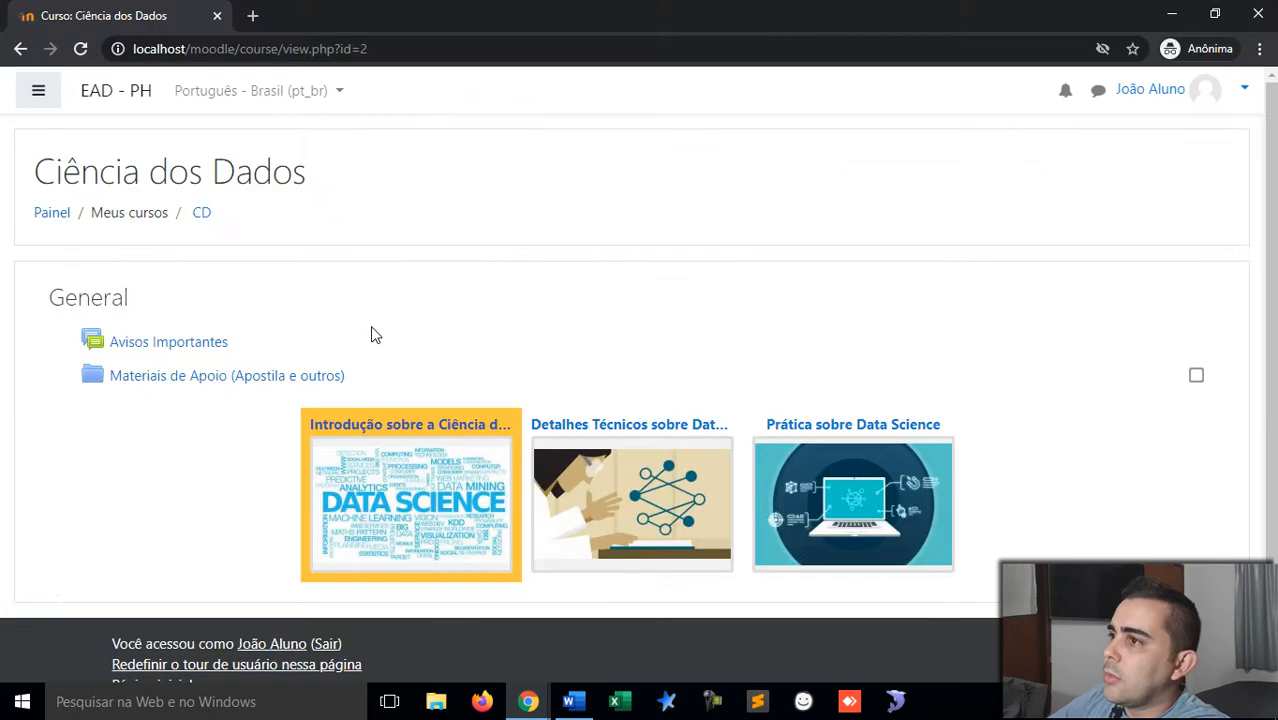
key("alt+Tab")
Step: Search Google for 'ciencia de dados' and copy the Wikipedia data-science definition
left_click(383, 8)
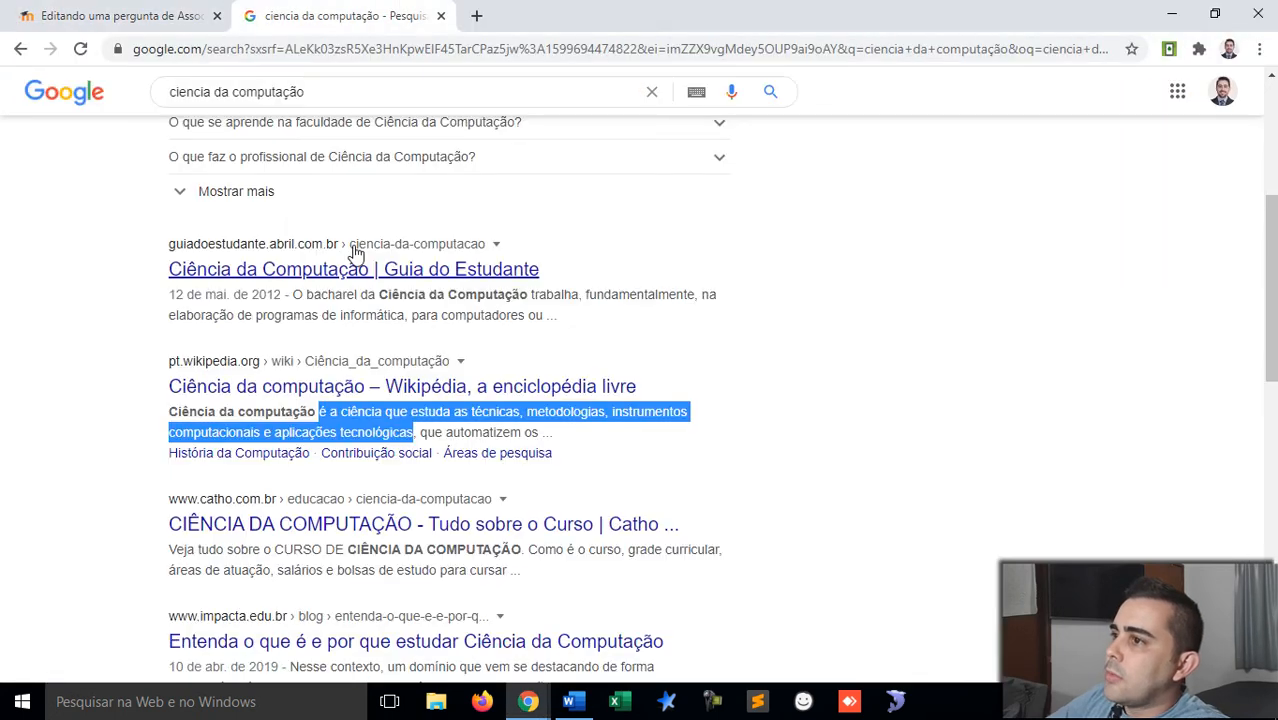
scroll(330, 185, "up", 3)
double_click(297, 107)
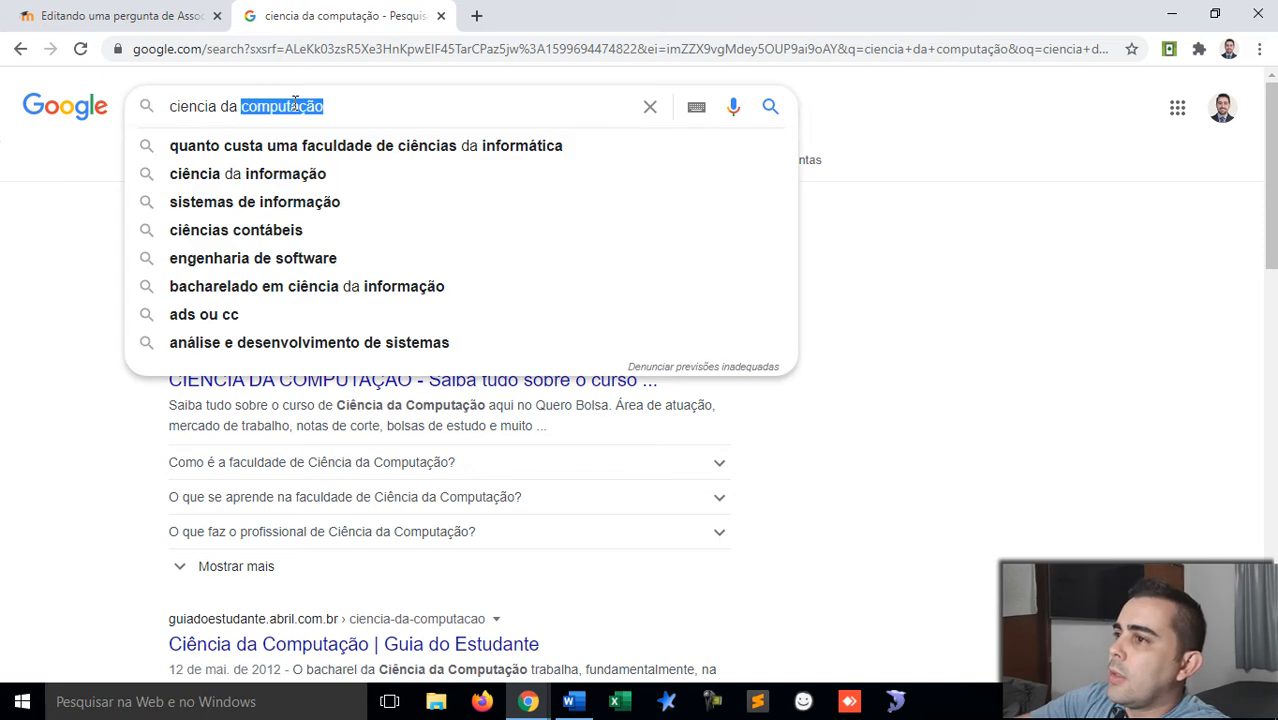
key("BackSpace")
type("e dados")
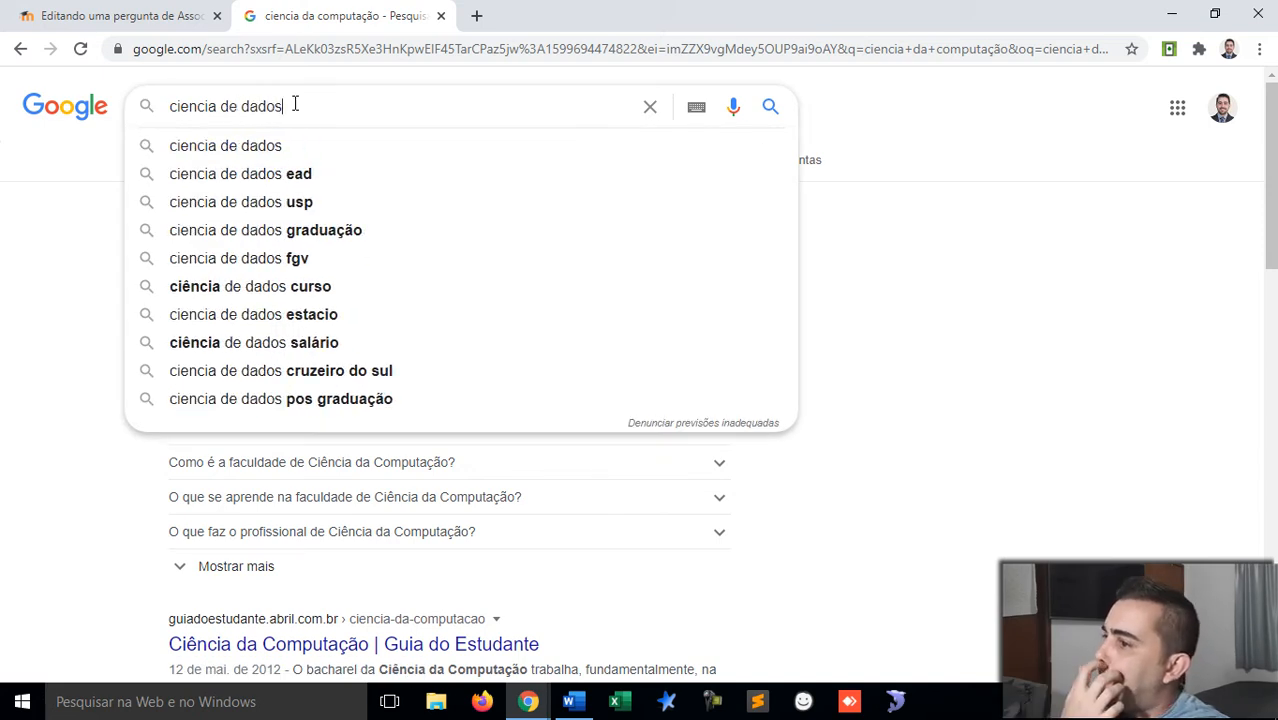
key("Return")
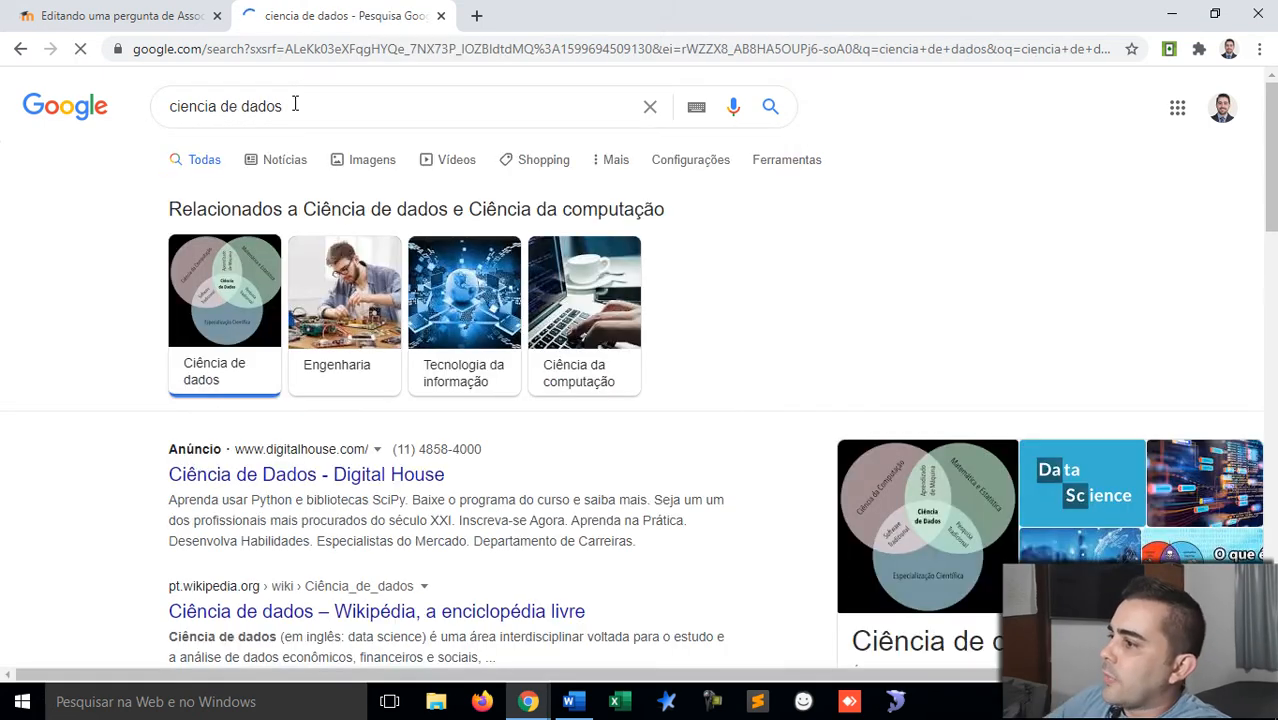
scroll(294, 104, "down", 2)
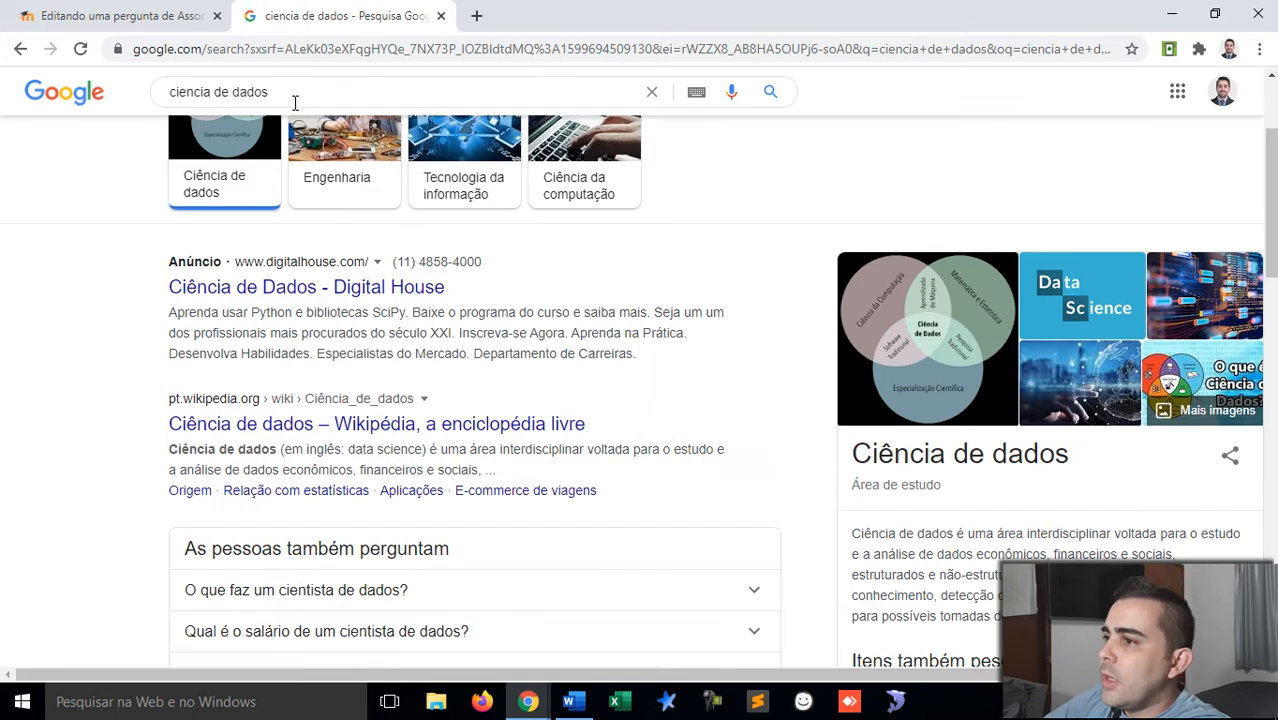
scroll(296, 152, "down", 1)
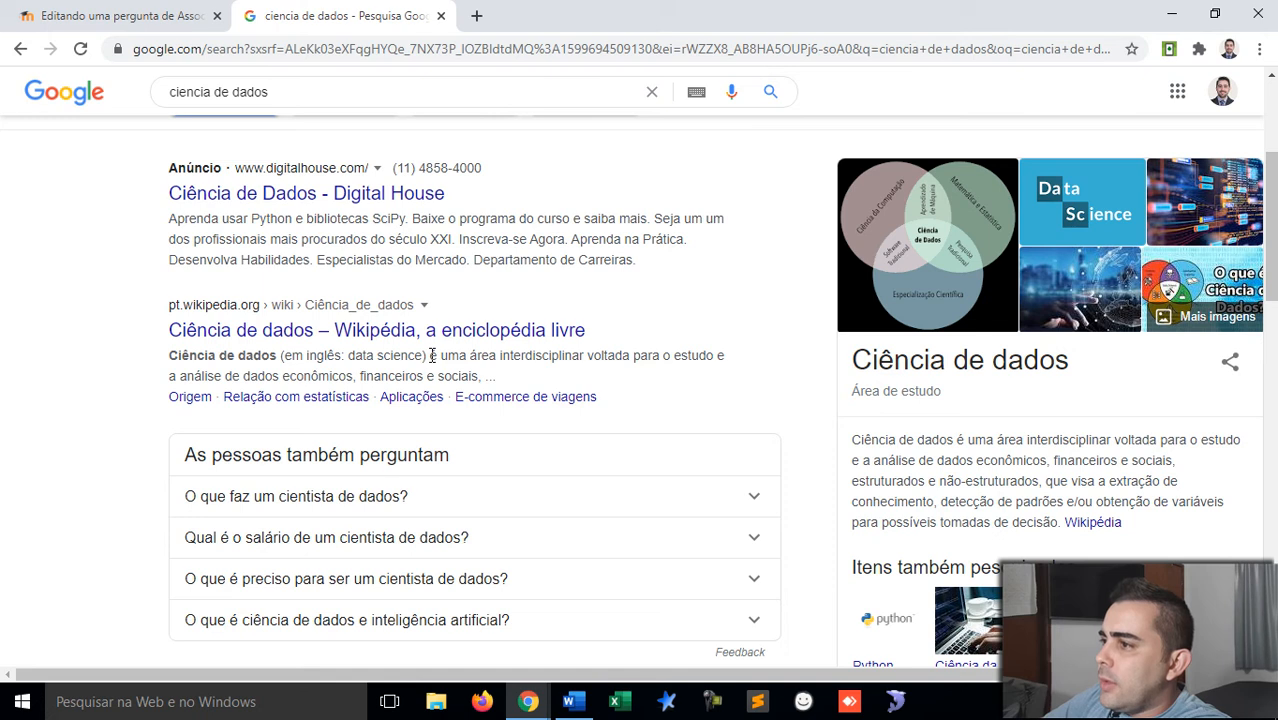
left_click_drag(435, 354, 482, 377)
key("ctrl+c")
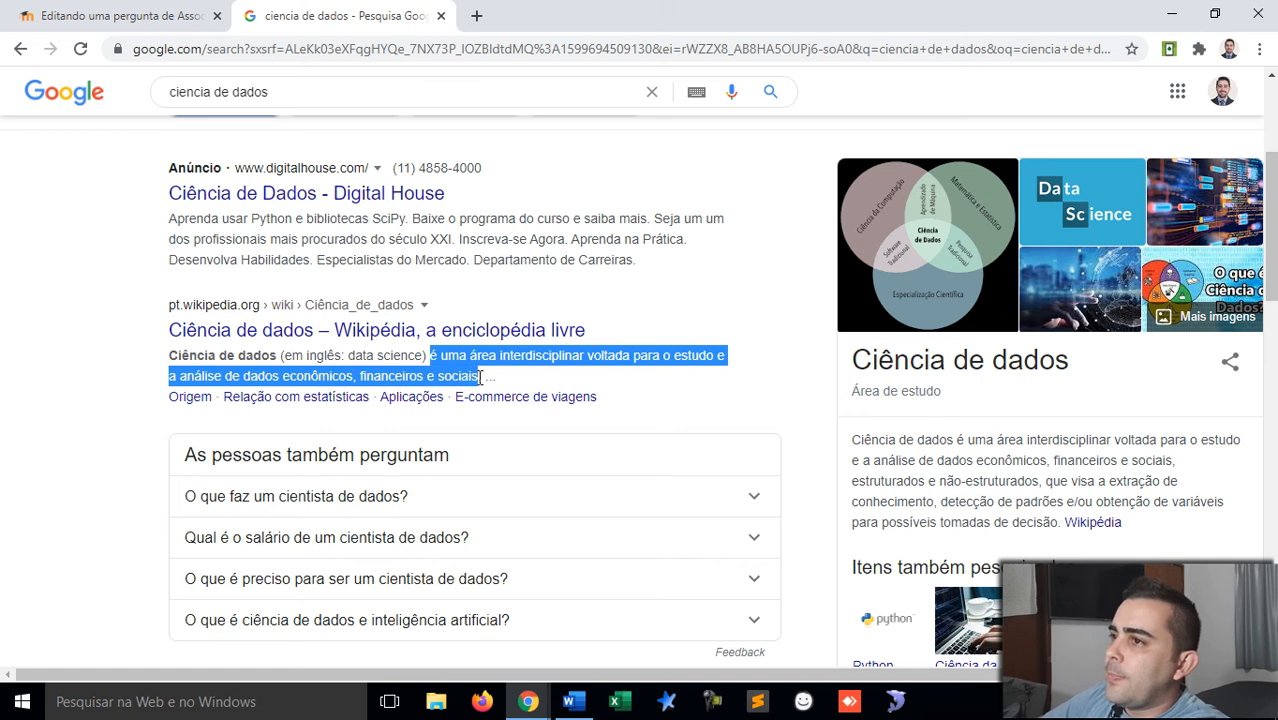
left_click(128, 15)
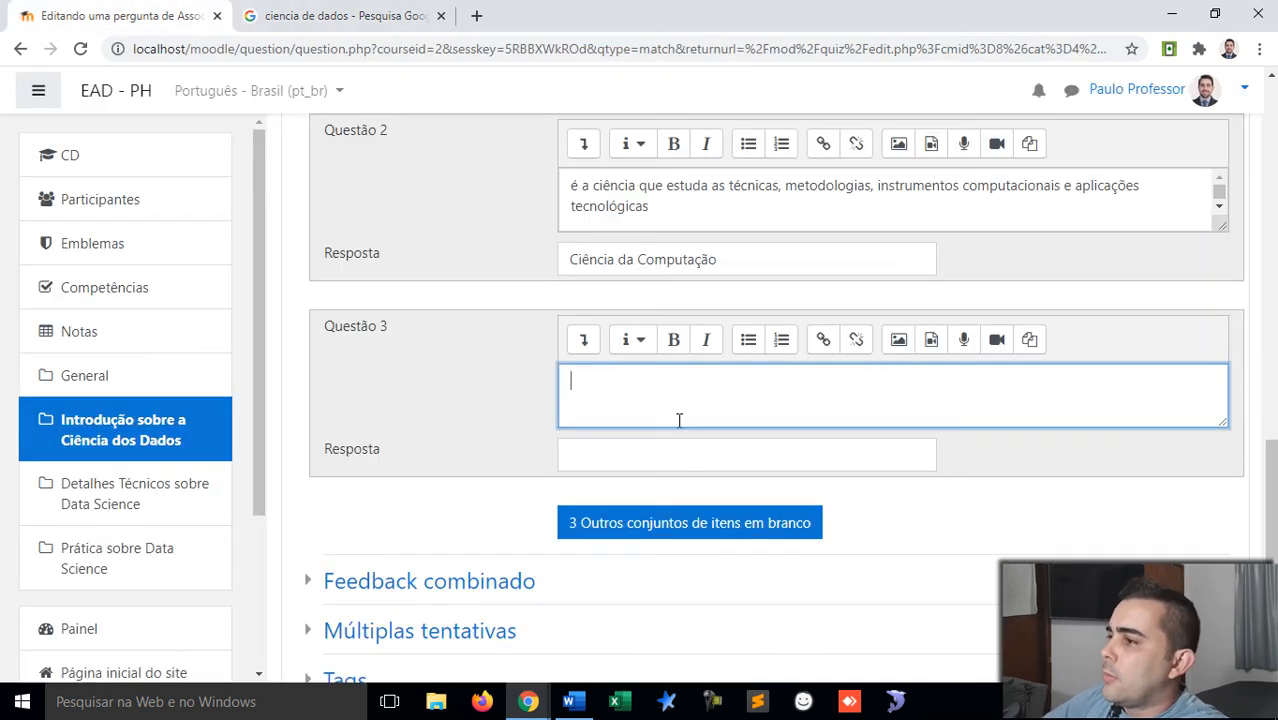
Step: Paste the data-science definition into Questão 3
key("ctrl+v")
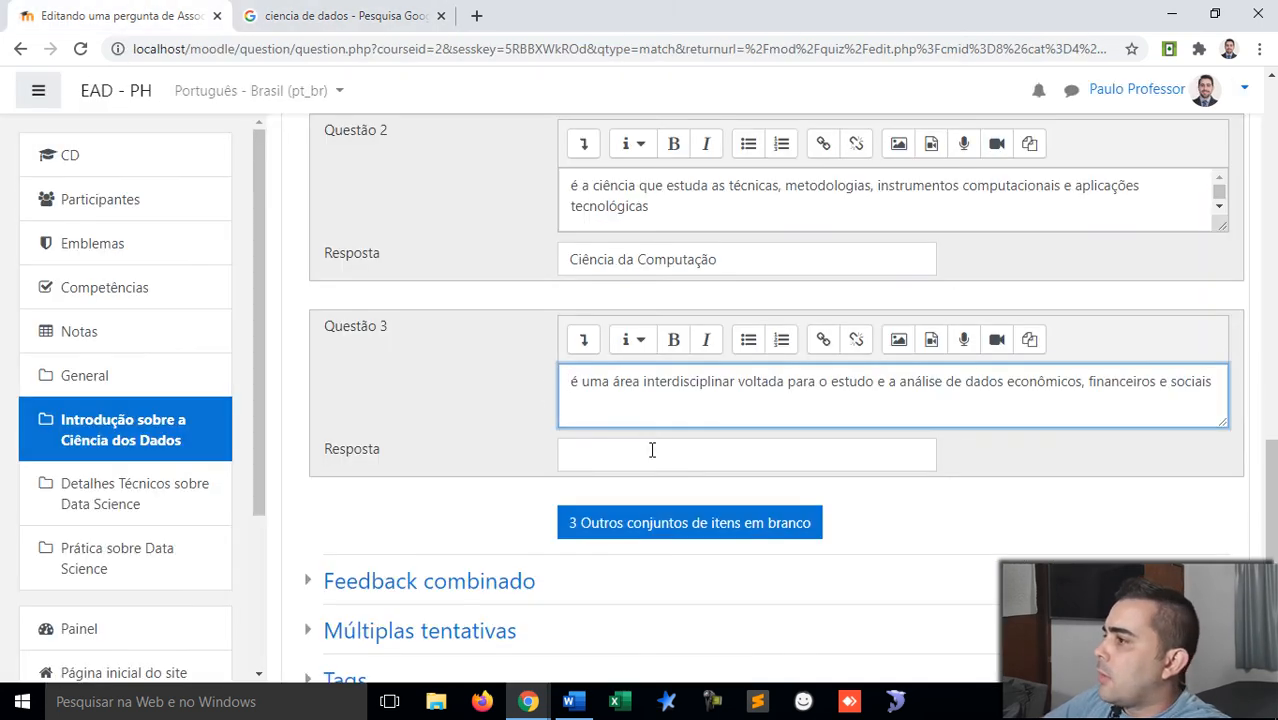
left_click(651, 451)
left_click(1218, 388)
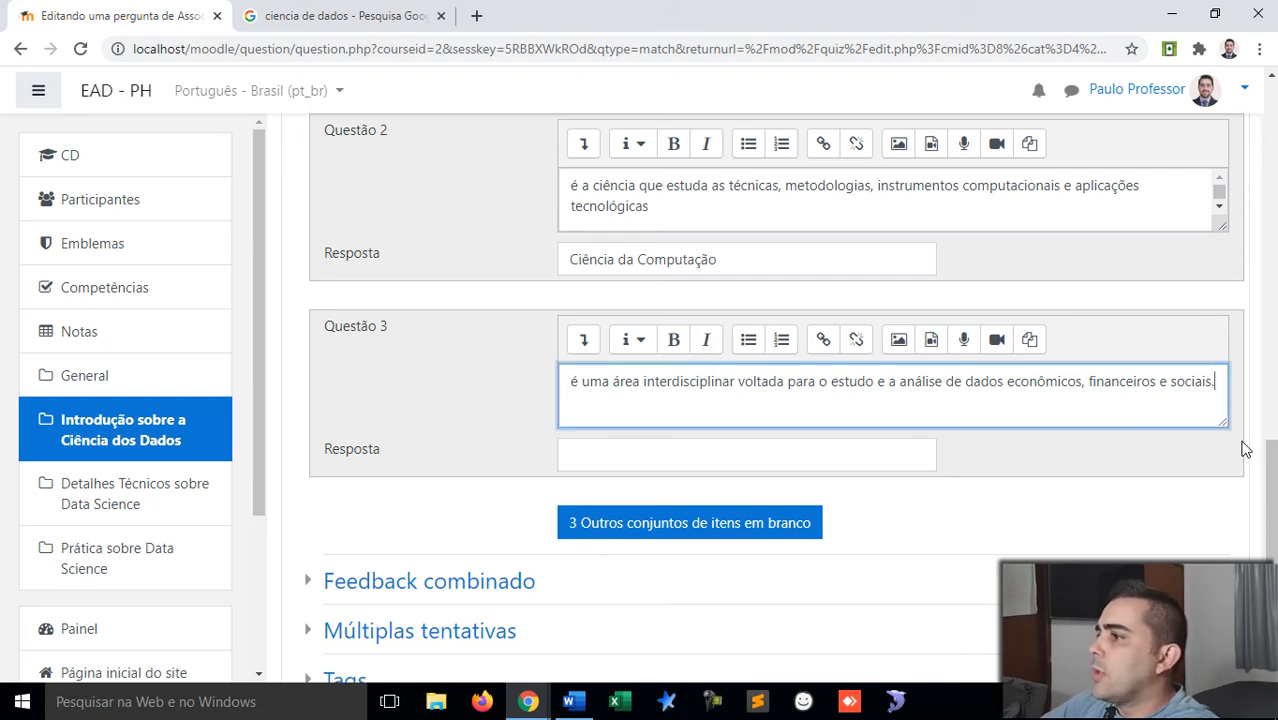
Step: Add closing periods to the Questão 2 and Questão 1 definitions
left_click(778, 217)
type(".")
scroll(760, 240, "up", 3)
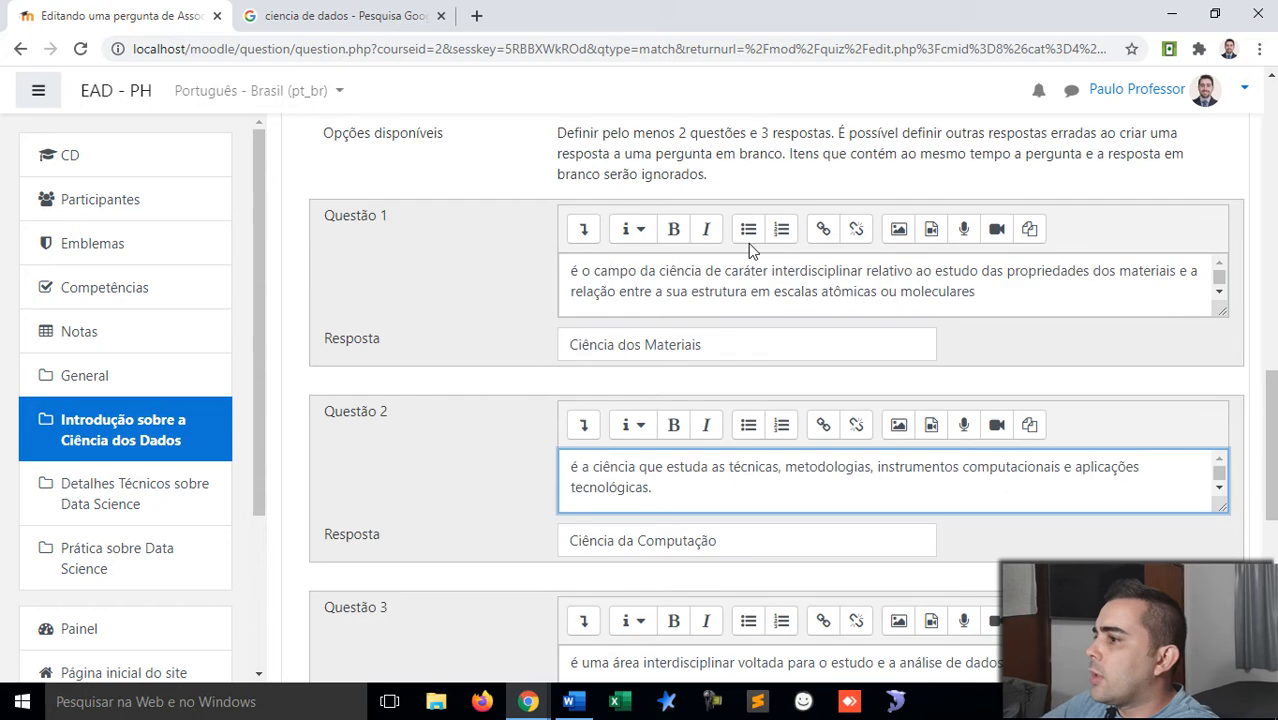
left_click(1023, 292)
type(".")
Step: Enter 'Ciência de Dados' as the answer for Questão 3
scroll(802, 345, "down", 2)
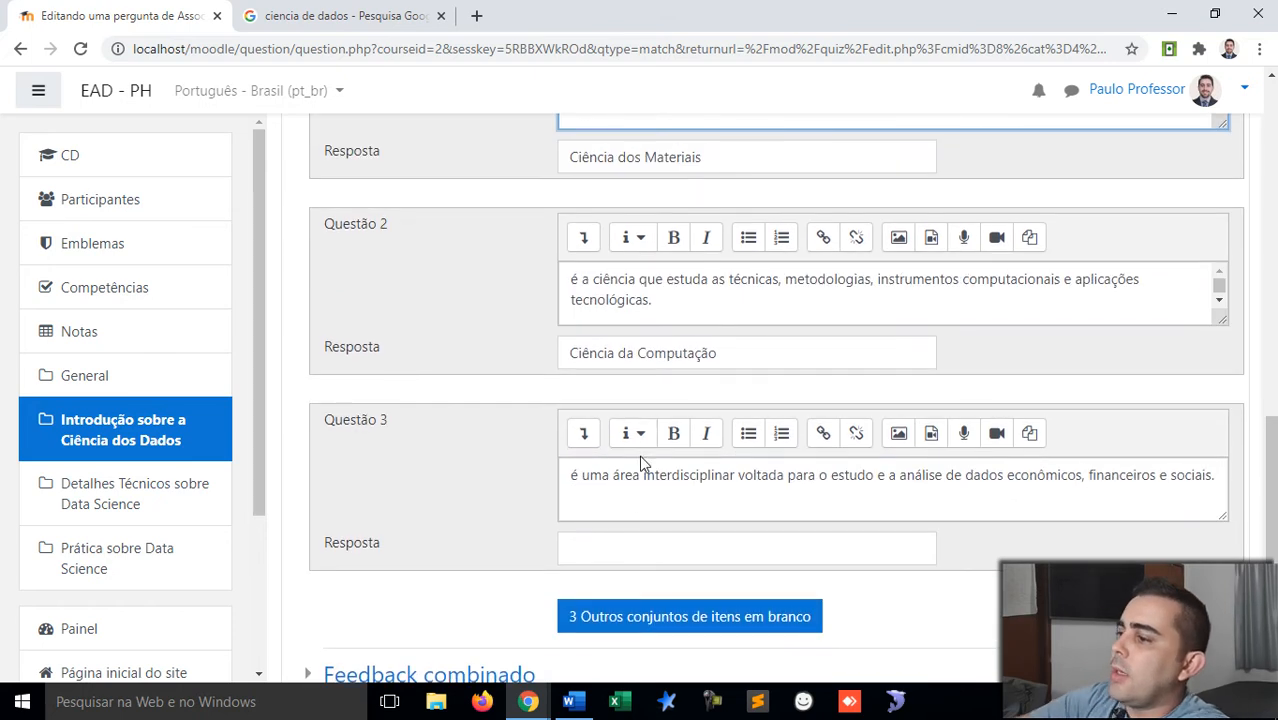
left_click(630, 538)
type("Ciência de Da")
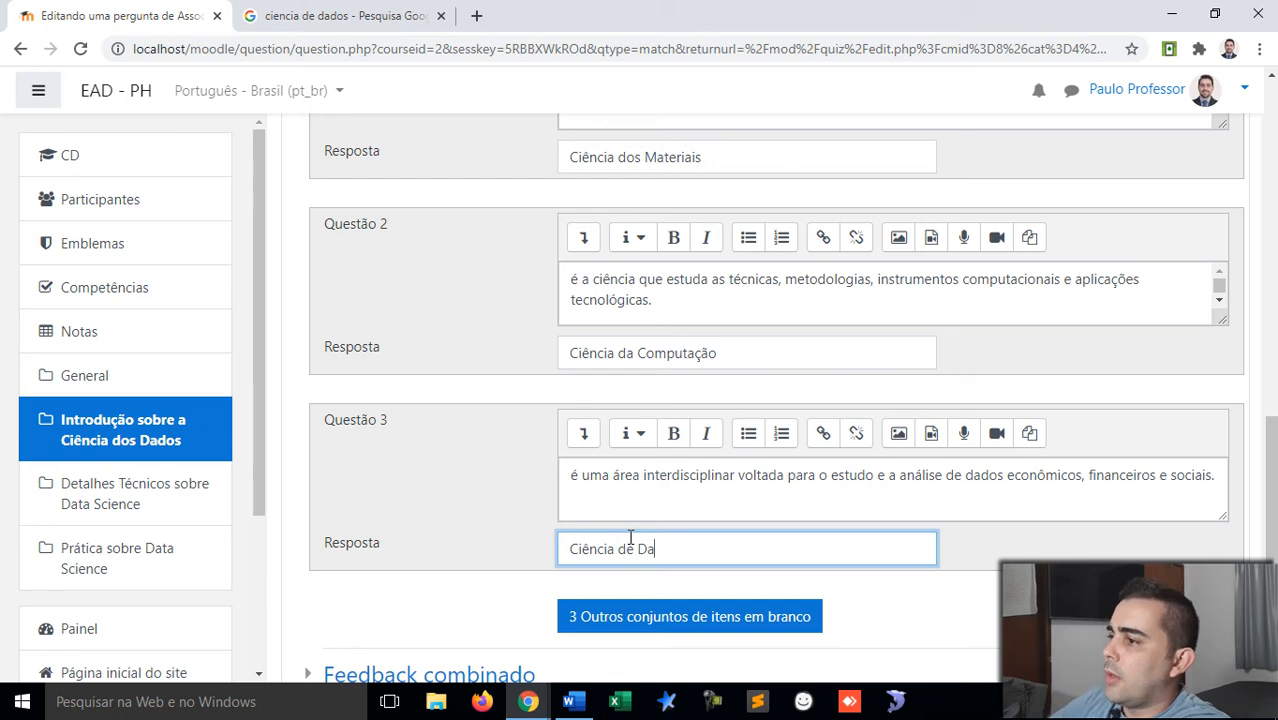
type("dos")
scroll(630, 538, "down", 2)
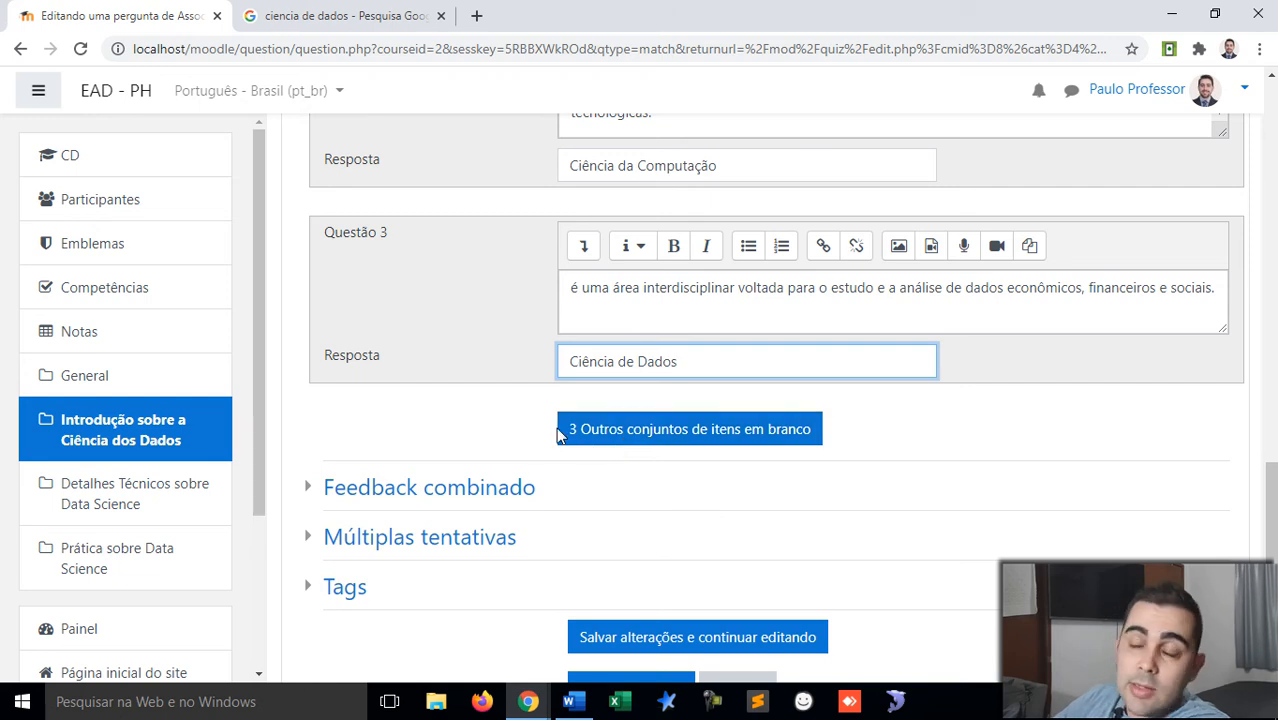
Step: Set the penalty for each incorrect try to 0% under Múltiplas tentativas
scroll(592, 438, "down", 2)
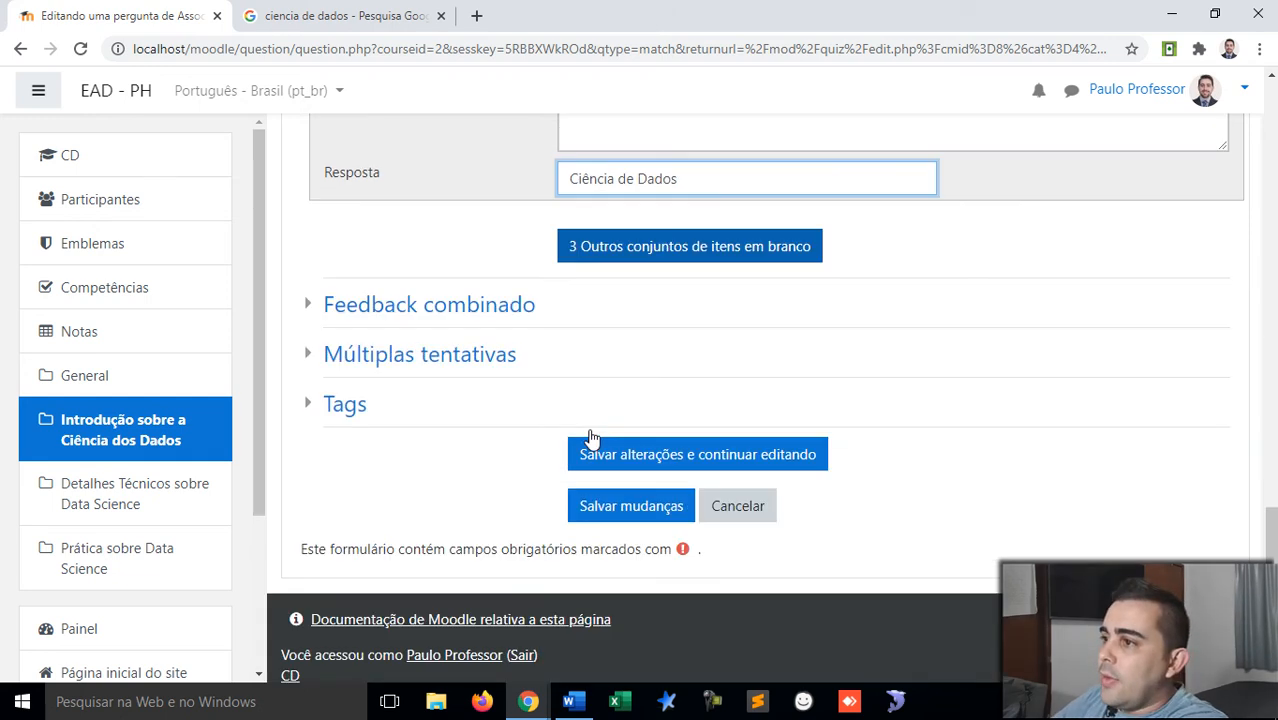
left_click(320, 314)
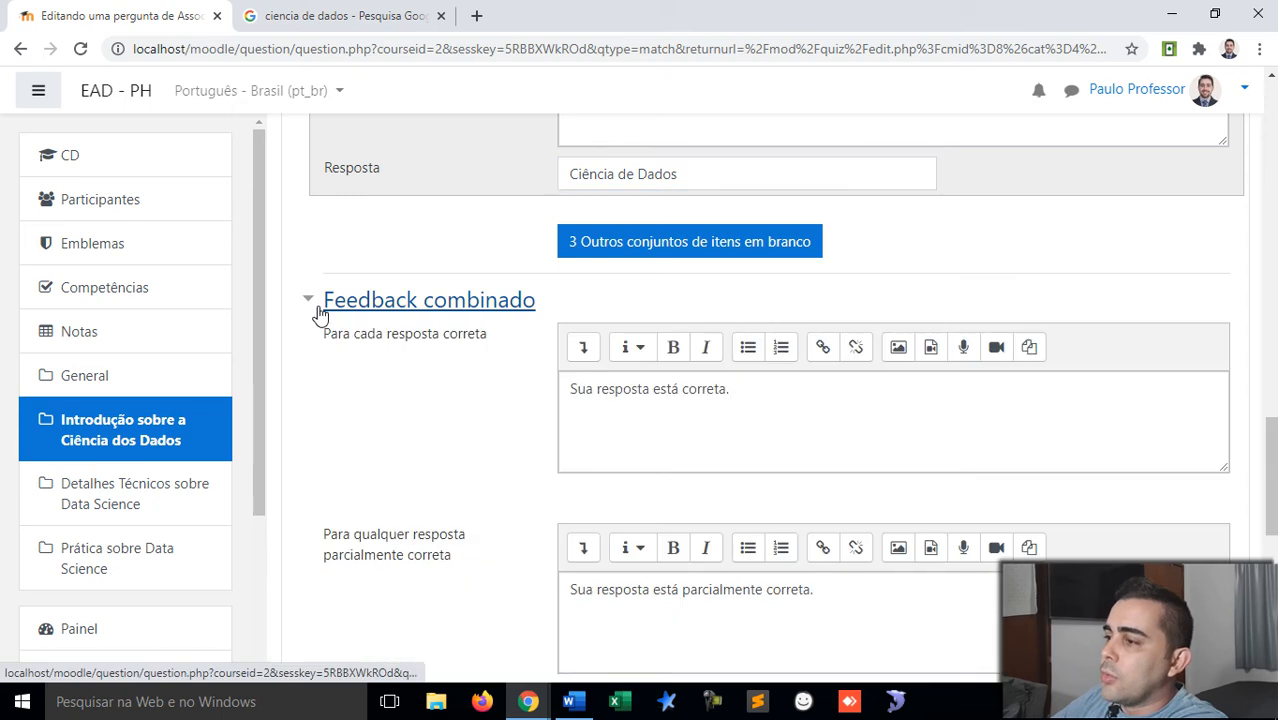
scroll(560, 374, "down", 1)
scroll(585, 375, "down", 2)
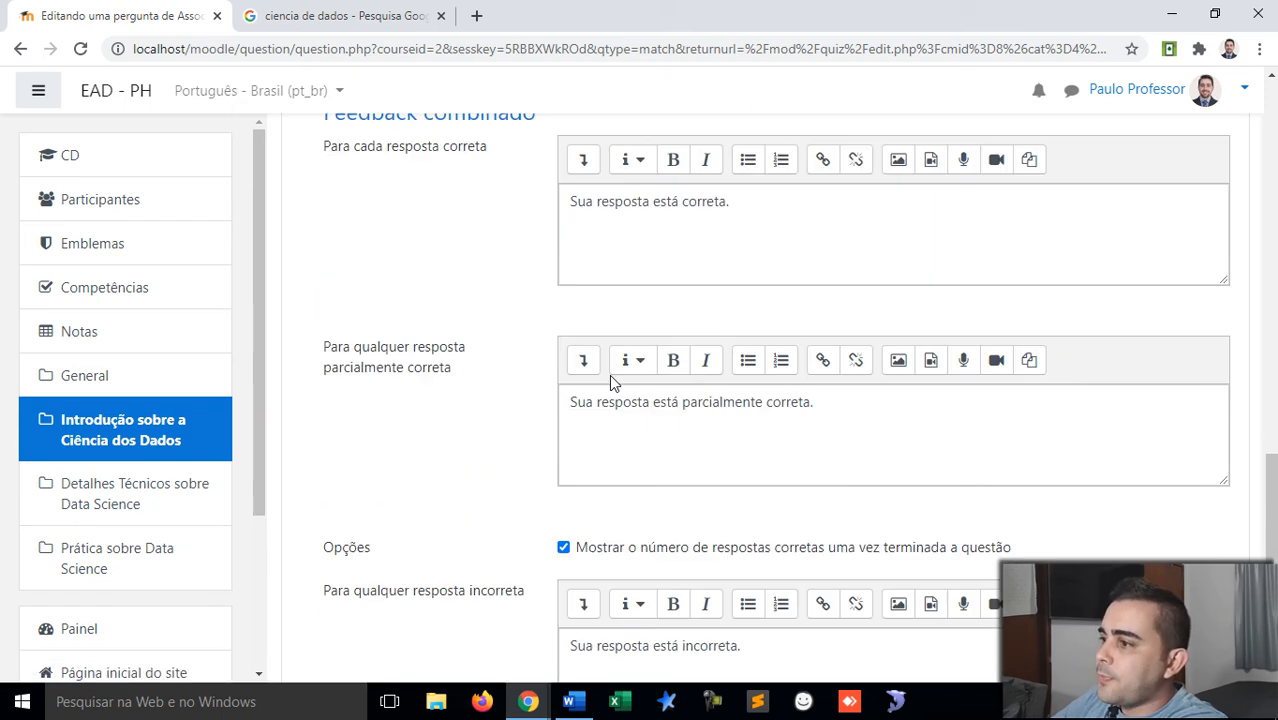
scroll(612, 375, "up", 3)
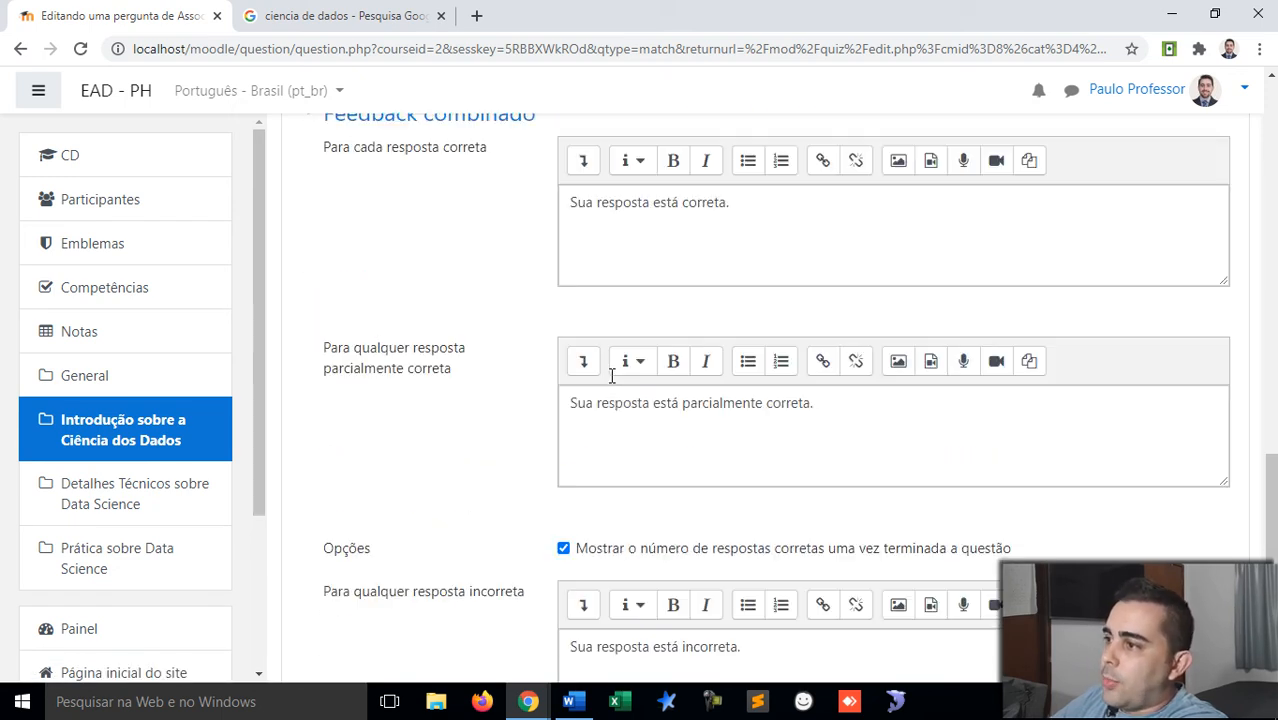
left_click(309, 302)
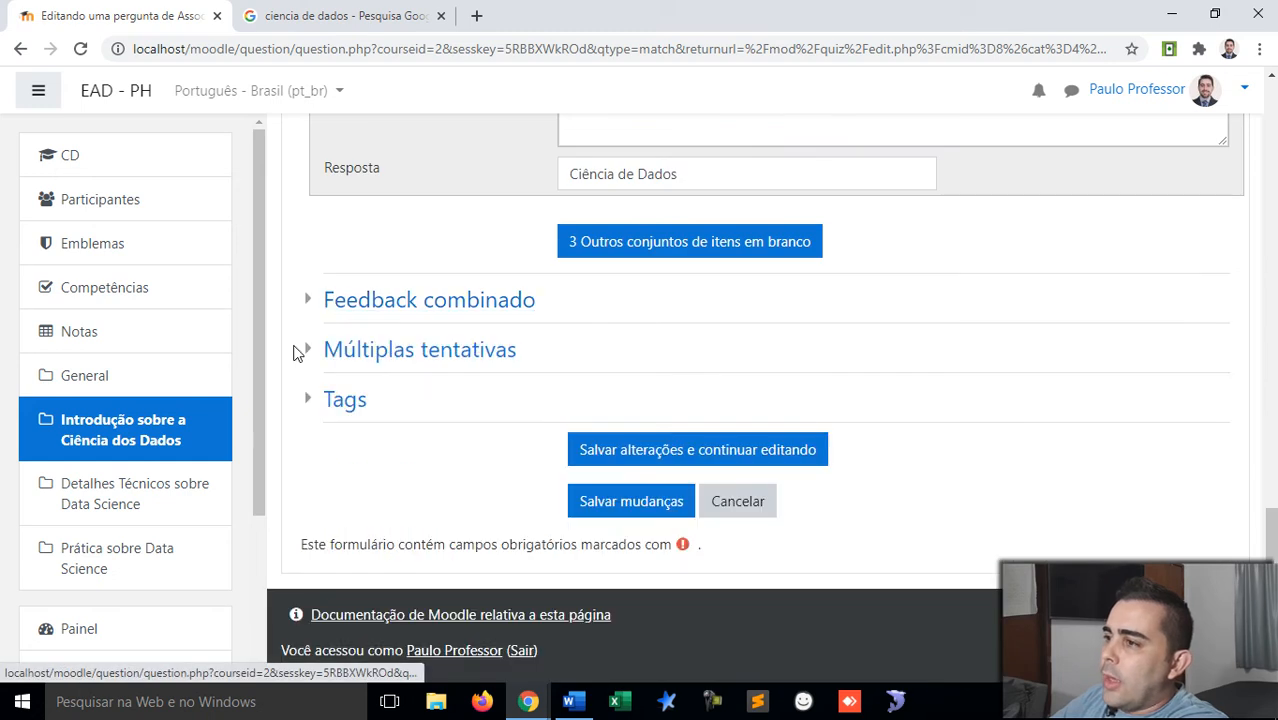
left_click(311, 348)
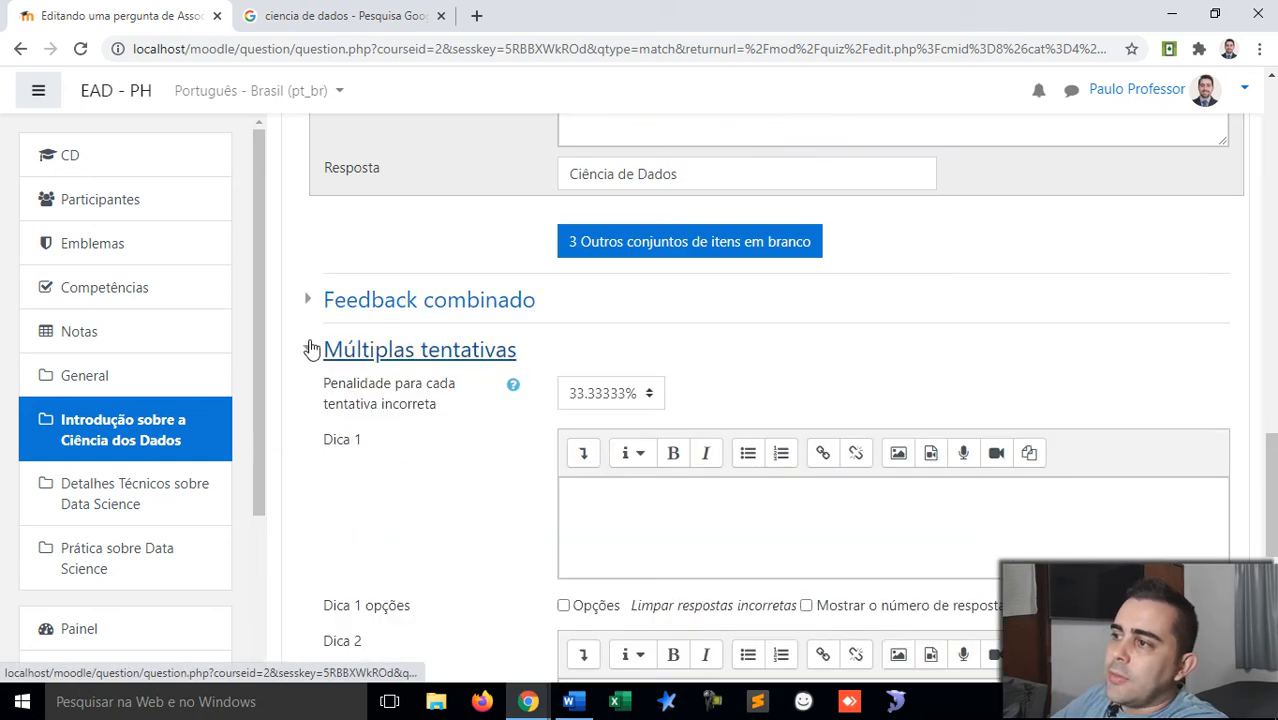
scroll(405, 380, "down", 1)
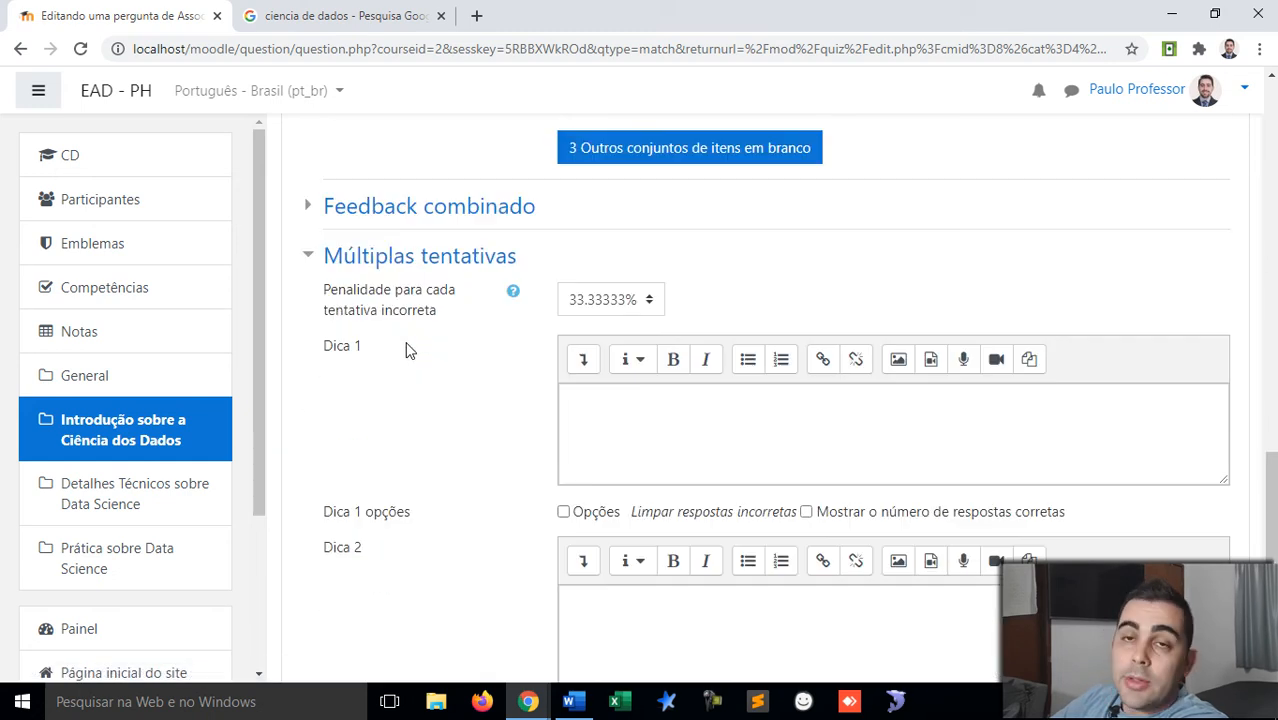
left_click(620, 302)
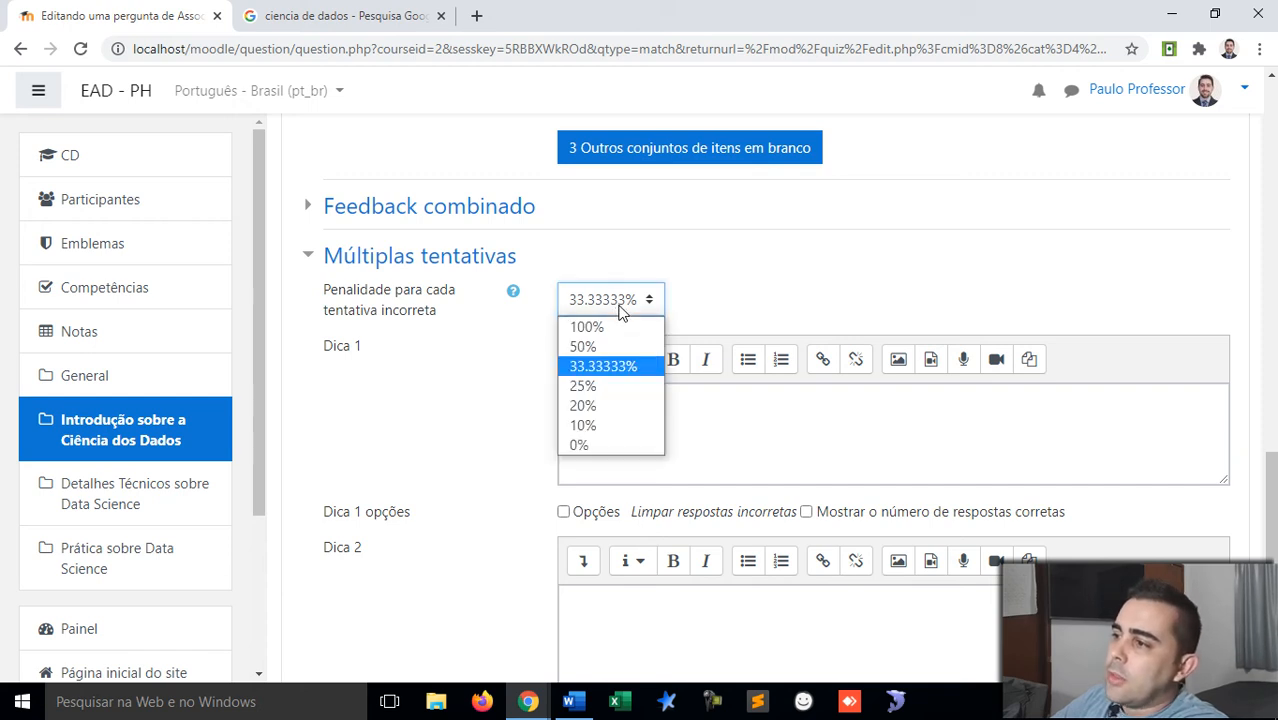
left_click(599, 424)
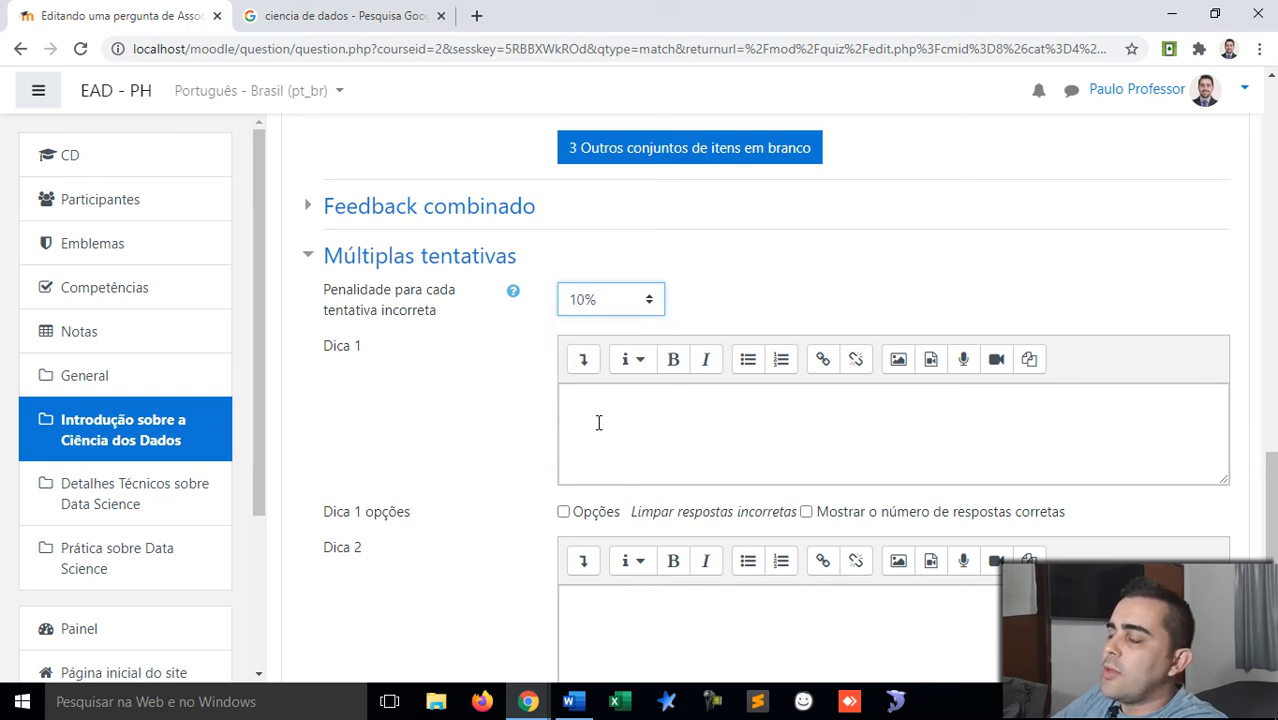
left_click(628, 310)
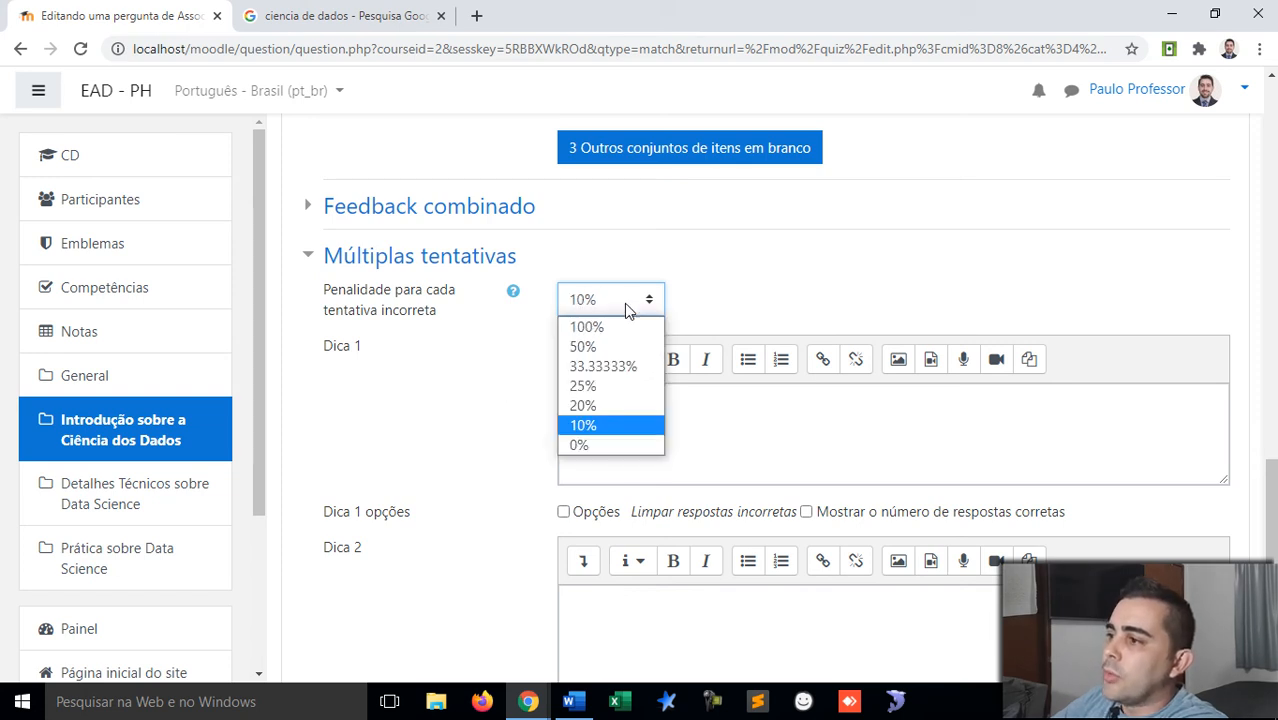
left_click(590, 444)
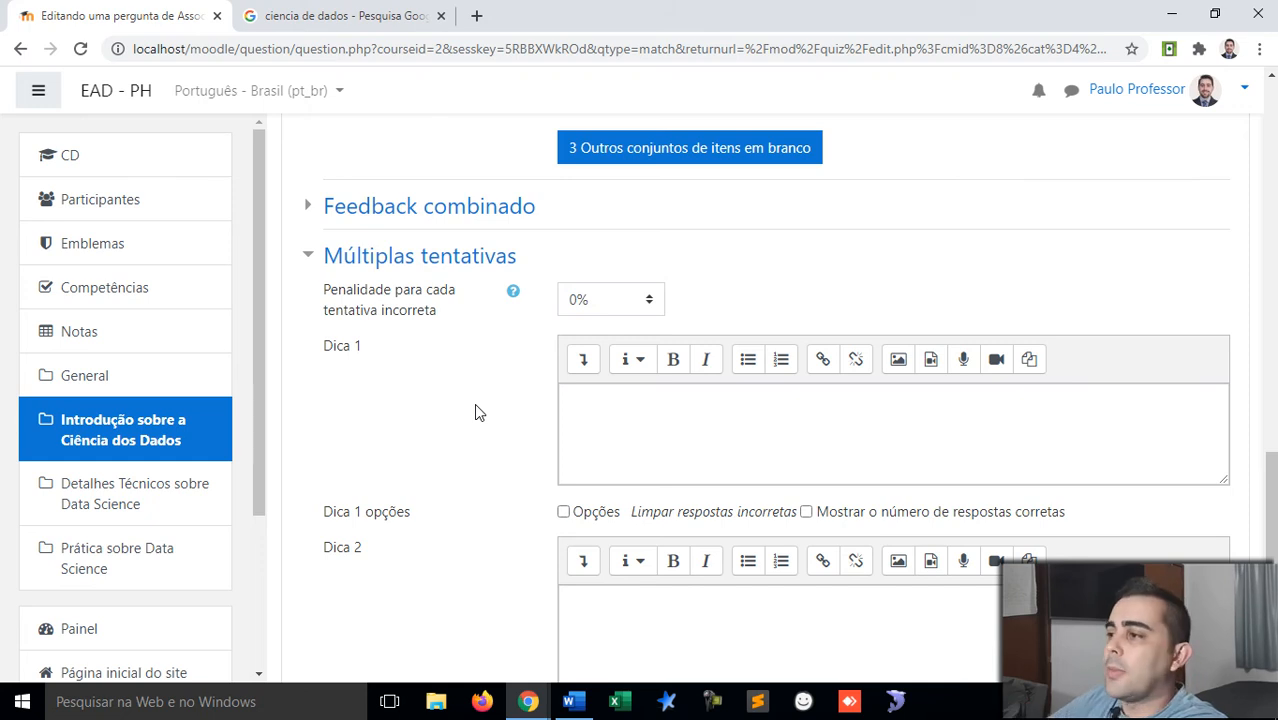
Step: Save the matching question back to the quiz
scroll(476, 412, "down", 1)
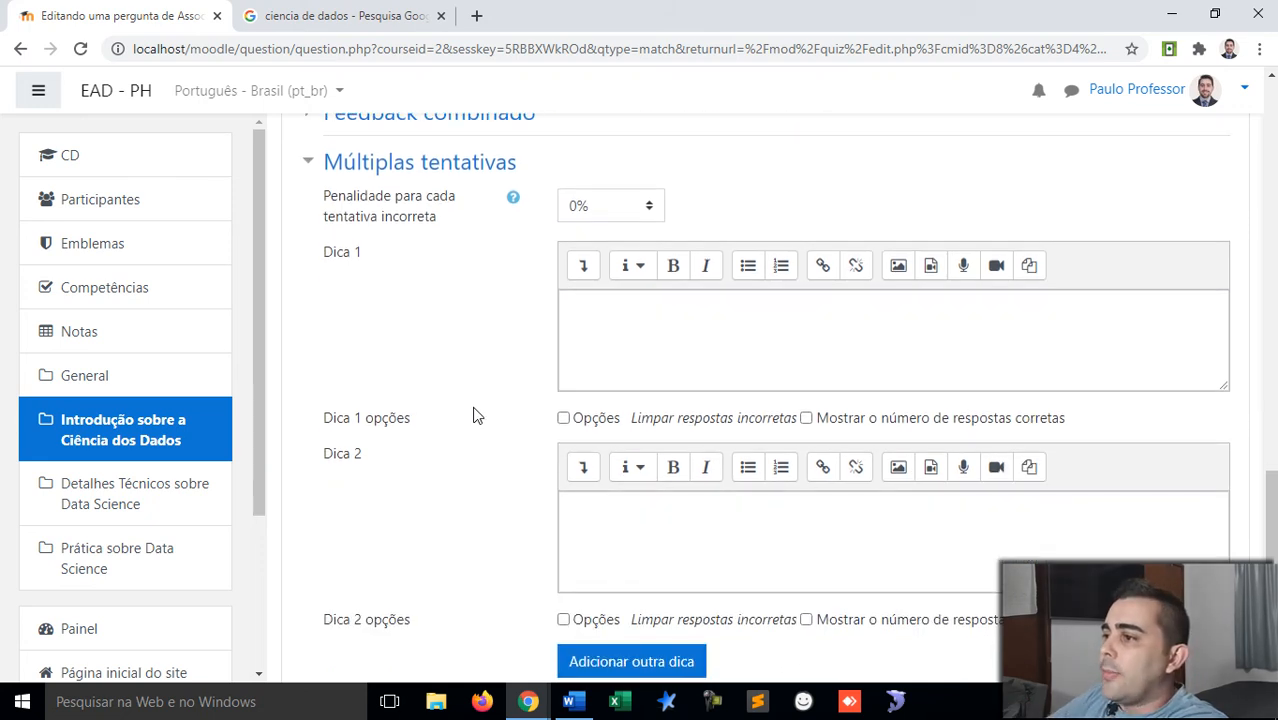
scroll(476, 415, "down", 3)
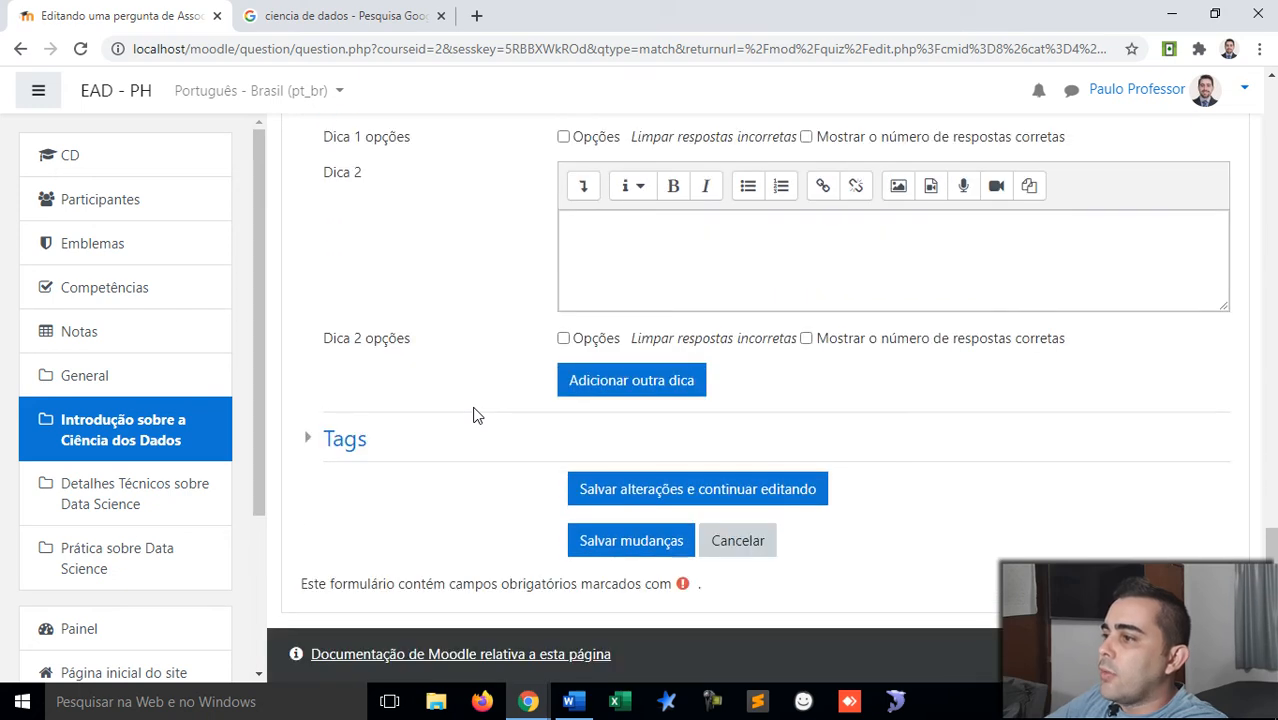
left_click(656, 550)
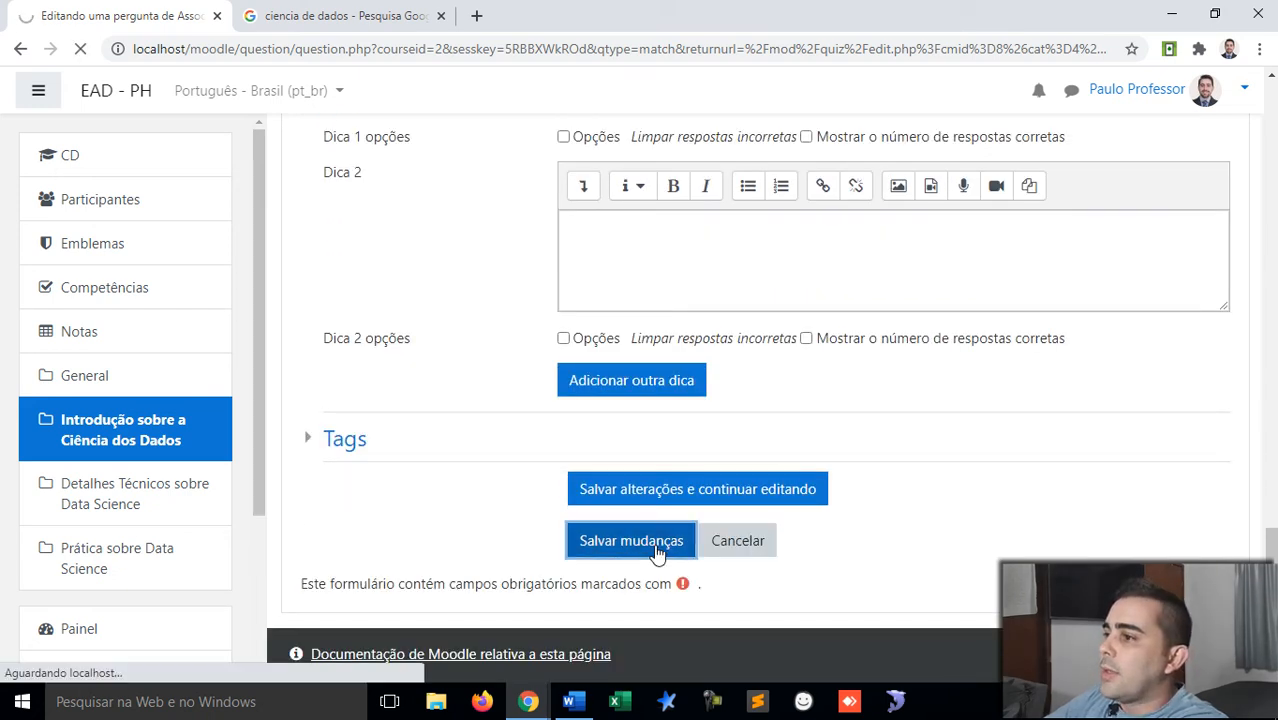
scroll(665, 400, "down", 1)
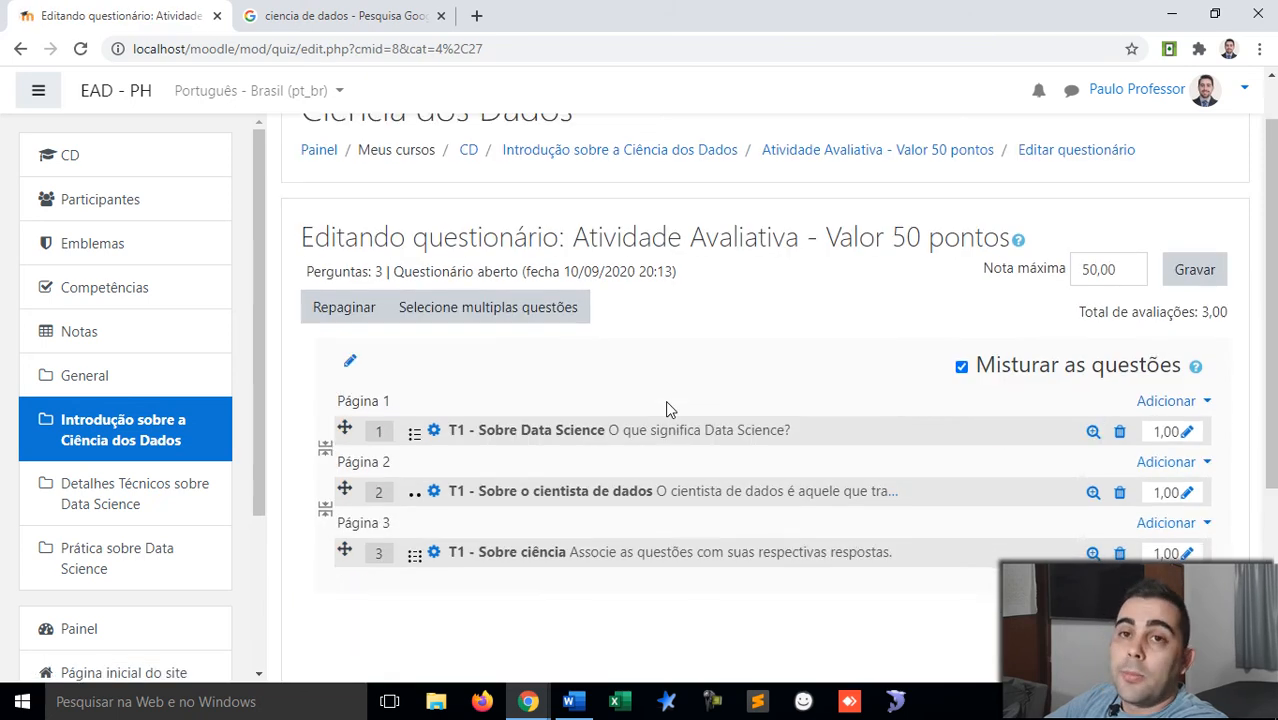
Step: Compare the quiz's 50,00 maximum grade with the current 3,00 marks total
scroll(667, 405, "down", 1)
scroll(667, 405, "up", 1)
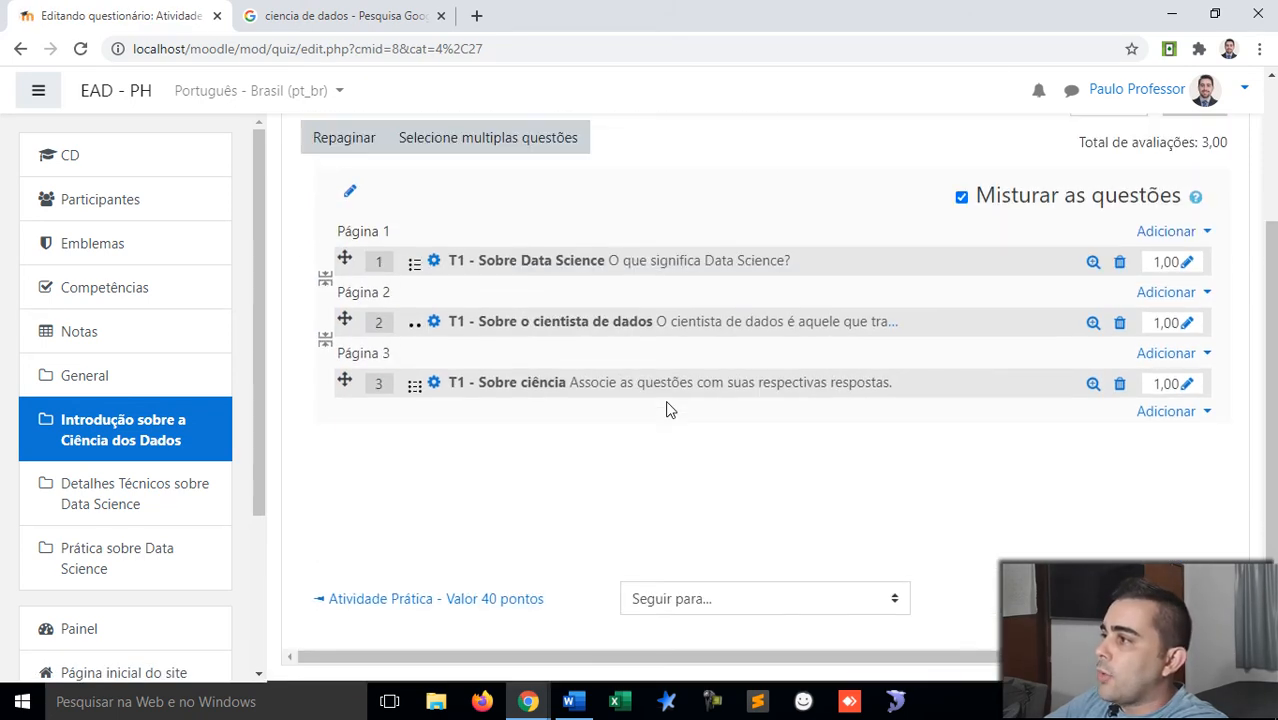
left_click_drag(1127, 145, 1080, 148)
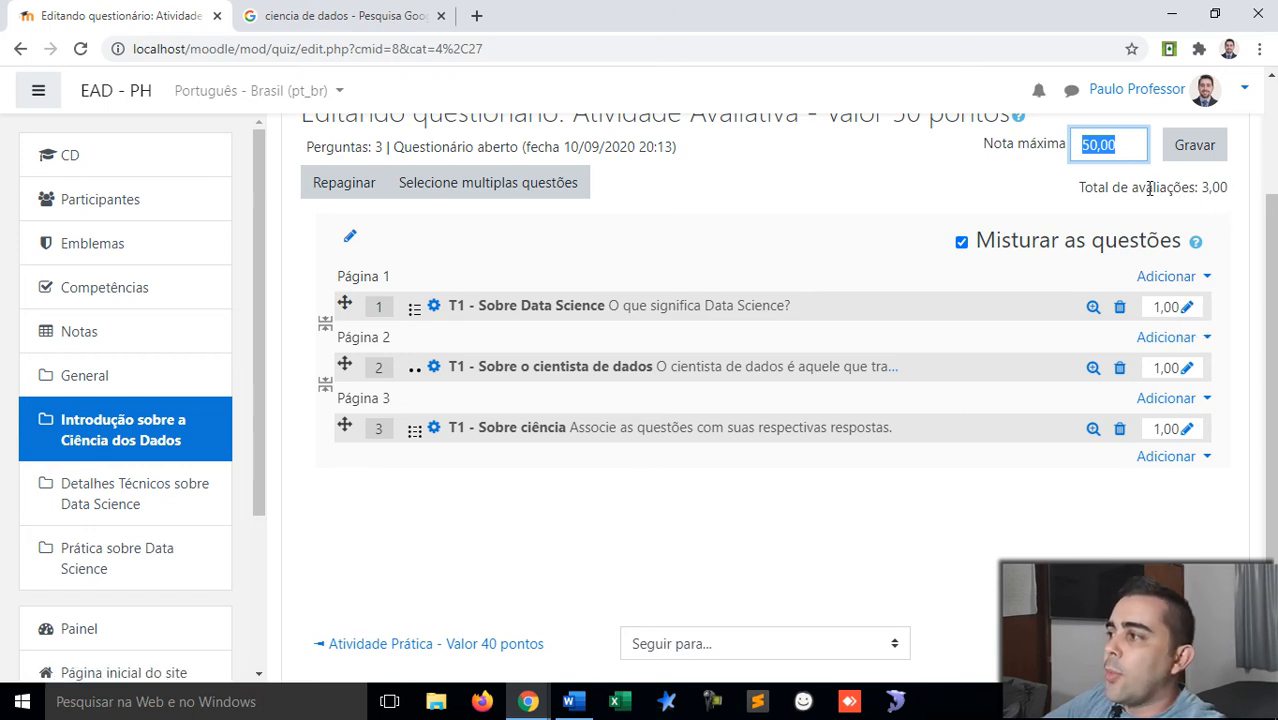
left_click_drag(1146, 188, 1228, 193)
double_click(1222, 189)
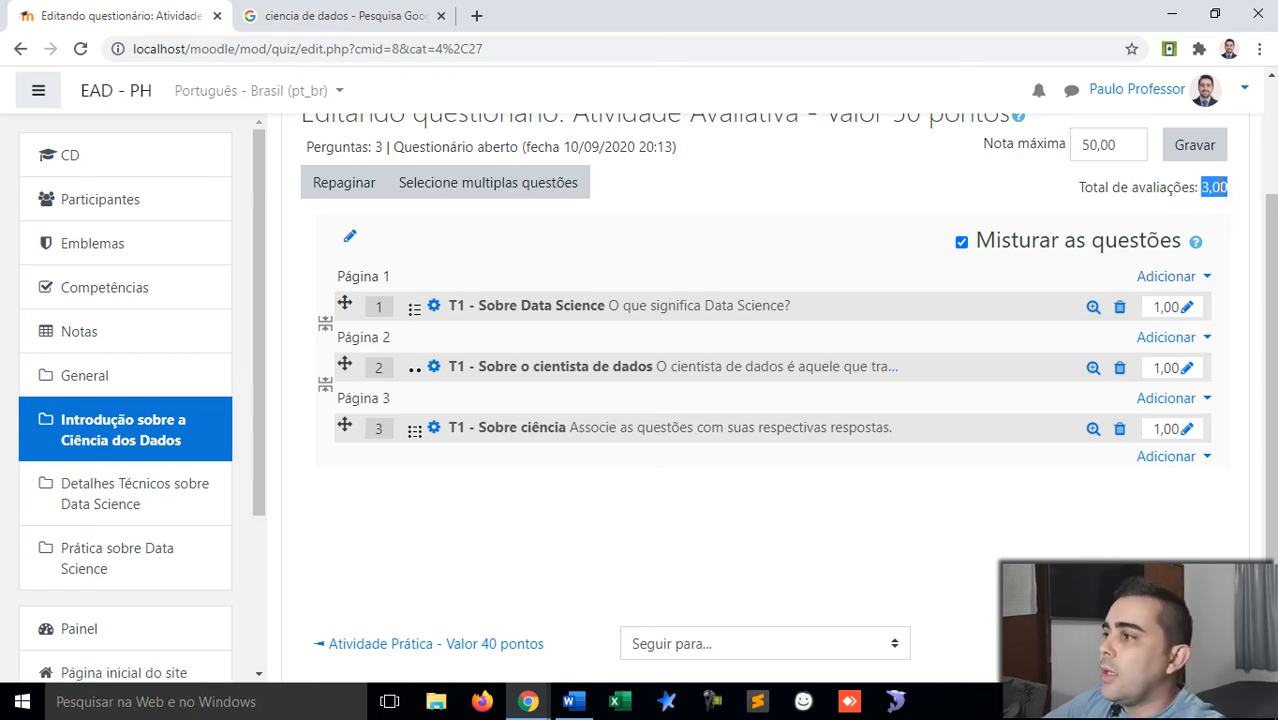
Step: Set the three question marks to 15, 10 and 25
left_click(1190, 311)
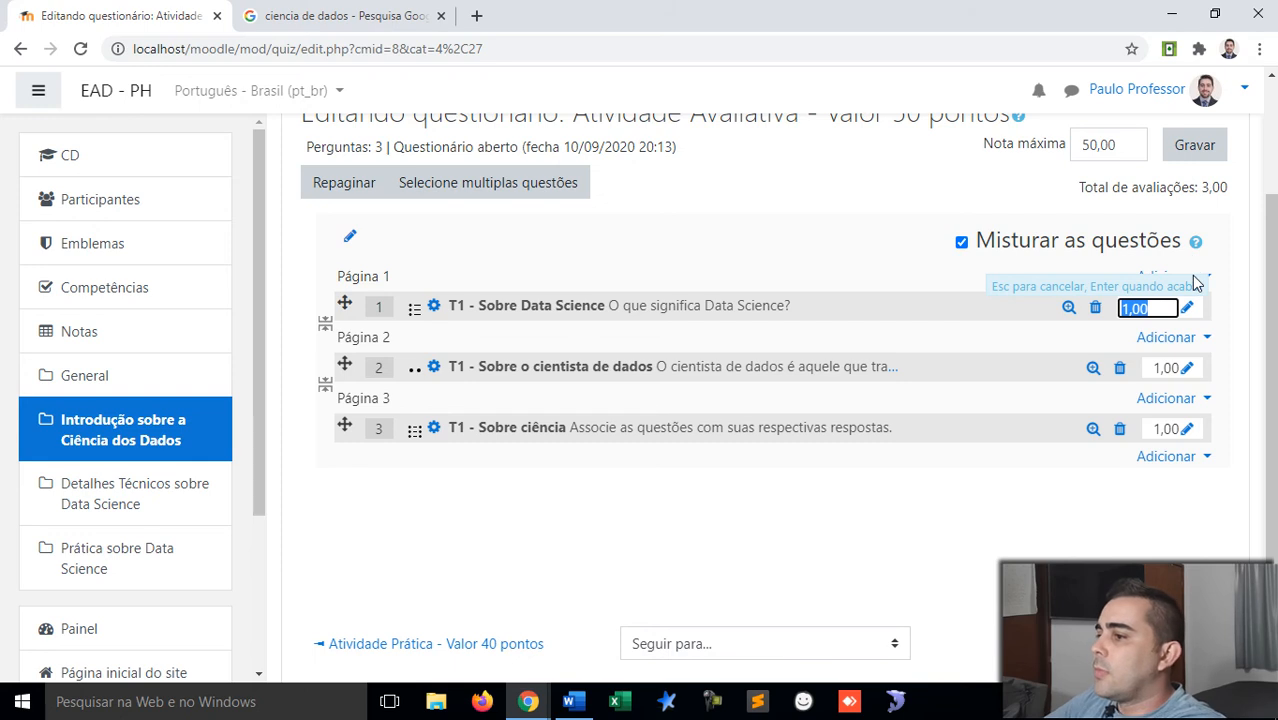
type("15")
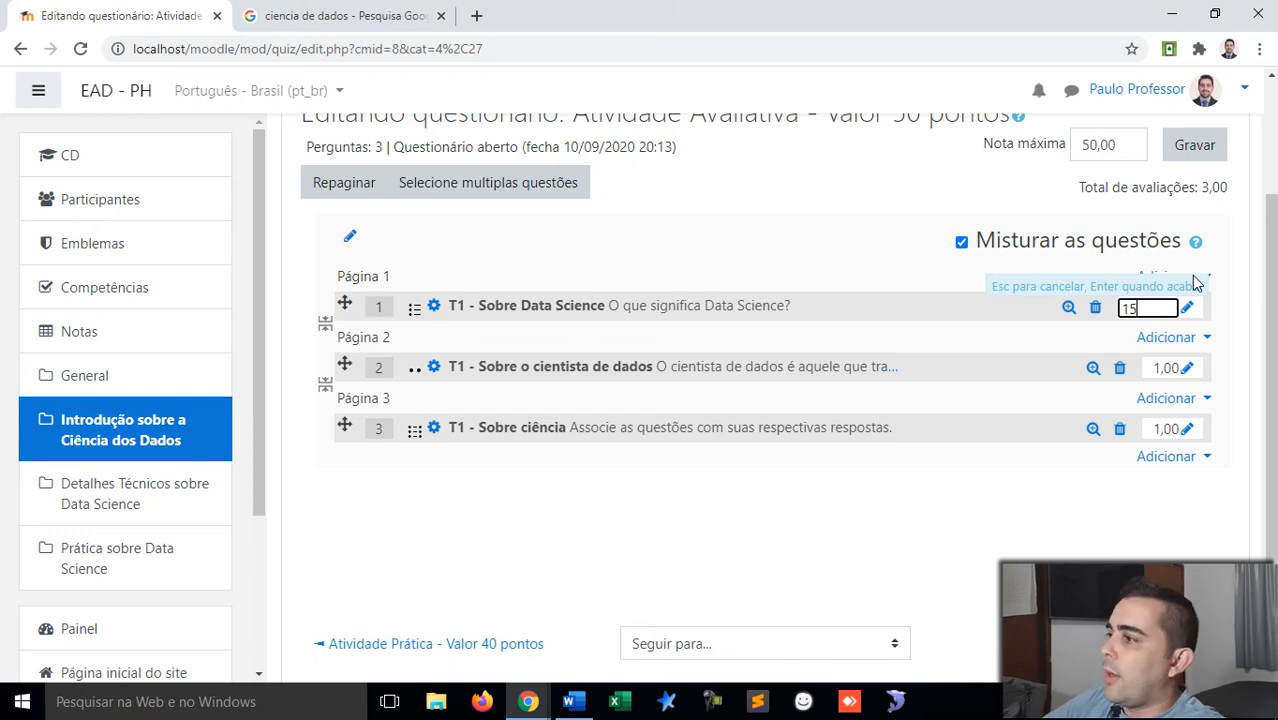
key("Return")
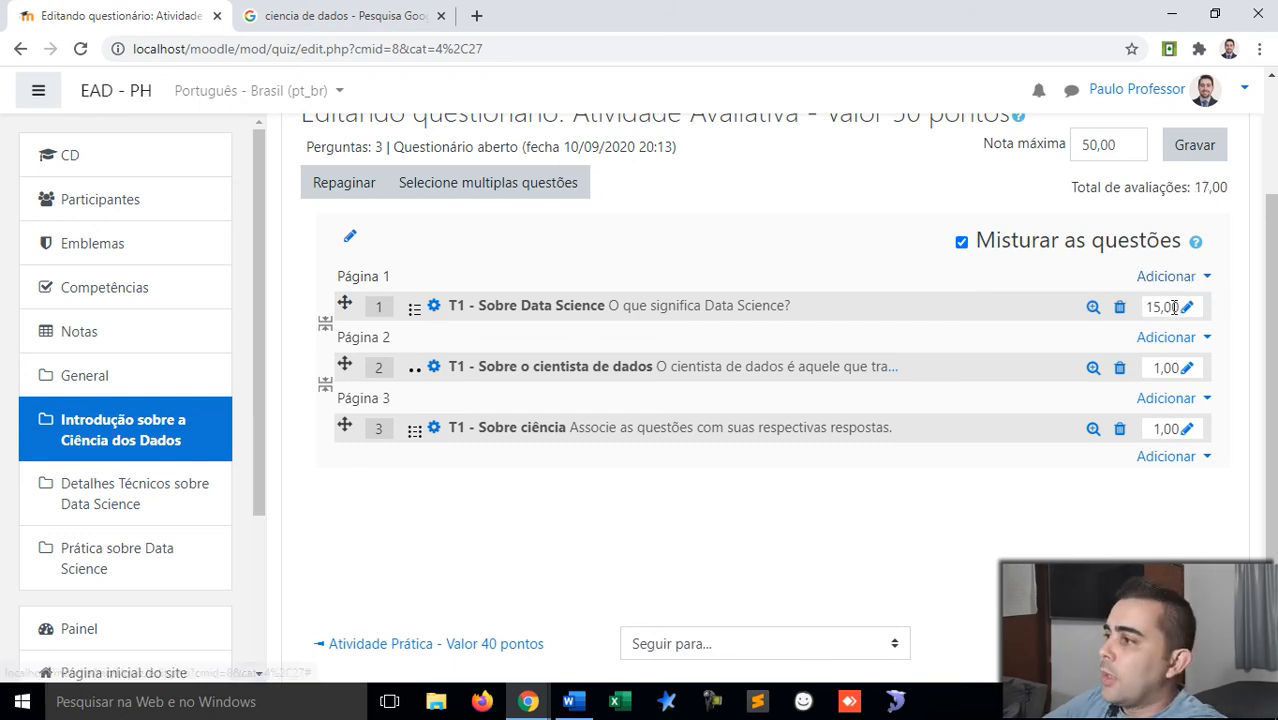
left_click(1187, 368)
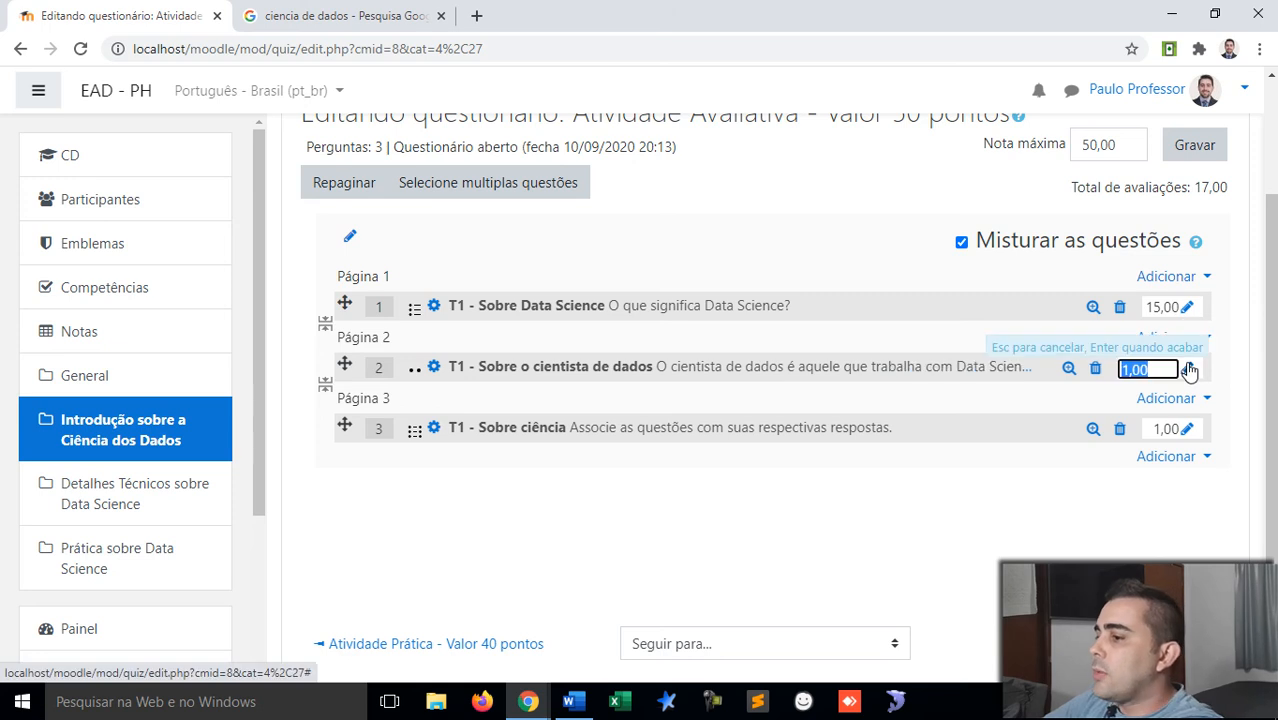
type("15")
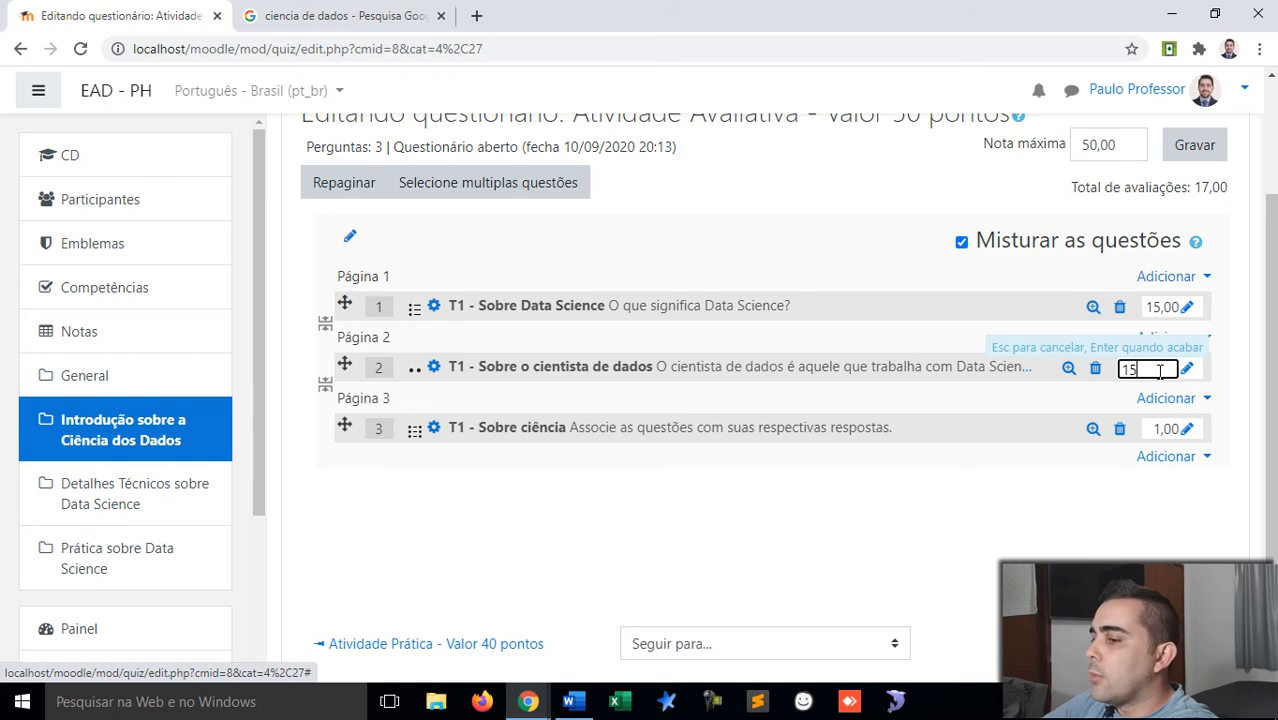
left_click_drag(1160, 369, 1095, 369)
type("10")
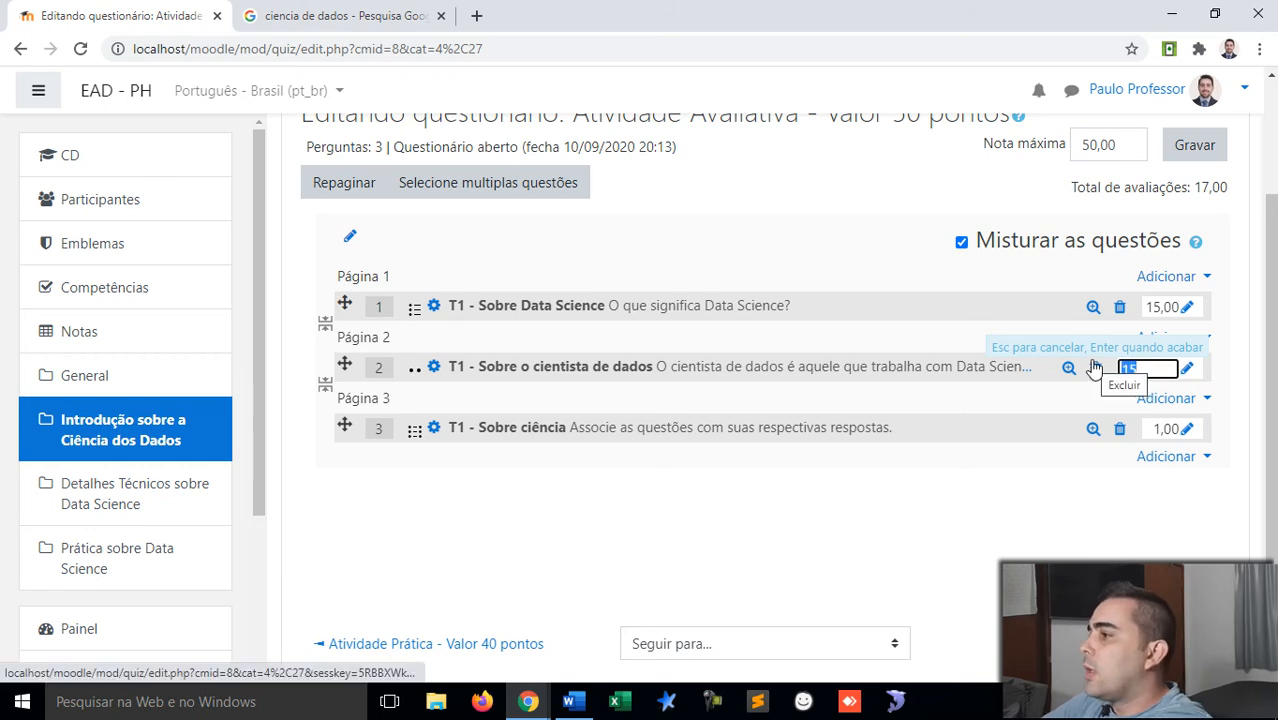
key("Return")
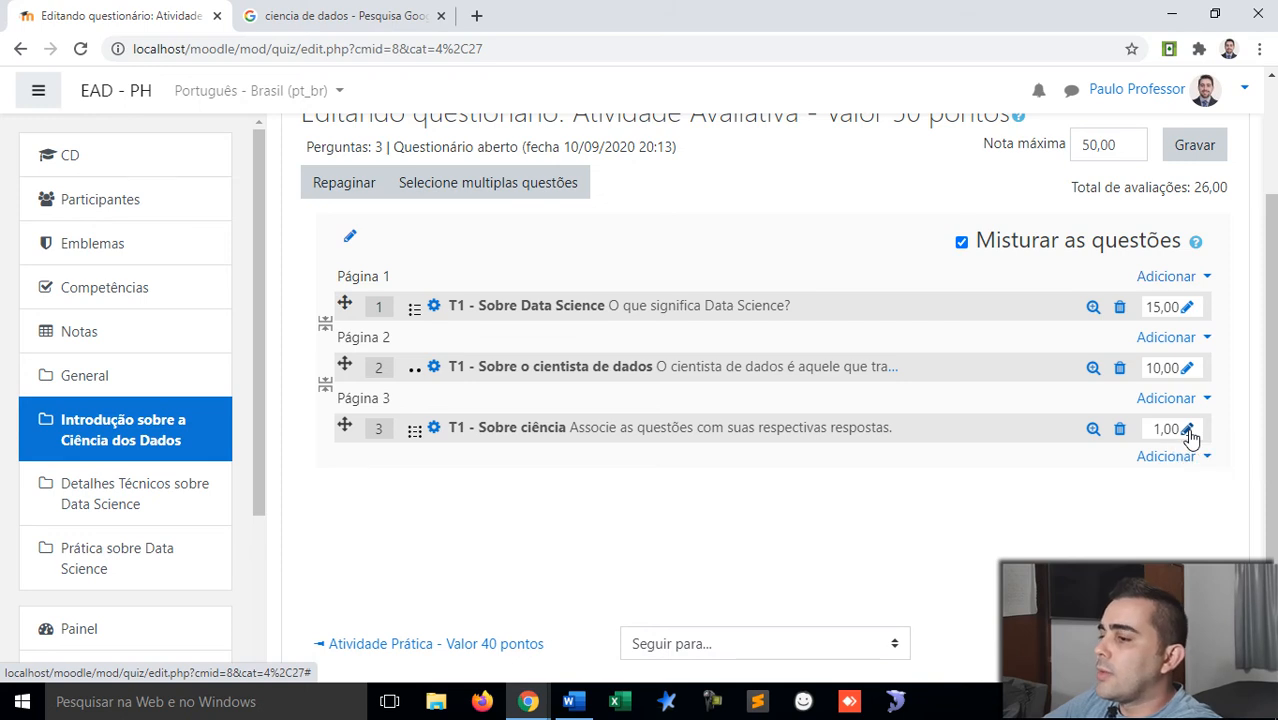
left_click(1188, 431)
type("25")
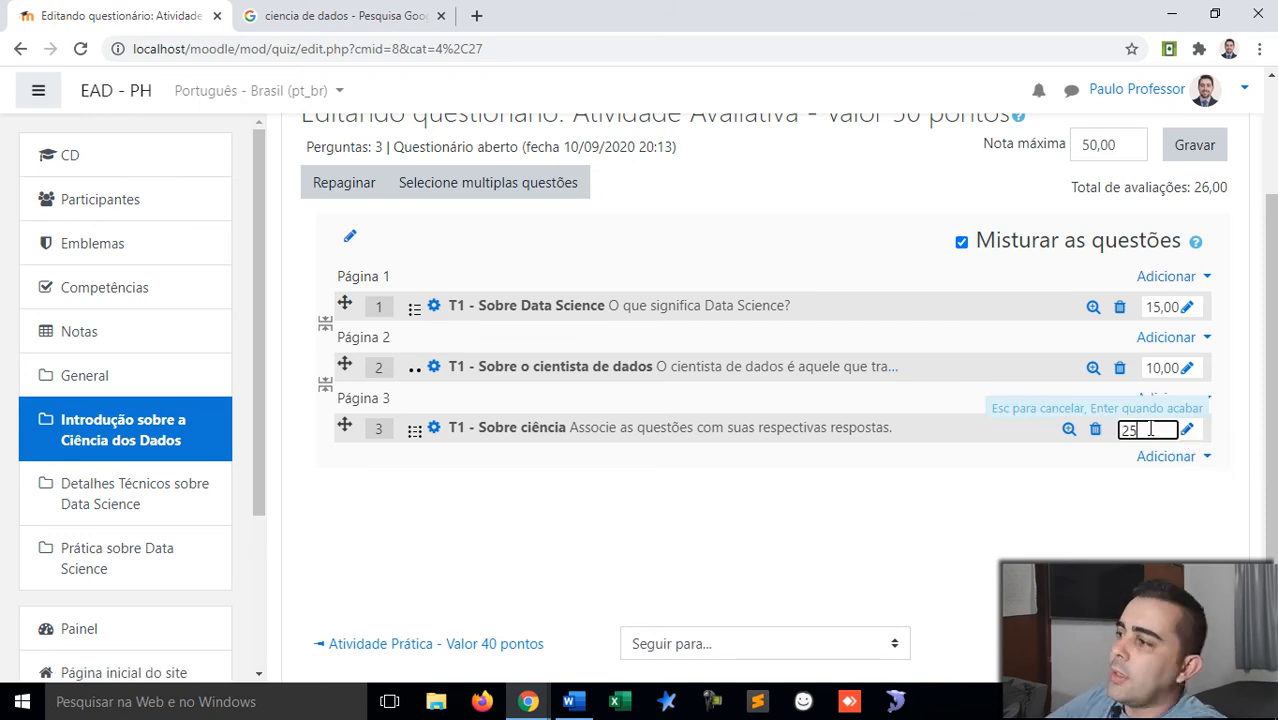
key("Return")
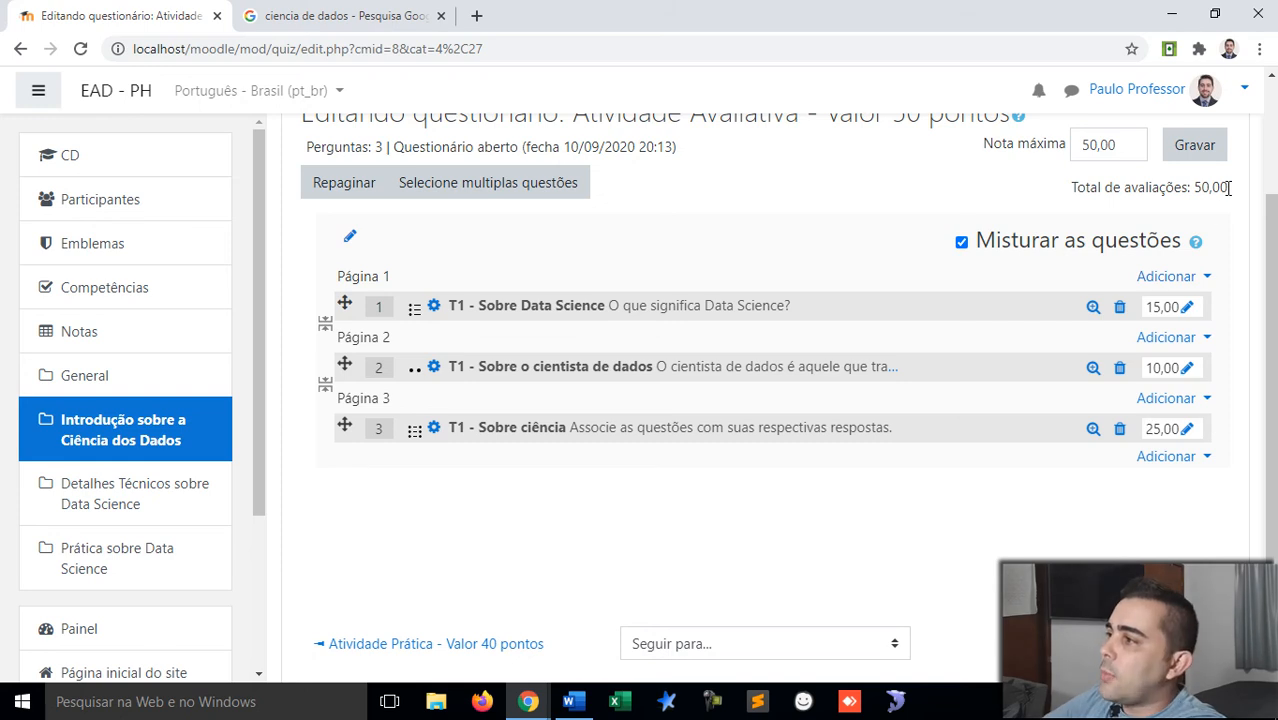
Step: Check that the new 50,00 marks total matches the 50,00 maximum grade
mouse_move(1194, 188)
left_mouse_down()
mouse_move(1235, 200)
mouse_move(1198, 192)
left_mouse_up()
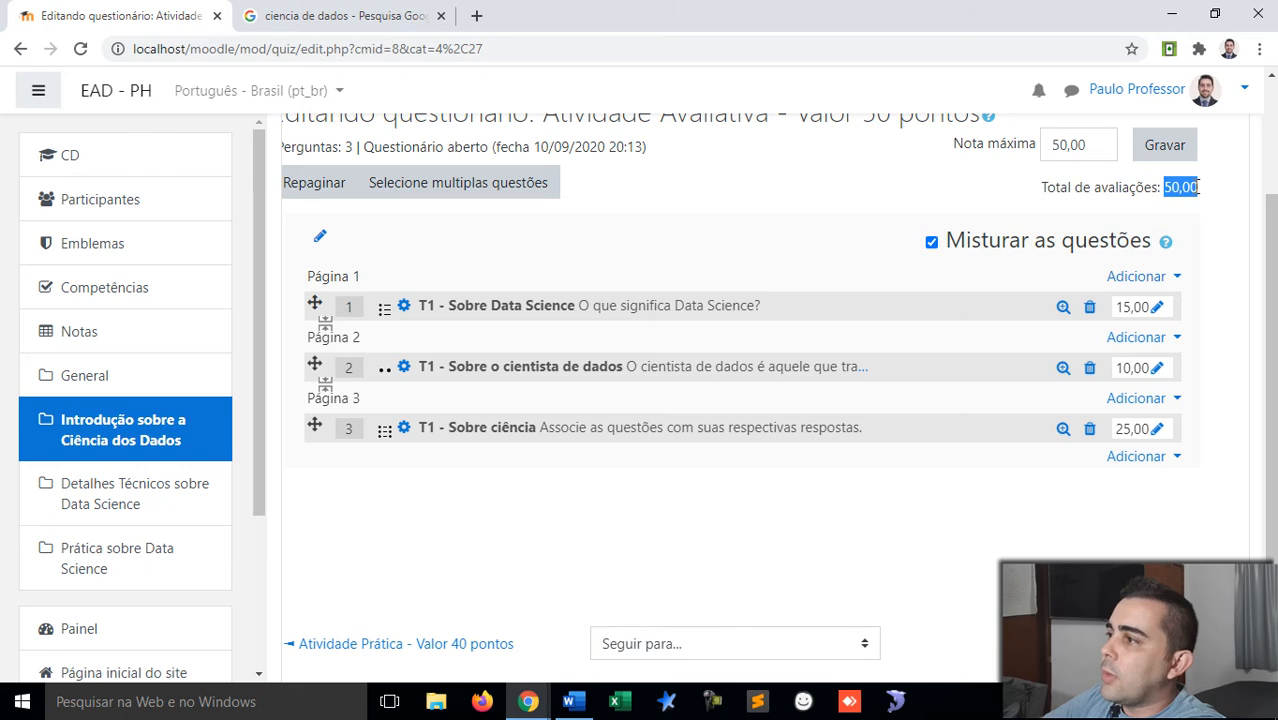
double_click(1077, 141)
left_click(1010, 181)
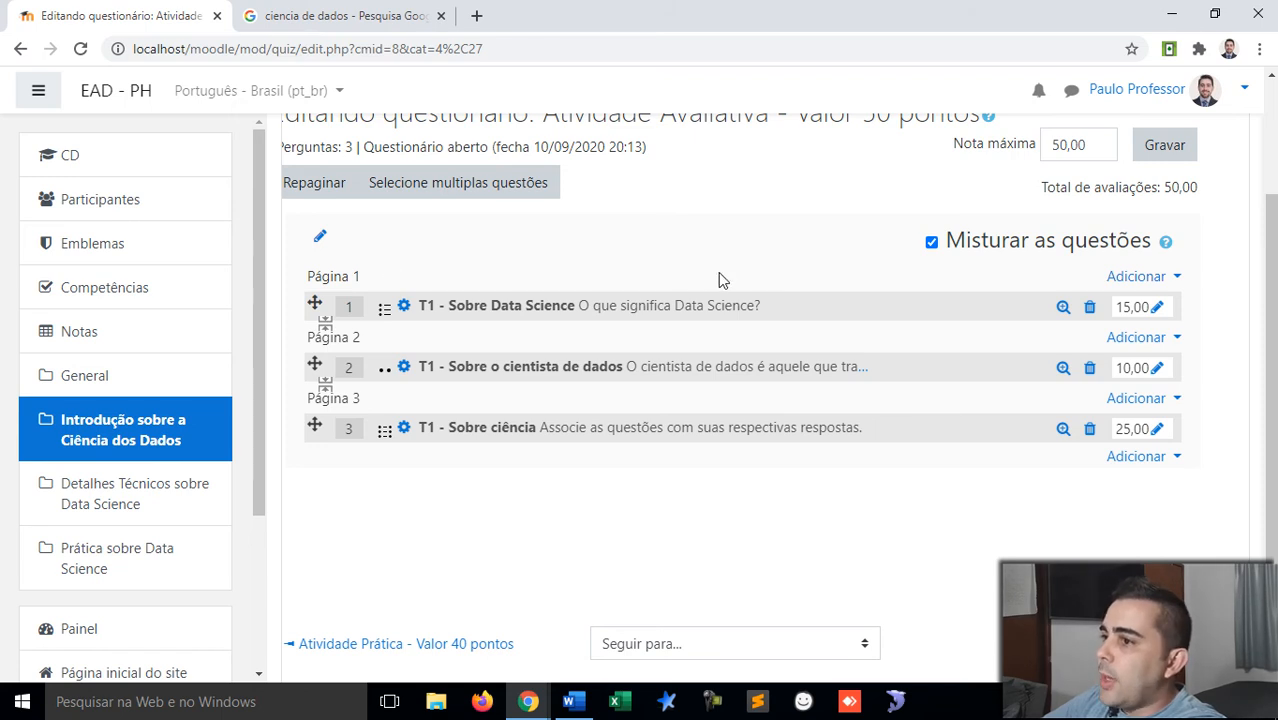
scroll(718, 272, "down", 3)
scroll(718, 272, "up", 5)
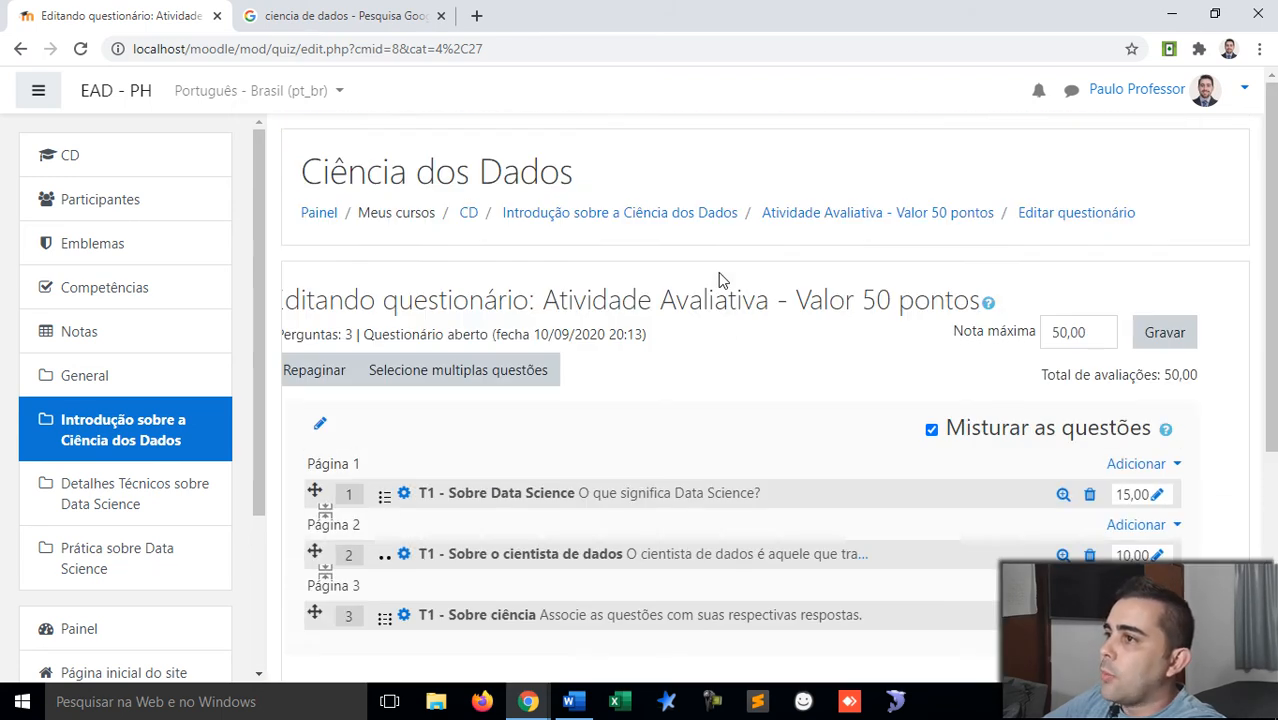
Step: Close the Google search tab and turn off editing on the Ciência dos Dados course
left_click(100, 440)
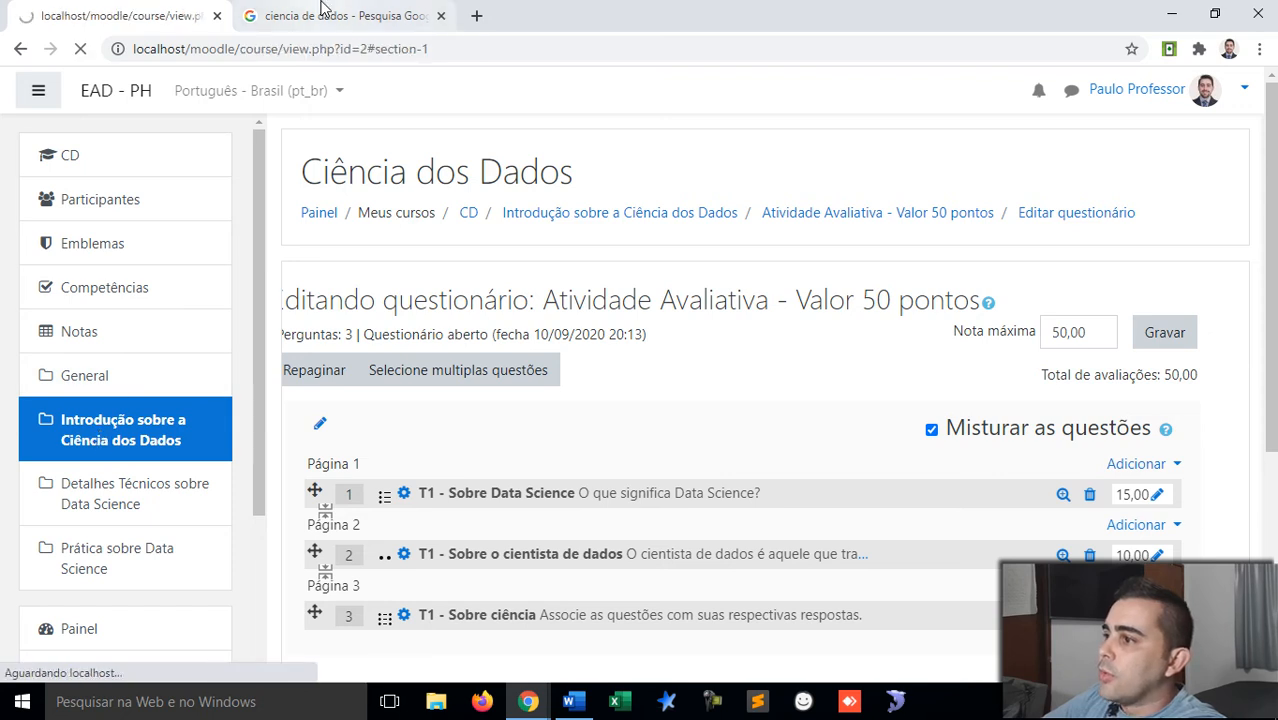
middle_click(322, 8)
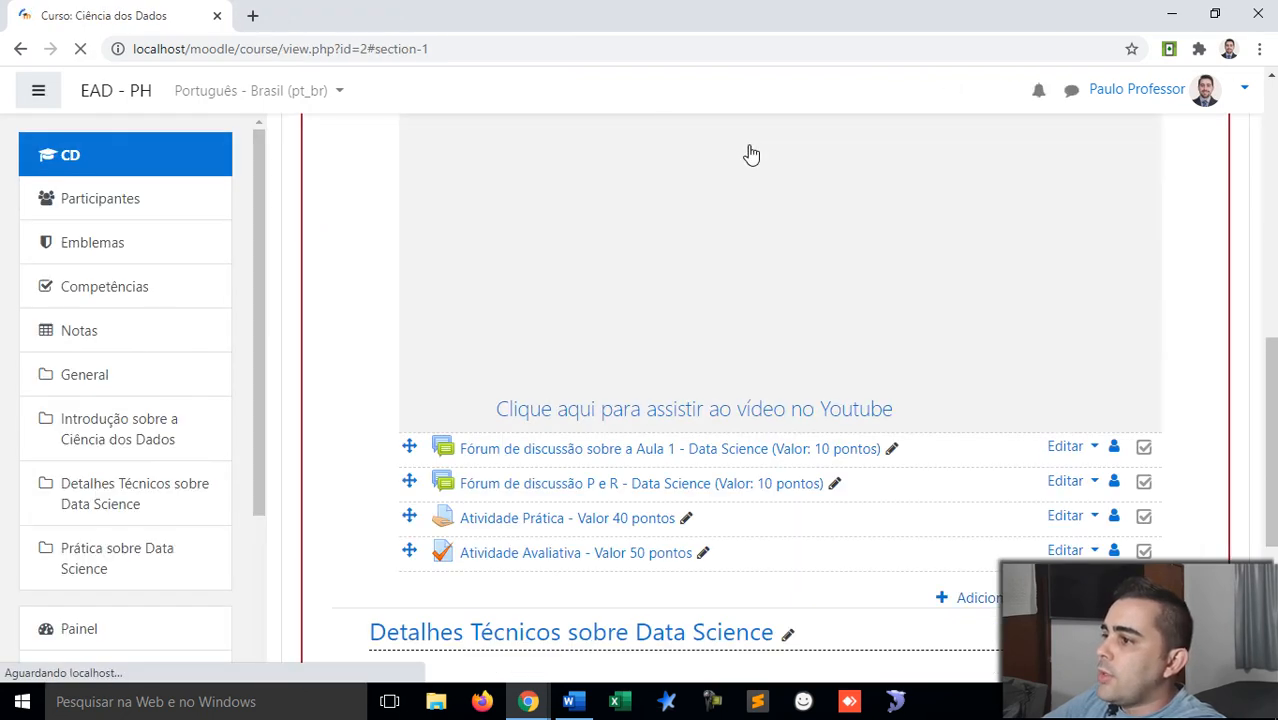
scroll(746, 146, "down", 4)
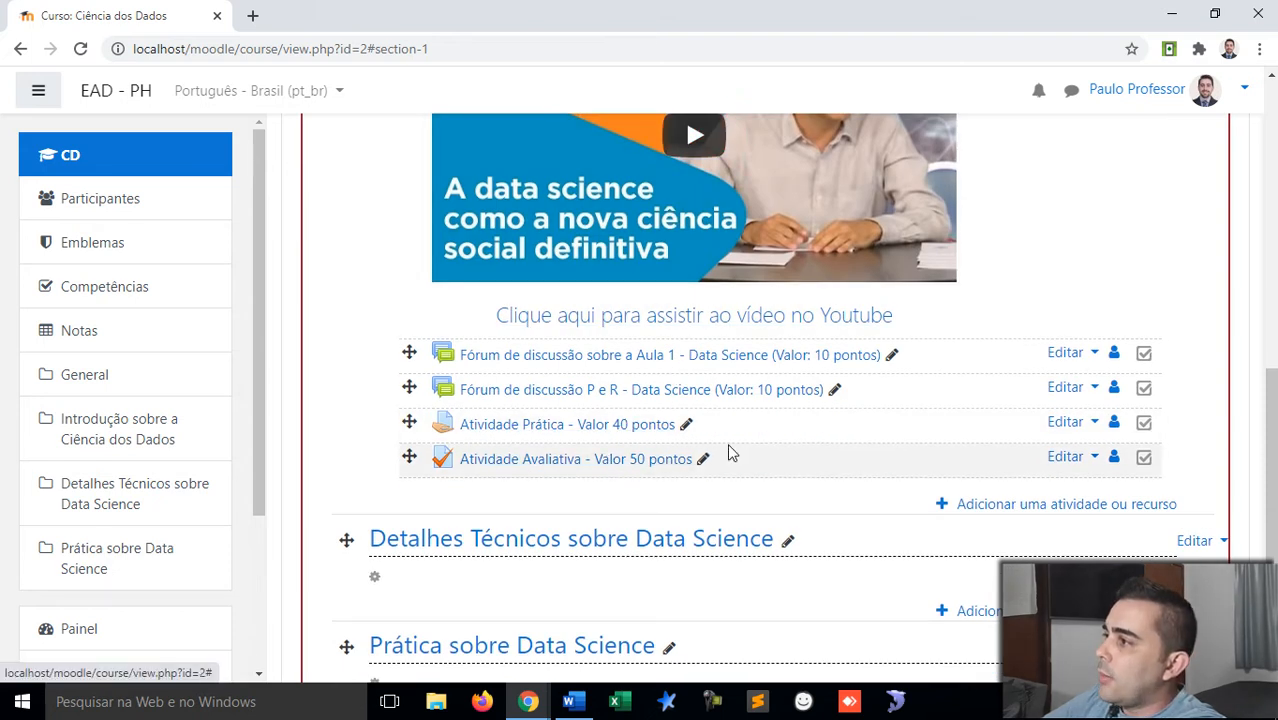
scroll(713, 457, "up", 6)
scroll(1159, 211, "up", 3)
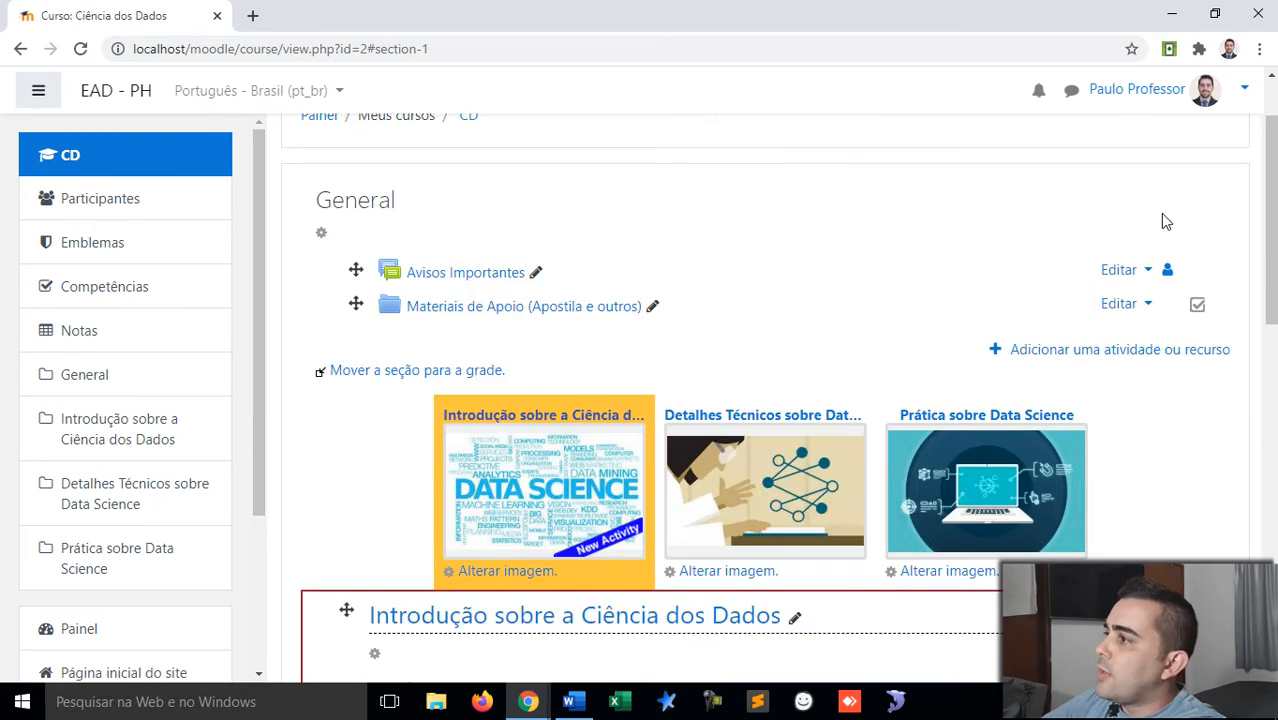
left_click(1212, 172)
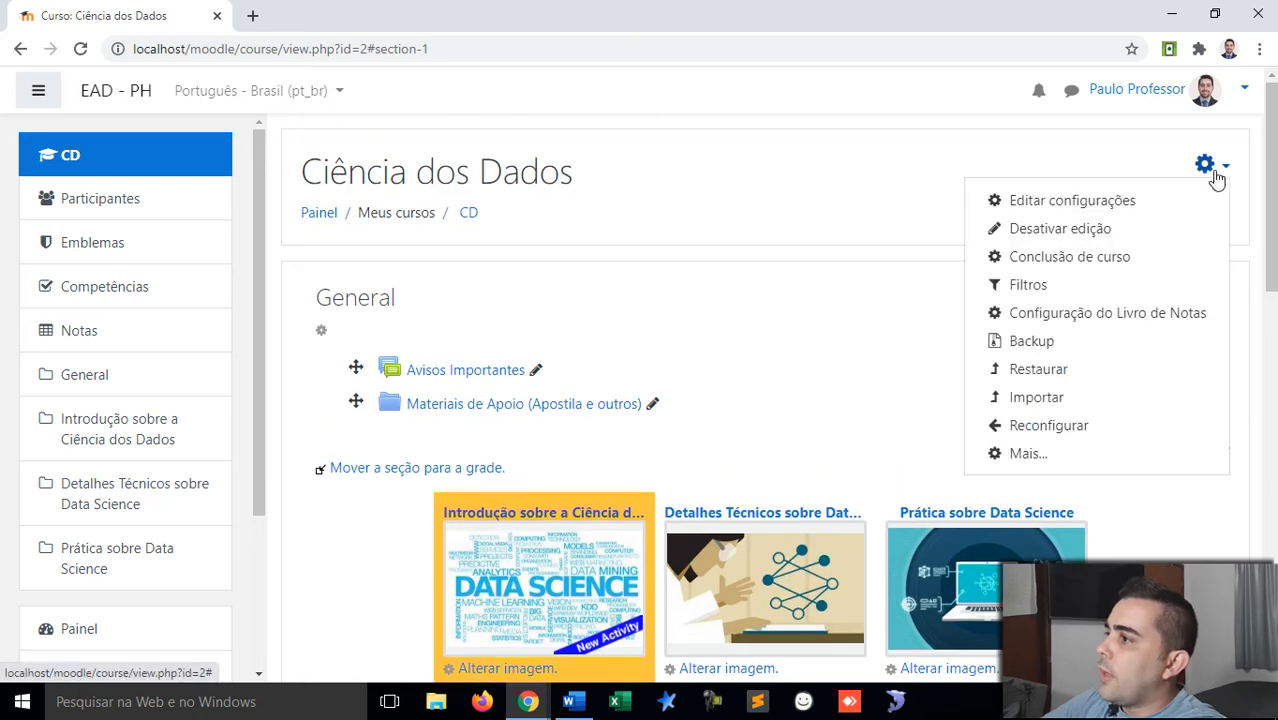
left_click(1058, 230)
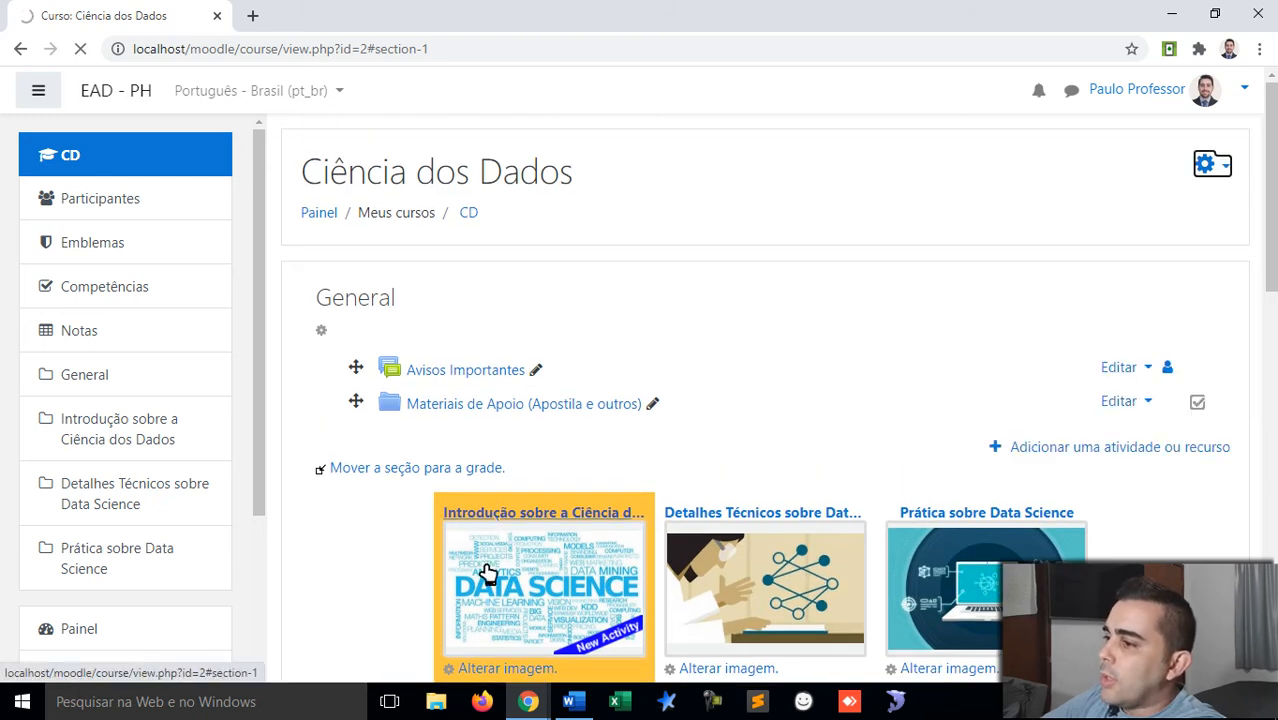
Step: In the student's incognito window, view the Introdução lesson, then reload the course page
mouse_move(528, 700)
left_click(577, 636)
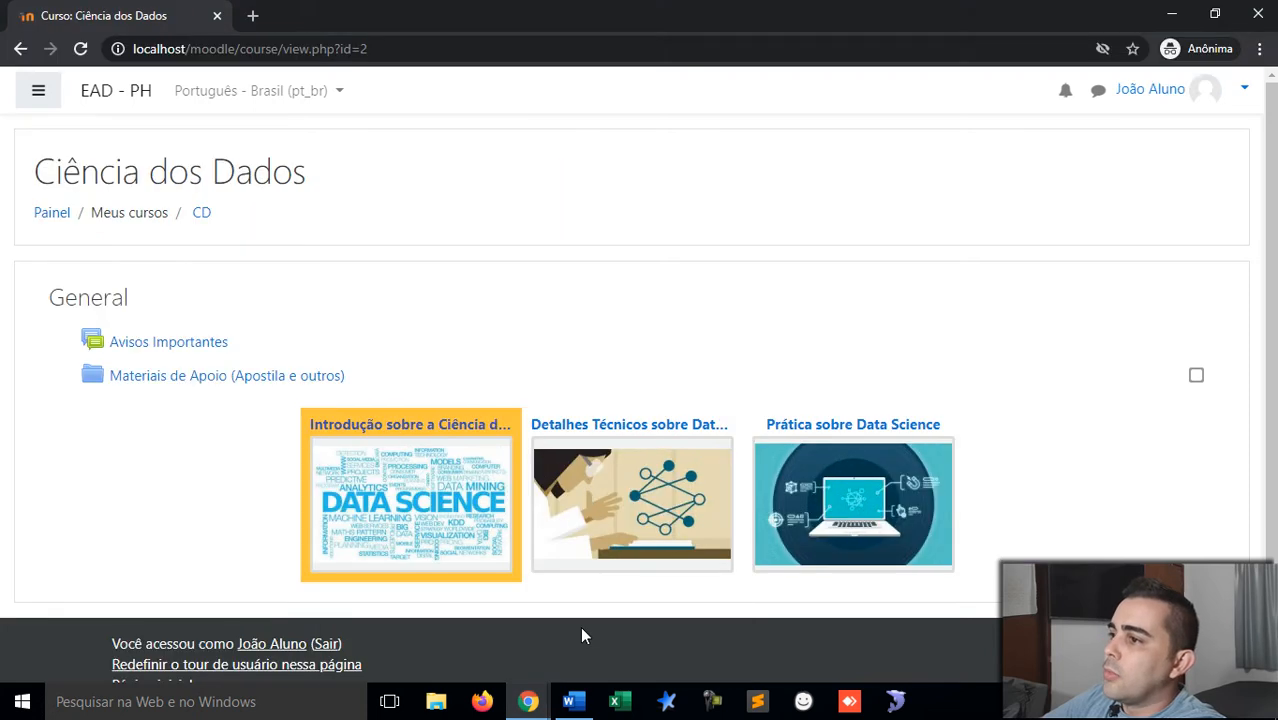
left_click(399, 491)
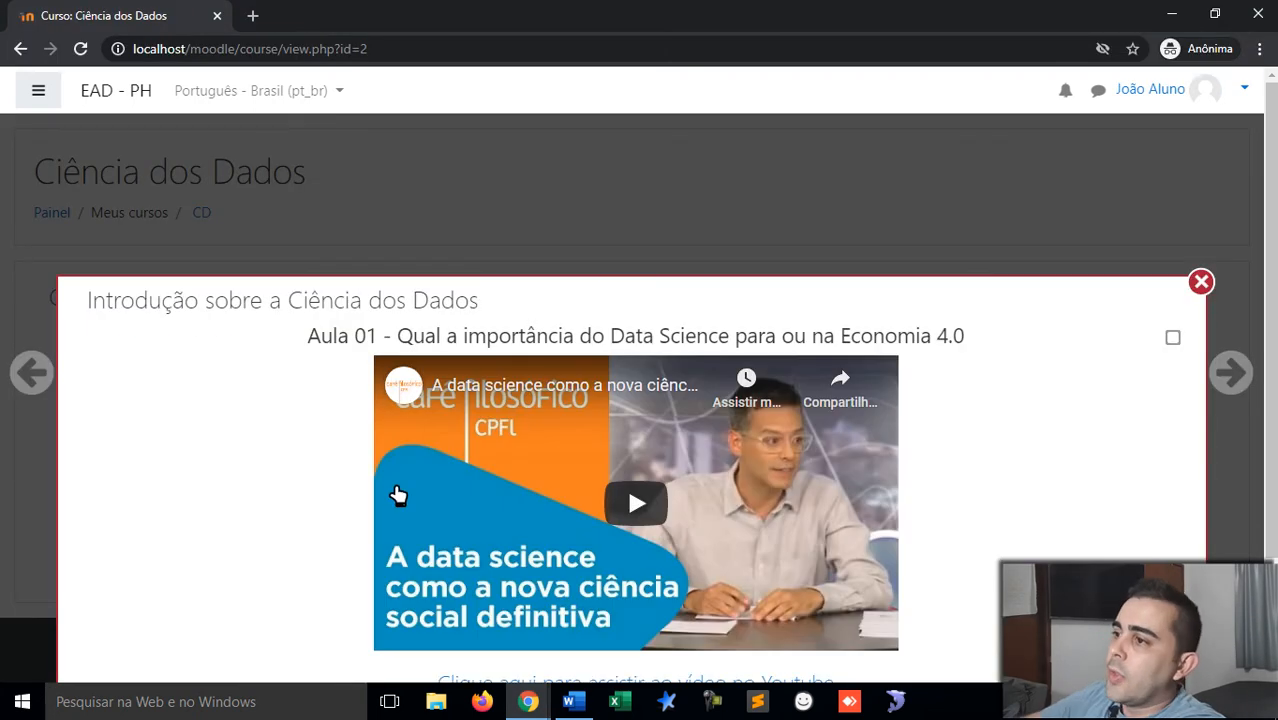
scroll(446, 414, "down", 2)
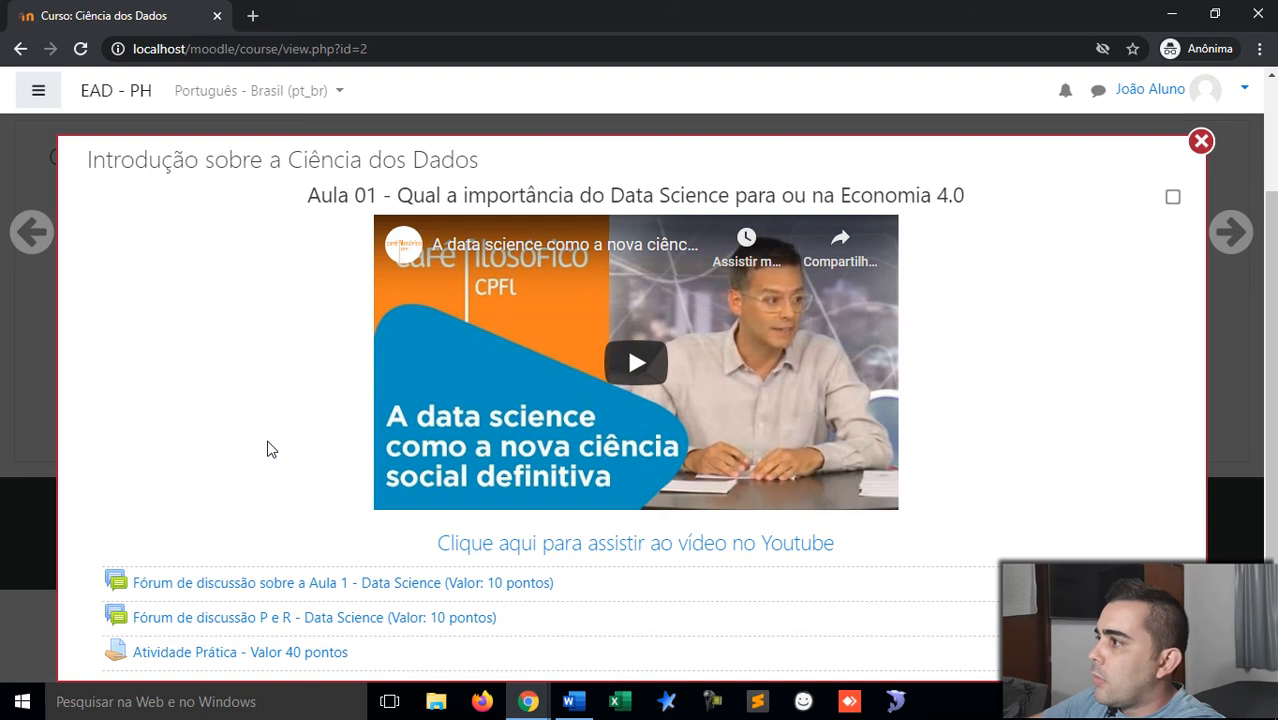
left_click(1204, 142)
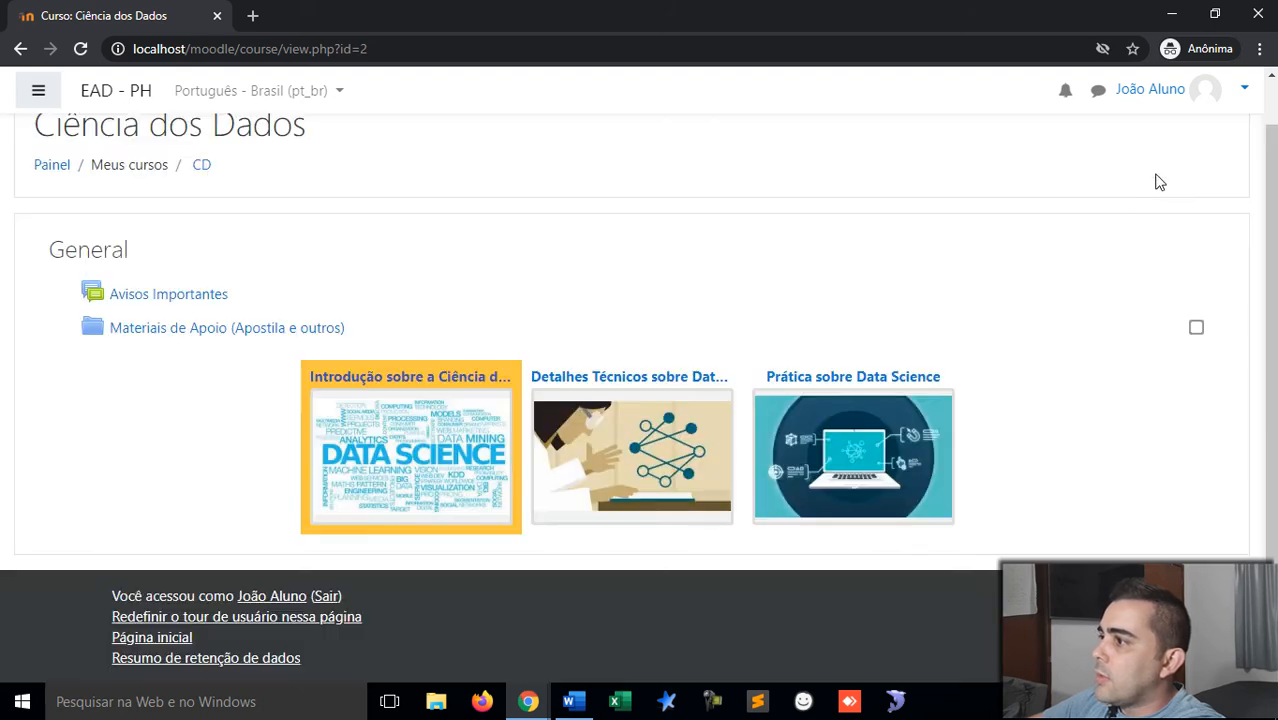
right_click(1058, 258)
left_click(1060, 328)
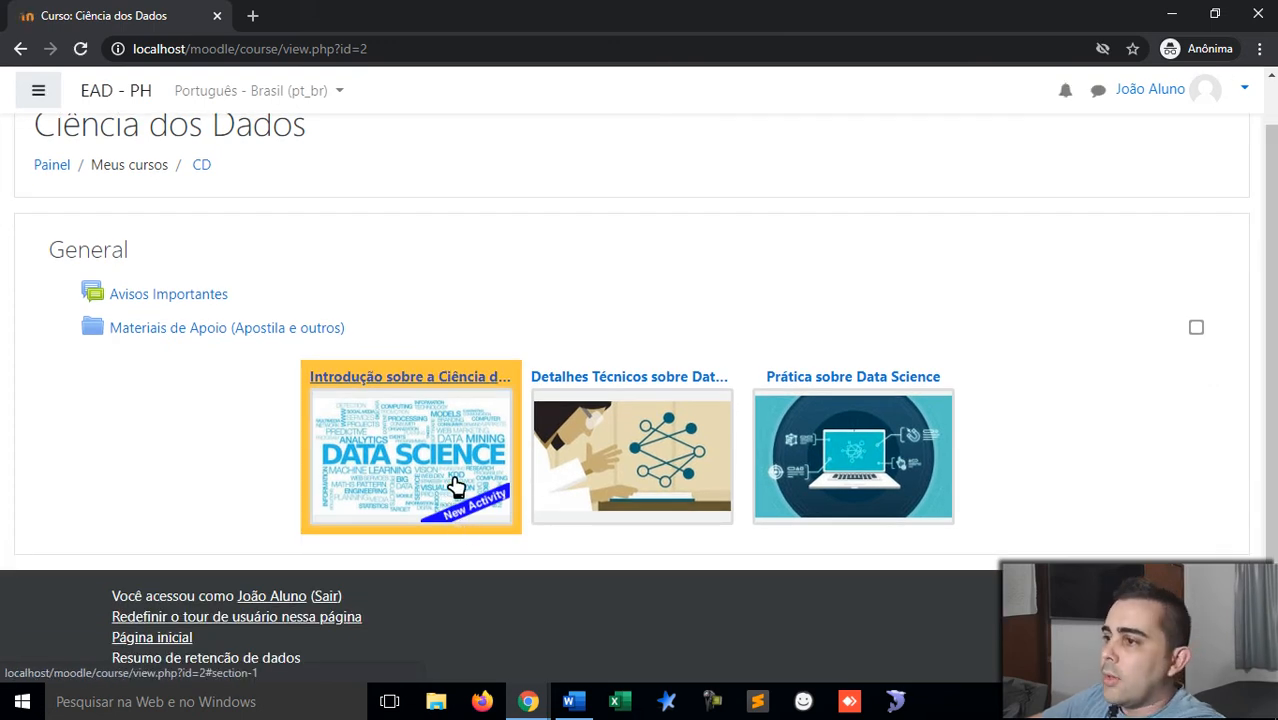
Step: Open the Introdução section again and then the Atividade Avaliativa - Valor 50 pontos quiz
left_click(403, 443)
scroll(403, 443, "down", 3)
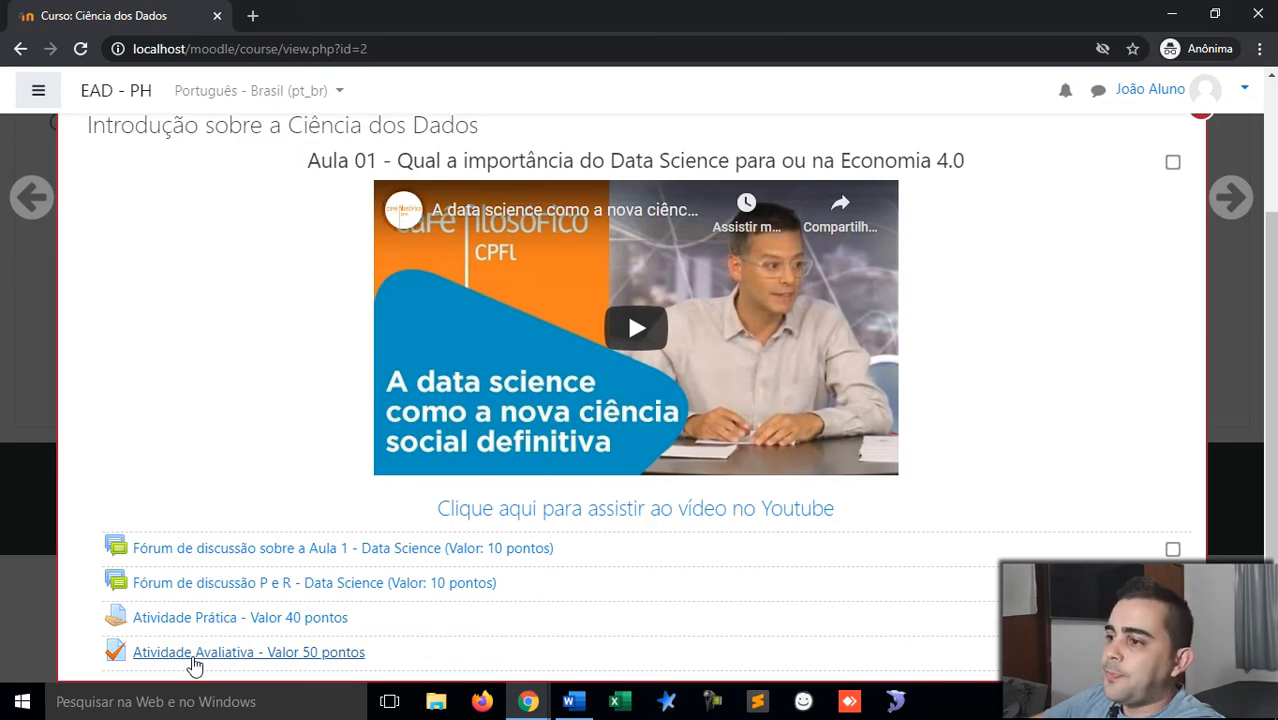
left_click(195, 652)
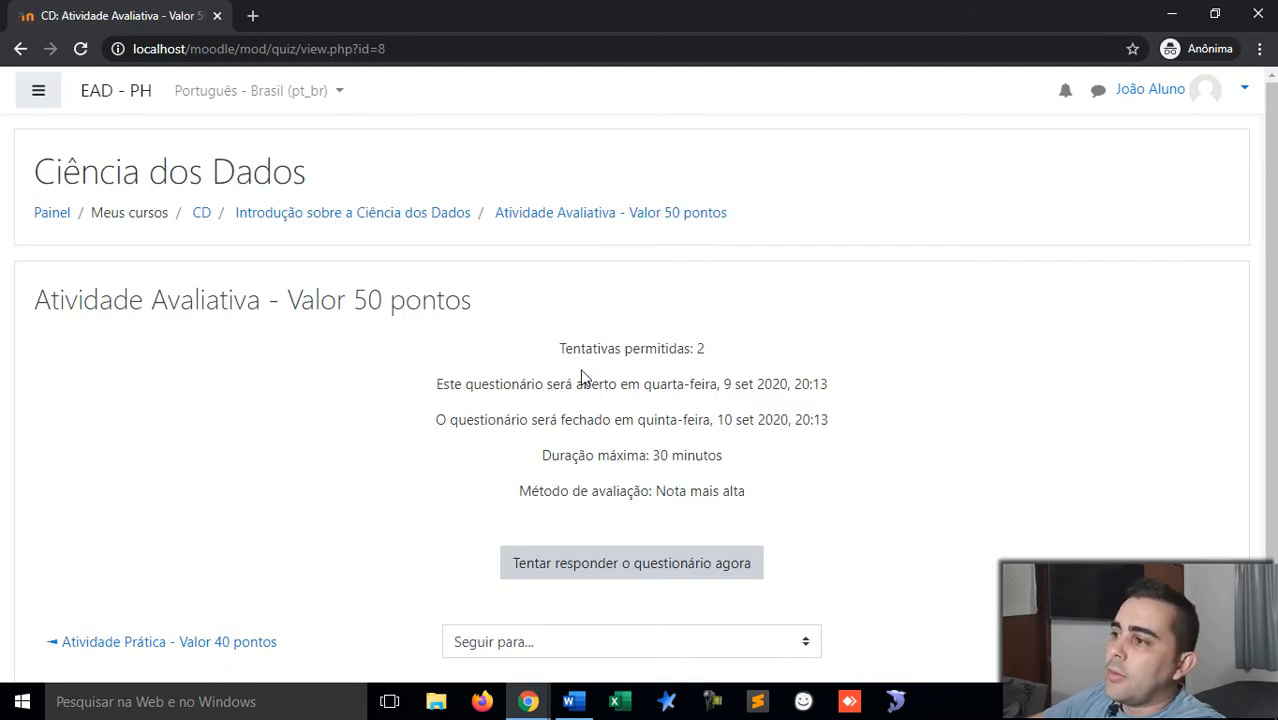
Step: Review the 2 attempts, opening date, 30-minute limit and Nota mais alta grading, then start attempting
left_click_drag(558, 348, 707, 350)
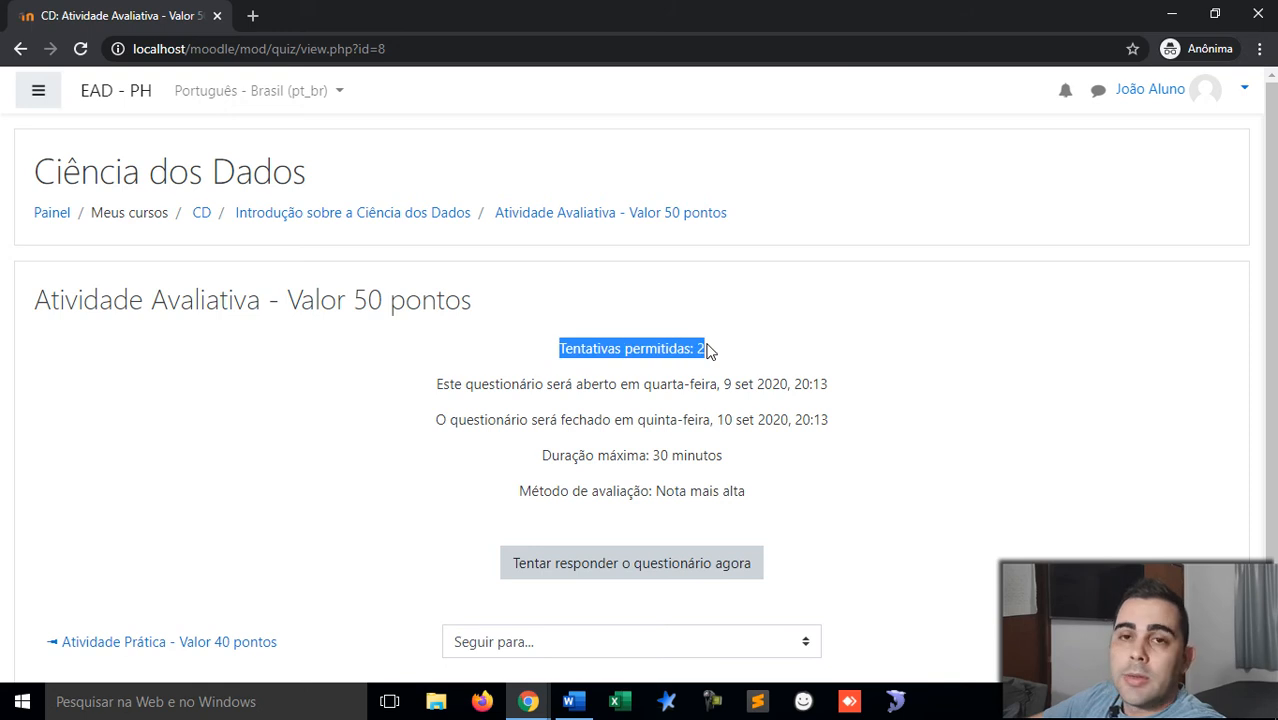
left_click(707, 350)
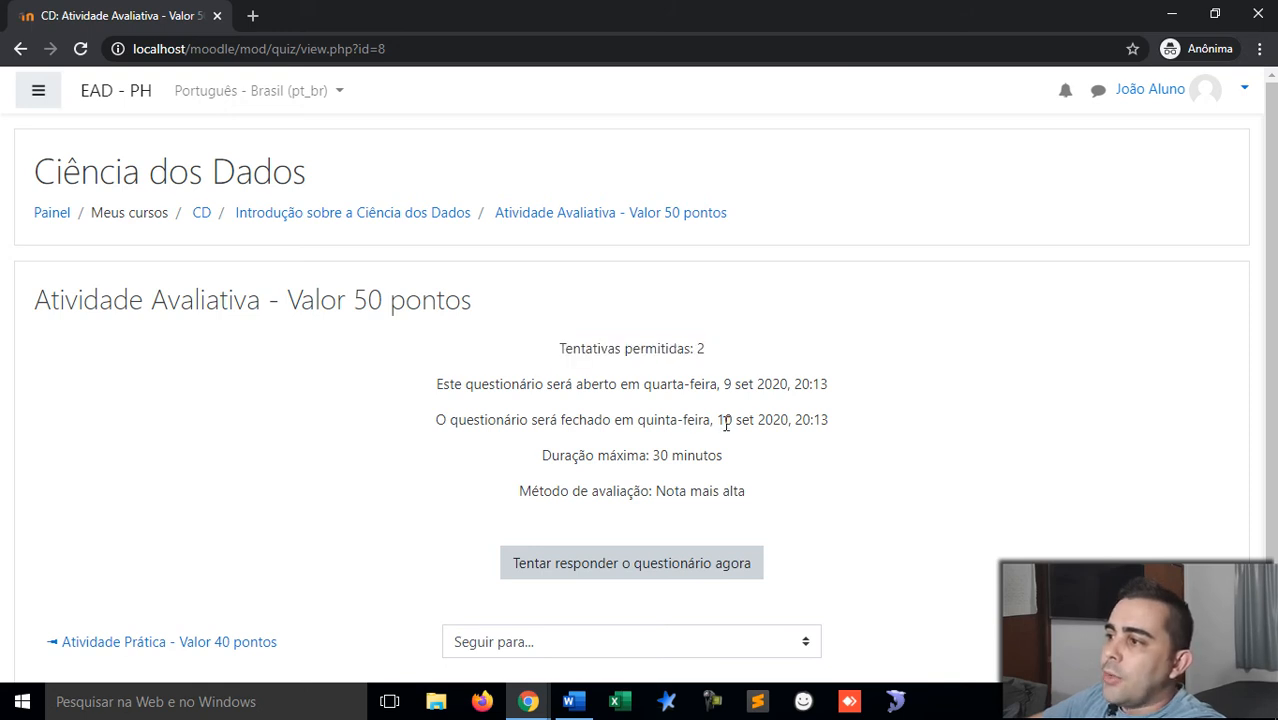
left_click_drag(721, 384, 747, 422)
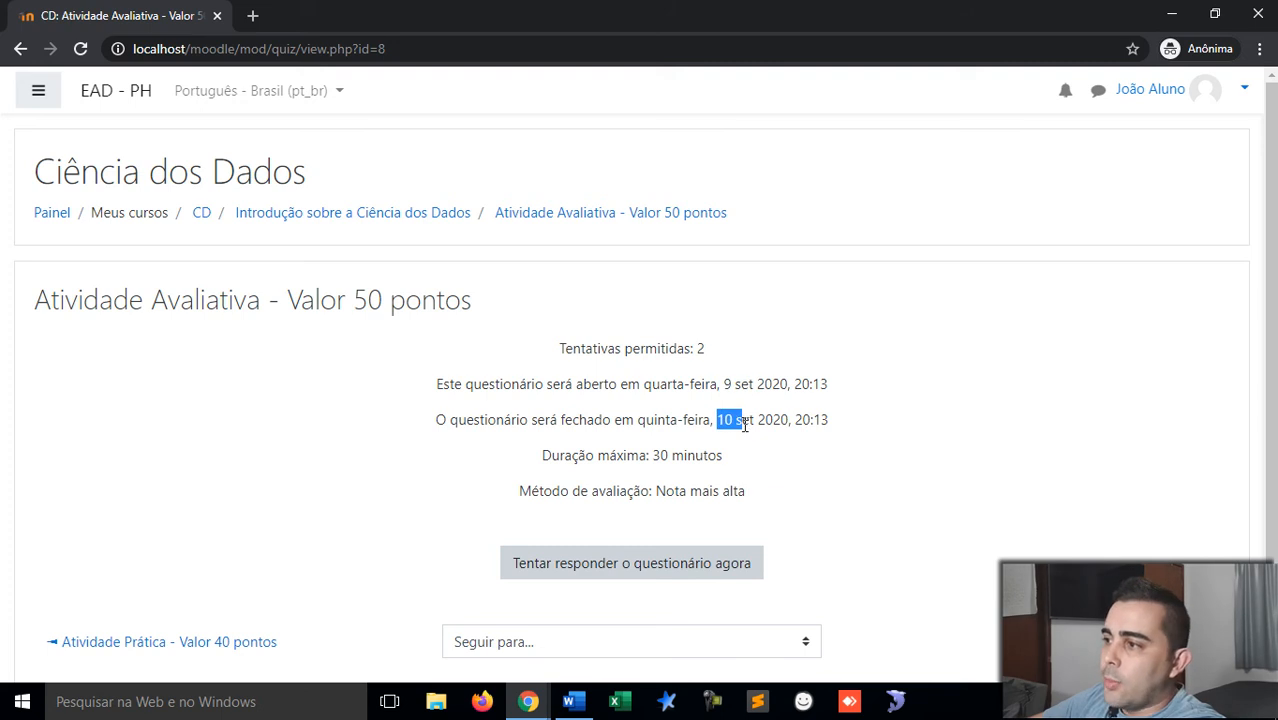
left_click_drag(655, 455, 728, 461)
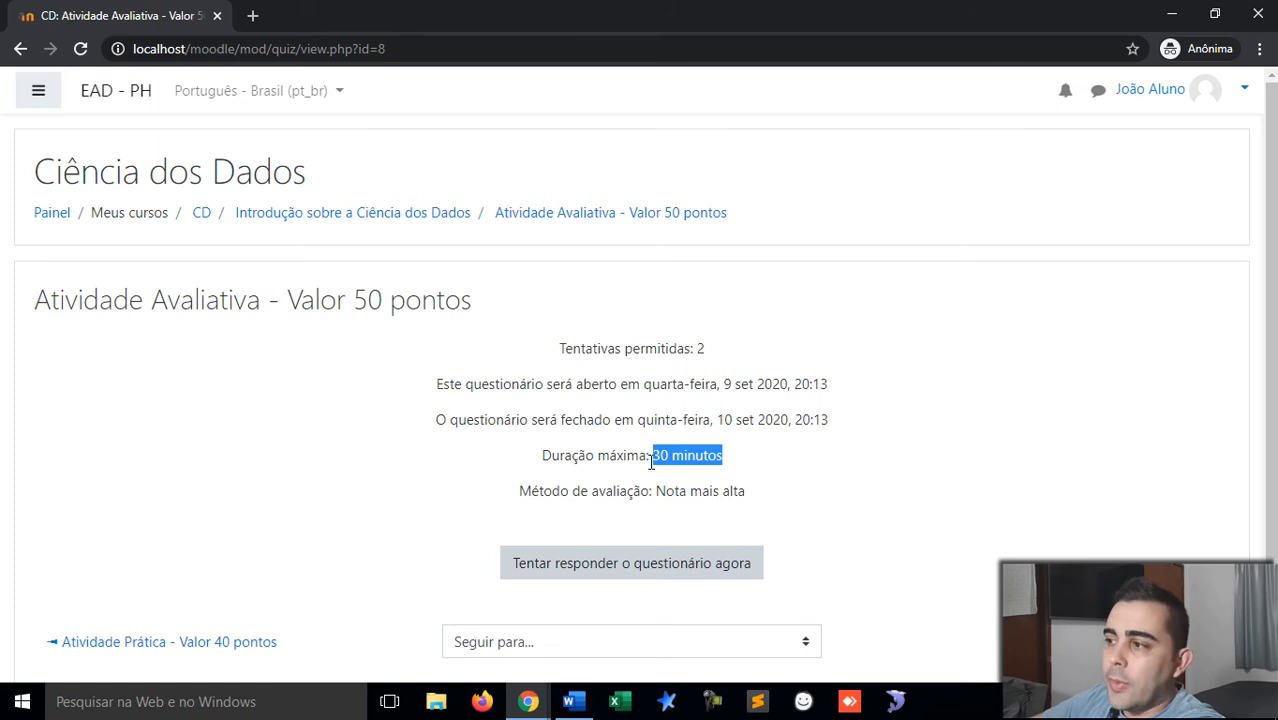
scroll(651, 461, "down", 1)
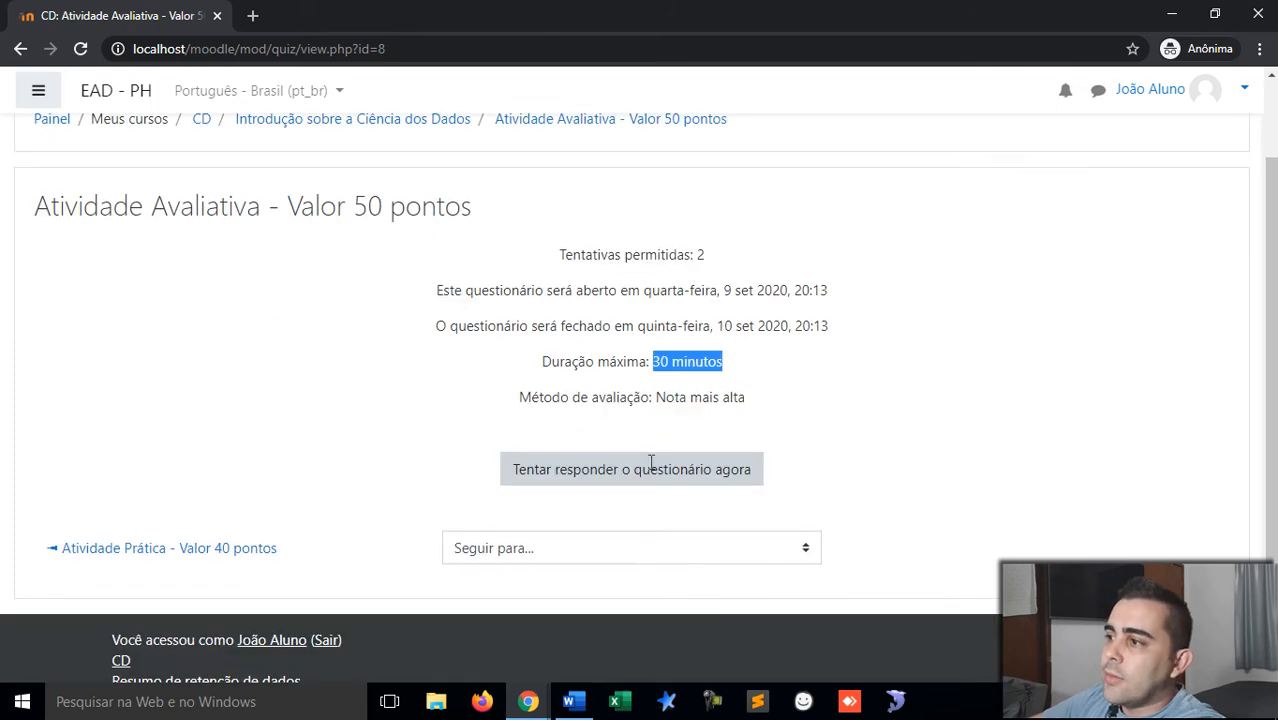
left_click(660, 397)
left_click_drag(660, 397, 750, 408)
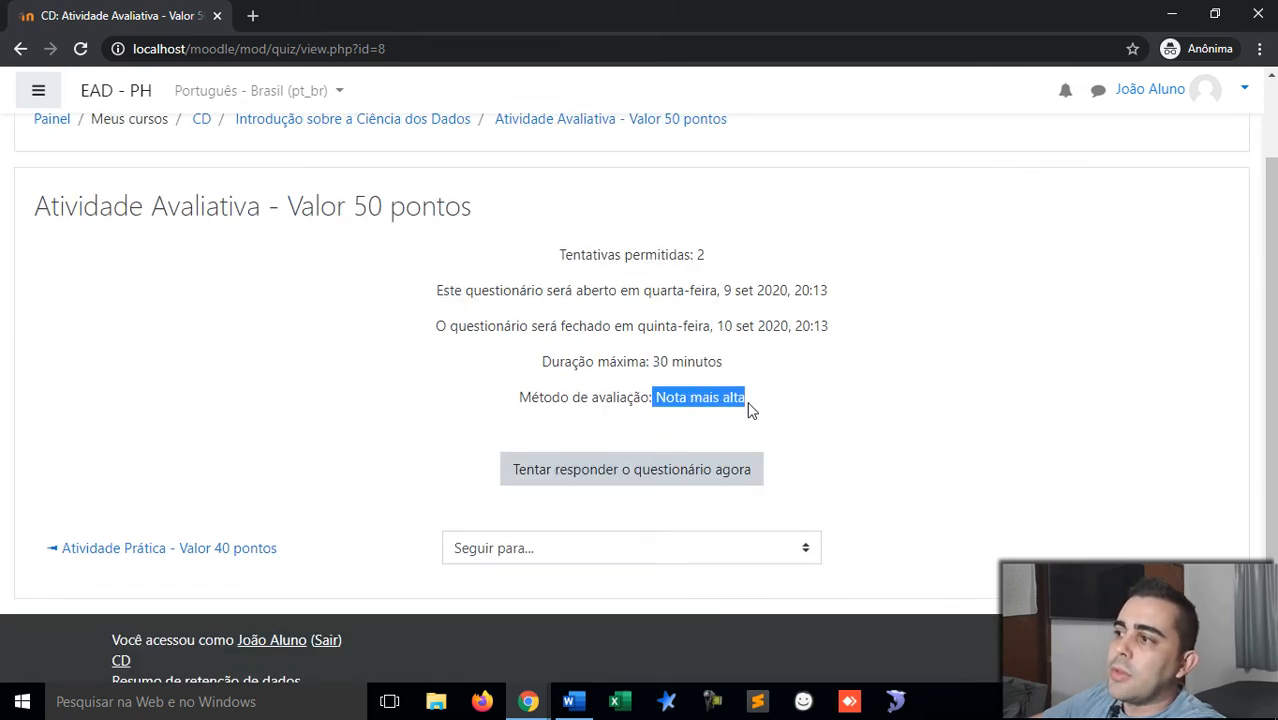
left_click(716, 285)
left_click_drag(704, 252, 697, 260)
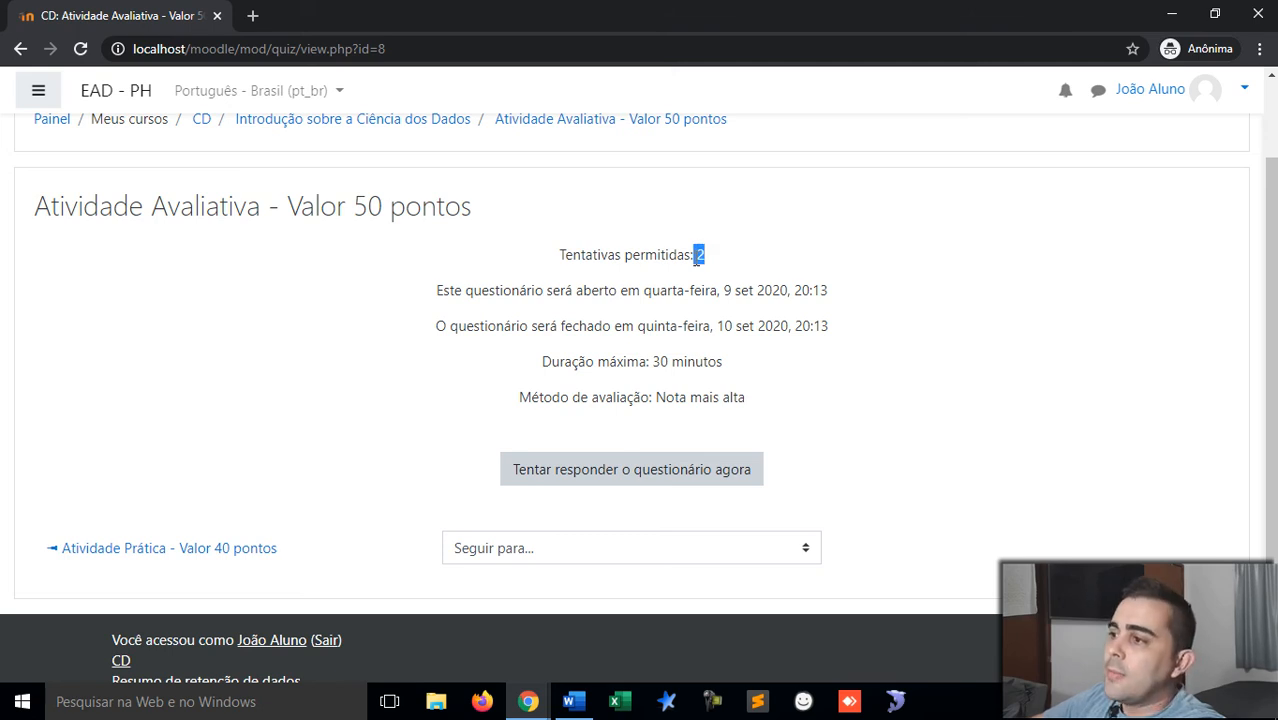
left_click(601, 470)
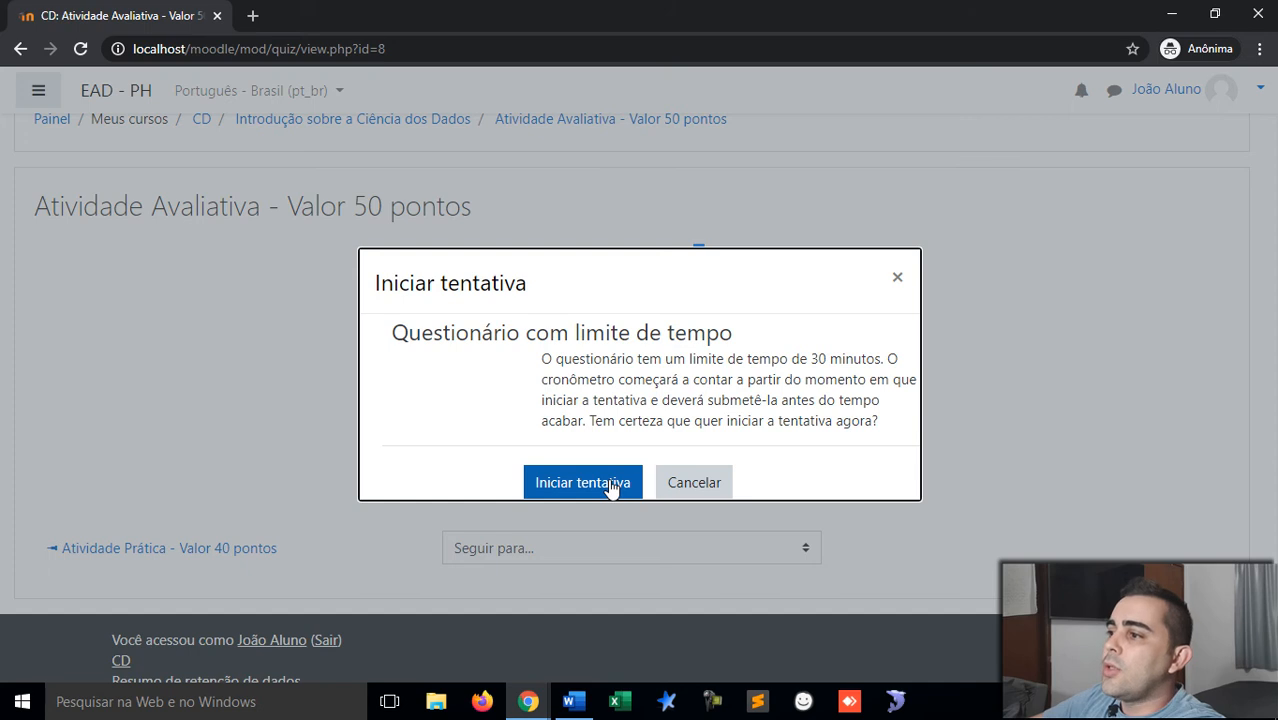
Step: Begin the timed attempt, answer question 1 with c. Ciências Biológicas and go to the next page
left_click(612, 485)
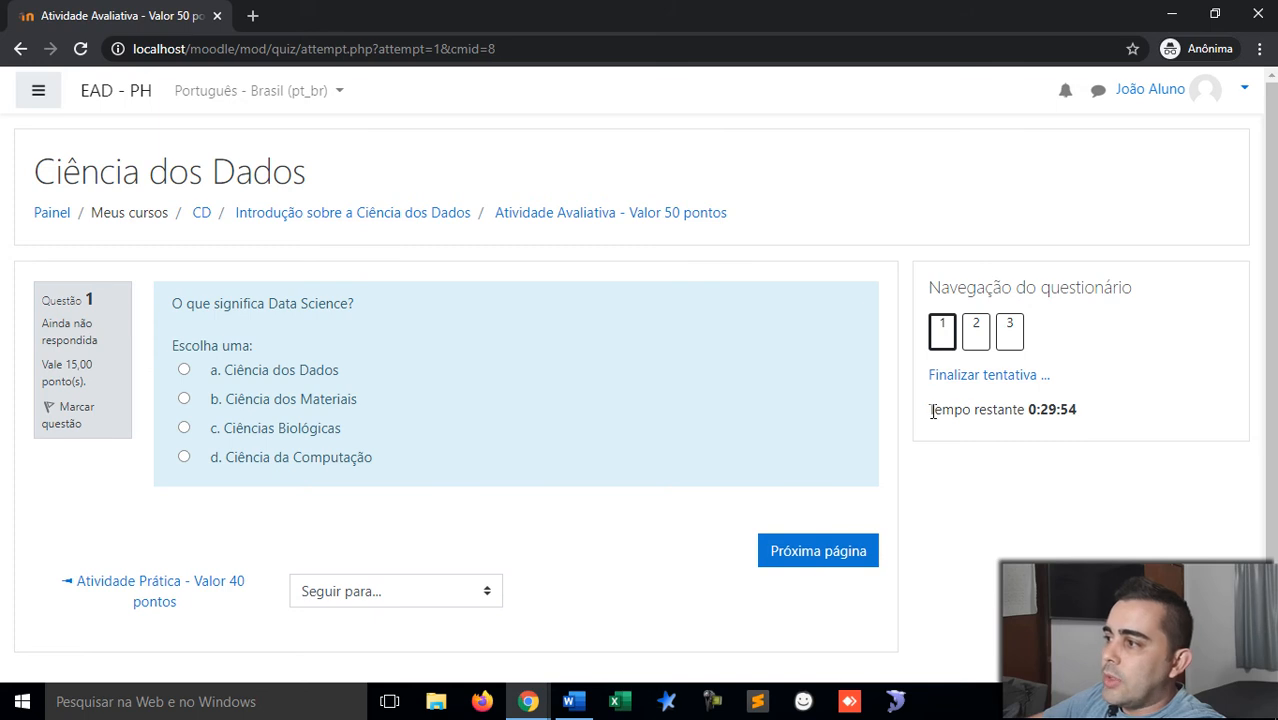
left_click_drag(931, 411, 1087, 410)
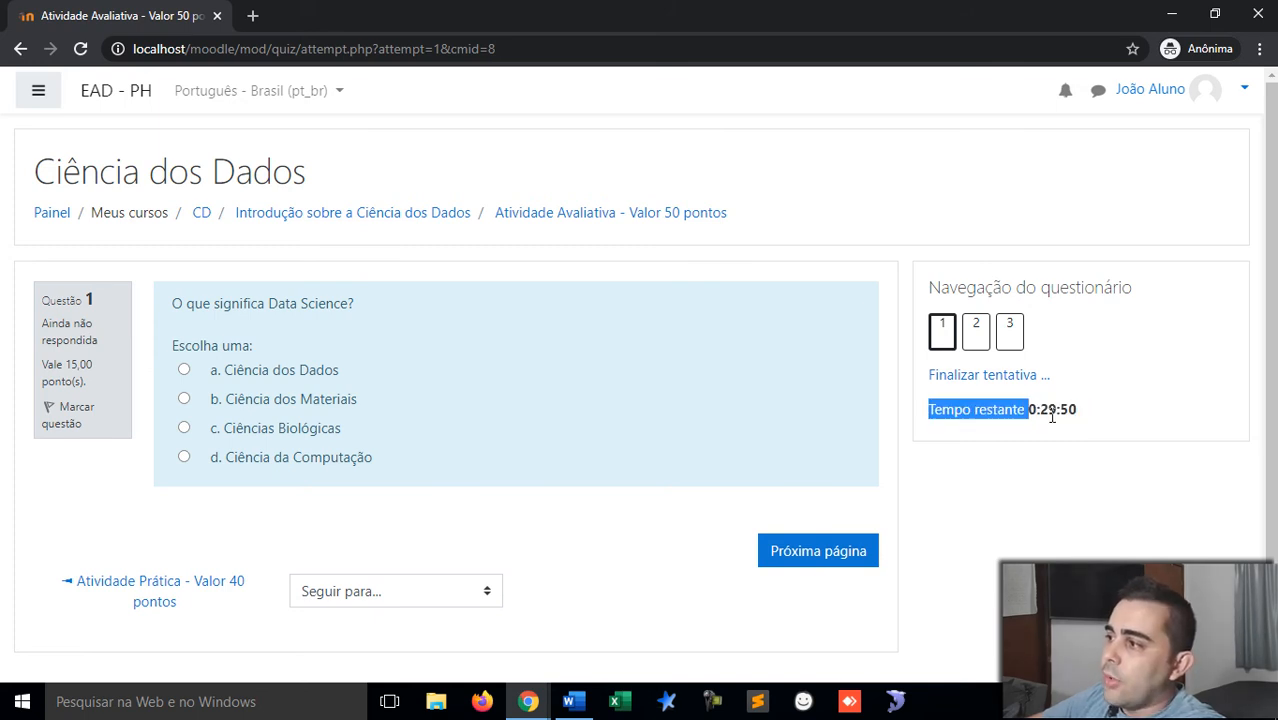
left_click(967, 437)
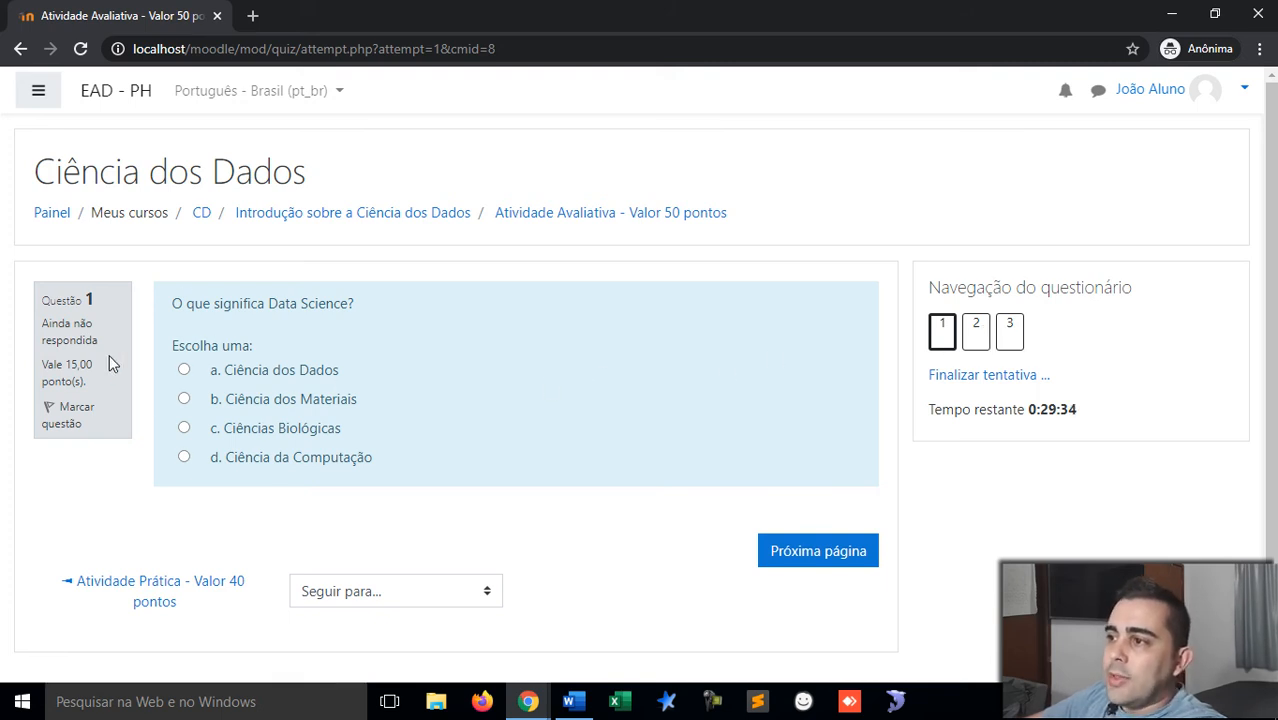
left_click_drag(175, 305, 395, 318)
left_click(390, 316)
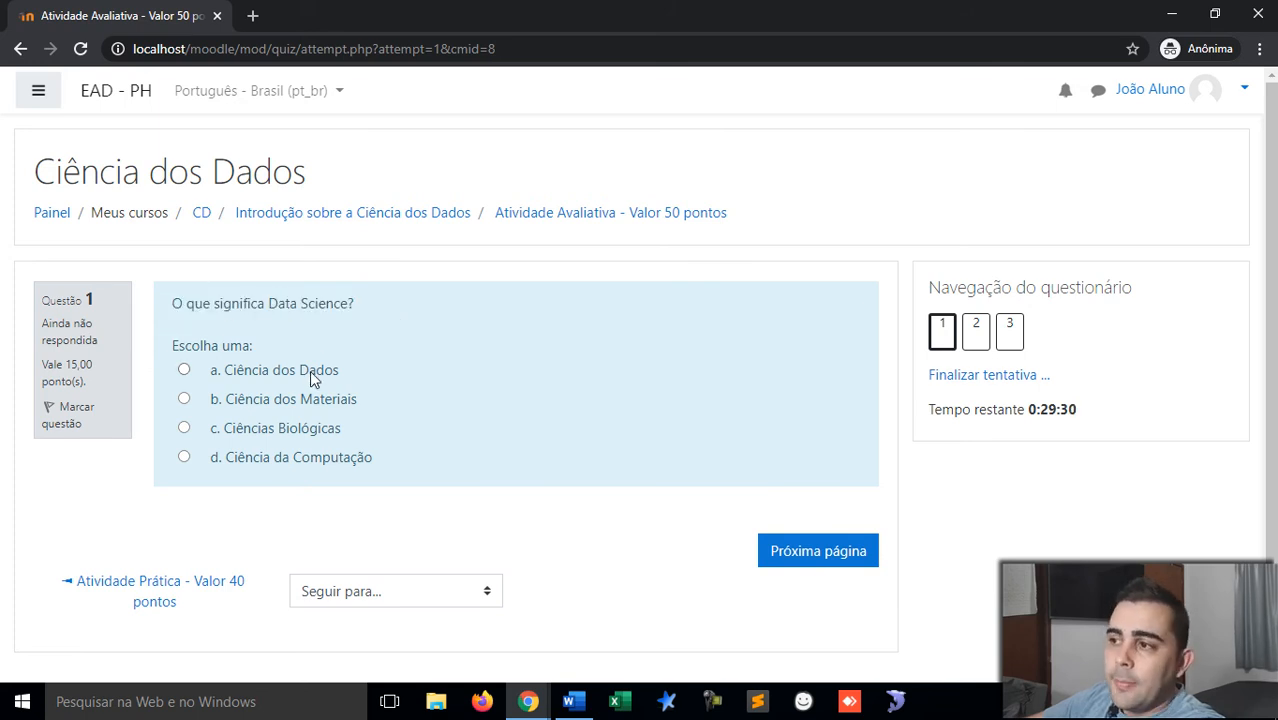
left_click(271, 429)
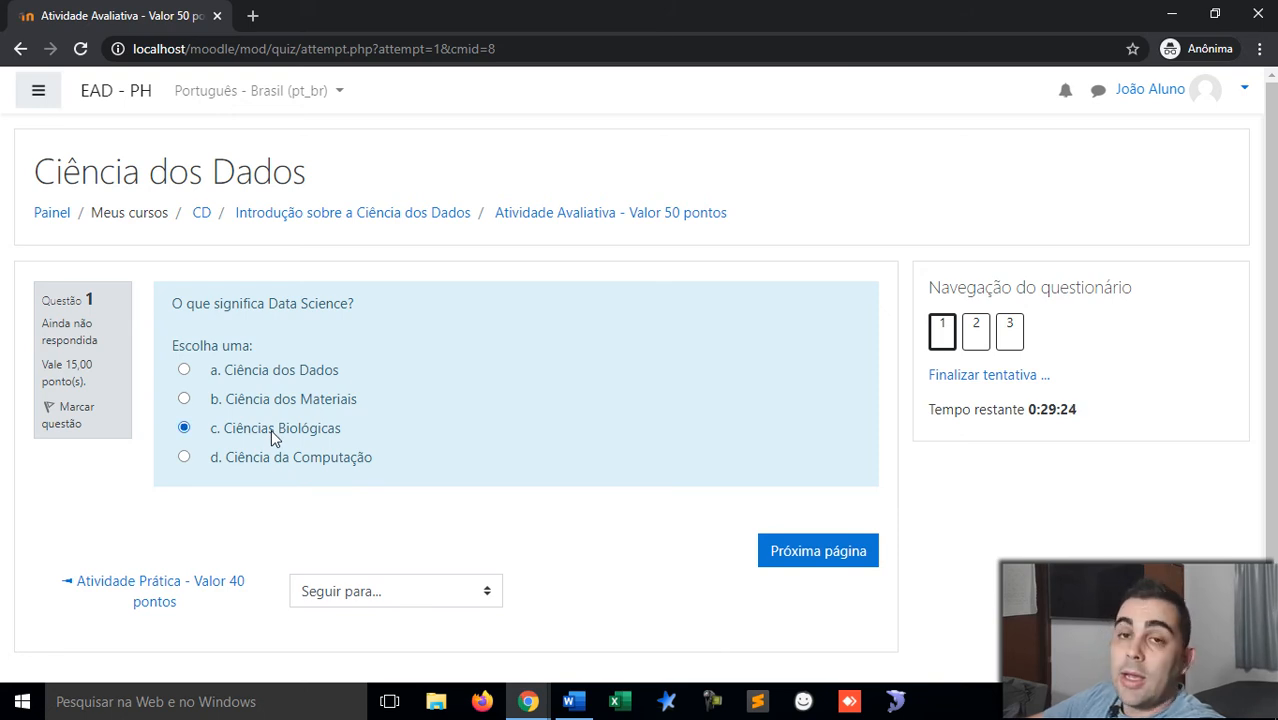
left_click(819, 553)
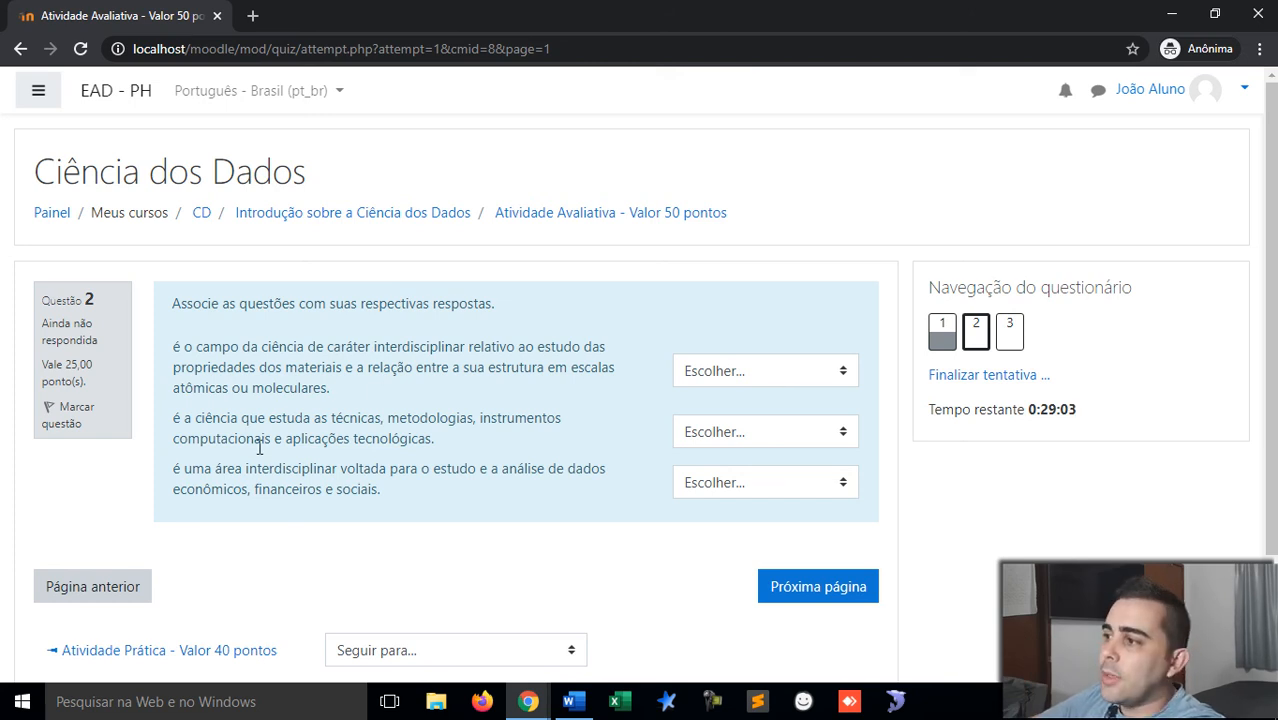
Step: Match question 2's statements to Ciência dos Materiais, Ciência da Computação and Ciência de Dados
left_click(735, 372)
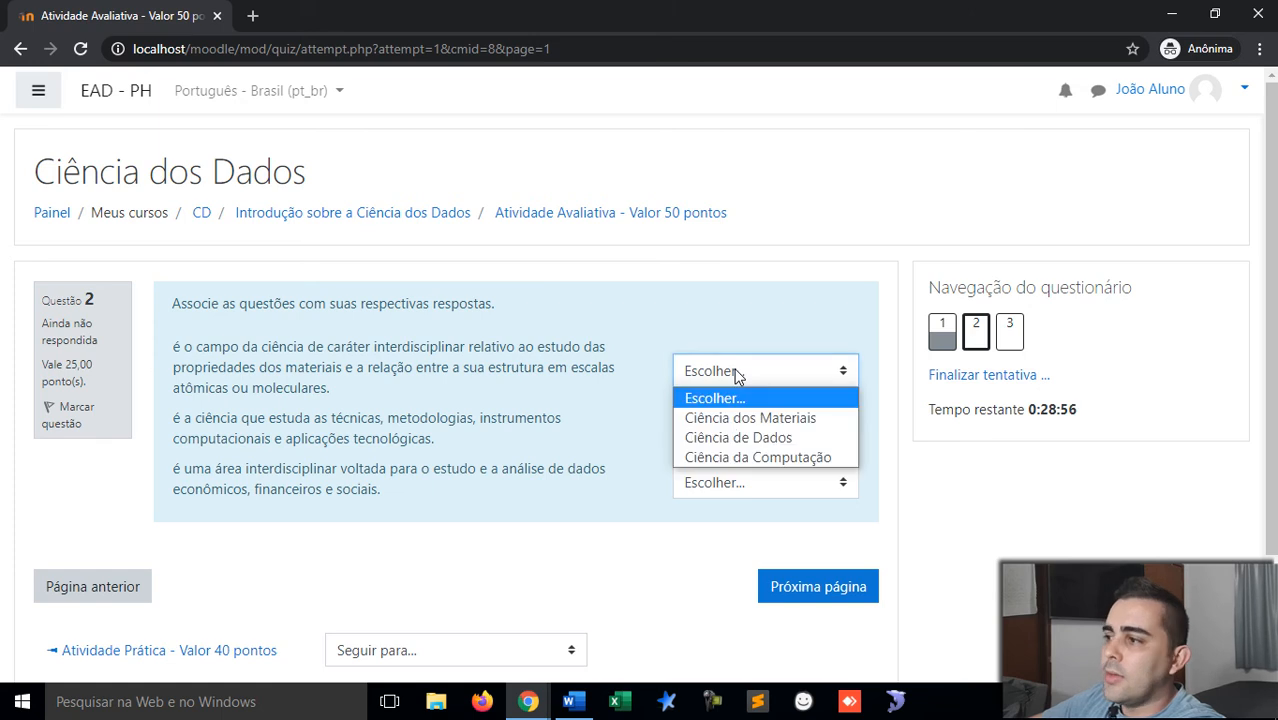
left_click(766, 420)
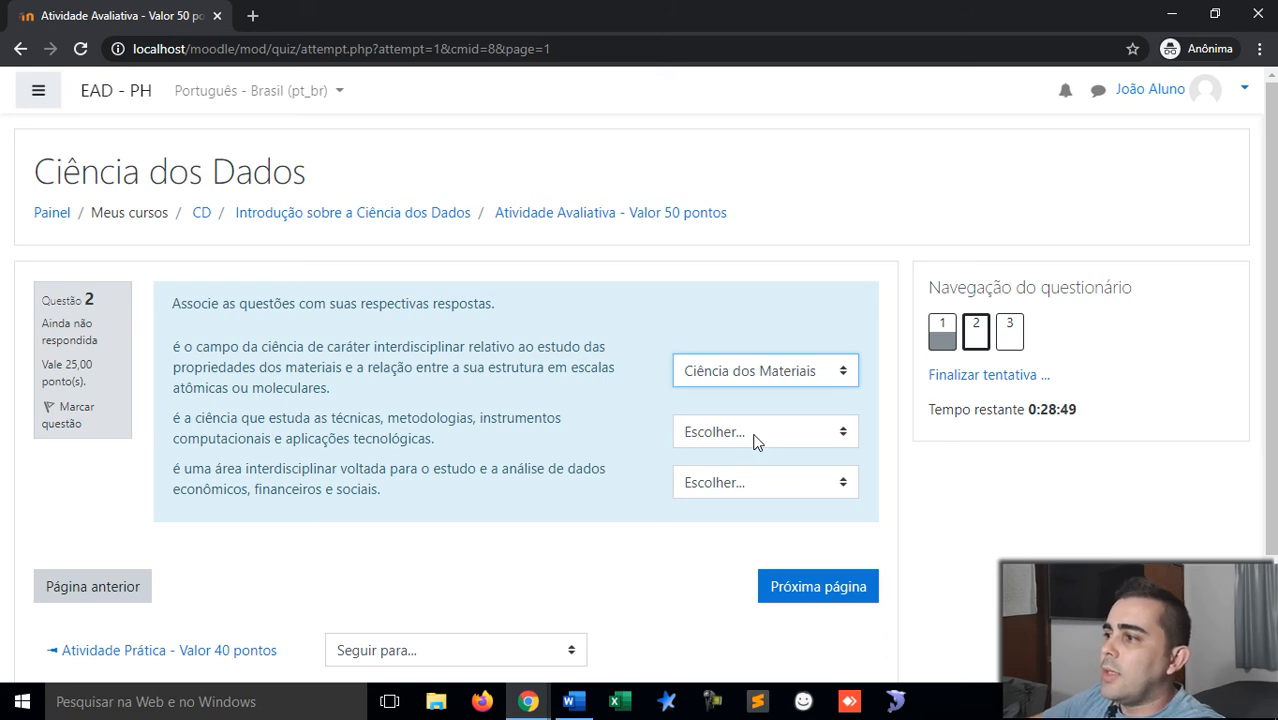
left_click(756, 438)
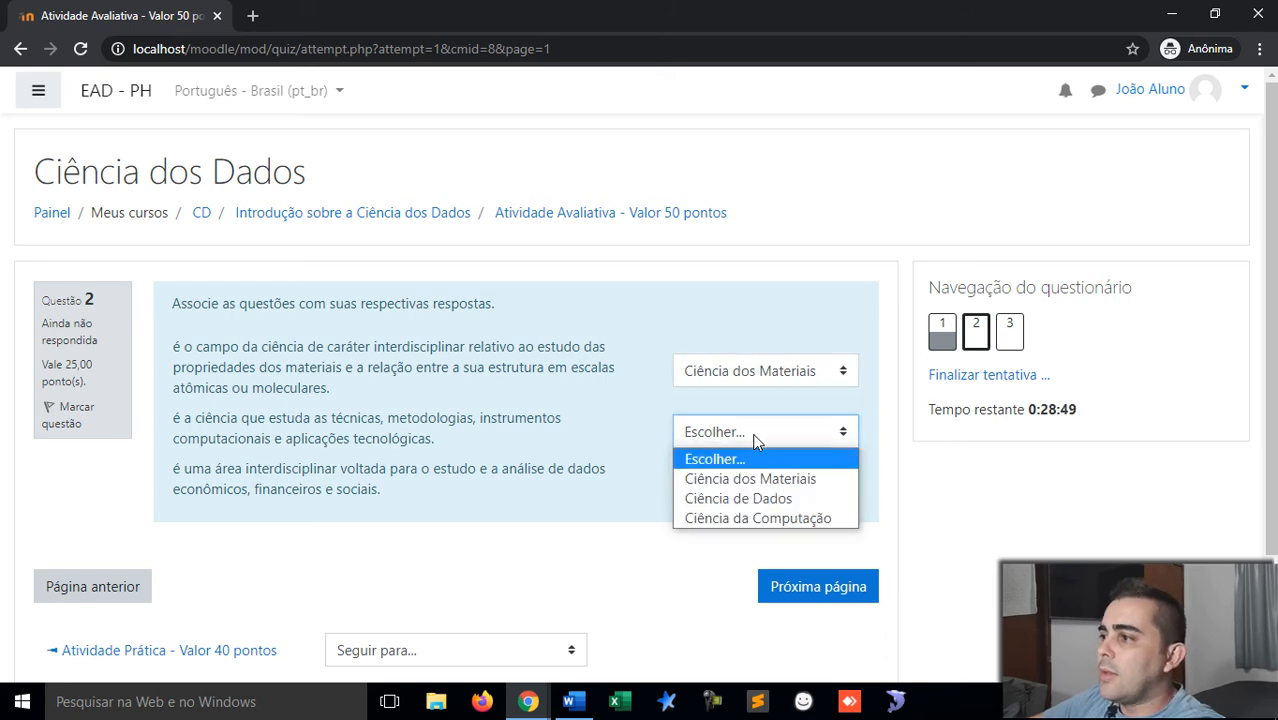
left_click(771, 519)
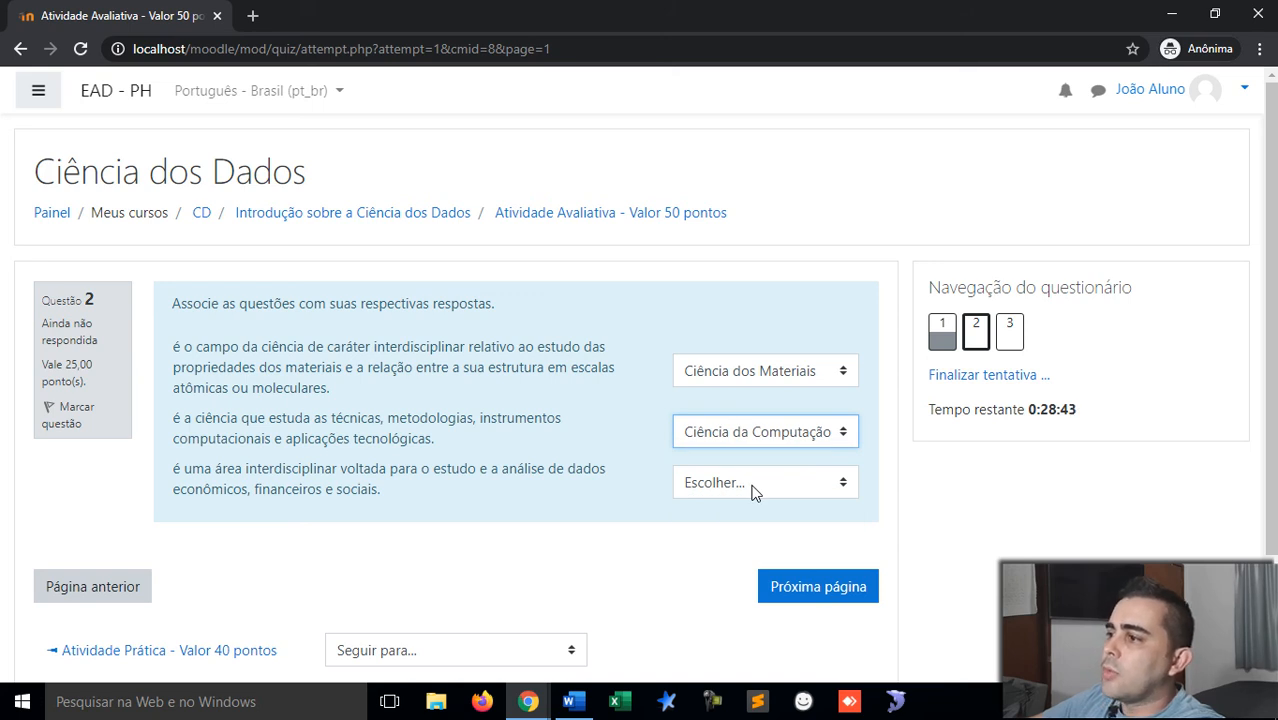
left_click(752, 488)
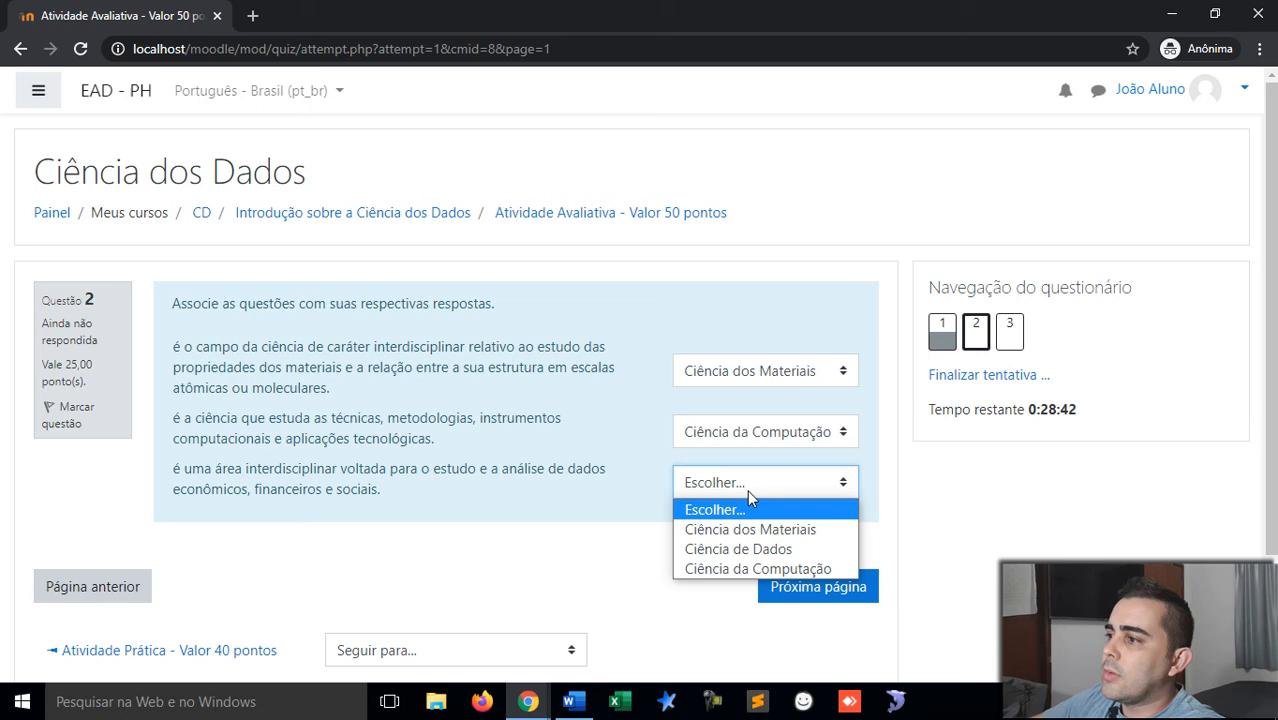
left_click(766, 552)
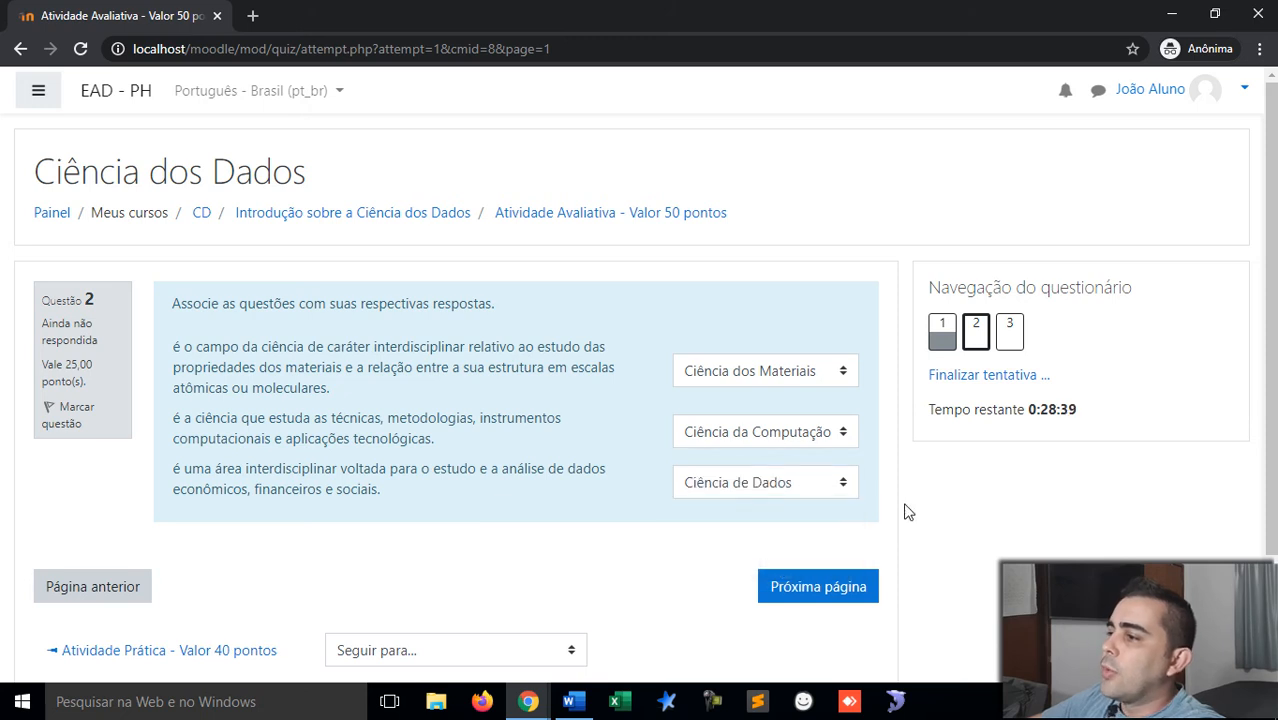
scroll(894, 508, "down", 1)
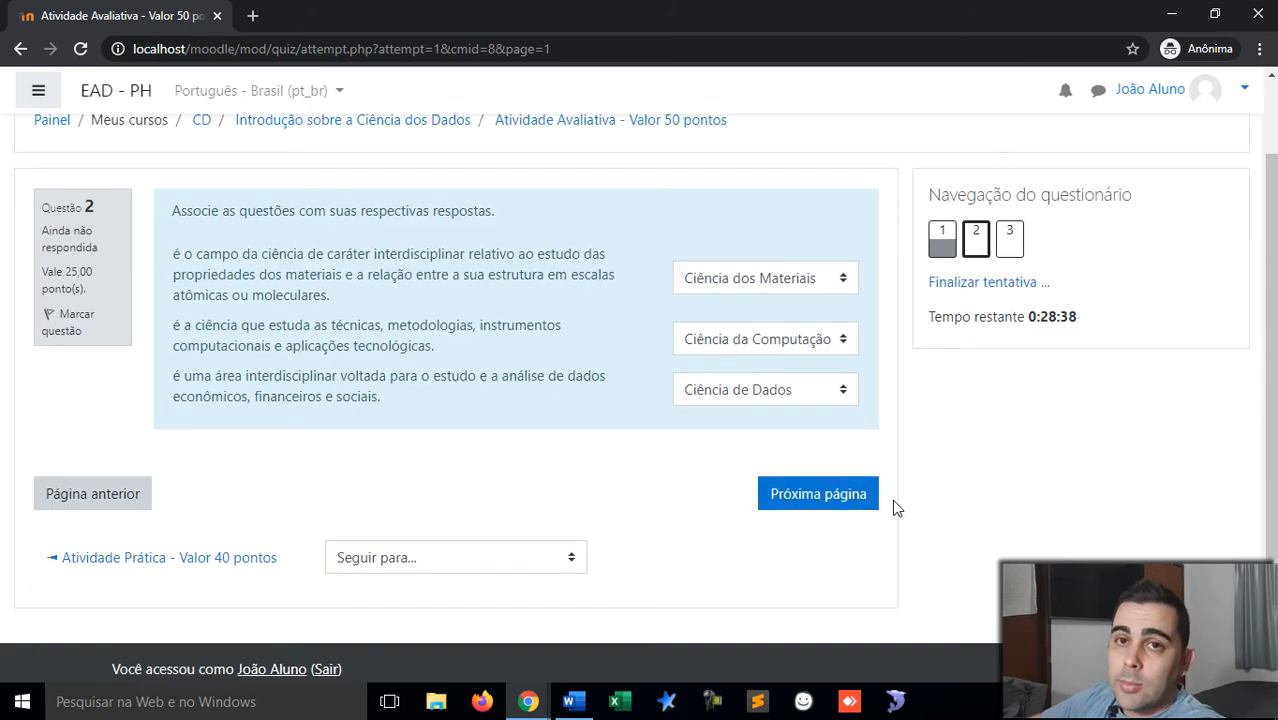
left_click(820, 495)
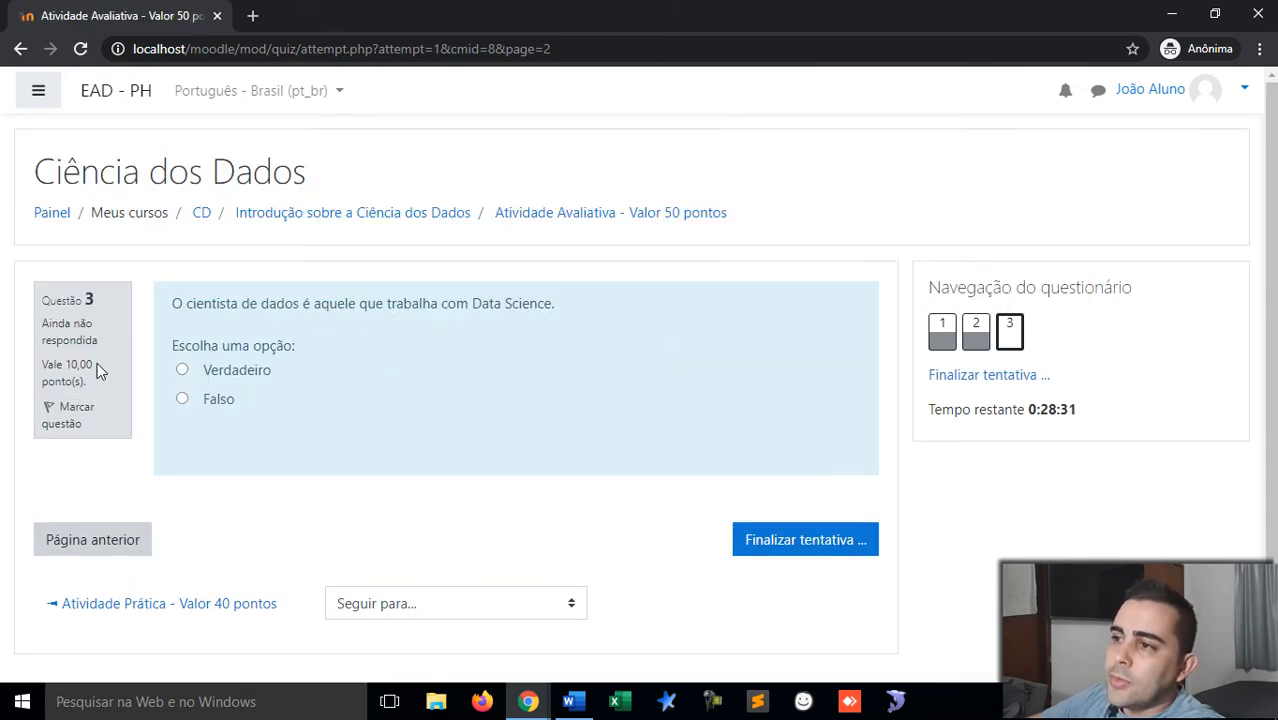
Step: Answer question 3 with Verdadeiro and finish the attempt
left_click_drag(45, 298, 43, 364)
left_click(87, 390)
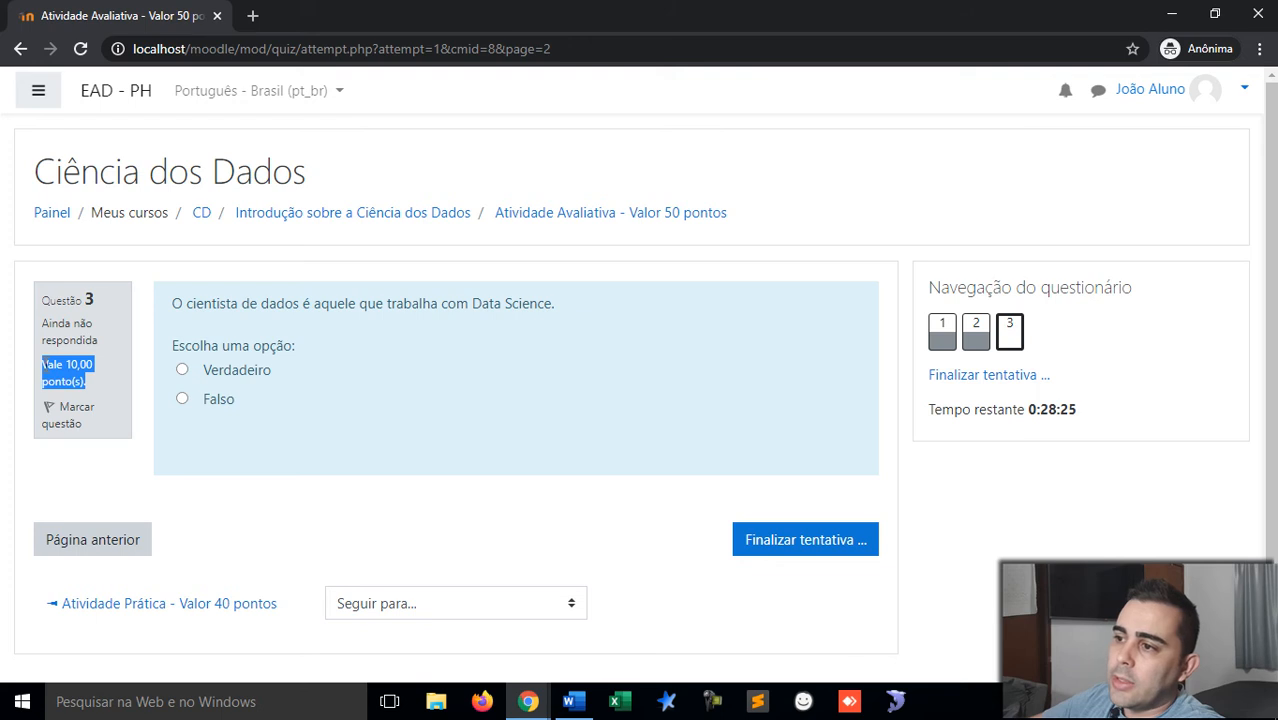
left_click(94, 382)
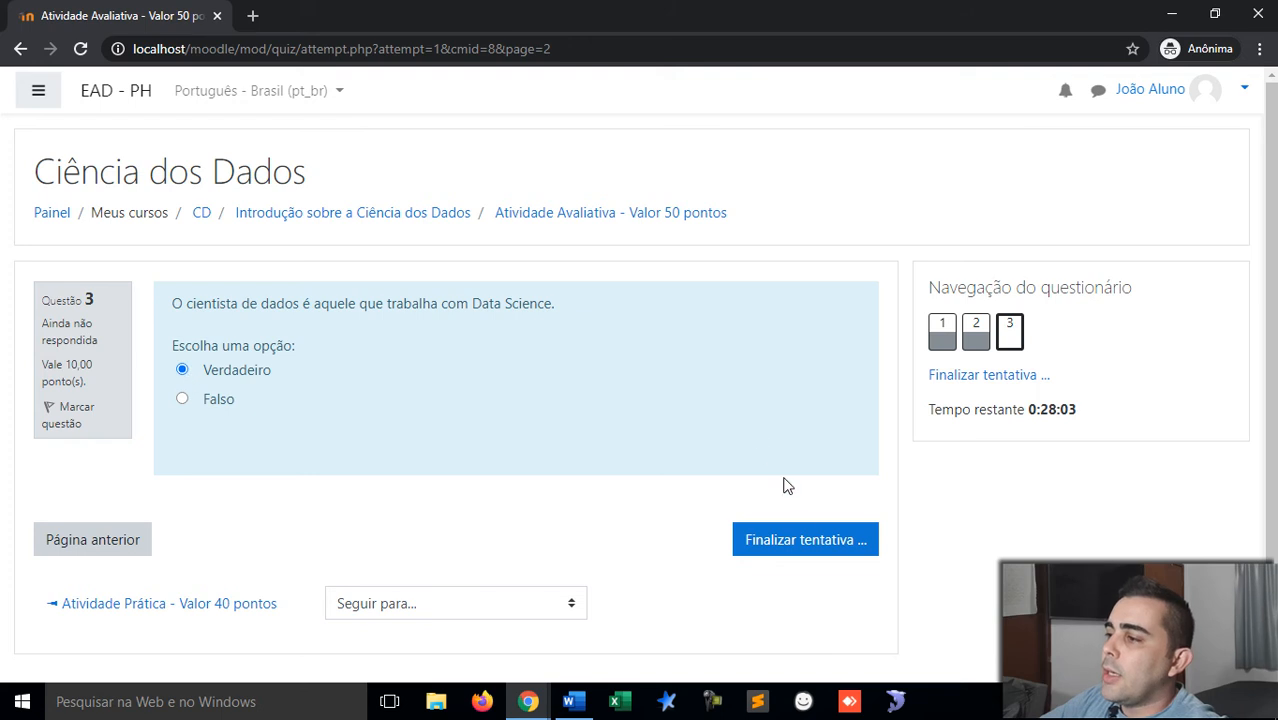
left_click(805, 540)
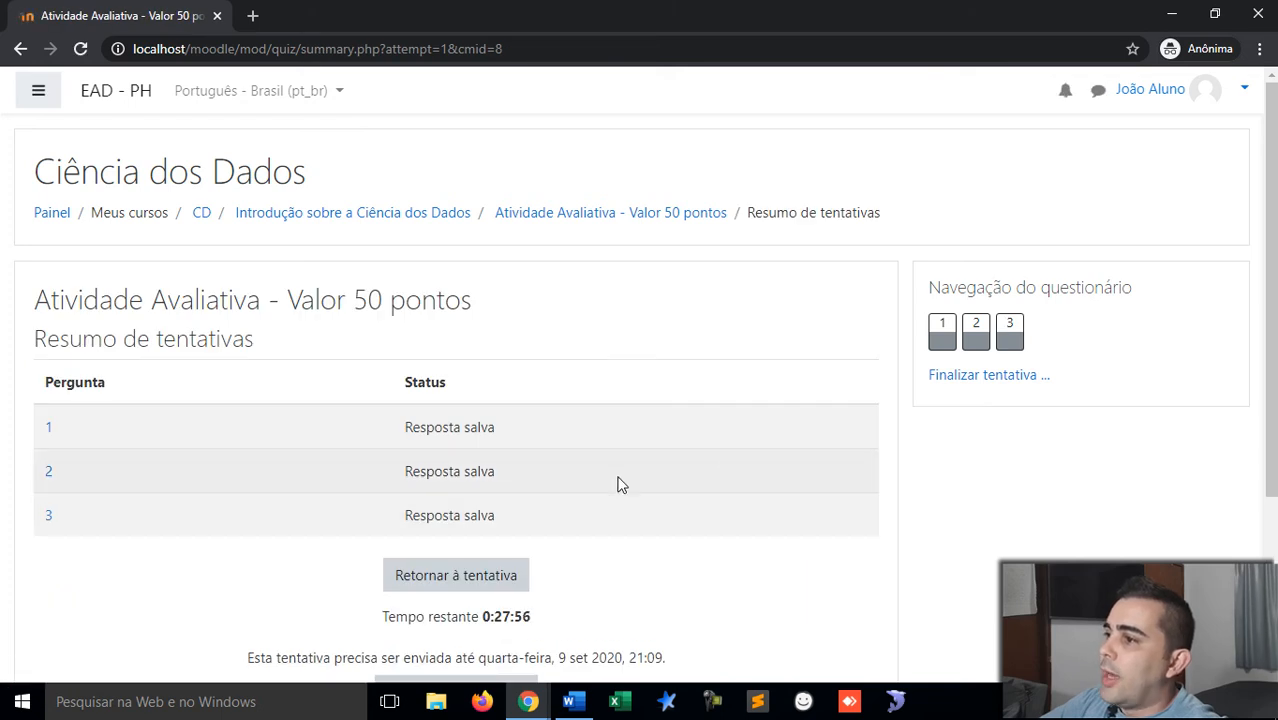
Step: Submit all answers and confirm ending the first attempt
scroll(607, 481, "down", 1)
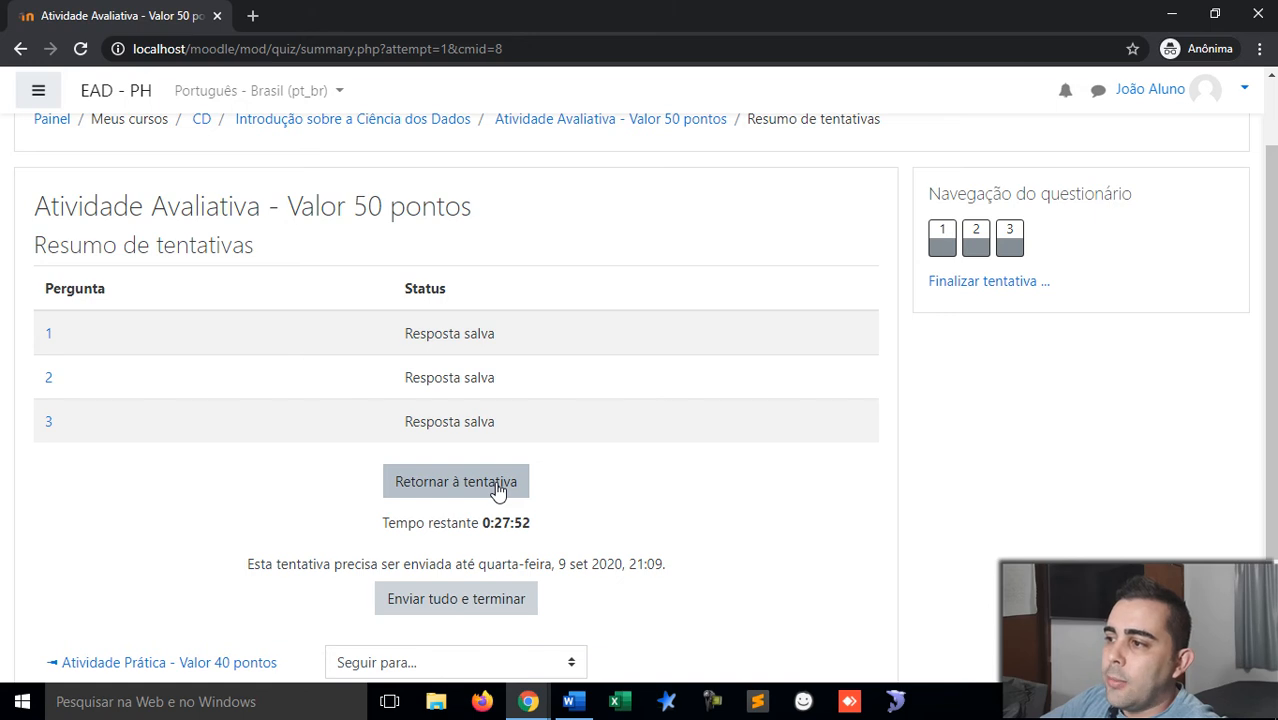
scroll(497, 490, "down", 1)
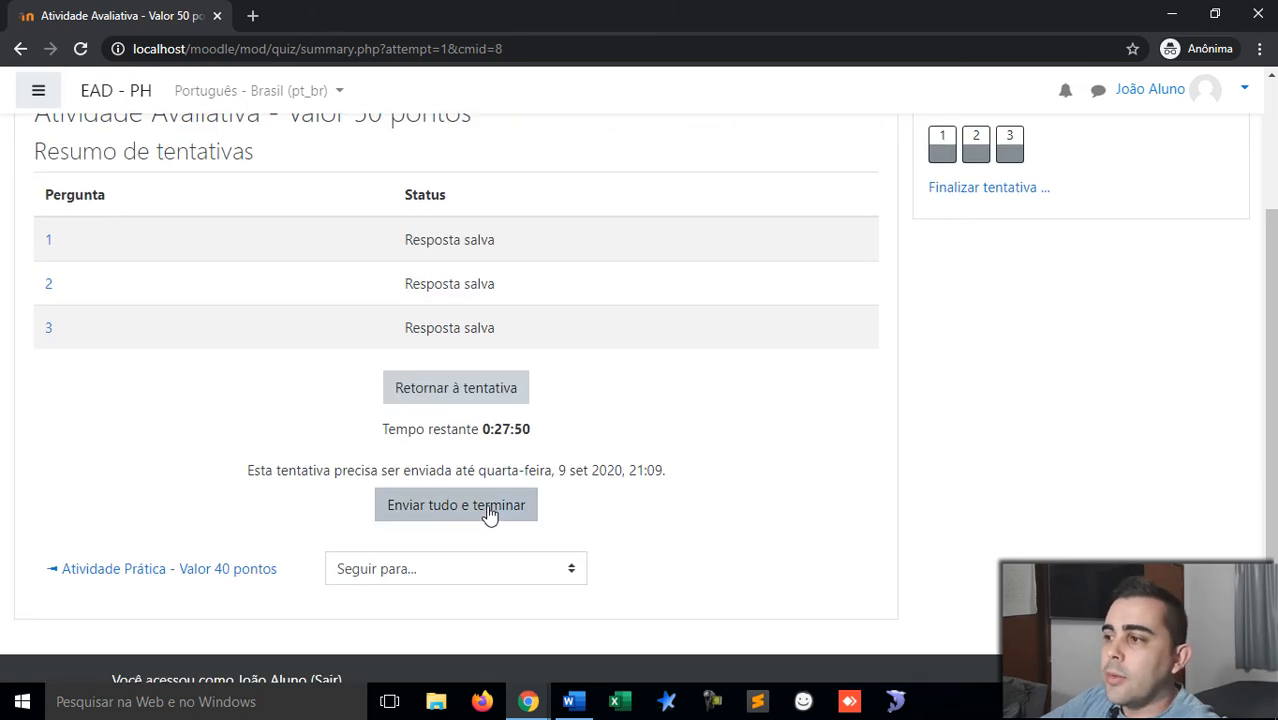
left_click(487, 509)
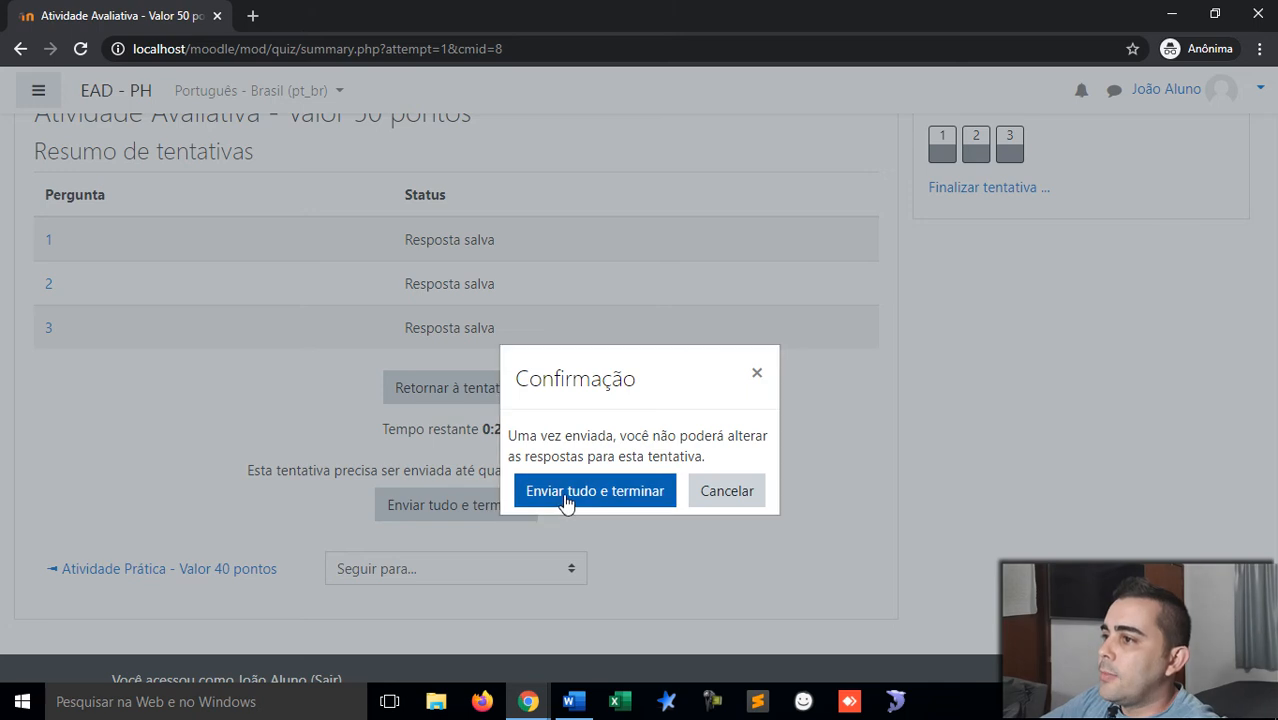
left_click(565, 492)
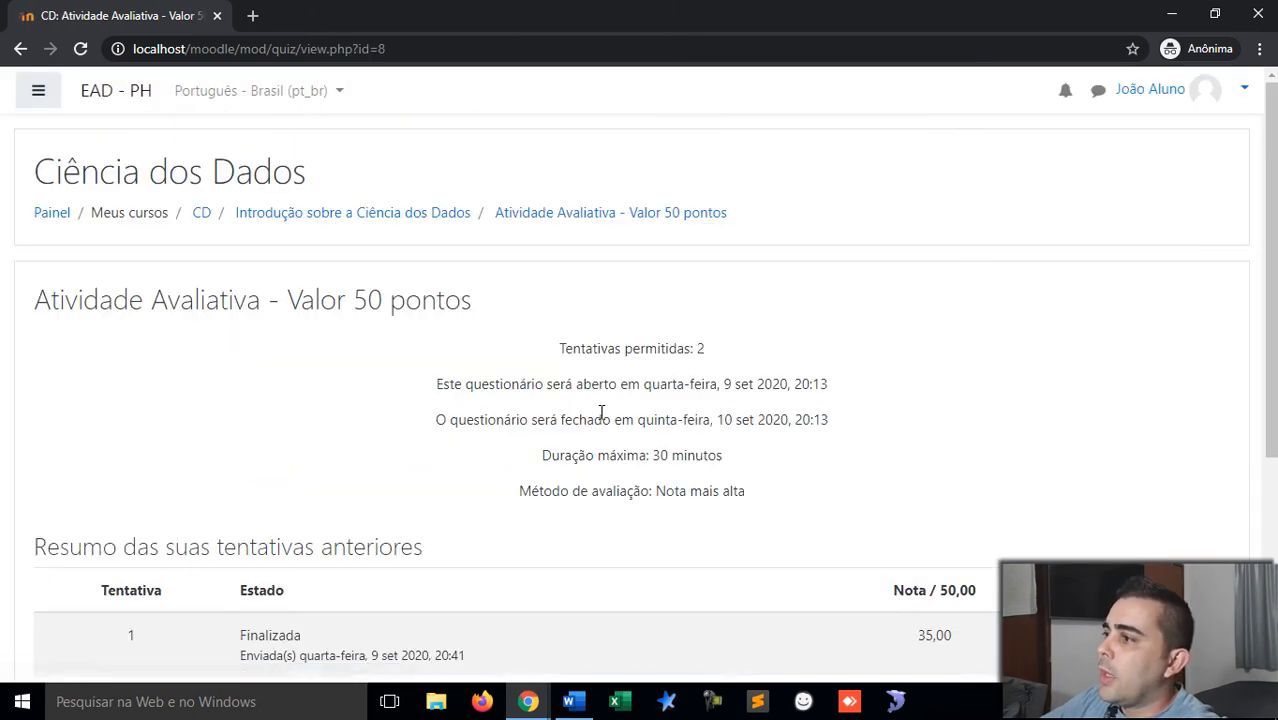
Step: Point out the attempt's 35,00 grade against the 50,00 maximum, then switch to the teacher's window
scroll(601, 412, "down", 3)
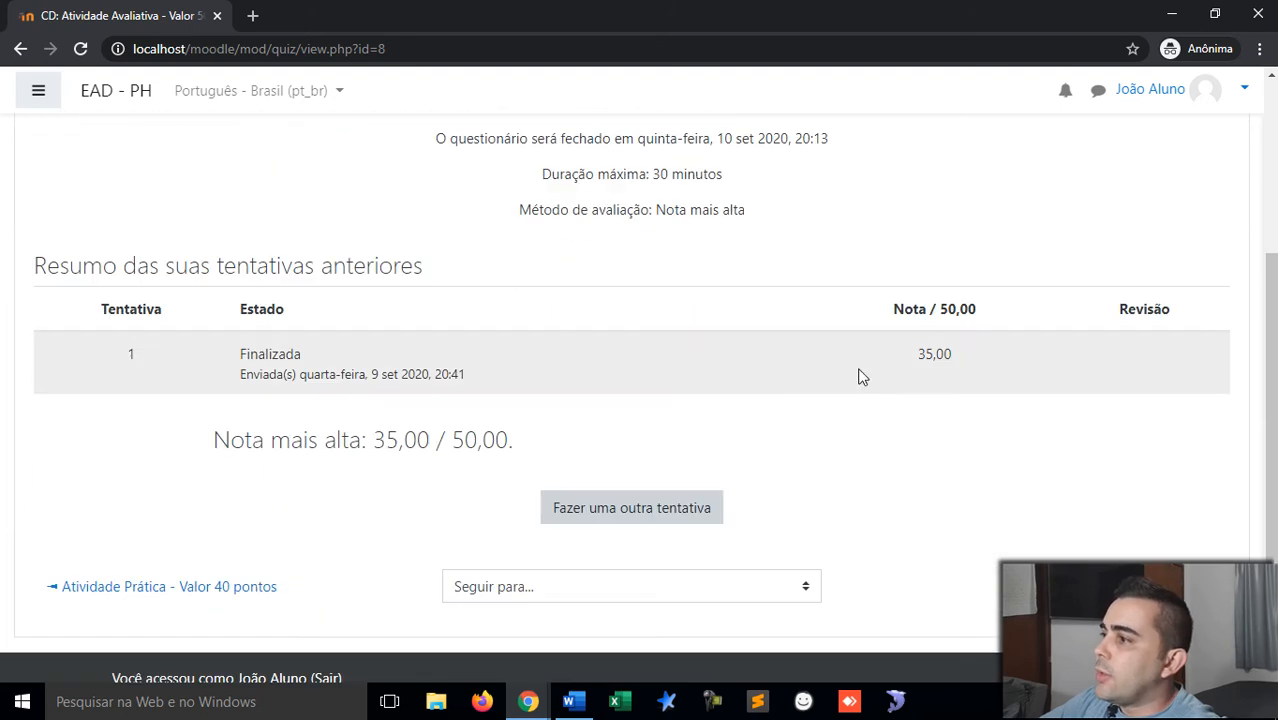
left_click_drag(940, 309, 976, 309)
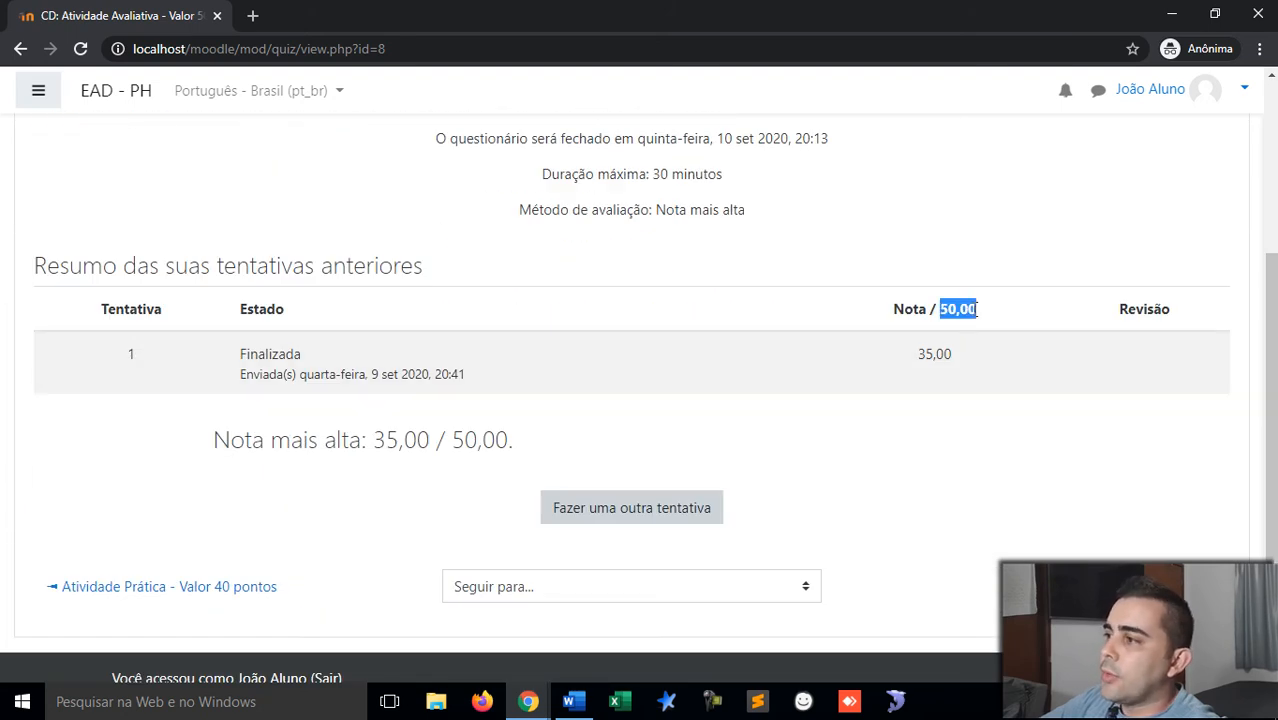
left_click_drag(920, 353, 957, 351)
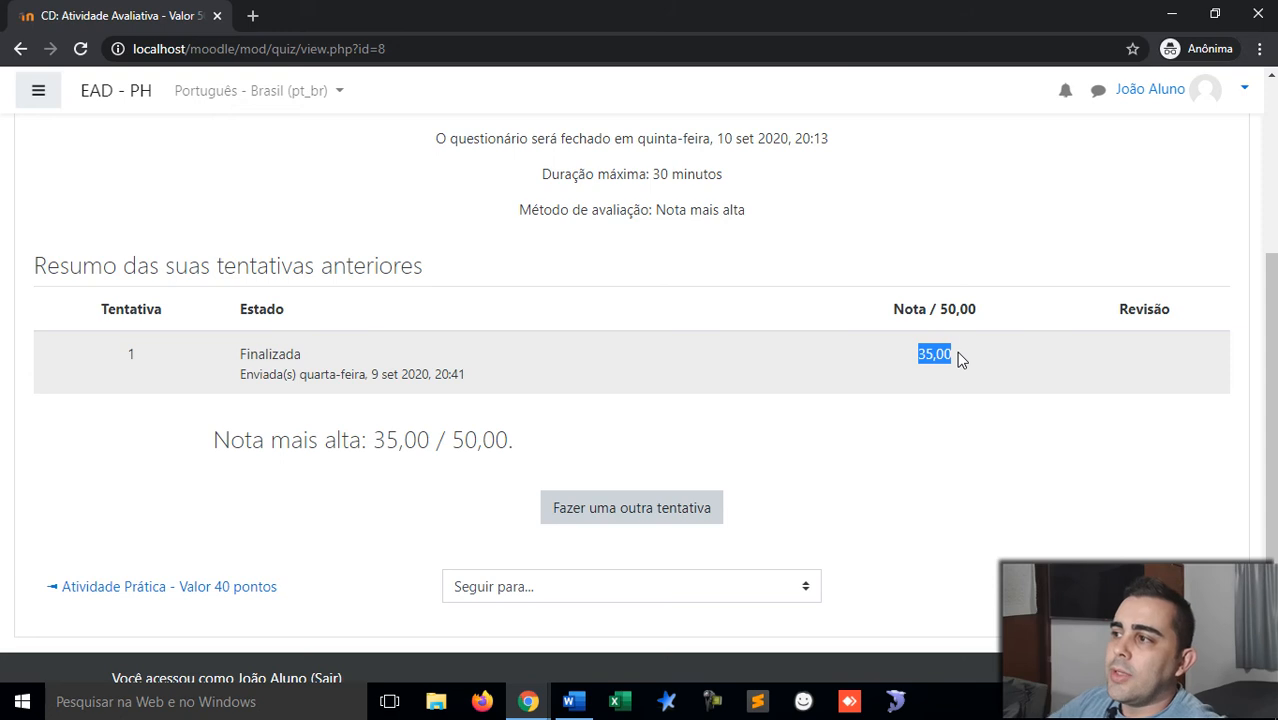
left_click(957, 361)
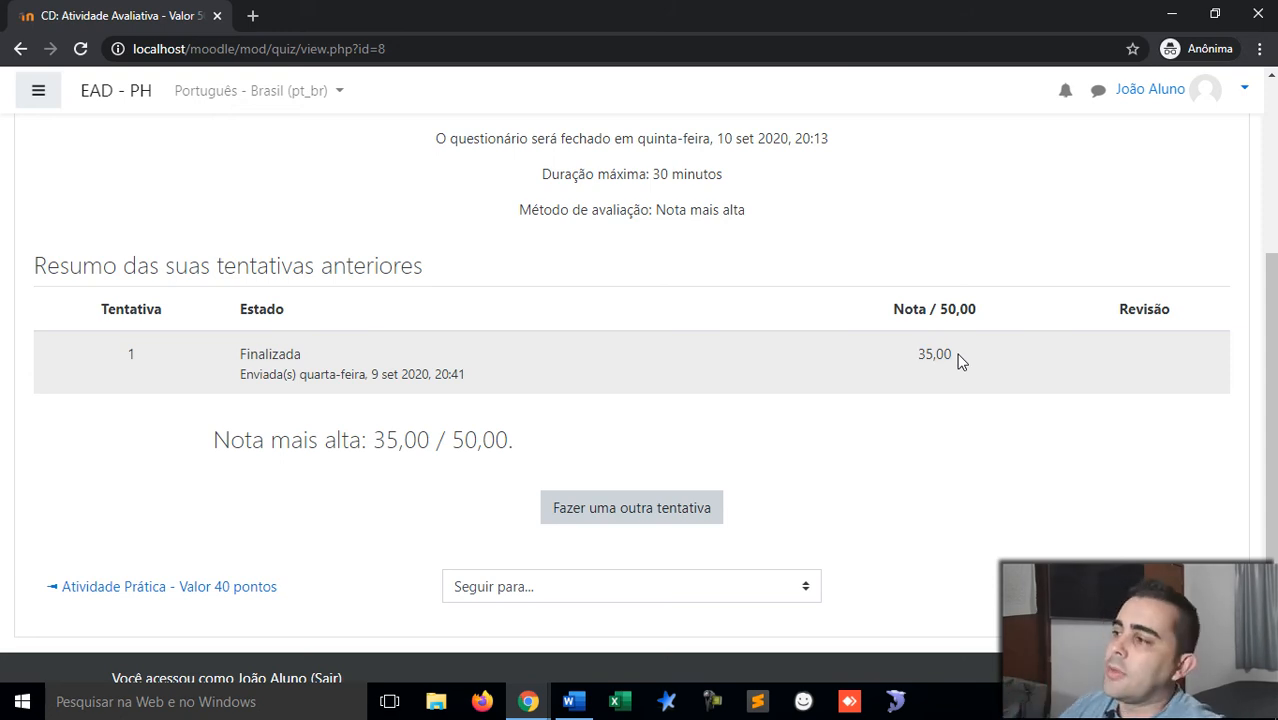
scroll(957, 361, "up", 2)
scroll(957, 361, "down", 2)
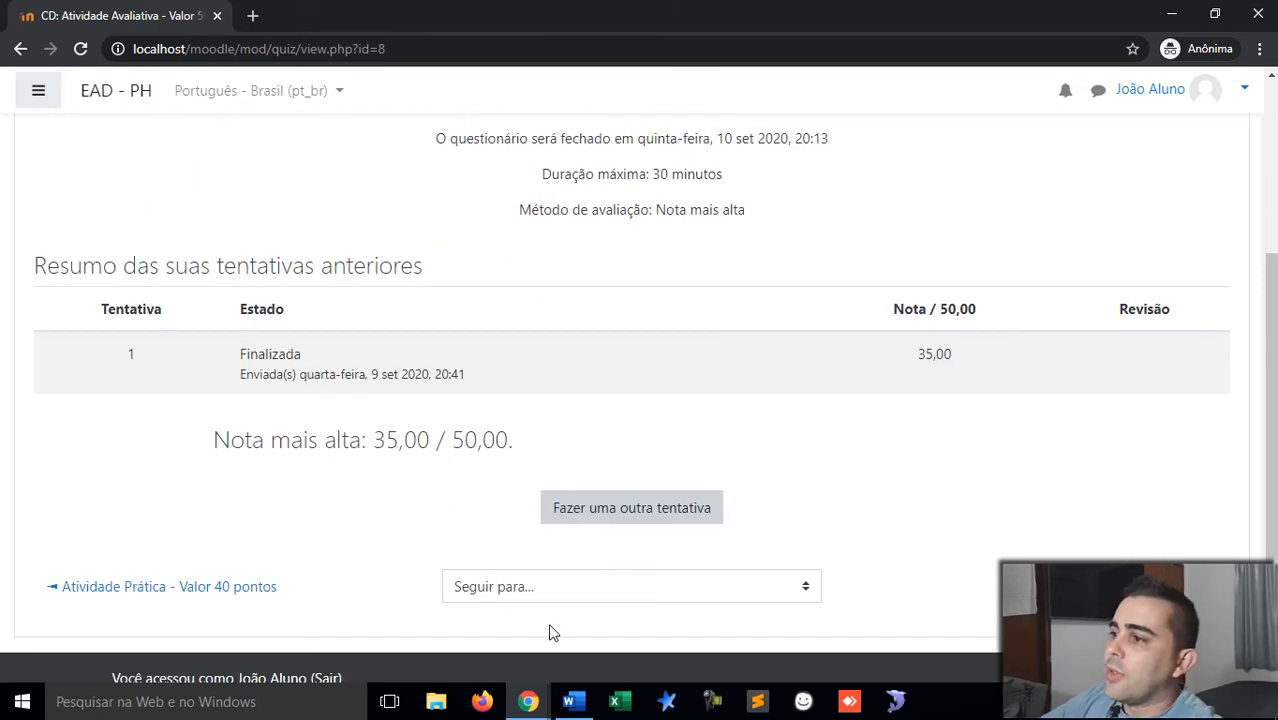
left_click(526, 703)
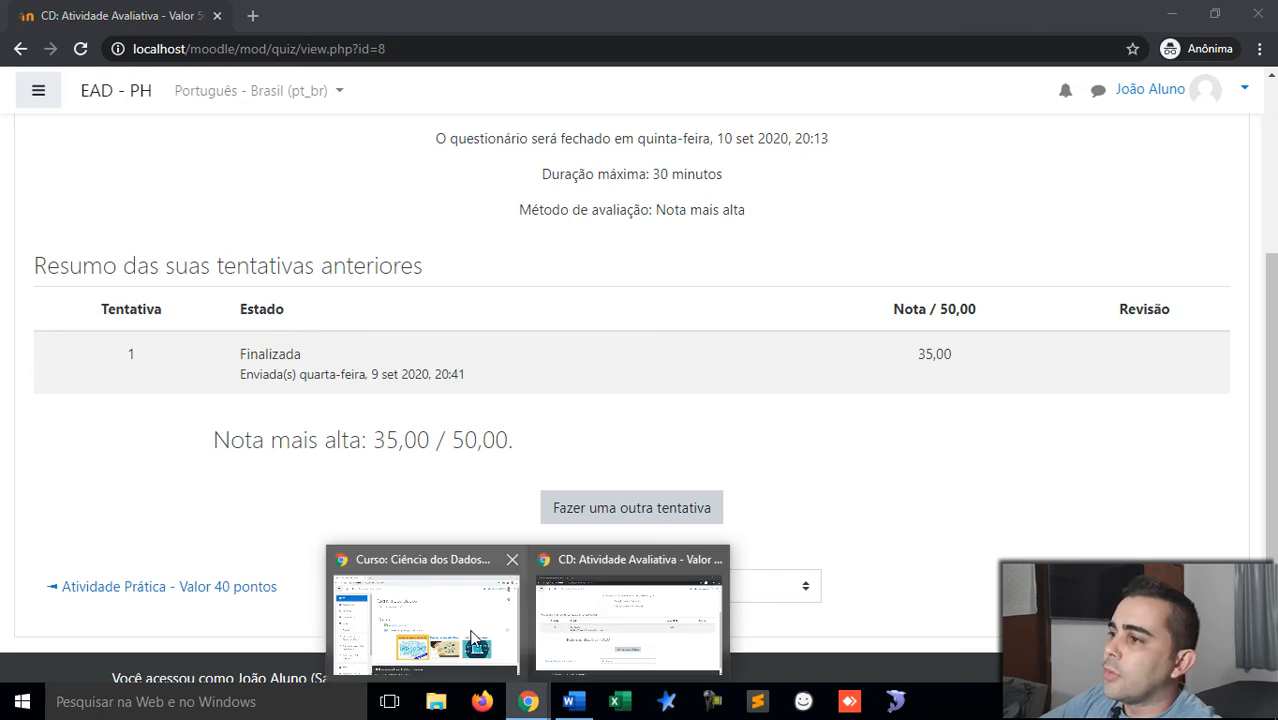
Step: As teacher, open the Atividade Avaliativa quiz showing Tentativas: 1, then return to the incognito window
left_click(472, 635)
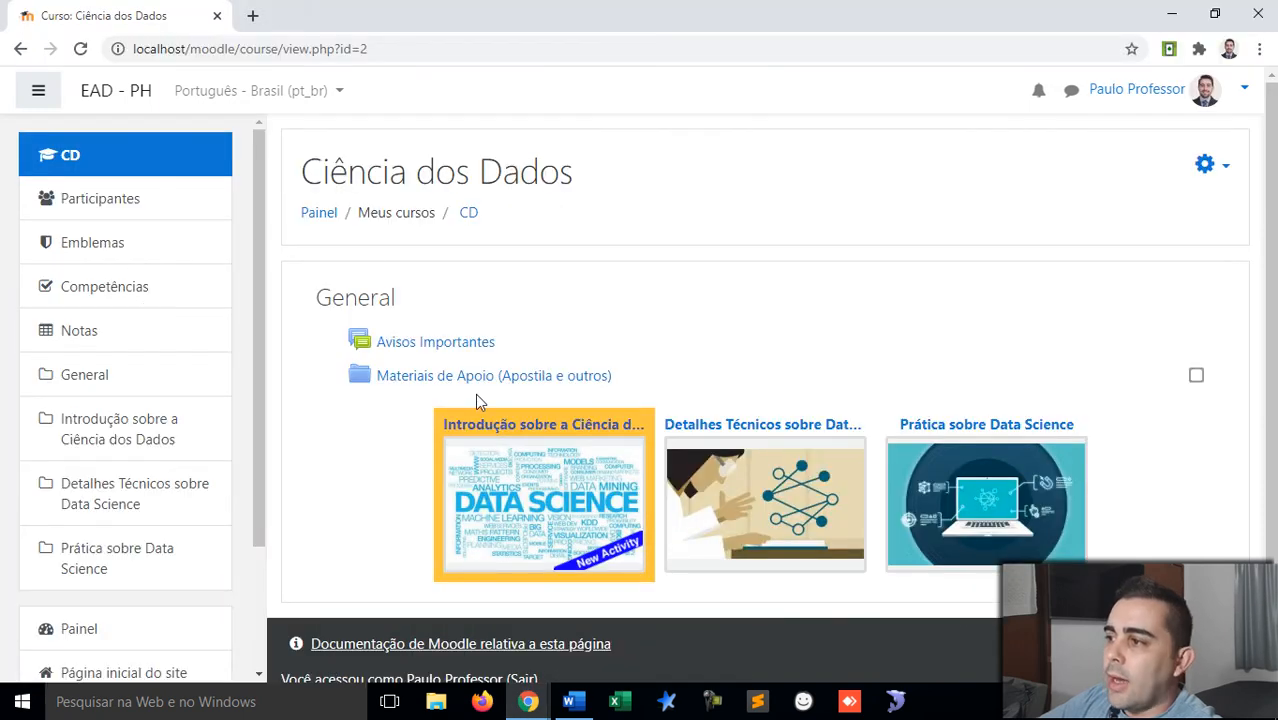
scroll(478, 398, "down", 1)
left_click(508, 408)
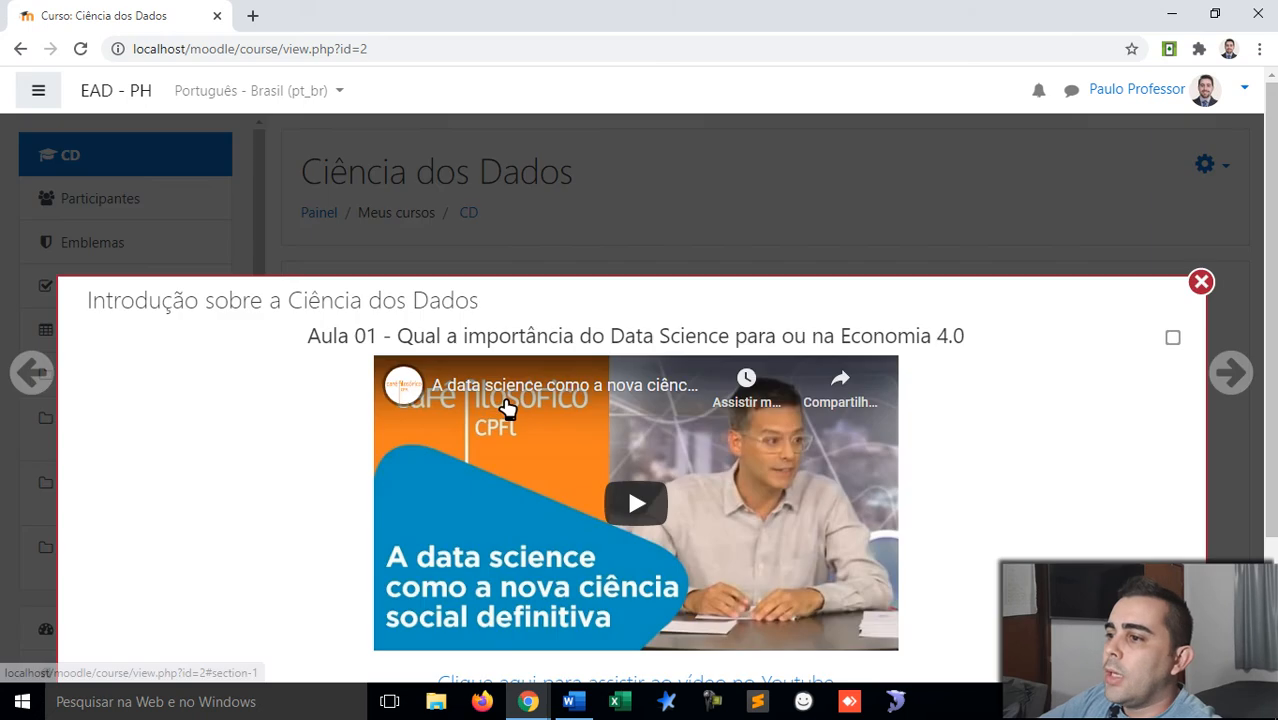
scroll(505, 408, "down", 2)
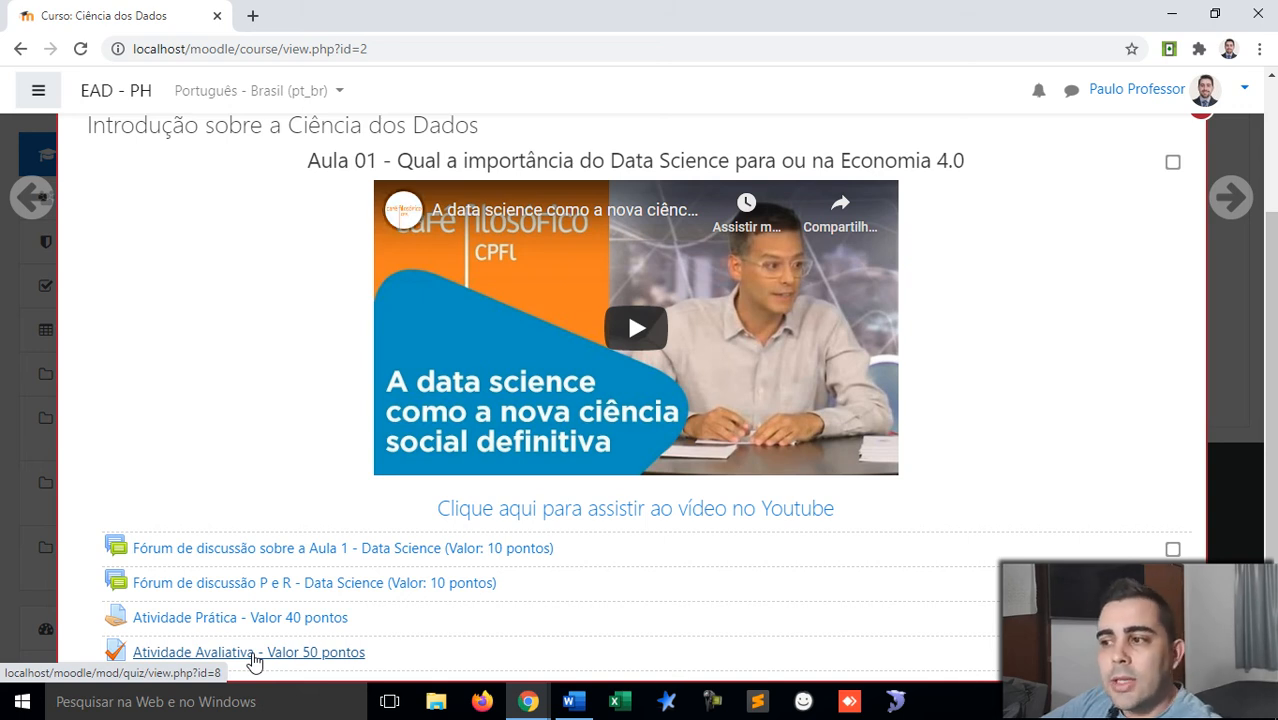
left_click(255, 652)
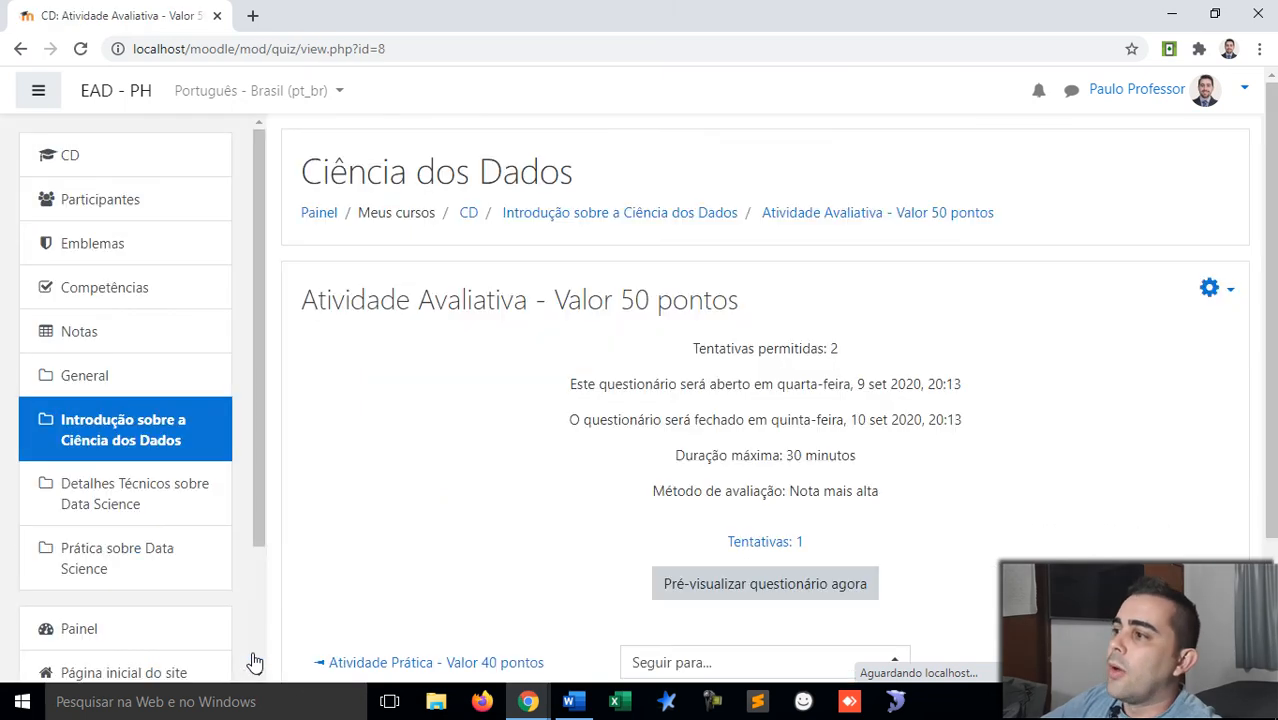
scroll(750, 377, "down", 3)
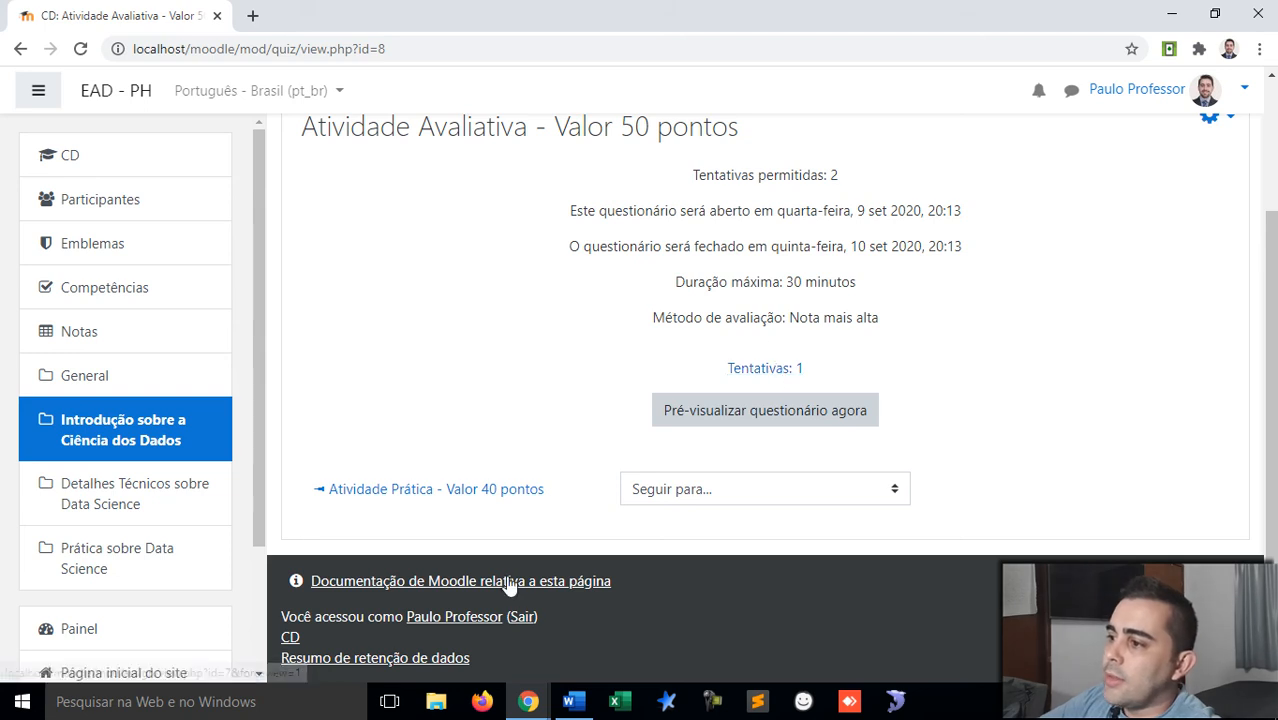
mouse_move(530, 690)
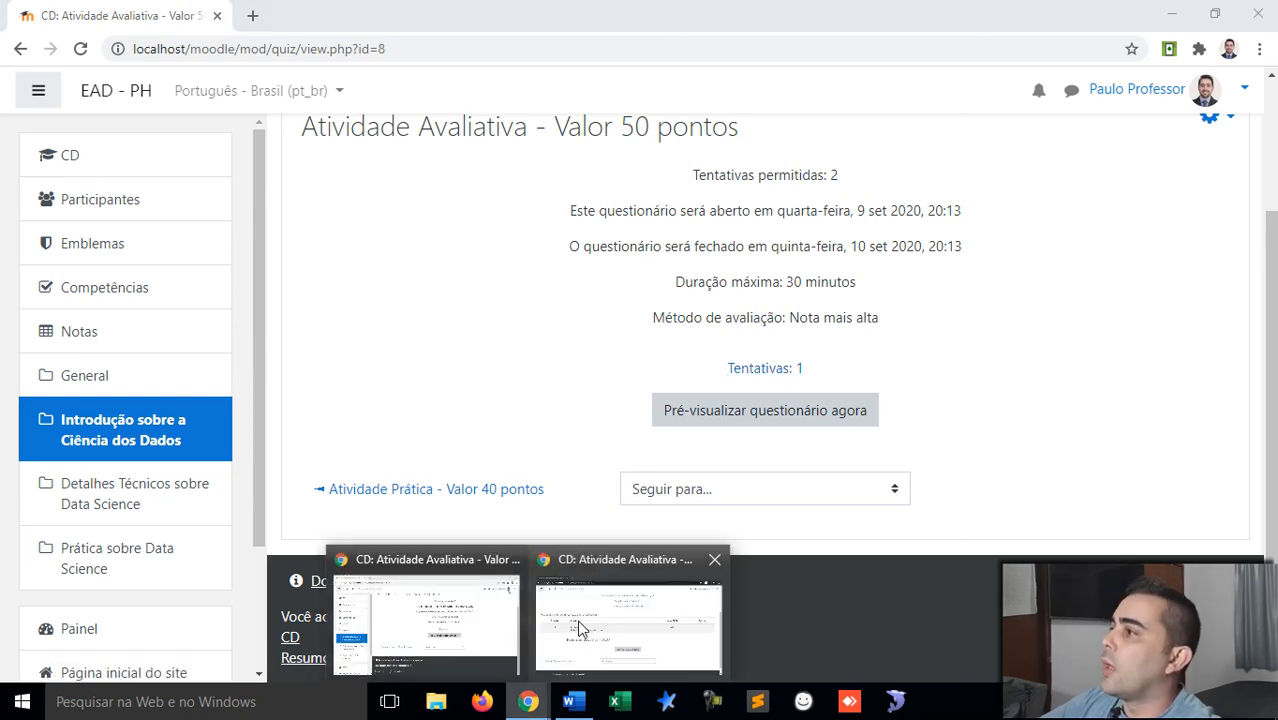
left_click(577, 630)
Step: Log the first student out and sign in with the second student's username and password
left_click(1244, 92)
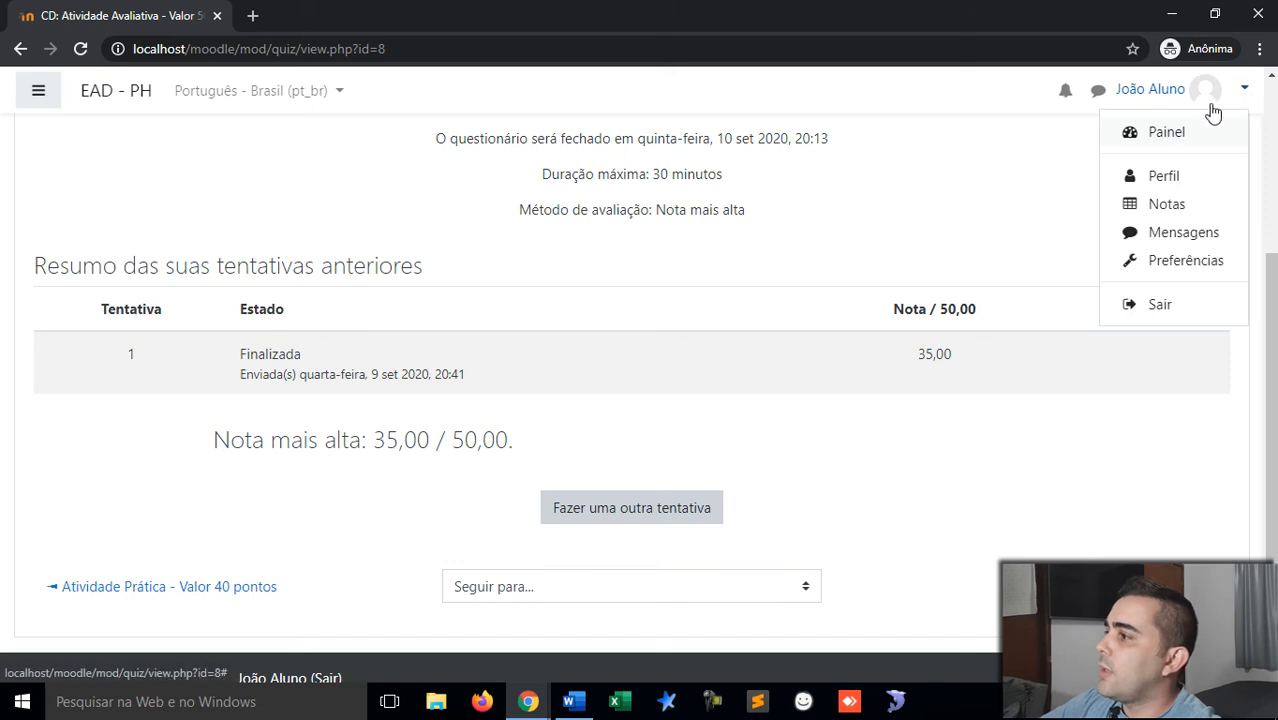
left_click(1163, 305)
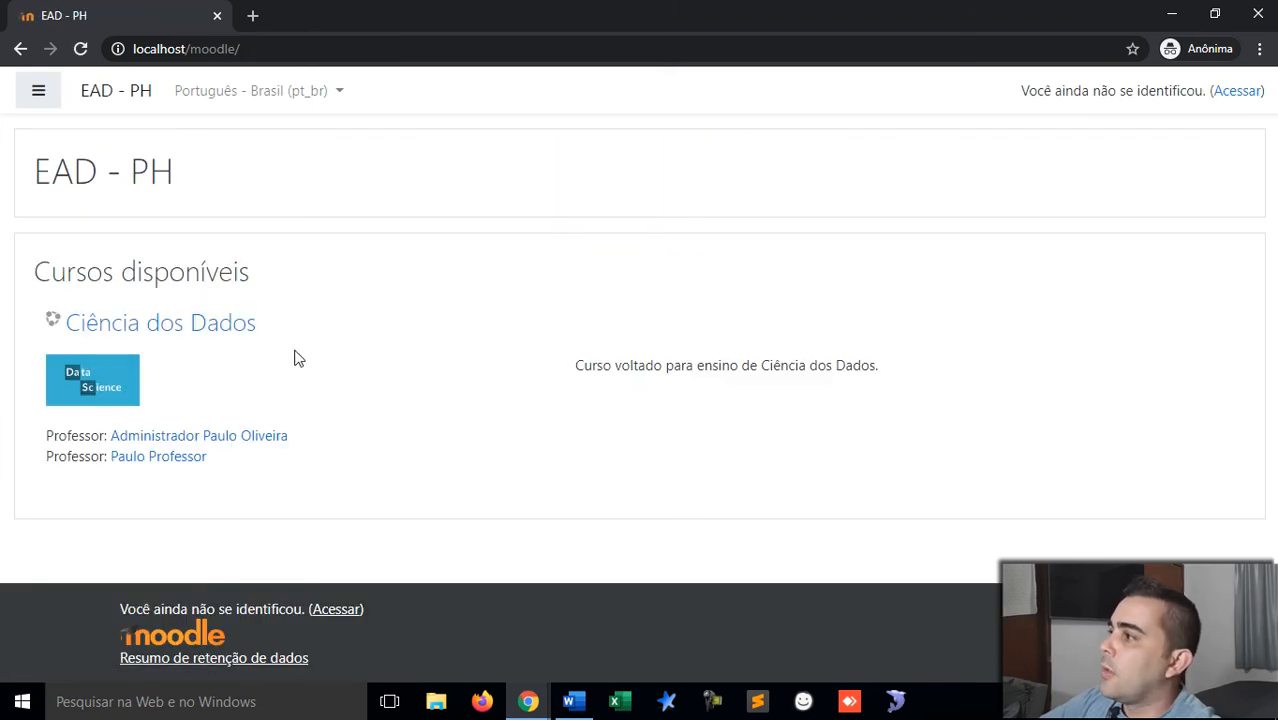
left_click(1238, 91)
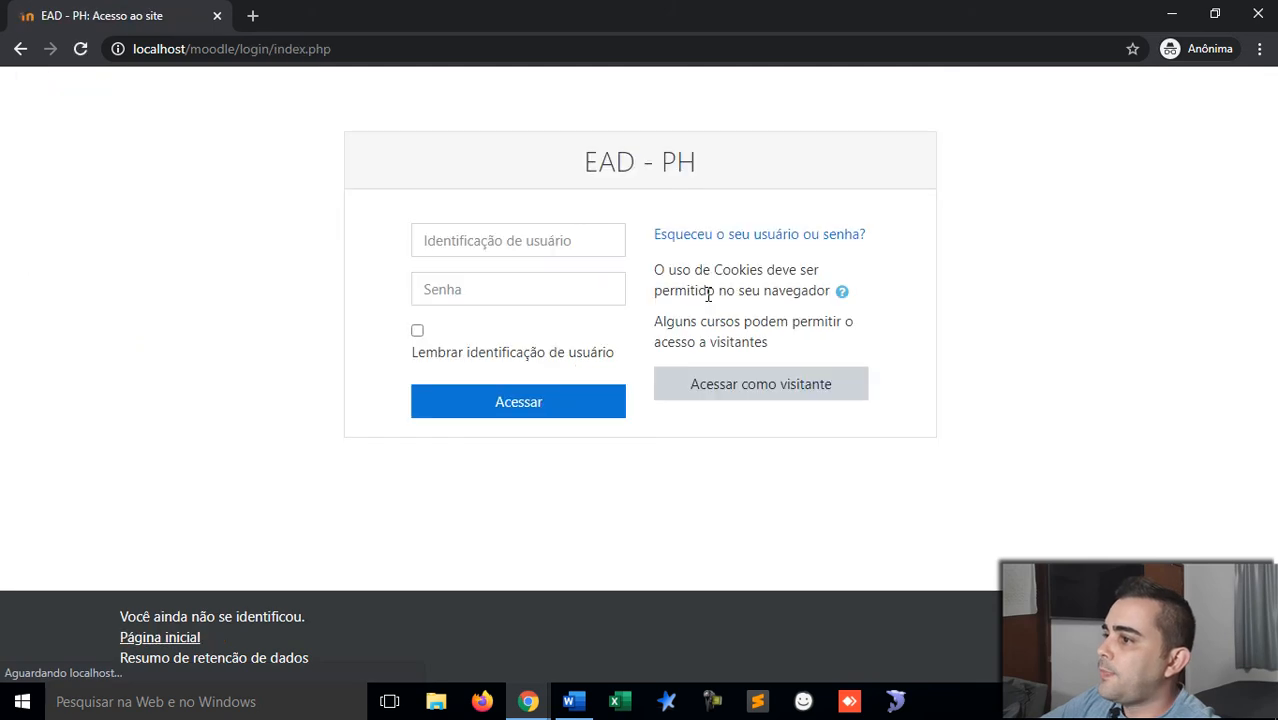
left_click(565, 242)
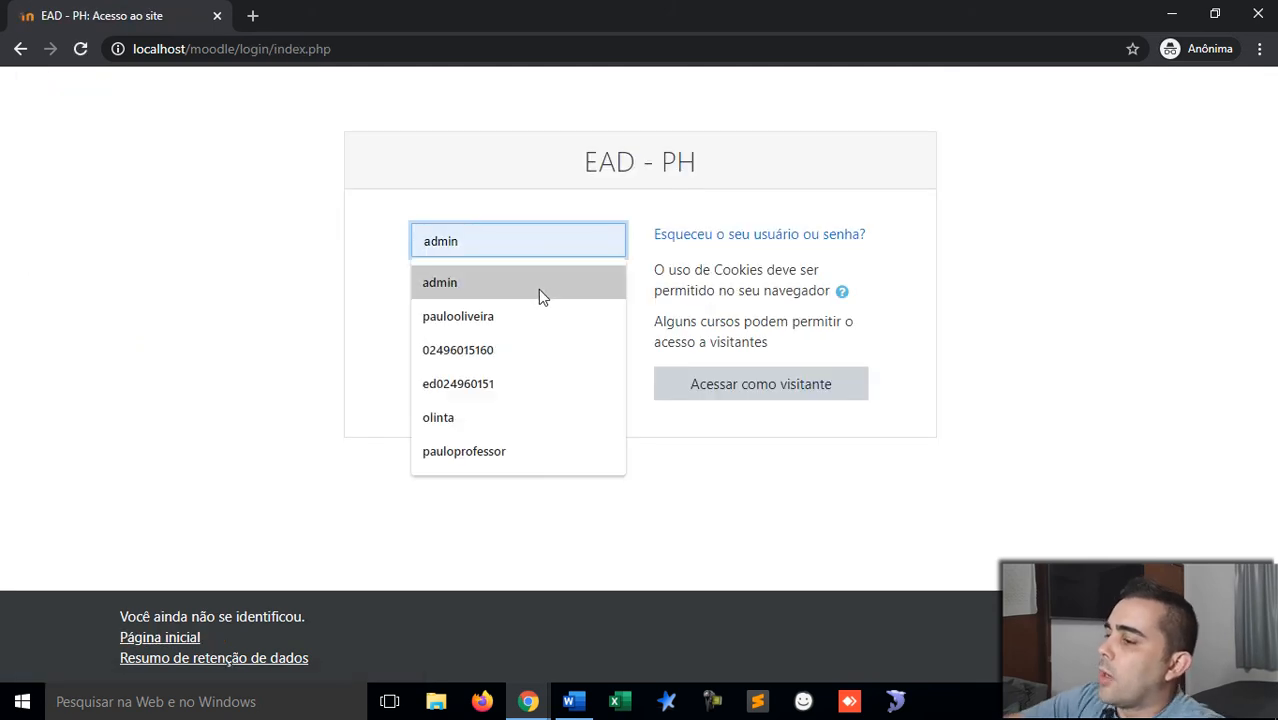
type("paul")
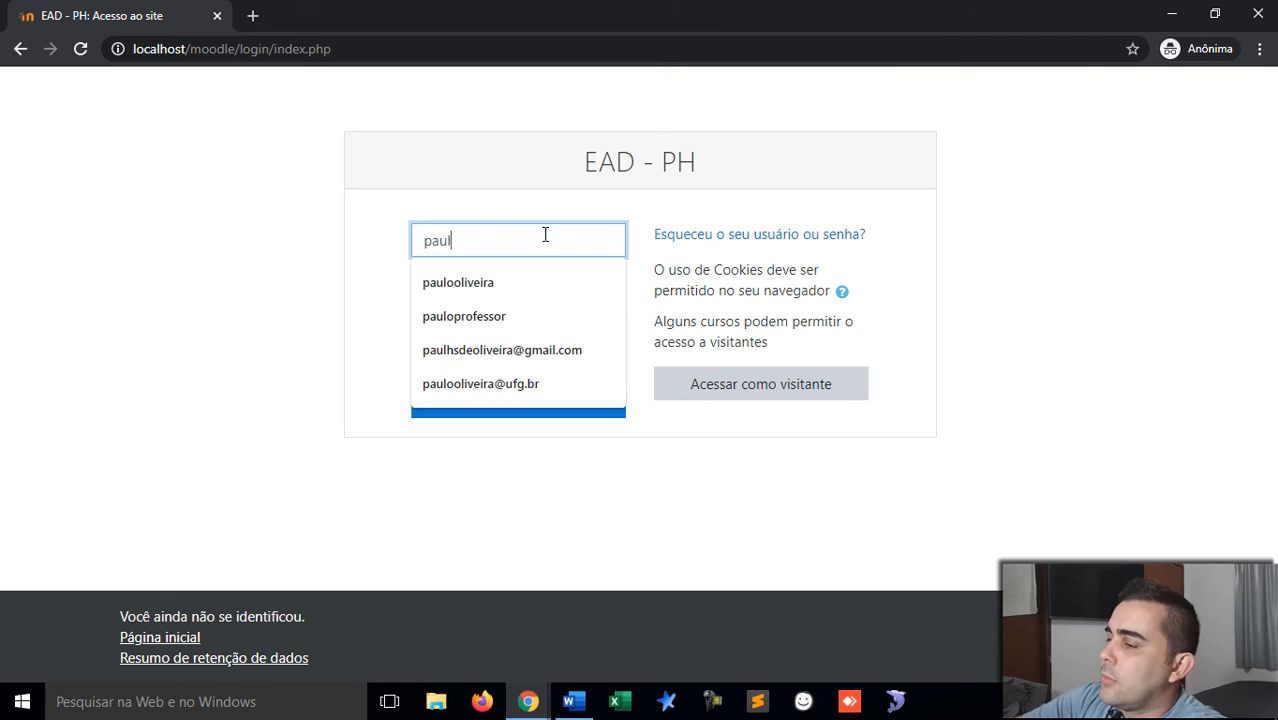
type("oaluno")
key("Tab")
type("•••••••••")
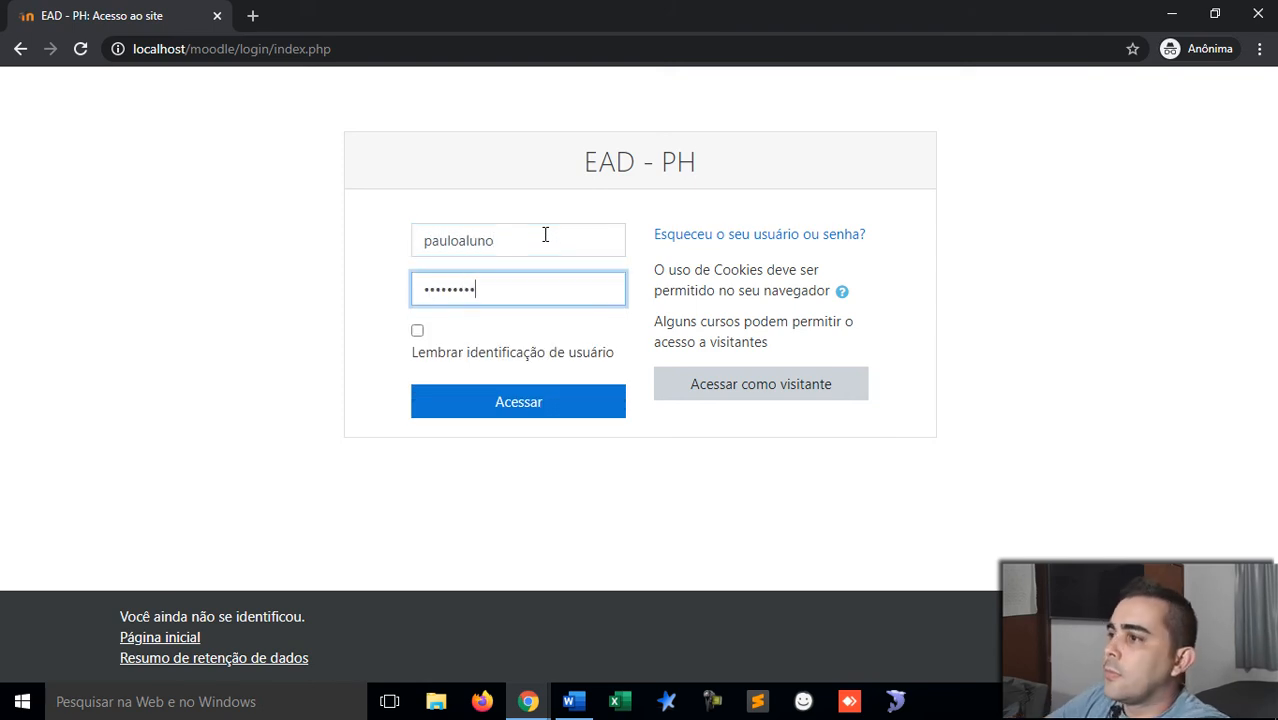
key("Return")
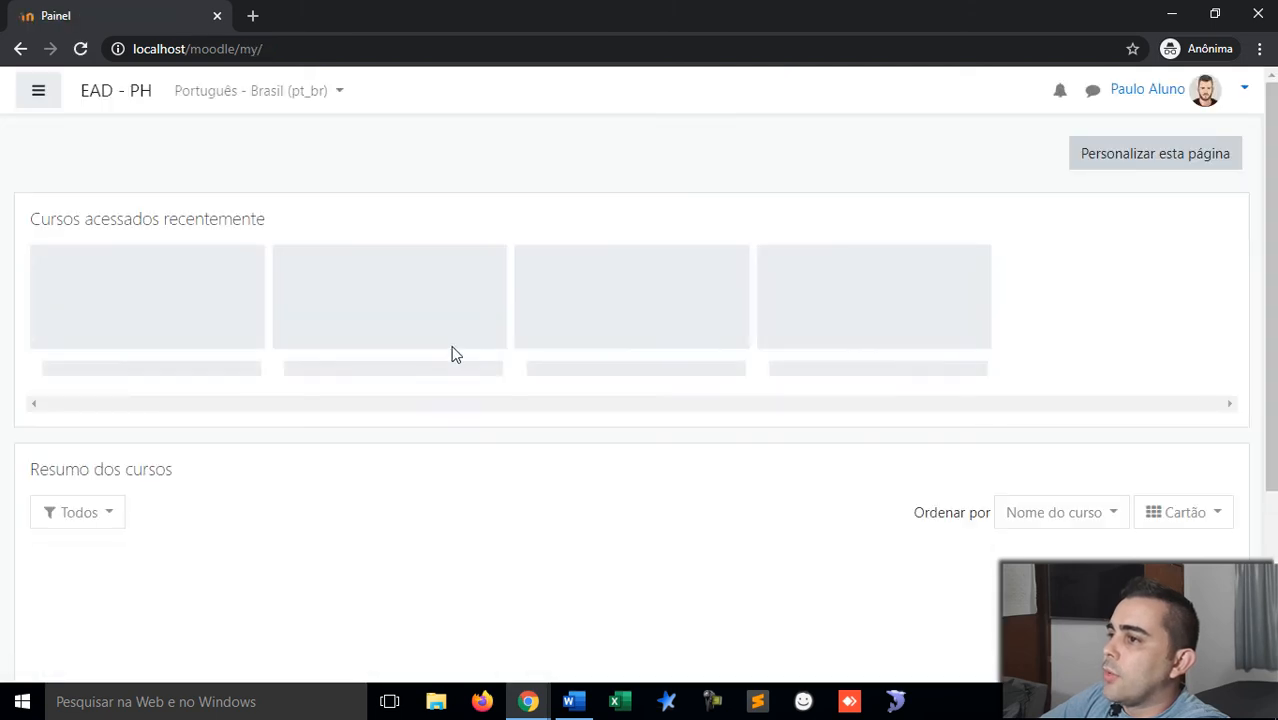
Step: Start a timed attempt at Atividade Avaliativa from the Ciência dos Dados course's Introdução section
left_click(166, 318)
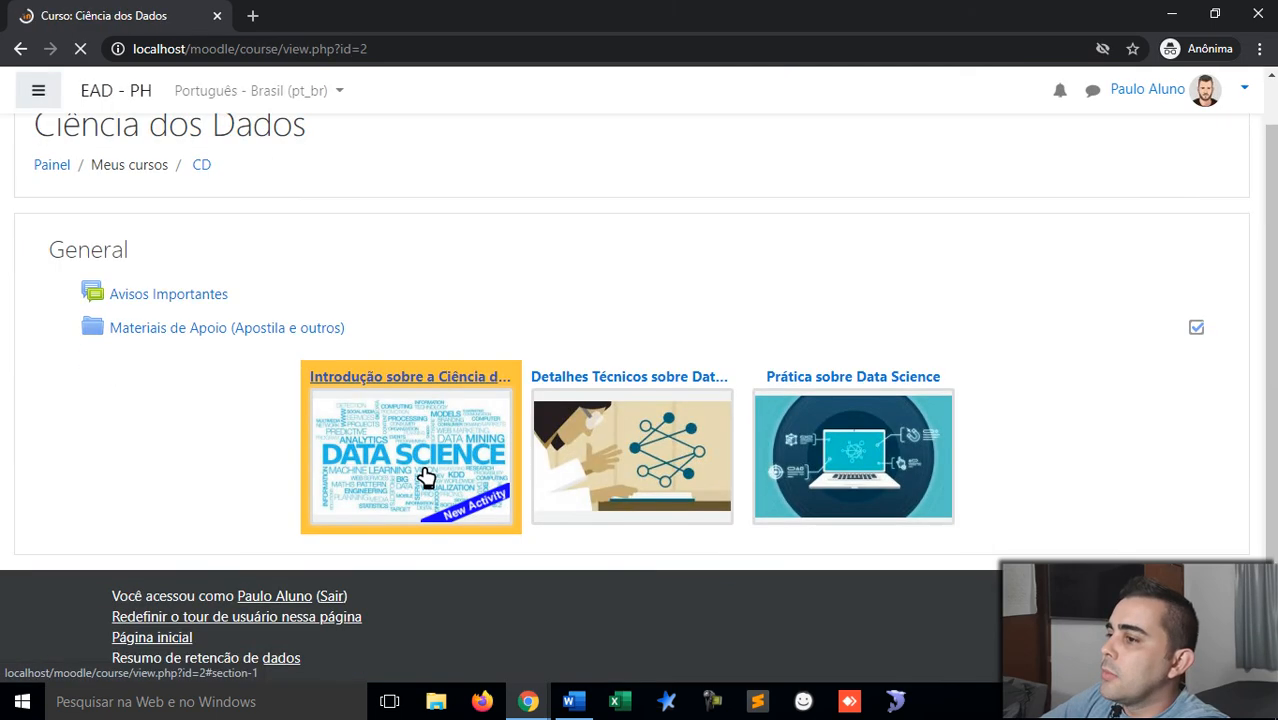
left_click(424, 478)
scroll(430, 470, "down", 2)
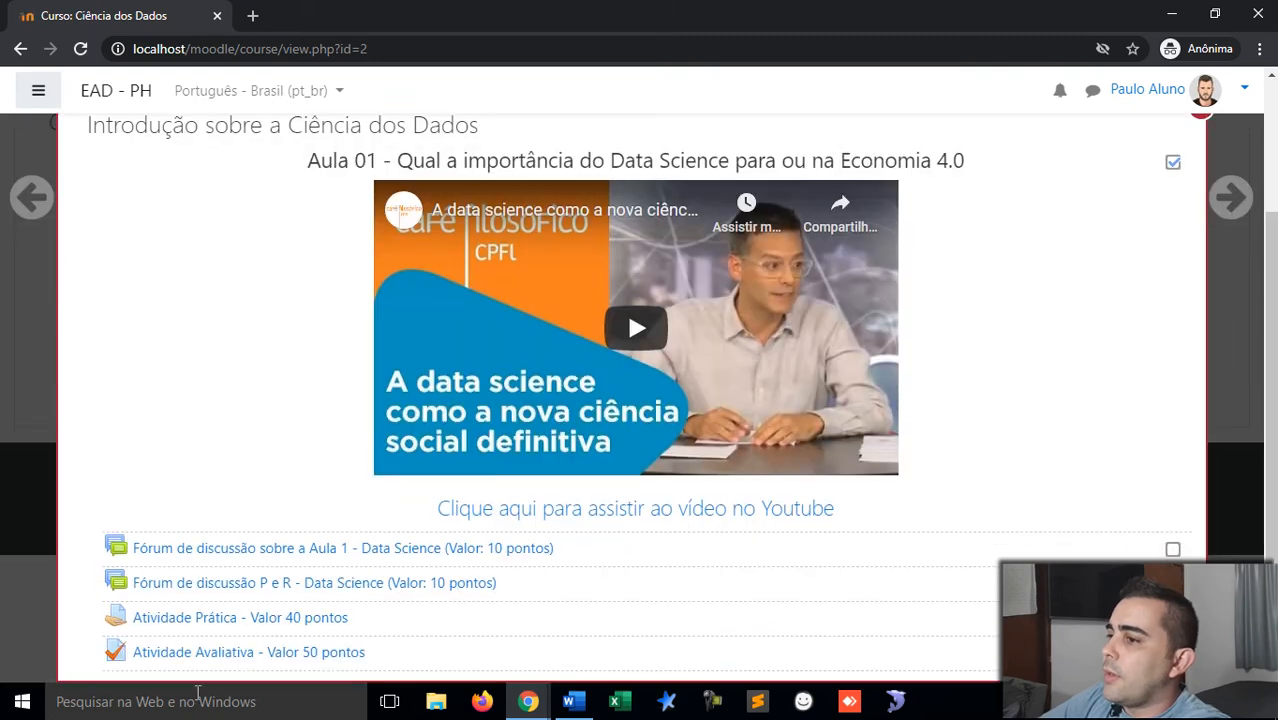
left_click(215, 656)
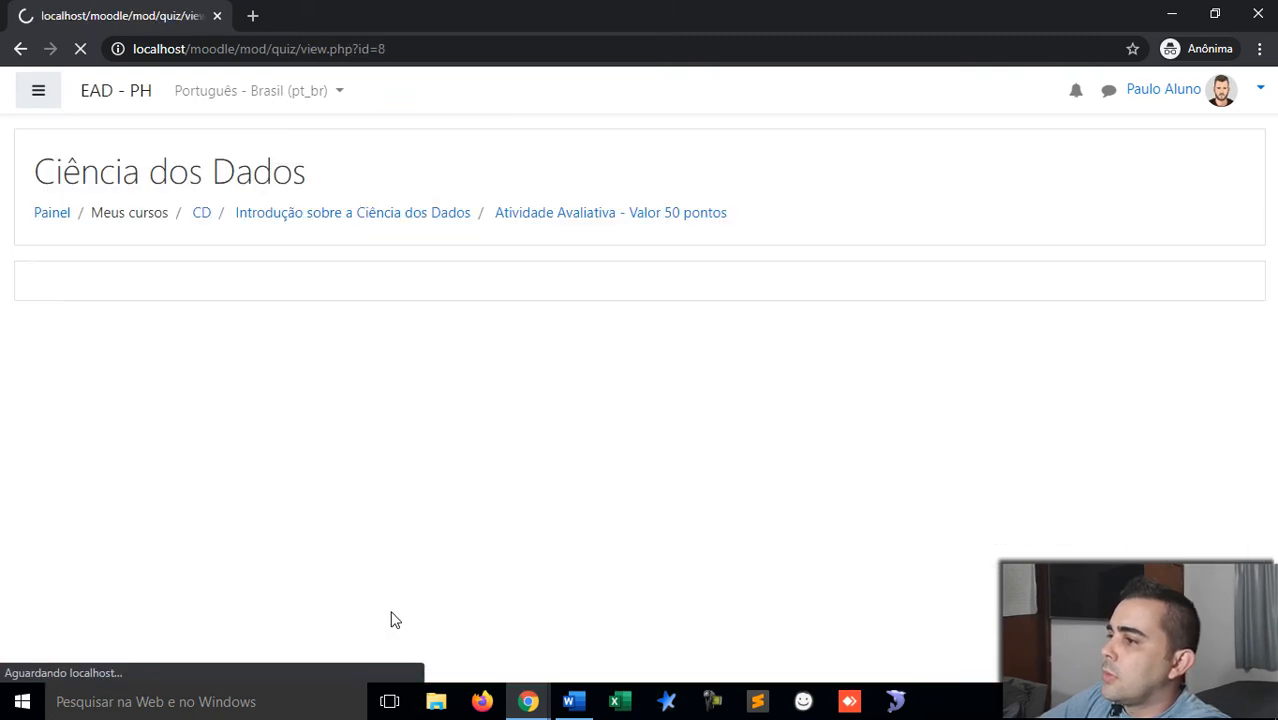
scroll(490, 521, "down", 1)
left_click(627, 449)
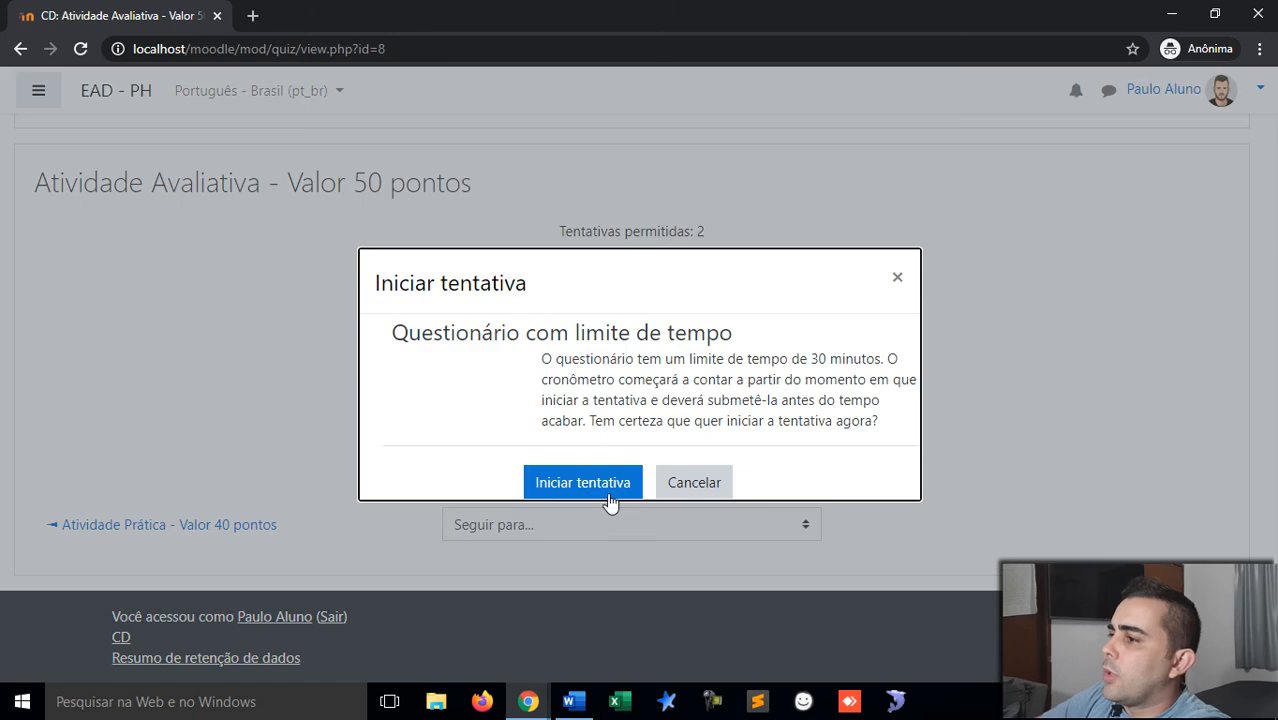
left_click(583, 483)
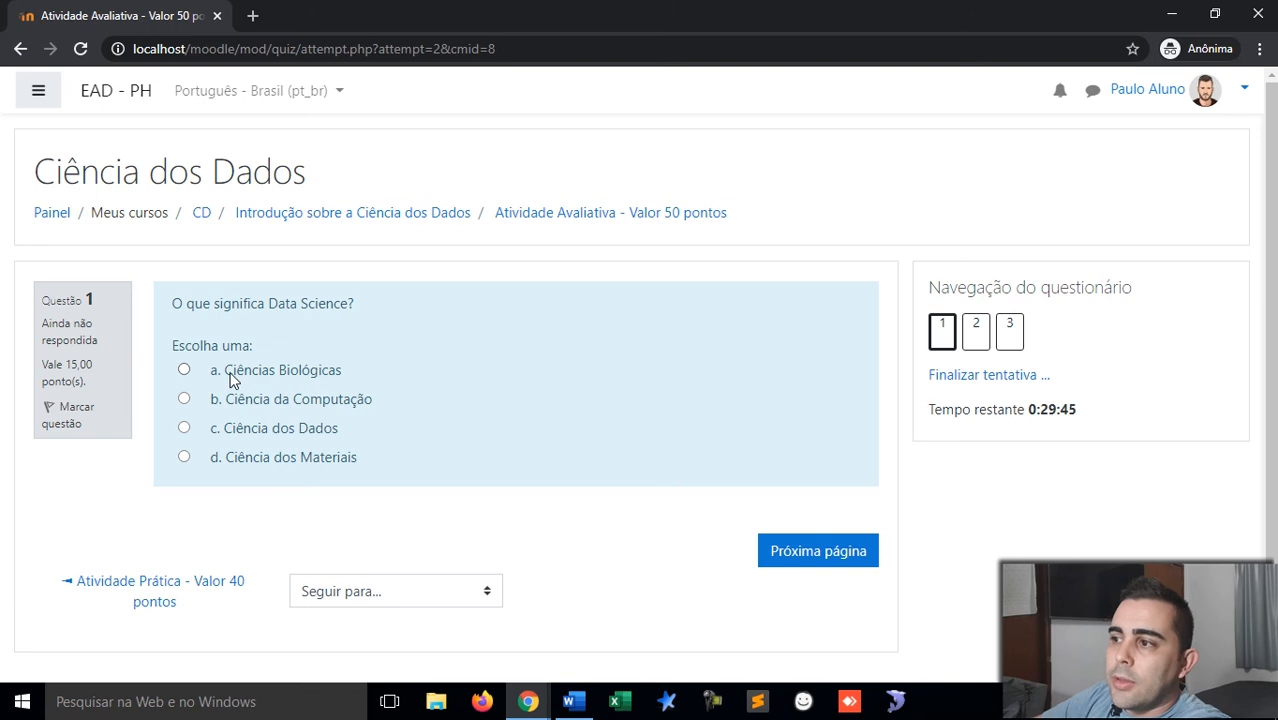
Step: Match question 2 to Ciência dos Materiais, Ciência da Computação and Ciência de Dados, and answer question 3 Verdadeiro
left_click_drag(227, 371, 339, 373)
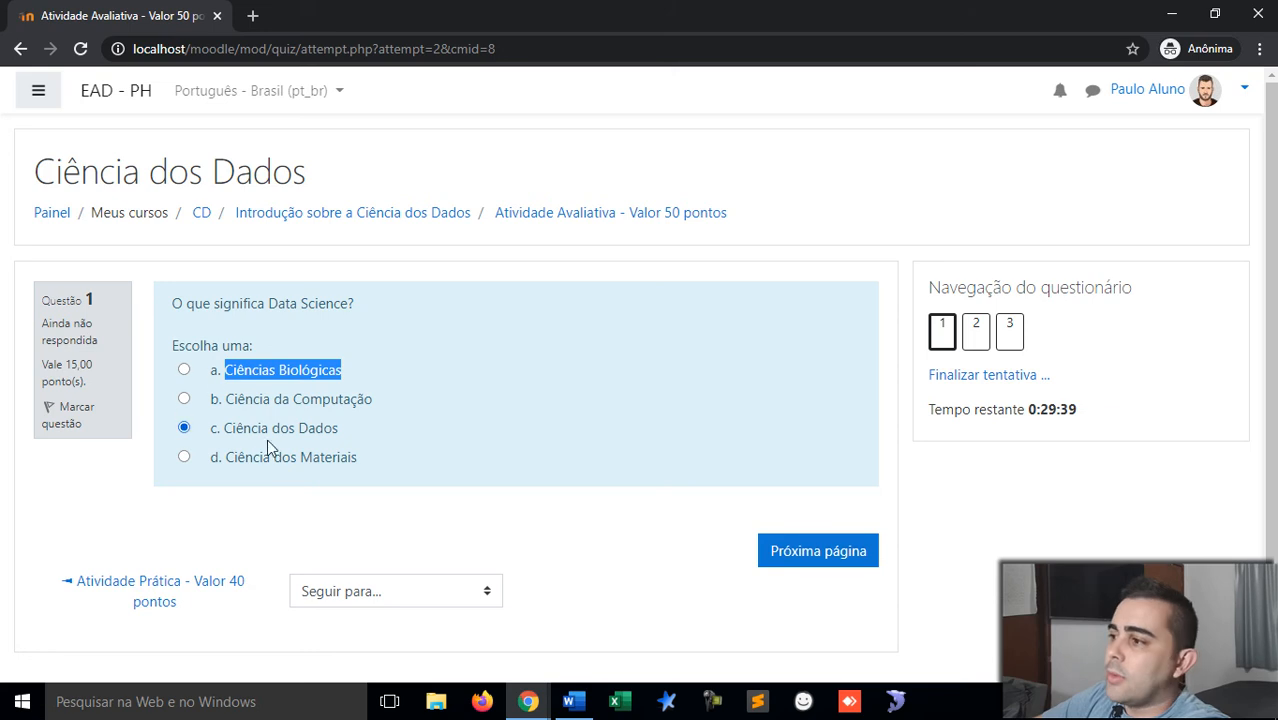
left_click(837, 553)
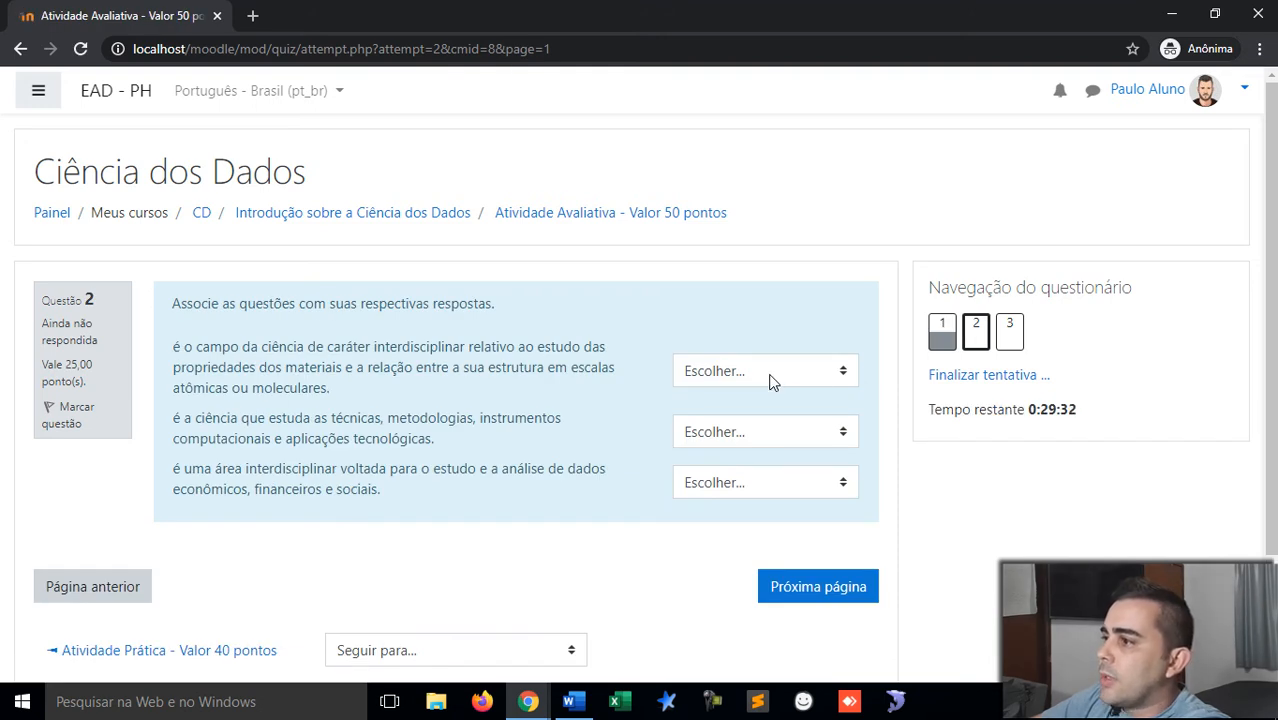
left_click(771, 381)
left_click(777, 455)
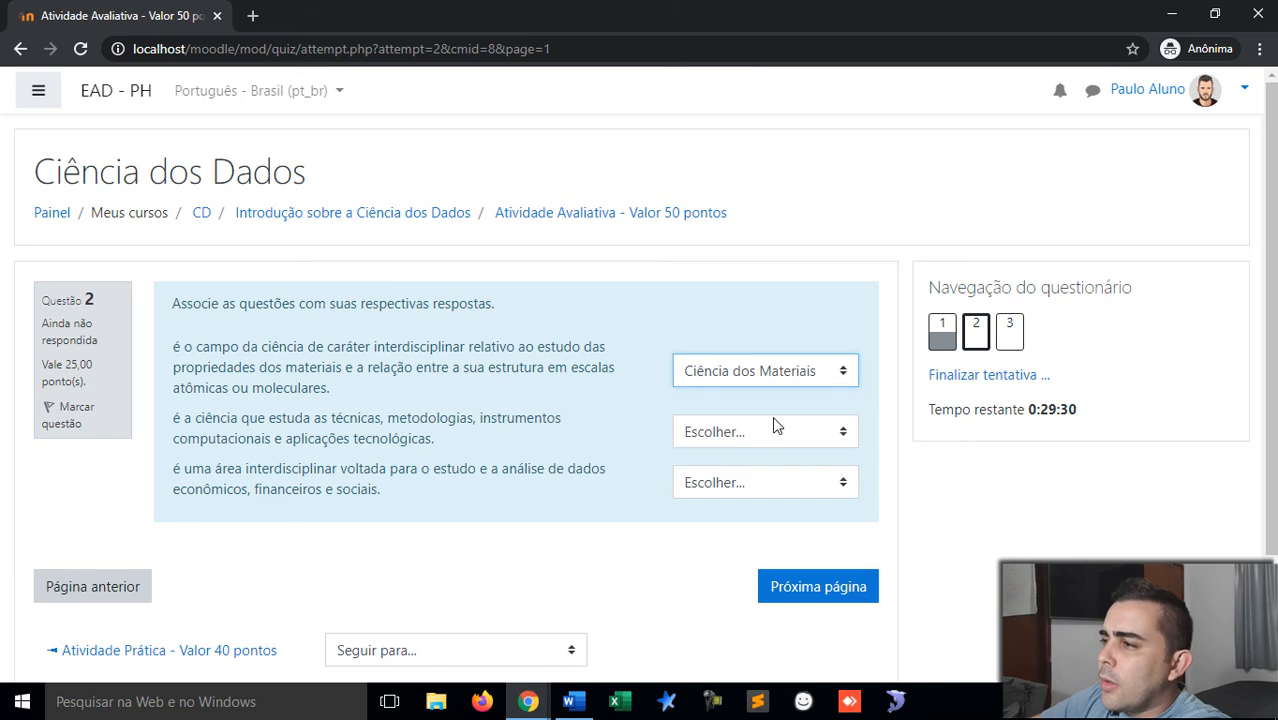
left_click(770, 437)
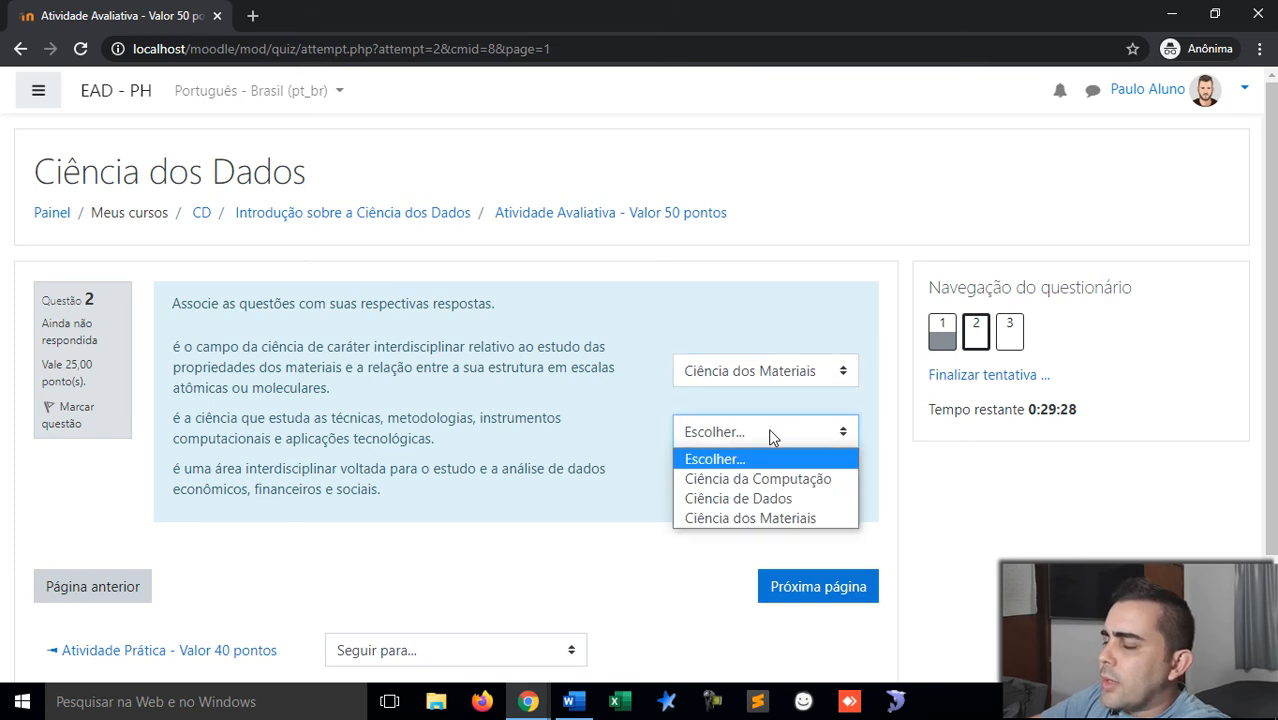
left_click(777, 481)
left_click(762, 482)
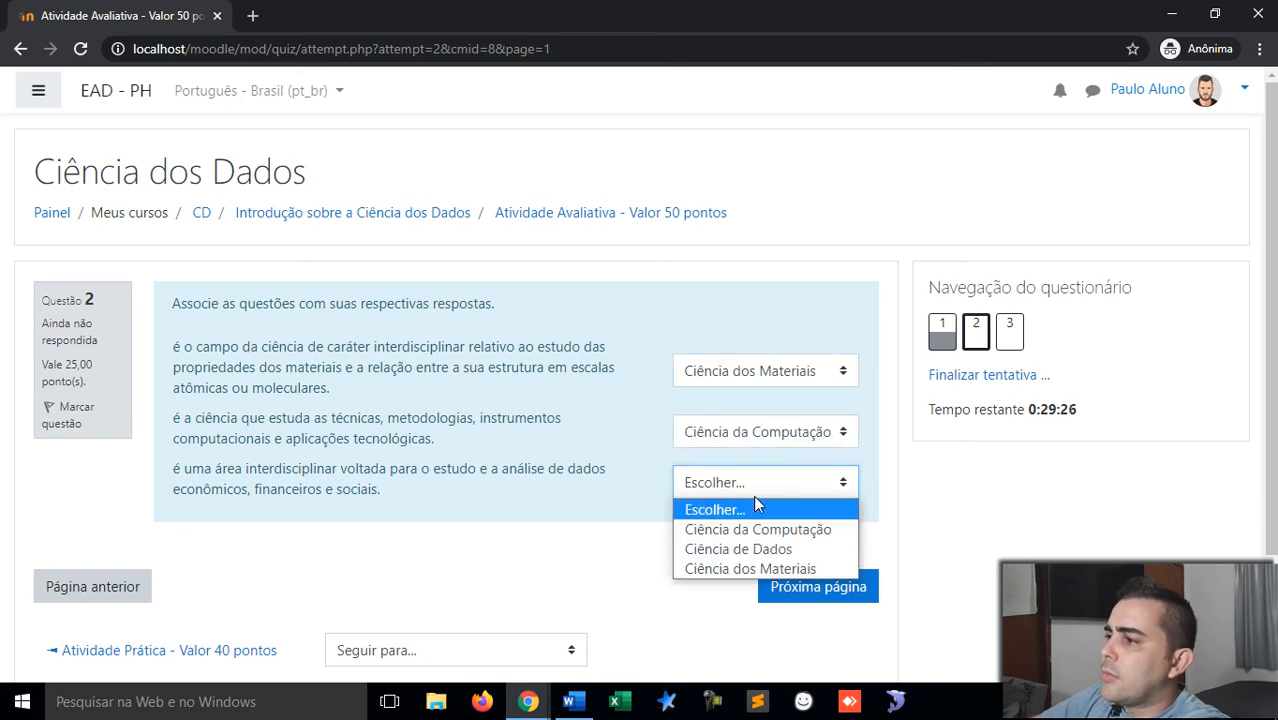
left_click(760, 549)
left_click(796, 603)
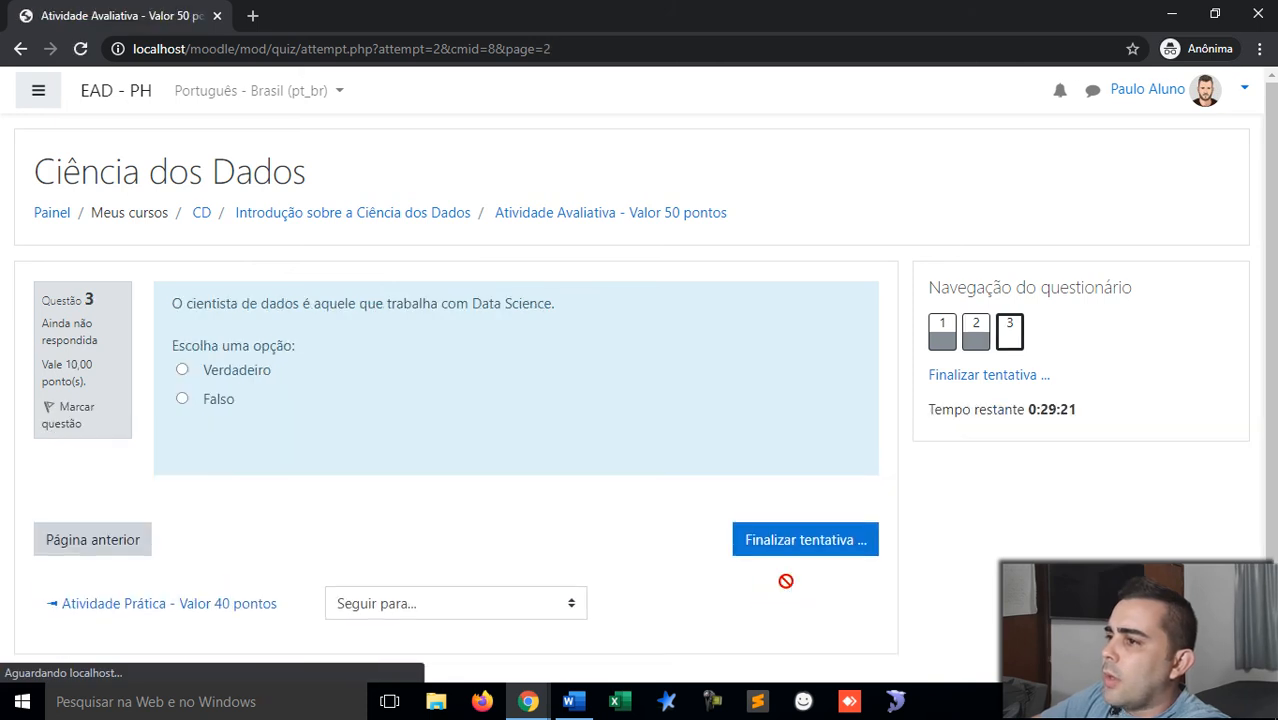
left_click(255, 371)
Step: Submit the attempt with Enviar tudo e terminar and check its 50,00 grade in the summary
left_click(801, 539)
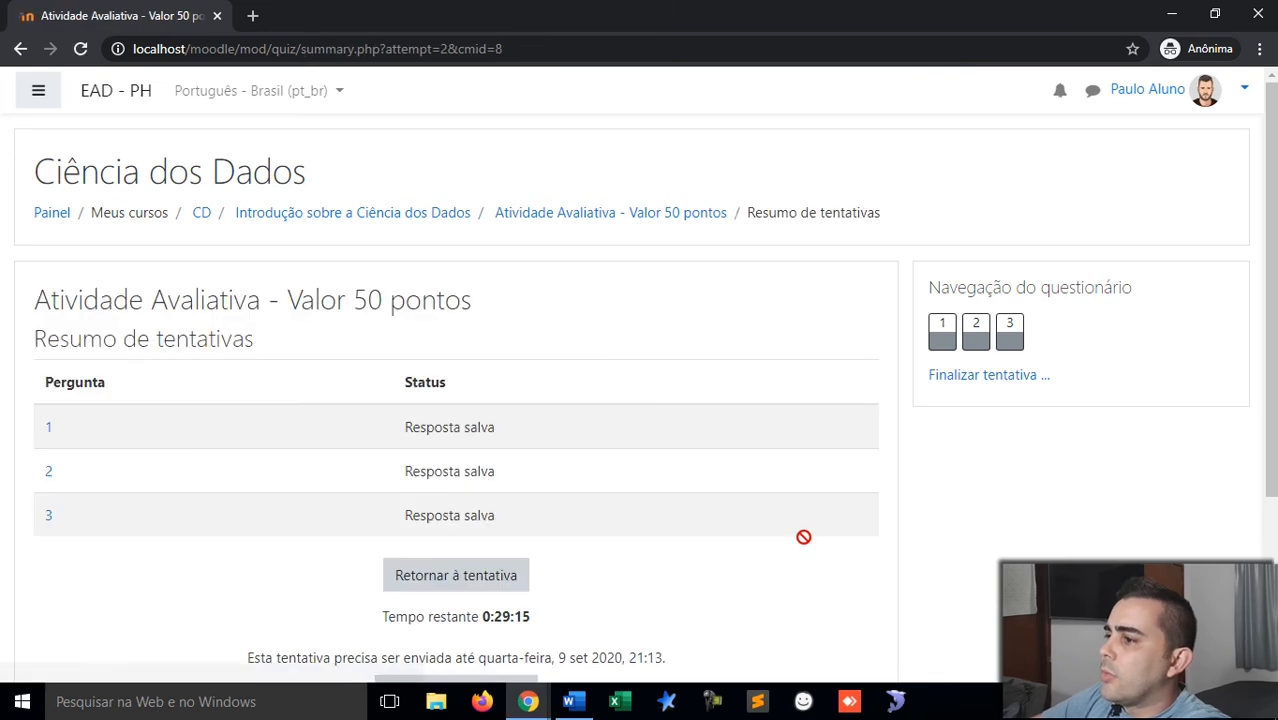
scroll(804, 482, "down", 1)
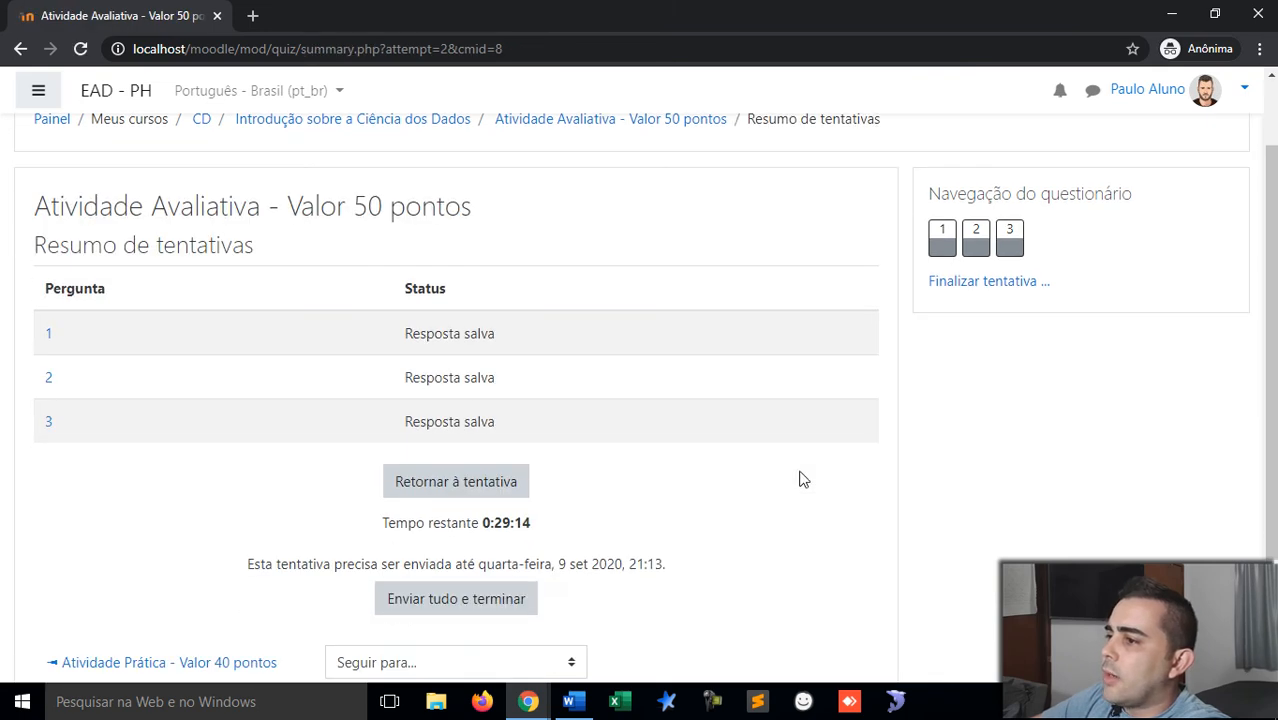
left_click(477, 596)
left_click(553, 495)
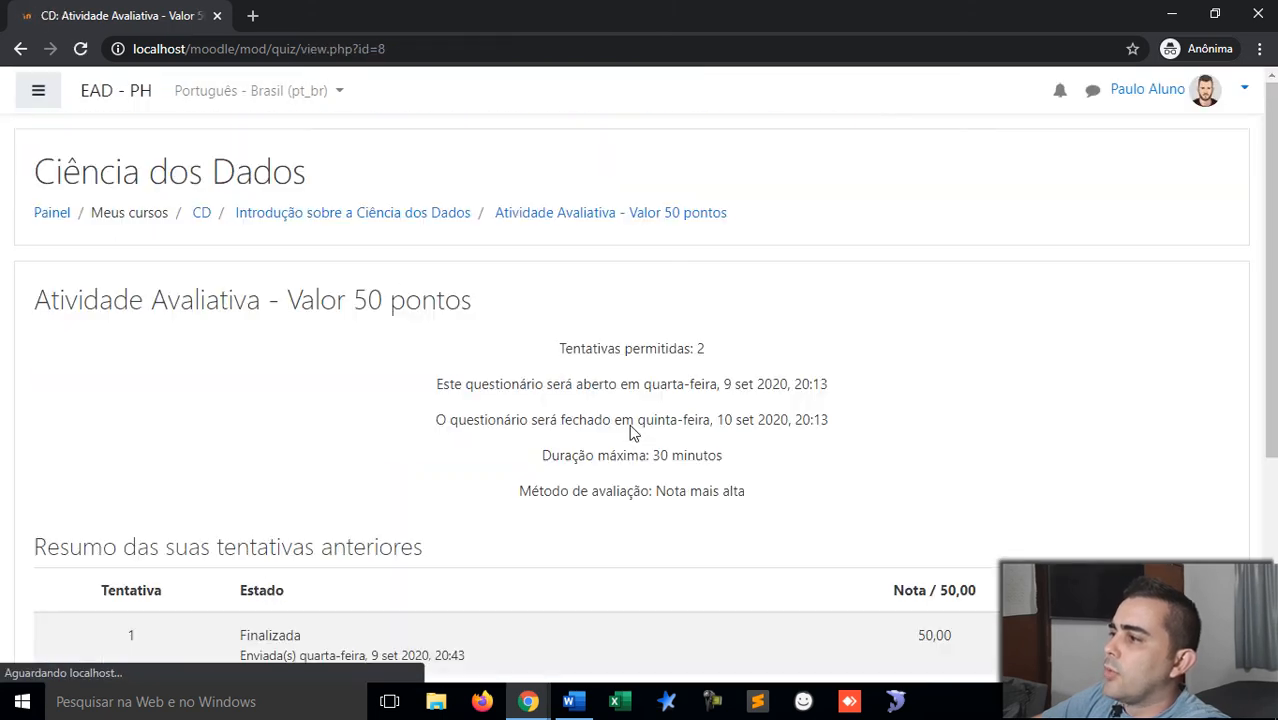
scroll(629, 433, "down", 3)
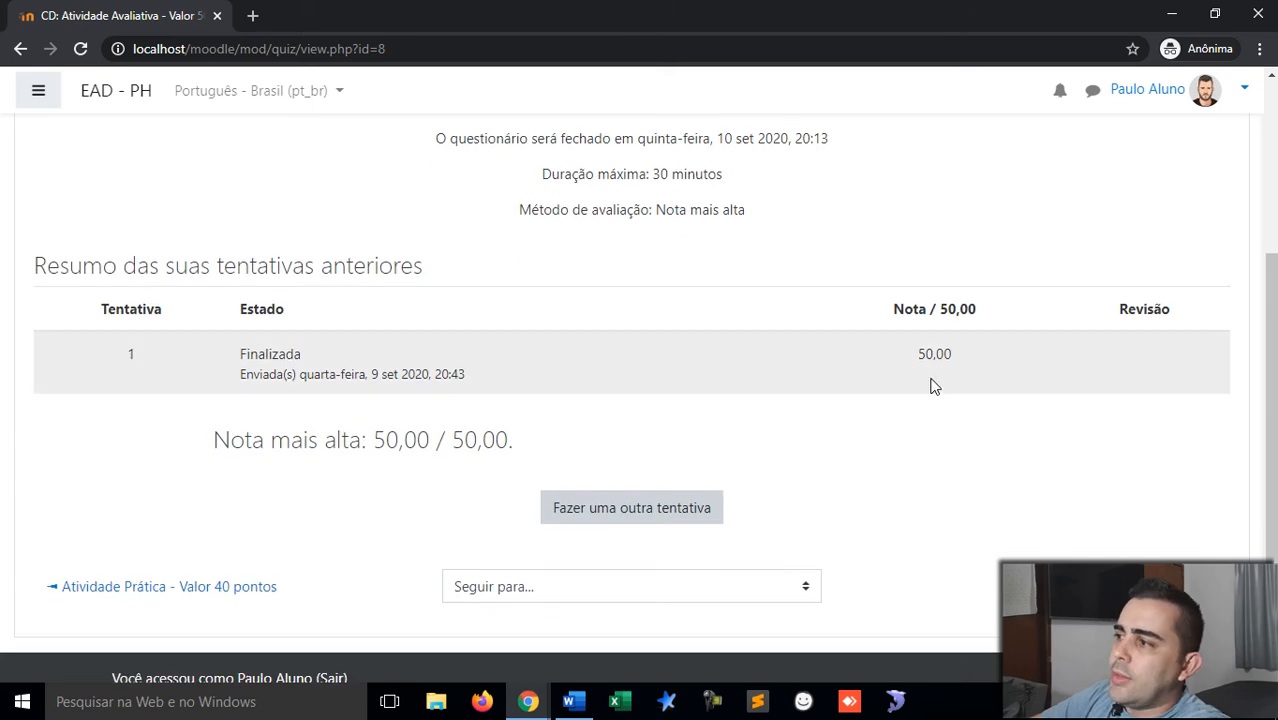
left_click_drag(948, 357, 919, 366)
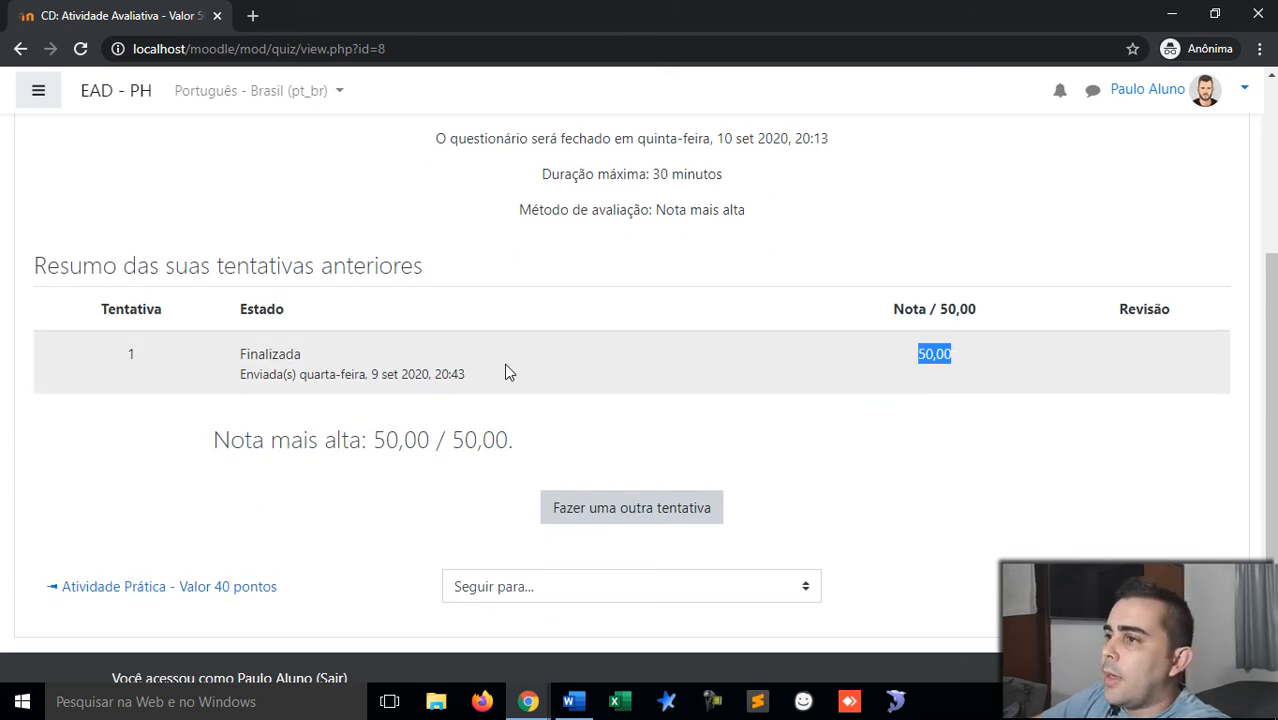
Step: Reload the teacher's quiz page and open the results report for Tentativas: 2
key("alt+Tab")
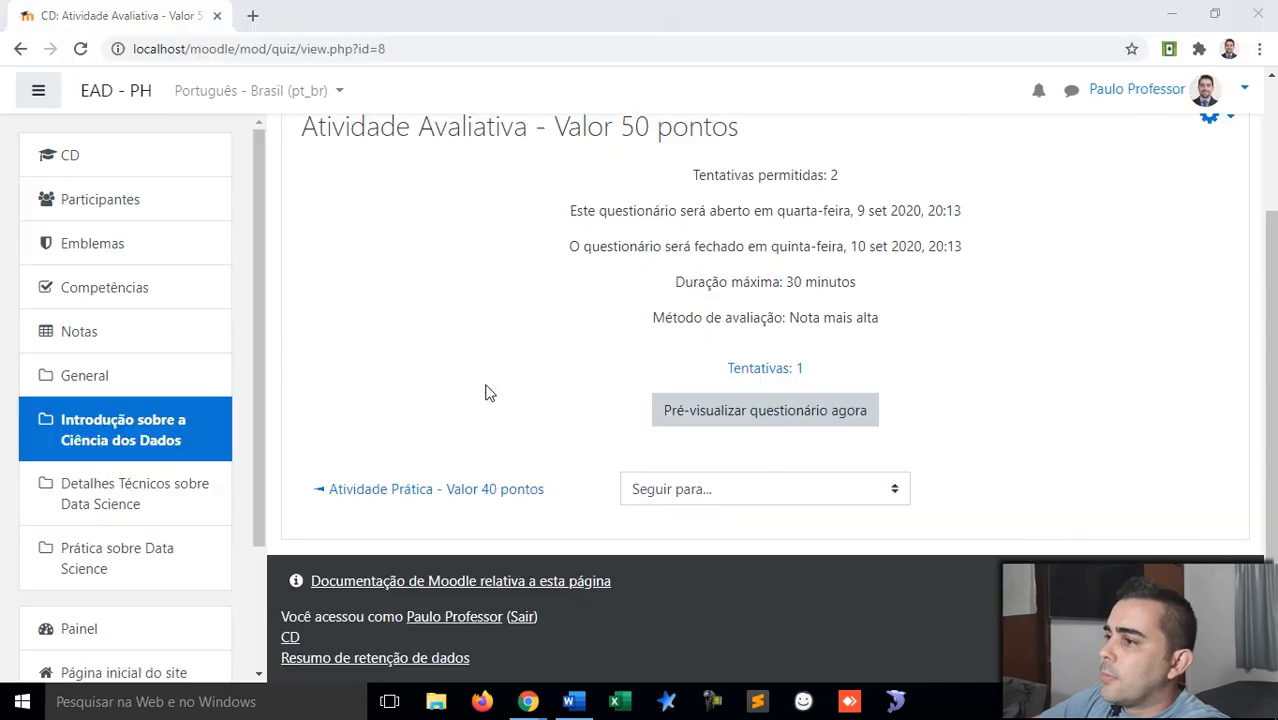
right_click(539, 366)
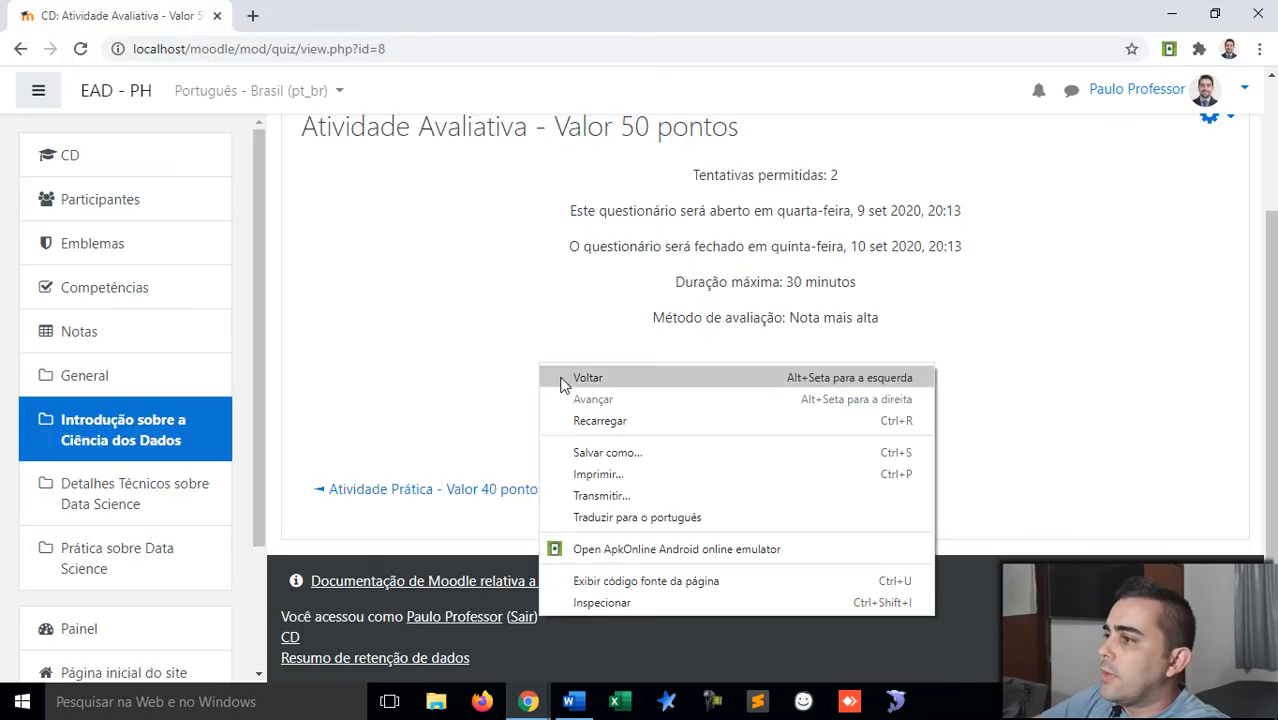
left_click(576, 417)
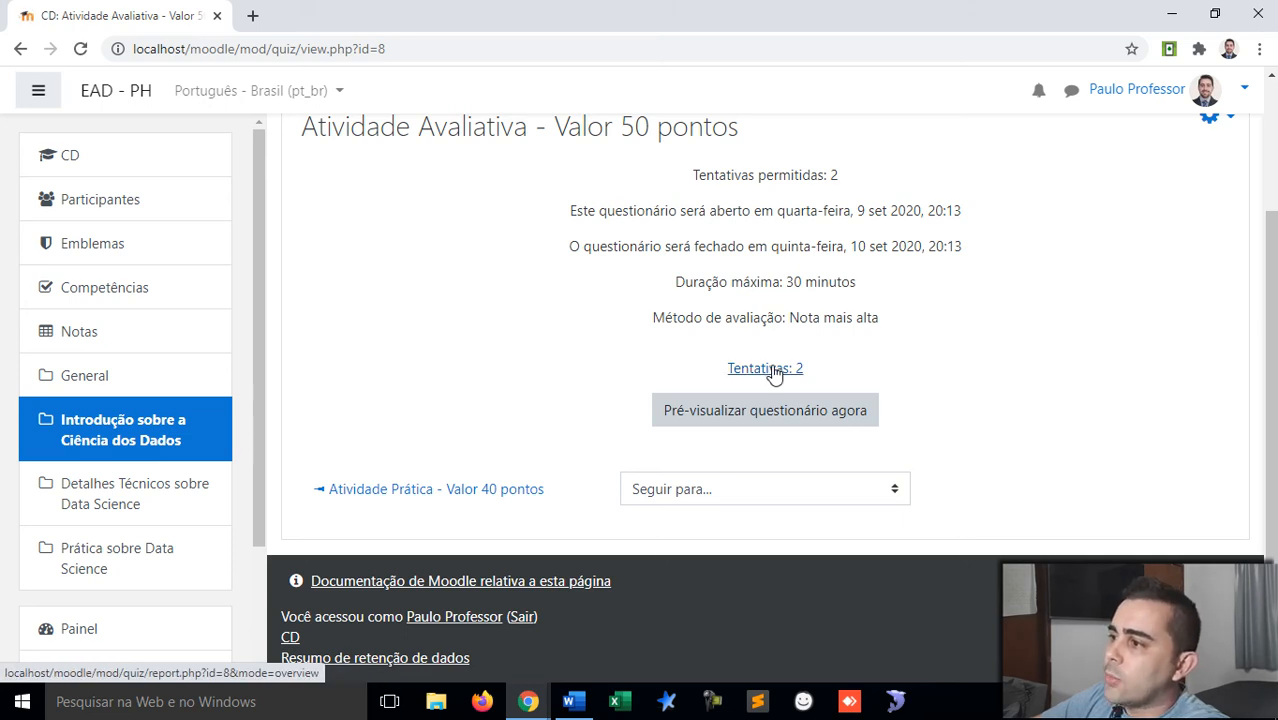
left_click(773, 374)
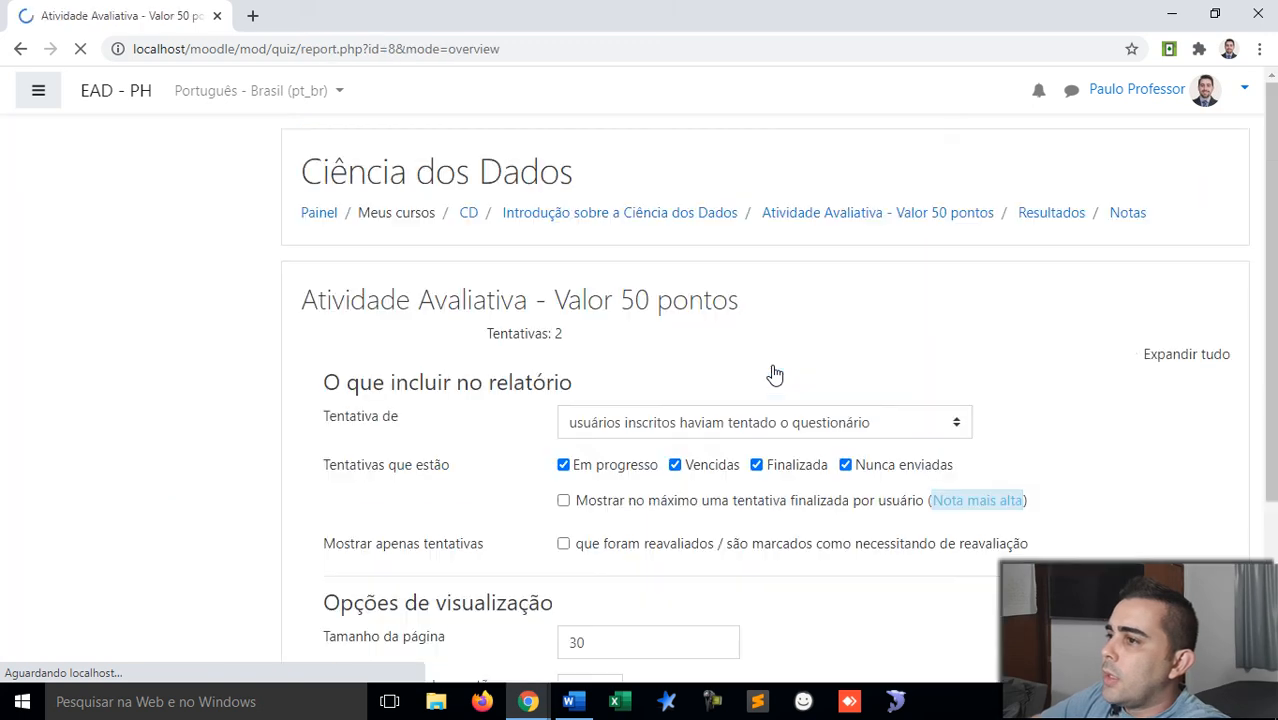
Step: Collapse the navigation drawer and scroll to the attempts table graded 35,00 and 50,00
left_click(38, 91)
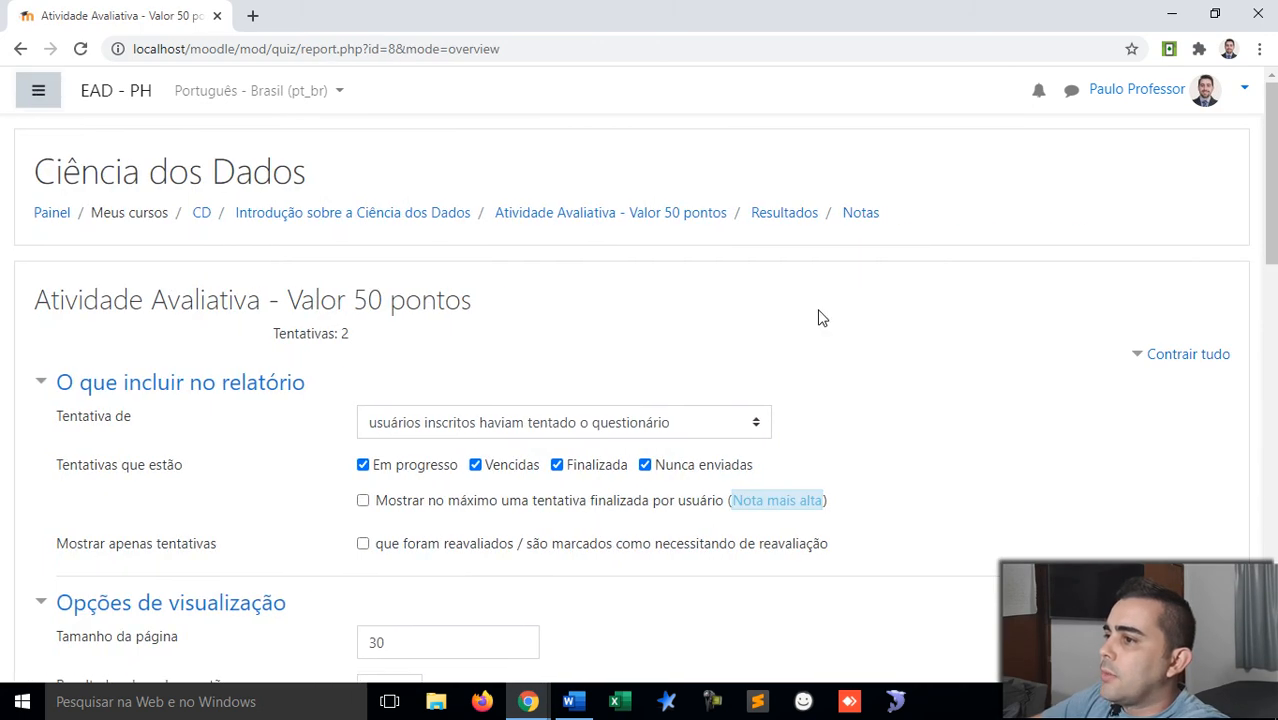
scroll(822, 317, "down", 7)
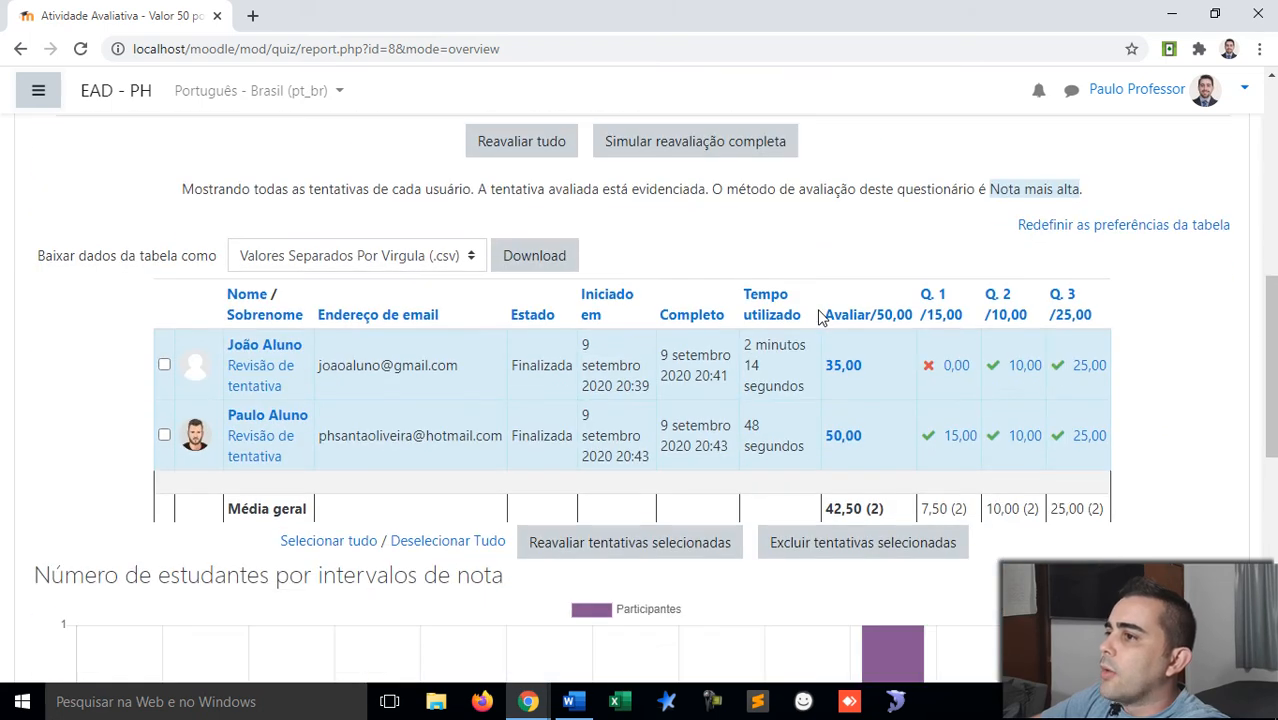
scroll(819, 316, "down", 1)
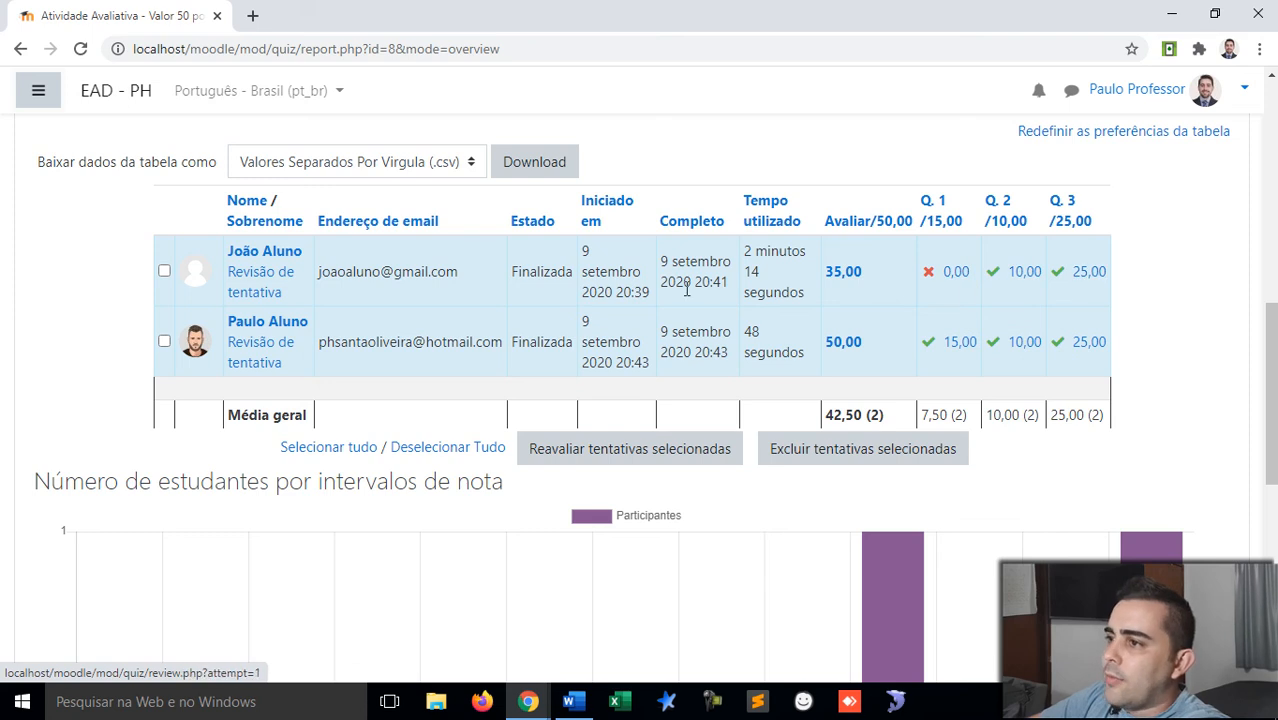
Step: Open the first student's attempt review and check its 35,00 / 50,00 (70%) score
left_click(262, 287)
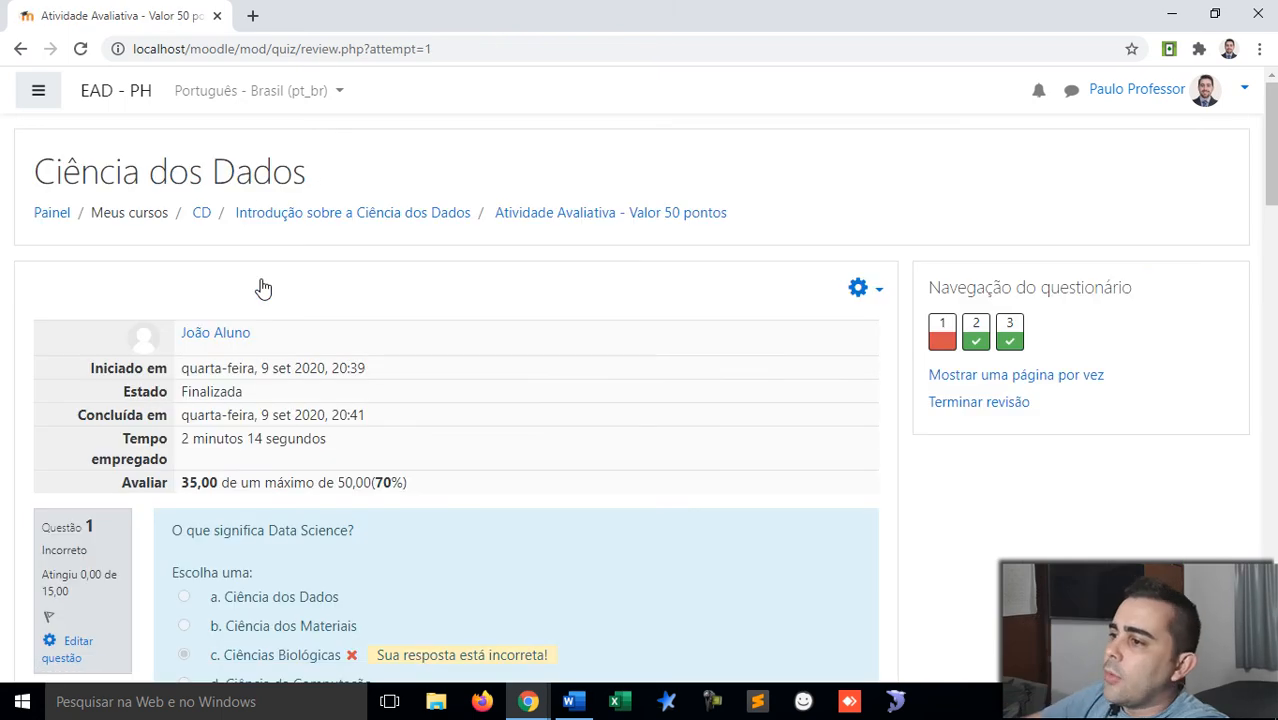
scroll(262, 287, "down", 1)
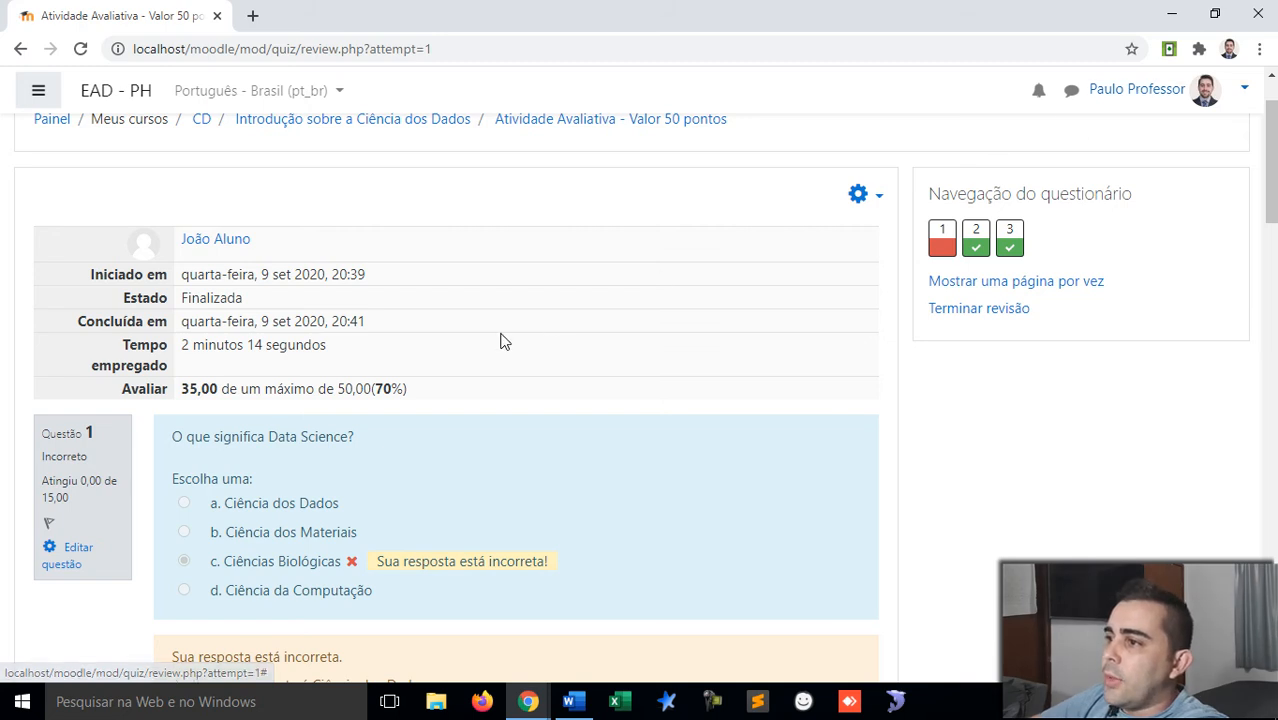
scroll(488, 342, "down", 1)
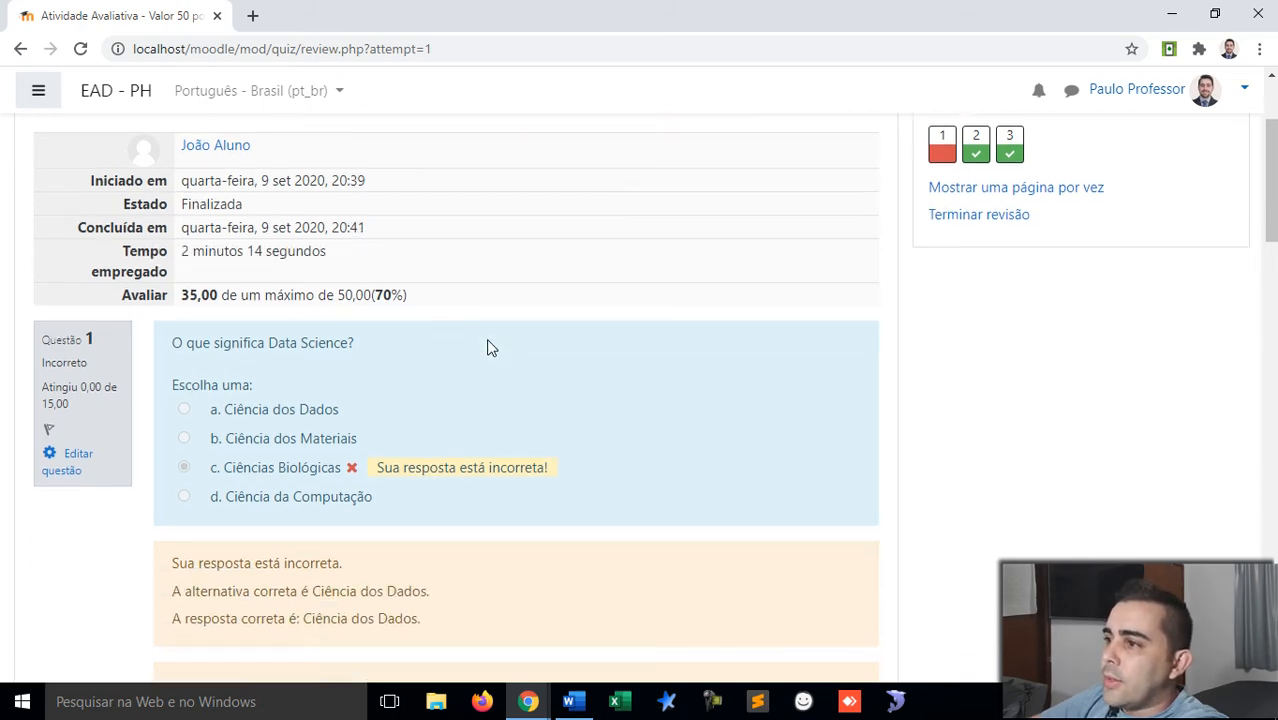
left_click_drag(377, 294, 407, 294)
left_click(407, 294)
left_click_drag(187, 294, 334, 294)
Step: Read question 1's incorrect-answer feedback and response history
scroll(334, 296, "down", 1)
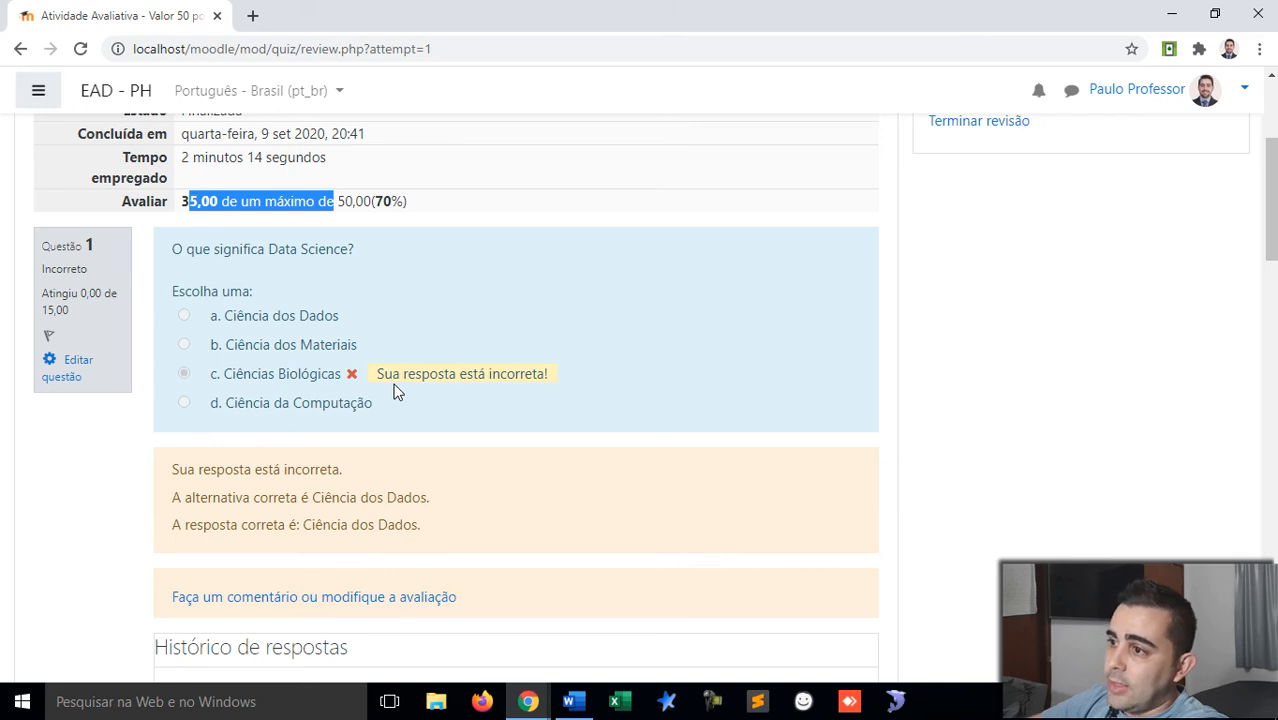
scroll(395, 390, "down", 1)
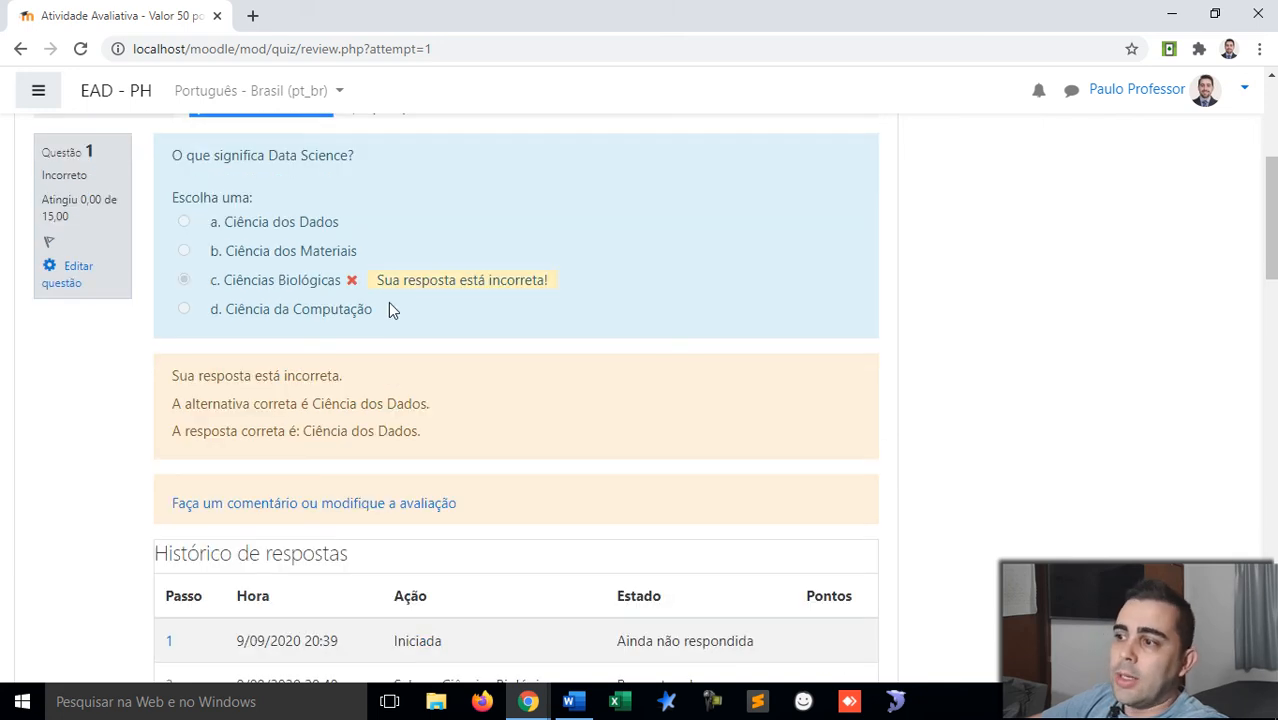
left_click_drag(377, 281, 557, 290)
left_click(573, 291)
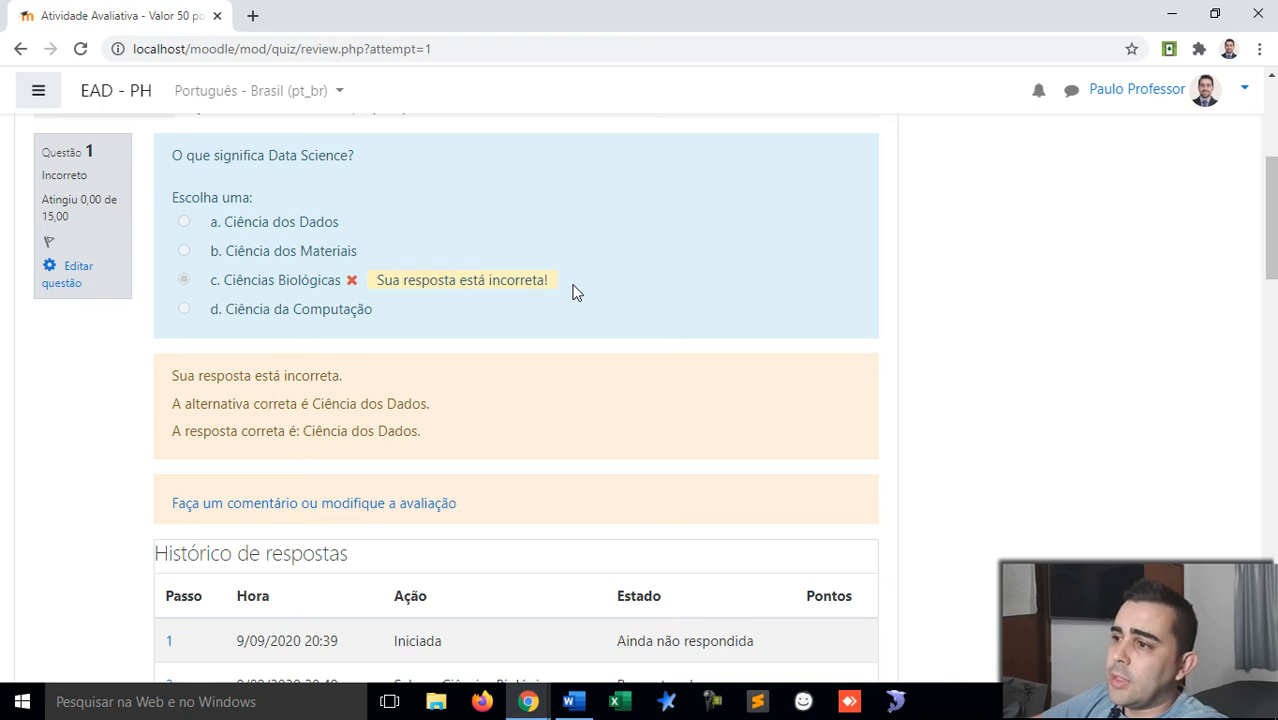
scroll(573, 291, "down", 1)
scroll(573, 291, "down", 1)
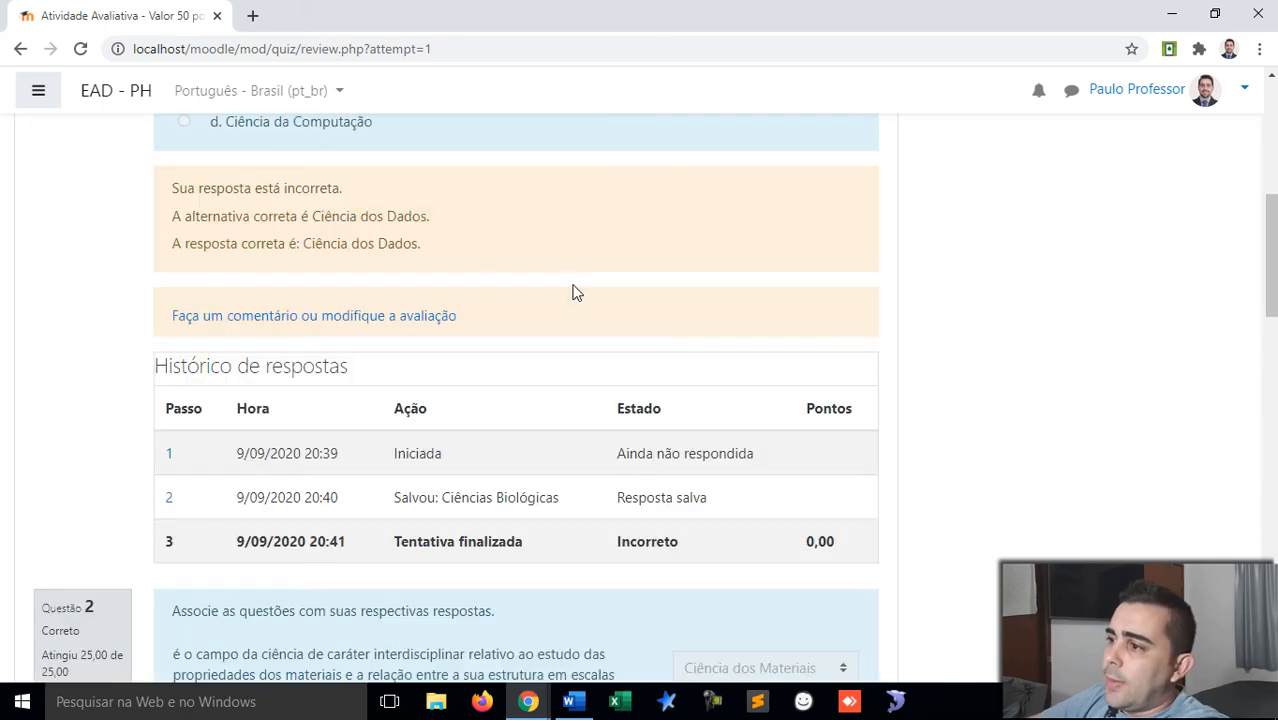
Step: Scroll to question 2's correct-answer explanation, worth 25,00 points
scroll(573, 291, "down", 3)
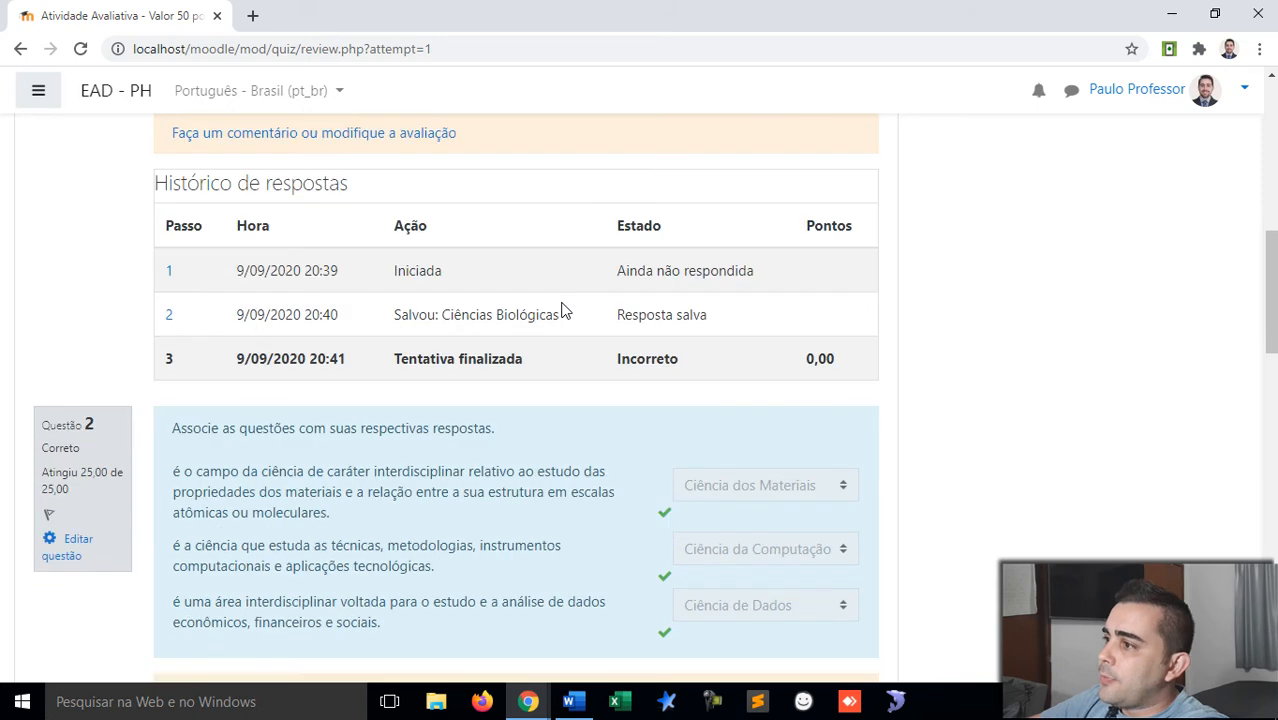
scroll(562, 310, "down", 2)
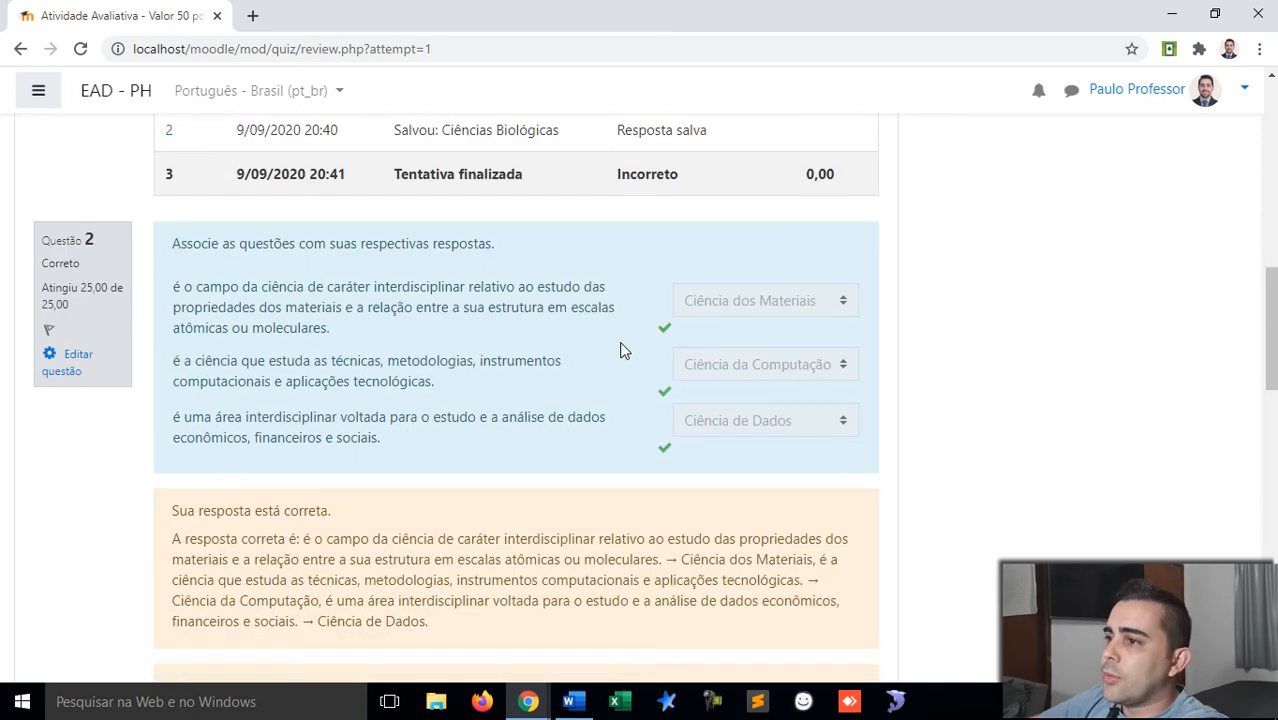
scroll(665, 332, "down", 1)
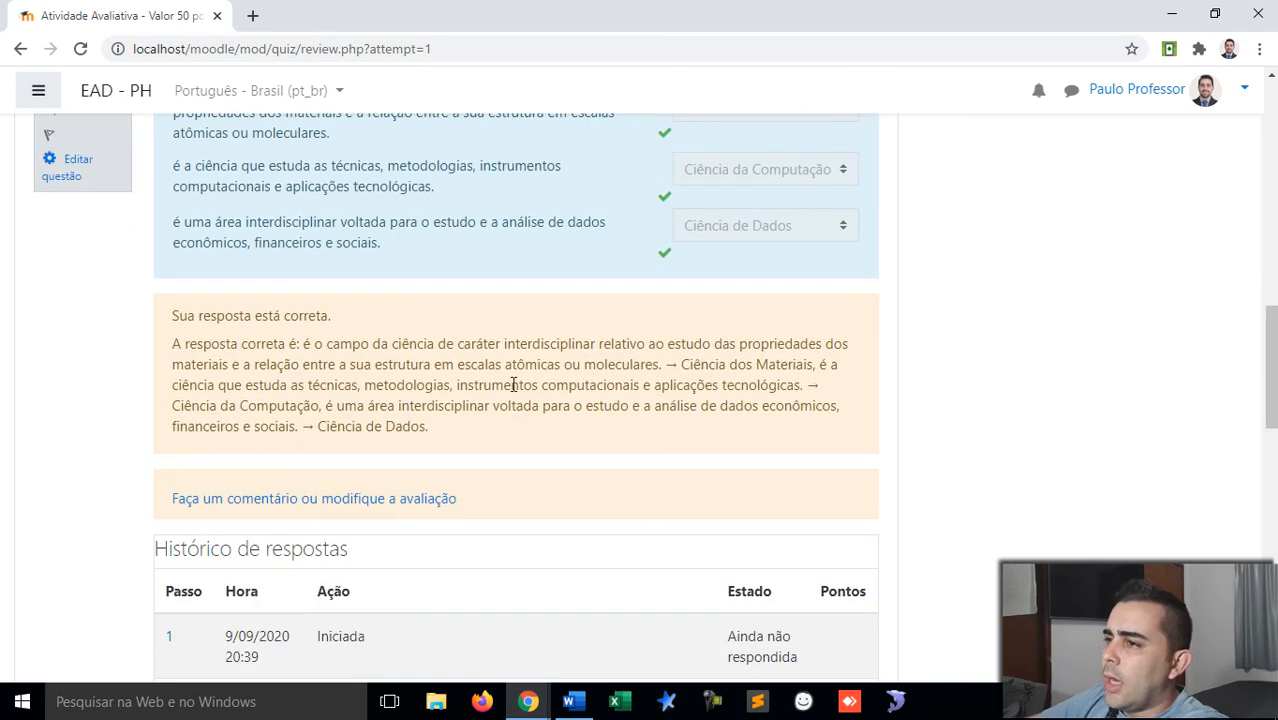
left_click_drag(174, 346, 328, 366)
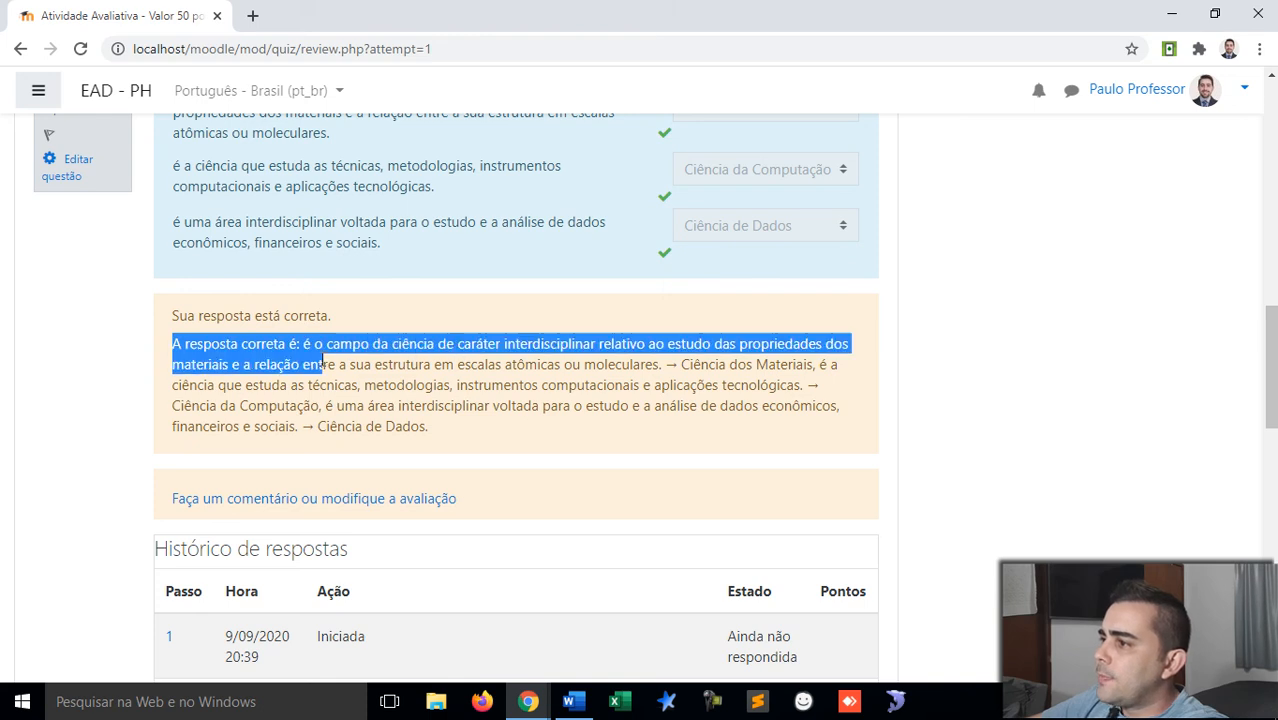
left_click(320, 360)
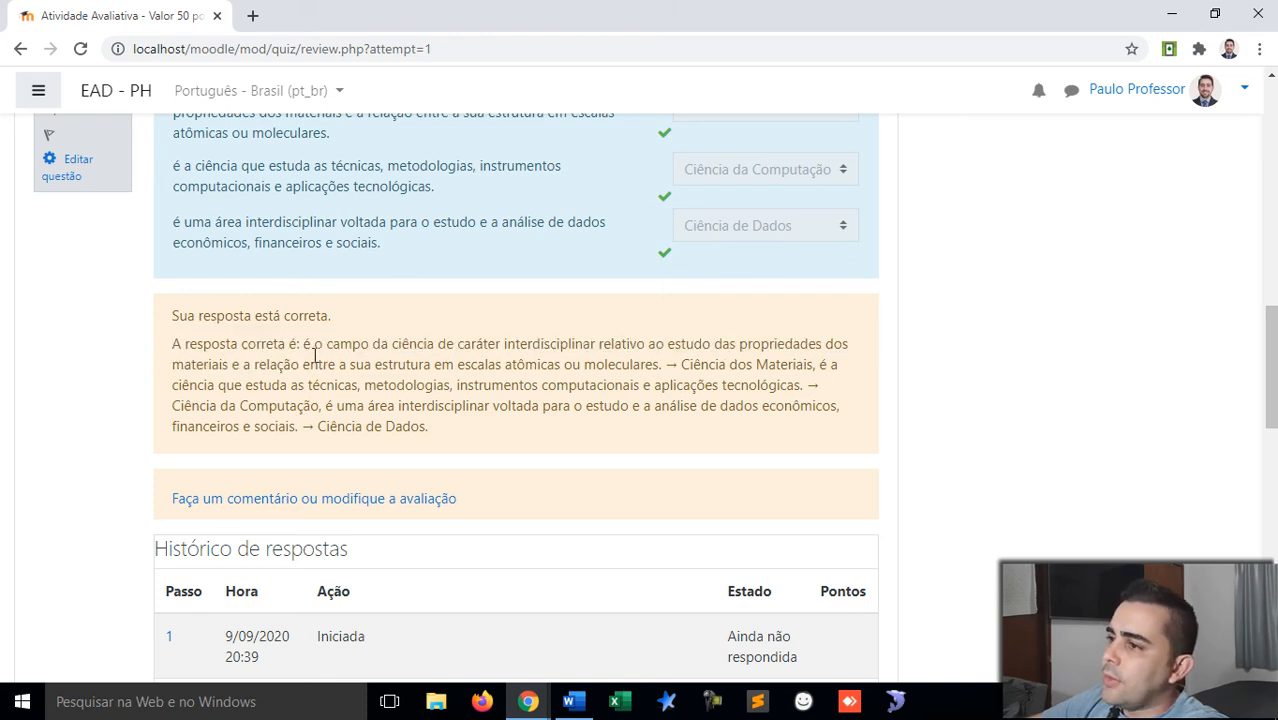
Step: Continue to the end of question 3's response history, marked Correto with 10,00
scroll(245, 345, "down", 3)
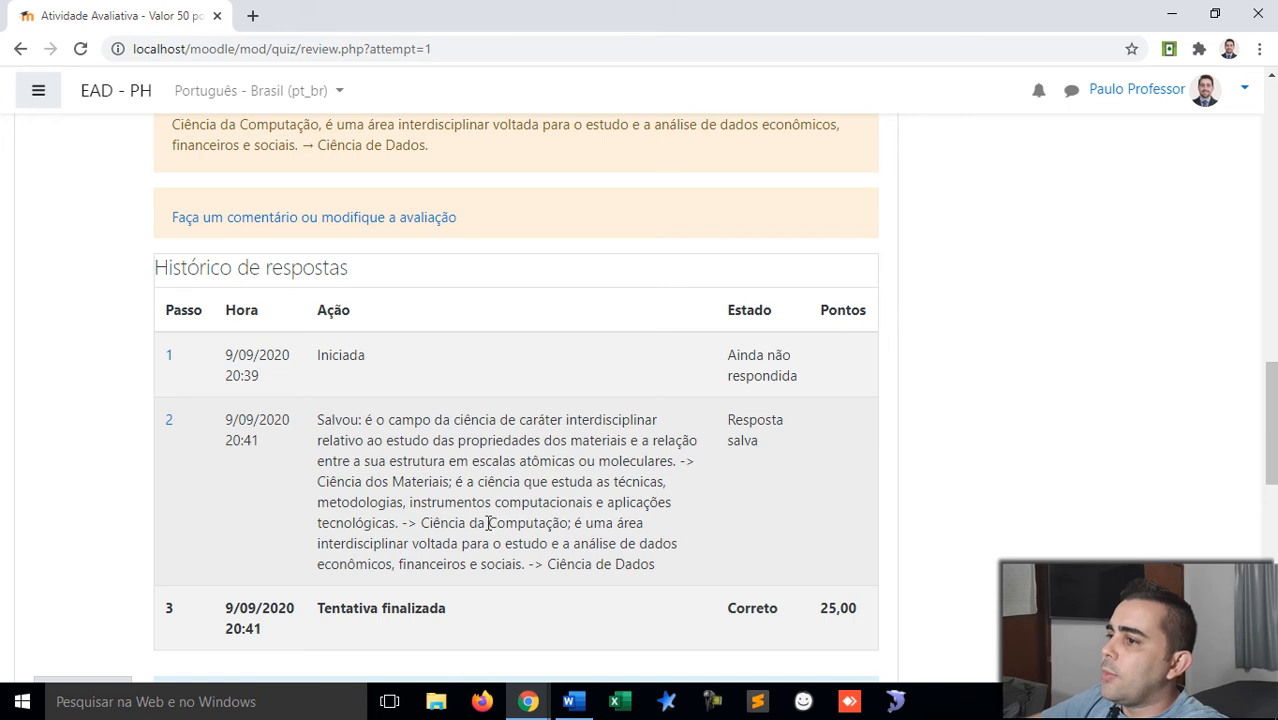
left_click_drag(326, 427, 525, 482)
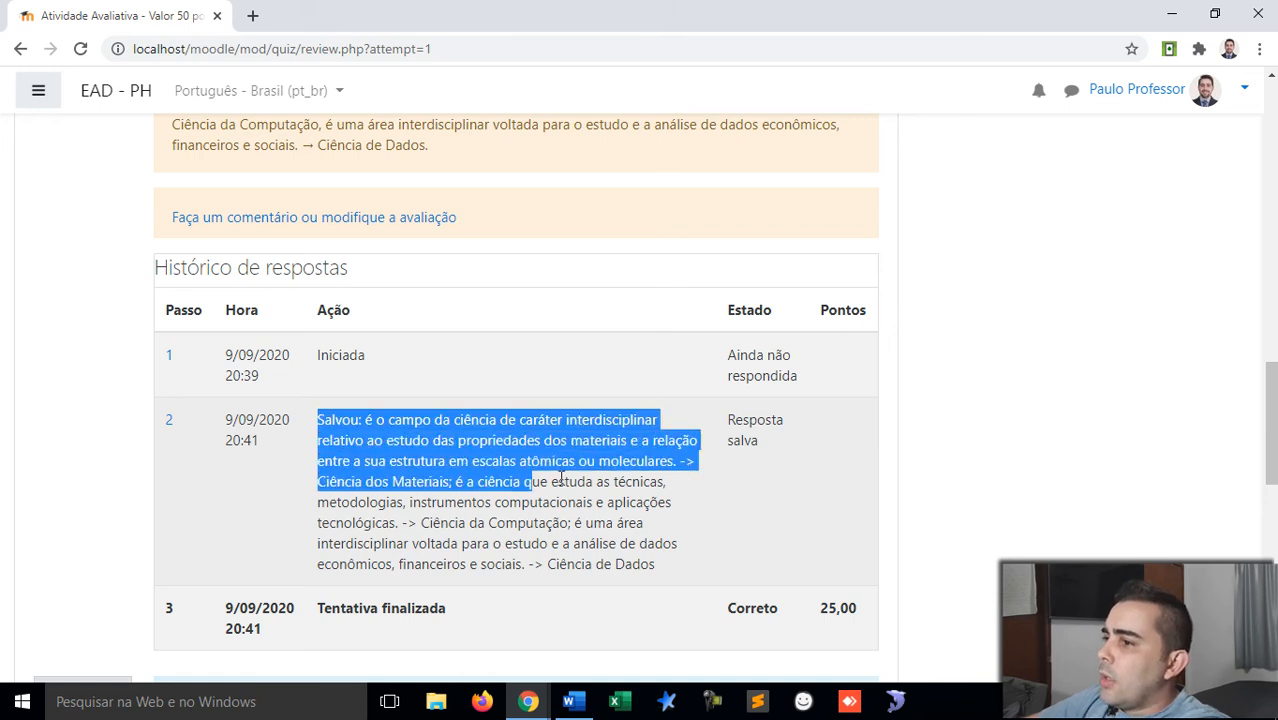
left_click(527, 482)
scroll(545, 480, "down", 3)
scroll(560, 482, "down", 1)
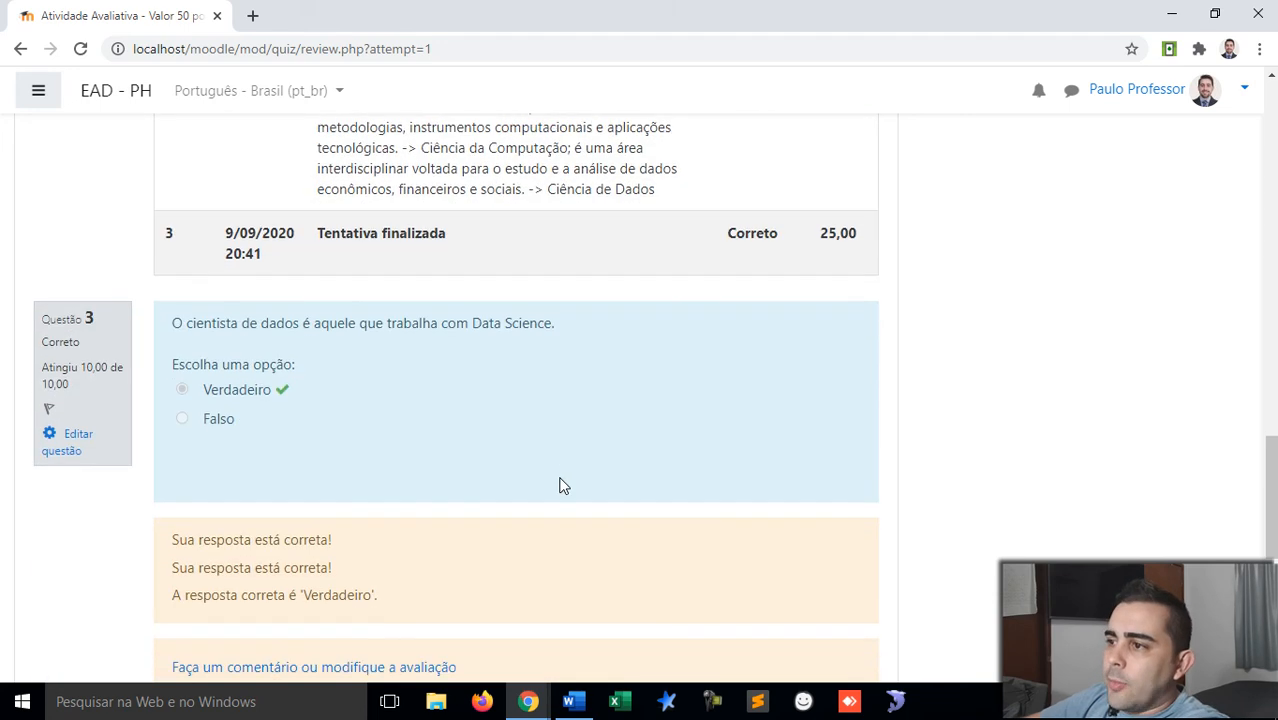
scroll(560, 485, "down", 5)
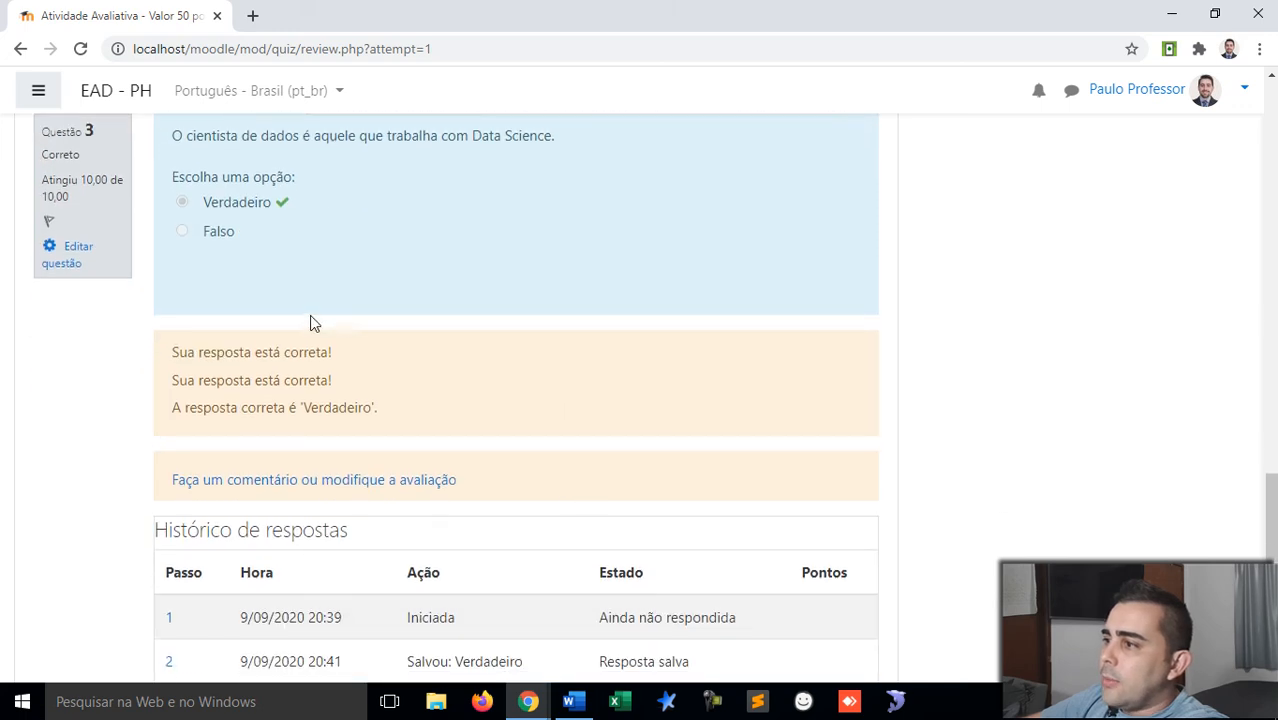
scroll(350, 435, "down", 1)
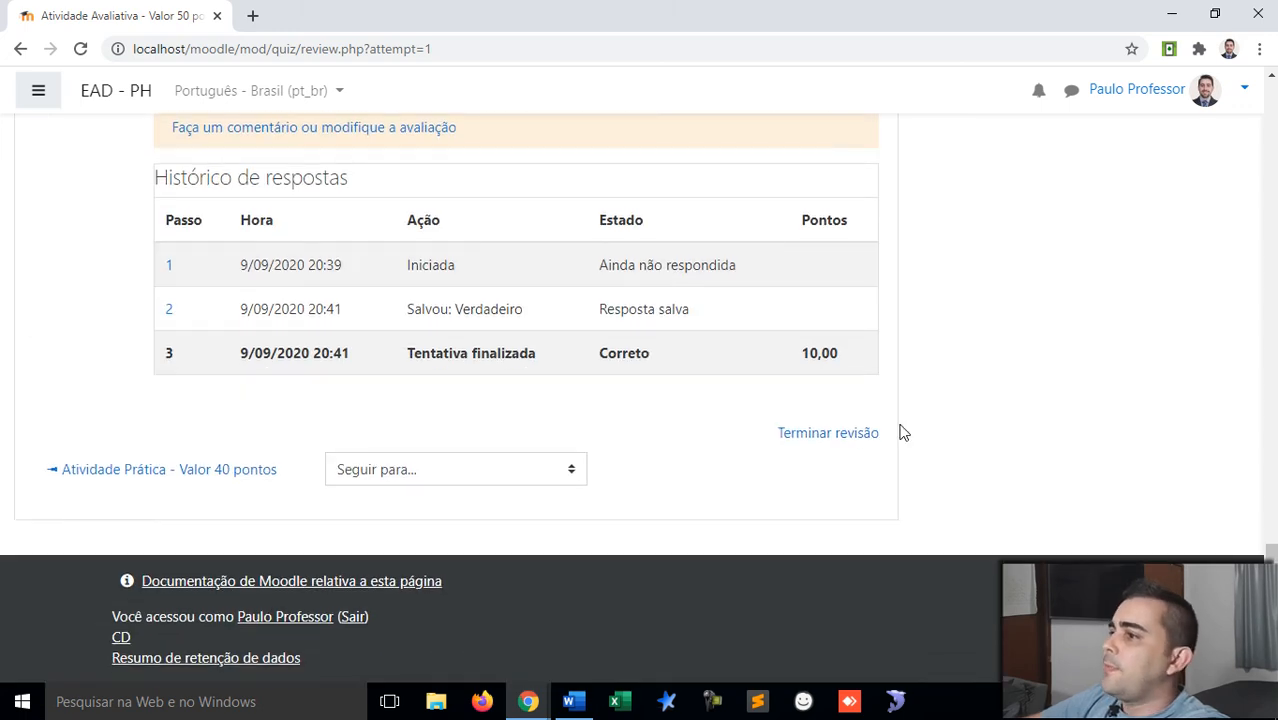
Step: Finish the review, then log the student out of the private Chrome window
left_click(843, 440)
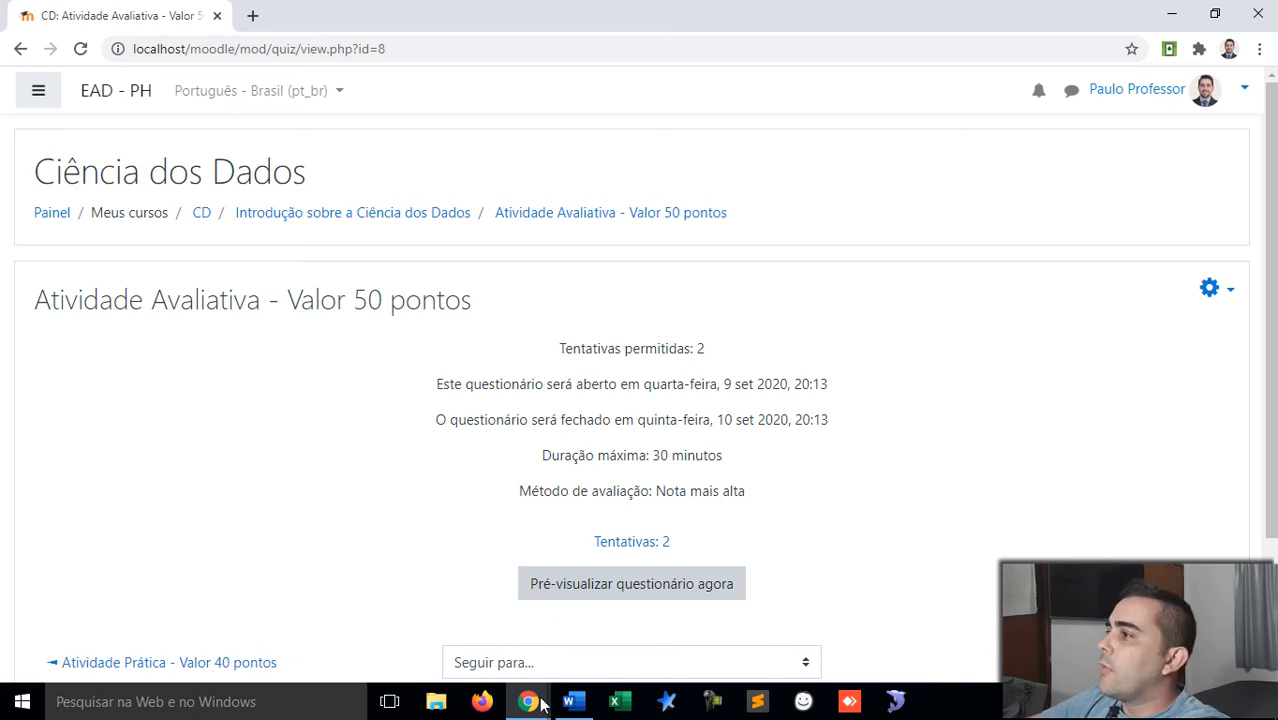
mouse_move(528, 701)
left_click(605, 625)
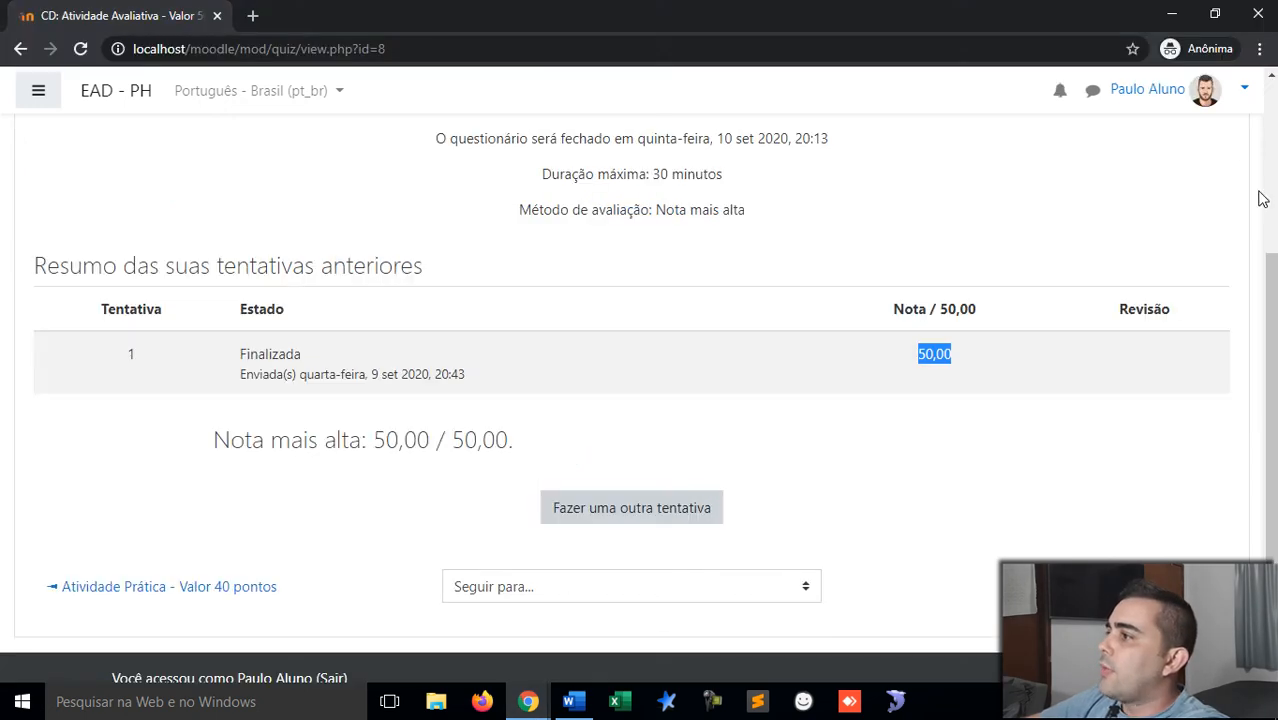
left_click(1244, 89)
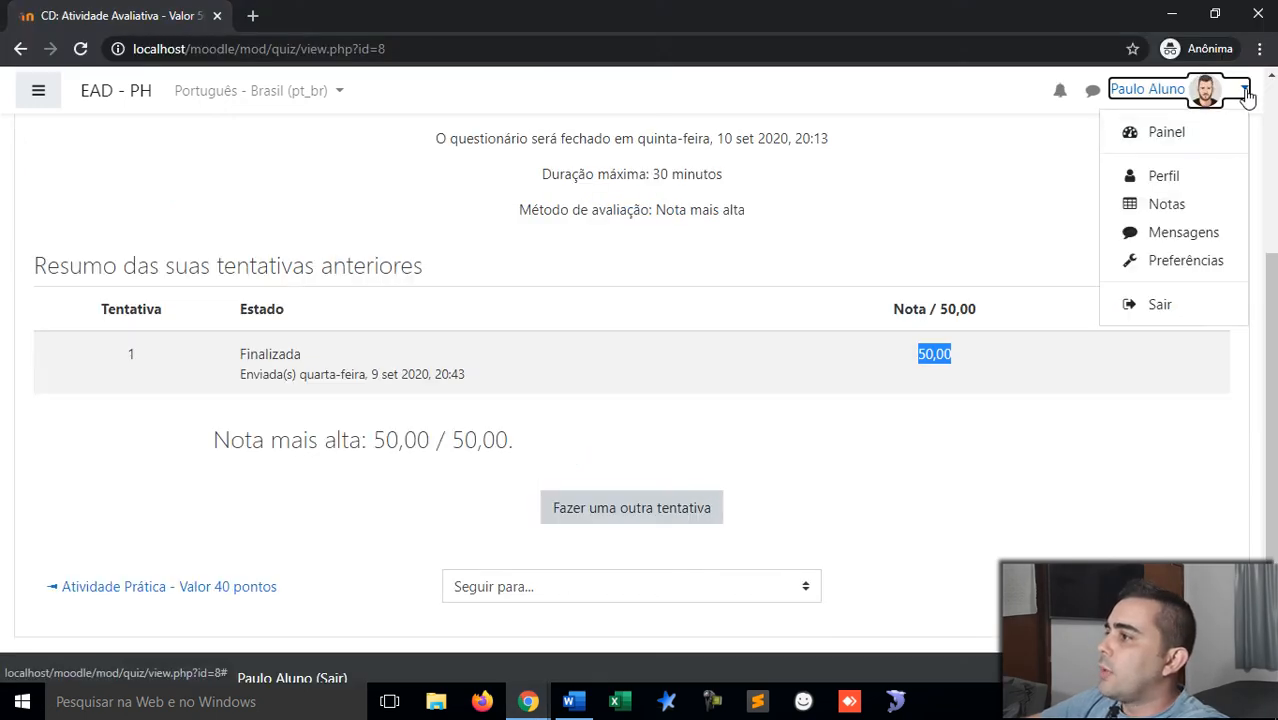
left_click(1157, 305)
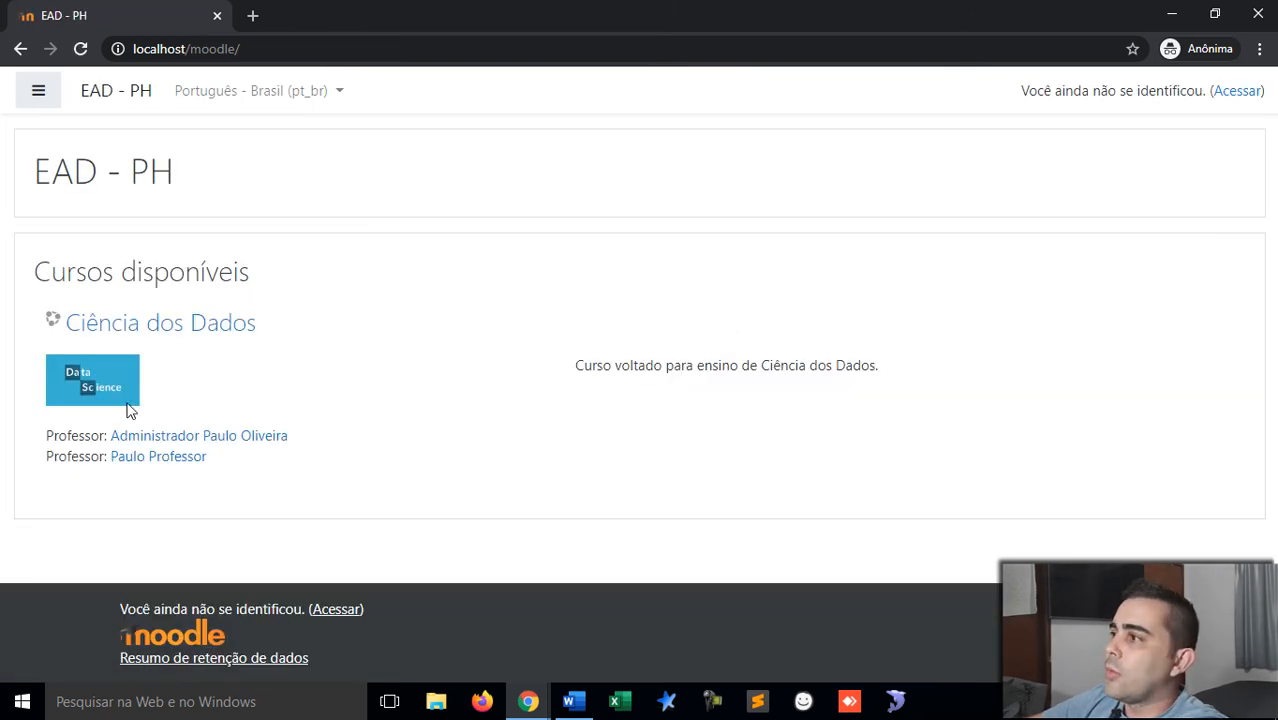
Step: Sign in as the first student with their username and password
left_click(1241, 92)
left_click(563, 239)
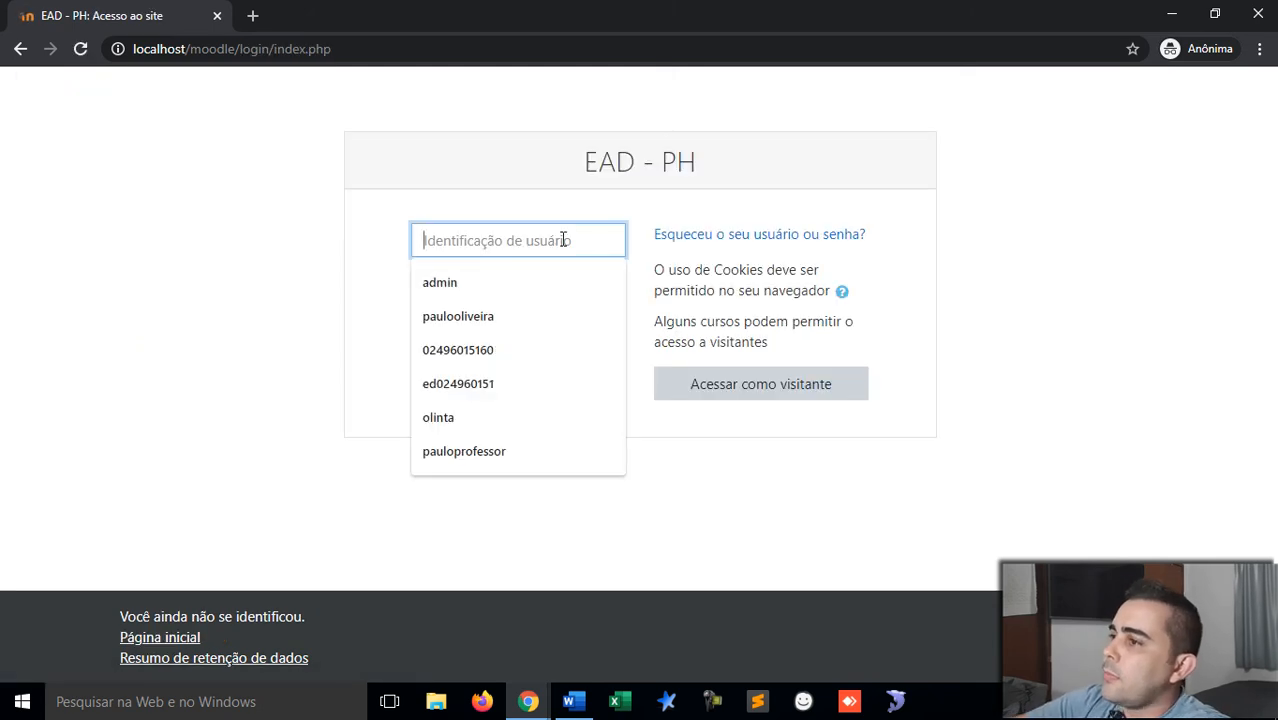
type("joaoaluno")
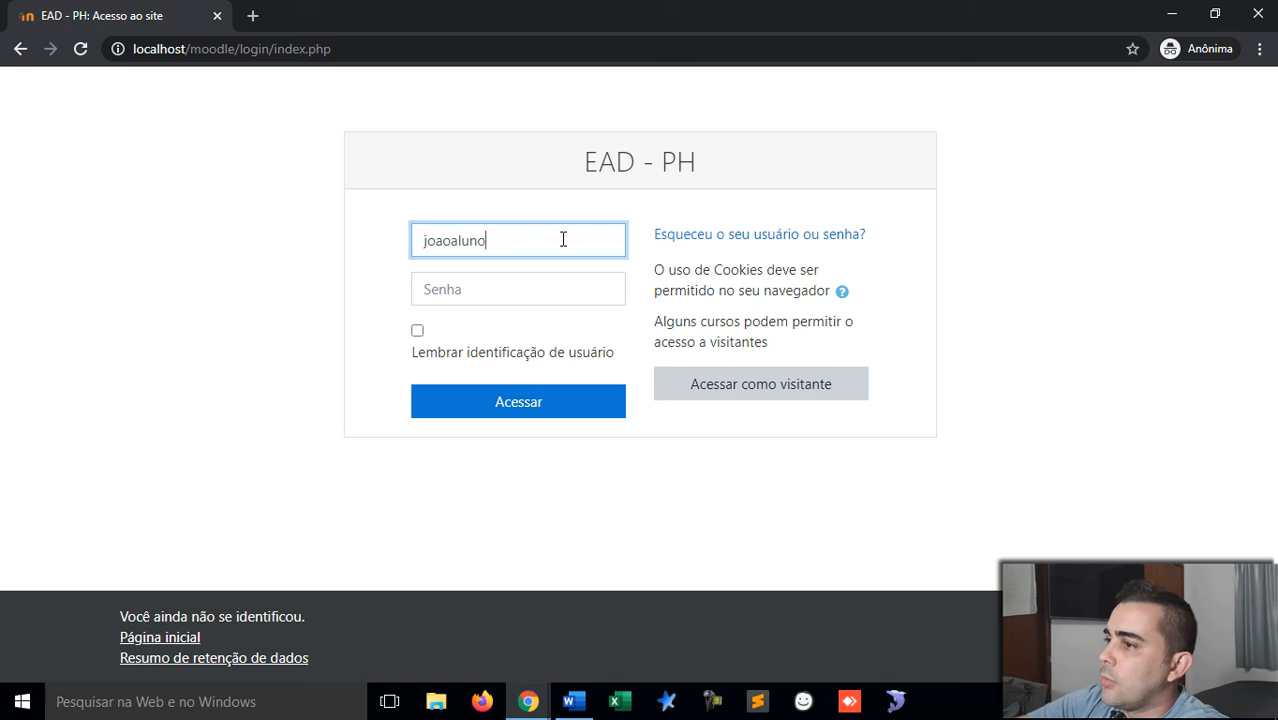
key("Tab")
type("12345678")
key("Return")
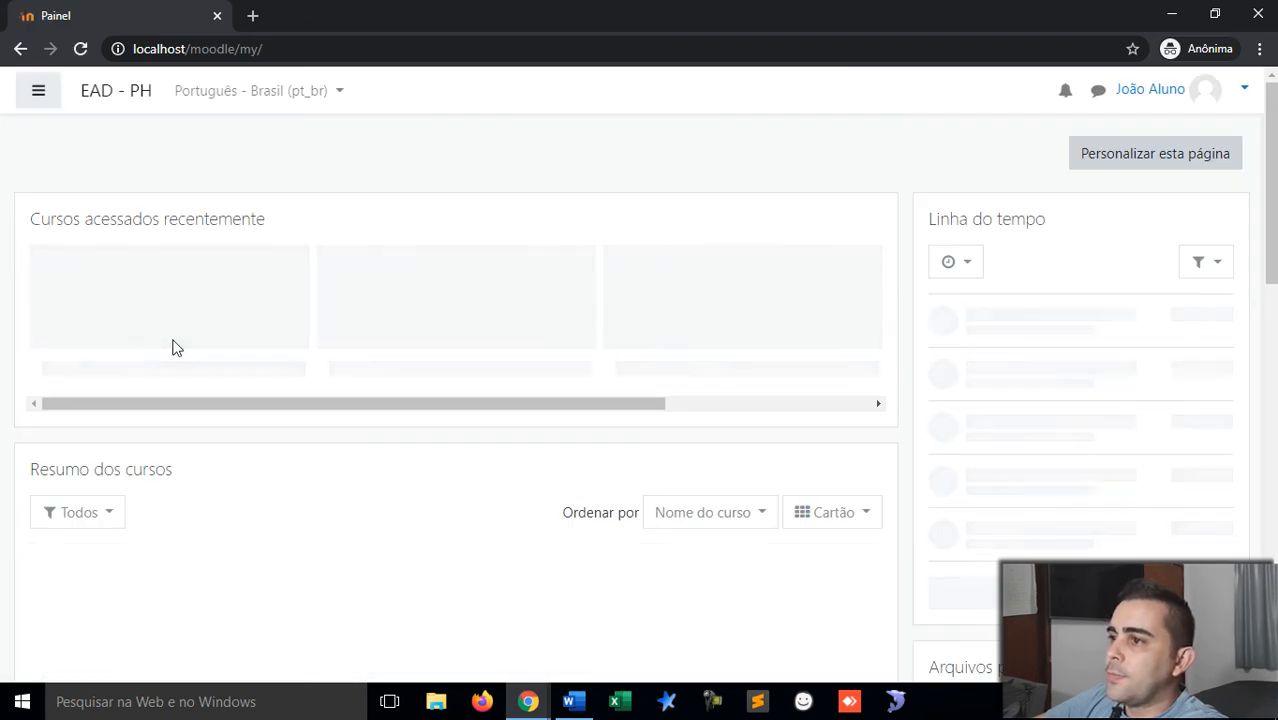
Step: Open the Atividade Avaliativa - Valor 50 pontos quiz in the Ciência dos Dados course
left_click(172, 322)
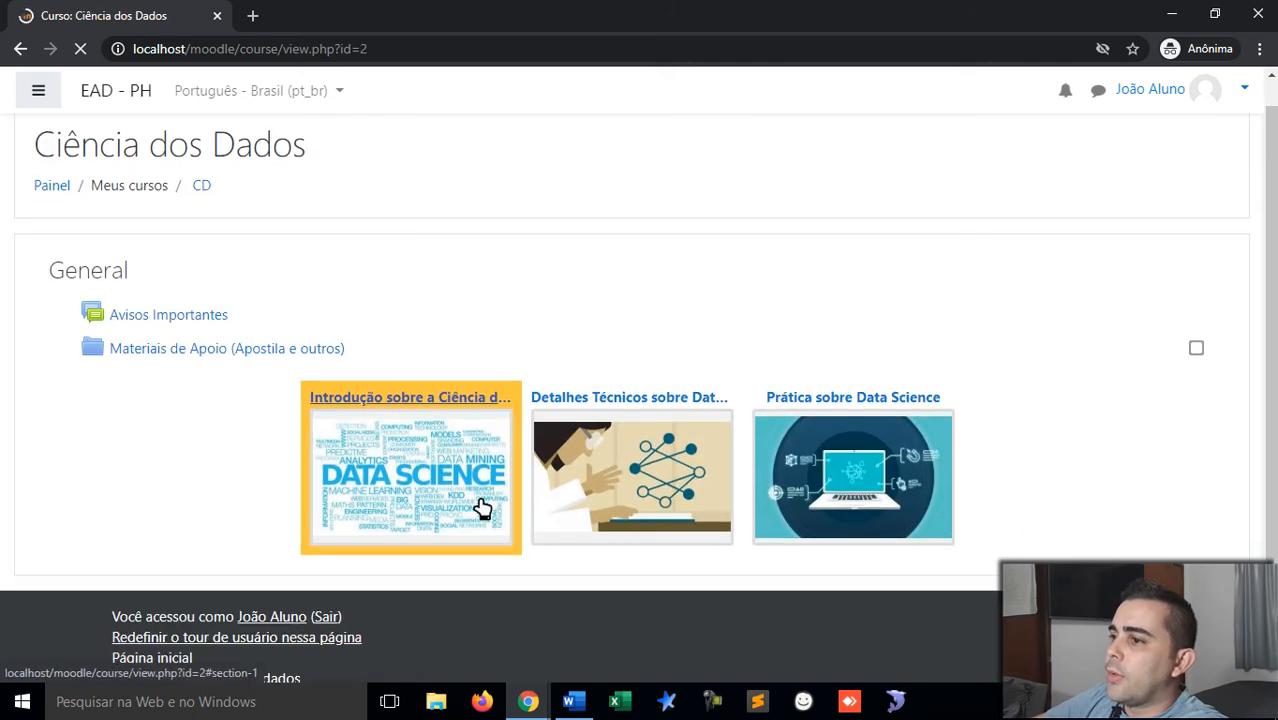
left_click(481, 508)
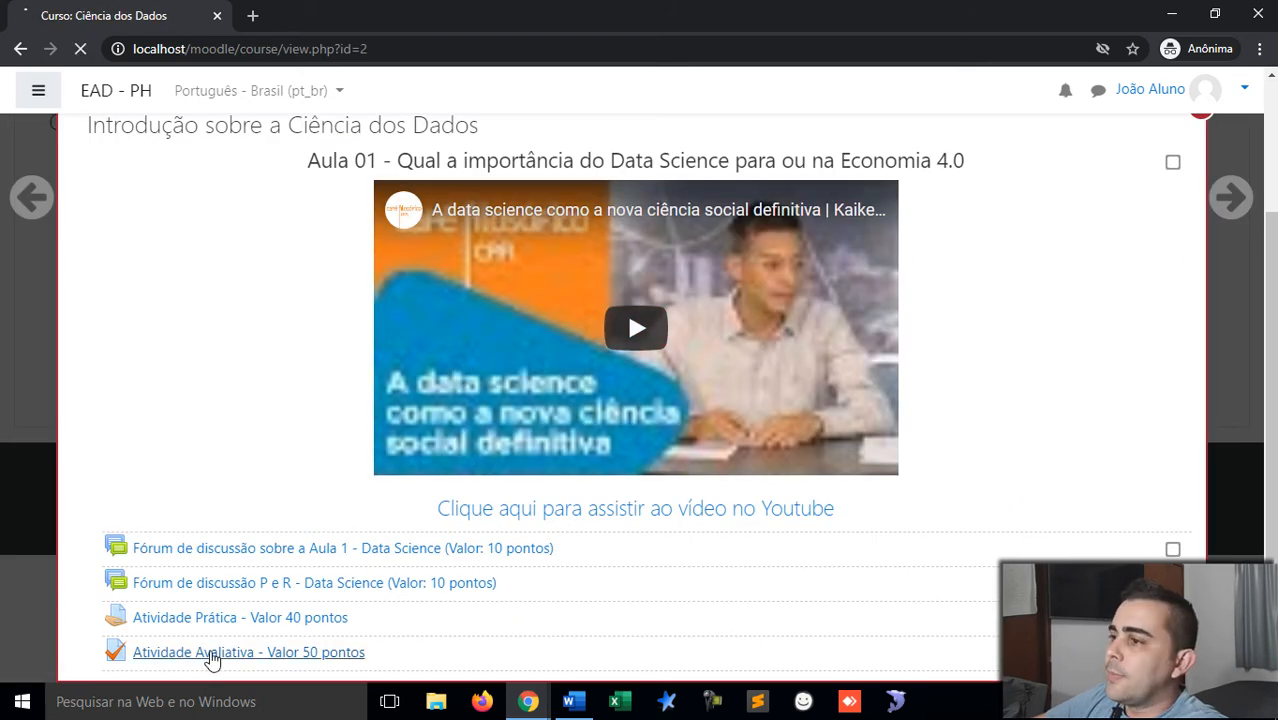
left_click(212, 655)
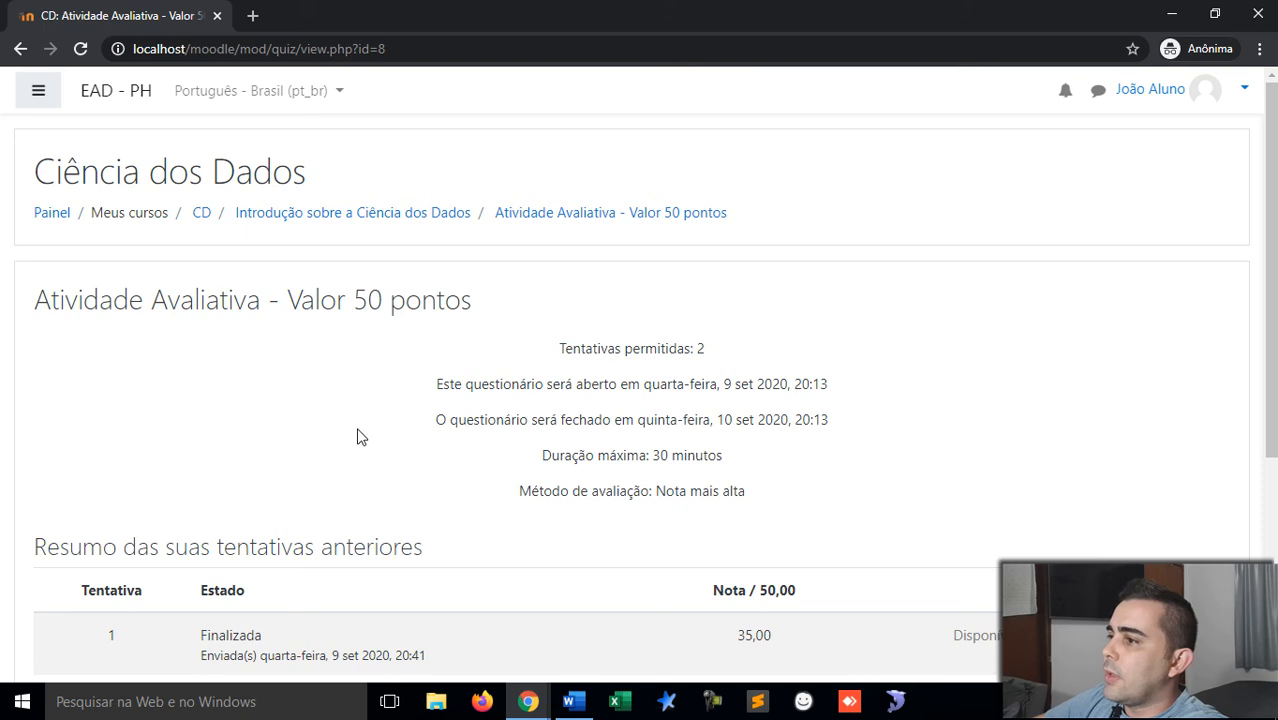
Step: Begin the first student's second timed attempt via Fazer uma outra tentativa
scroll(685, 377, "down", 2)
scroll(779, 378, "down", 2)
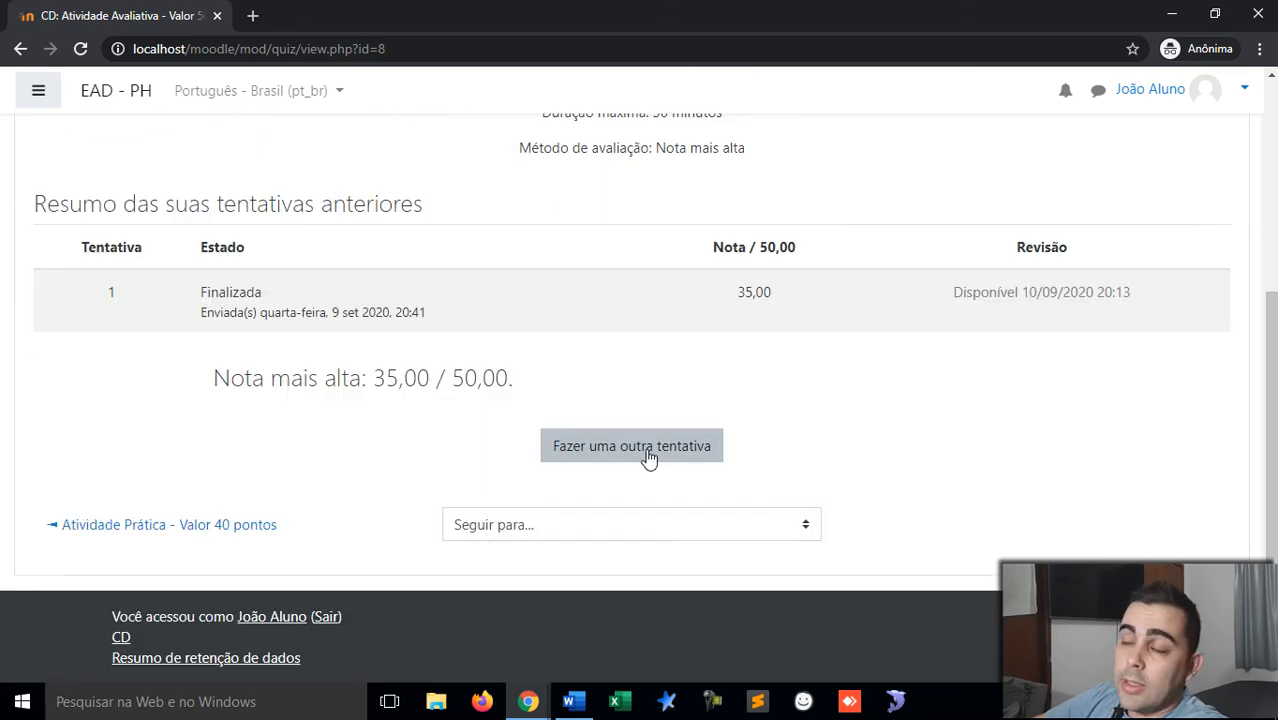
left_click(647, 455)
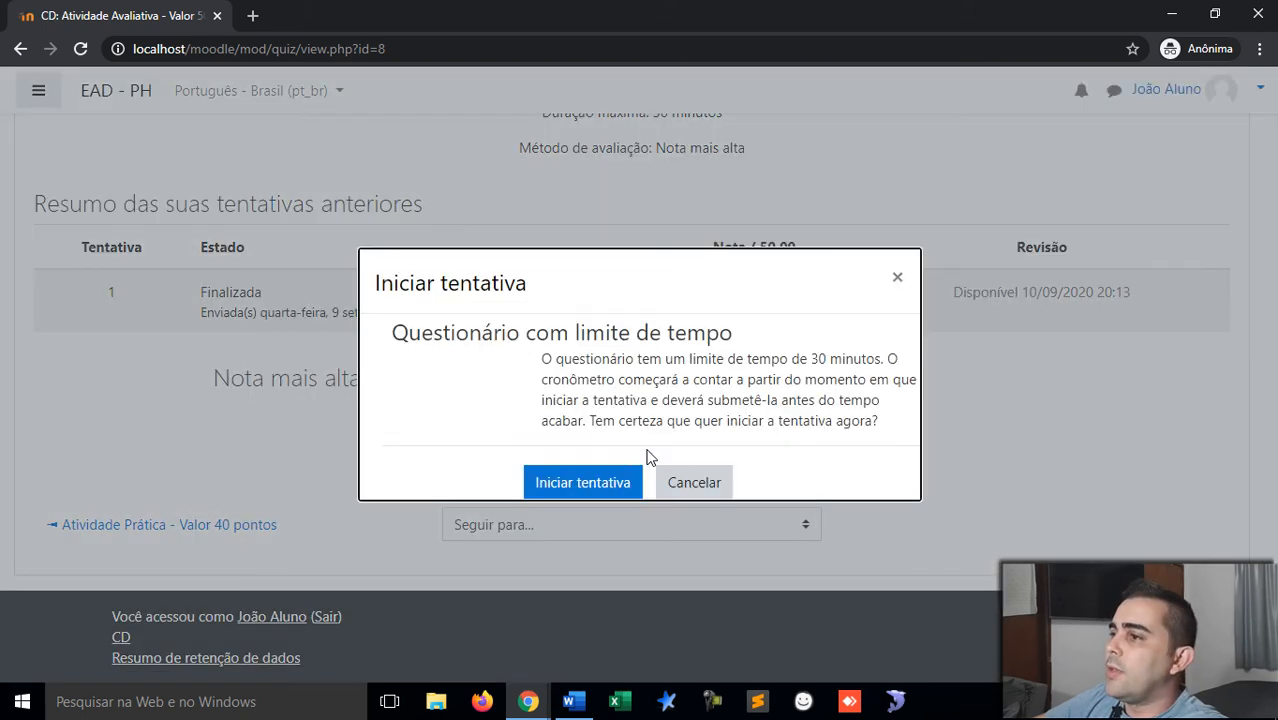
left_click(612, 484)
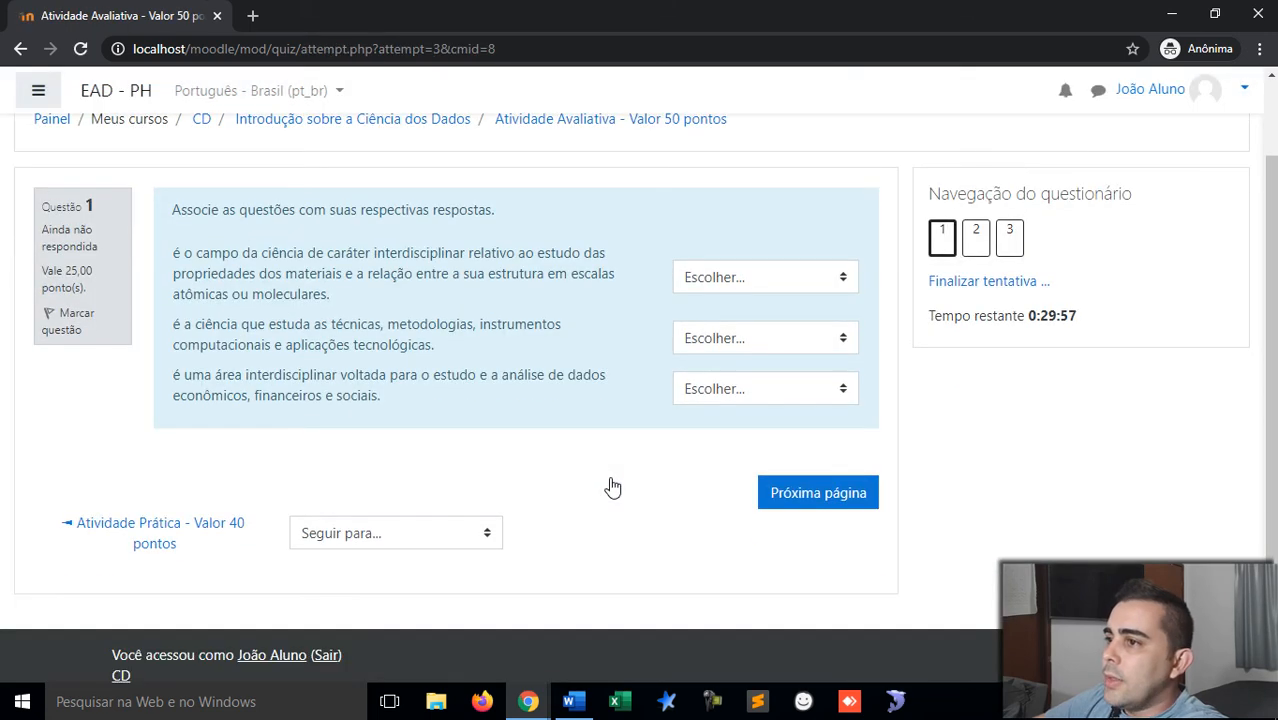
Step: Match the three statements to Ciência dos Materiais, Ciência da Computação and Ciência de Dados
left_click(757, 281)
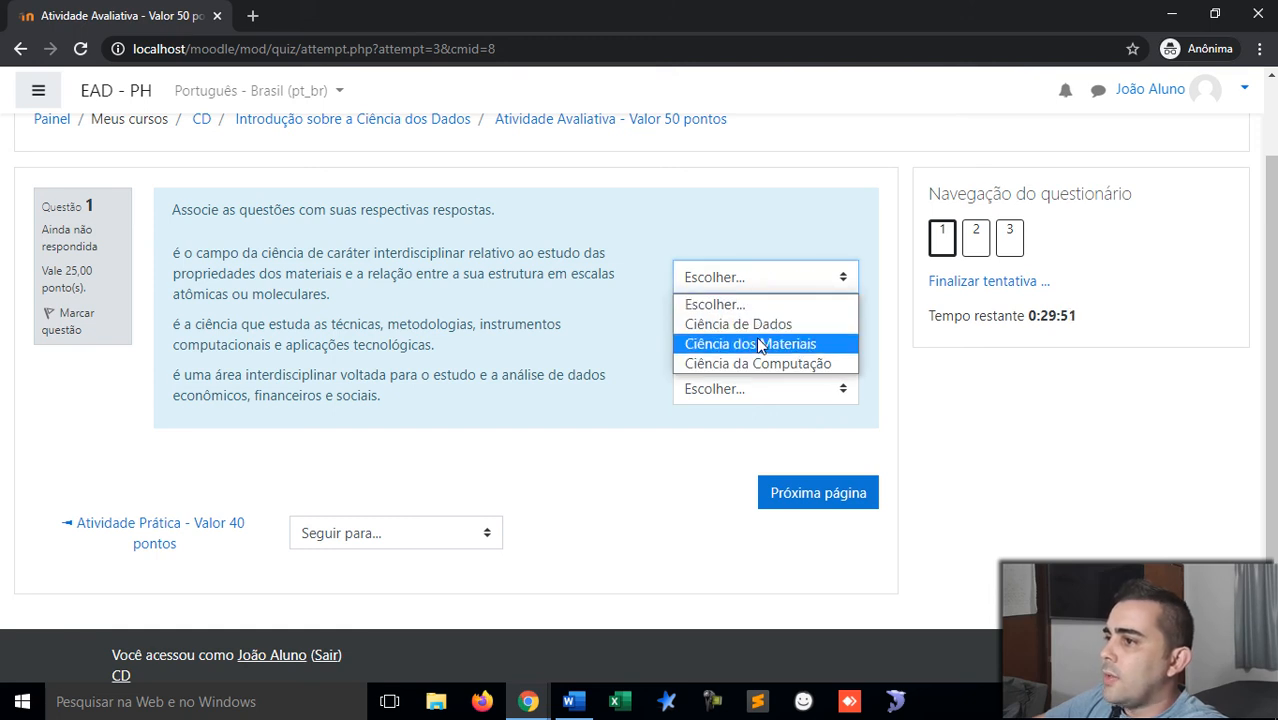
left_click(760, 345)
left_click(744, 339)
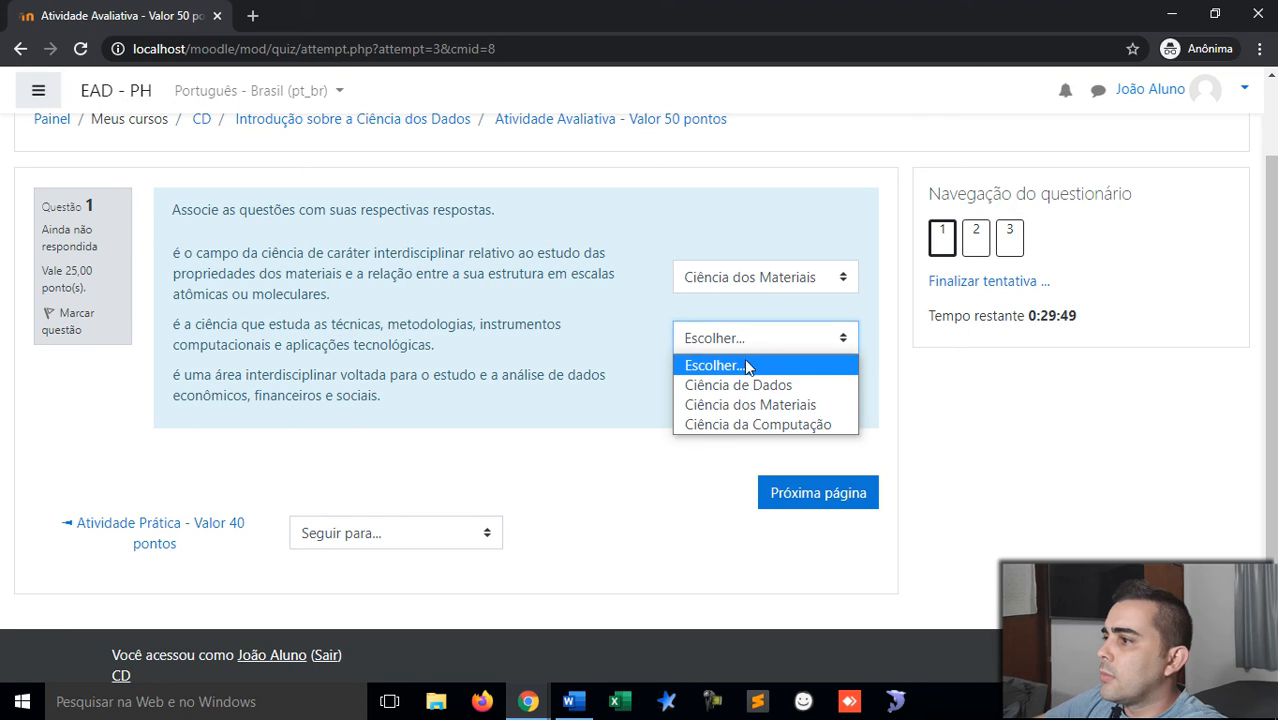
left_click(773, 417)
left_click(758, 391)
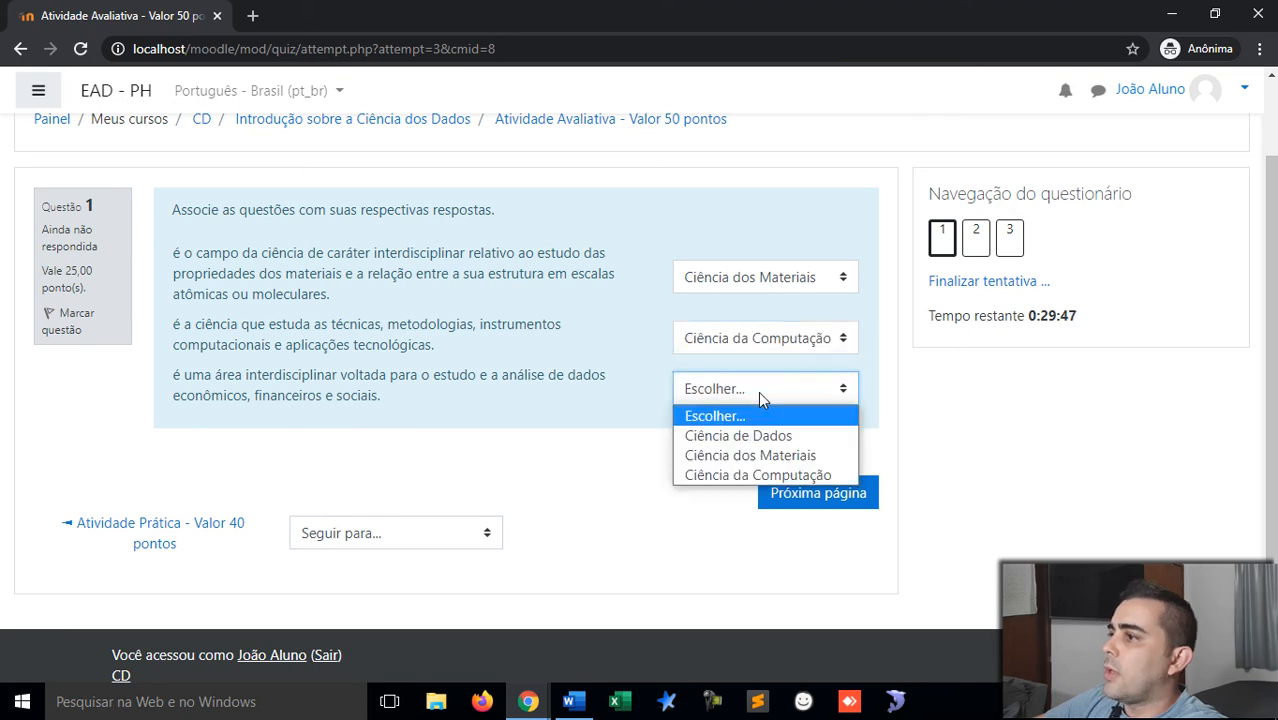
left_click(761, 434)
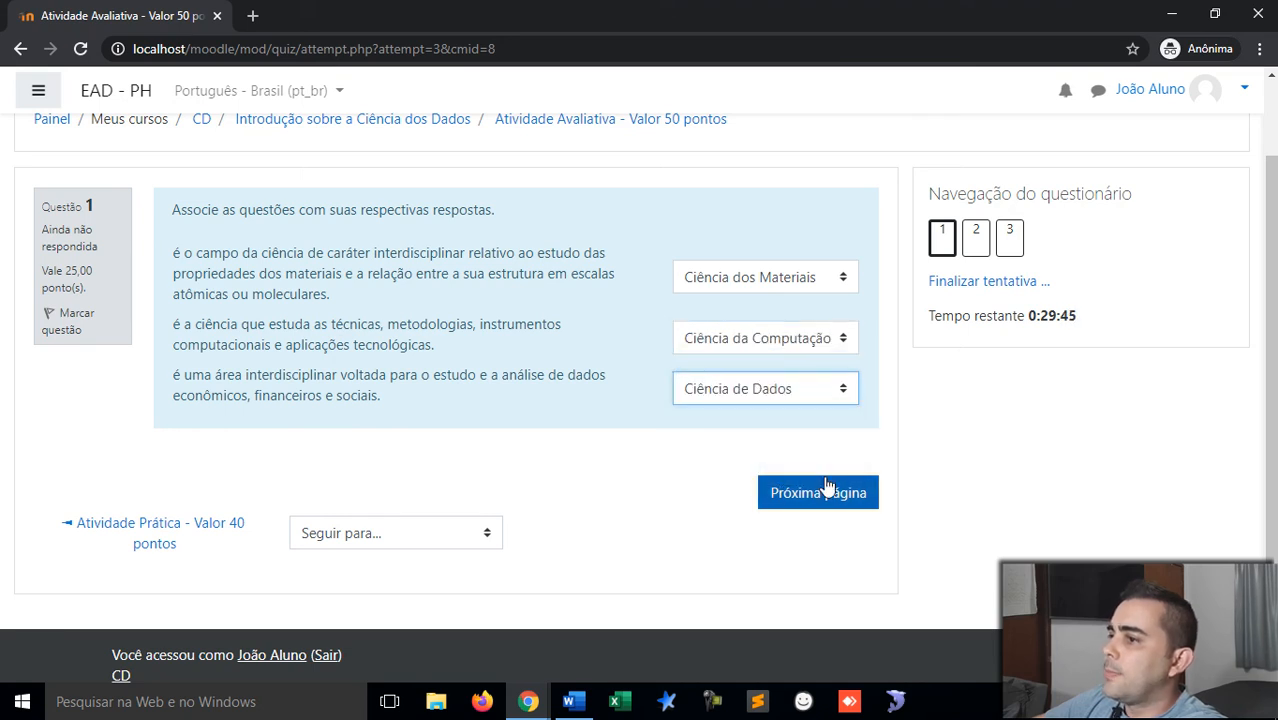
left_click(826, 488)
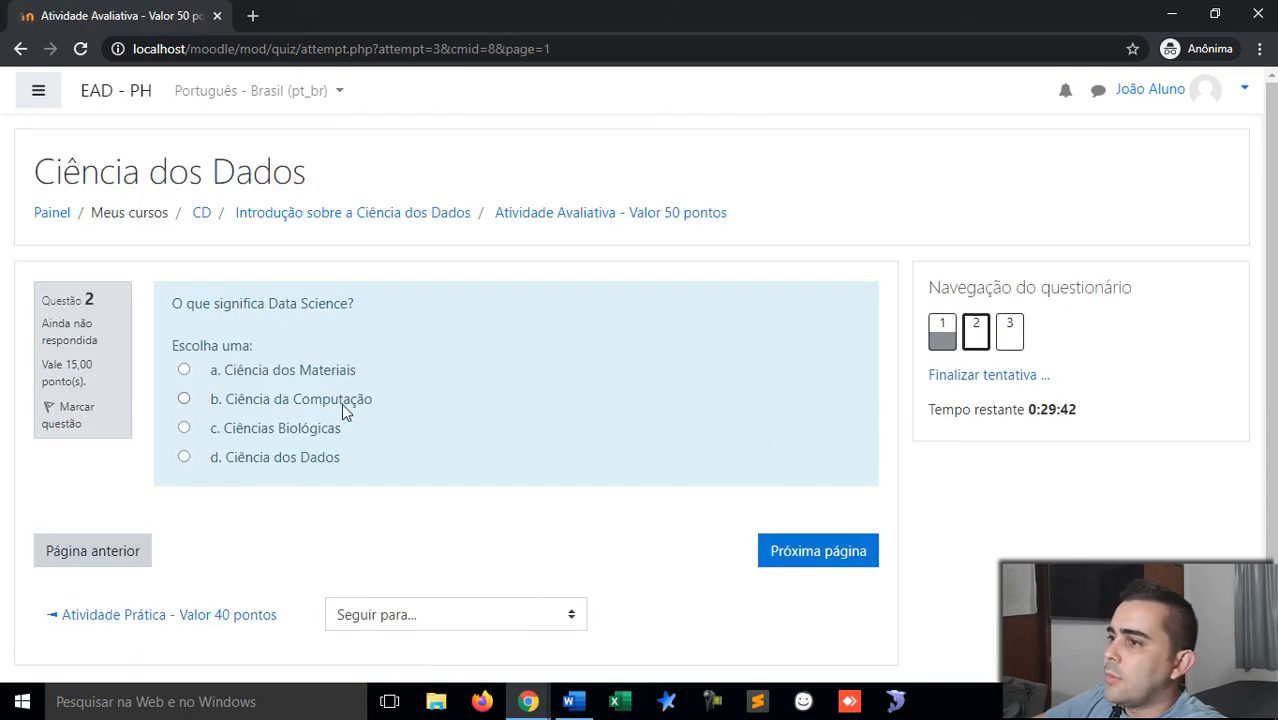
Step: Answer question 2 with Ciência dos Dados, then finish and submit the attempt
left_click(329, 455)
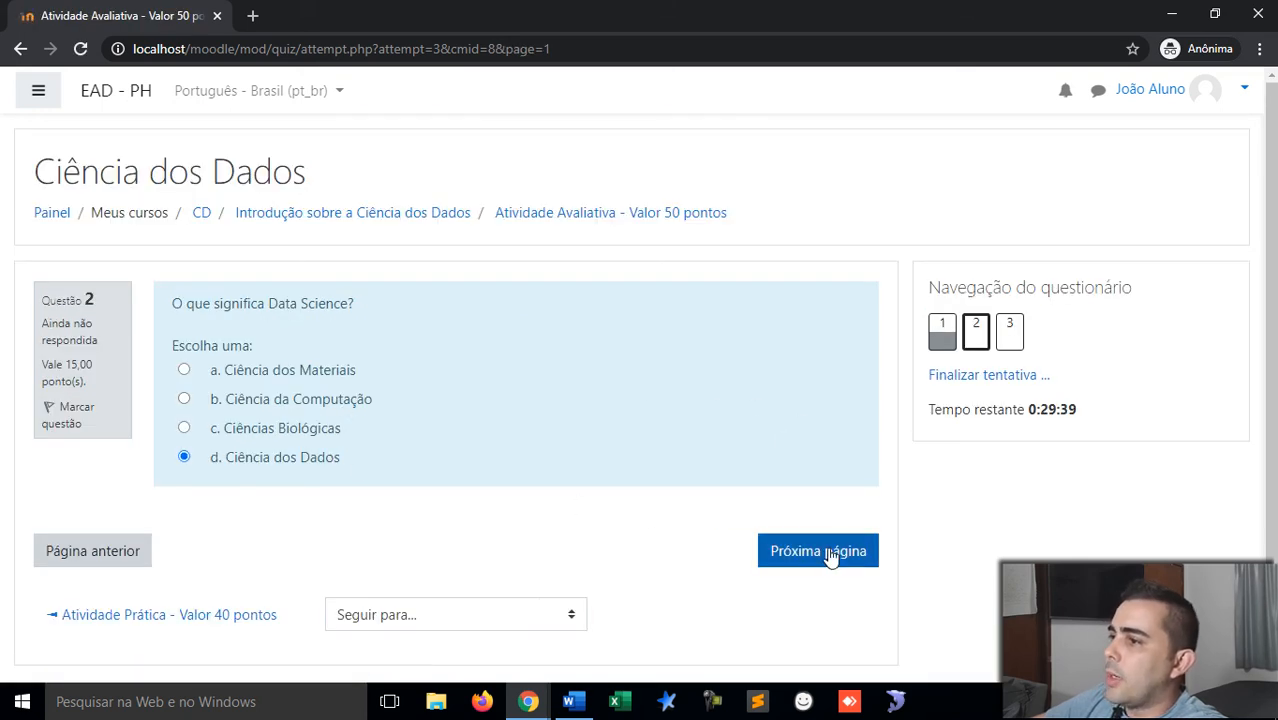
left_click(830, 554)
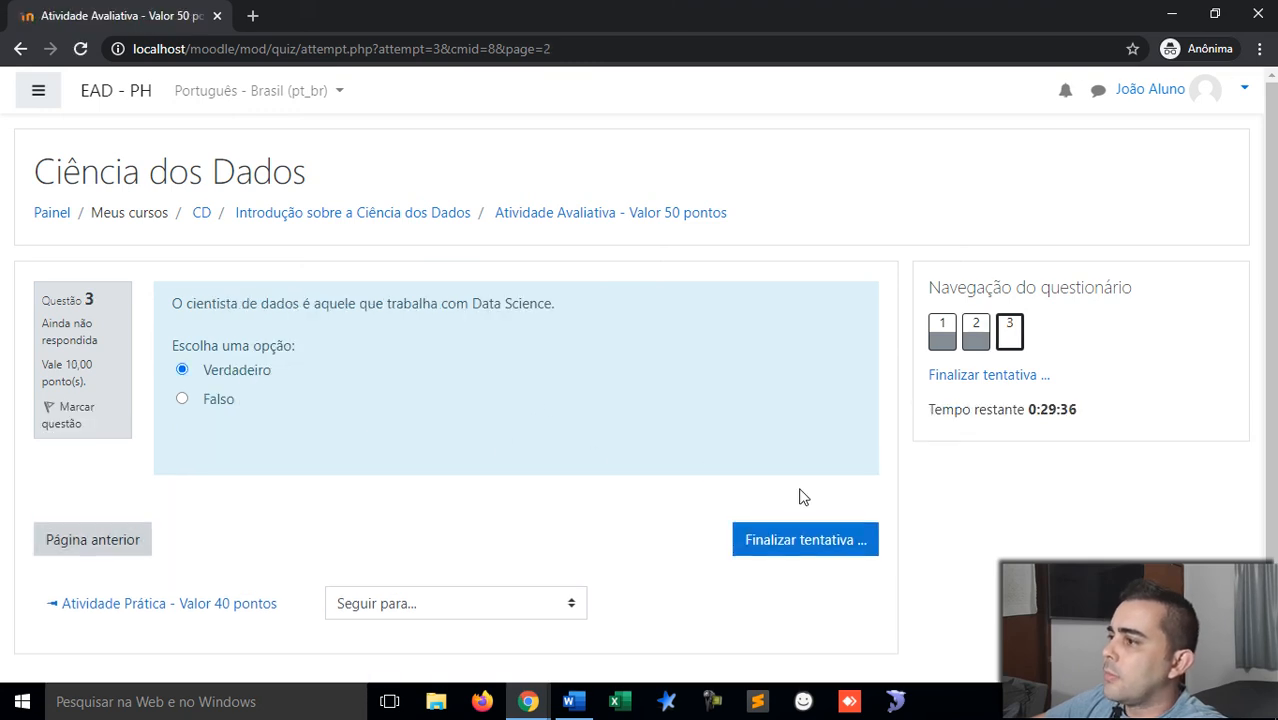
left_click(802, 546)
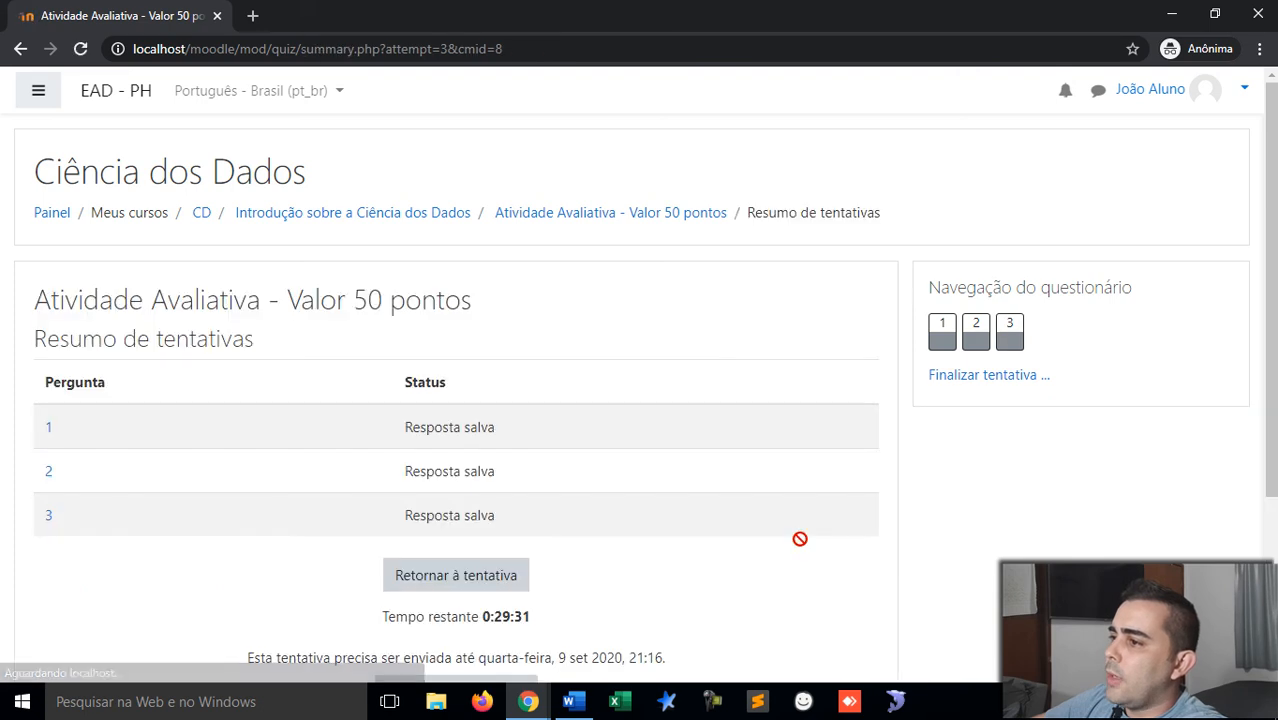
scroll(563, 532, "down", 2)
left_click(462, 505)
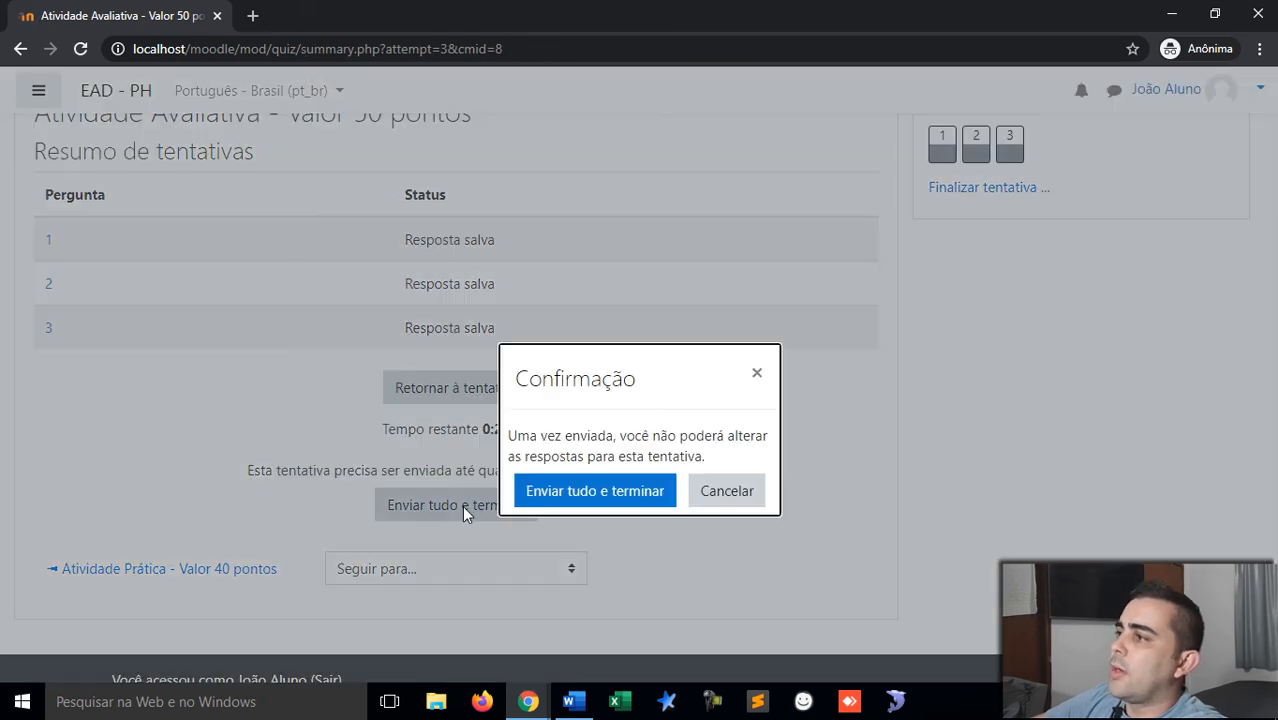
left_click(624, 489)
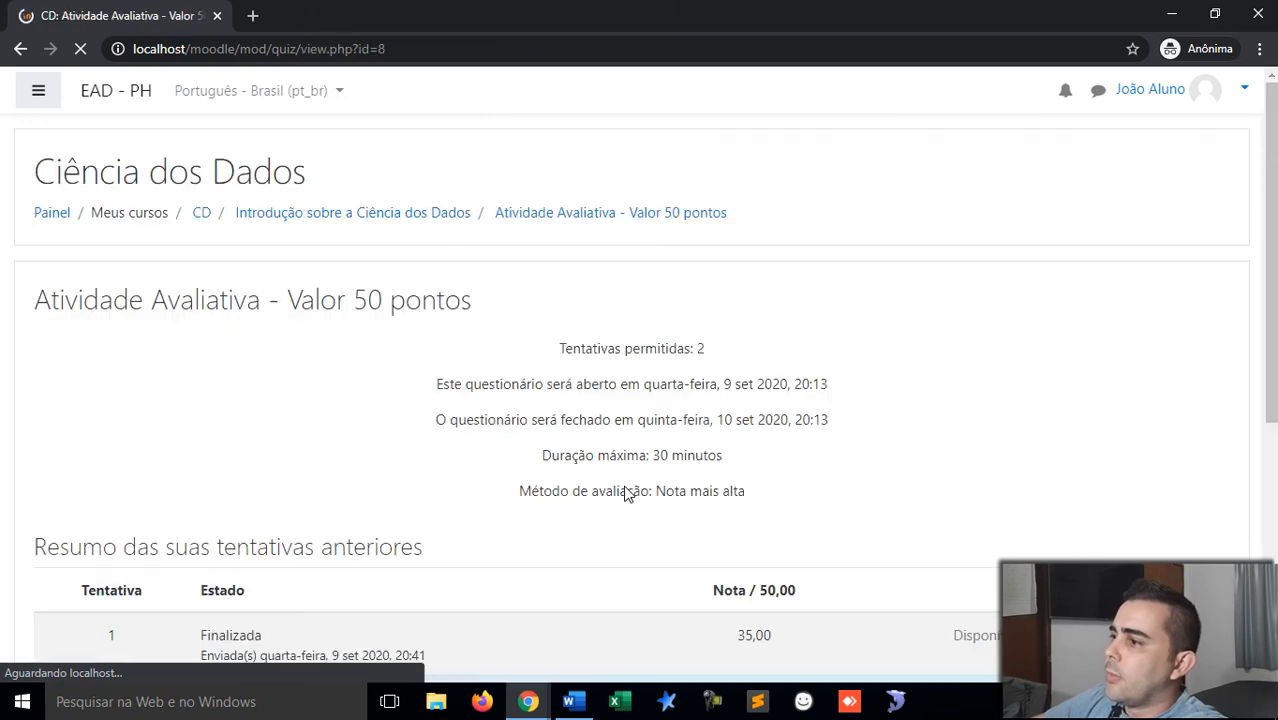
Step: Check attempt 2's grade of 50,00, then return to the teacher's browser window
scroll(625, 490, "down", 3)
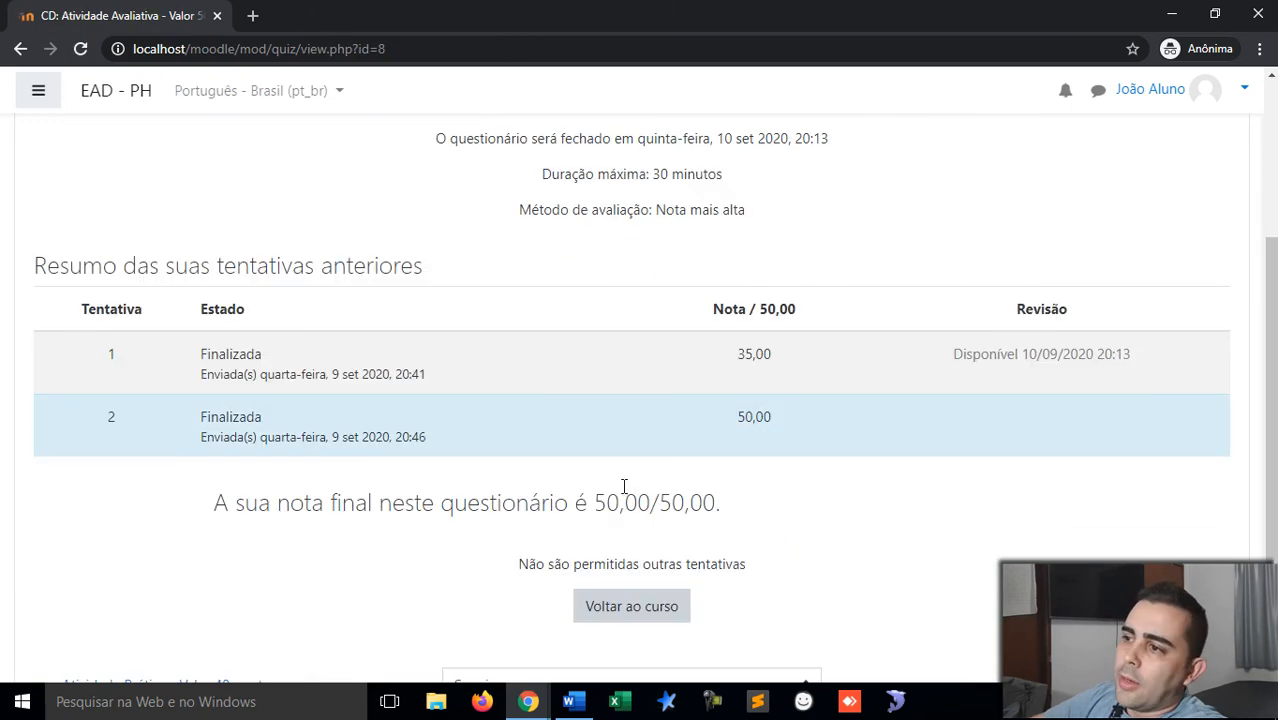
scroll(176, 416, "down", 1)
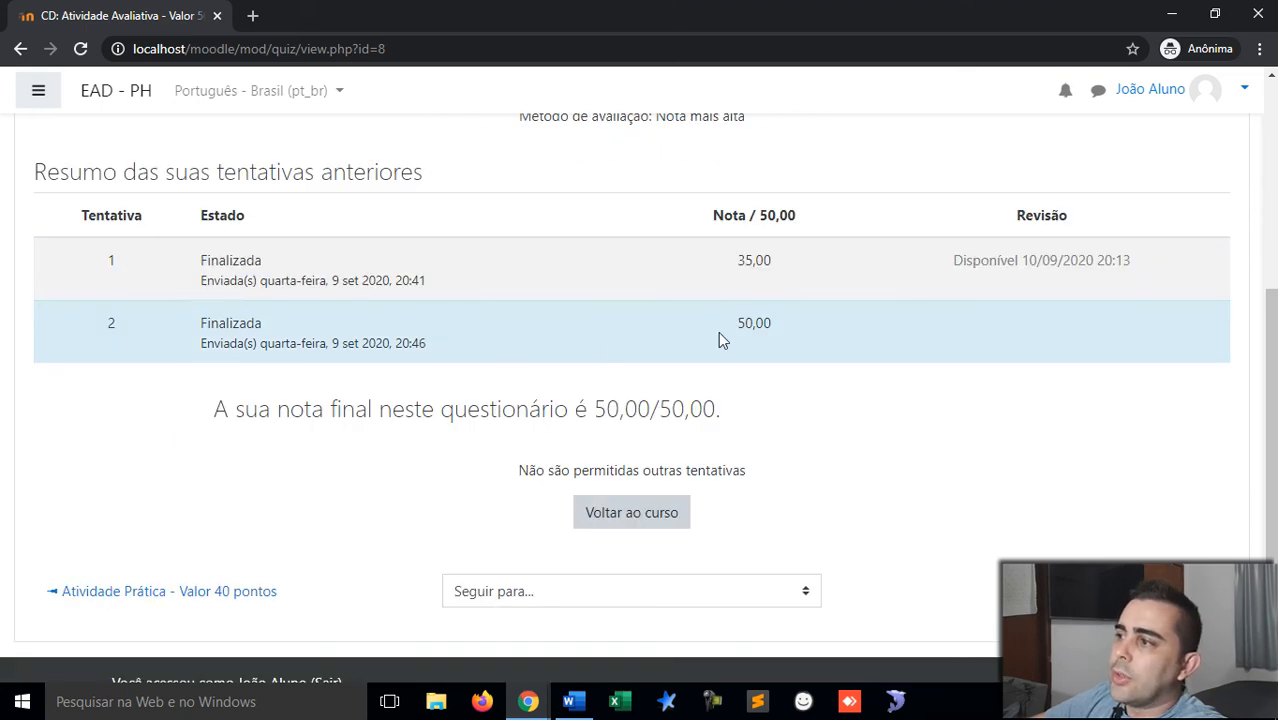
left_click_drag(773, 330, 742, 333)
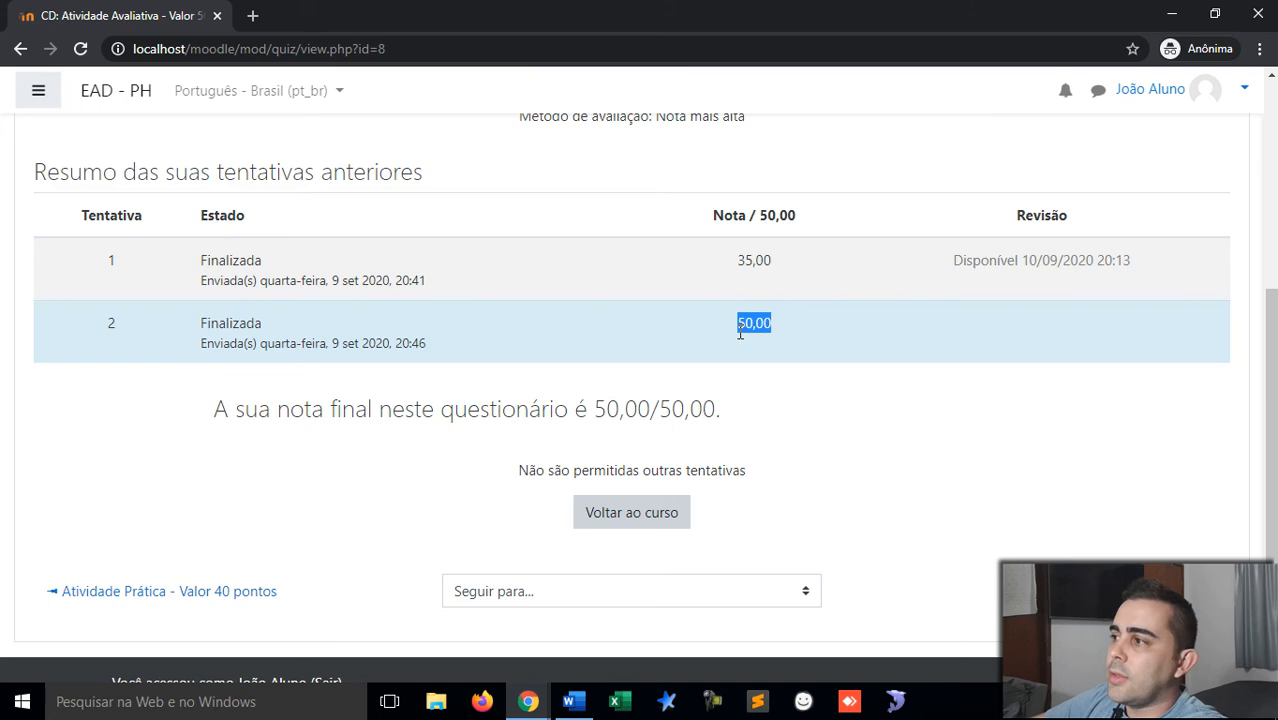
left_click(790, 314)
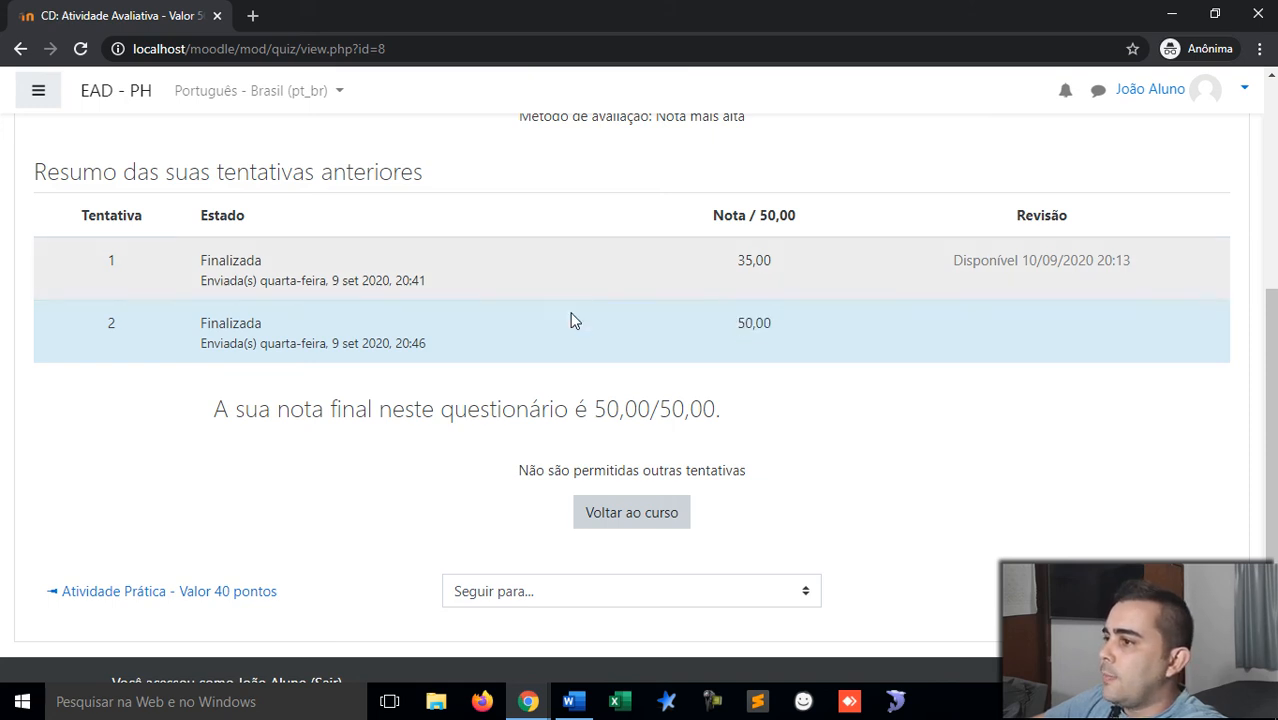
scroll(600, 385, "down", 1)
scroll(602, 391, "up", 1)
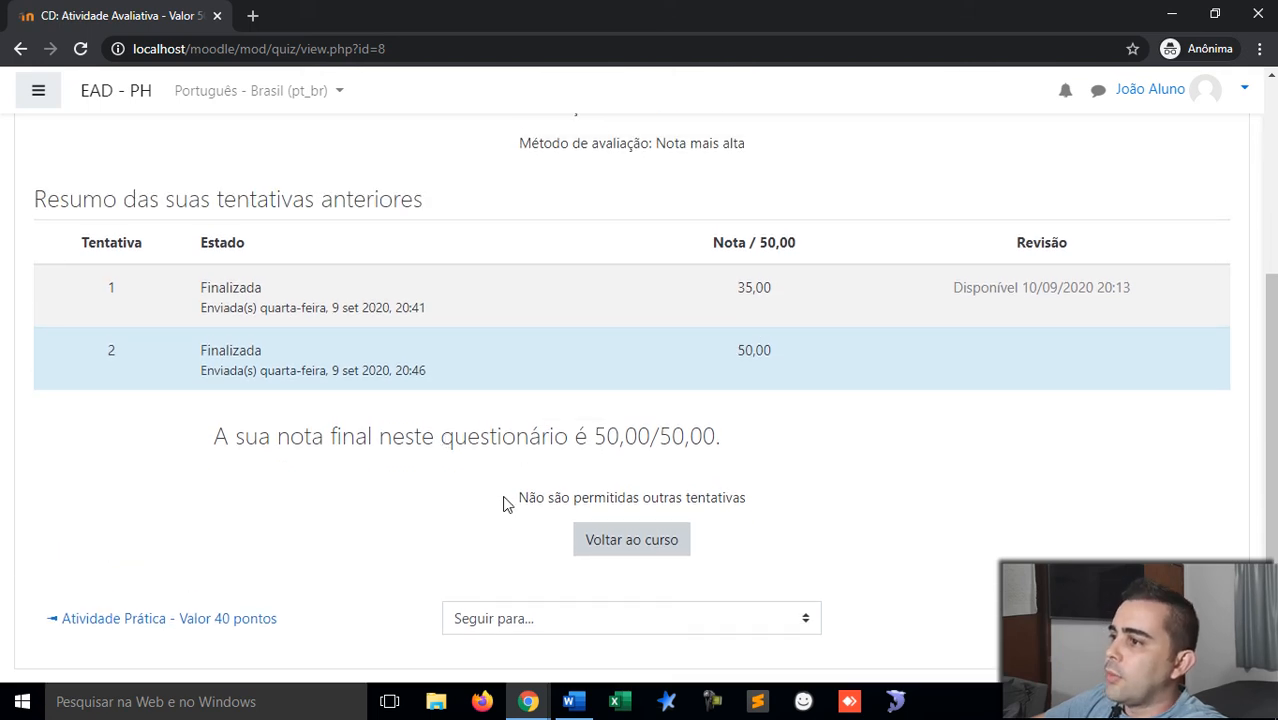
key("alt+Tab")
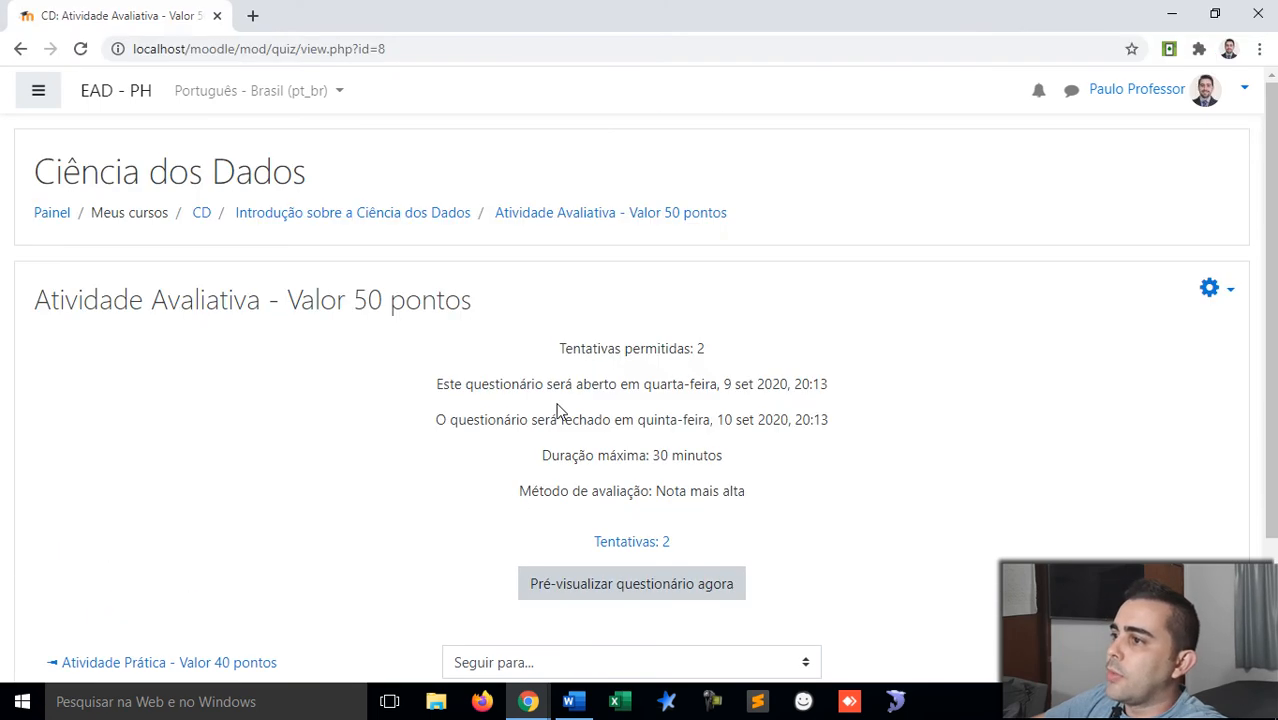
Step: Reload the quiz page and open the 'Tentativas: 3' results report to view its attempts table
right_click(412, 430)
left_click(474, 236)
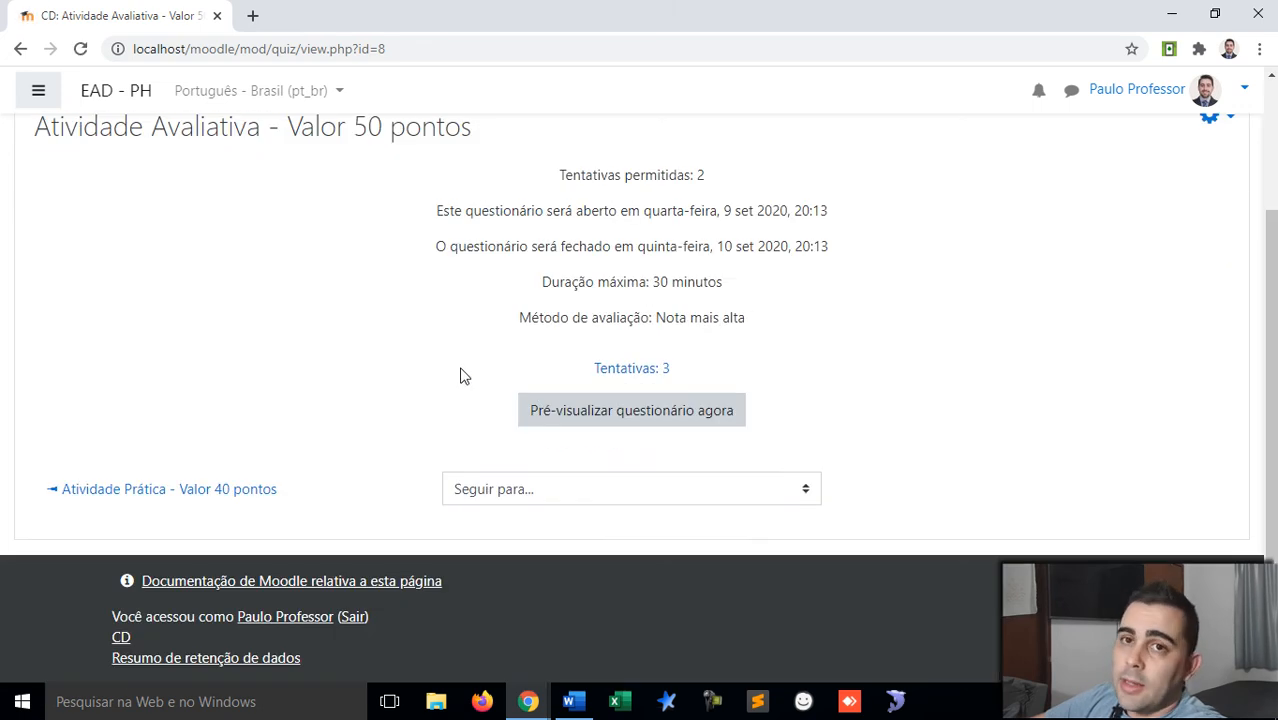
left_click(645, 380)
scroll(645, 380, "down", 5)
scroll(645, 380, "down", 4)
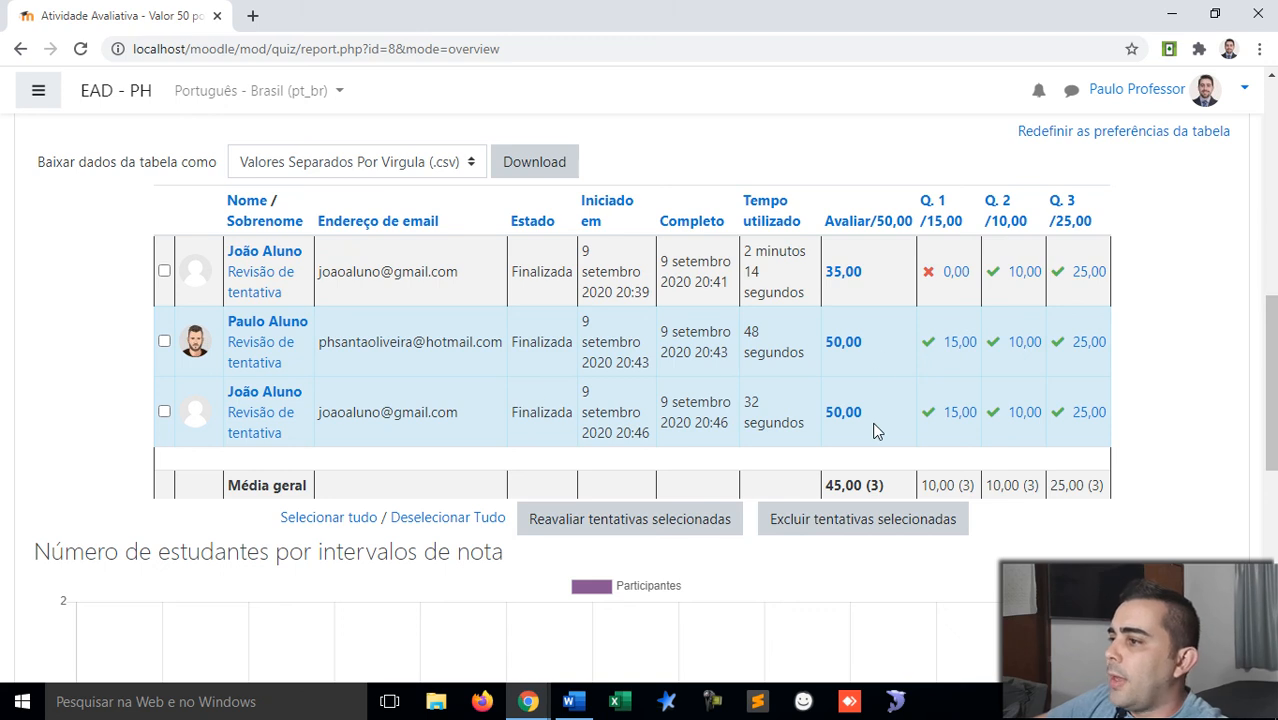
scroll(870, 475, "down", 1)
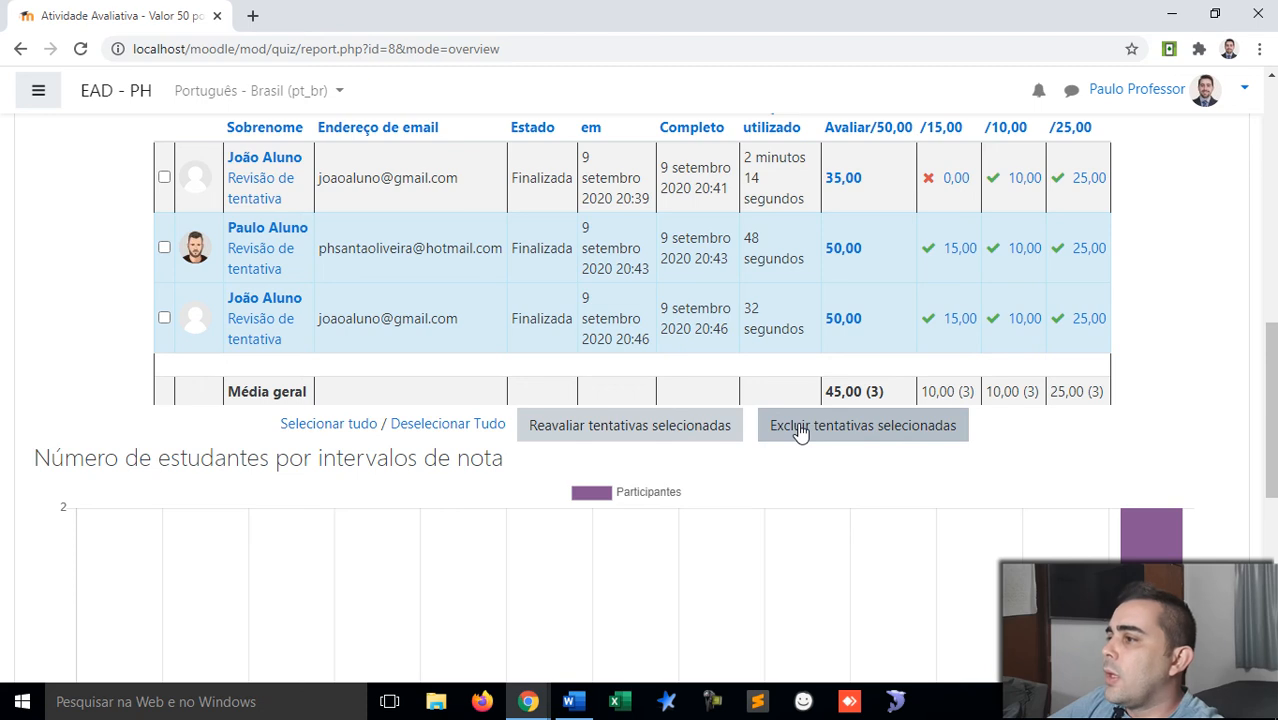
Step: Enable 'Mostrar no máximo uma tentativa finalizada por usuário (Nota mais alta)' and regenerate the report
scroll(800, 431, "down", 5)
scroll(800, 431, "up", 10)
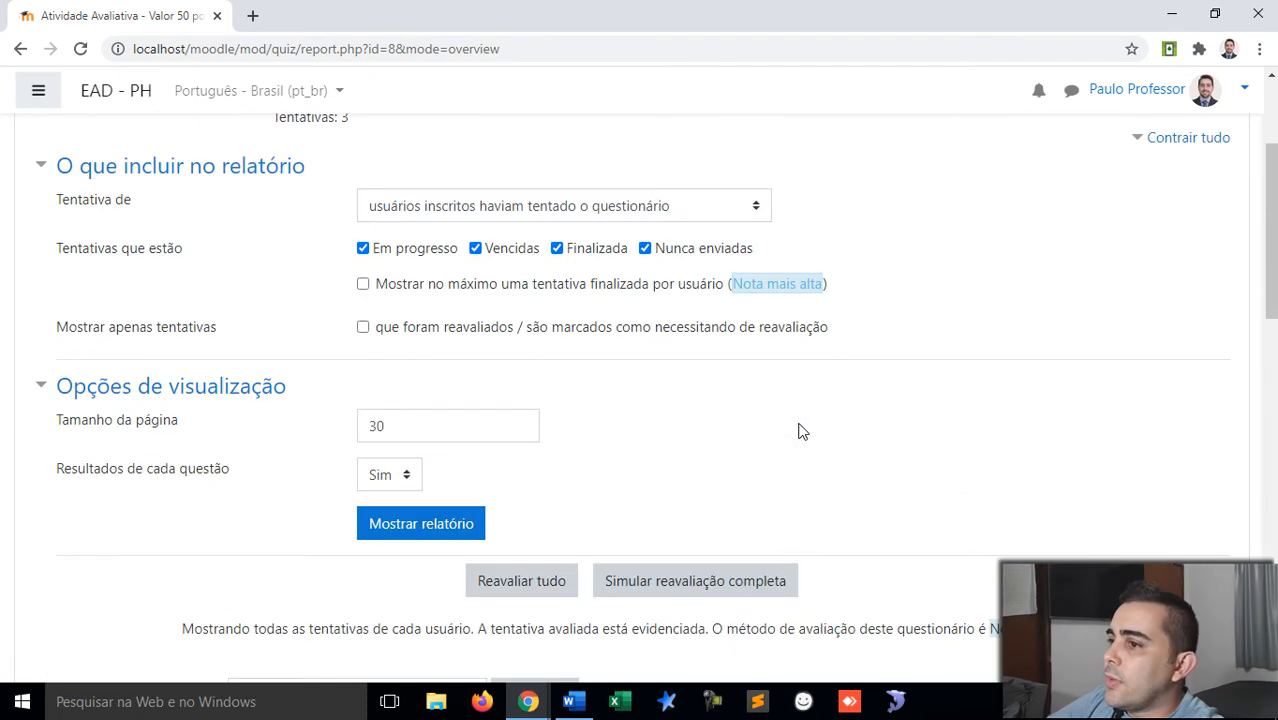
scroll(800, 431, "down", 1)
scroll(800, 431, "up", 1)
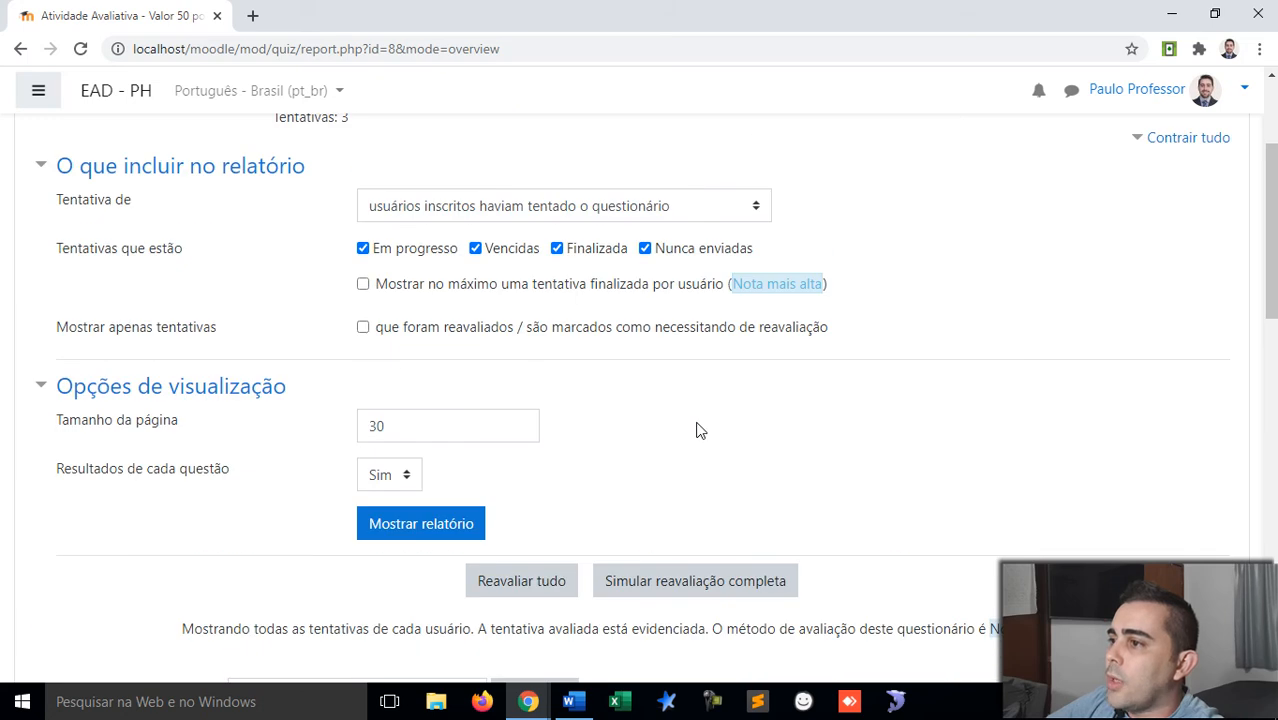
scroll(507, 425, "down", 1)
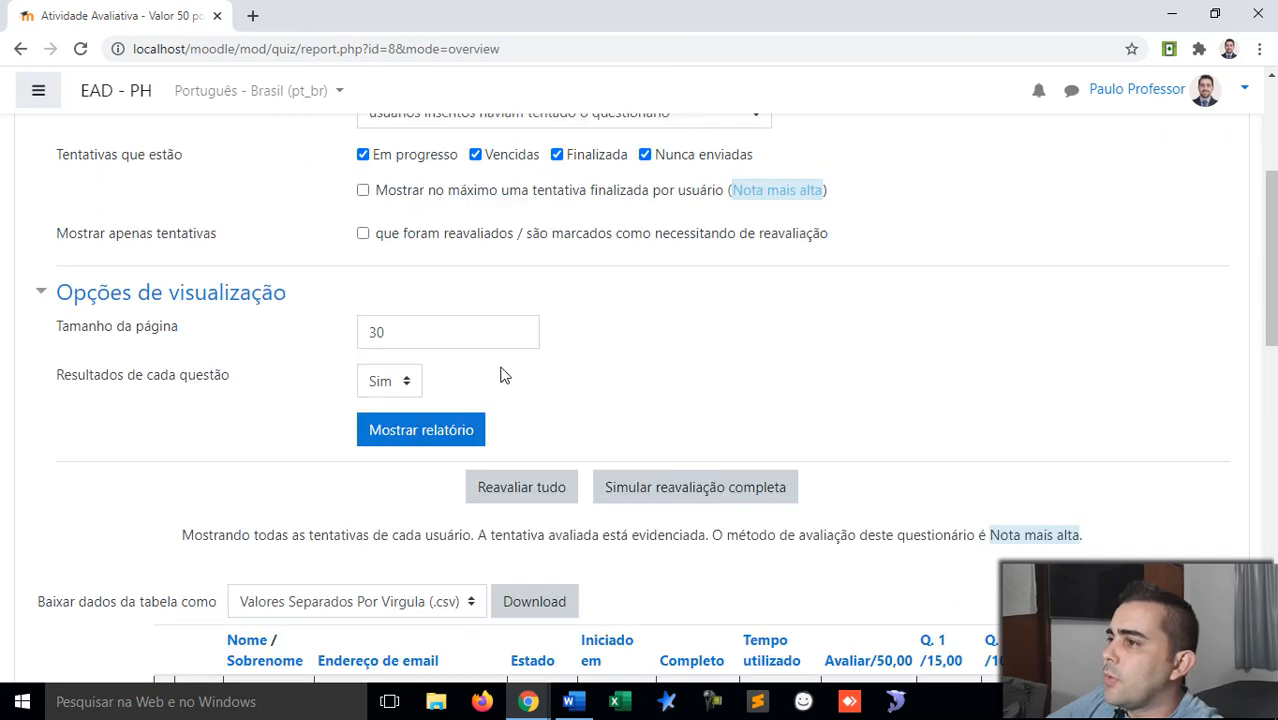
scroll(504, 375, "up", 1)
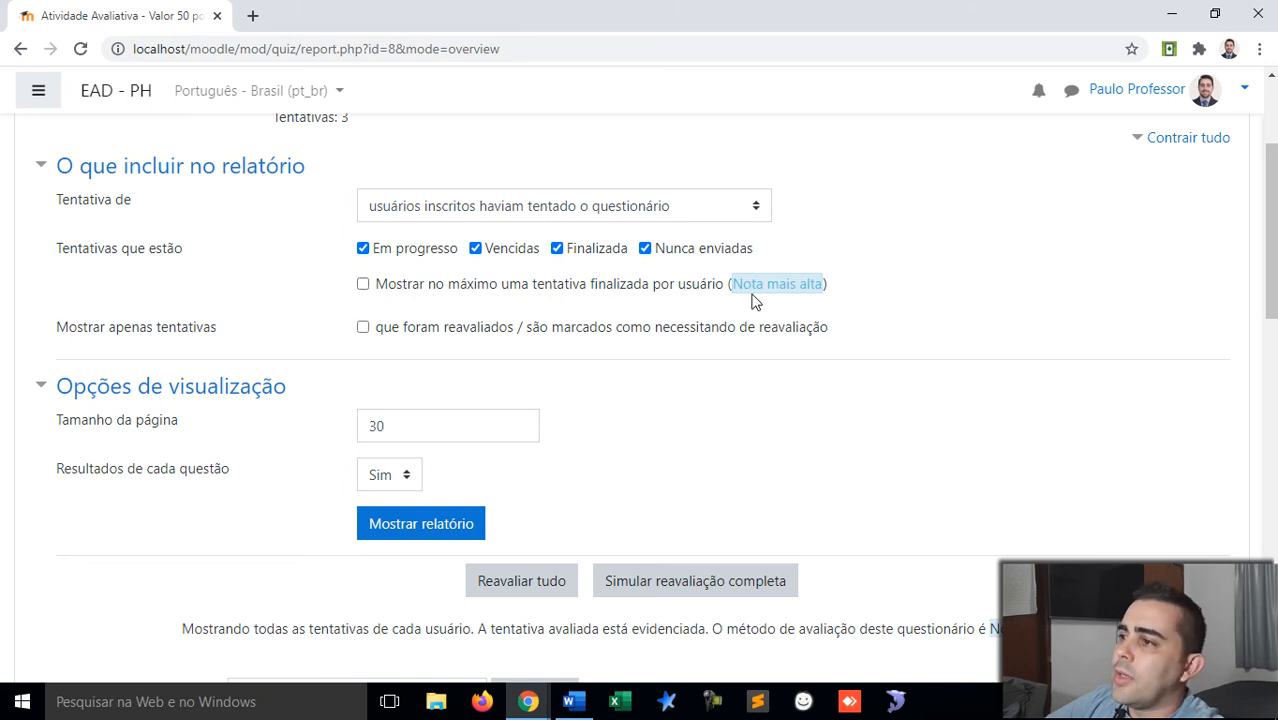
left_click(363, 285)
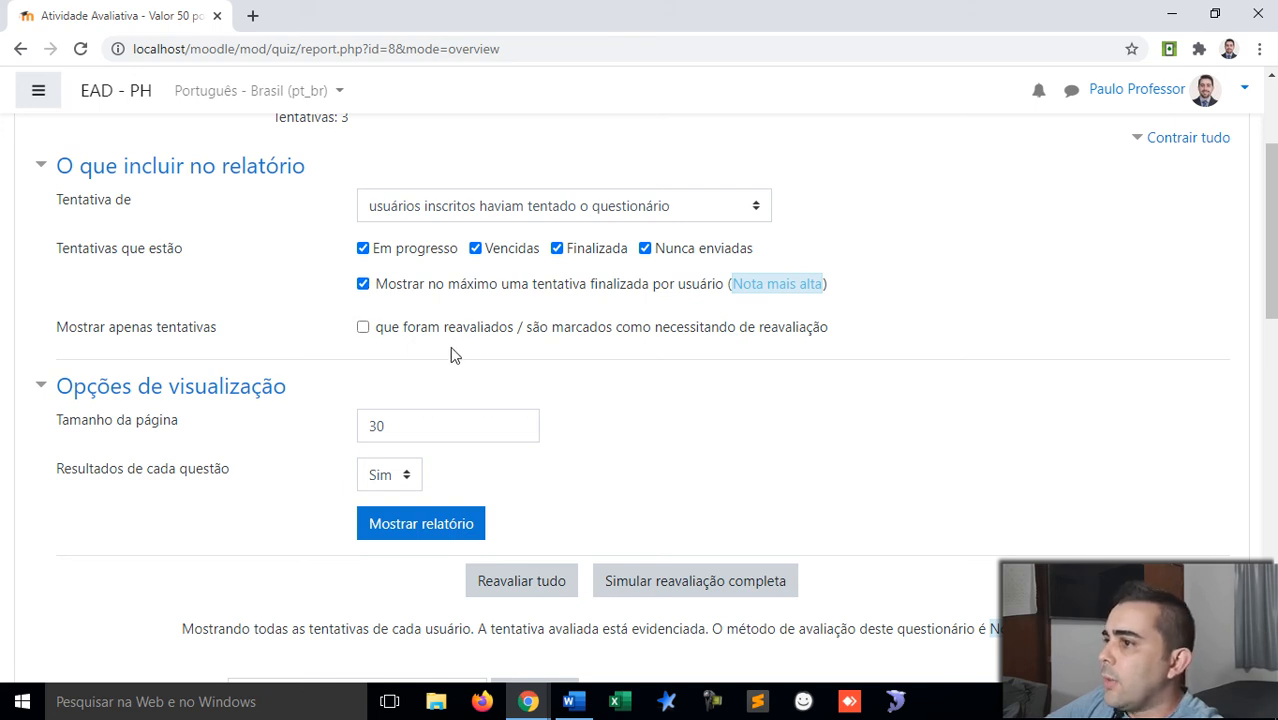
scroll(659, 488, "up", 2)
scroll(658, 488, "down", 8)
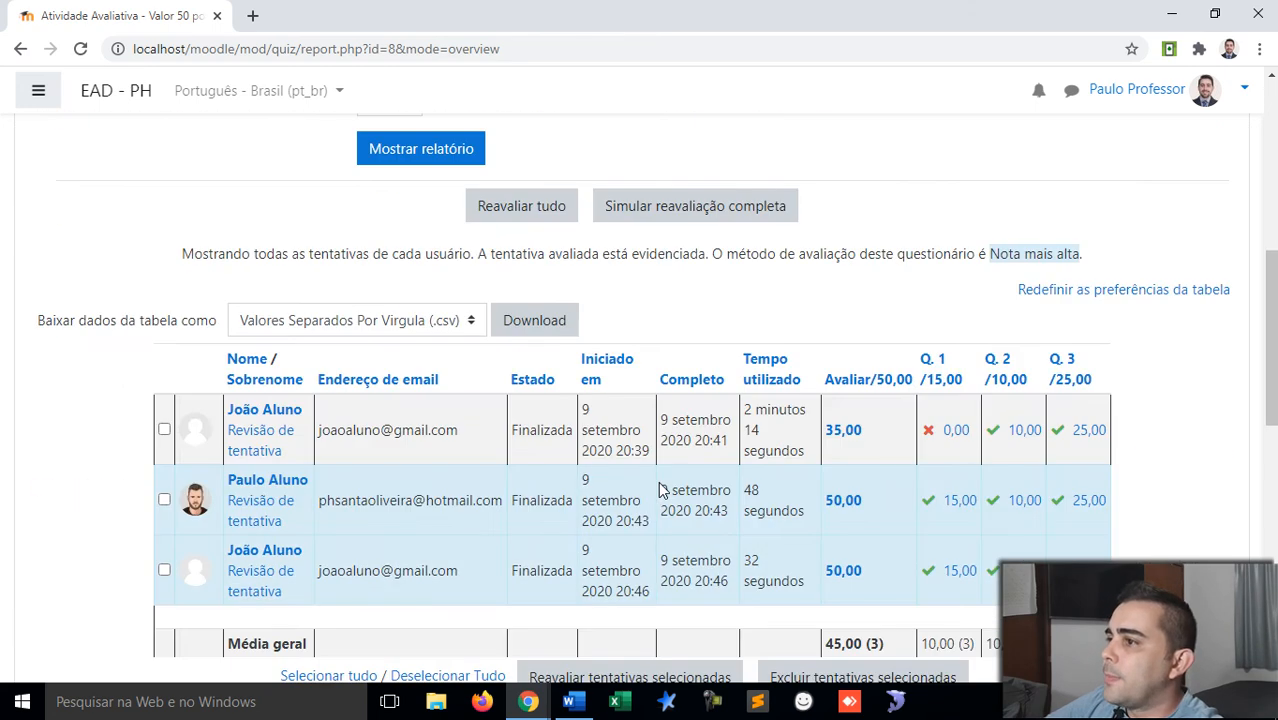
scroll(659, 490, "up", 3)
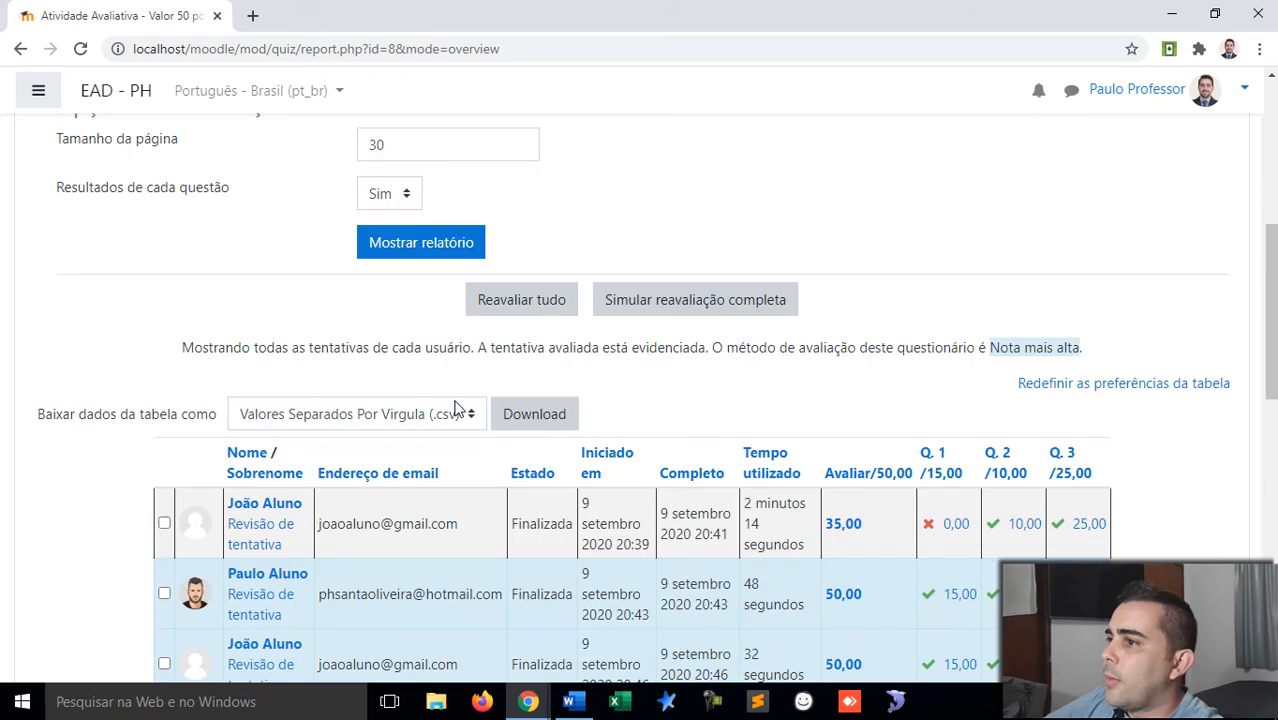
left_click(437, 257)
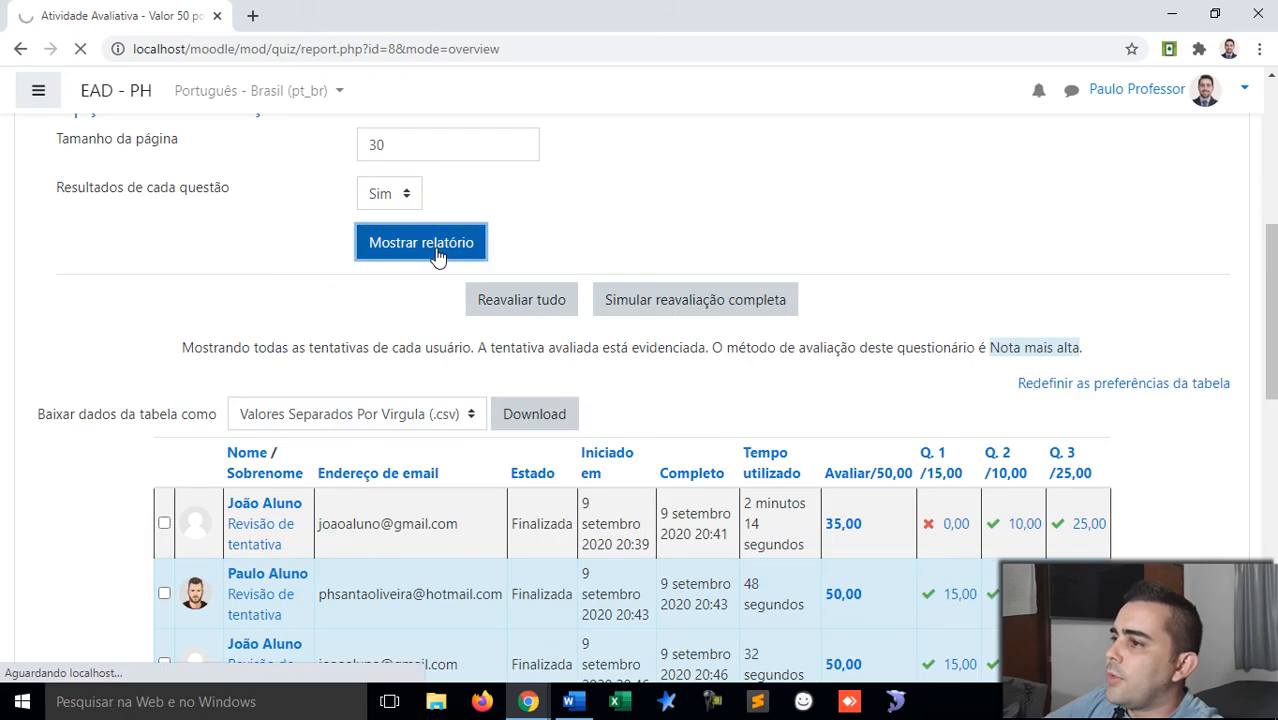
scroll(437, 257, "down", 7)
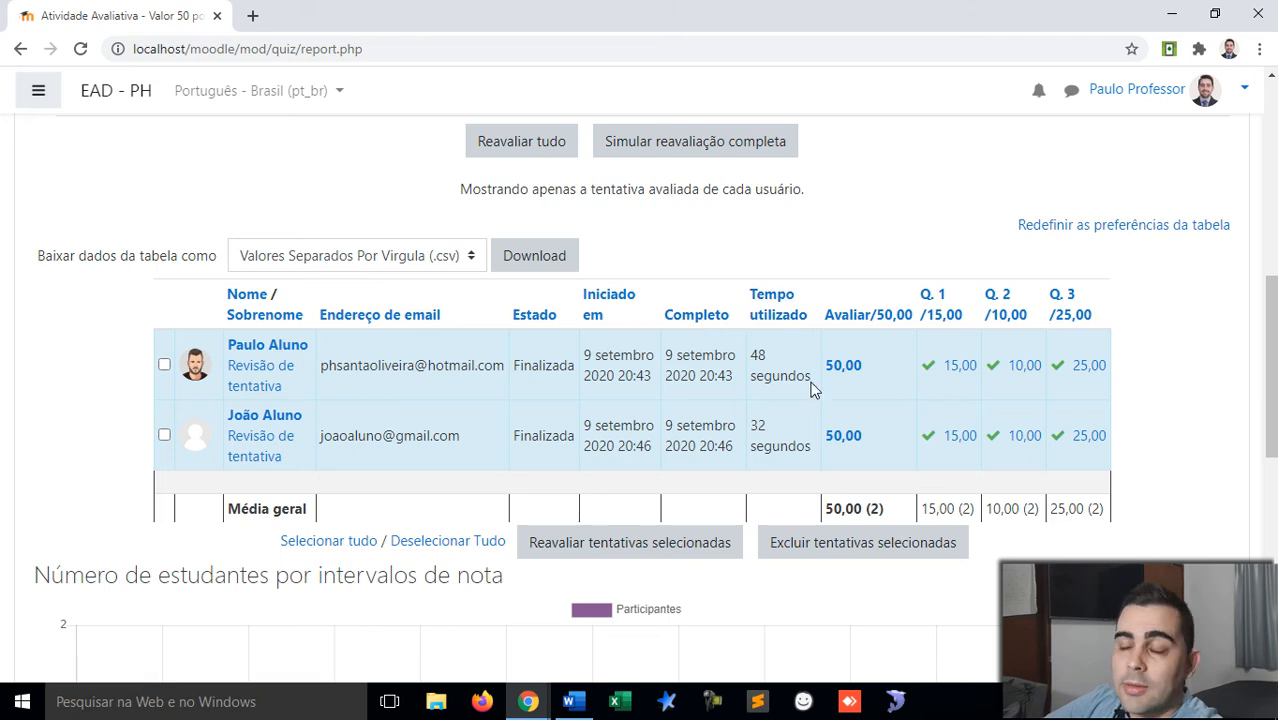
left_click_drag(815, 387, 754, 351)
left_click_drag(812, 447, 752, 430)
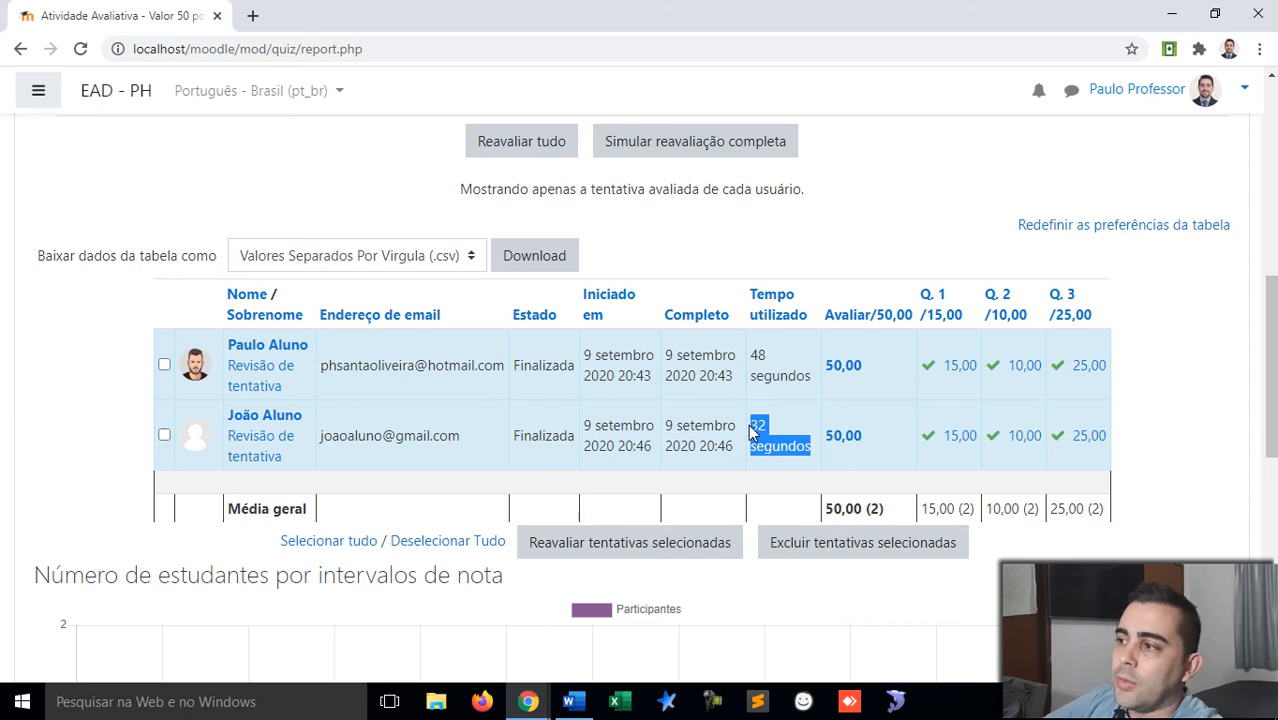
left_click(759, 430)
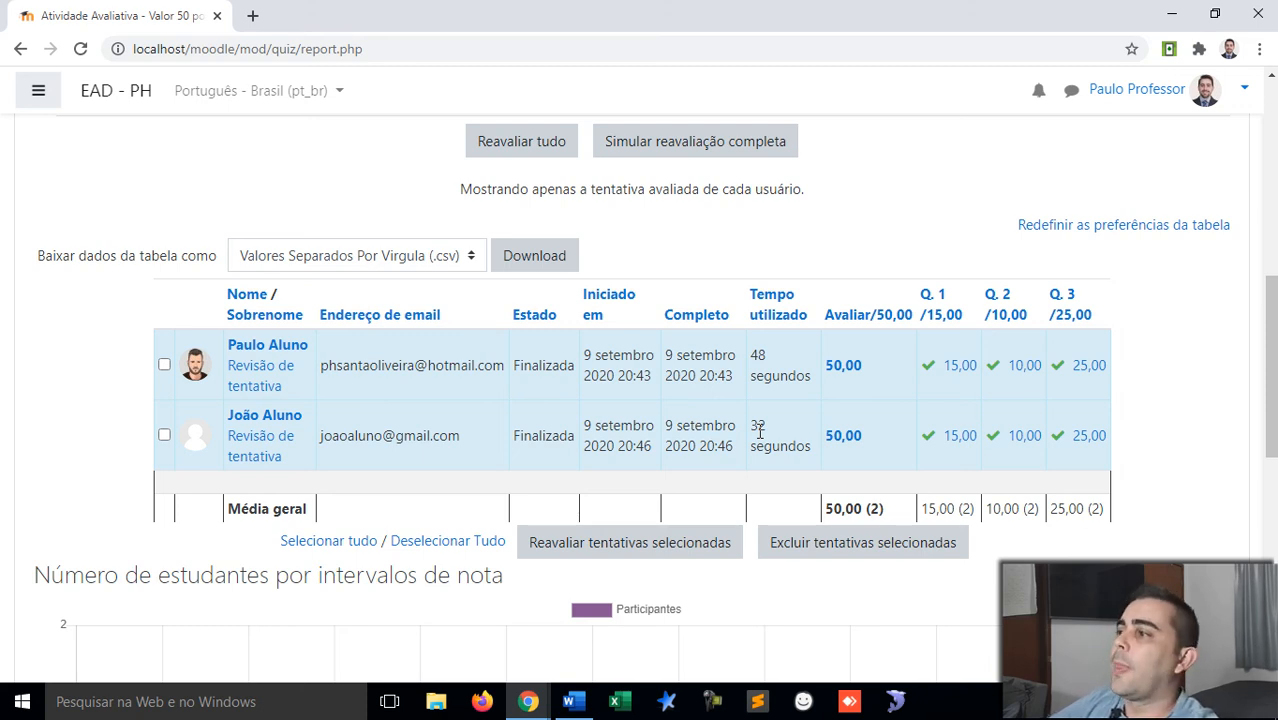
scroll(759, 430, "down", 1)
scroll(757, 429, "up", 3)
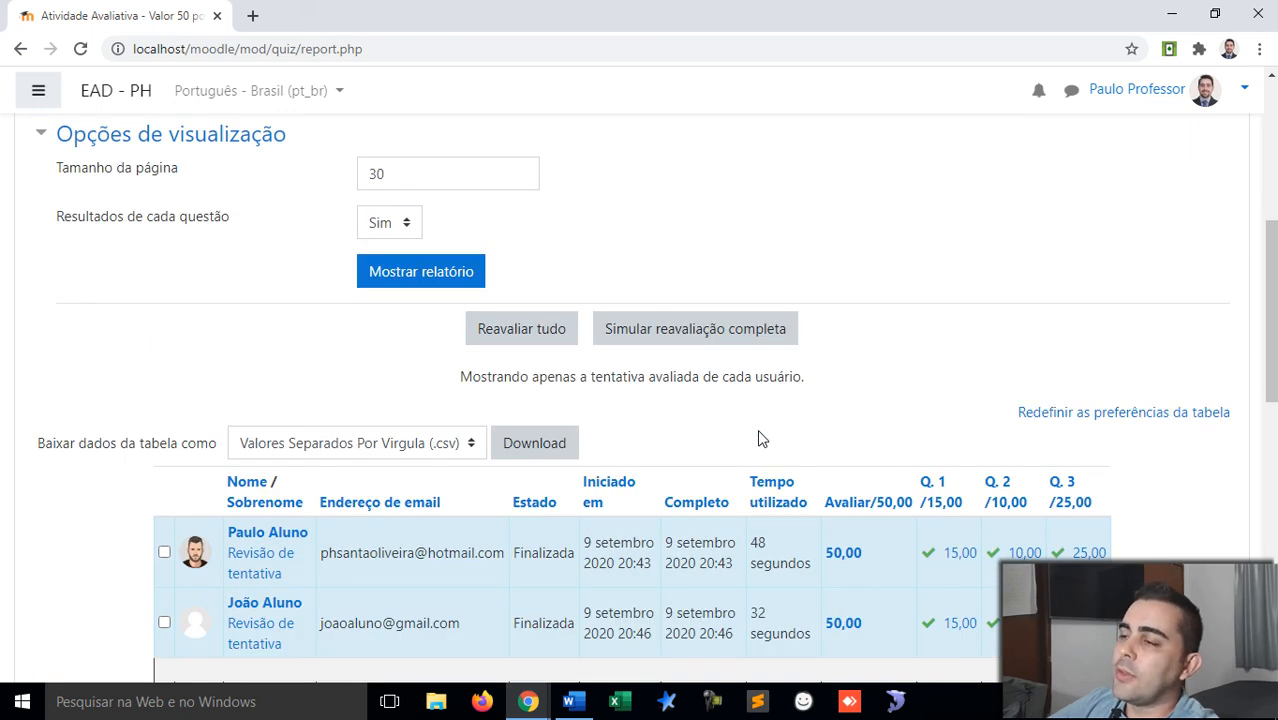
scroll(757, 429, "down", 1)
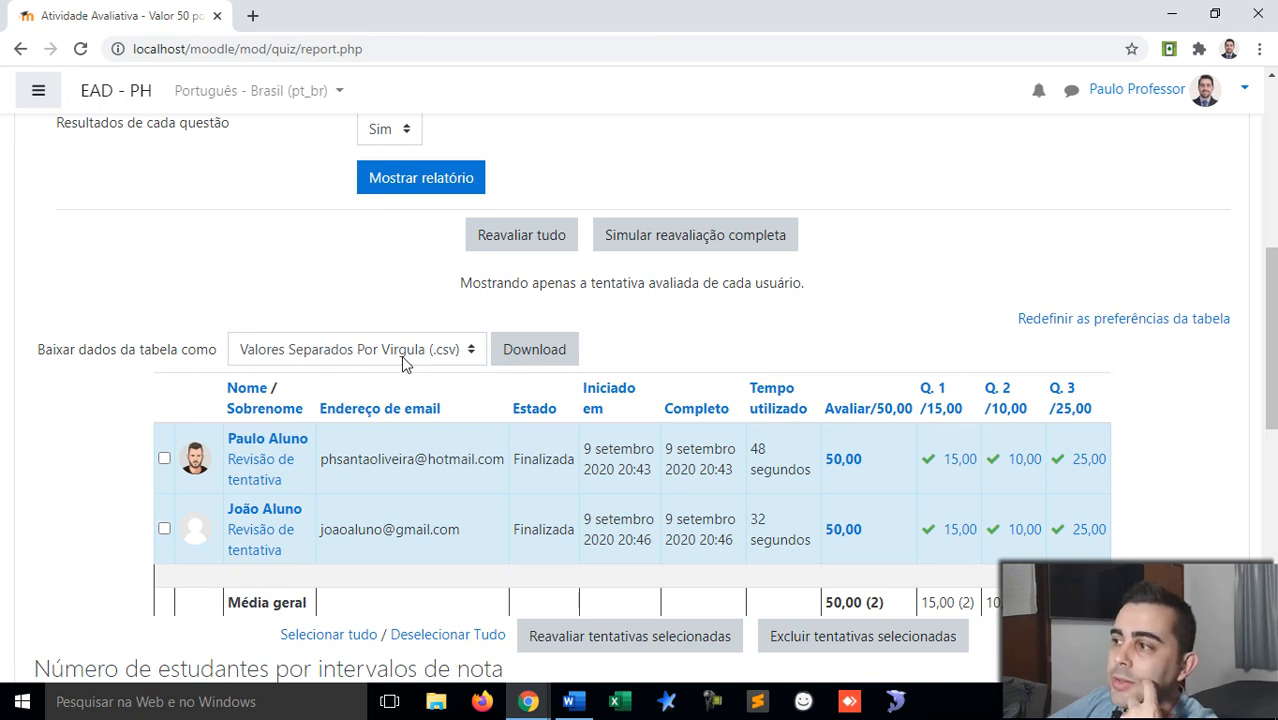
scroll(544, 452, "down", 1)
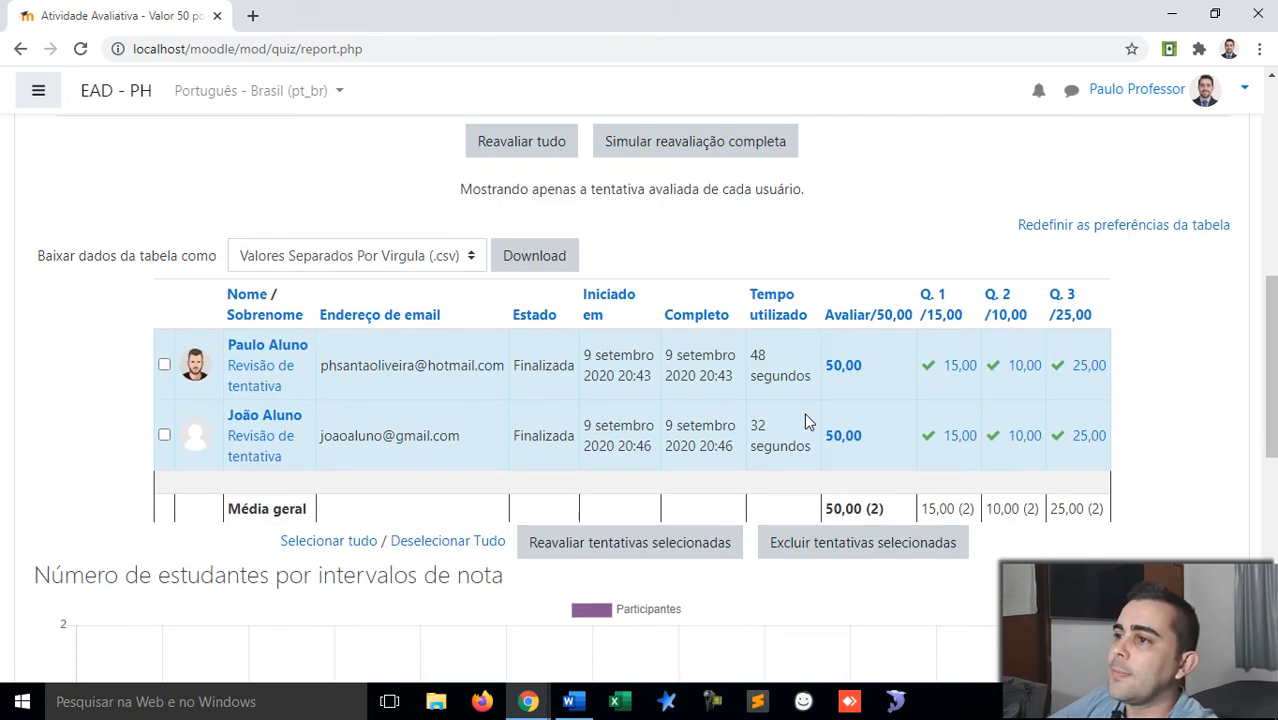
scroll(766, 418, "up", 6)
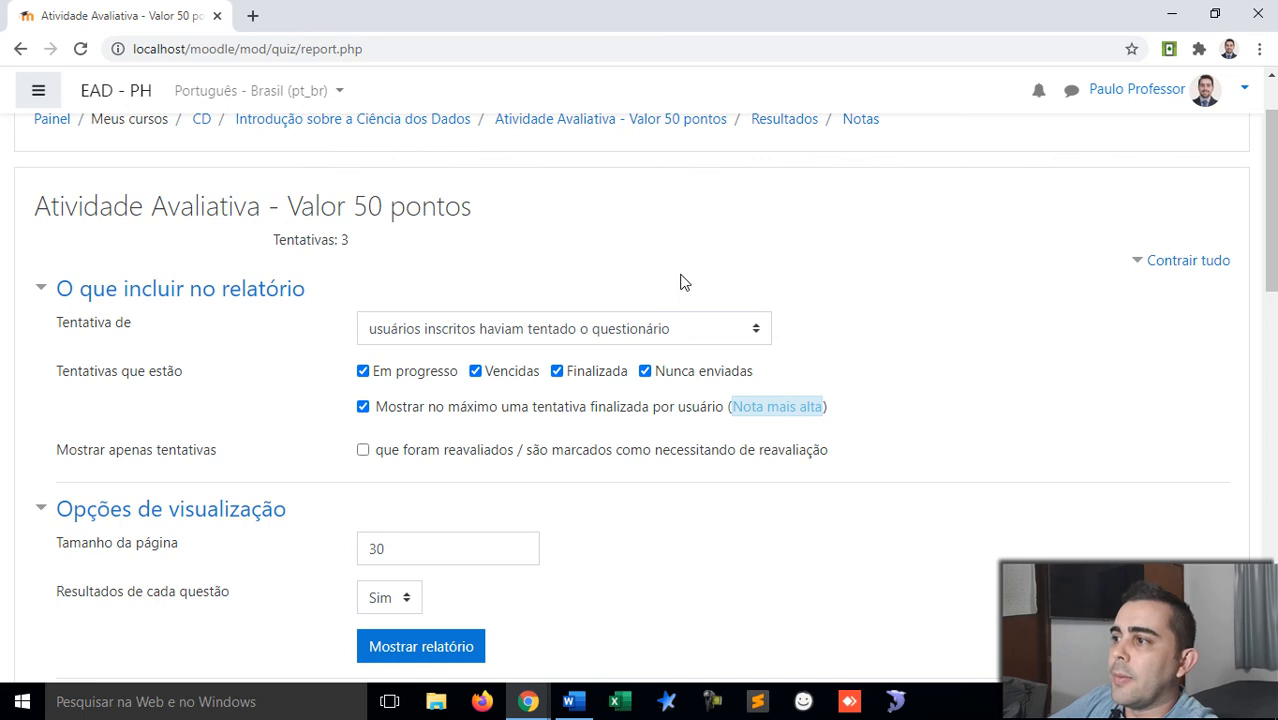
left_click(686, 330)
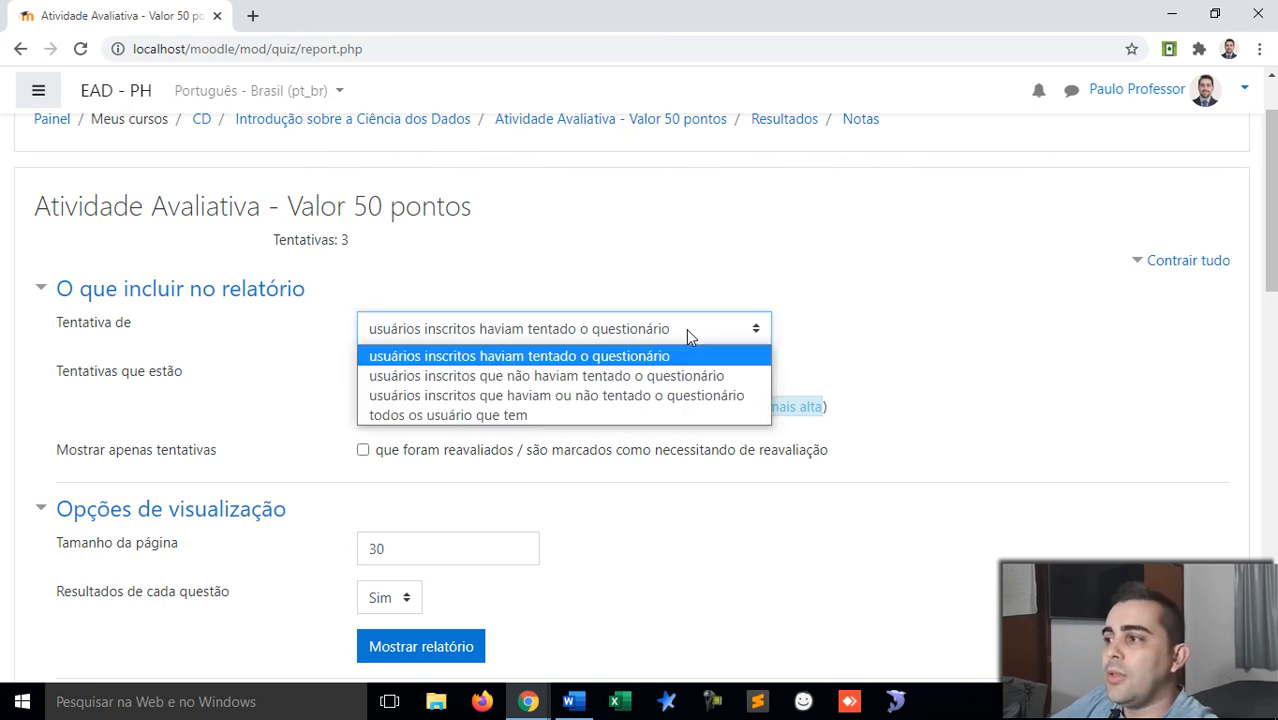
left_click(688, 336)
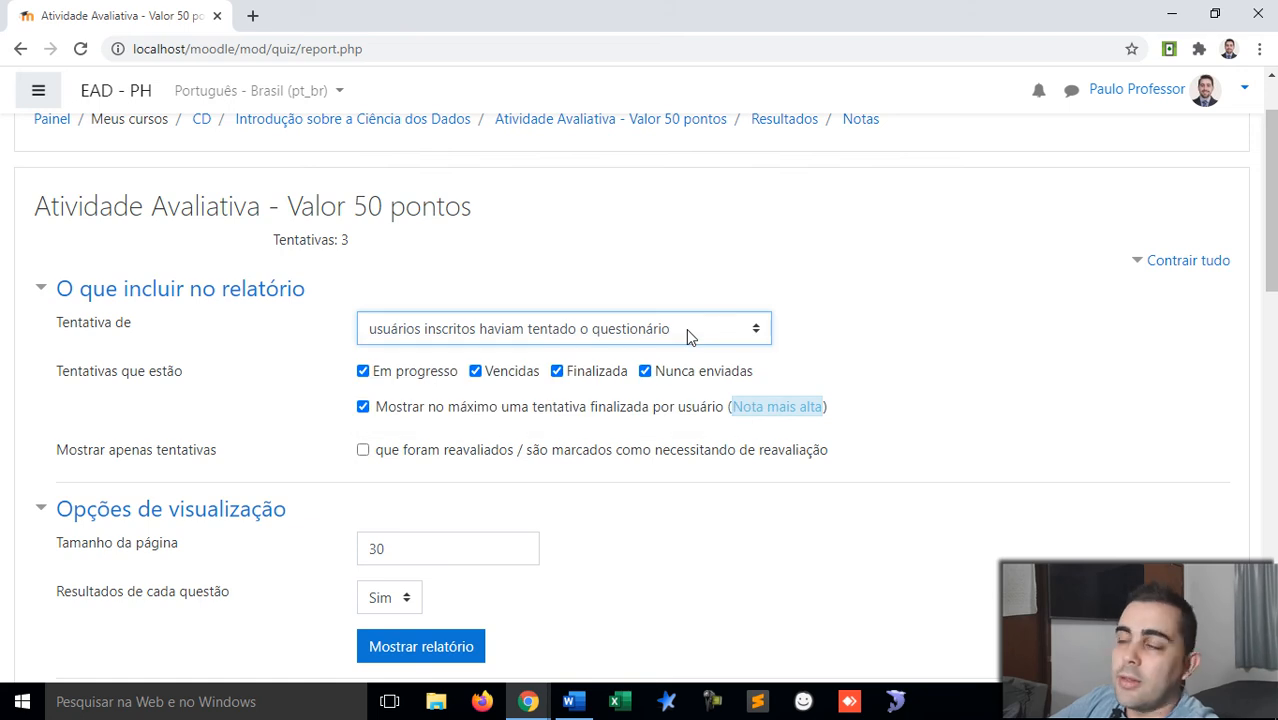
left_click(693, 284)
scroll(689, 283, "up", 1)
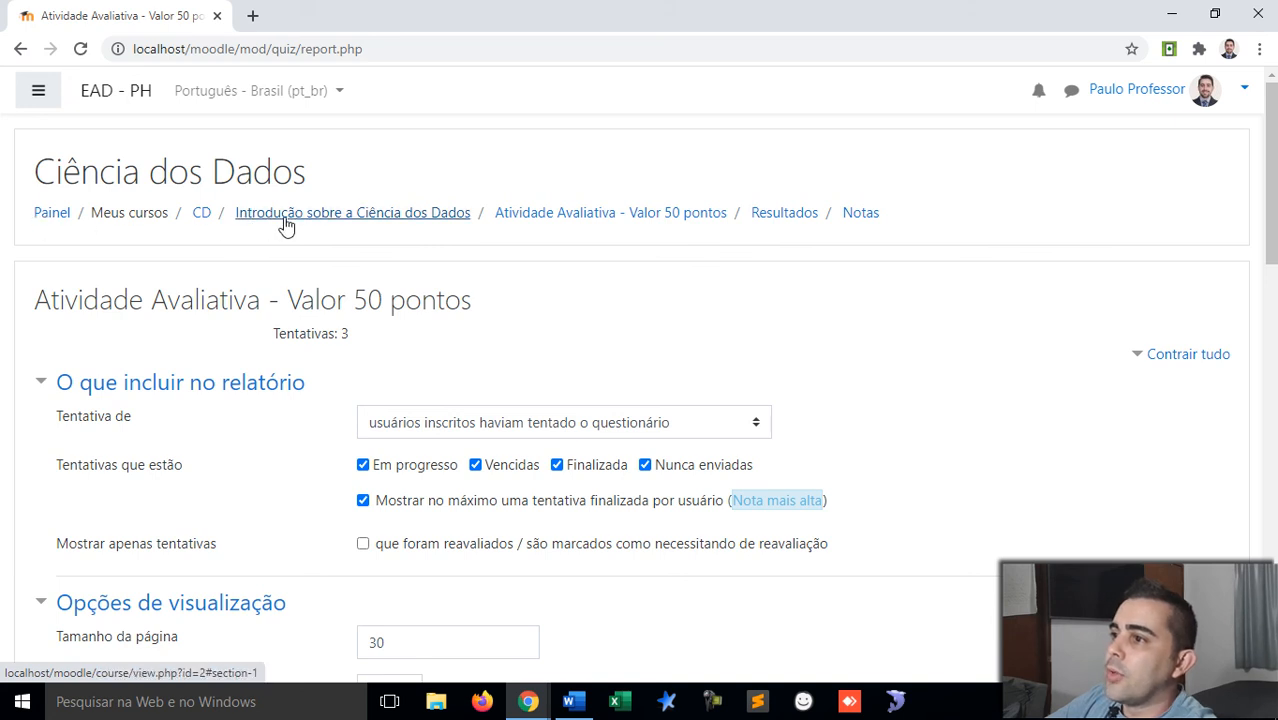
Step: Return to the Ciência dos Dados course and open the 'Introdução sobre a Ciência dos Dados' lesson
left_click(201, 218)
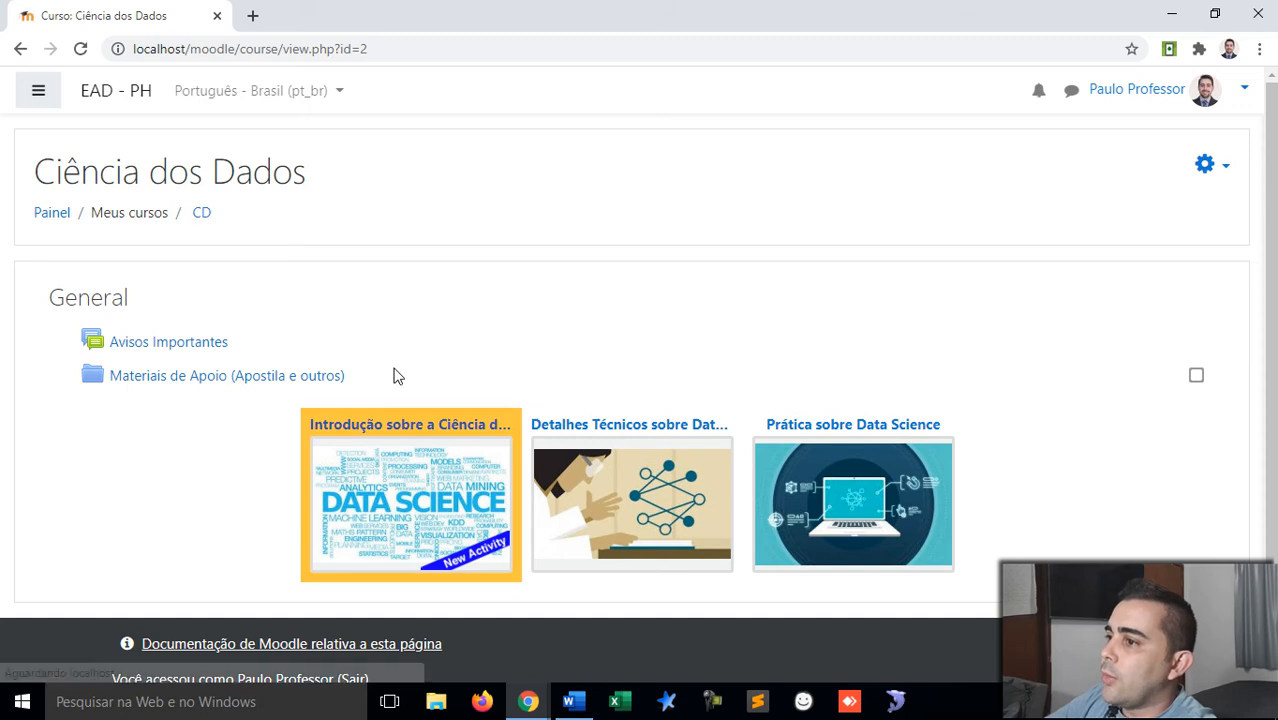
left_click(385, 476)
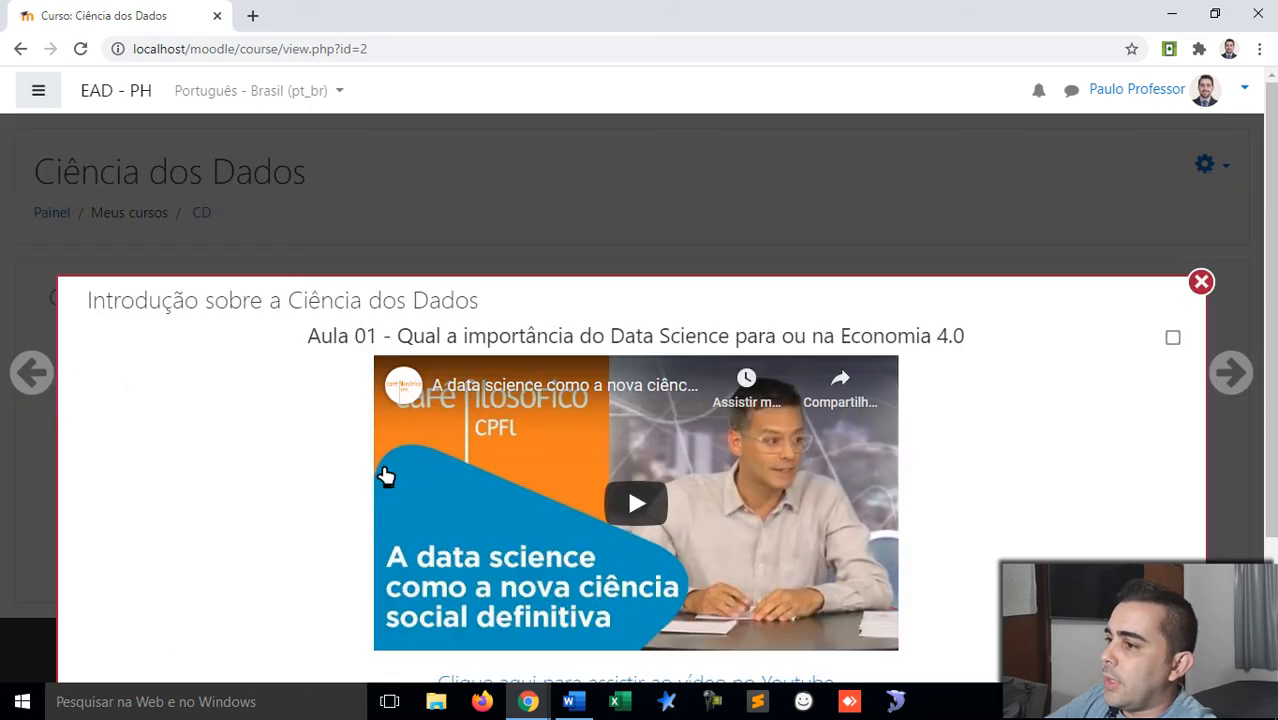
scroll(245, 448, "down", 2)
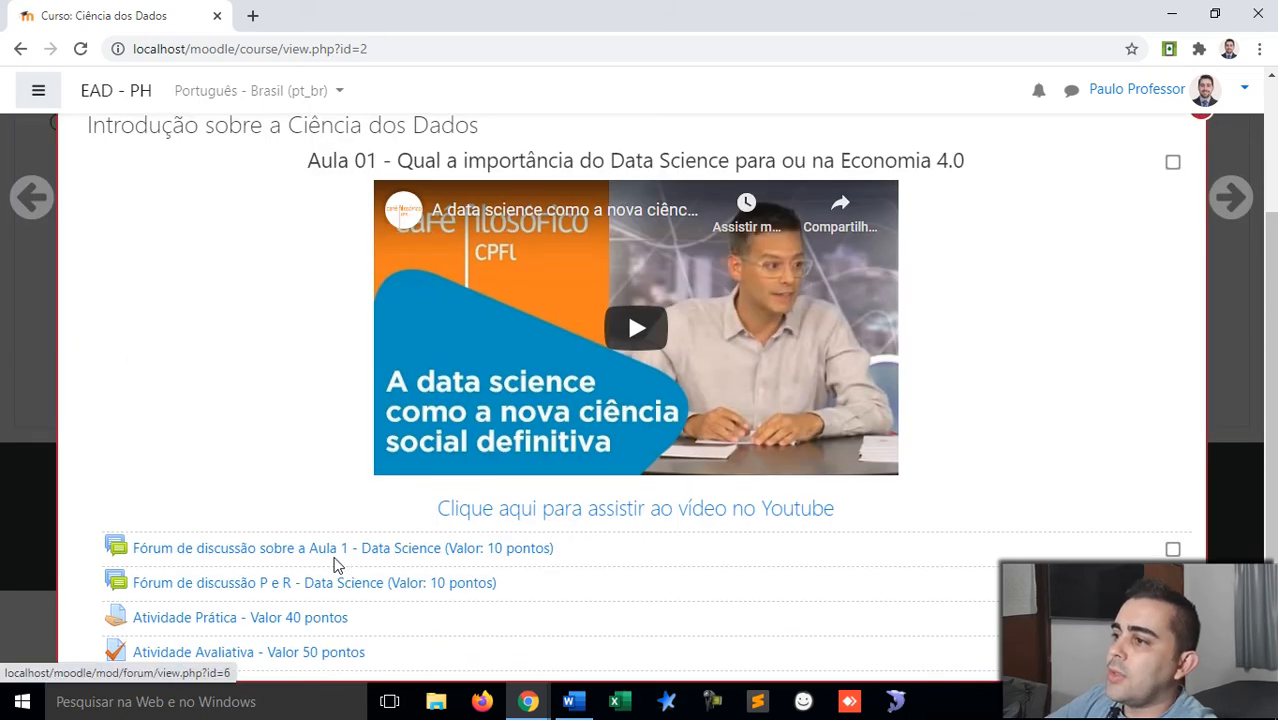
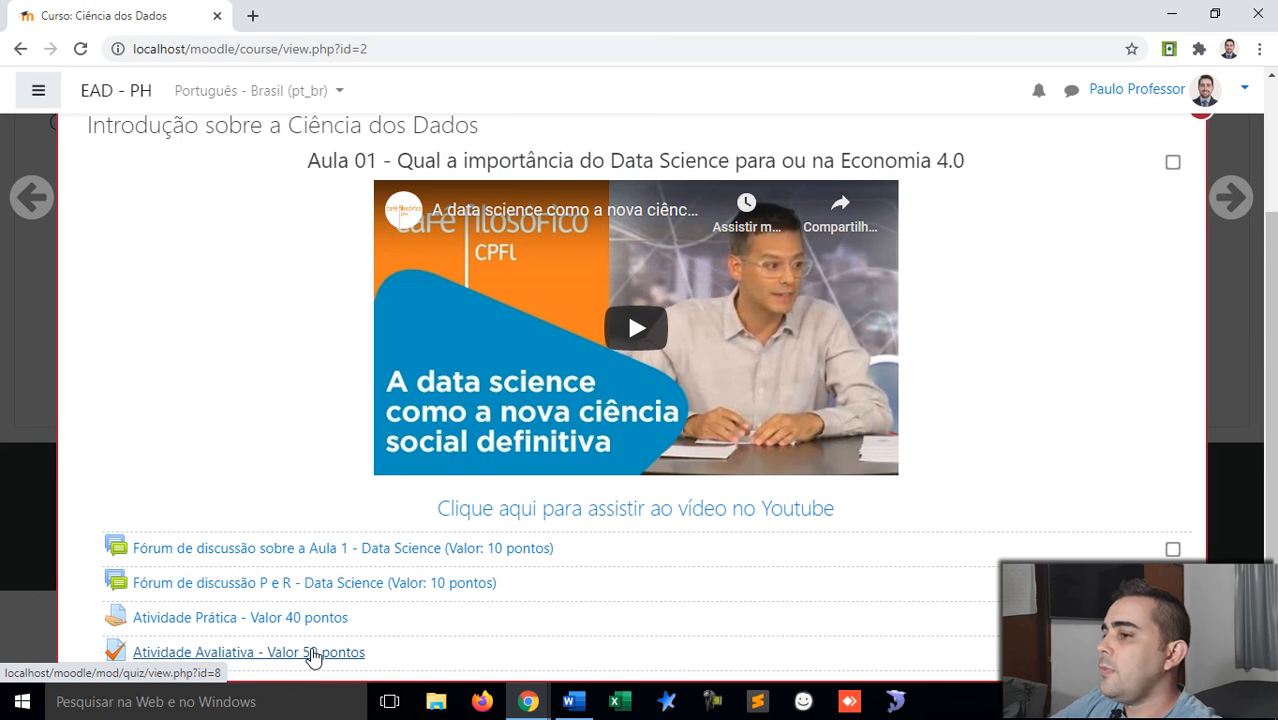
Step: Scroll back up within the 'Introdução sobre a Ciência dos Dados' lesson pop-up
scroll(1232, 285, "up", 2)
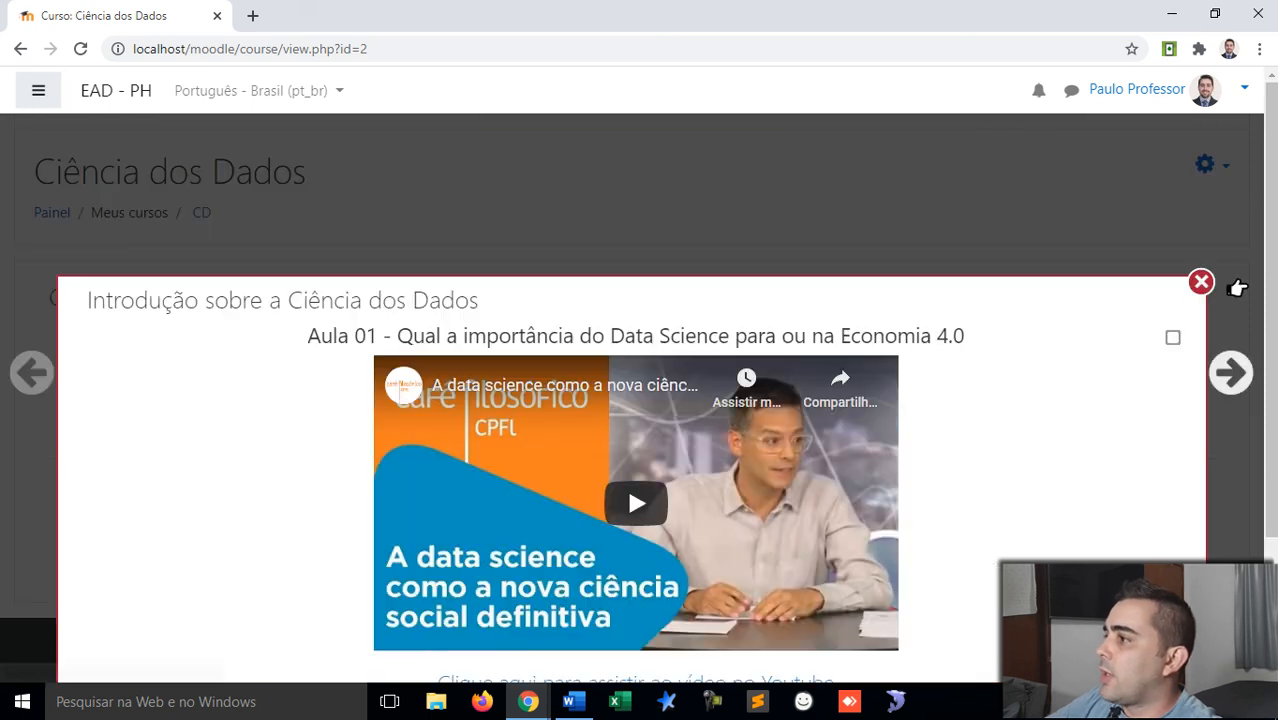
Step: Close the lesson pop-up and turn on course editing with Ativar edição
left_click(1199, 283)
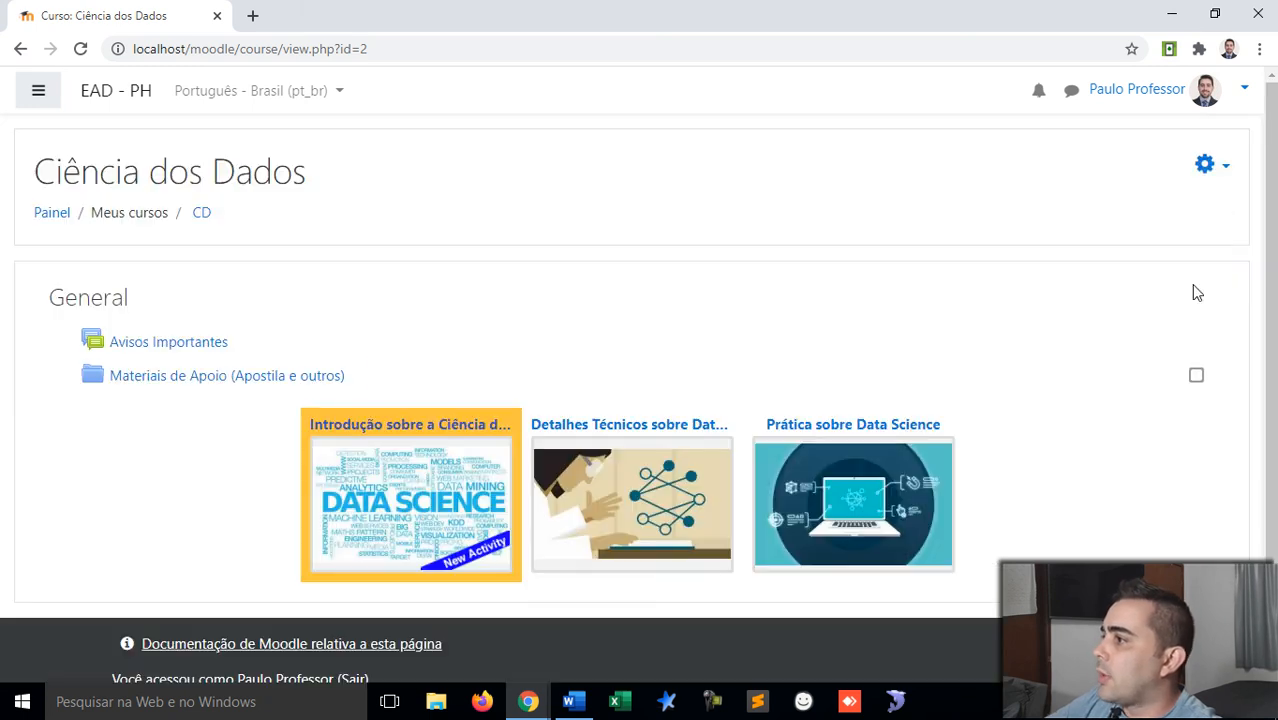
left_click(1222, 167)
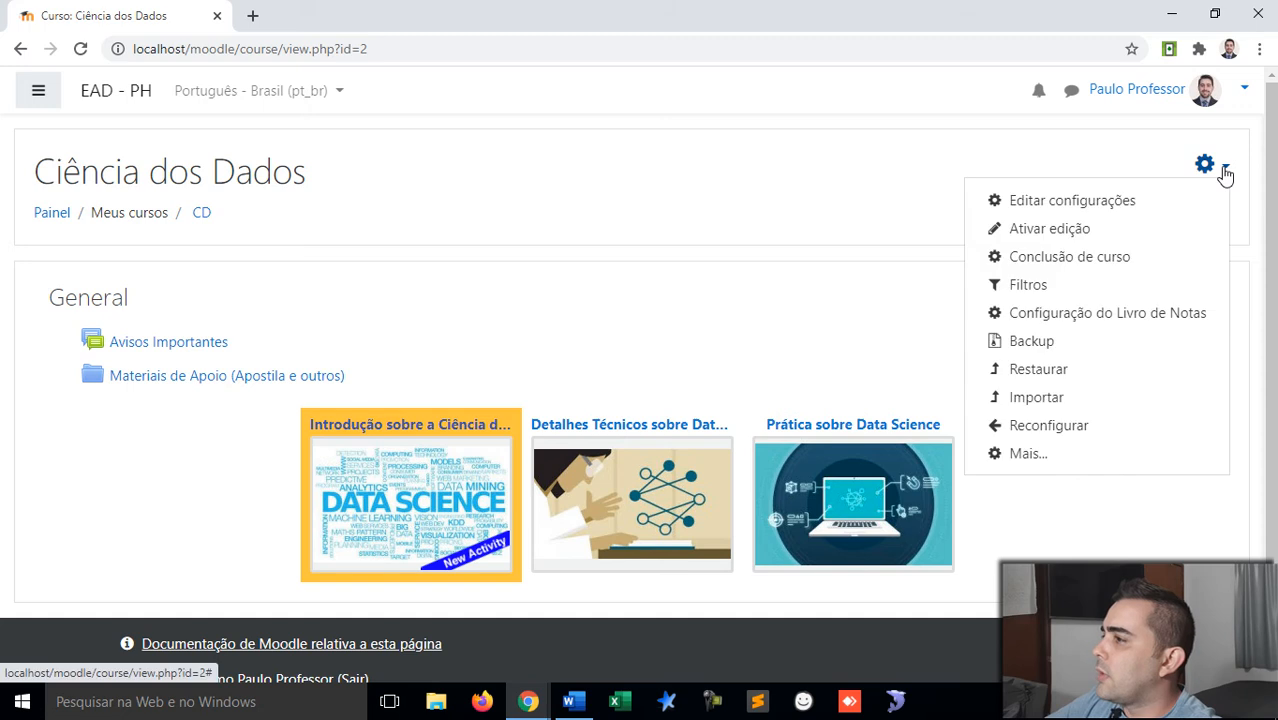
left_click(1047, 229)
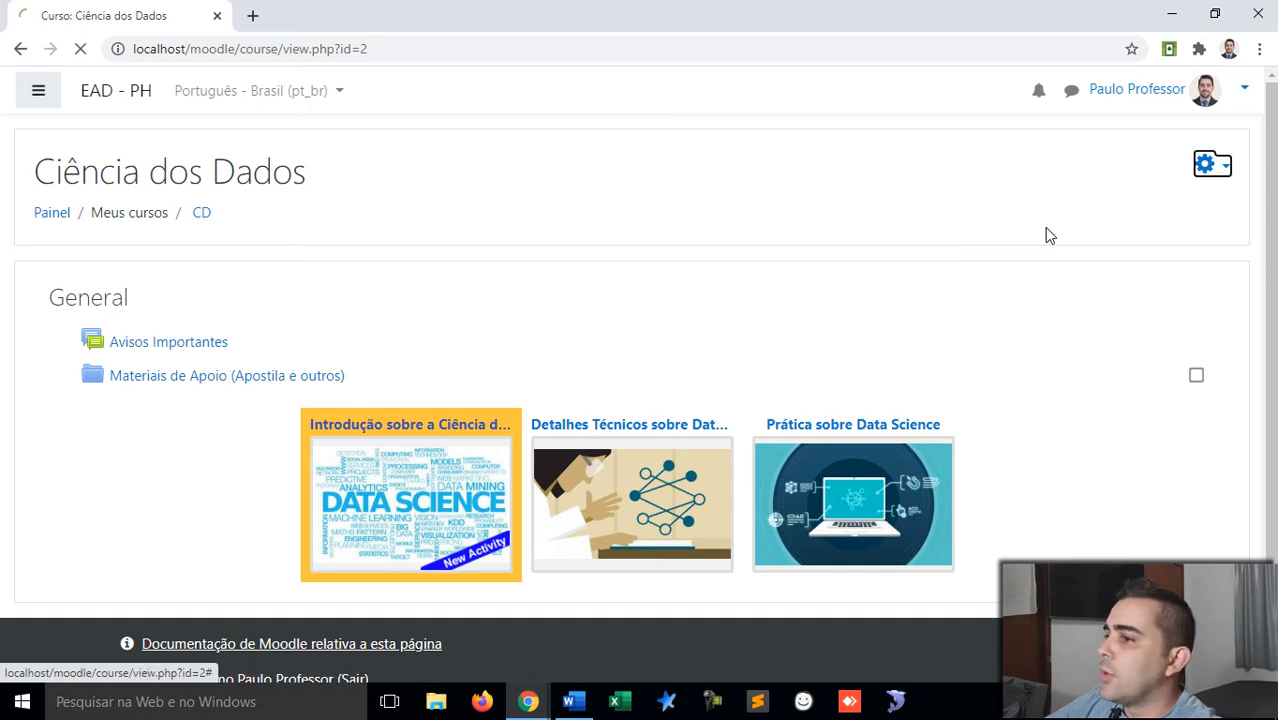
Step: Go to the 'Atividade Avaliativa - Valor 50 pontos' quiz page and review its attempt details
scroll(609, 377, "down", 6)
scroll(545, 369, "down", 3)
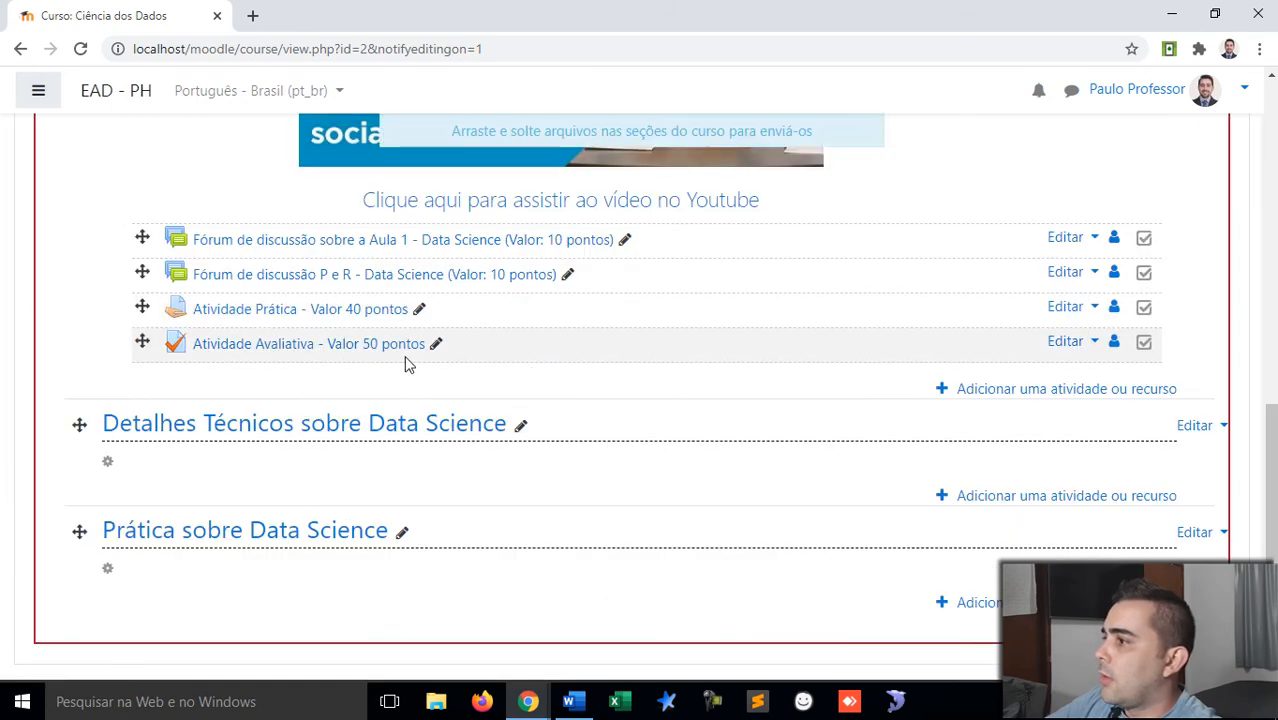
left_click(1068, 342)
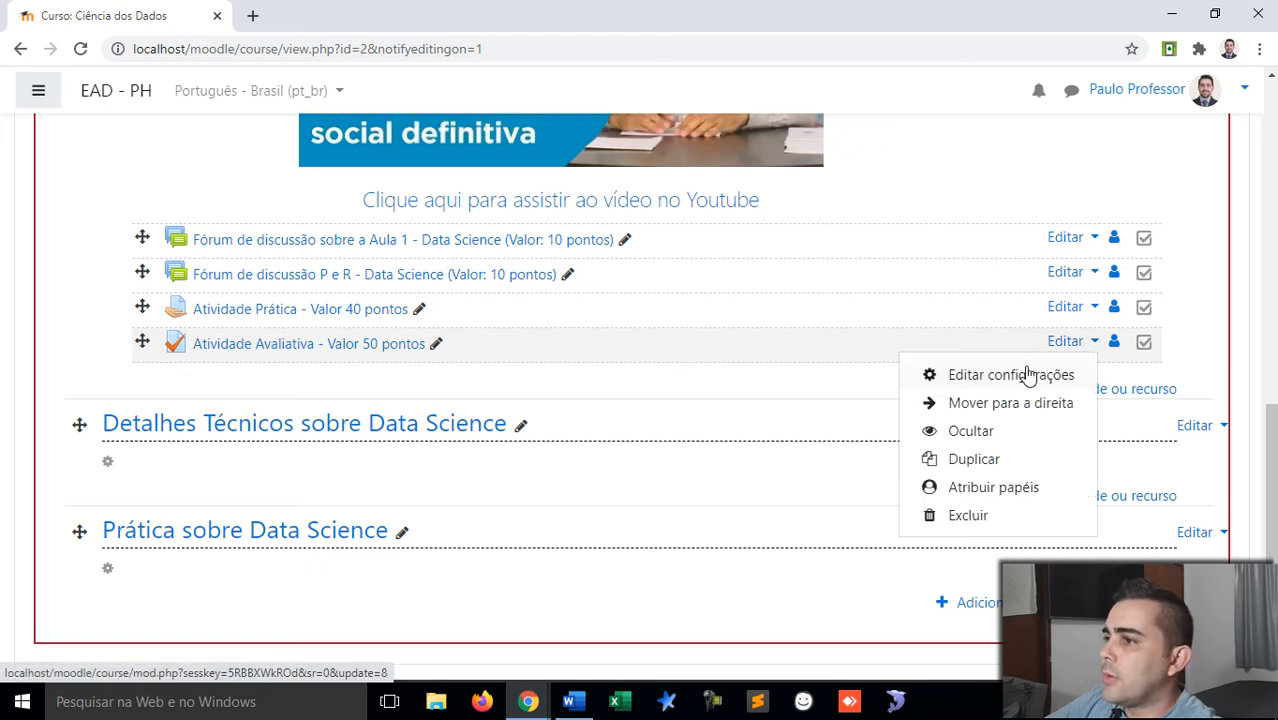
left_click(395, 349)
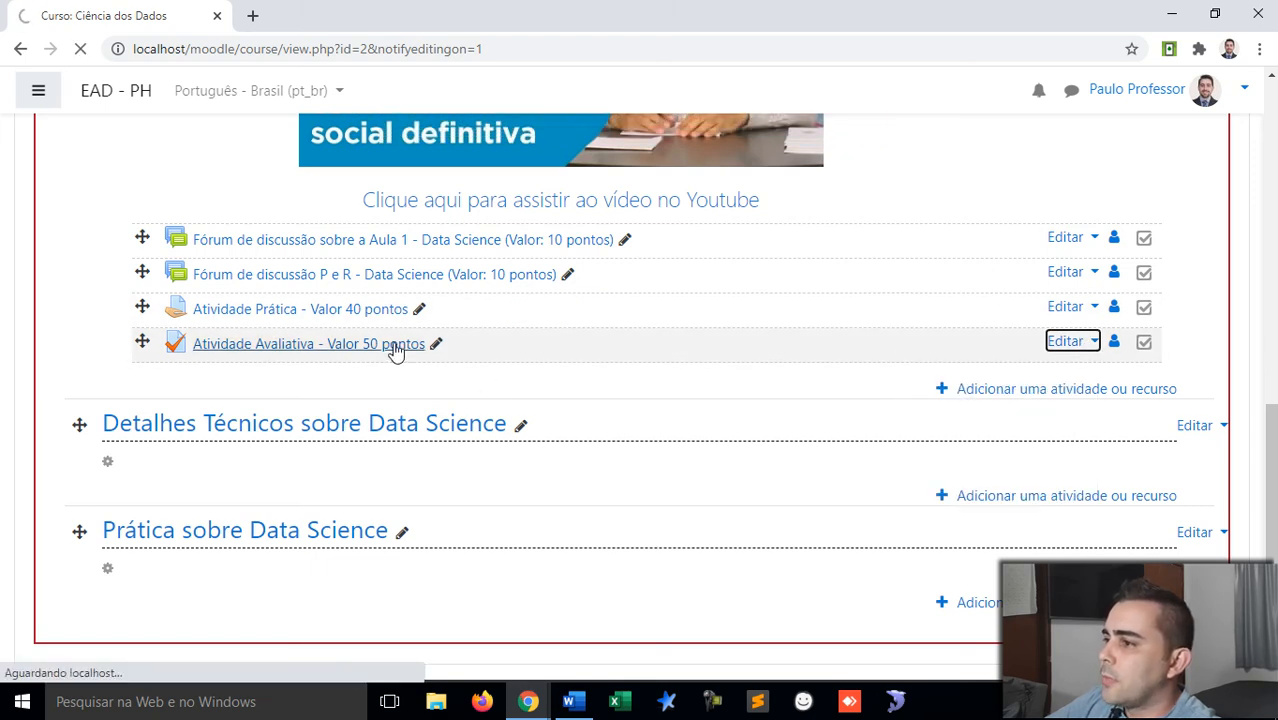
scroll(395, 352, "down", 2)
scroll(396, 352, "down", 1)
left_click(651, 377)
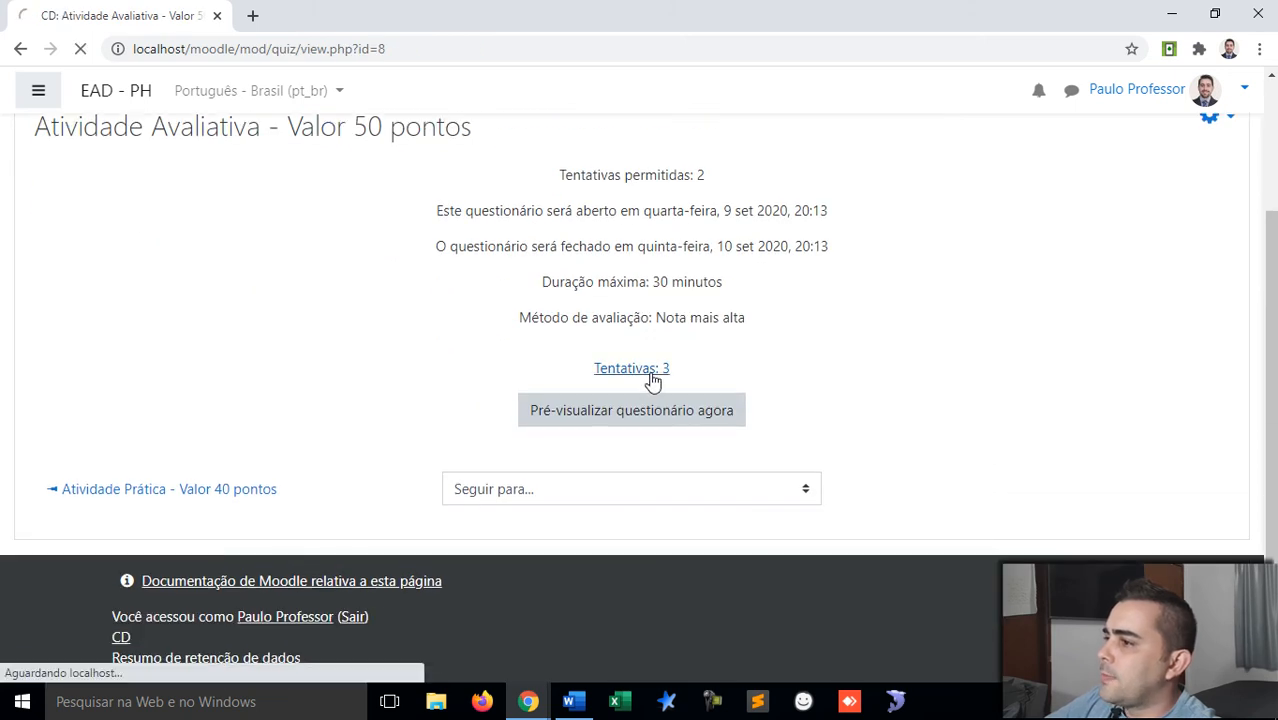
scroll(652, 382, "down", 4)
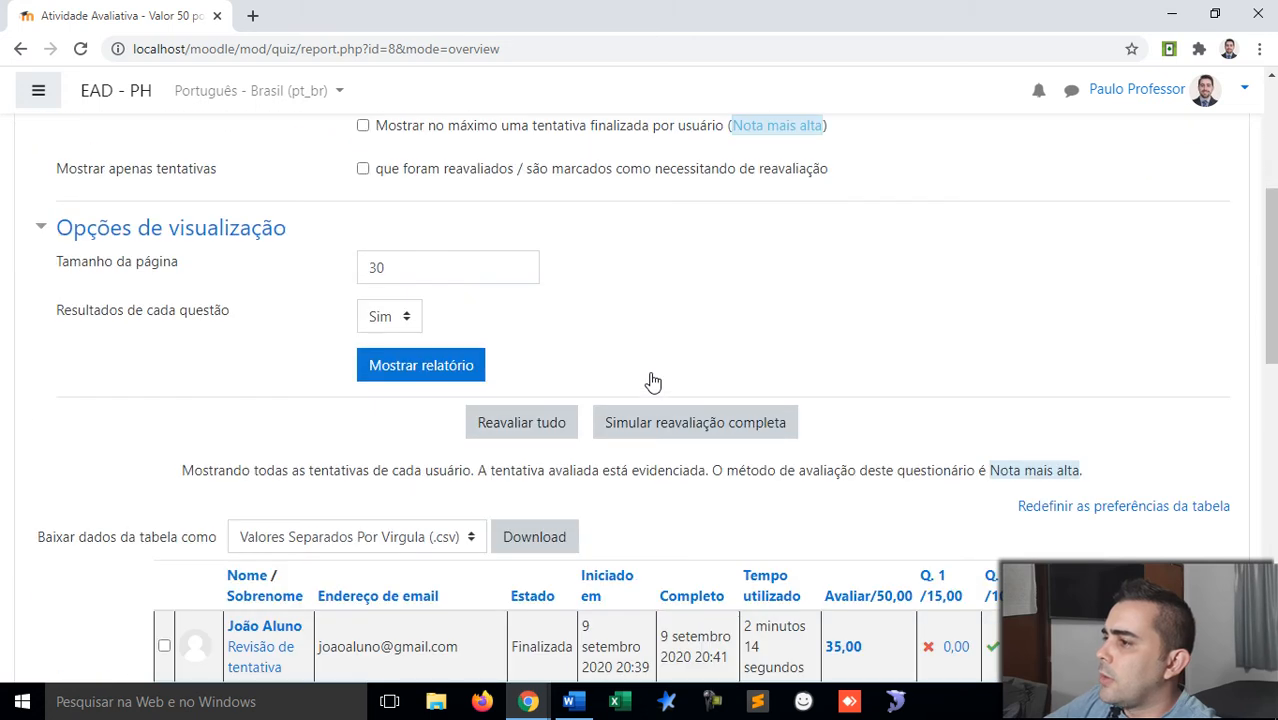
scroll(652, 382, "down", 3)
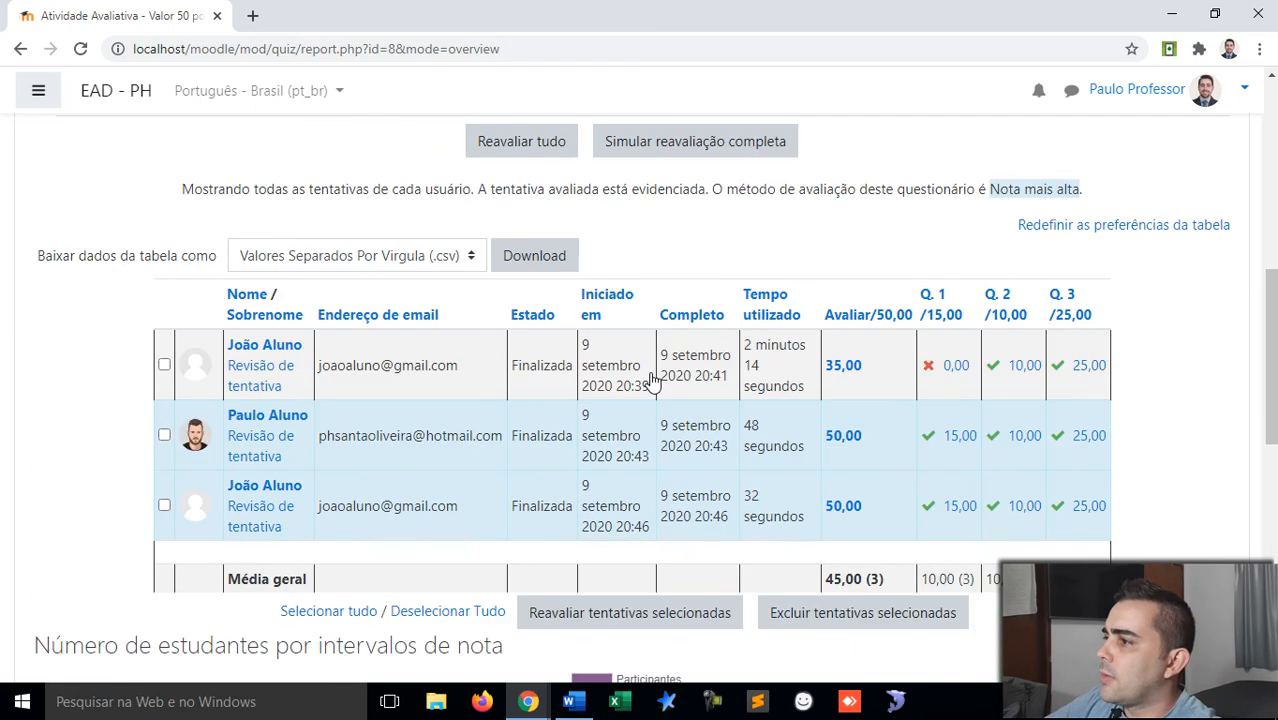
scroll(652, 382, "down", 3)
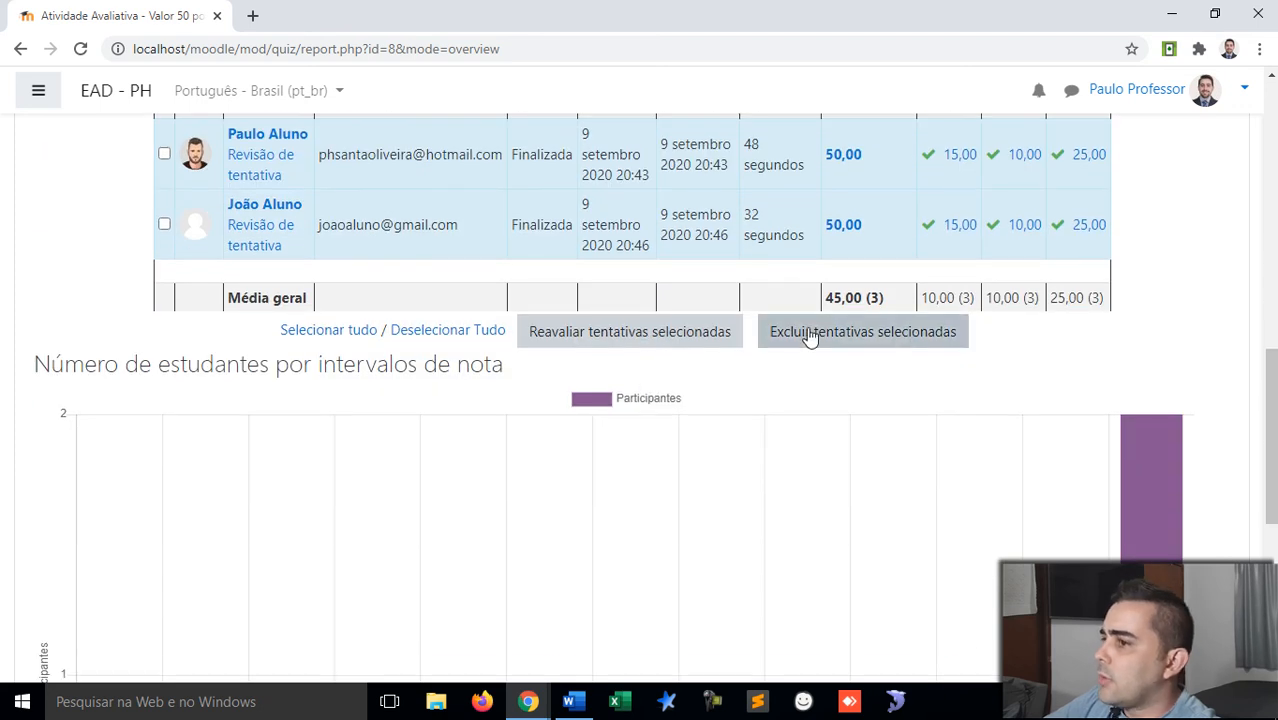
scroll(808, 337, "down", 5)
scroll(805, 337, "up", 15)
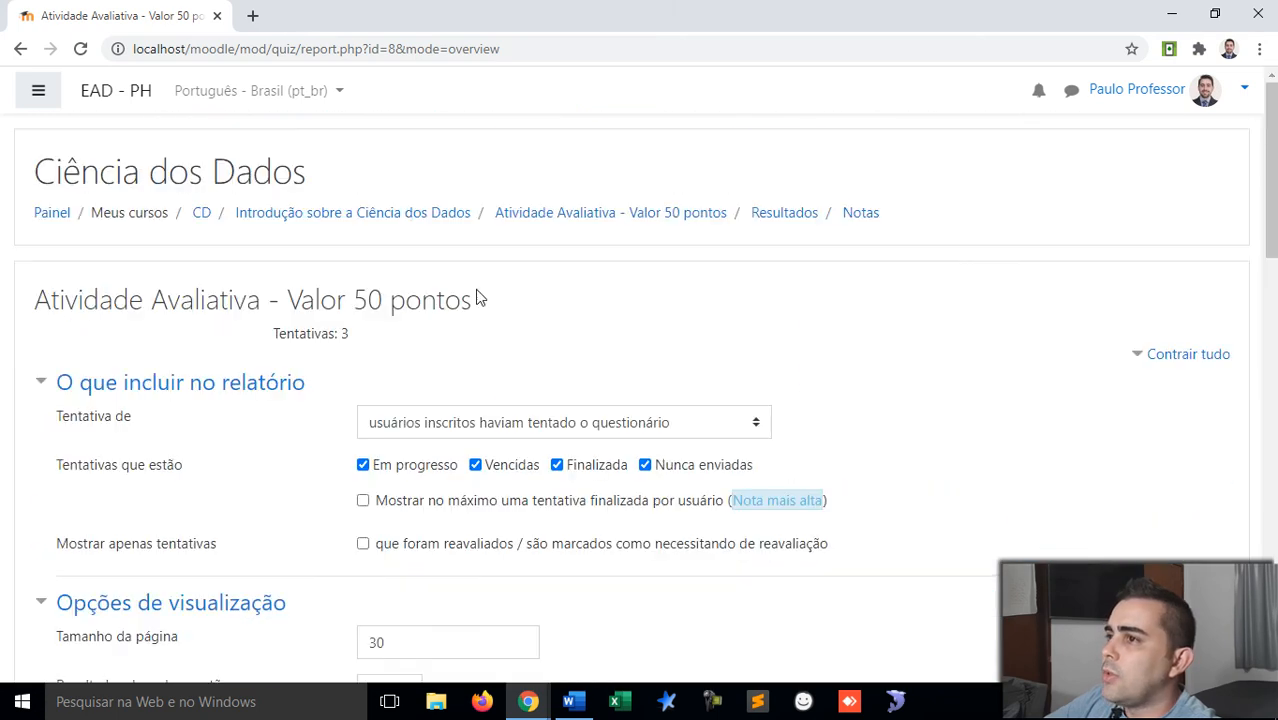
left_click(20, 49)
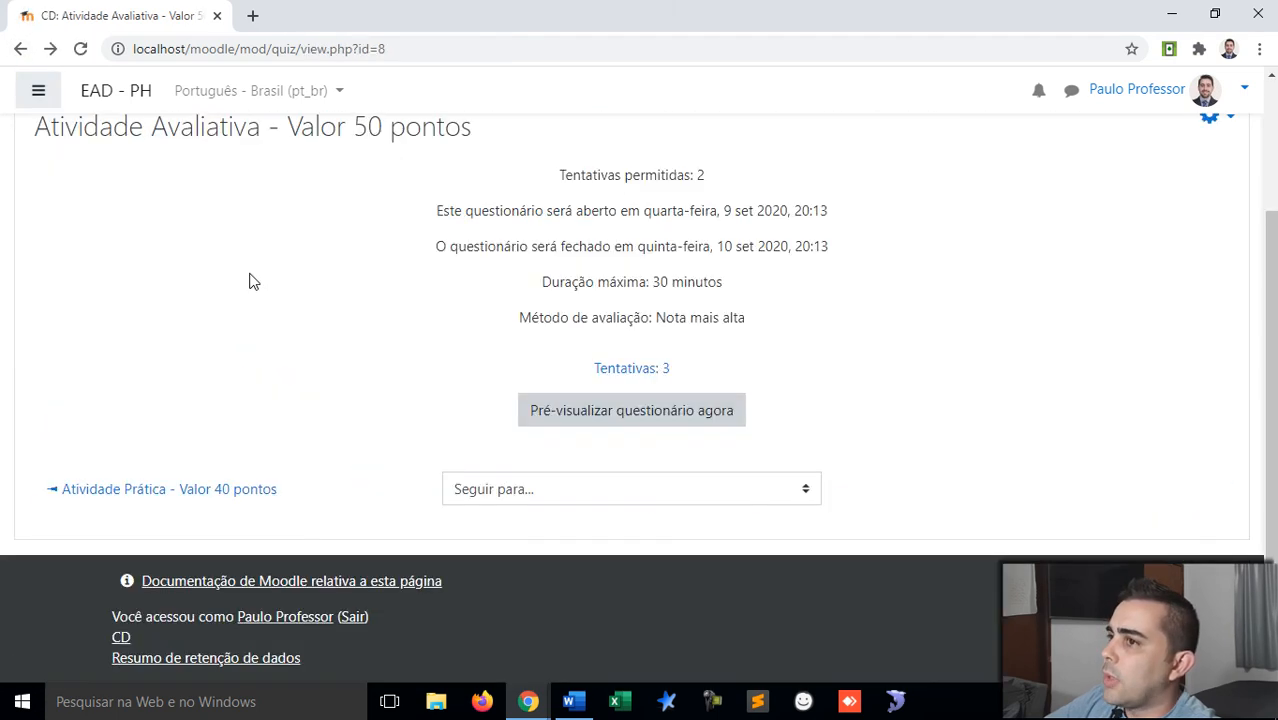
Step: Return to the course and choose Editar configurações for the Atividade Avaliativa quiz
left_click(20, 49)
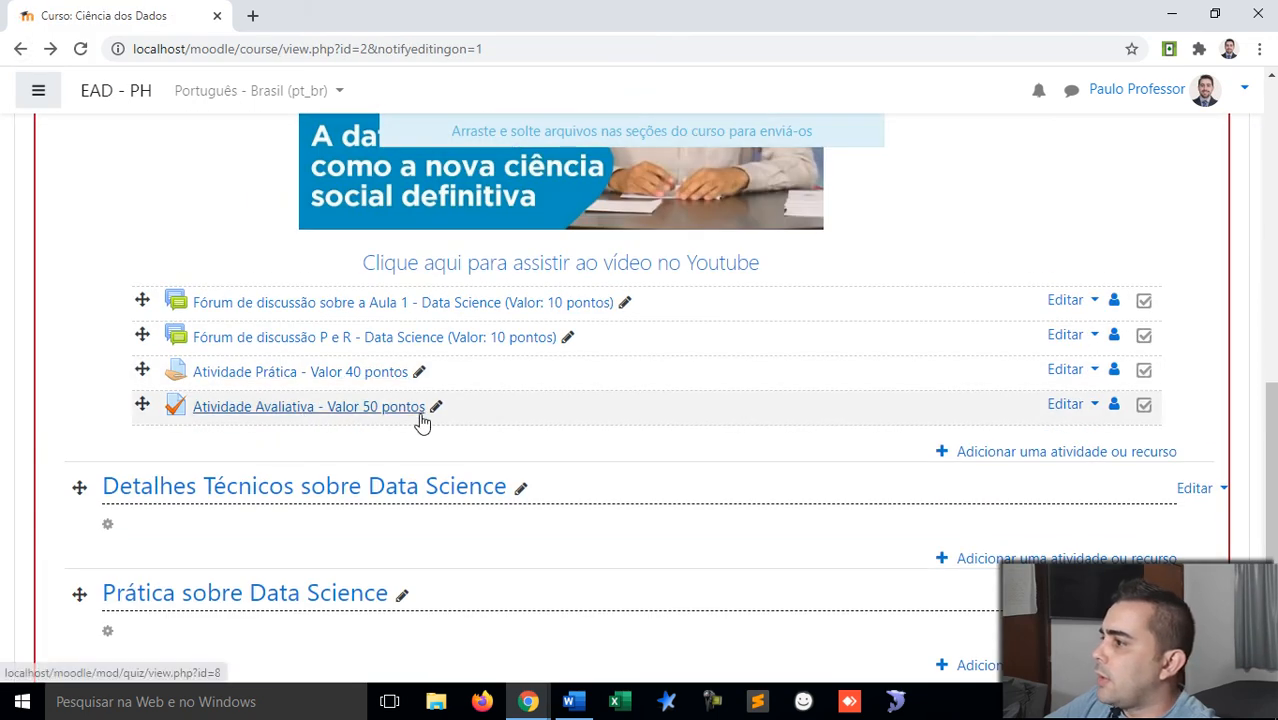
left_click(1093, 410)
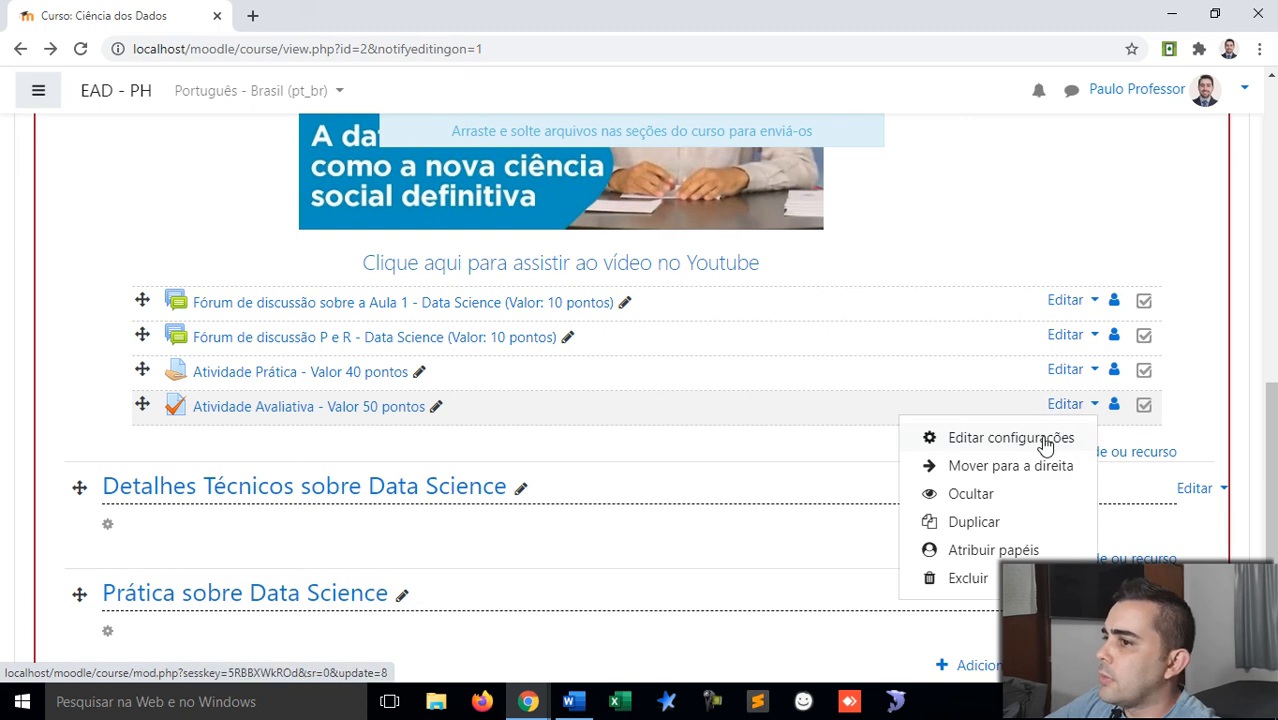
left_click(1041, 435)
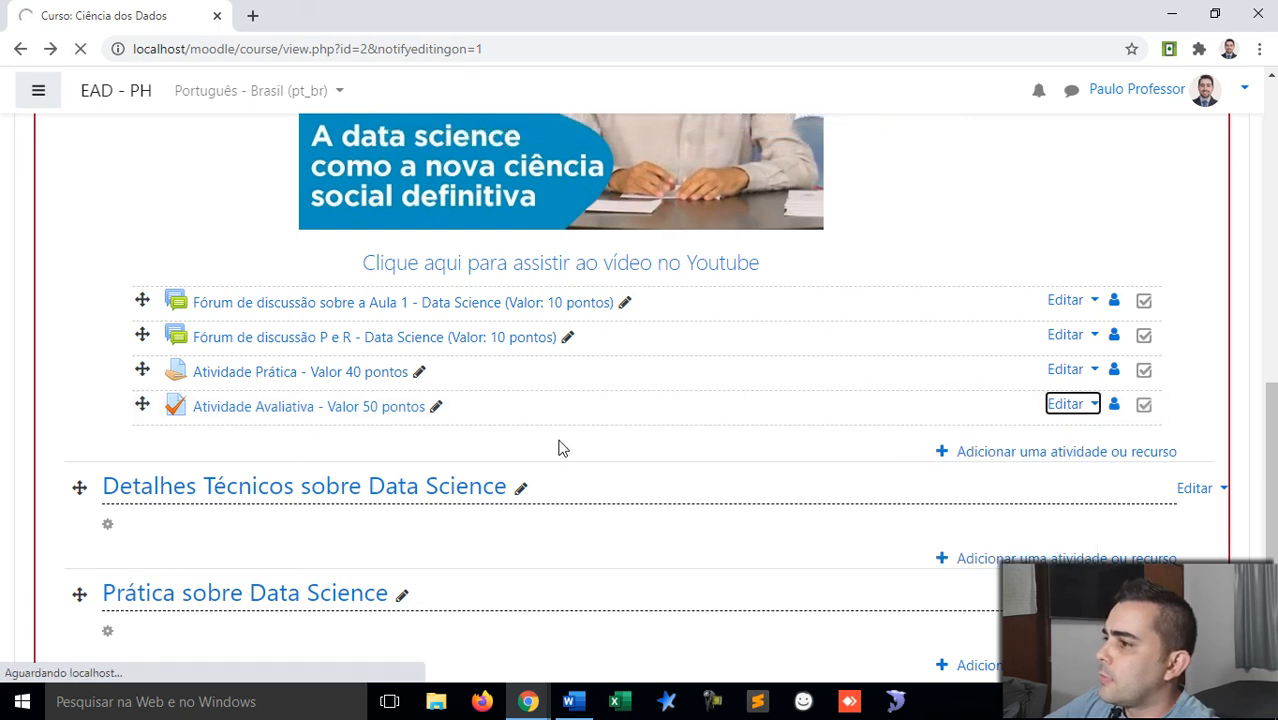
Step: Expand the Nota section to show 2 attempts allowed and 'Nota mais alta' grading
scroll(249, 400, "down", 2)
scroll(249, 400, "down", 2)
scroll(237, 407, "up", 4)
scroll(237, 407, "down", 5)
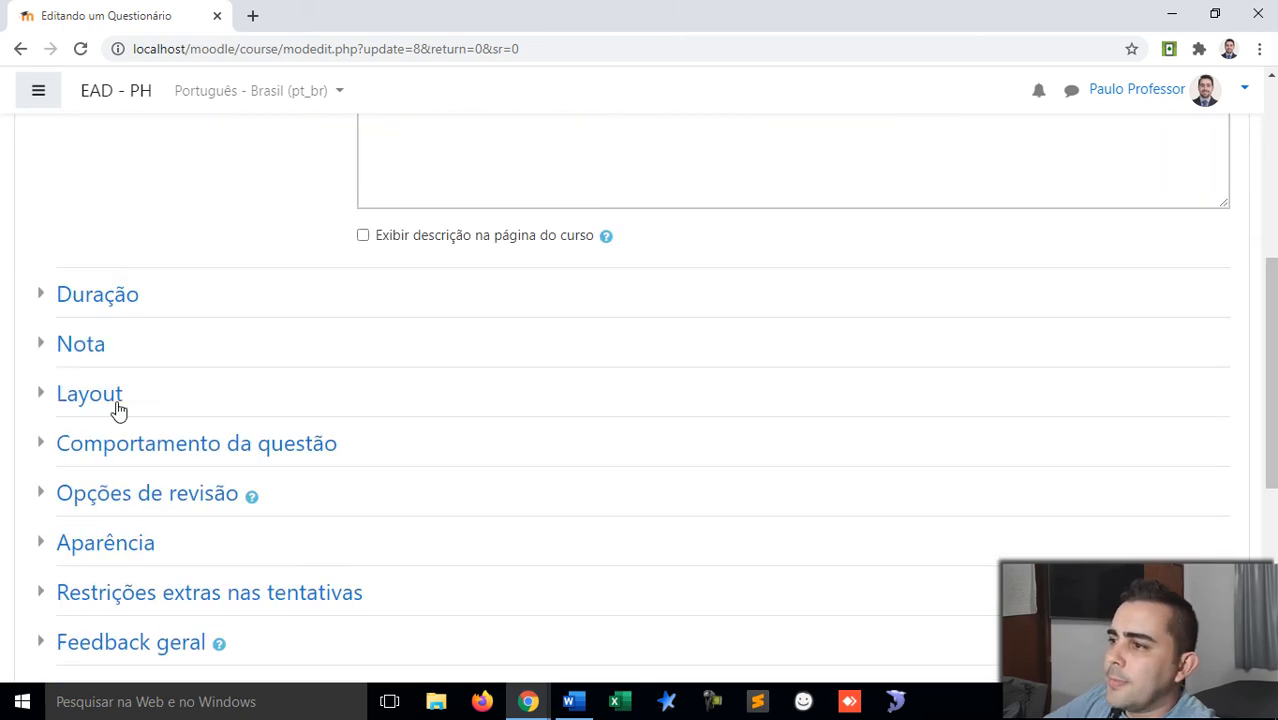
left_click(37, 350)
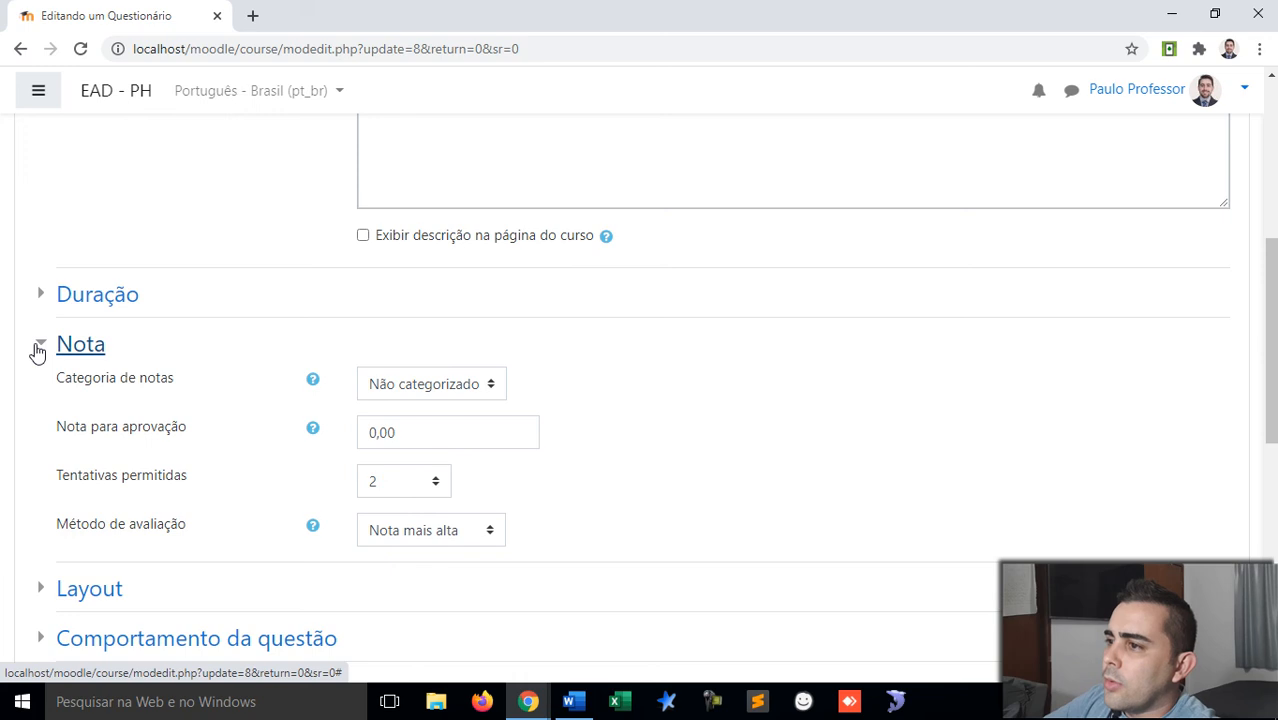
left_click(37, 350)
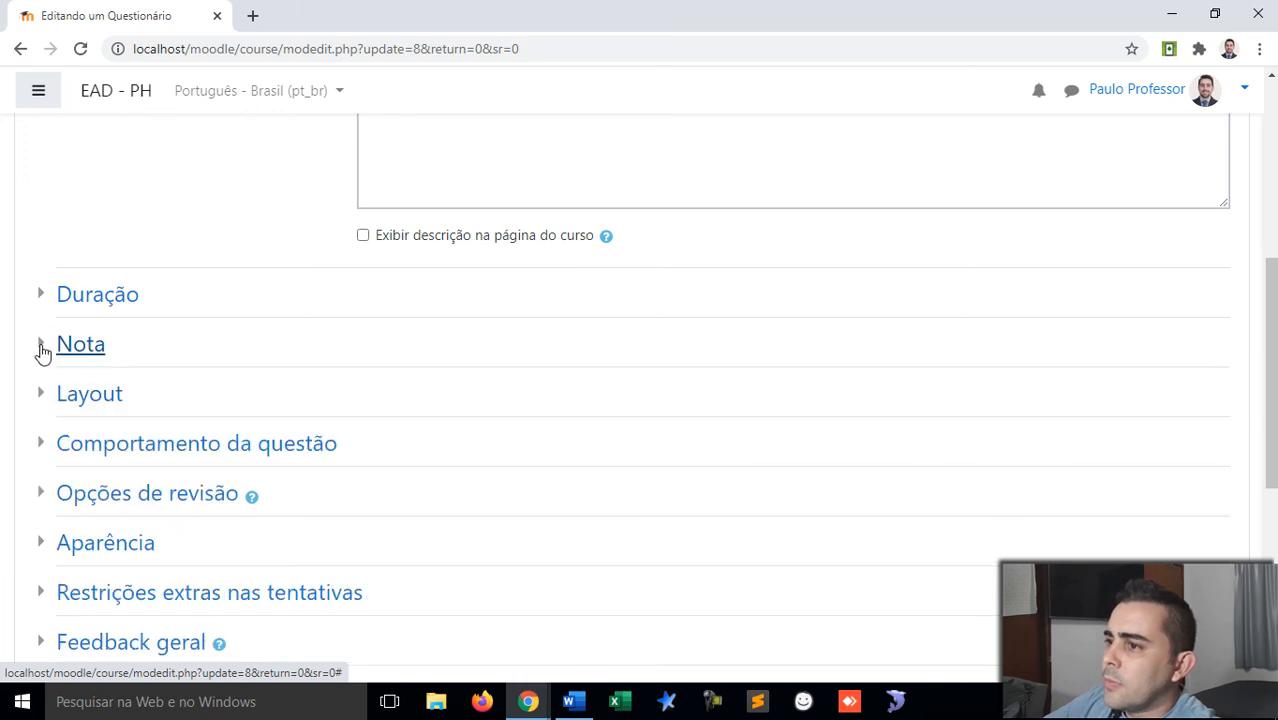
left_click(44, 350)
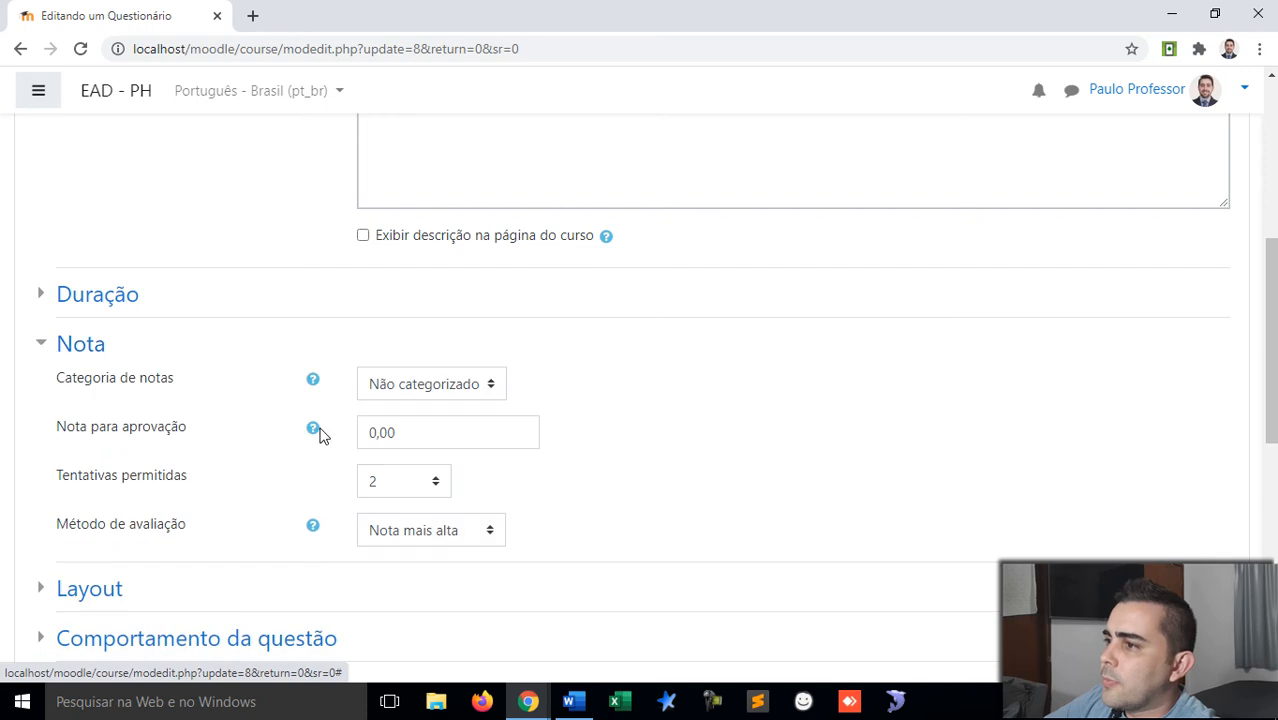
scroll(348, 425, "down", 1)
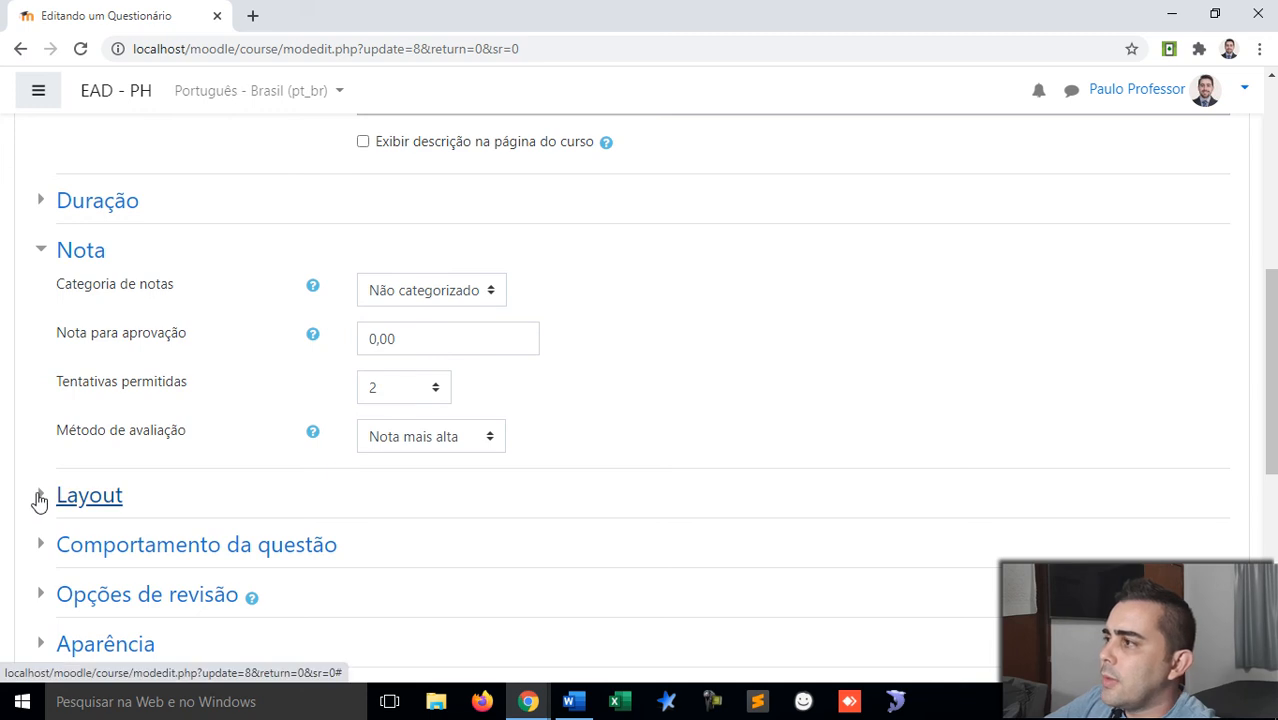
scroll(40, 499, "down", 1)
scroll(805, 428, "up", 6)
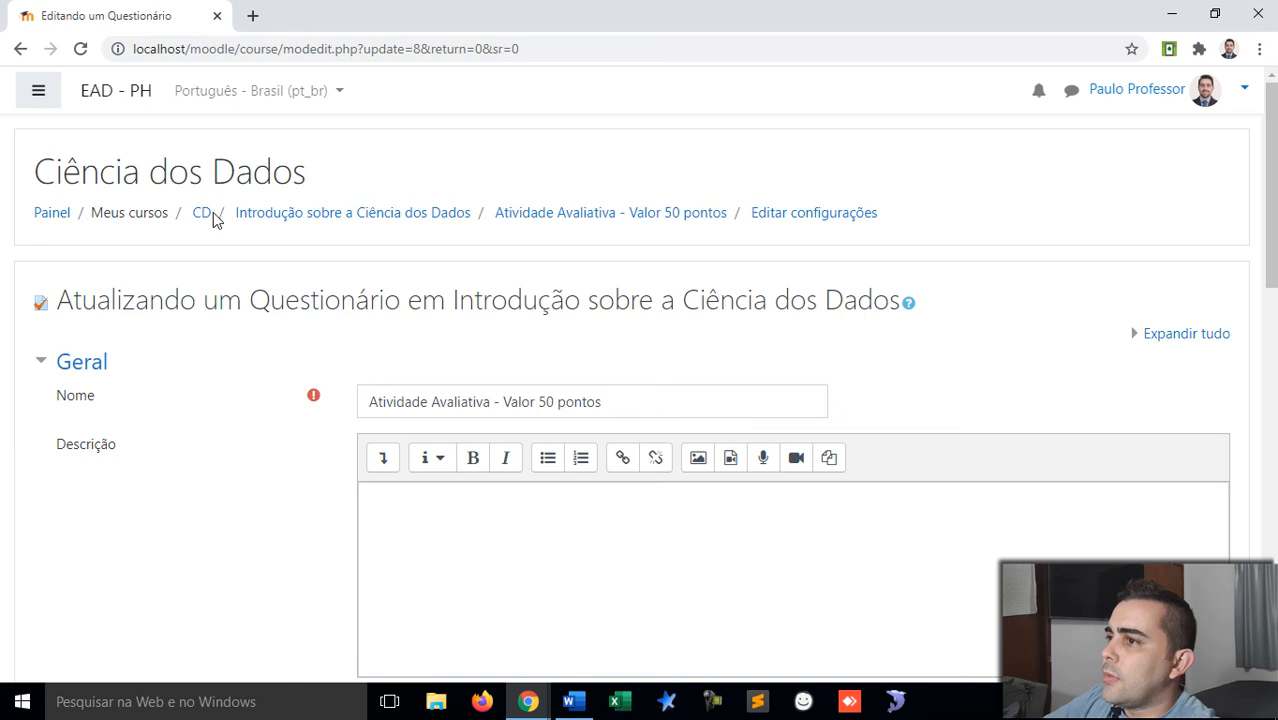
Step: Return to the Introdução sobre a Ciência dos Dados section and turn off course editing
left_click(267, 221)
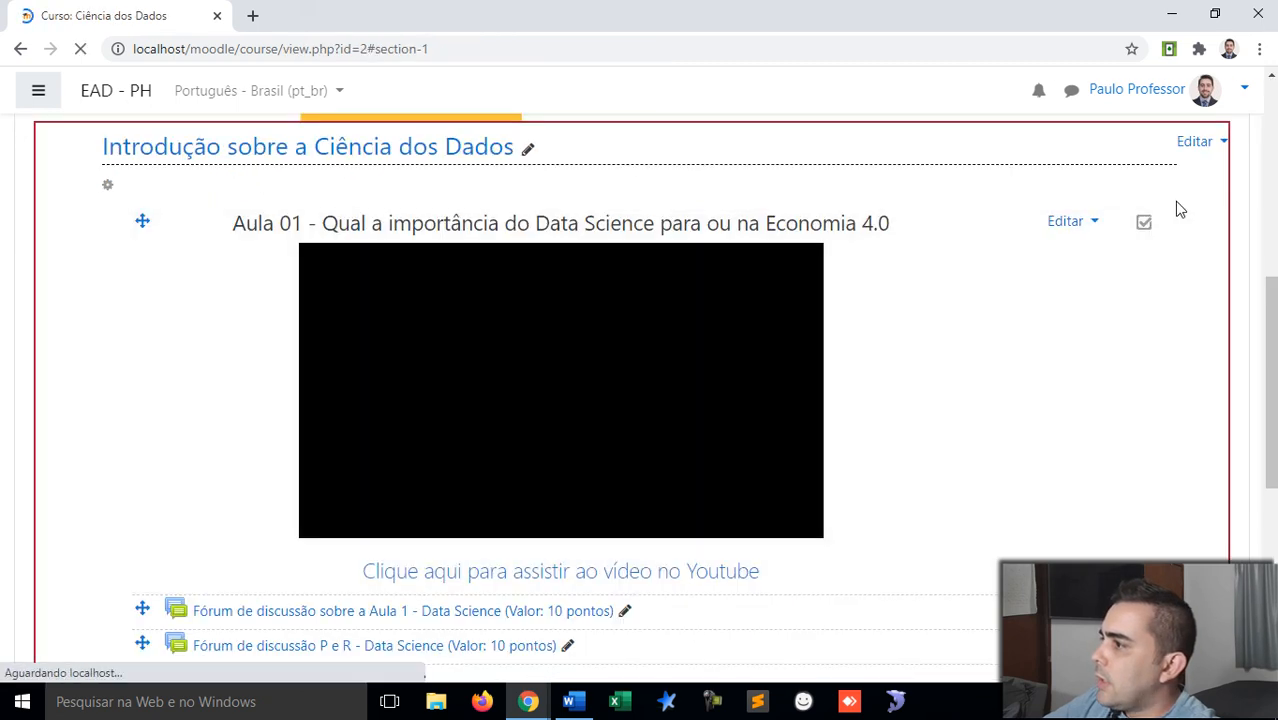
scroll(1201, 190, "up", 4)
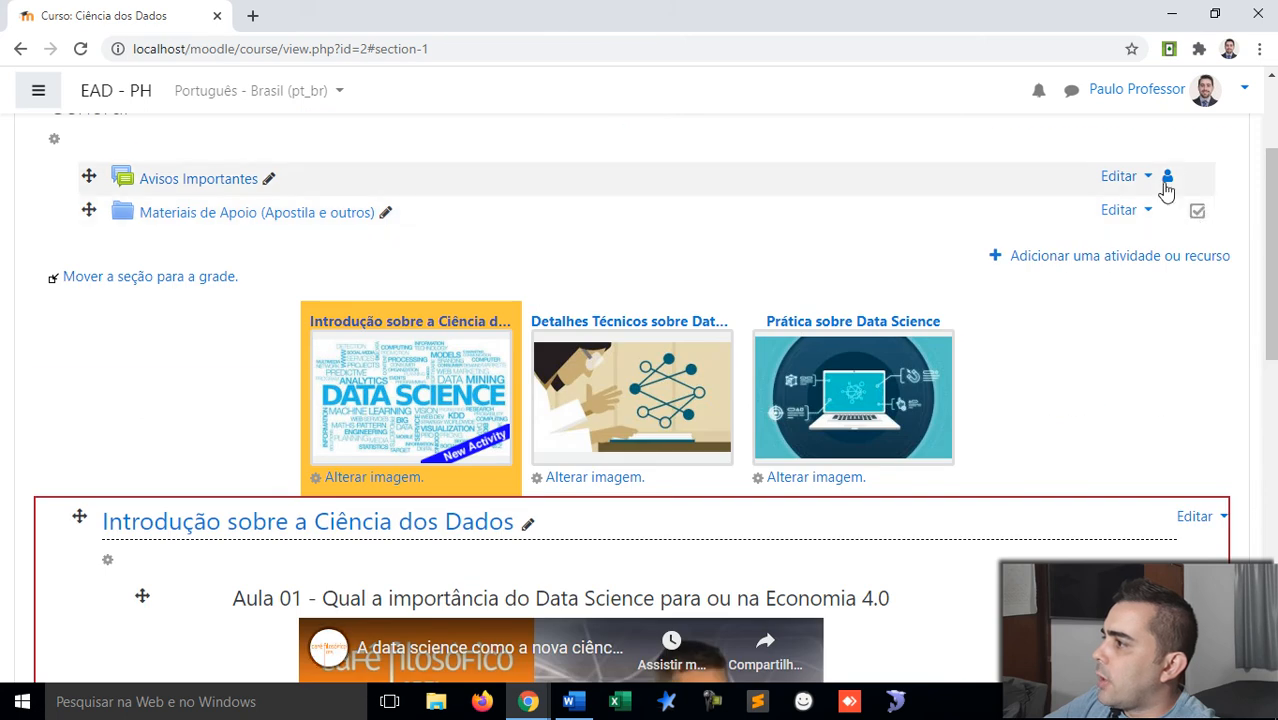
scroll(1150, 252, "up", 2)
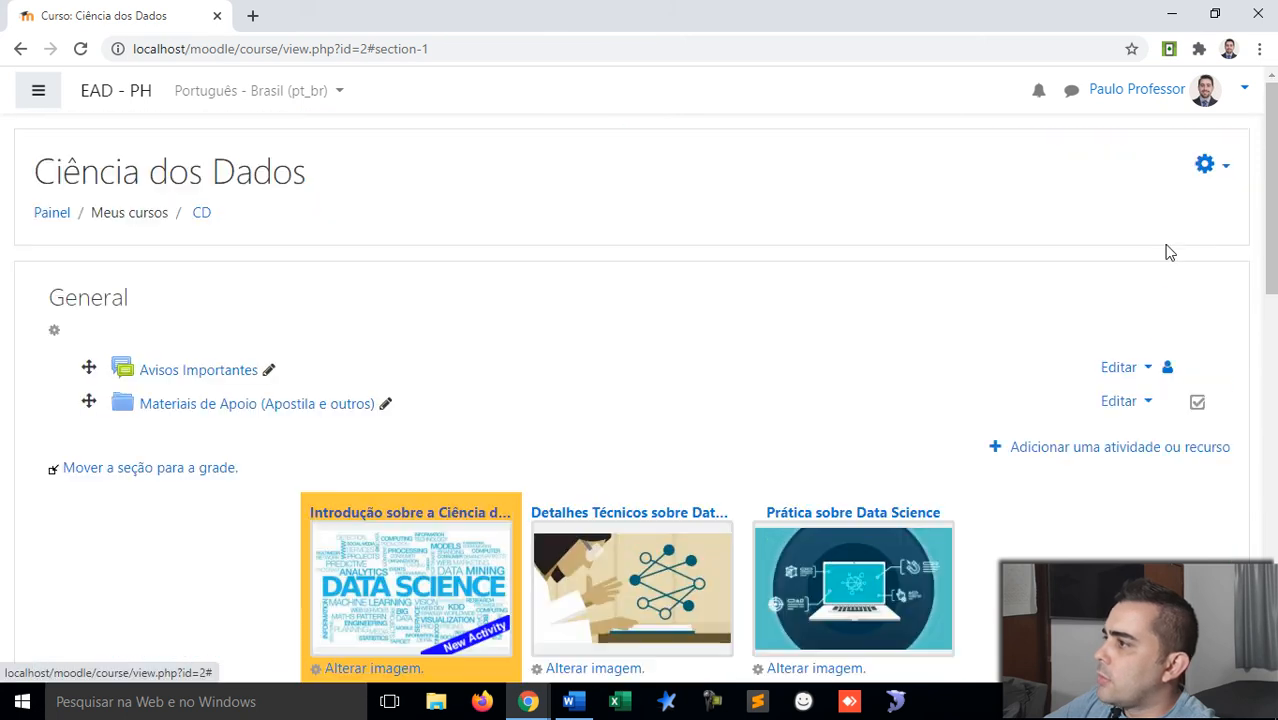
left_click(1225, 170)
left_click(1062, 230)
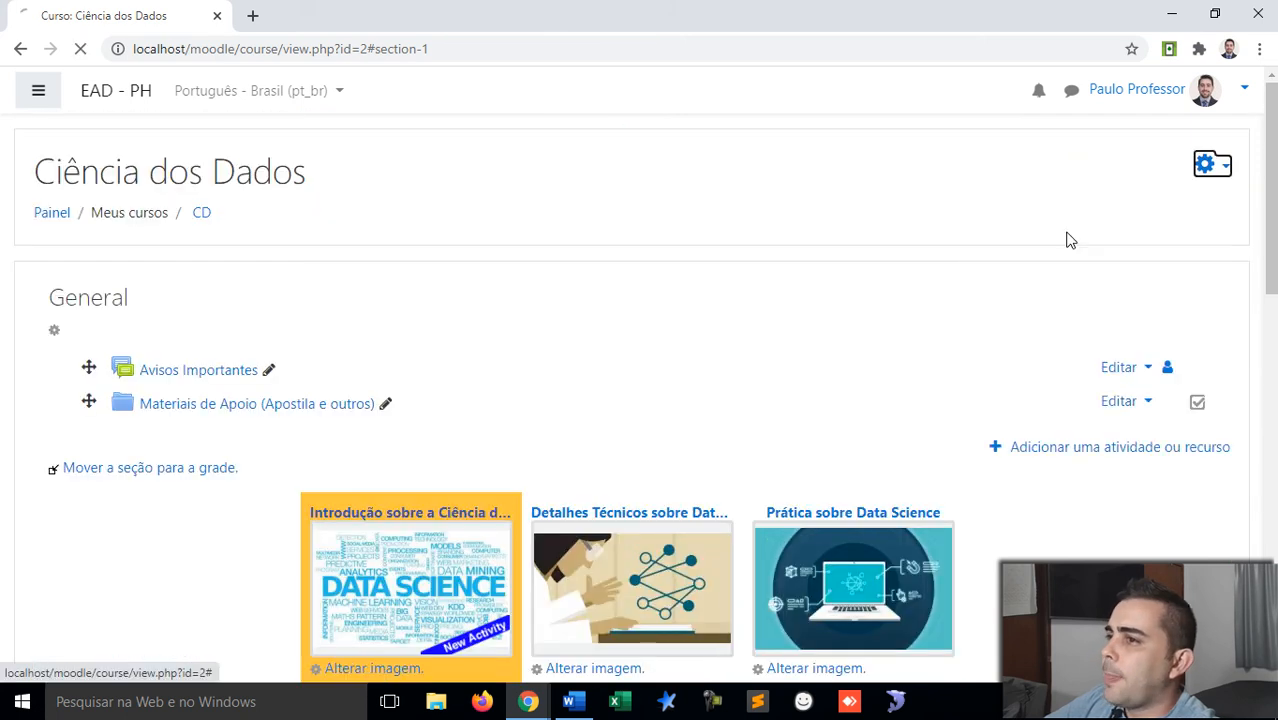
Step: Show the course navigation drawer and scroll it back to the top
left_click(38, 92)
scroll(100, 560, "down", 2)
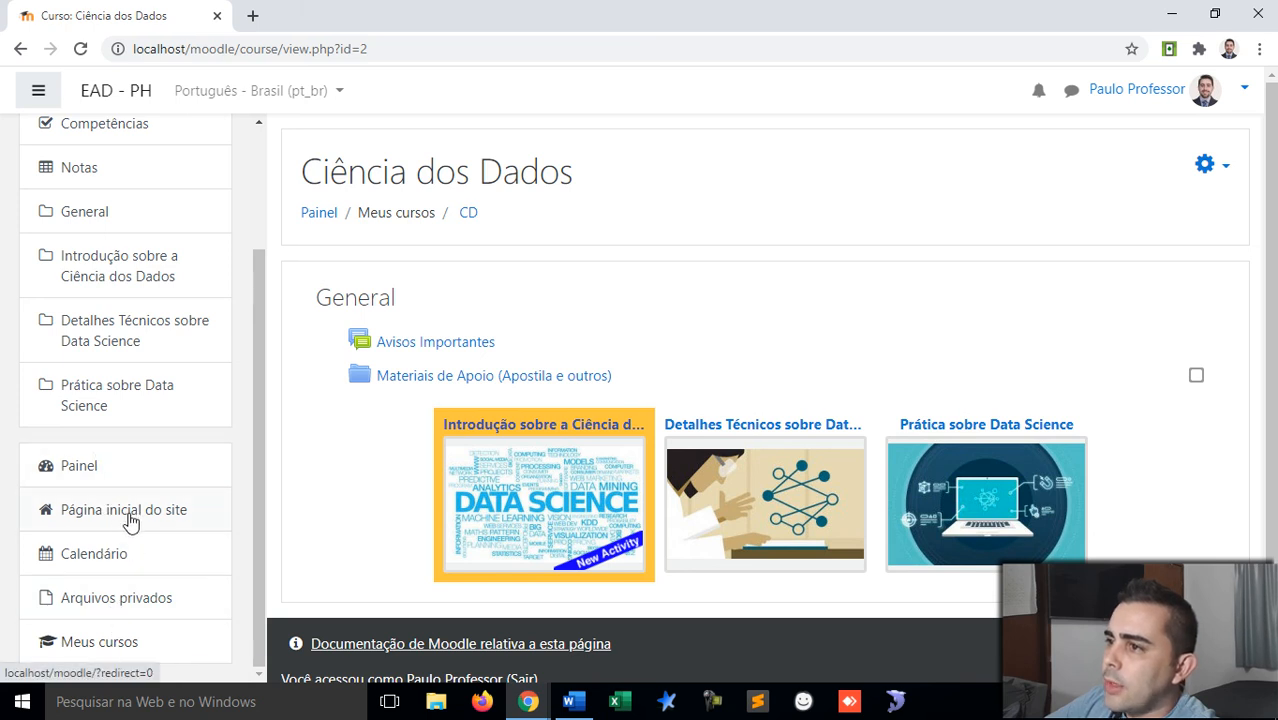
scroll(120, 495, "up", 2)
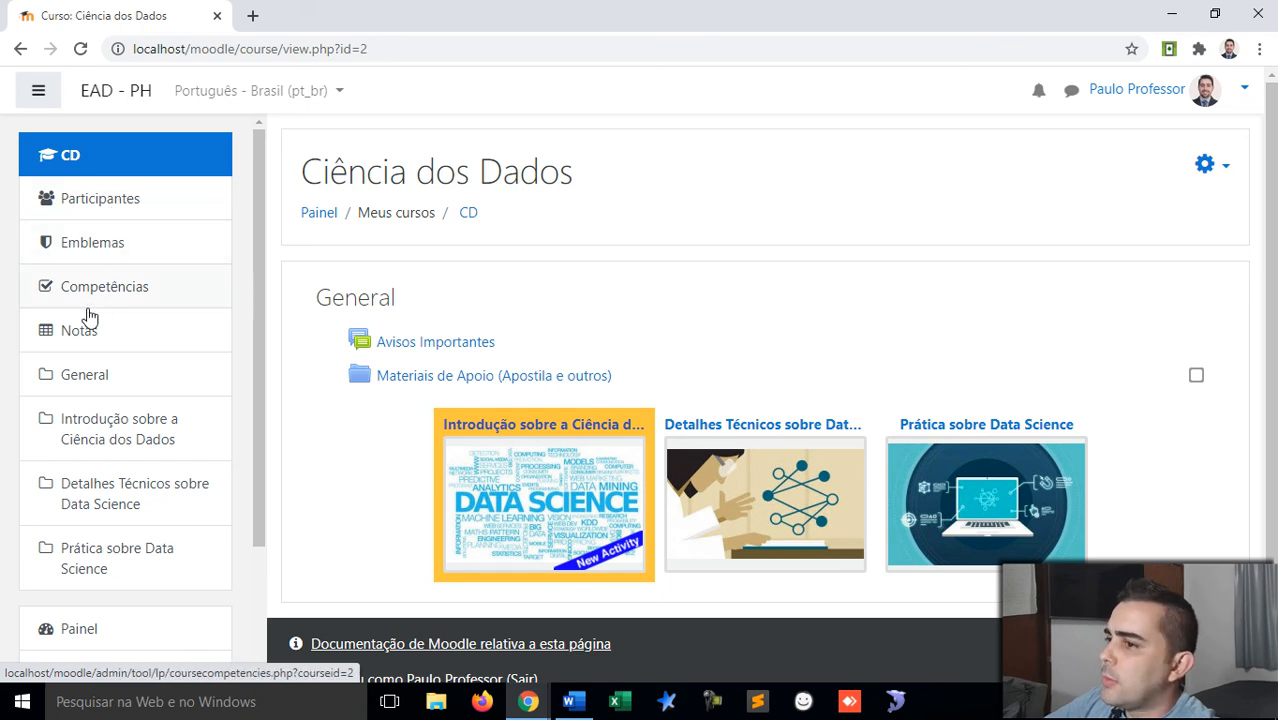
scroll(90, 315, "down", 3)
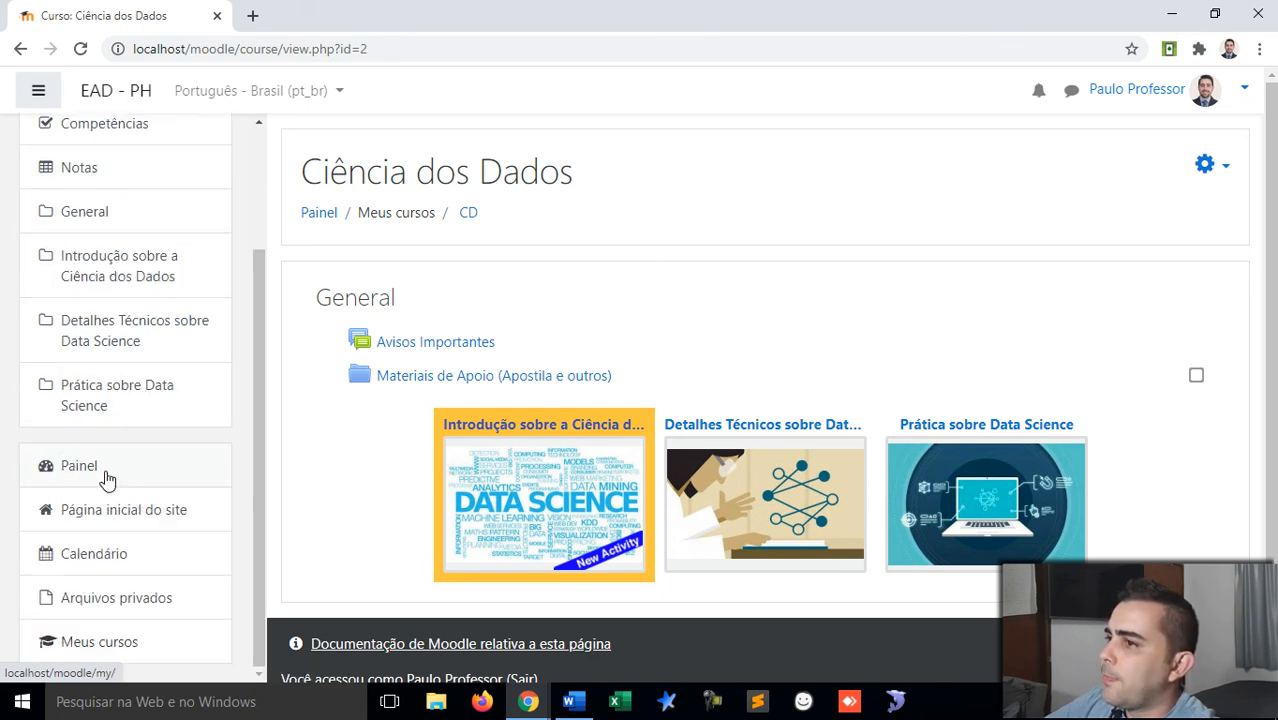
scroll(157, 408, "up", 3)
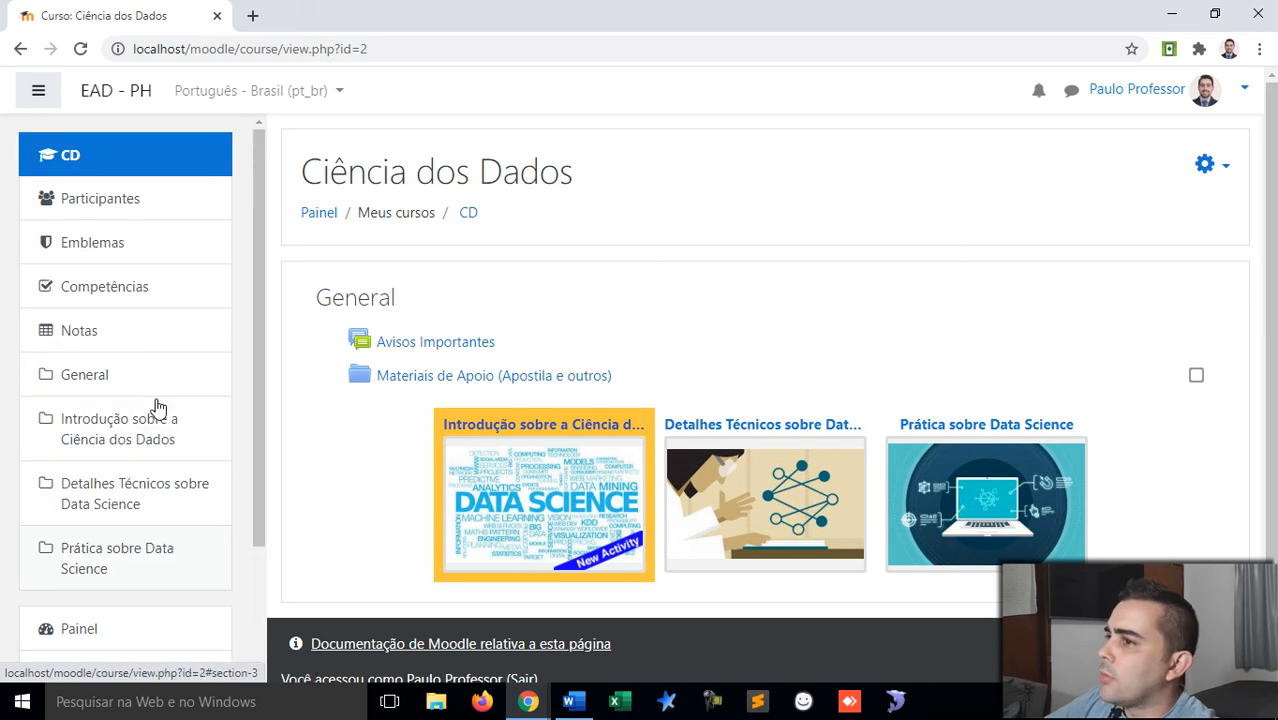
left_click(317, 215)
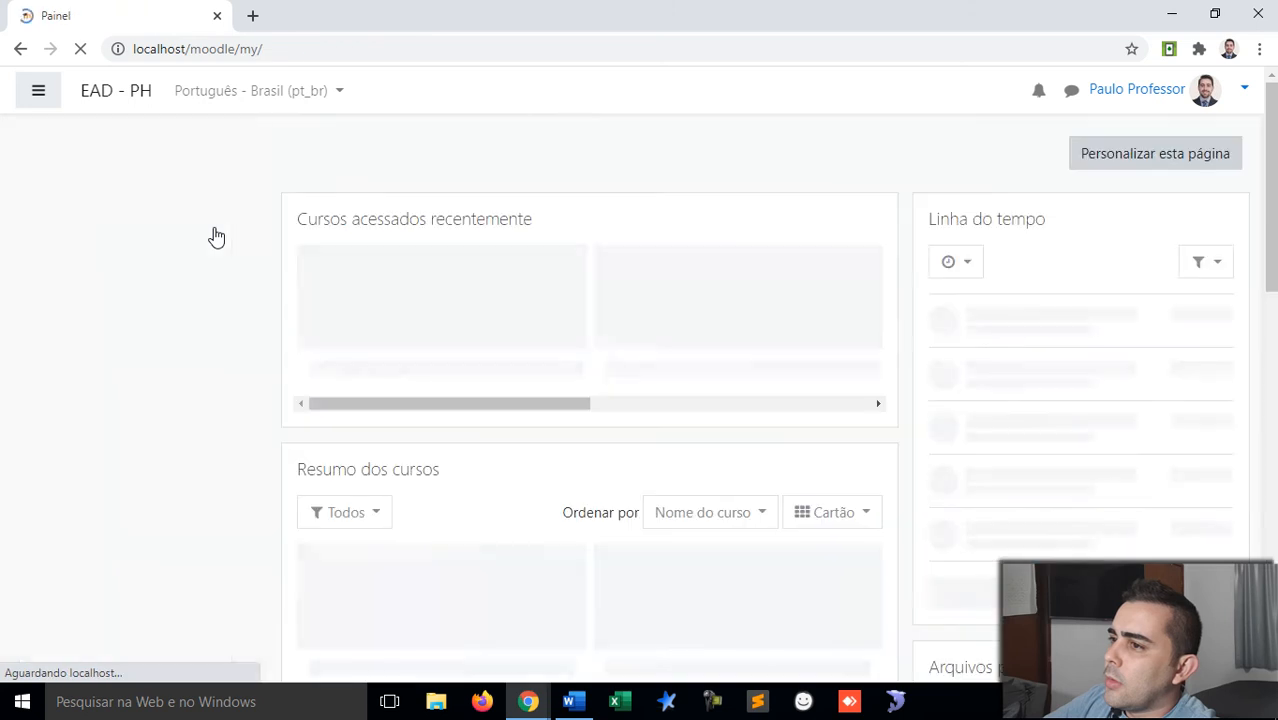
scroll(148, 282, "down", 2)
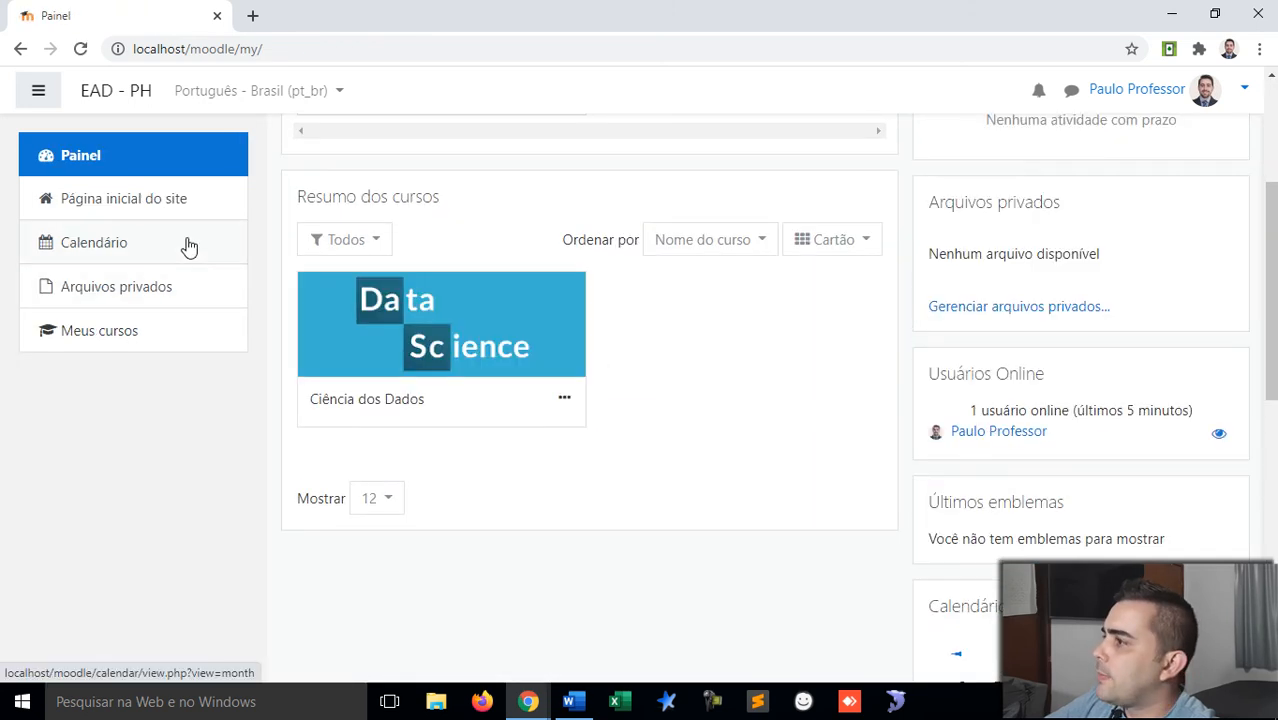
scroll(730, 160, "up", 3)
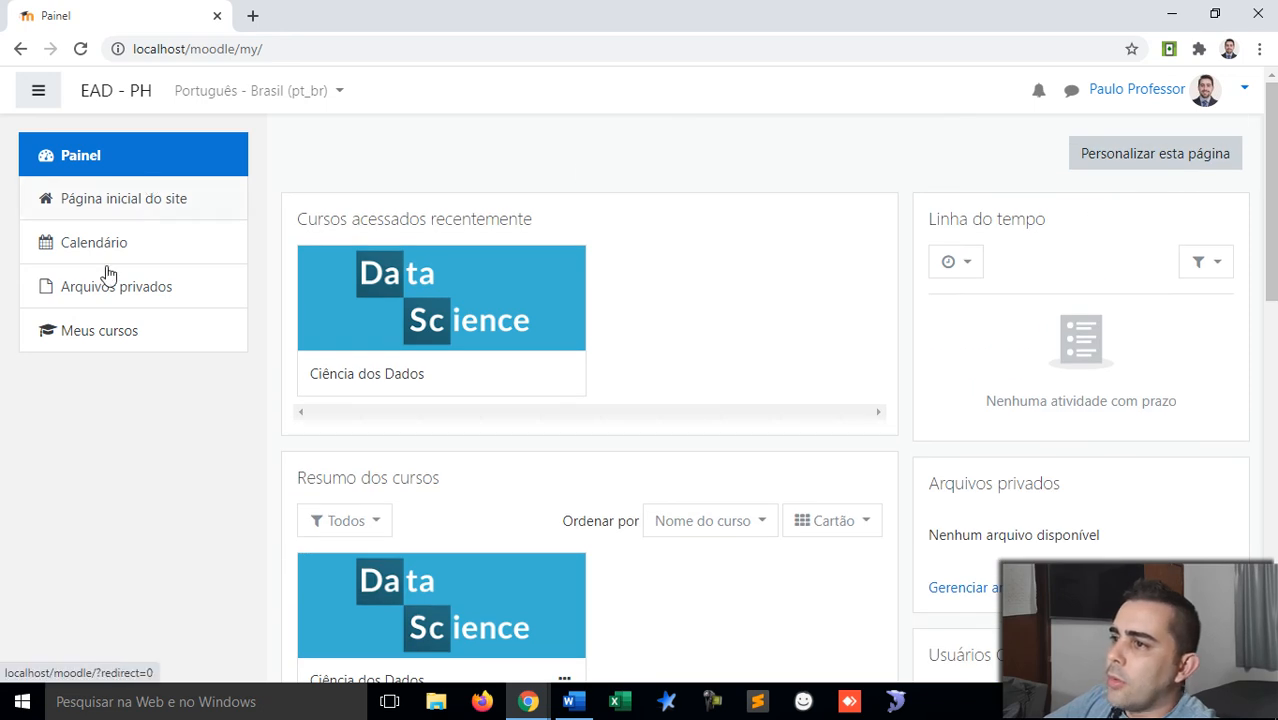
left_click(97, 207)
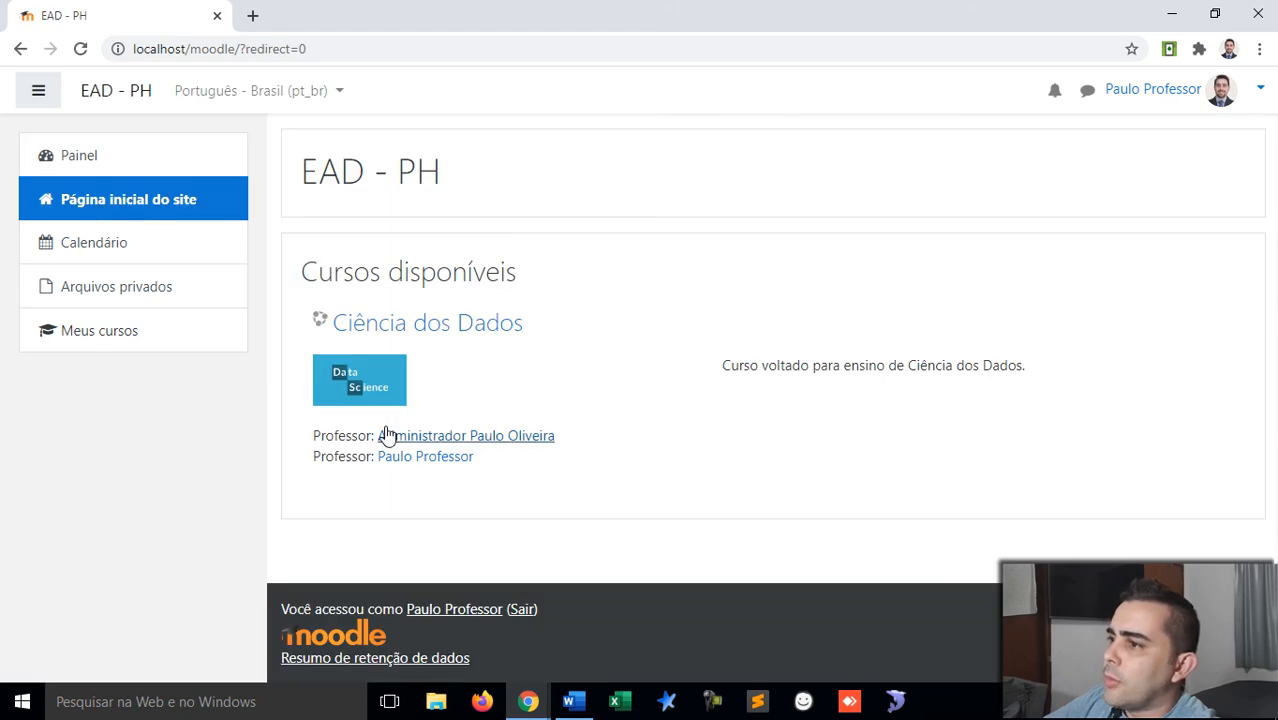
left_click(420, 330)
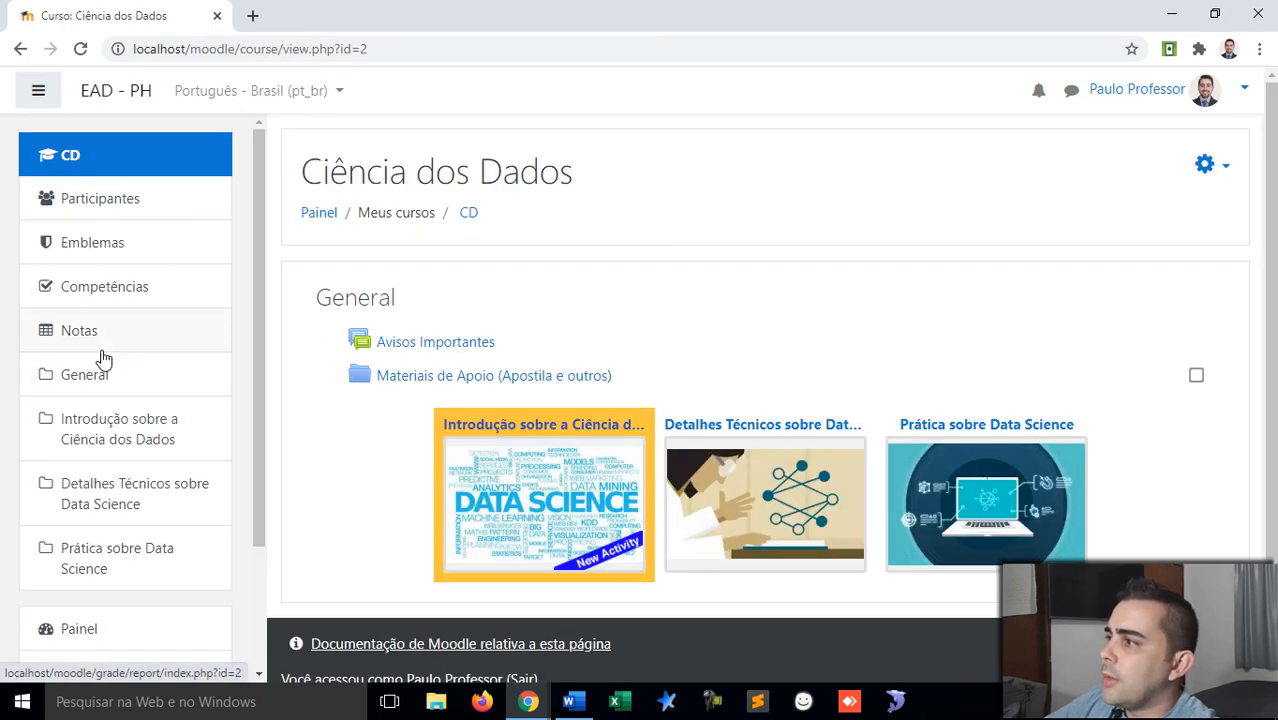
scroll(104, 358, "down", 2)
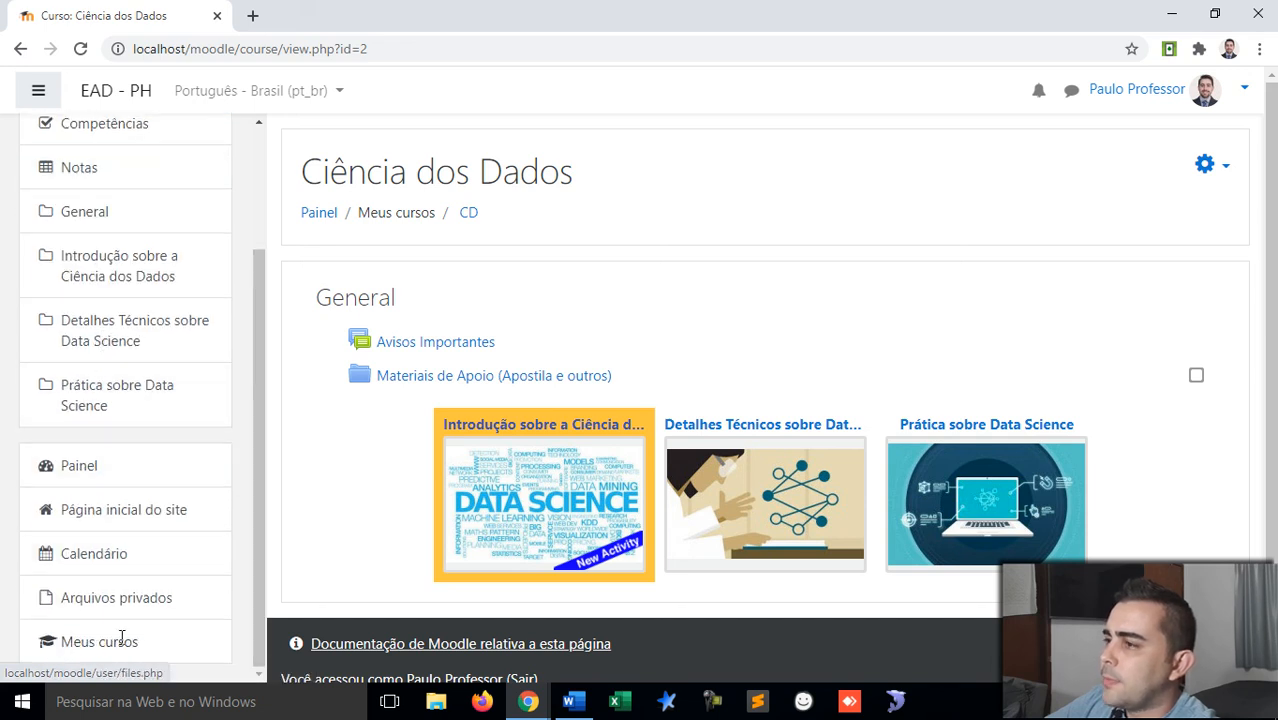
scroll(121, 638, "up", 2)
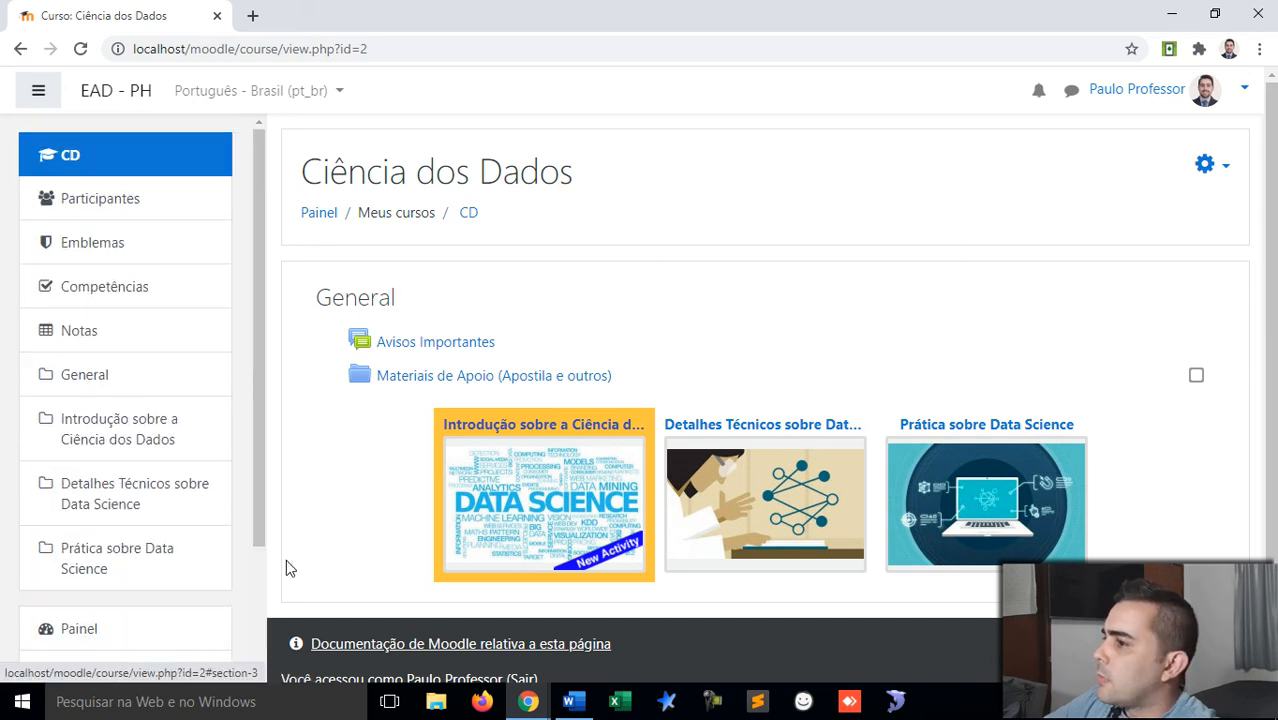
Step: View the Introdução sobre a Ciência dos Dados topic, close it, then choose Ativar edição
left_click(593, 485)
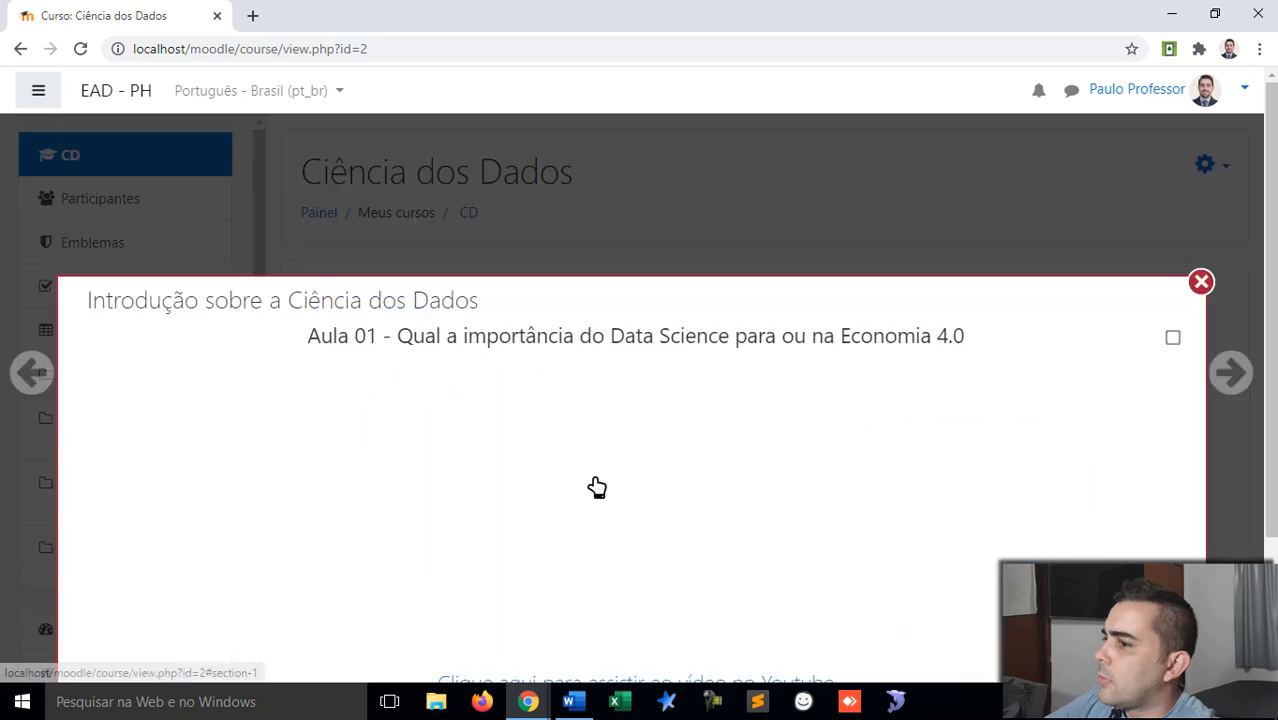
scroll(593, 485, "down", 1)
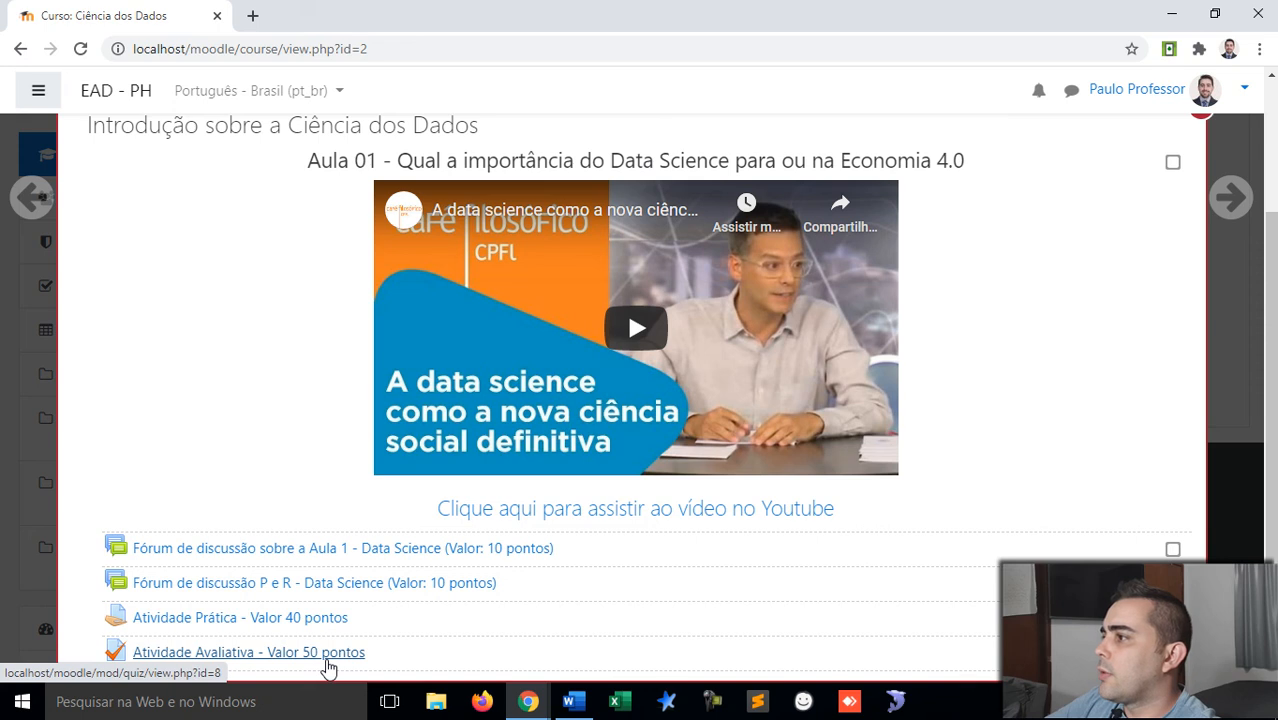
scroll(1201, 130, "up", 3)
left_click(1199, 283)
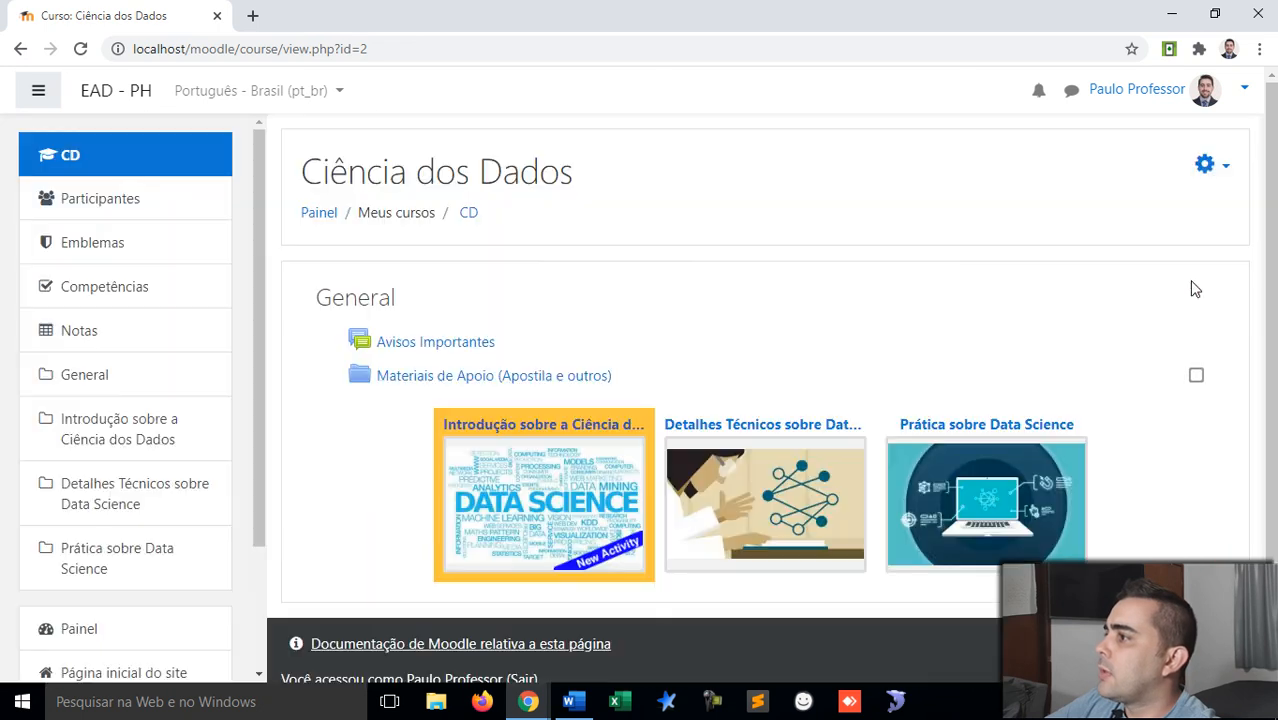
left_click(1225, 170)
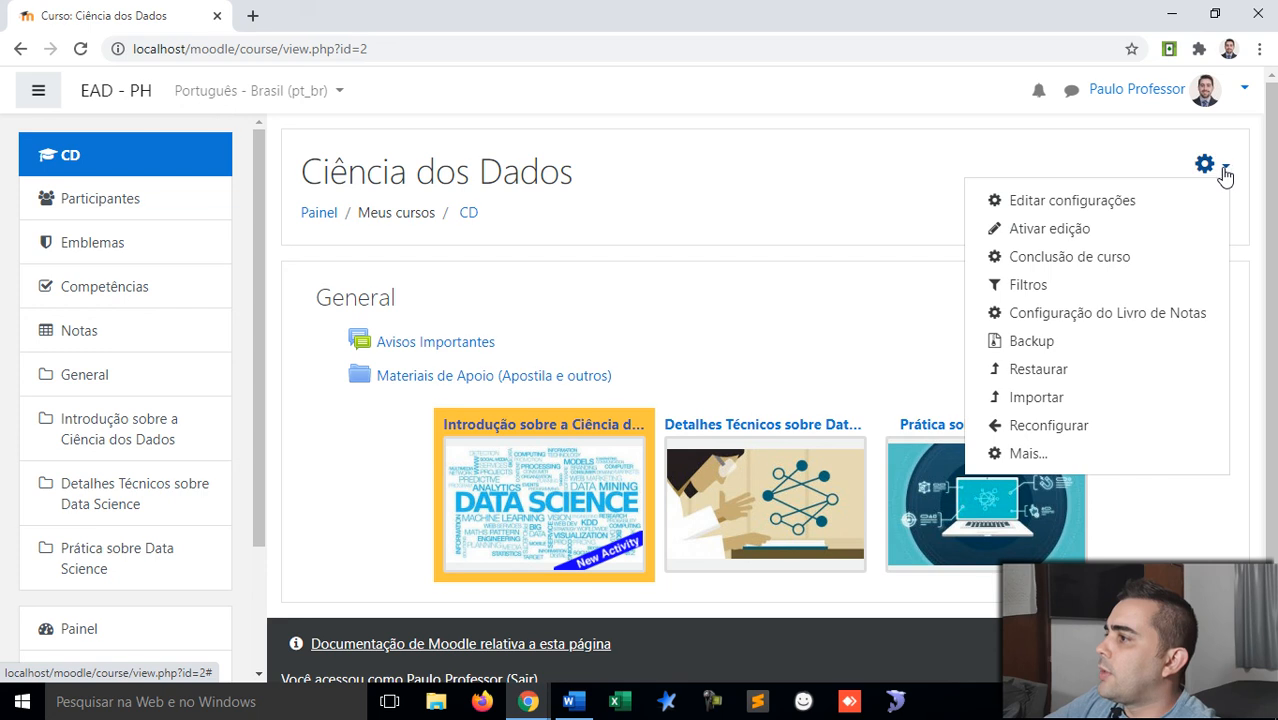
left_click(1070, 230)
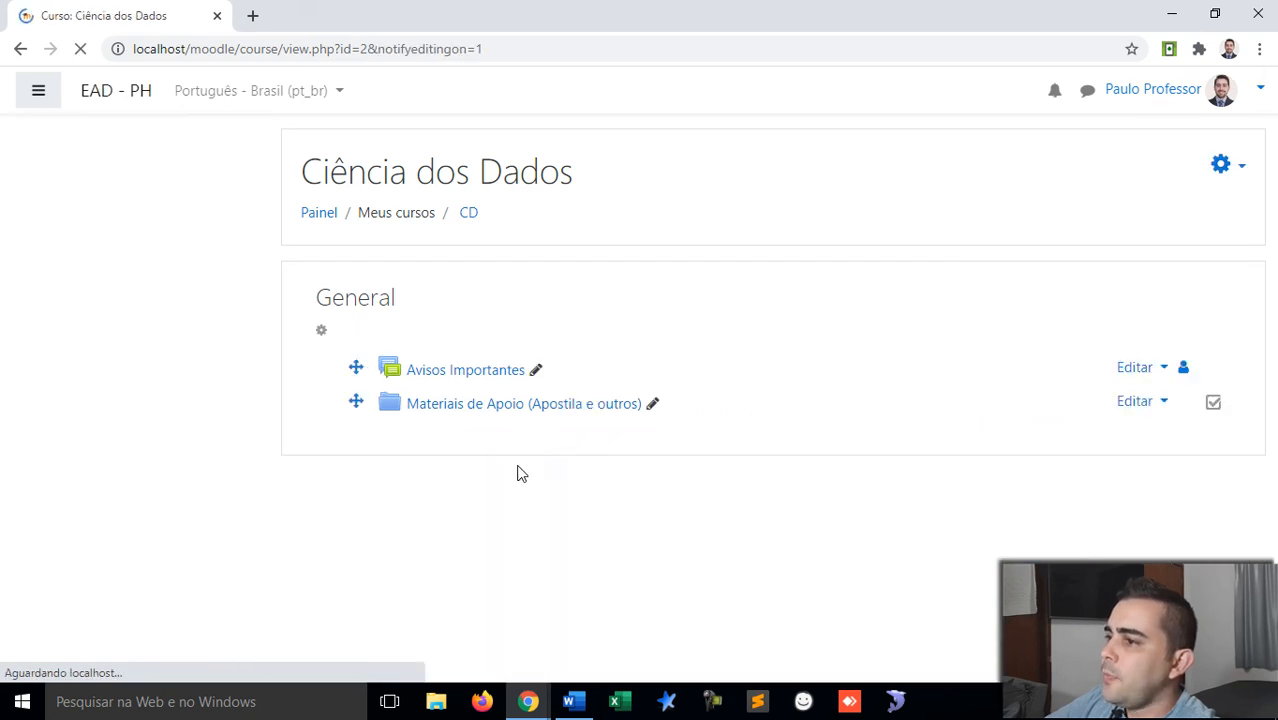
Step: Delete the 'Fórum de discussão P e R - Data Science (Valor: 10 pontos)' forum, confirming with Sim
scroll(528, 541, "down", 1)
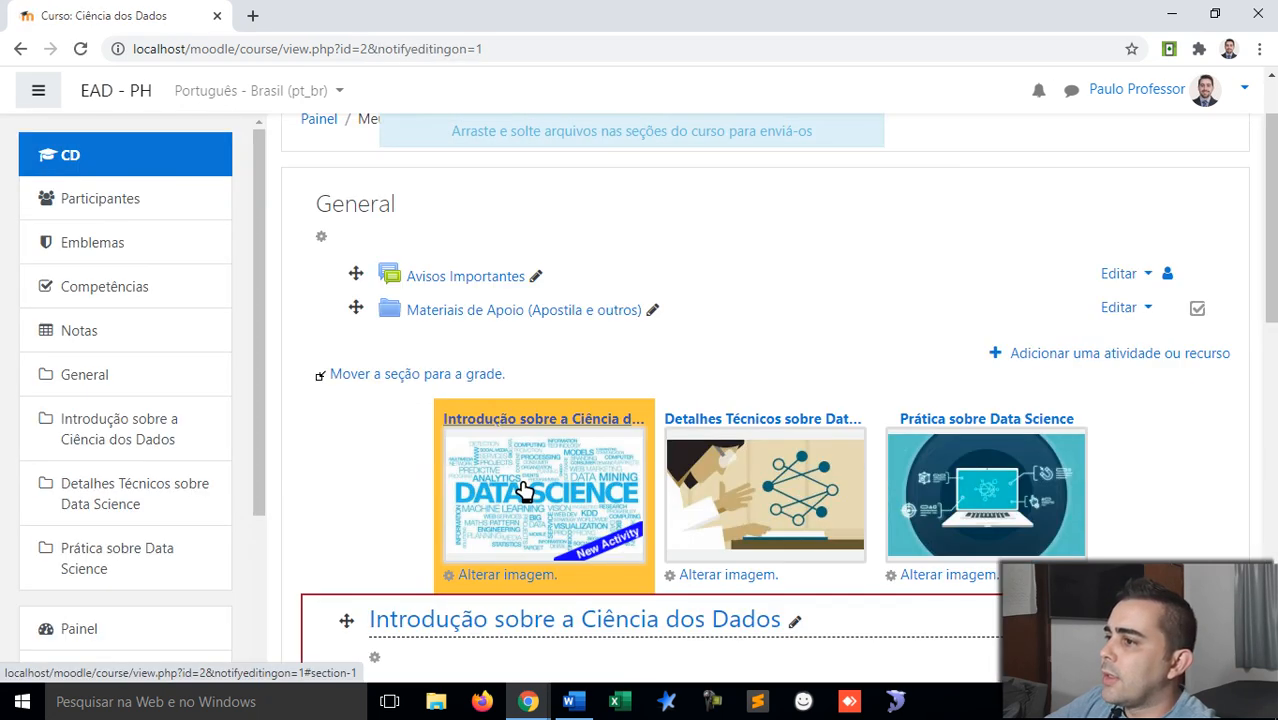
scroll(524, 490, "down", 9)
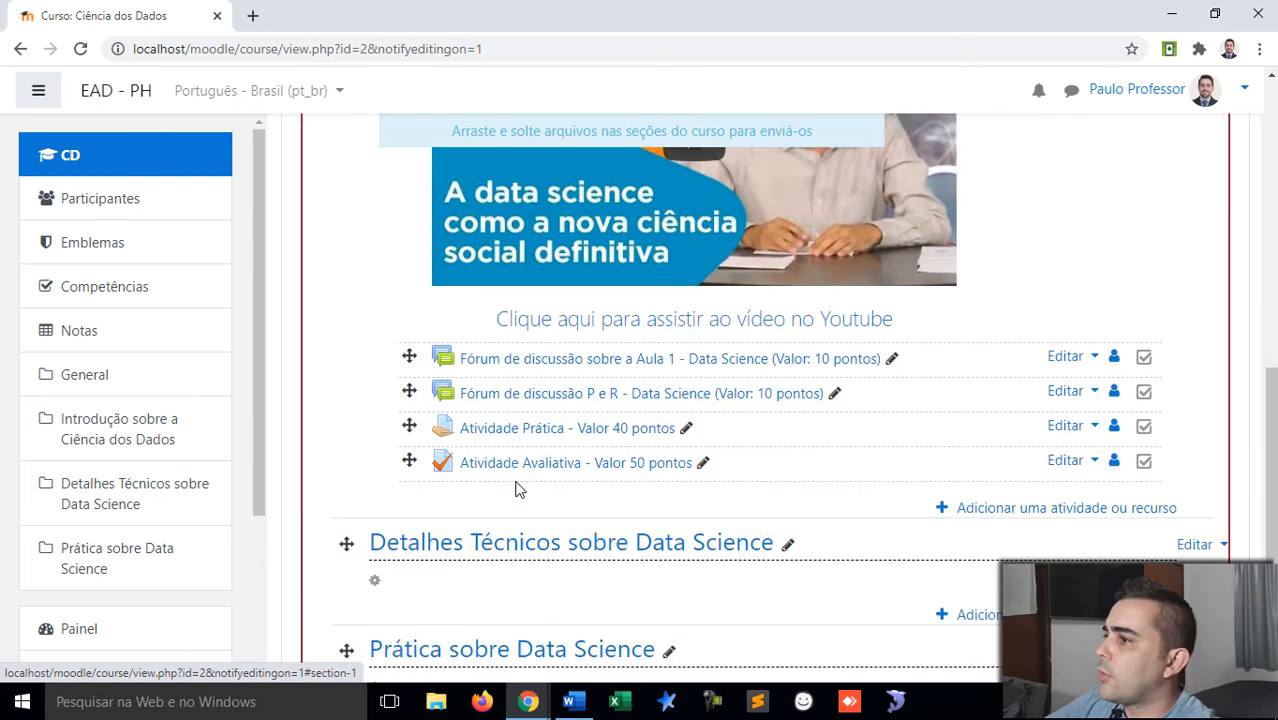
scroll(813, 365, "up", 1)
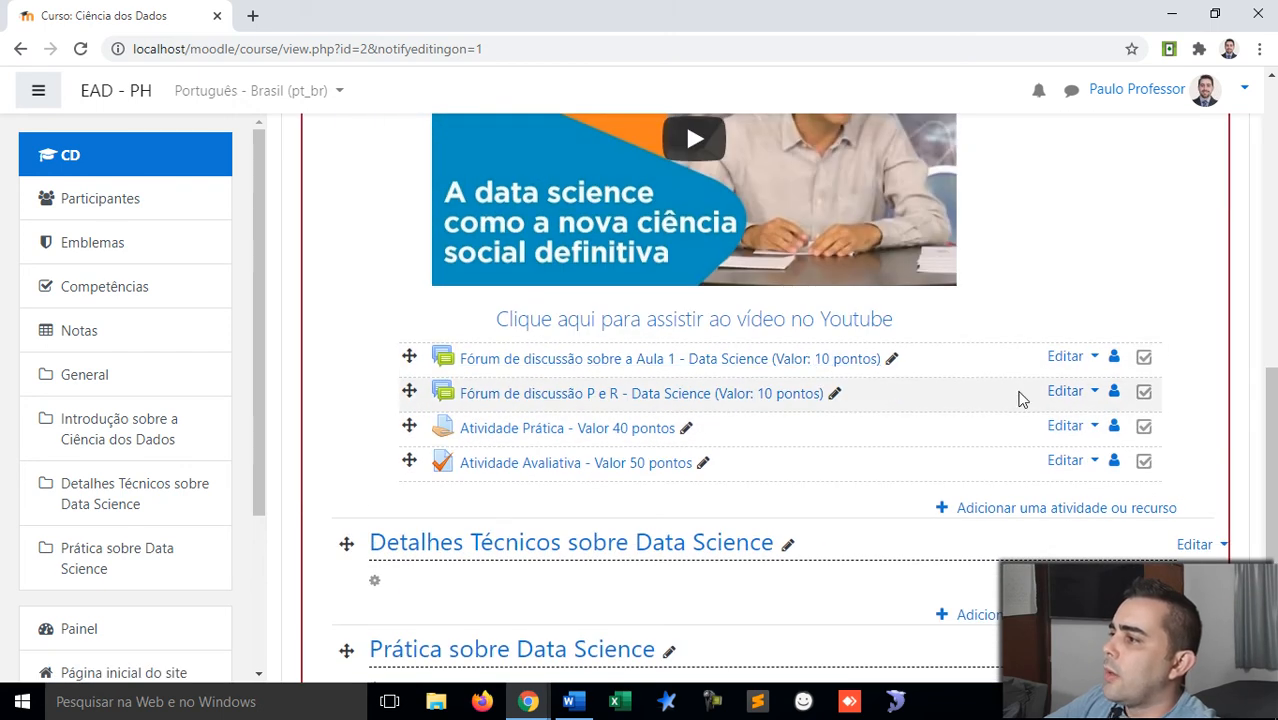
left_click(1094, 392)
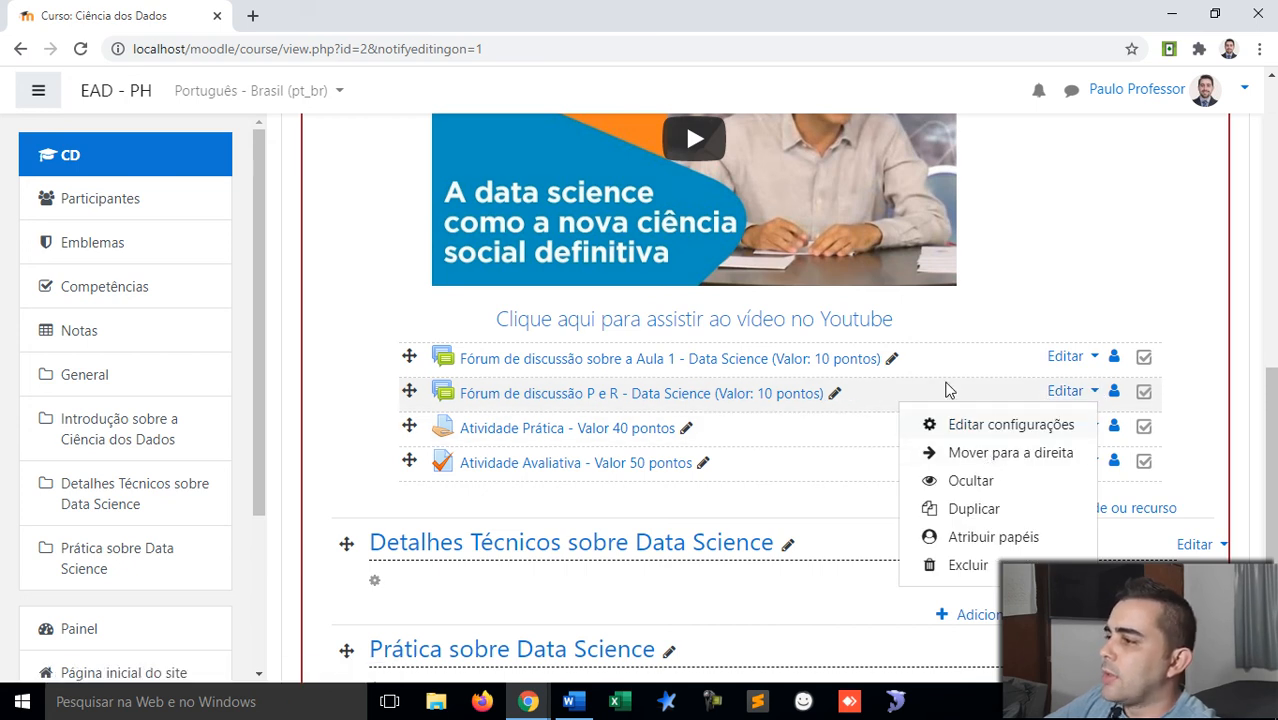
left_click(967, 566)
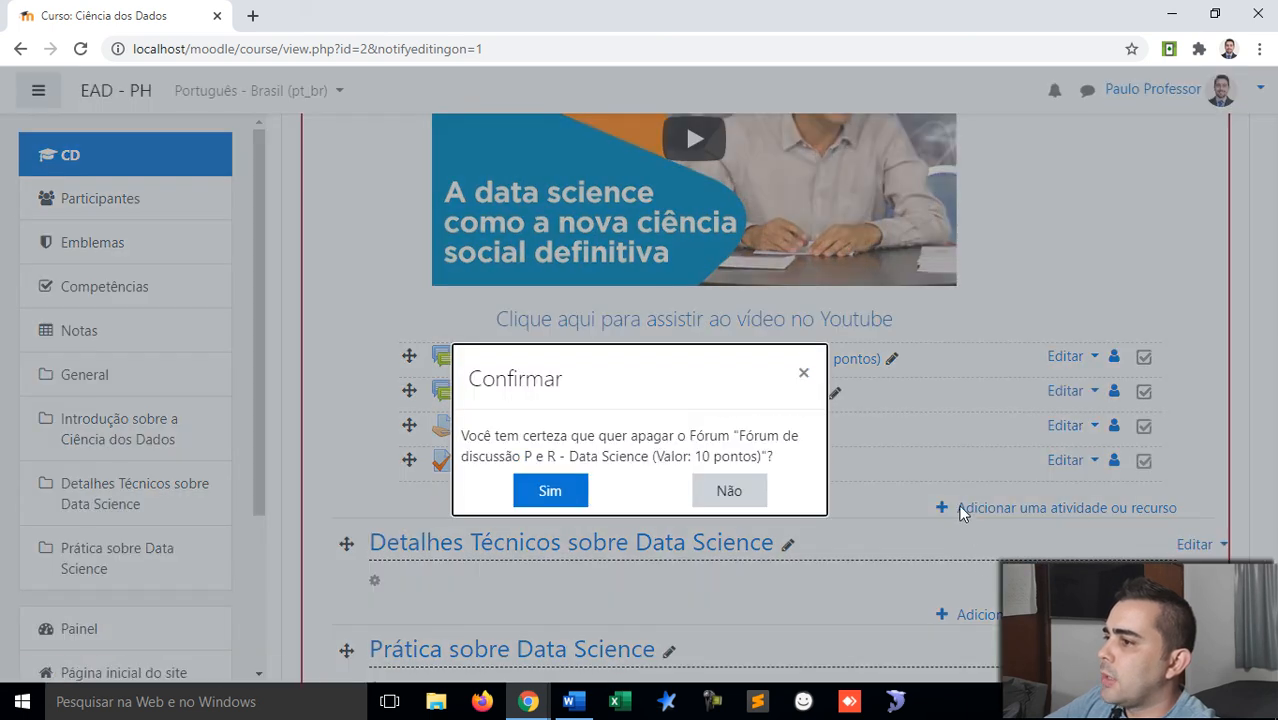
left_click(539, 490)
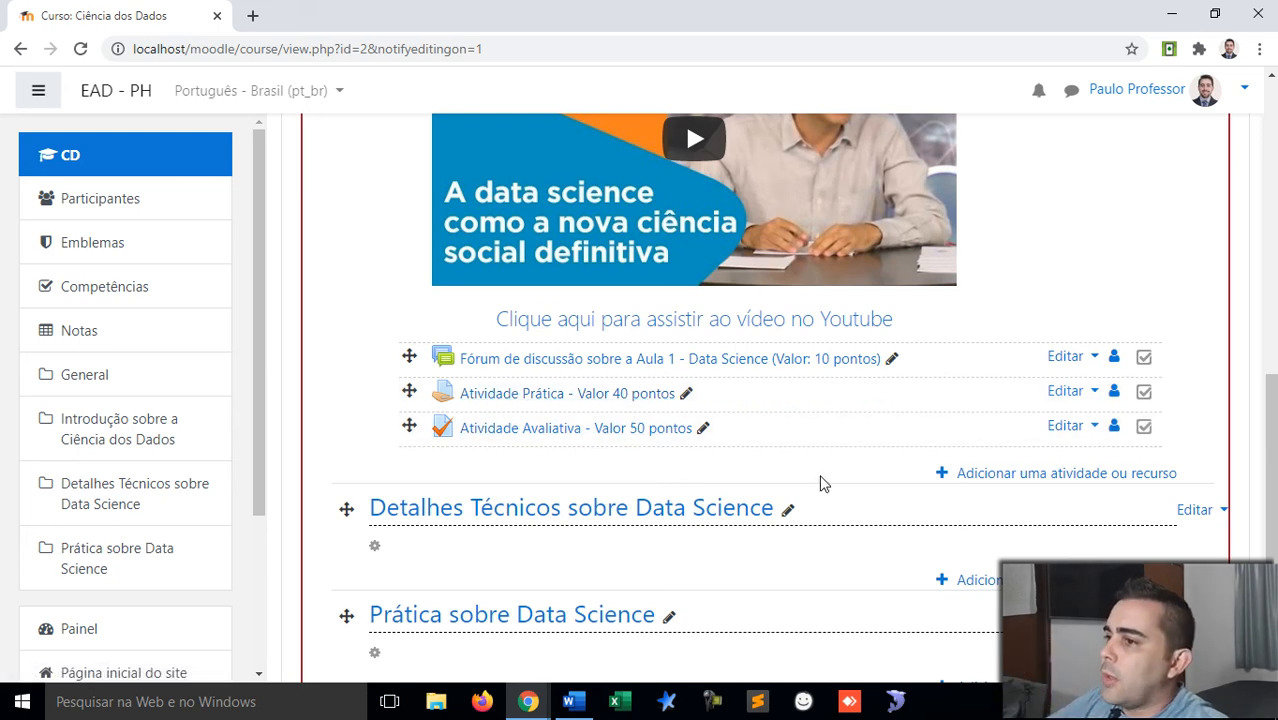
scroll(819, 479, "up", 15)
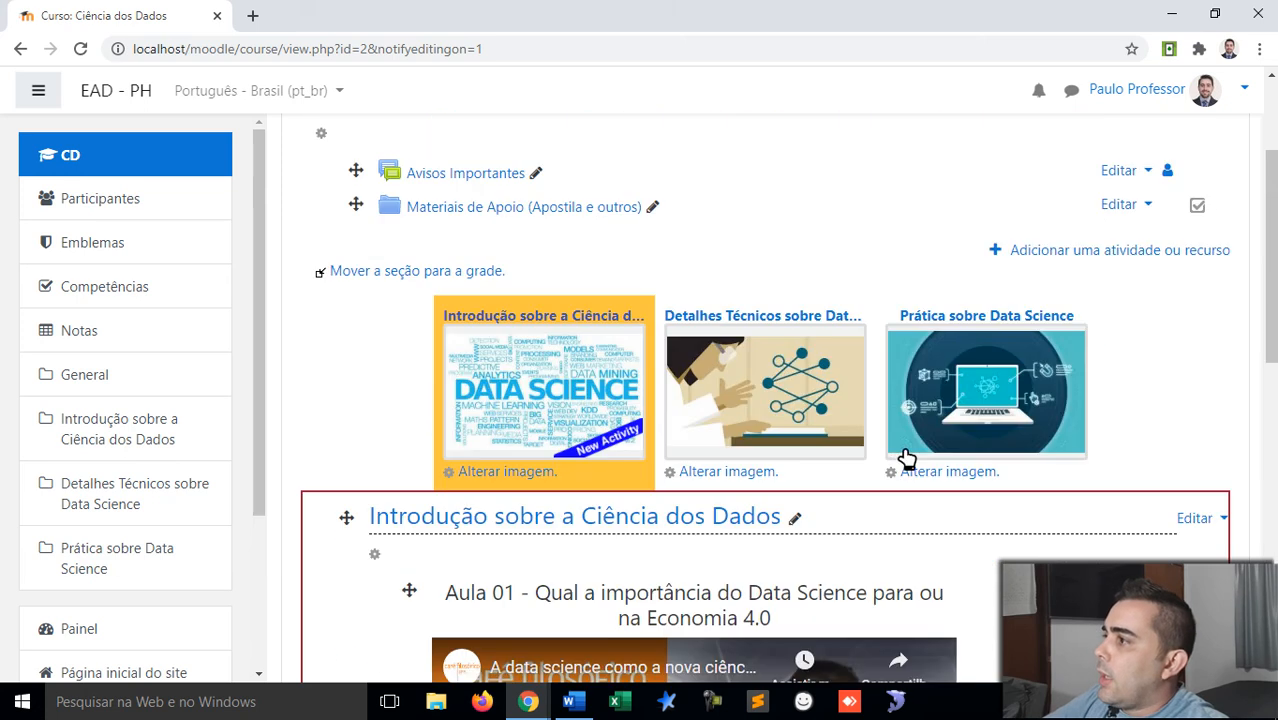
Step: Turn off course editing with Desativar edição
left_click(1216, 168)
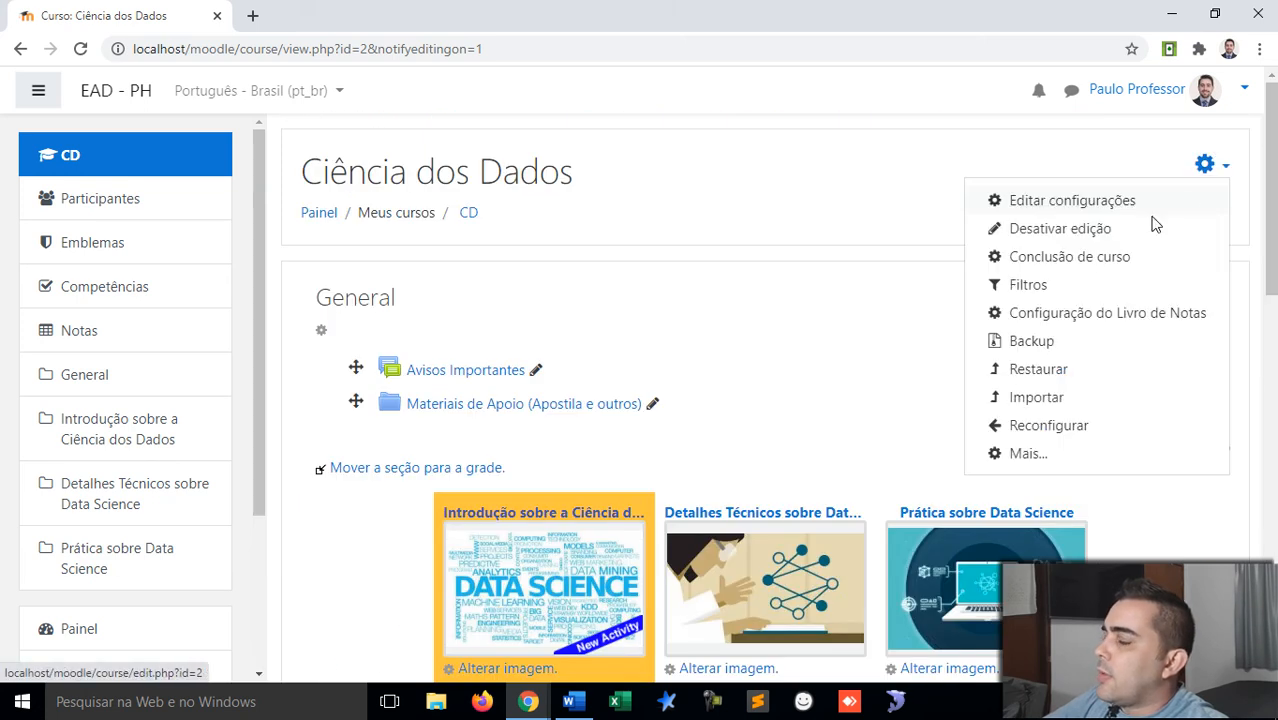
left_click(1071, 229)
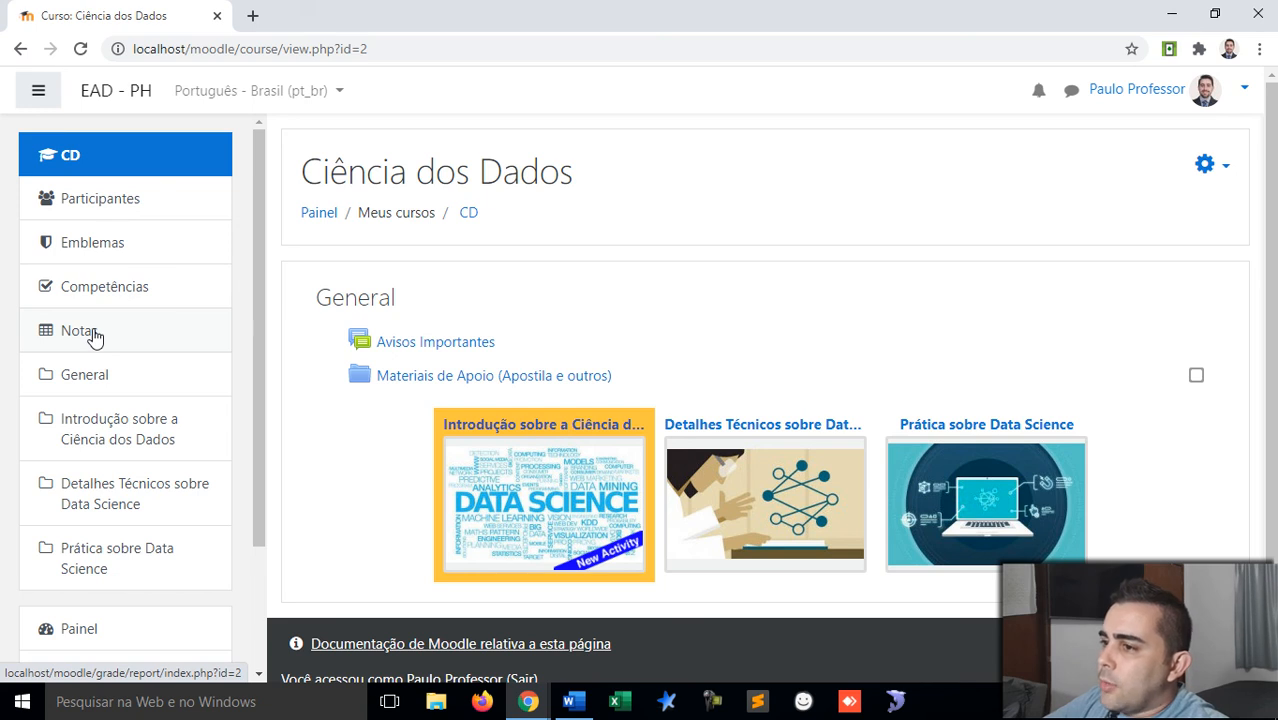
scroll(128, 408, "down", 3)
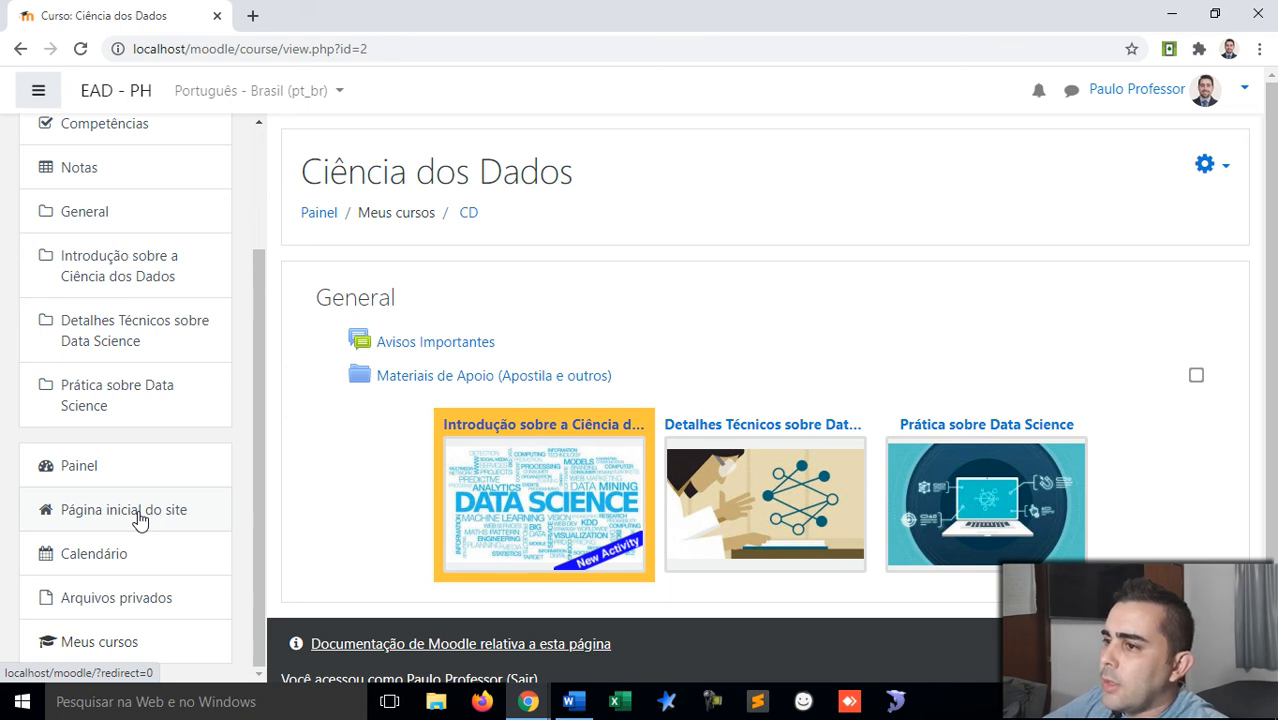
scroll(100, 605, "up", 3)
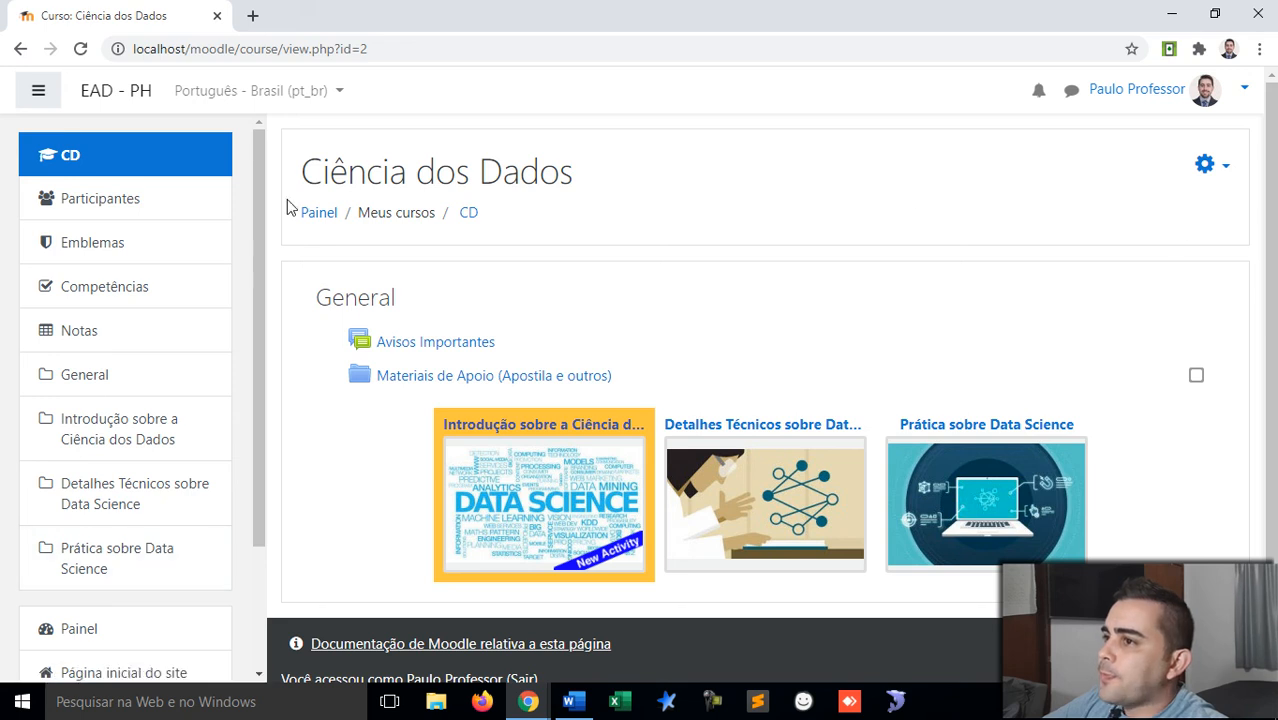
Step: Toggle the navigation drawer and go to the Notas grades overview from the user menu
left_click(40, 104)
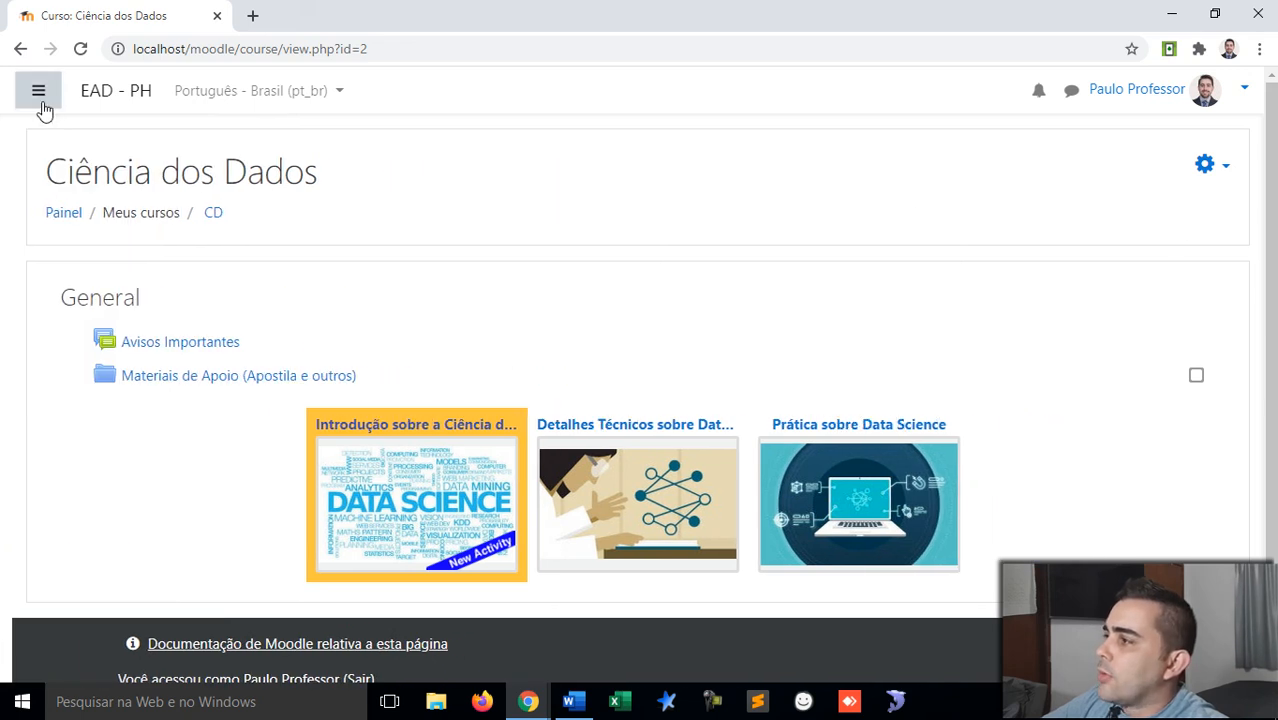
left_click(41, 104)
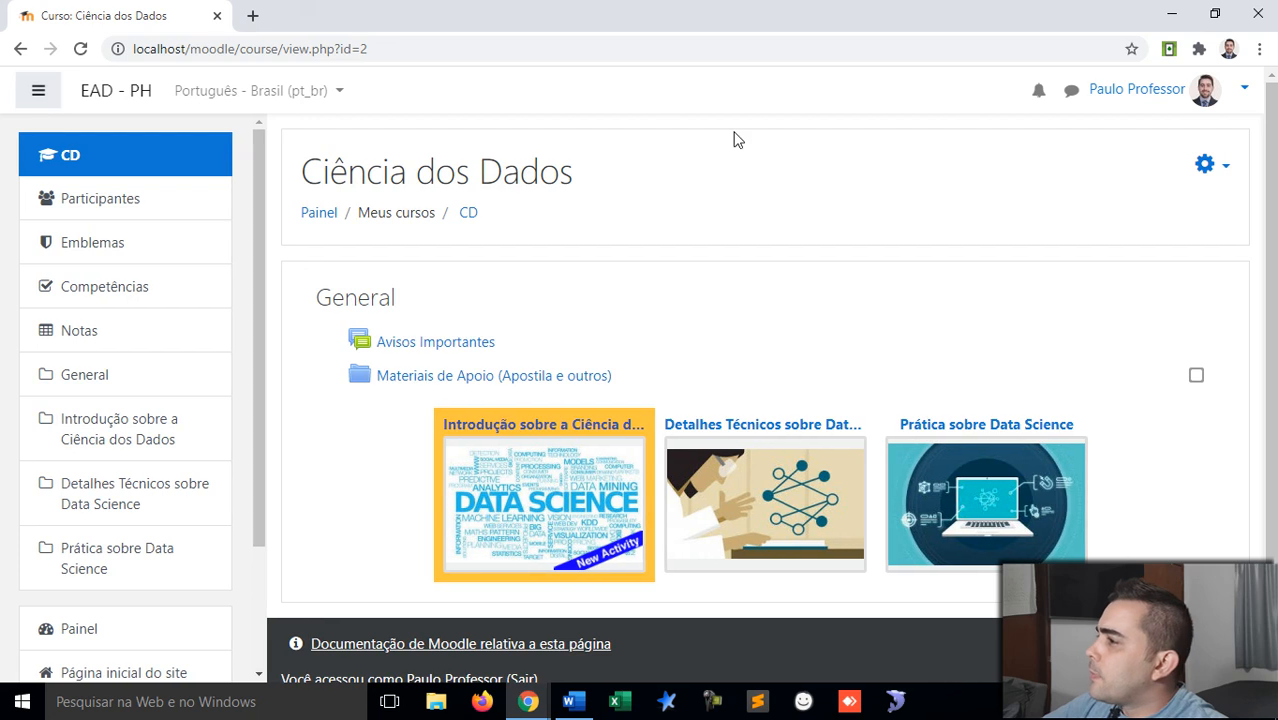
left_click(1246, 90)
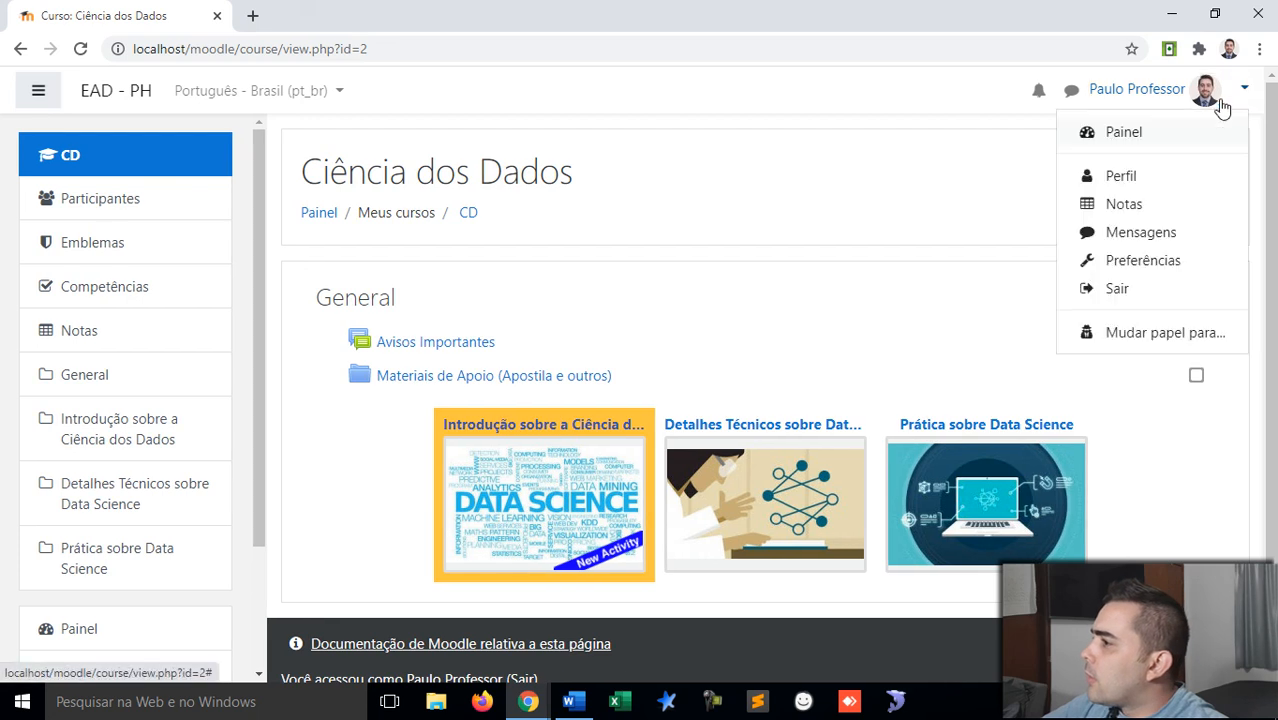
left_click(1127, 208)
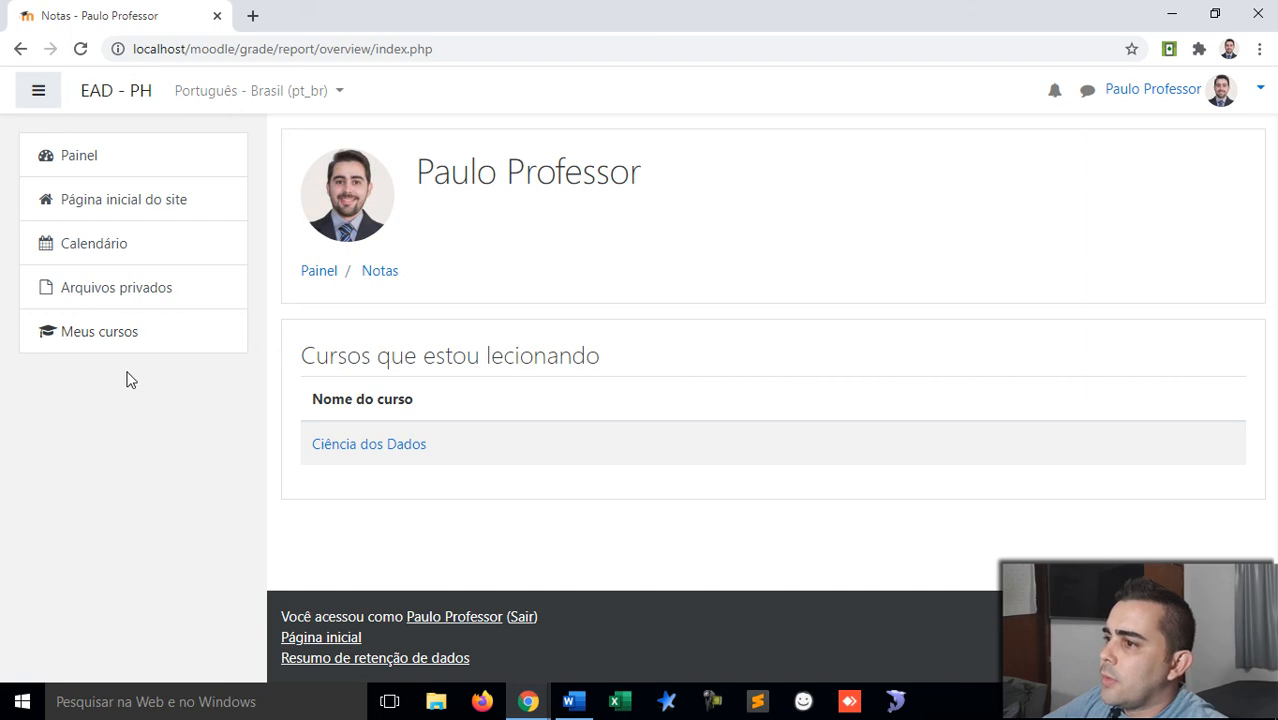
Step: Browse the Ciência dos Dados gradebook, including the Relatório geral overview report
left_click(342, 446)
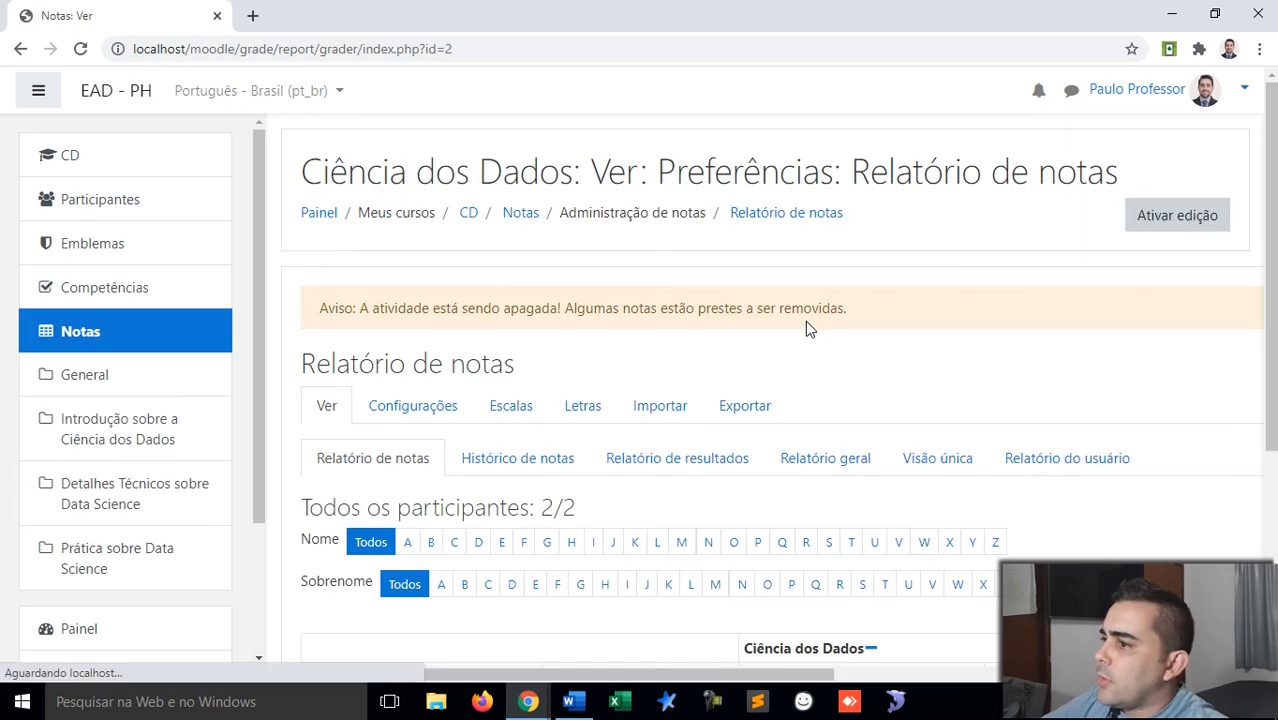
scroll(810, 328, "down", 2)
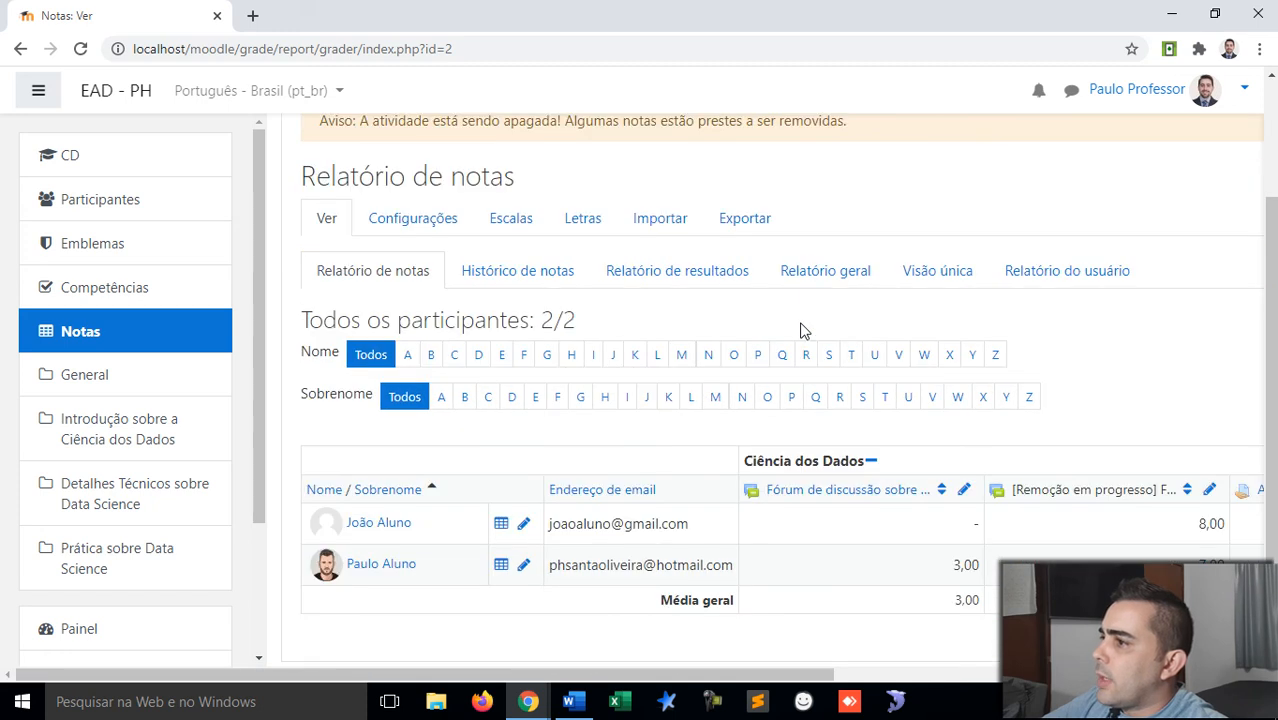
scroll(800, 330, "down", 2)
scroll(800, 330, "up", 2)
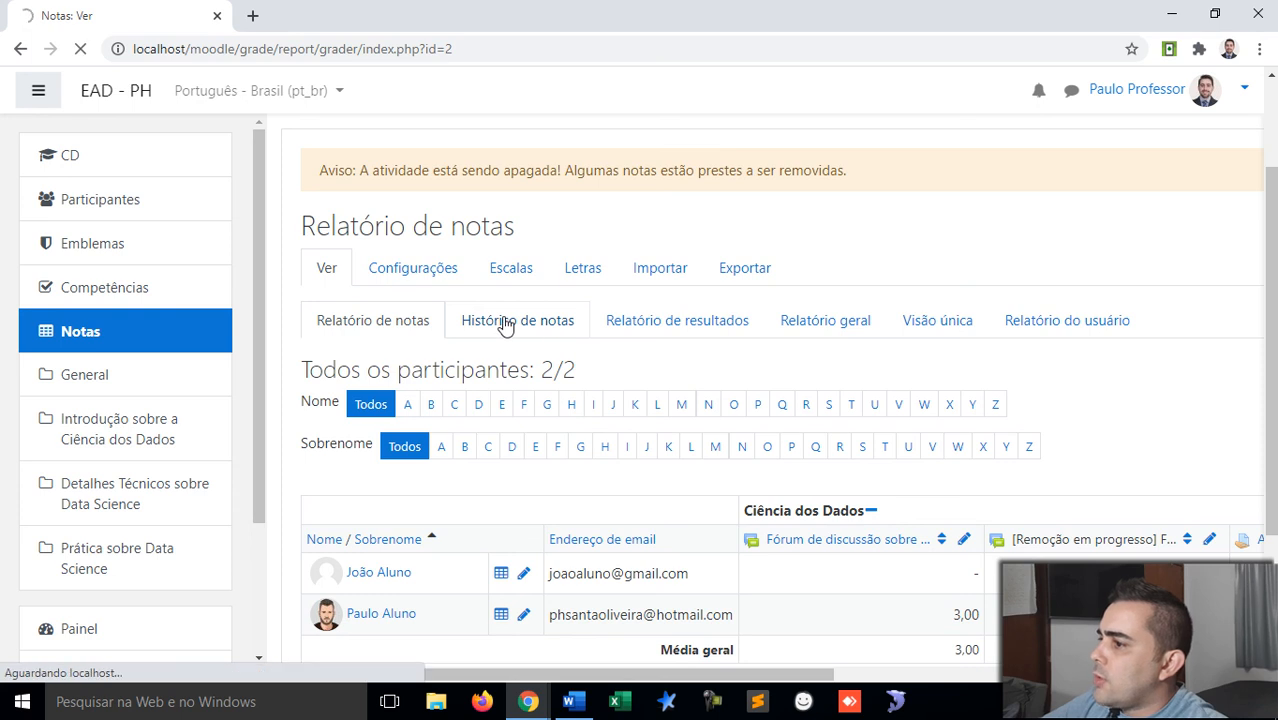
scroll(702, 360, "down", 2)
scroll(757, 366, "up", 1)
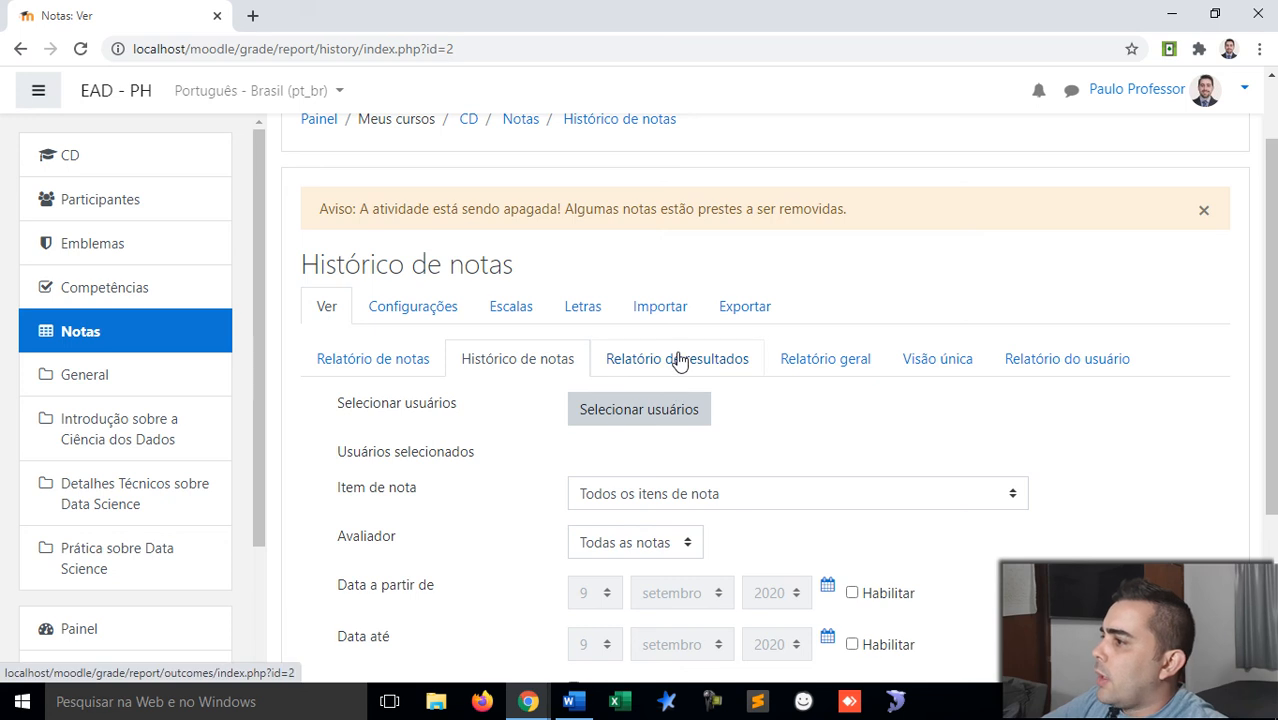
left_click(818, 366)
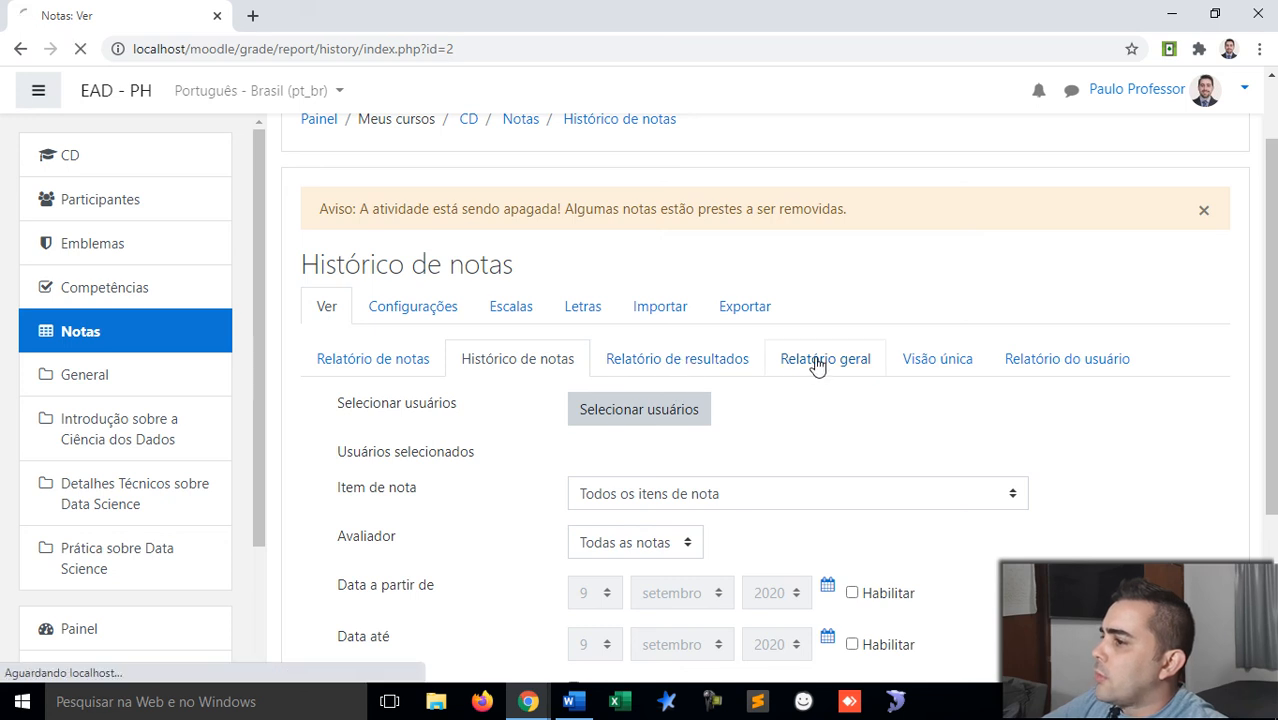
scroll(880, 362, "down", 2)
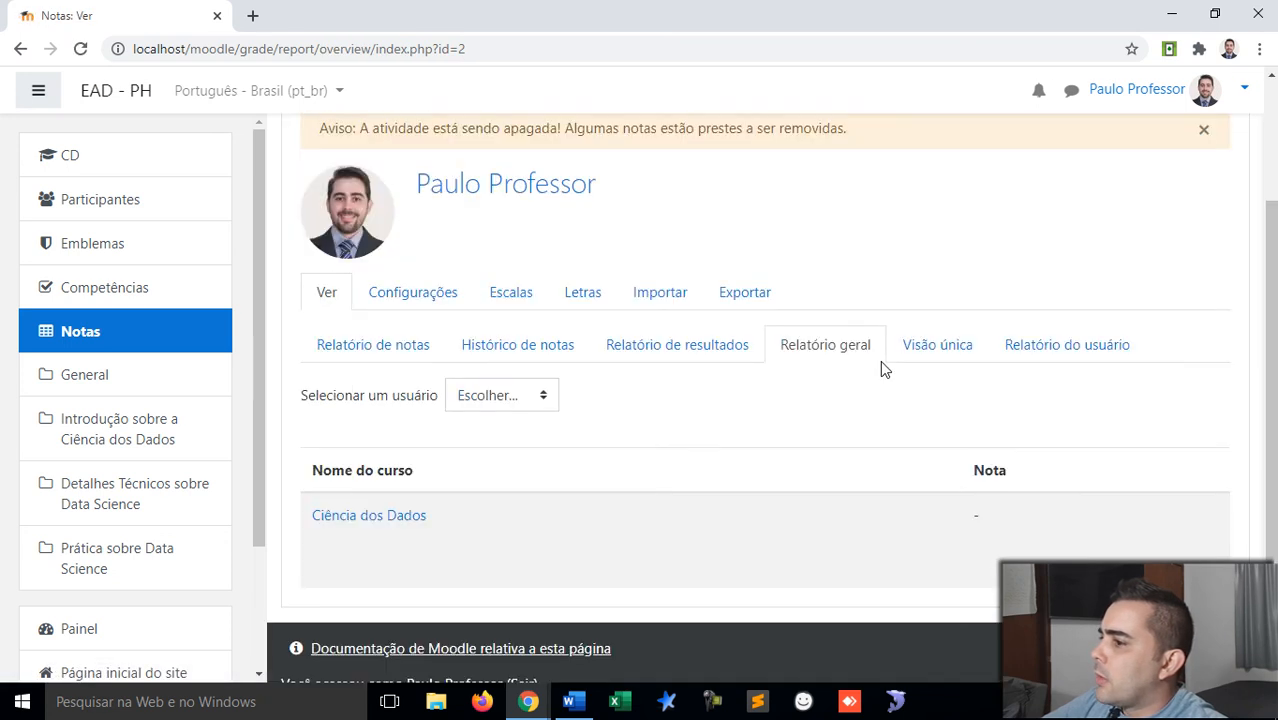
scroll(880, 370, "up", 1)
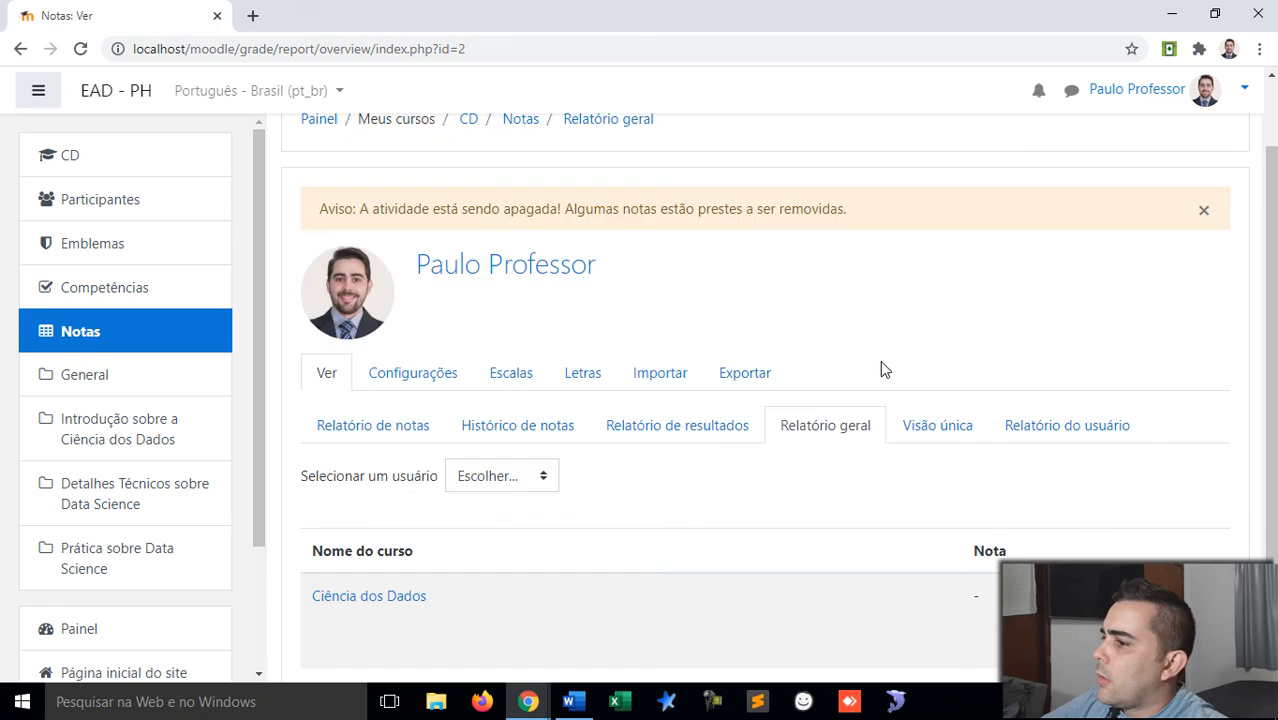
Step: Show the Ciência dos Dados user report and dismiss the forum-deletion warning
left_click(370, 597)
scroll(720, 490, "down", 3)
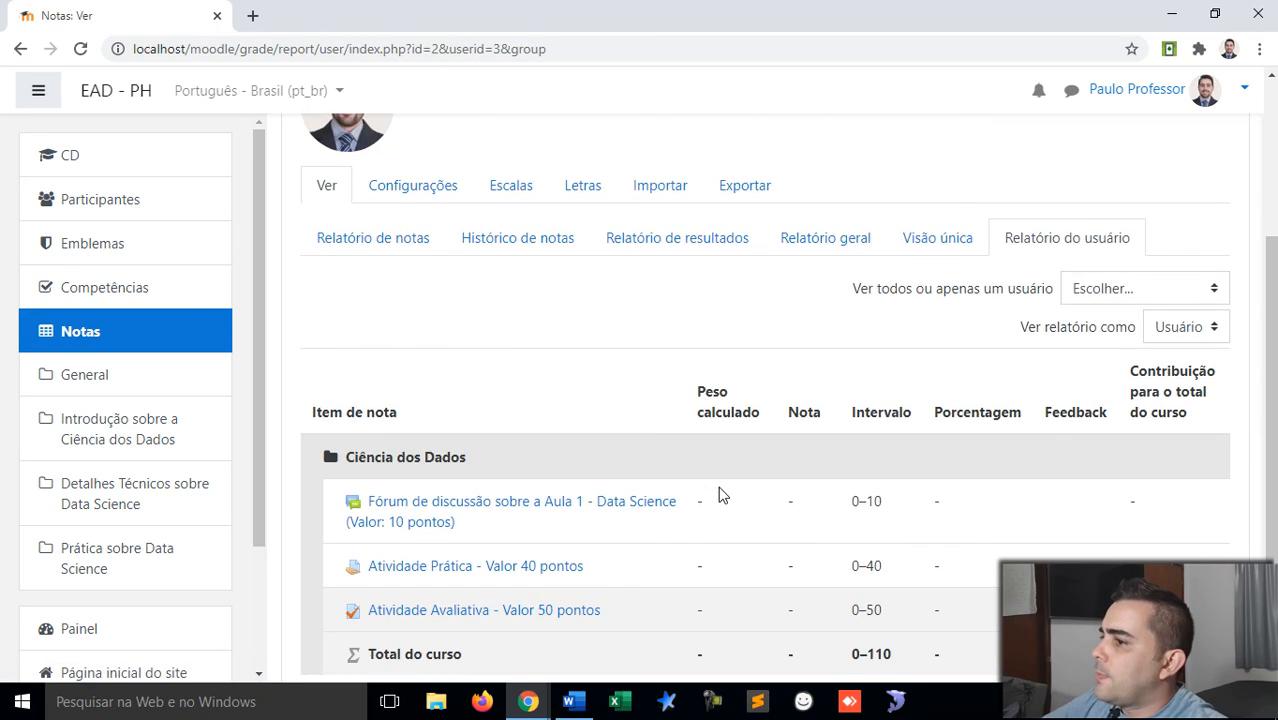
scroll(723, 494, "down", 2)
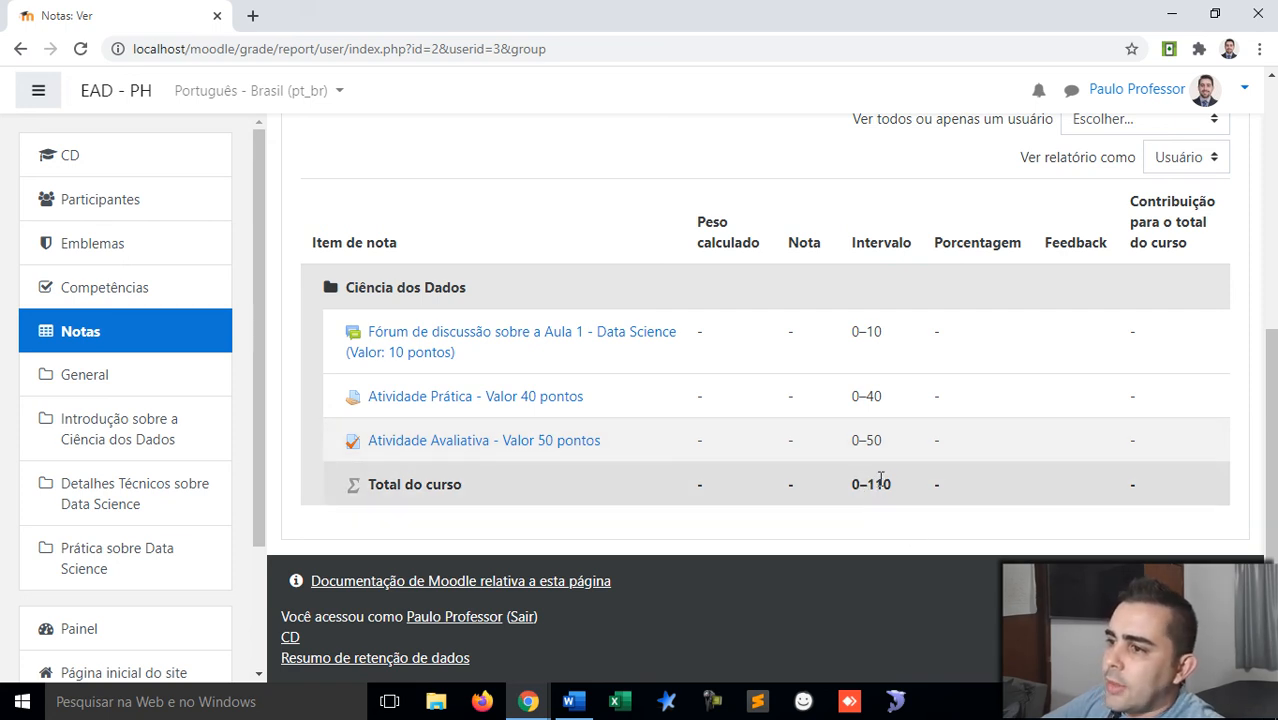
scroll(174, 479, "down", 2)
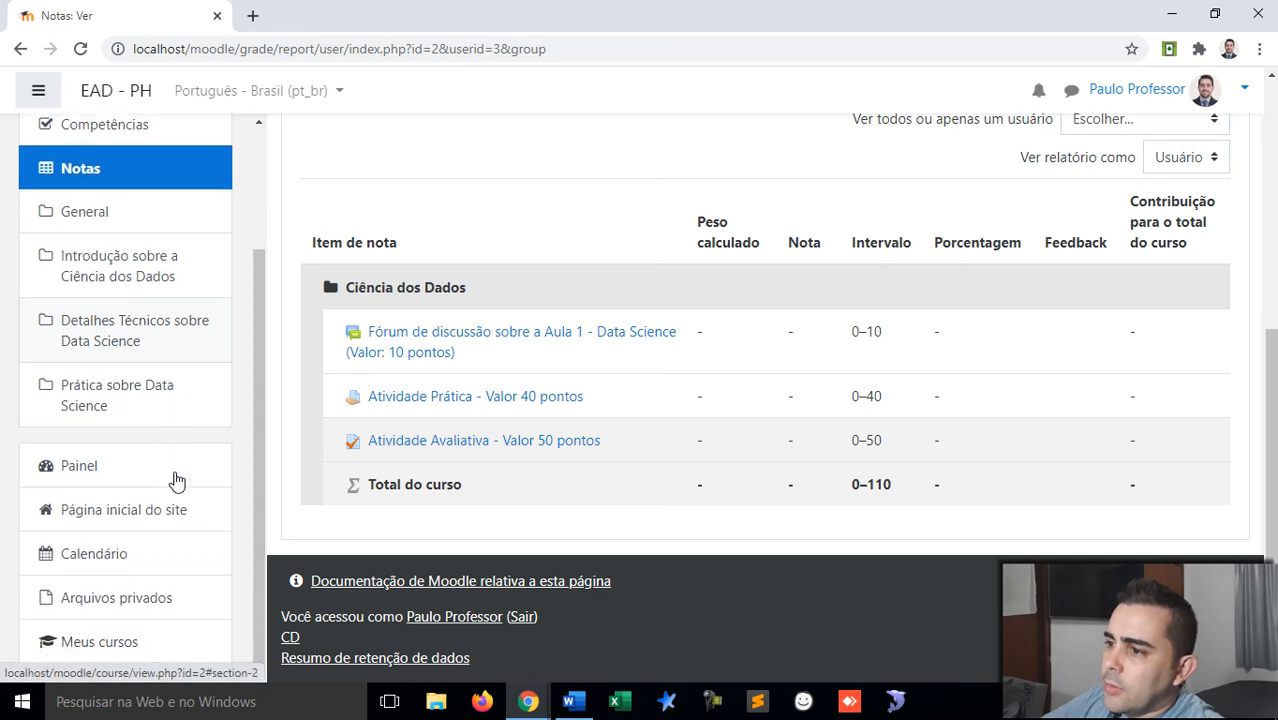
scroll(70, 435, "up", 1)
scroll(70, 435, "up", 2)
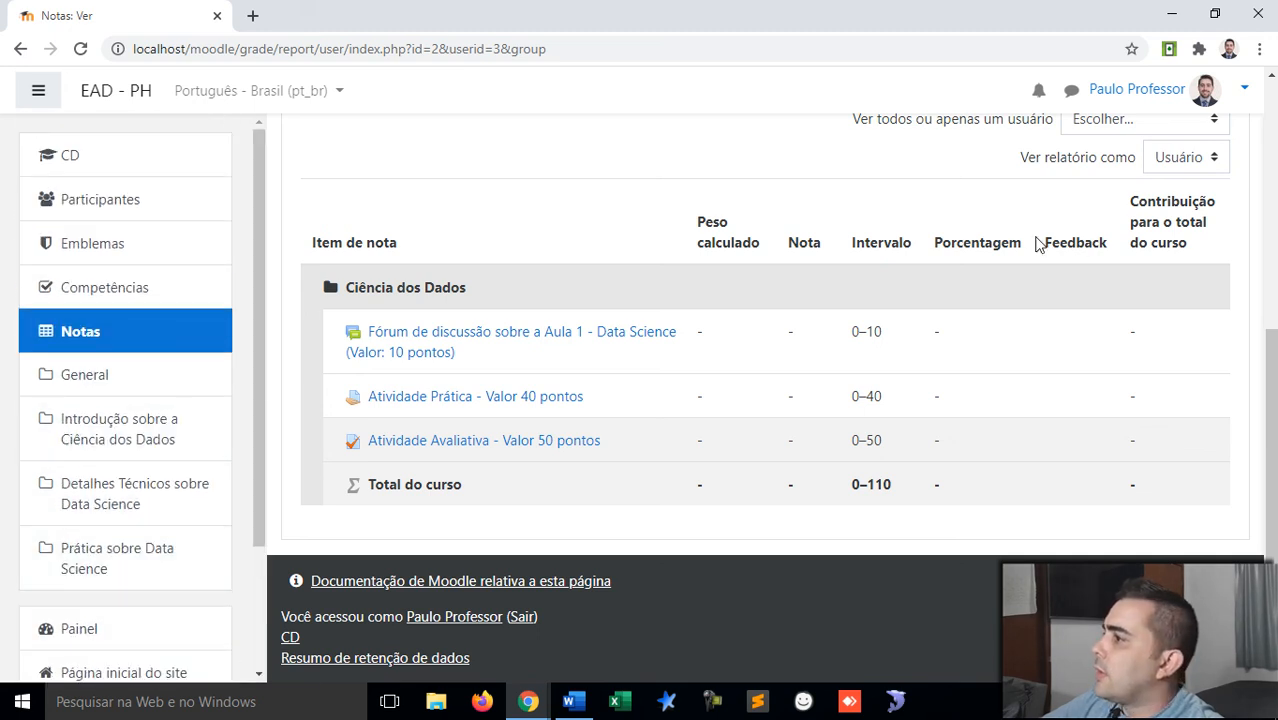
scroll(1115, 256, "up", 5)
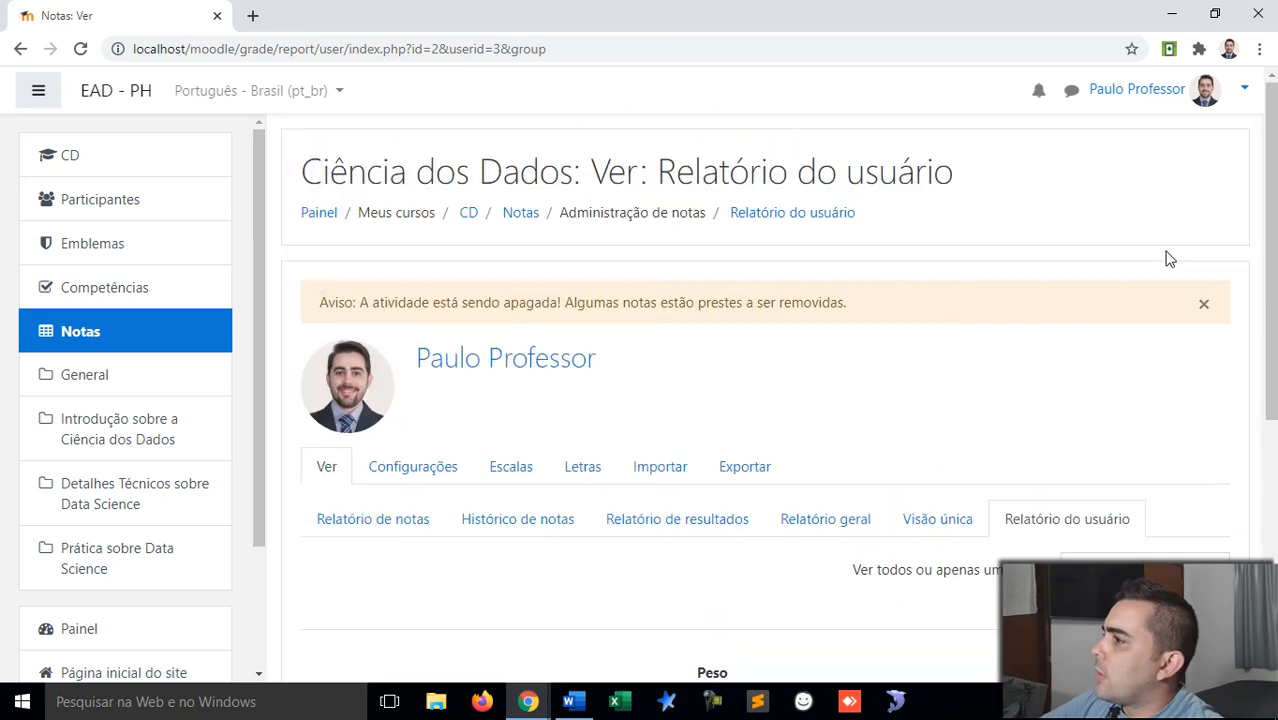
left_click(1203, 302)
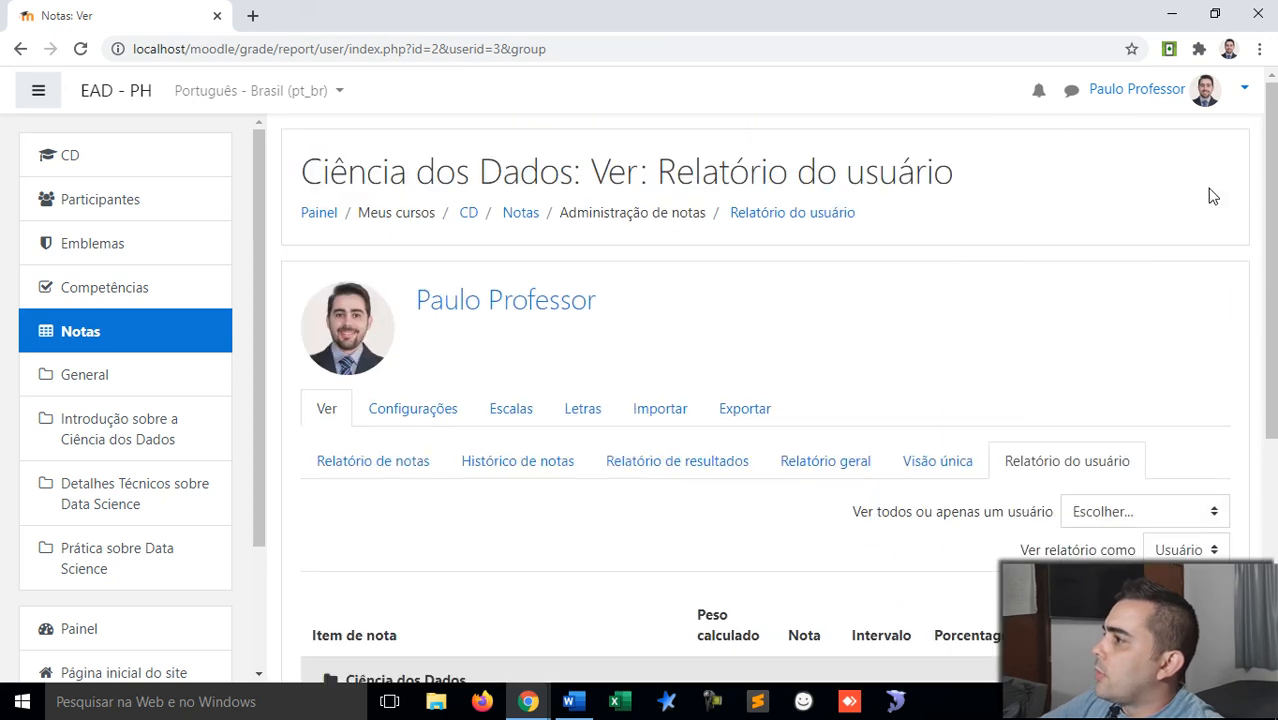
Step: Log out of the teacher account with Sair and go to the Acessar login page
left_click(1242, 92)
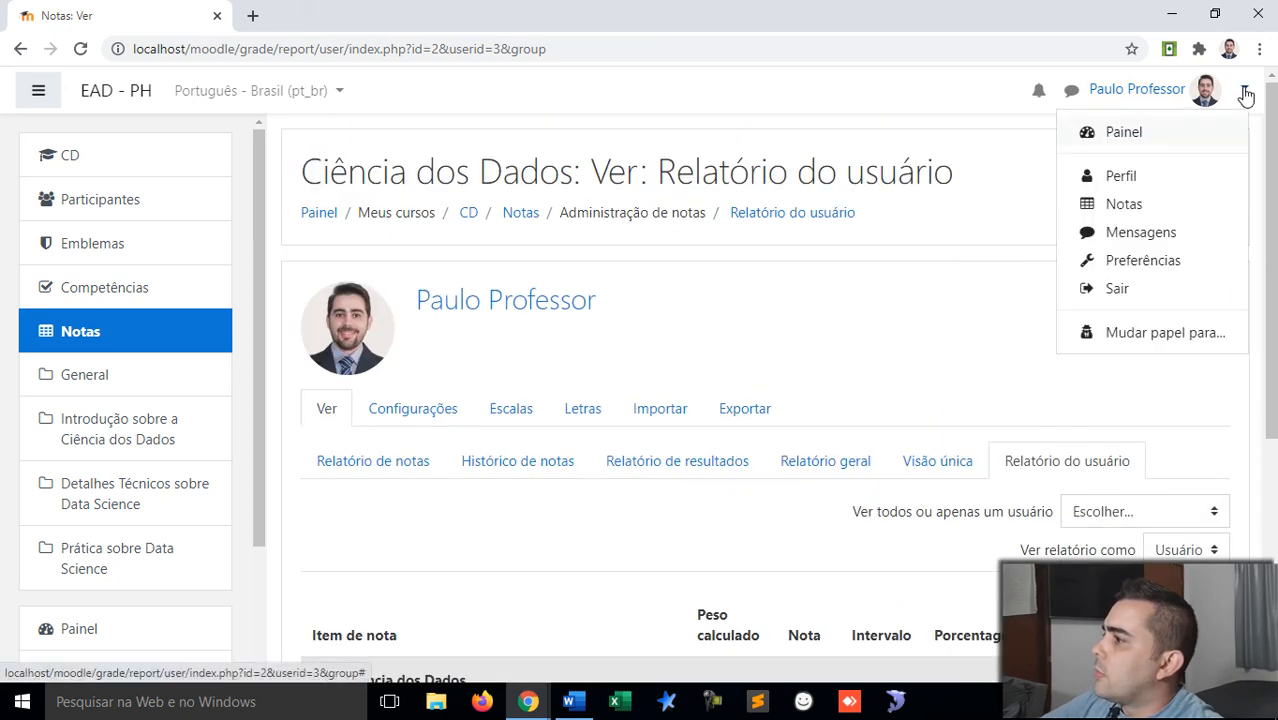
left_click(1122, 290)
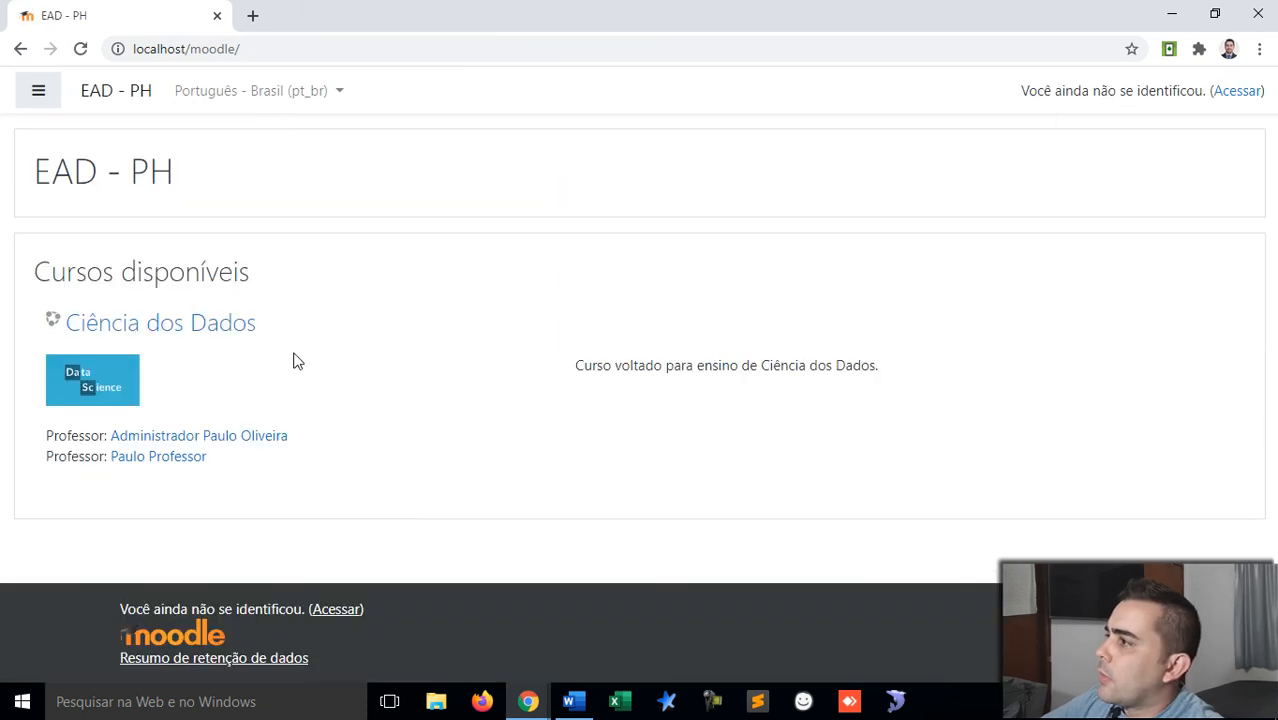
left_click(1236, 91)
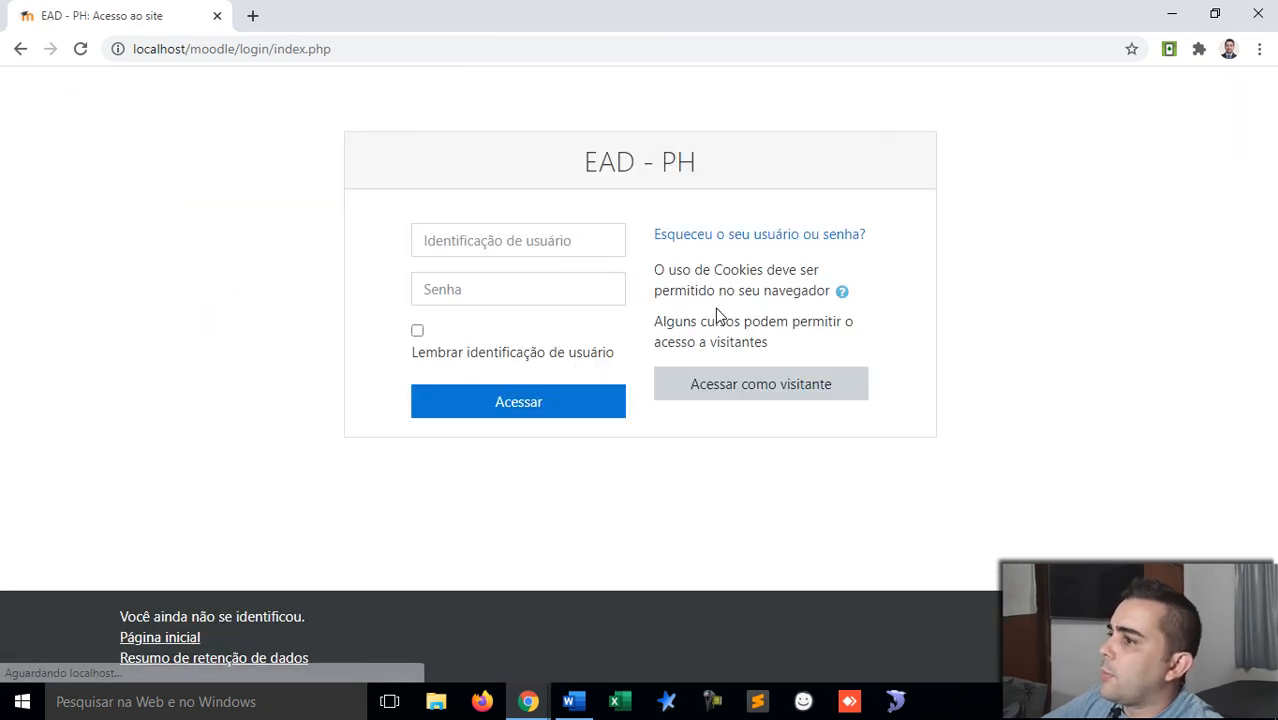
Step: Sign back in using the teacher's saved username and the account password
left_click(559, 239)
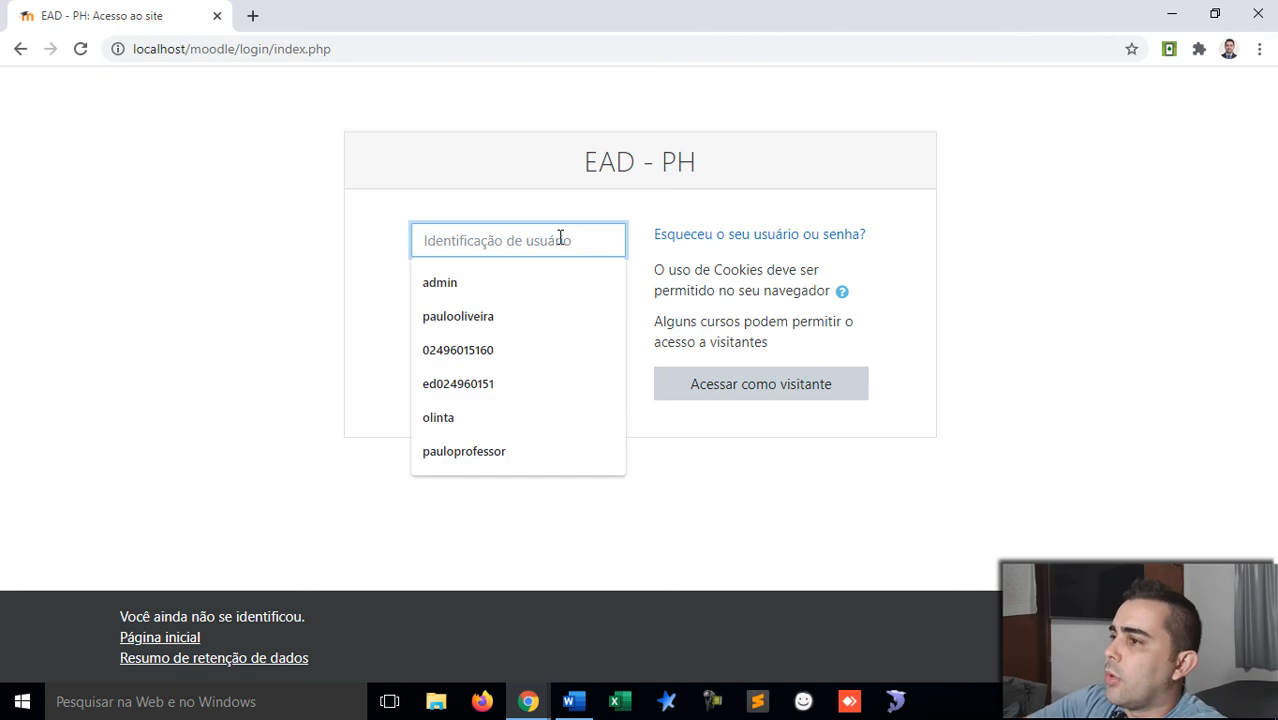
type("pa")
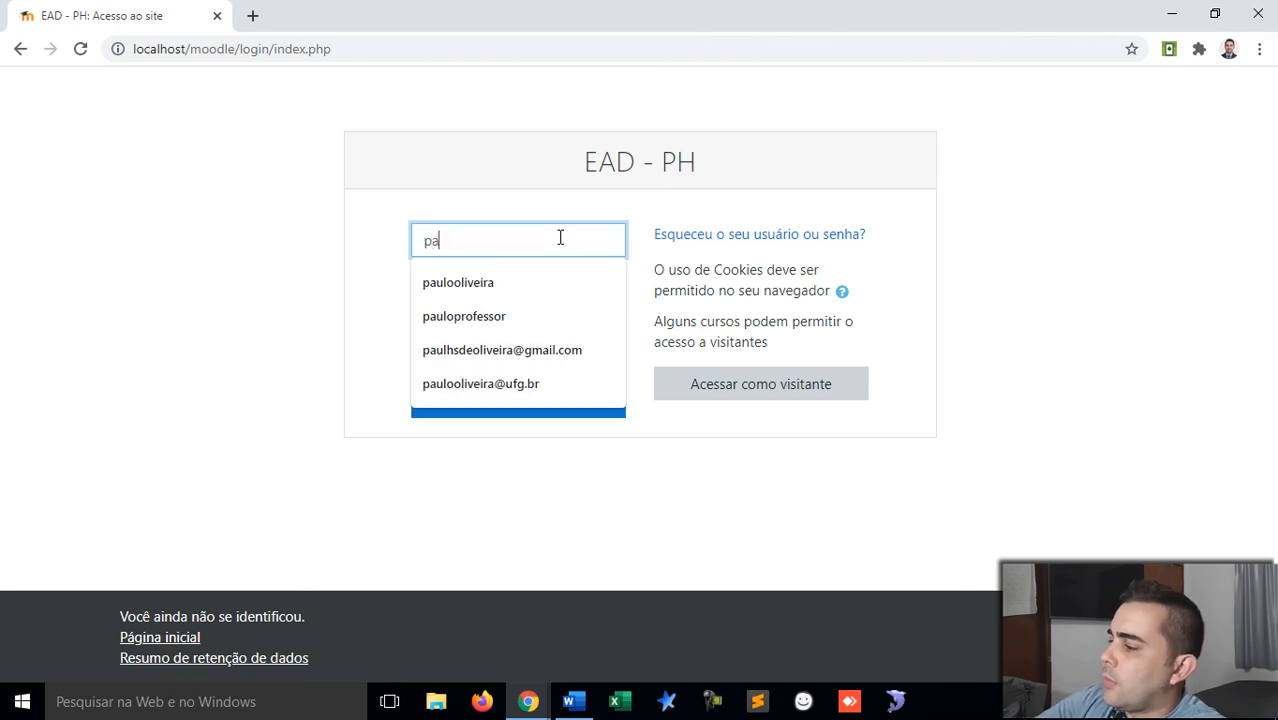
key("Down")
key("Down")
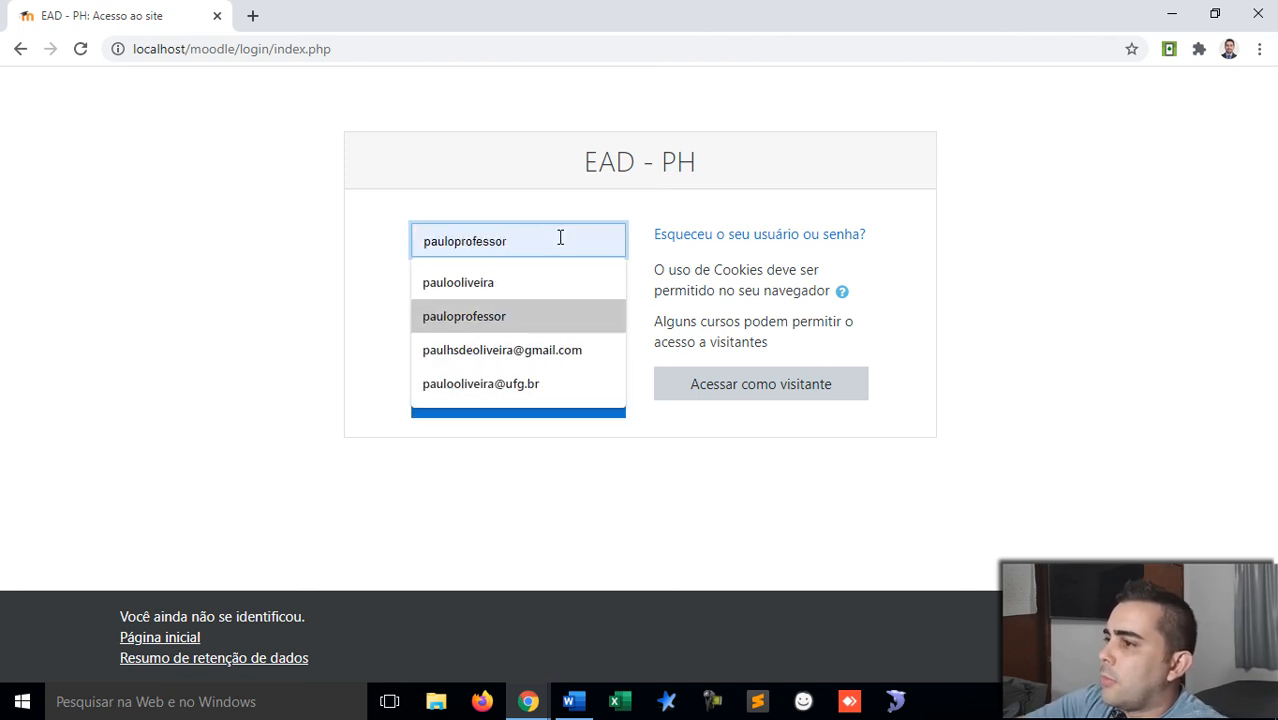
key("Tab")
type("••")
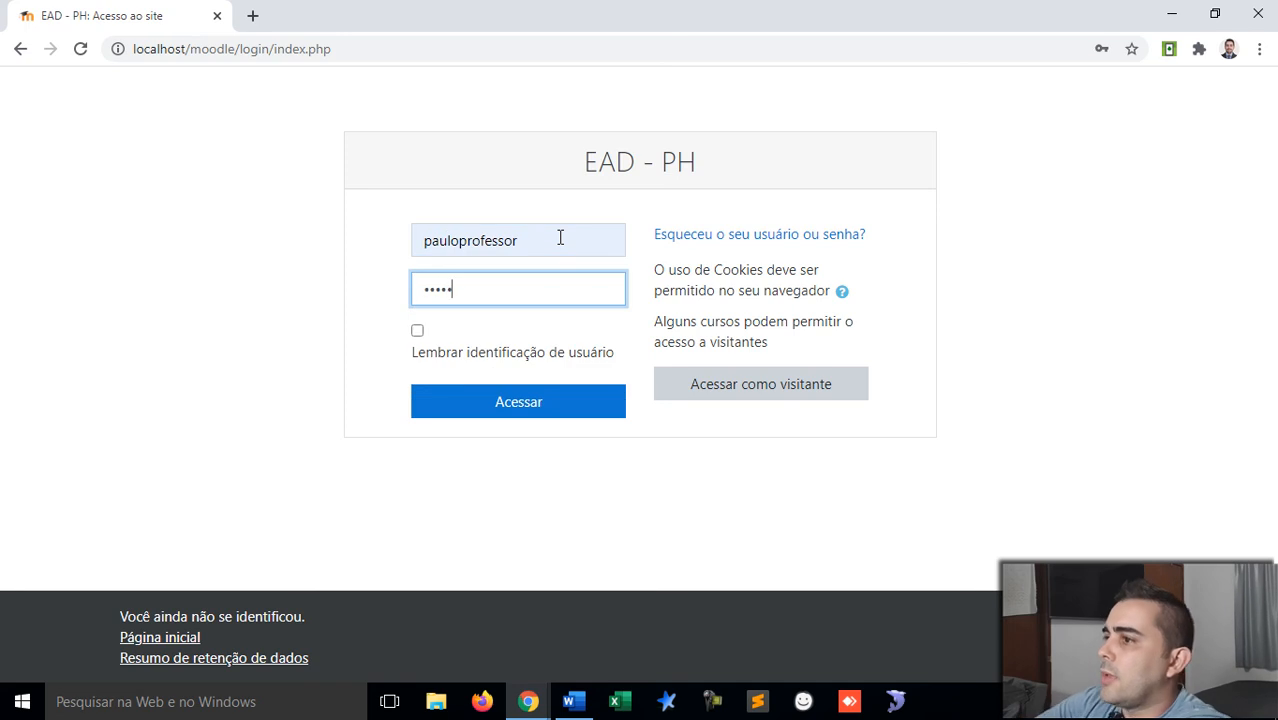
type("•••••••")
key("Return")
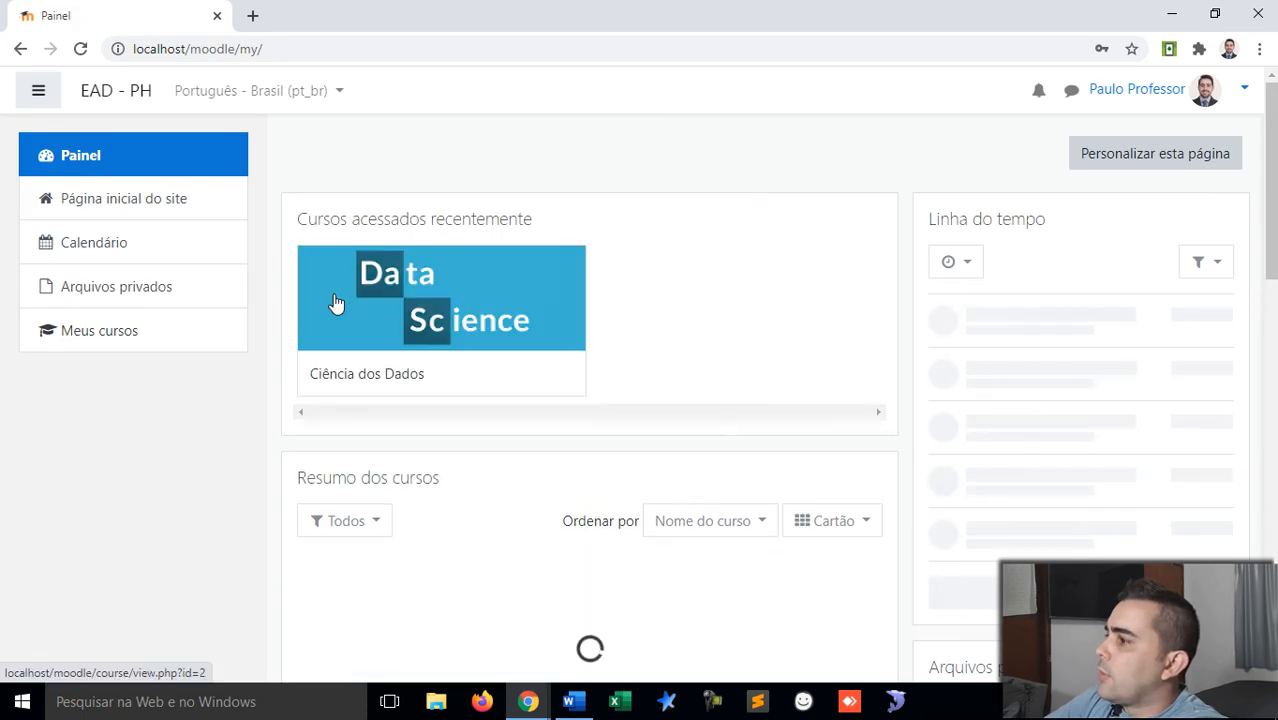
scroll(1028, 330, "down", 5)
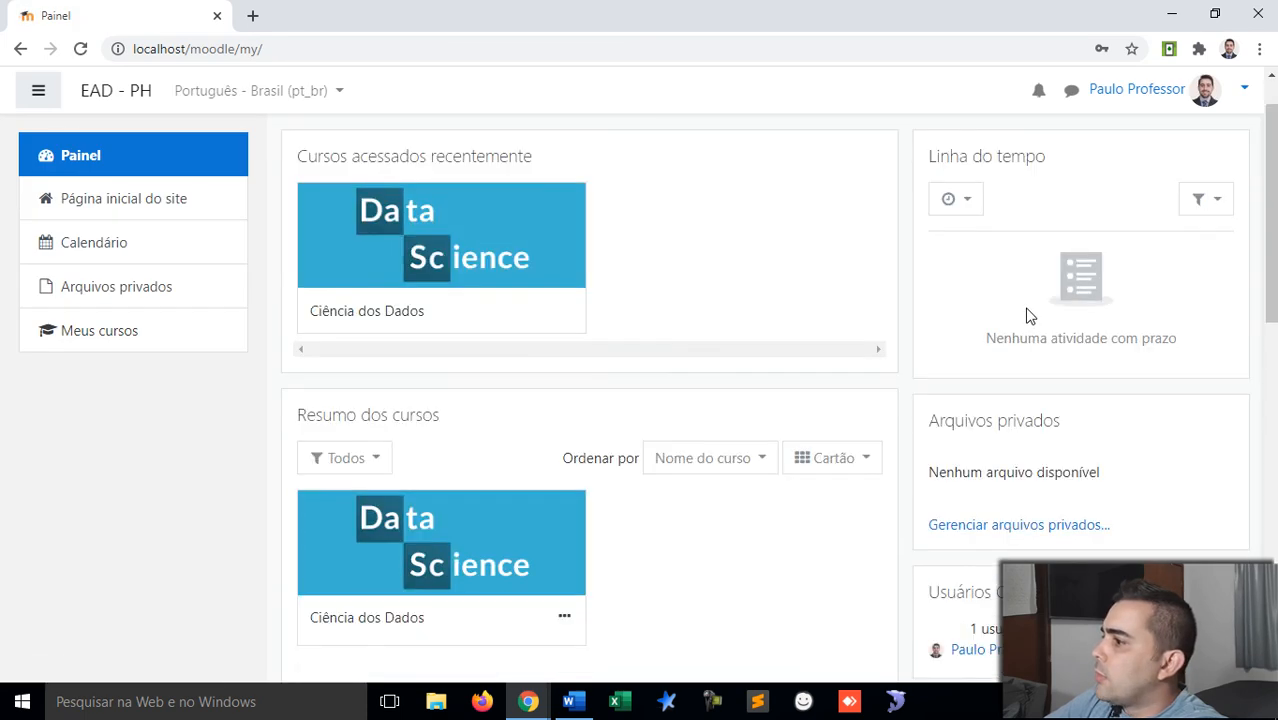
scroll(1028, 316, "down", 4)
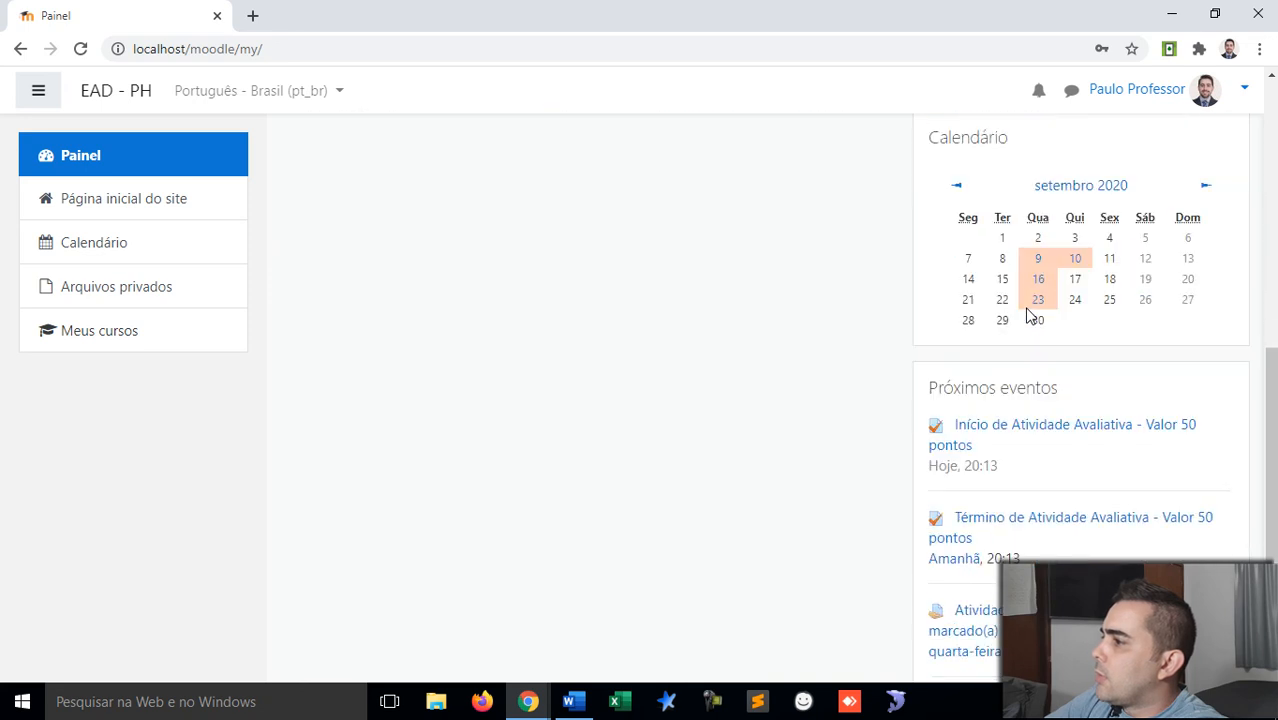
scroll(1028, 316, "up", 5)
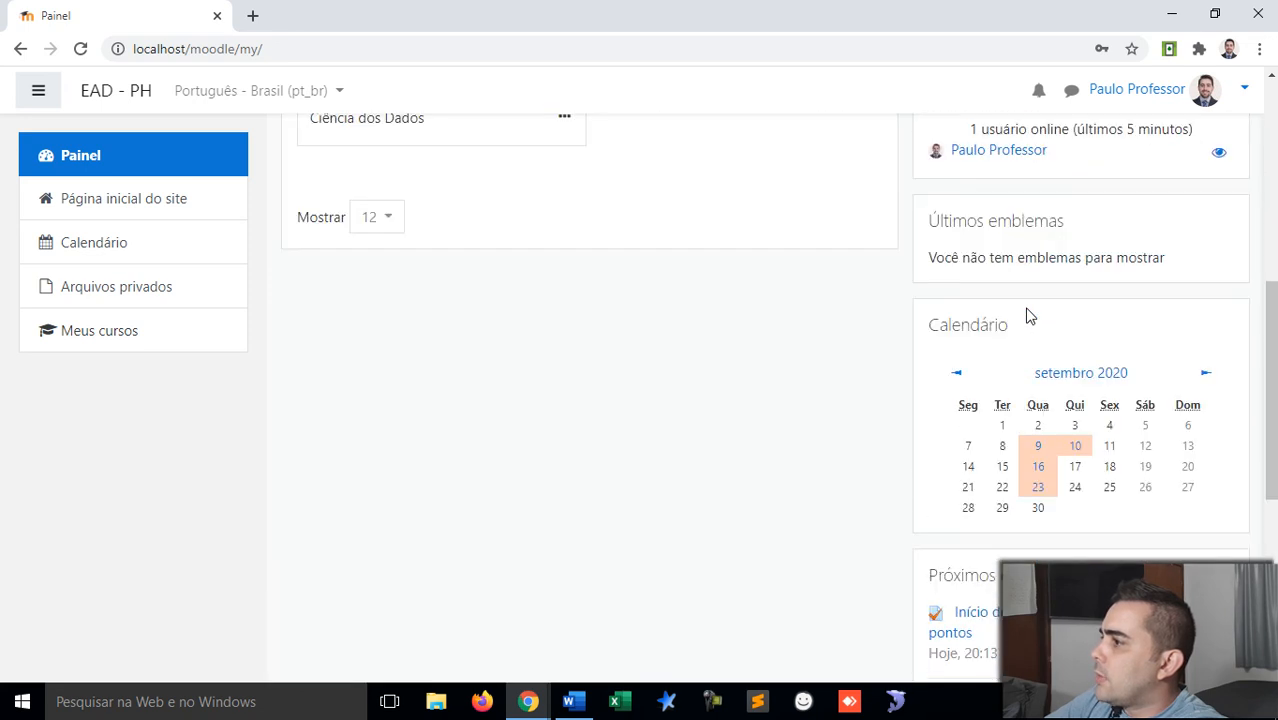
scroll(1028, 316, "up", 3)
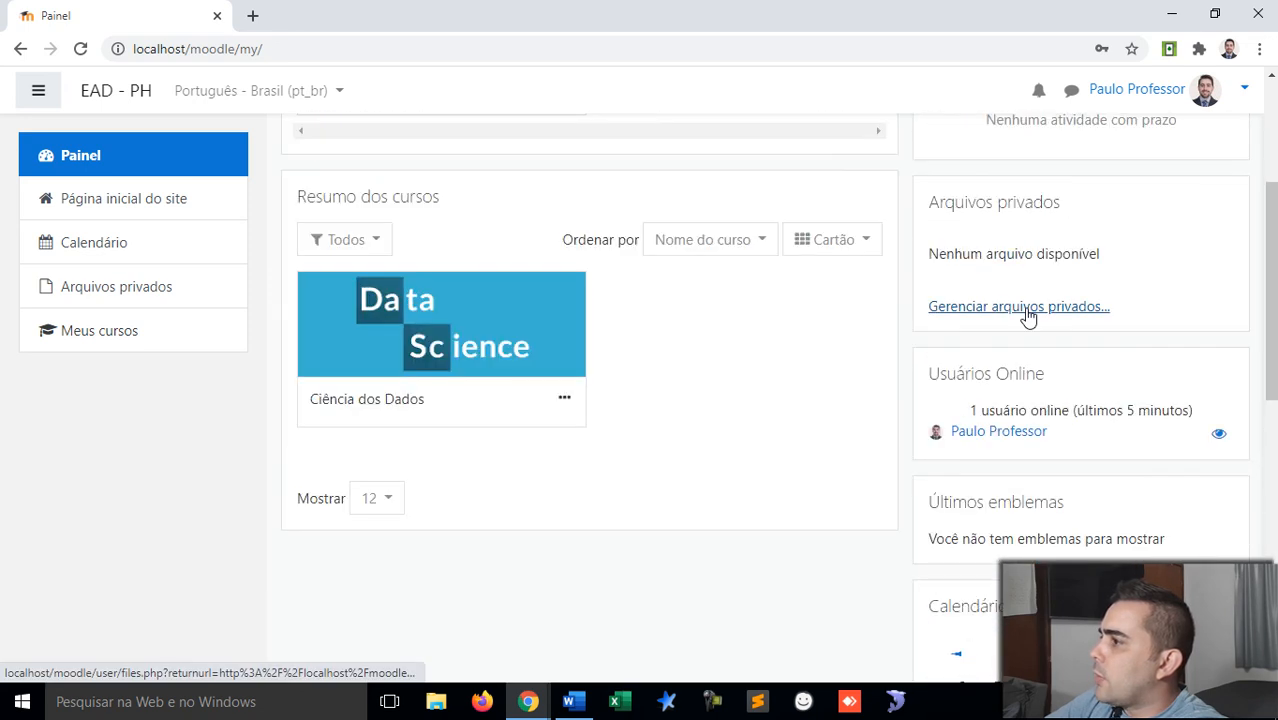
scroll(1028, 314, "up", 3)
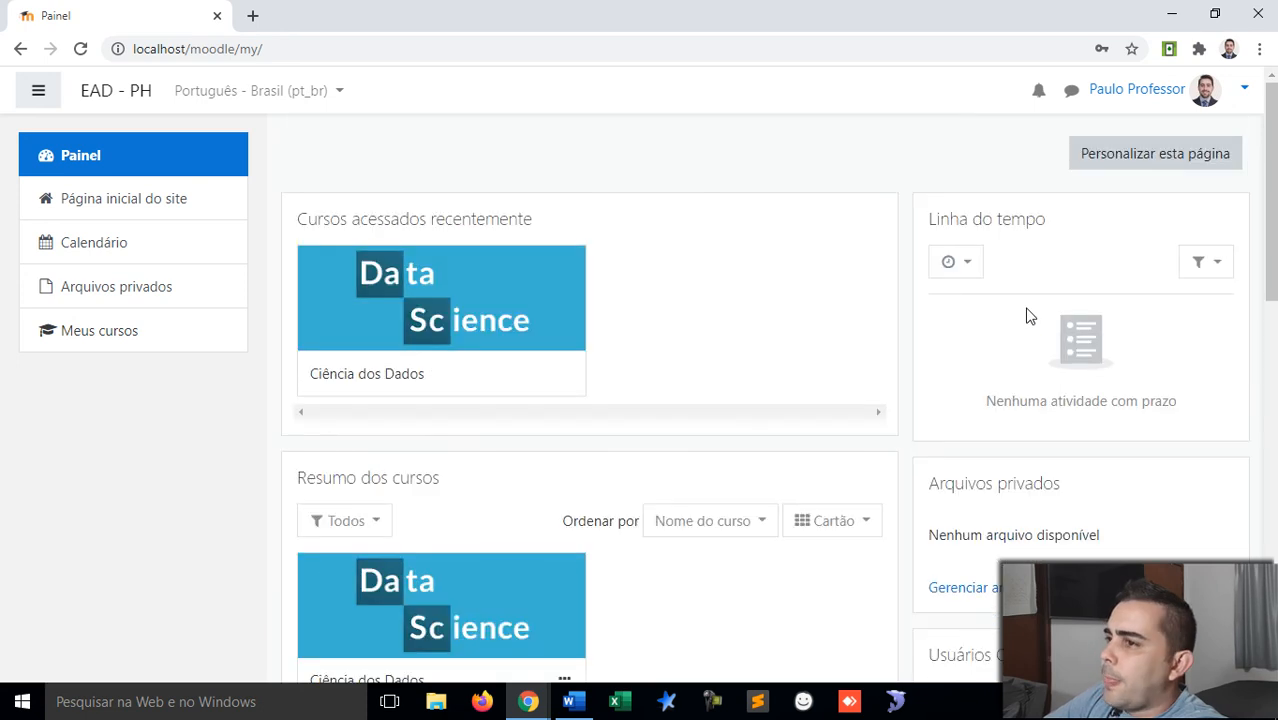
Step: Customise the dashboard and add the Administração block via Adicionar um bloco
left_click(1181, 158)
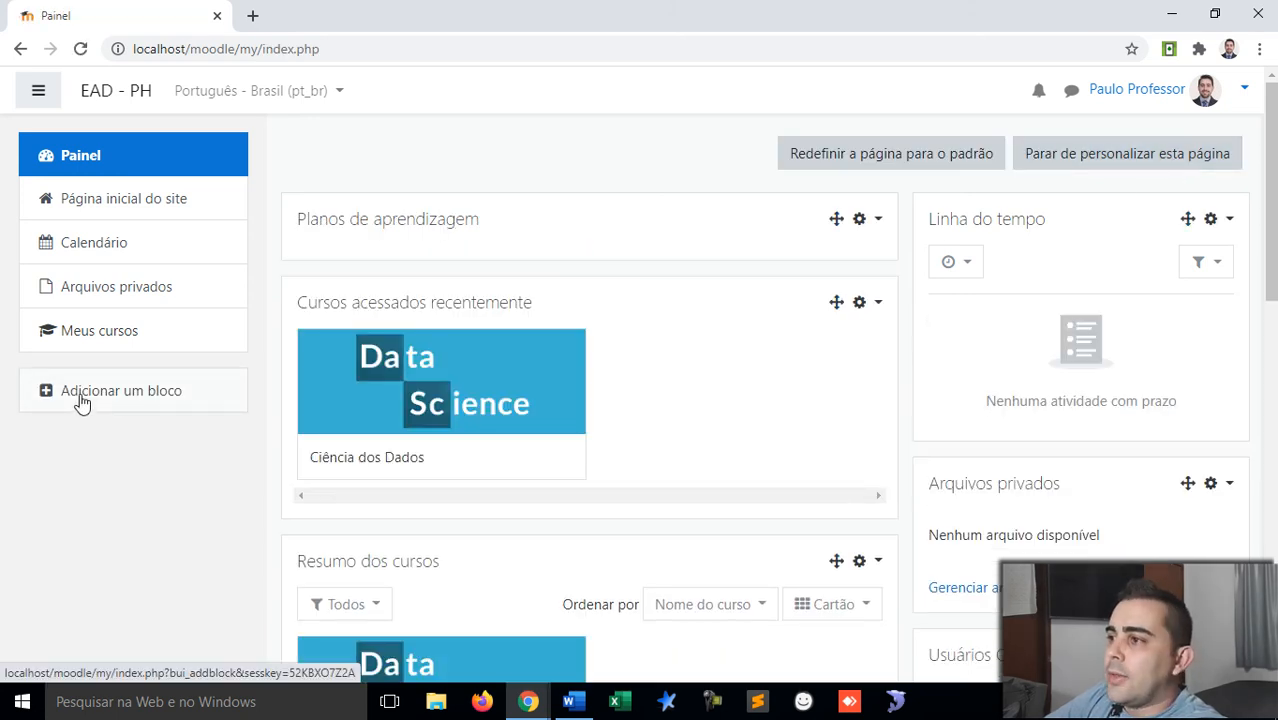
left_click(82, 398)
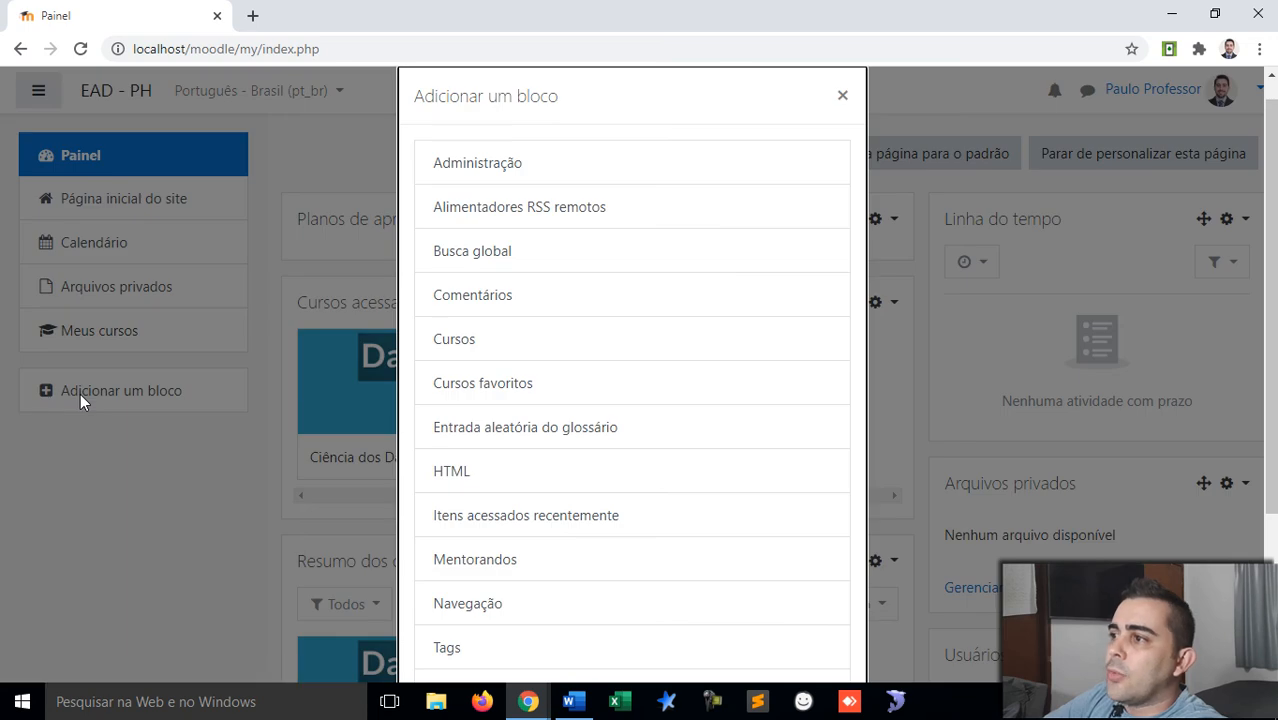
left_click(518, 169)
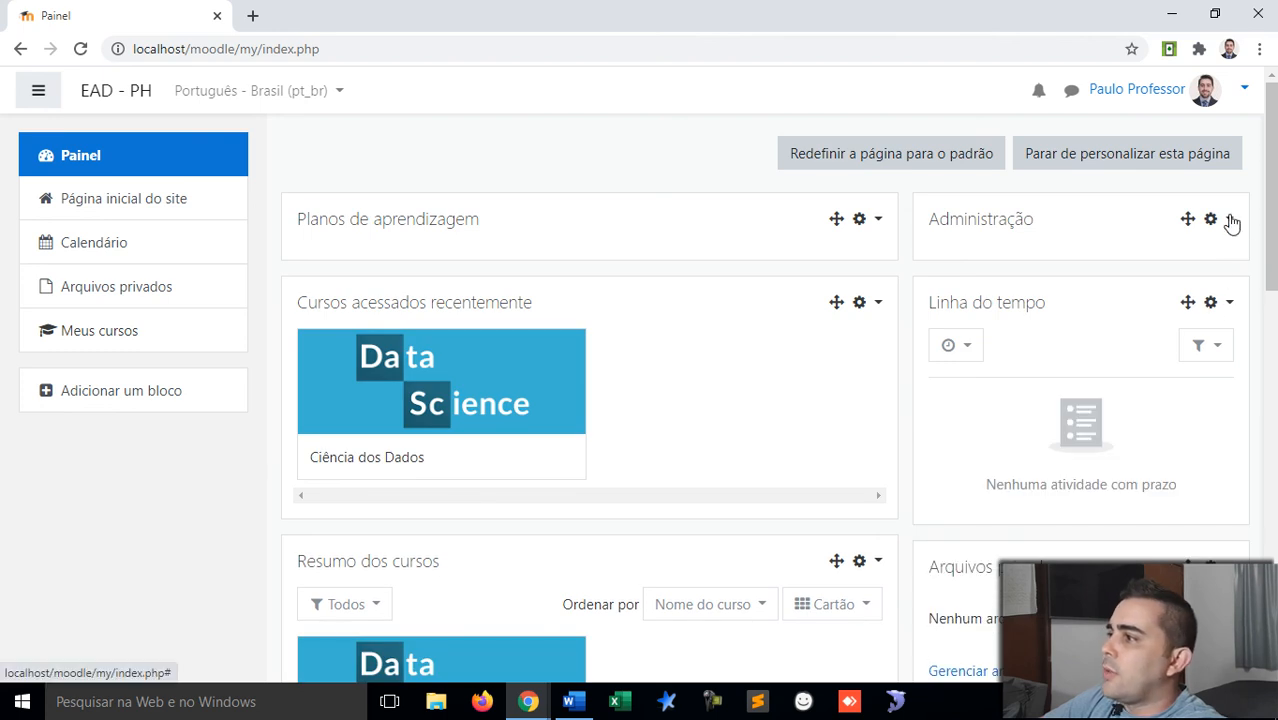
Step: Leave dashboard customisation and scroll through the blocks down to Próximos eventos and back
left_click(1197, 162)
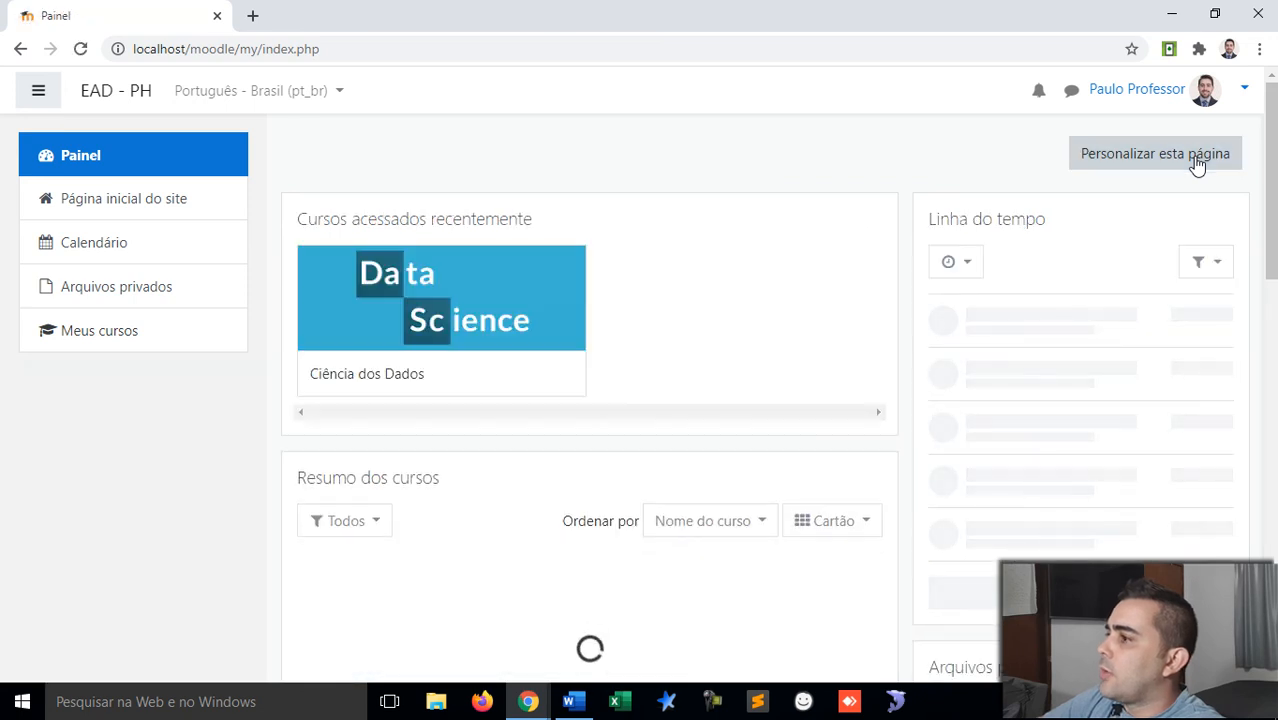
scroll(1173, 341, "down", 3)
scroll(1173, 341, "down", 8)
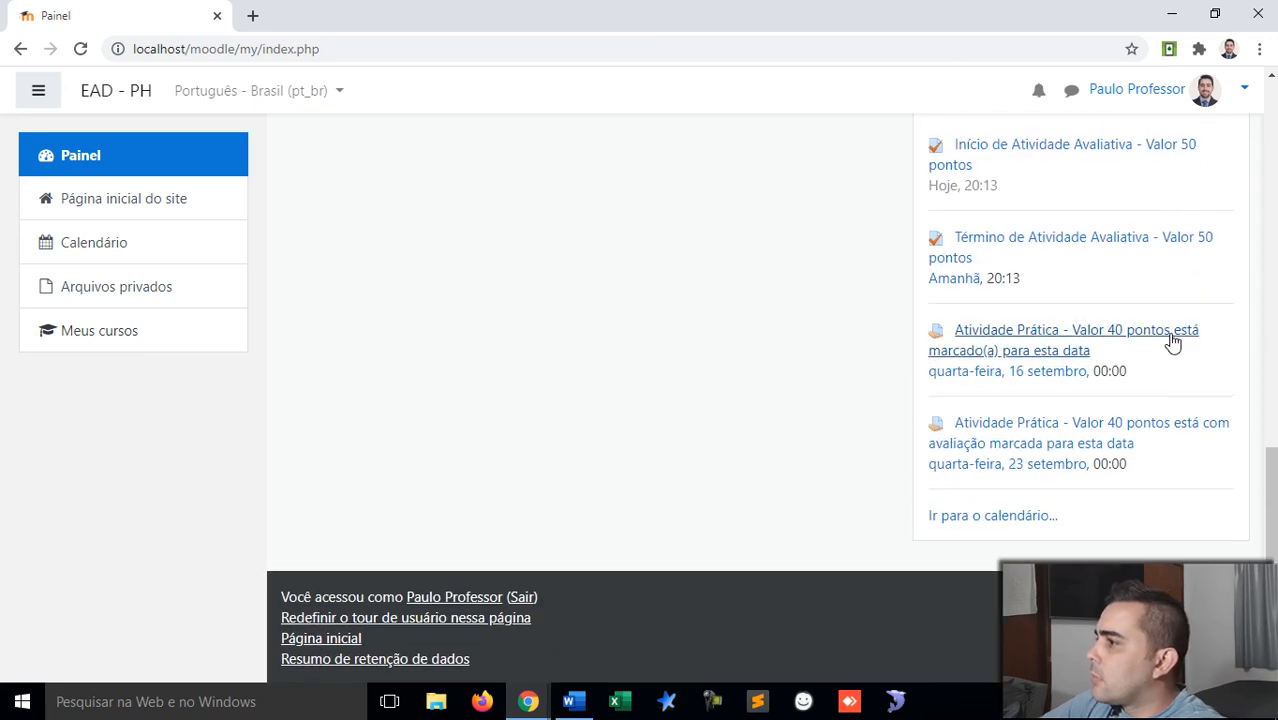
scroll(1173, 341, "up", 12)
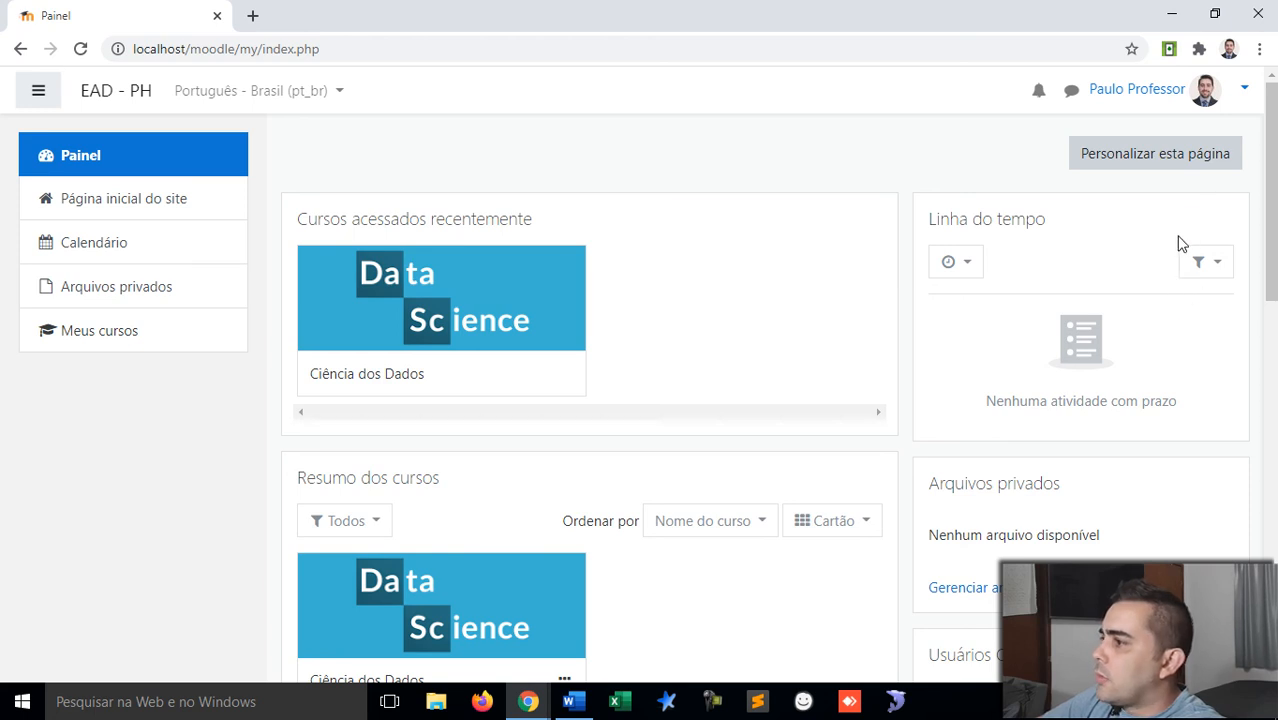
scroll(900, 315, "down", 1)
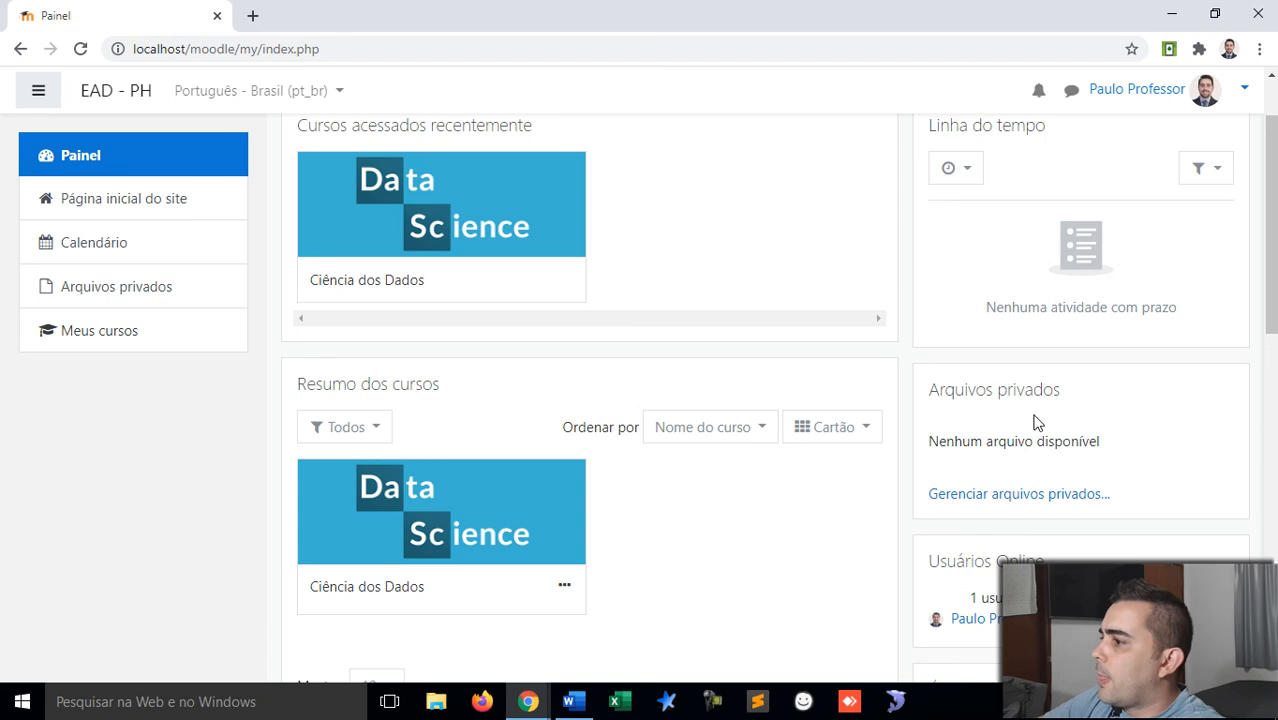
scroll(1040, 423, "down", 4)
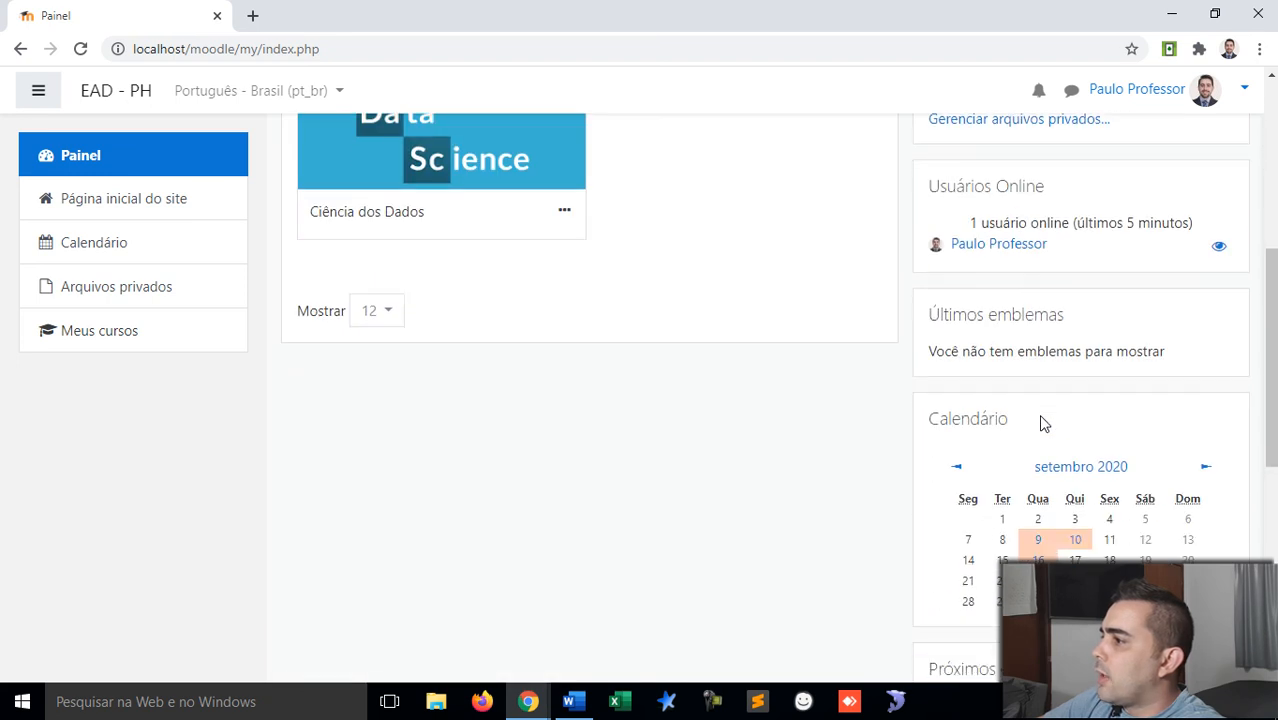
scroll(1040, 423, "down", 6)
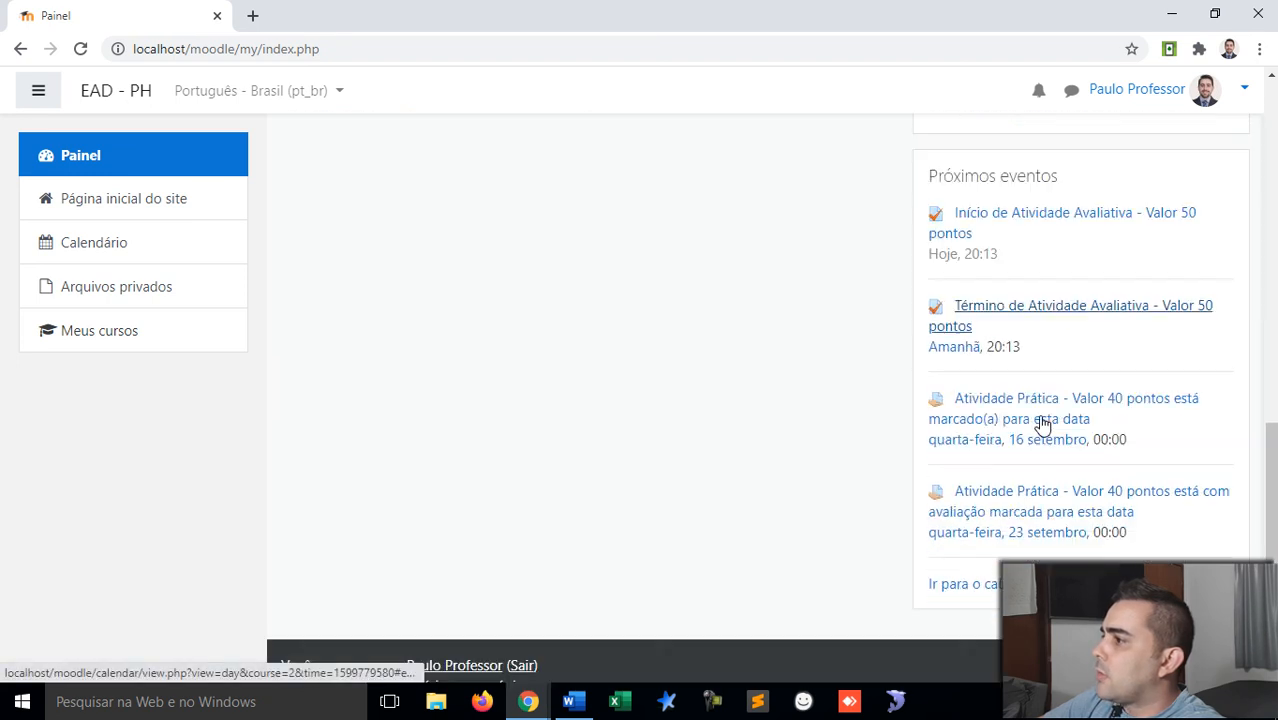
scroll(1040, 423, "up", 10)
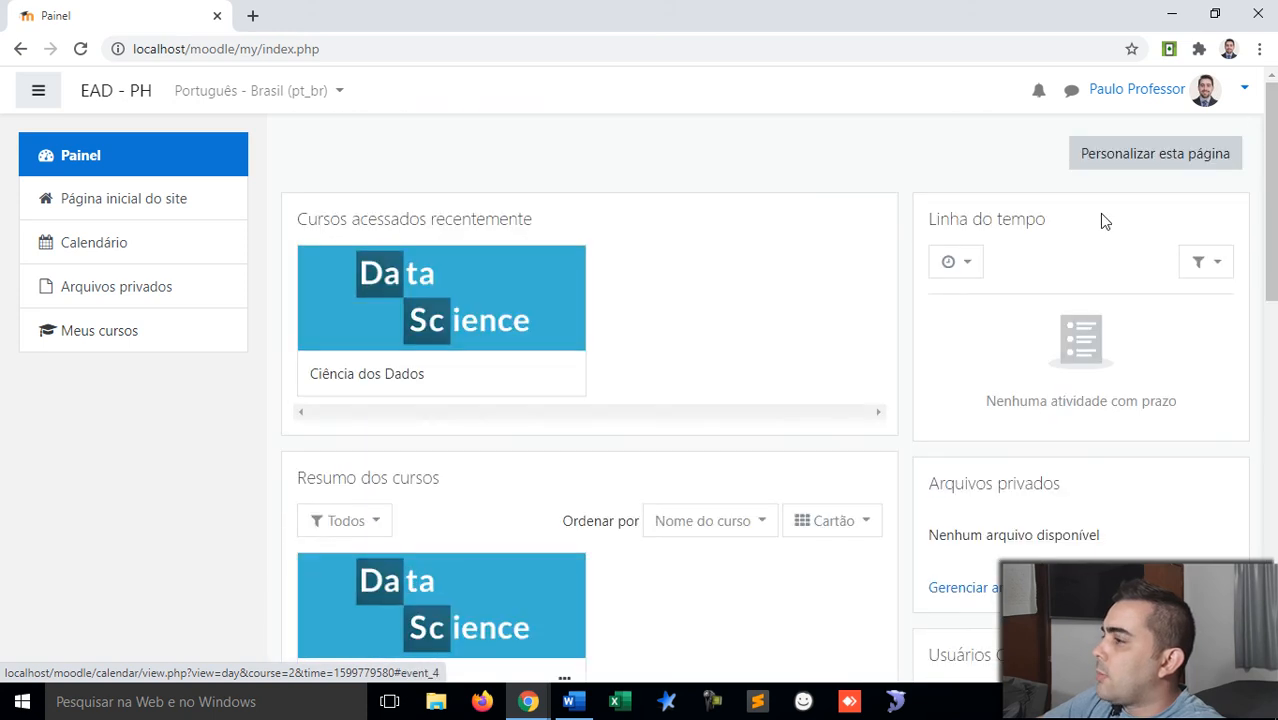
Step: Enter dashboard customisation and open the Administração block's settings and placement options
left_click(1118, 163)
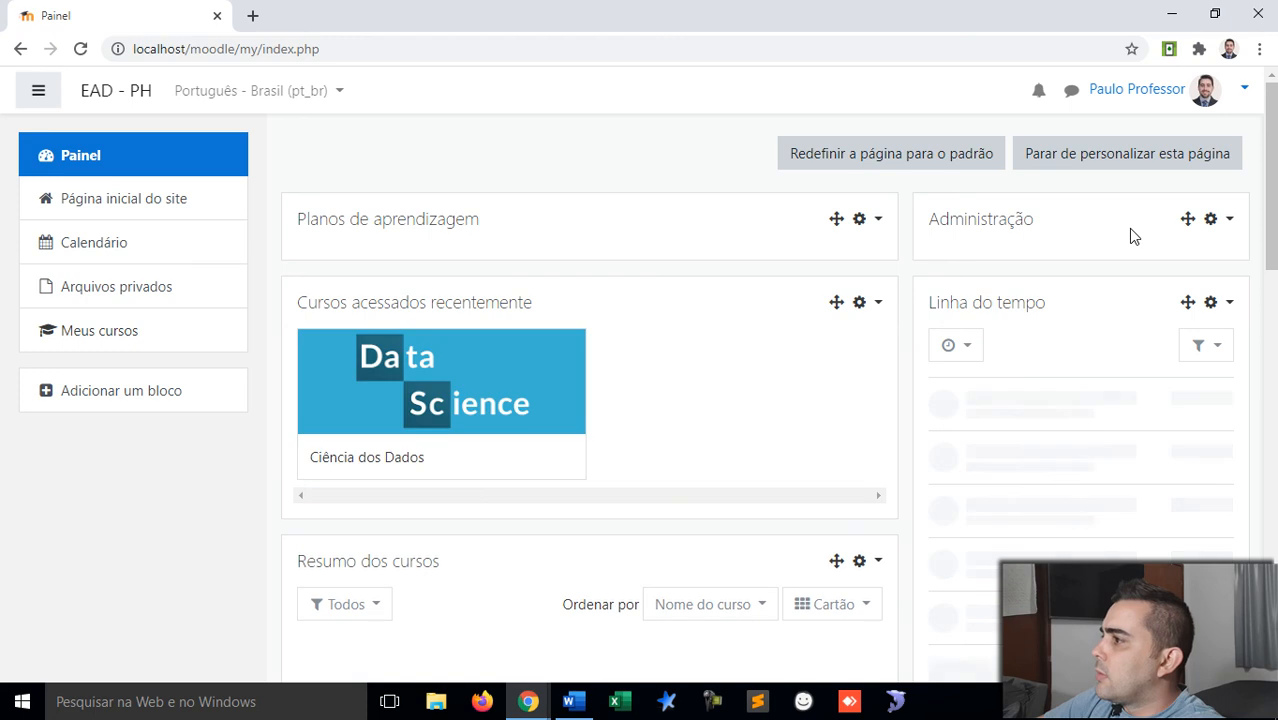
left_click(1230, 219)
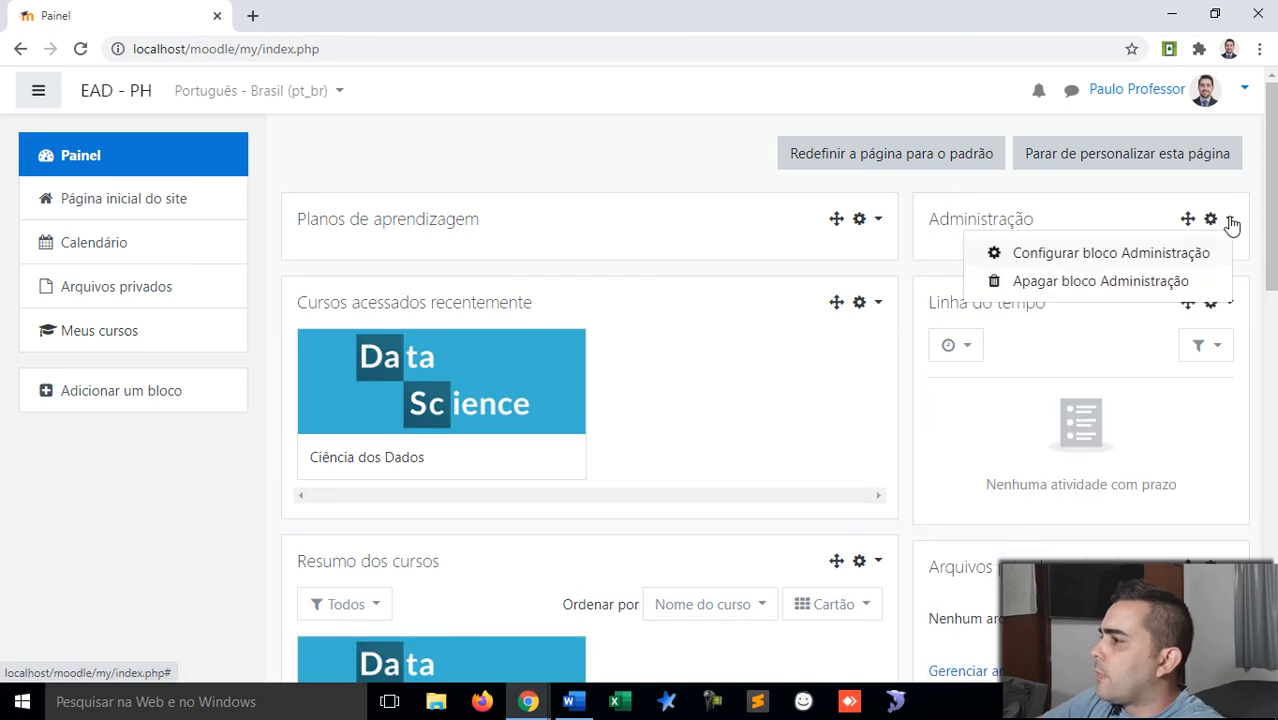
left_click(1158, 255)
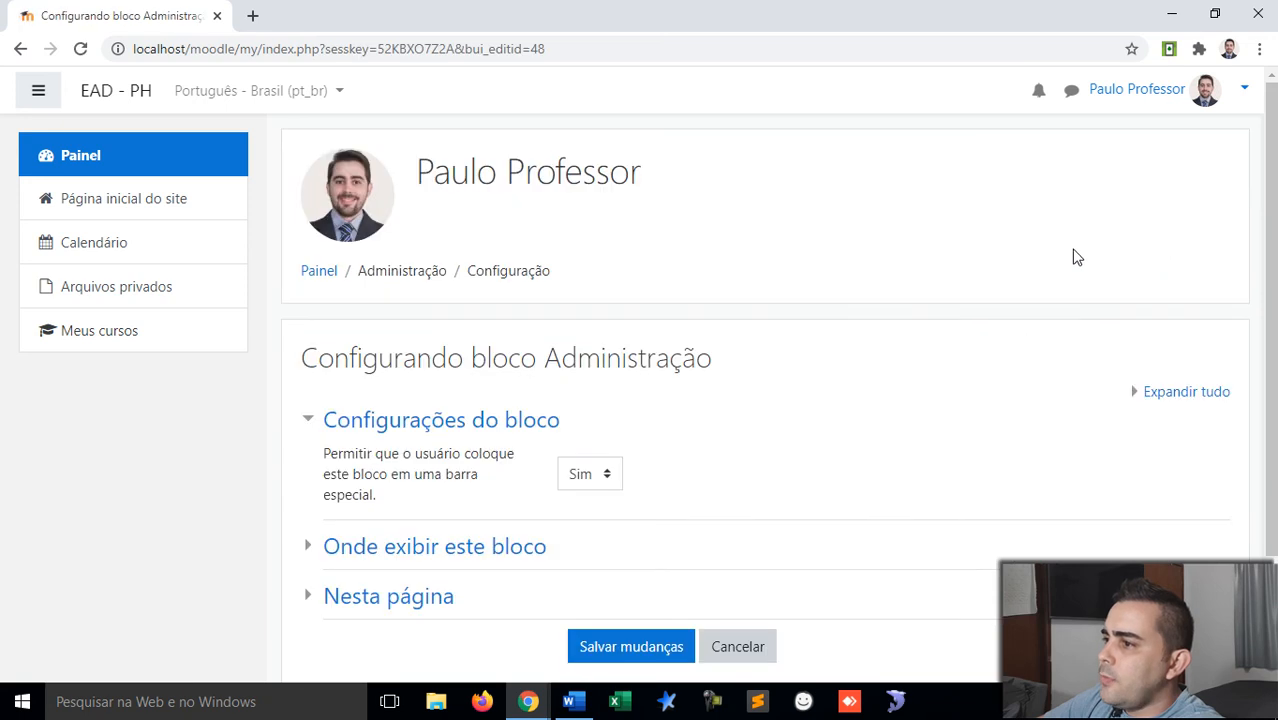
scroll(440, 436, "down", 2)
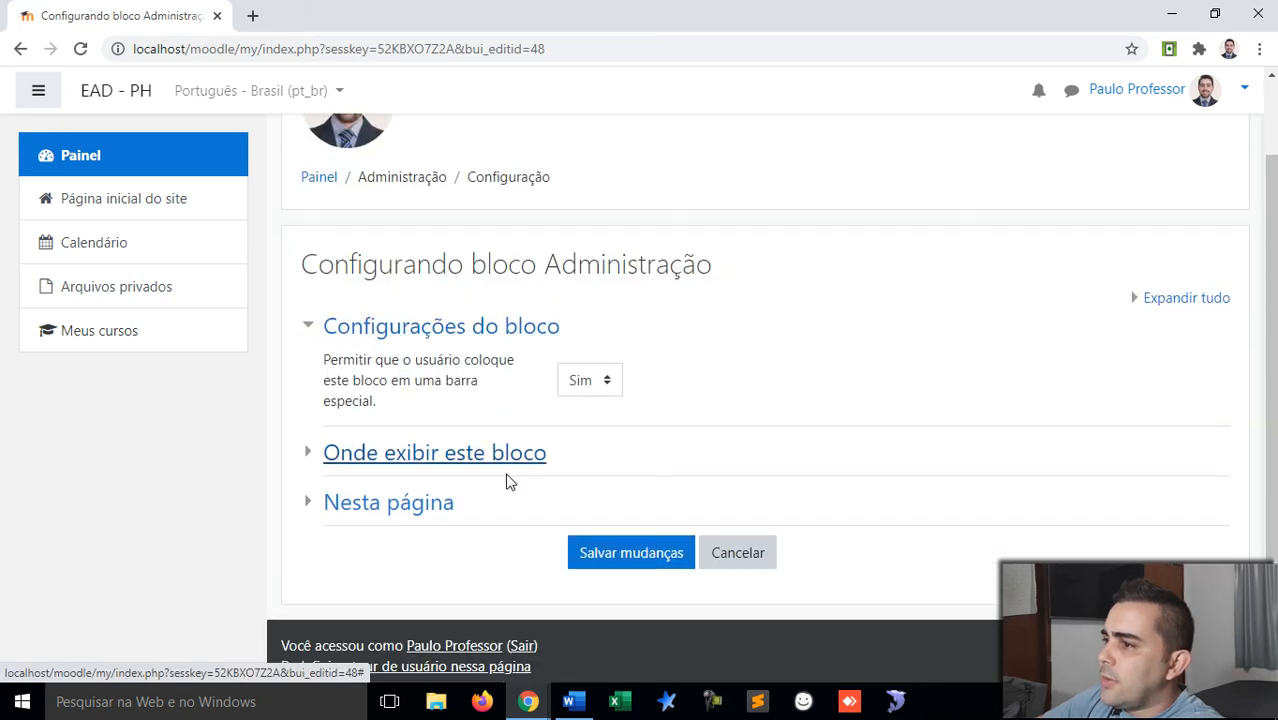
left_click(359, 463)
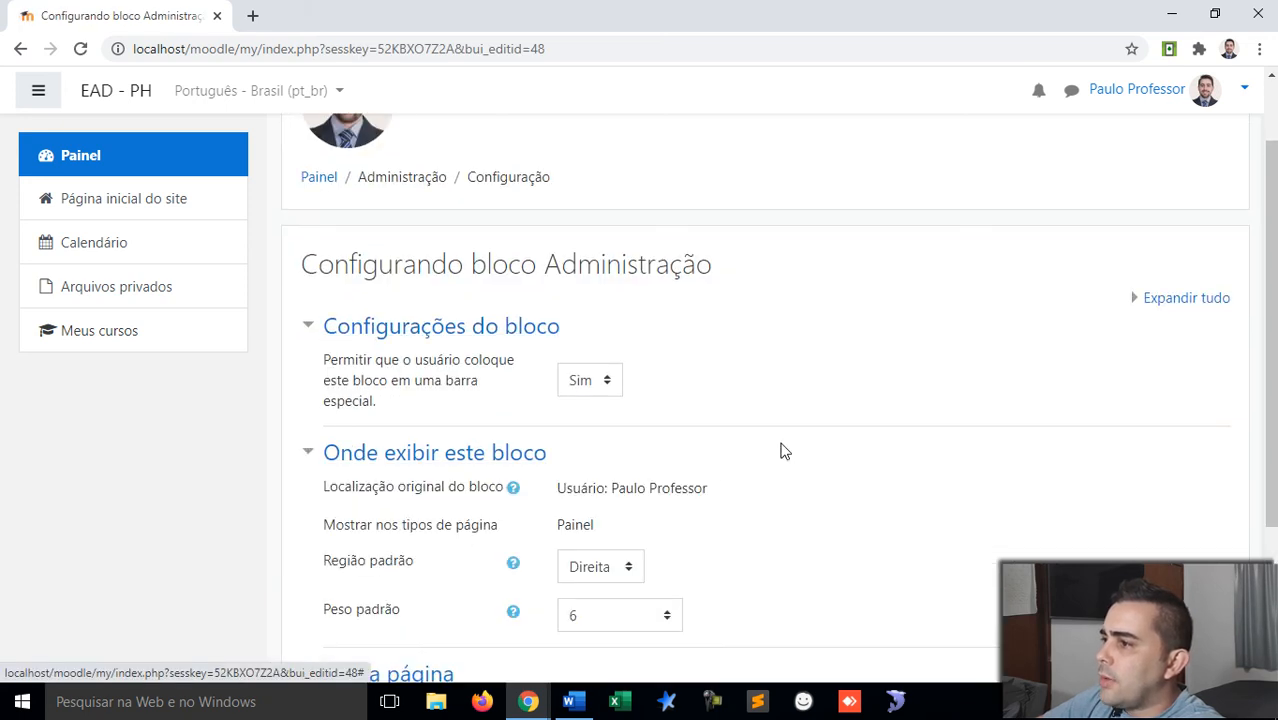
scroll(780, 452, "down", 2)
left_click(614, 388)
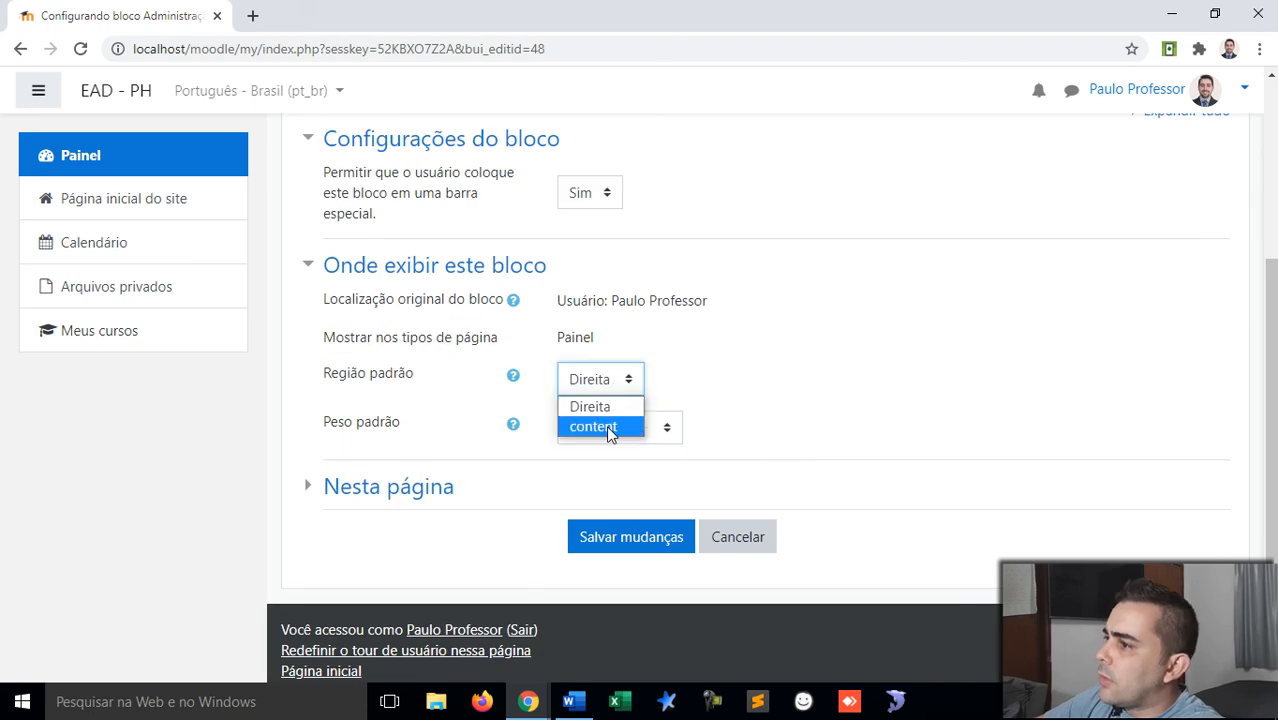
left_click(716, 364)
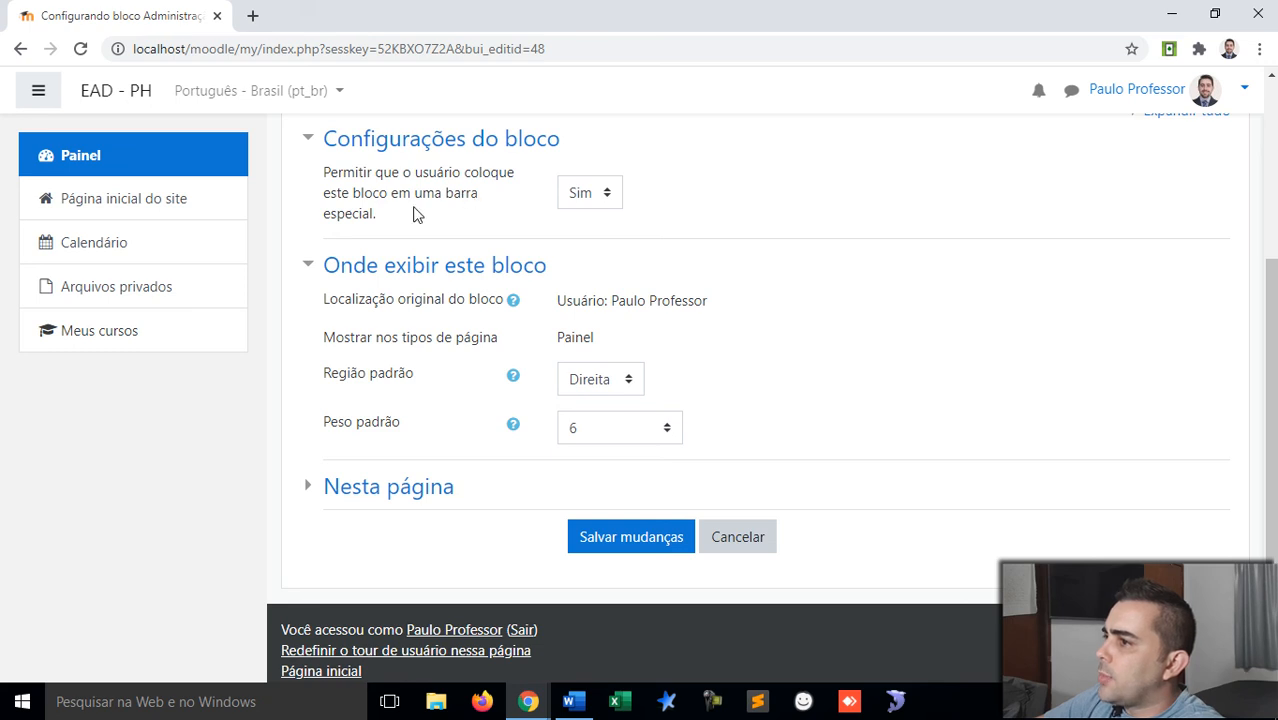
Step: Set the Administração block's default region to content and save its settings
left_click(591, 196)
left_click(591, 196)
left_click(400, 488)
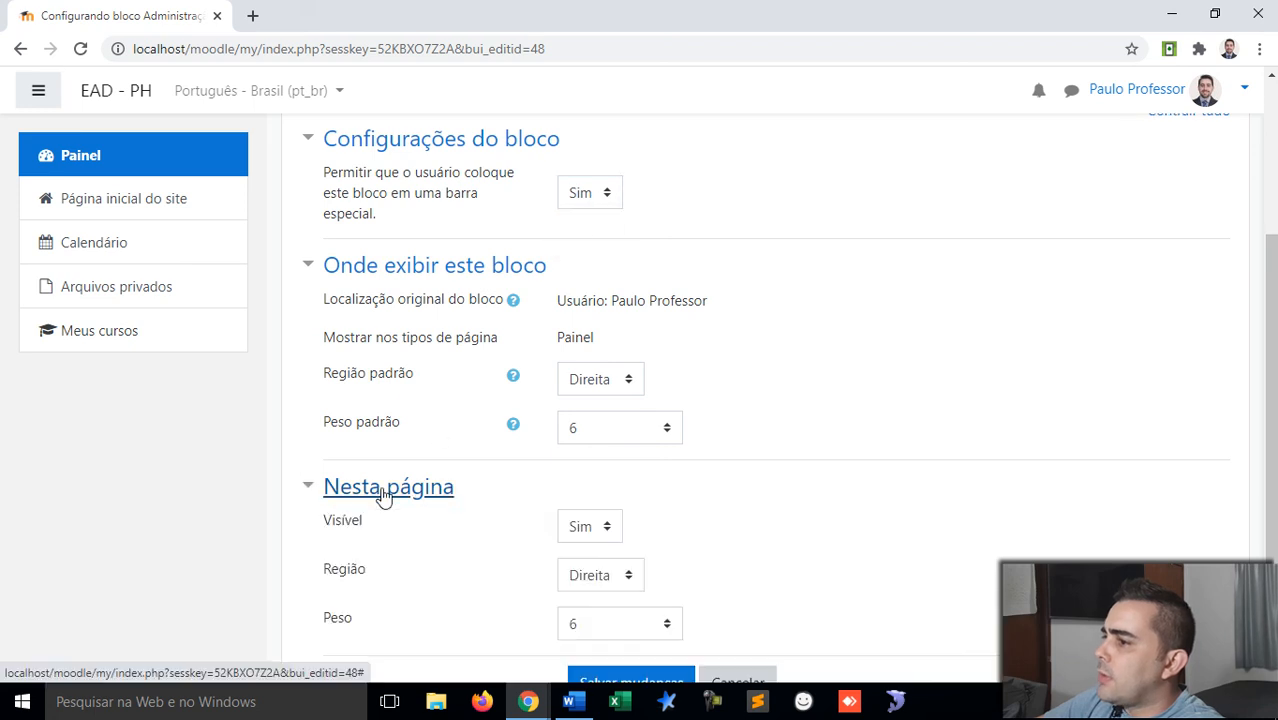
scroll(476, 470, "down", 2)
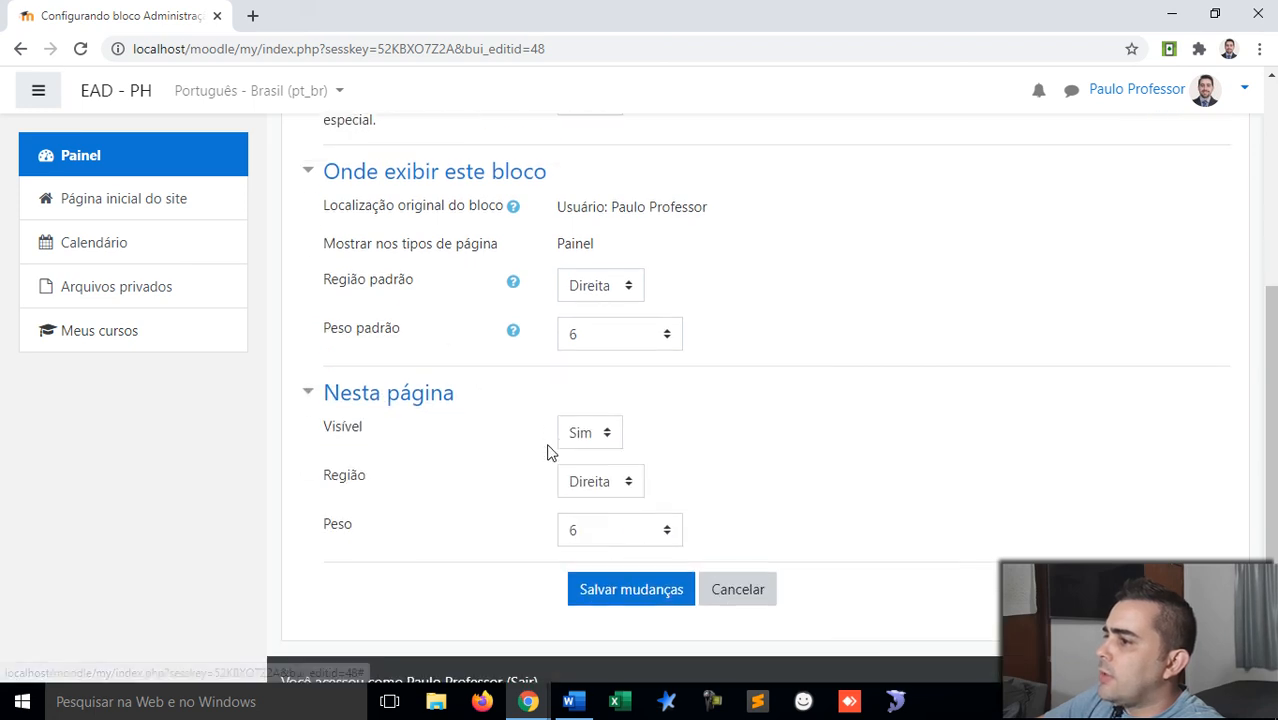
left_click(604, 484)
left_click(606, 482)
left_click(841, 450)
left_click(620, 286)
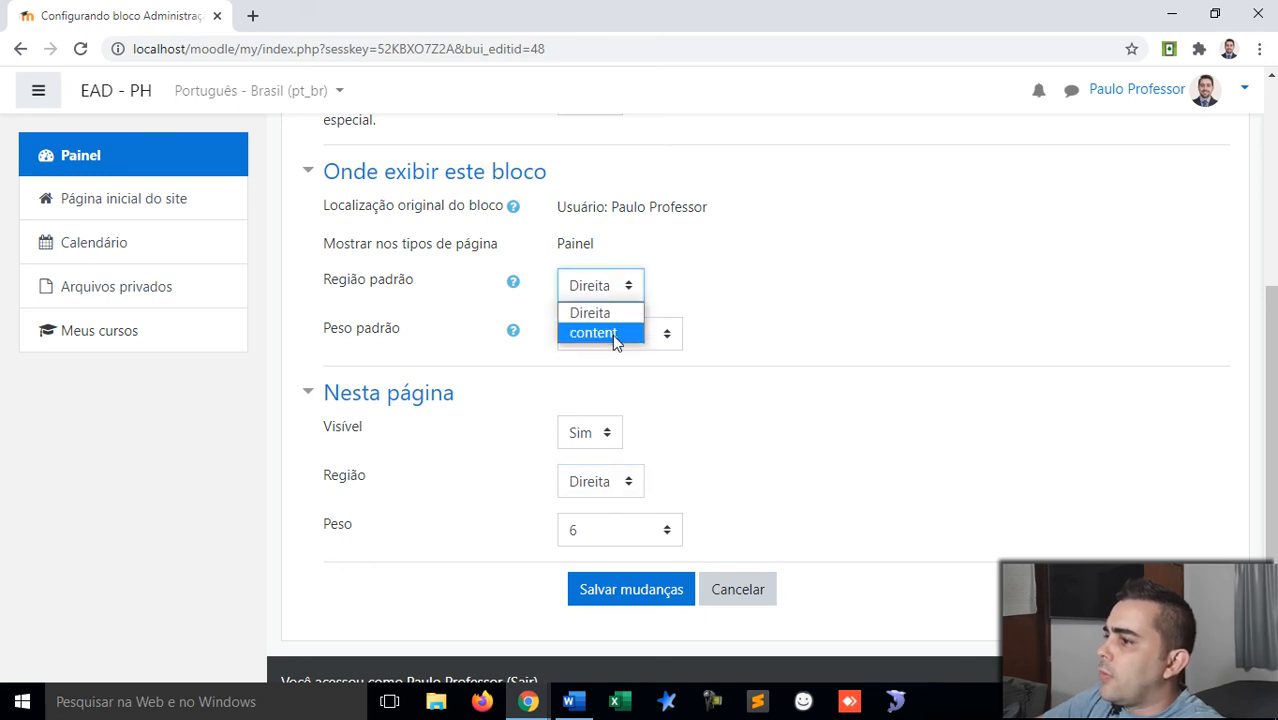
left_click(614, 336)
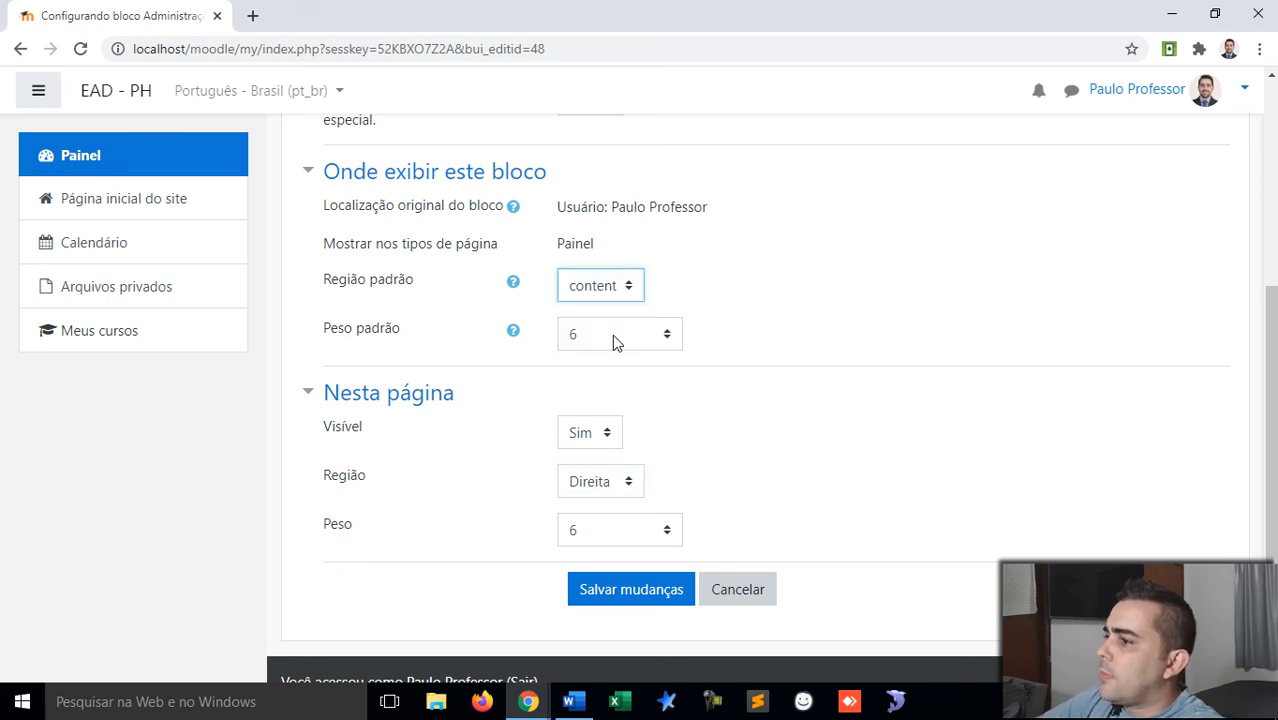
left_click(648, 591)
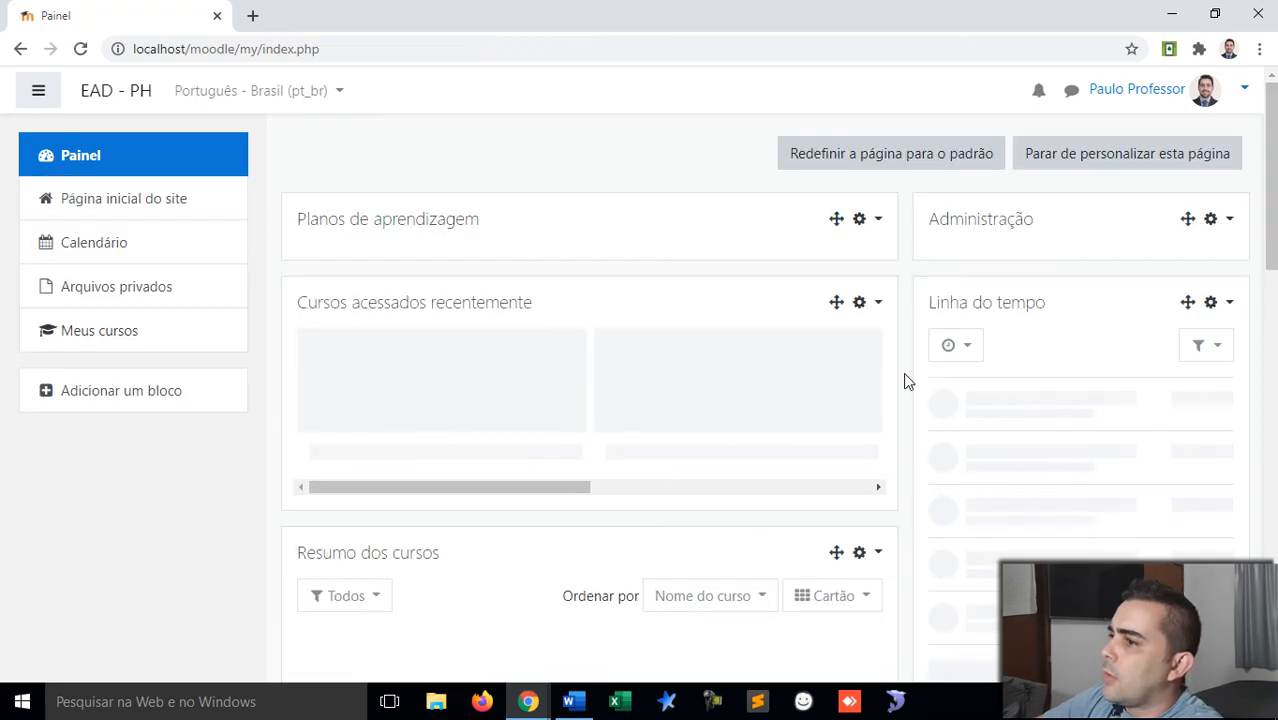
Step: Drag the Administração block into the main column below Planos de aprendizagem
left_click(1229, 222)
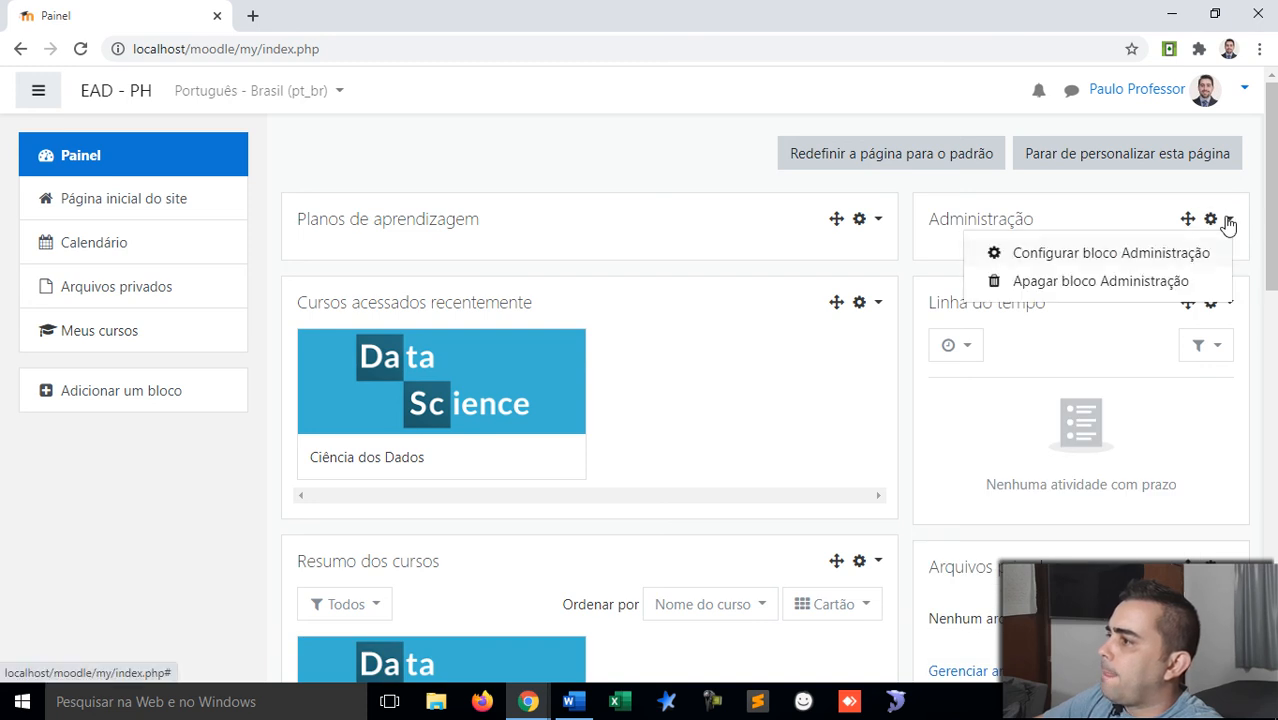
left_click(1229, 223)
left_click_drag(1188, 217, 642, 225)
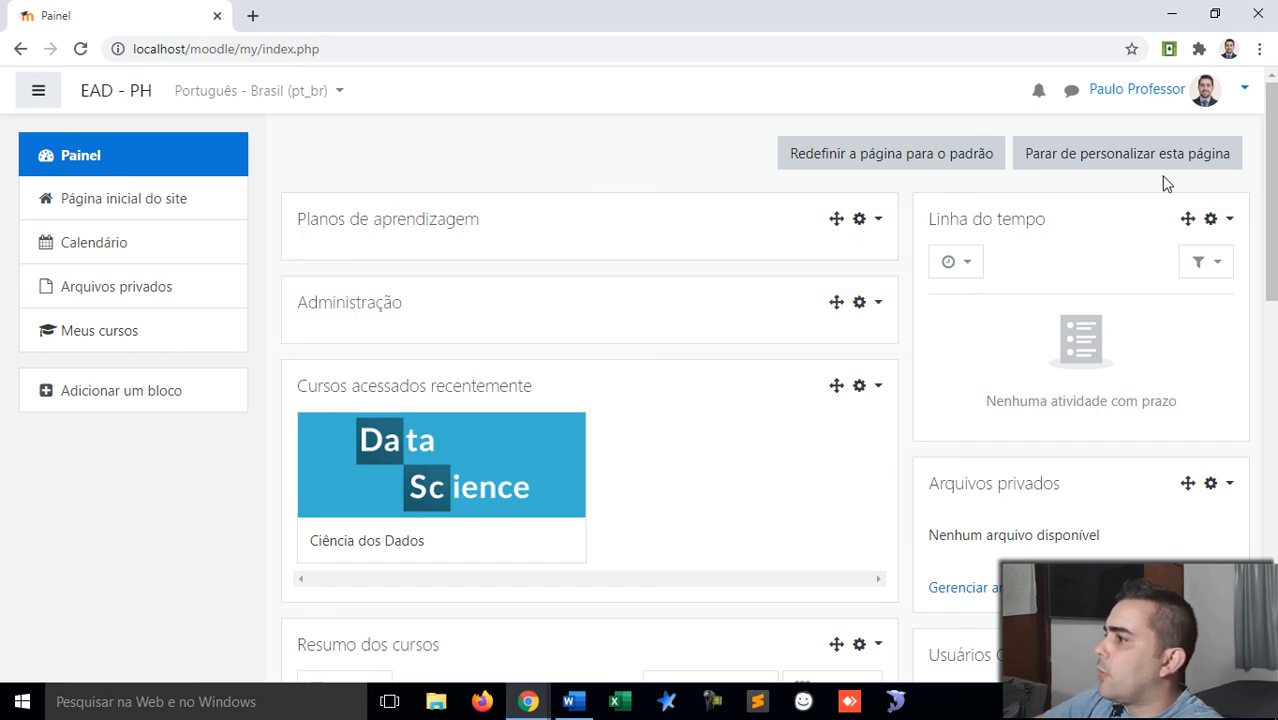
left_click(1229, 221)
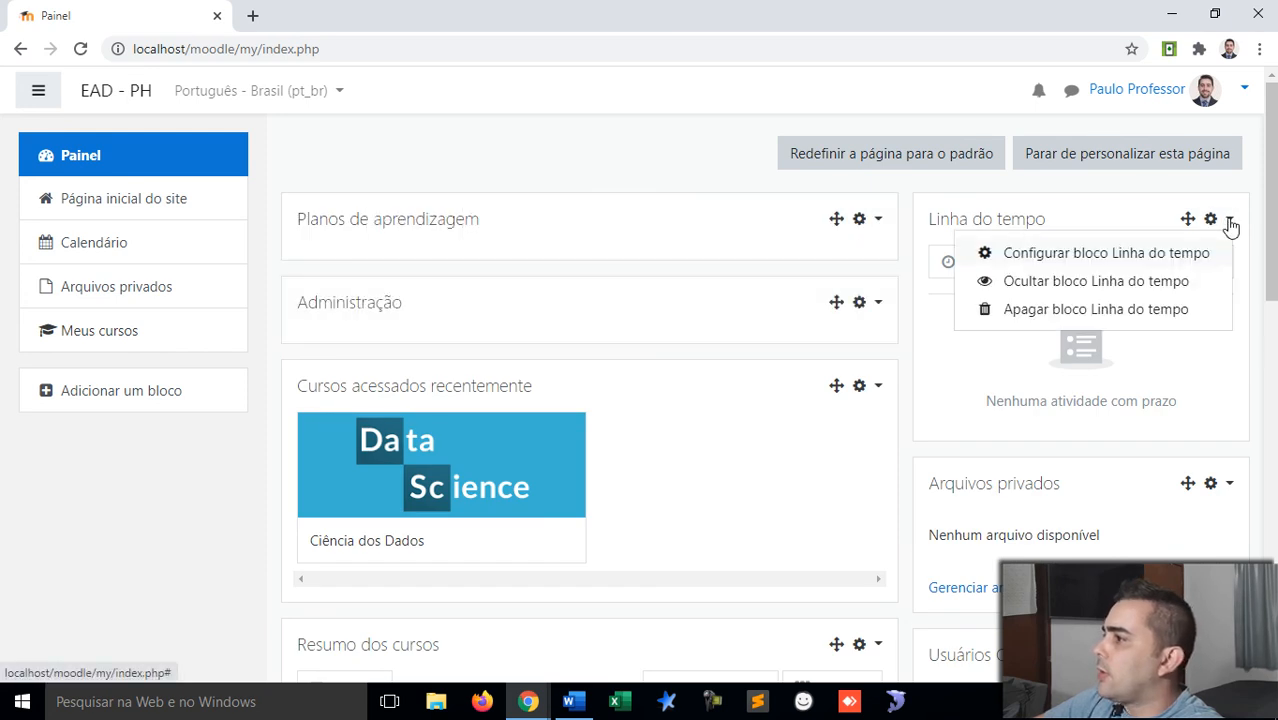
Step: Delete the Linha do tempo, Arquivos privados and Usuários Online blocks
left_click(1138, 316)
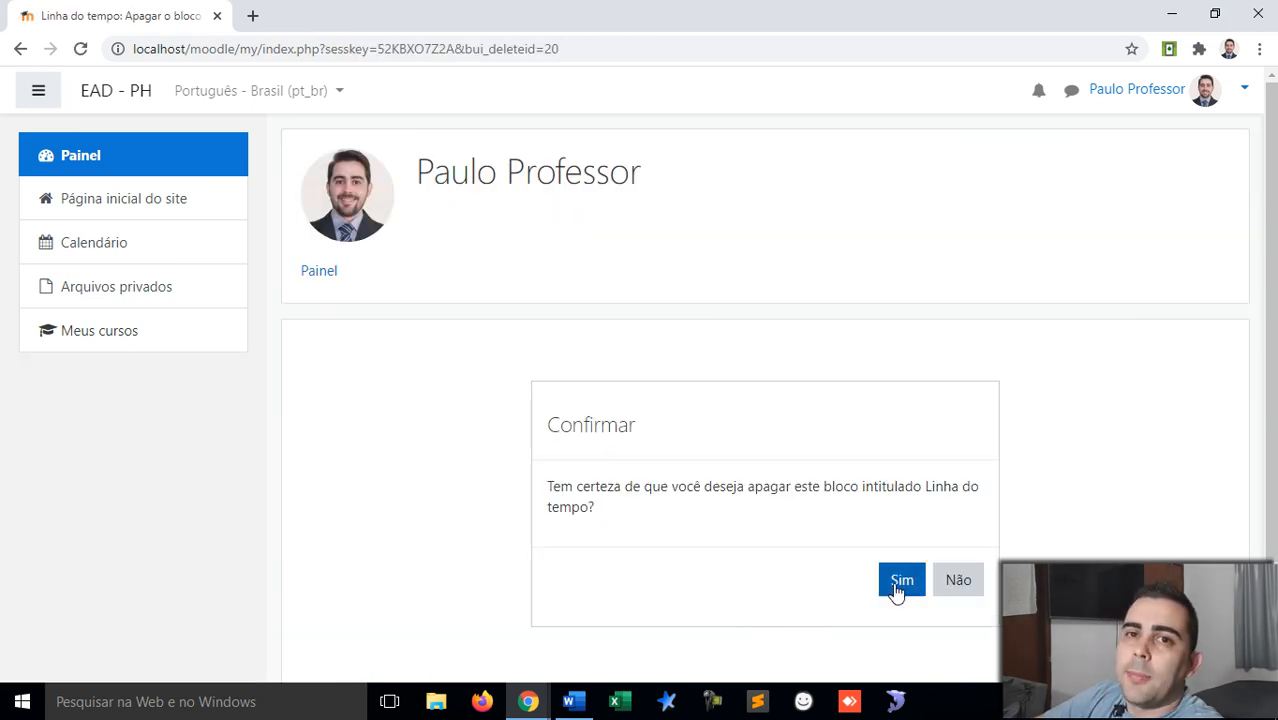
left_click(899, 585)
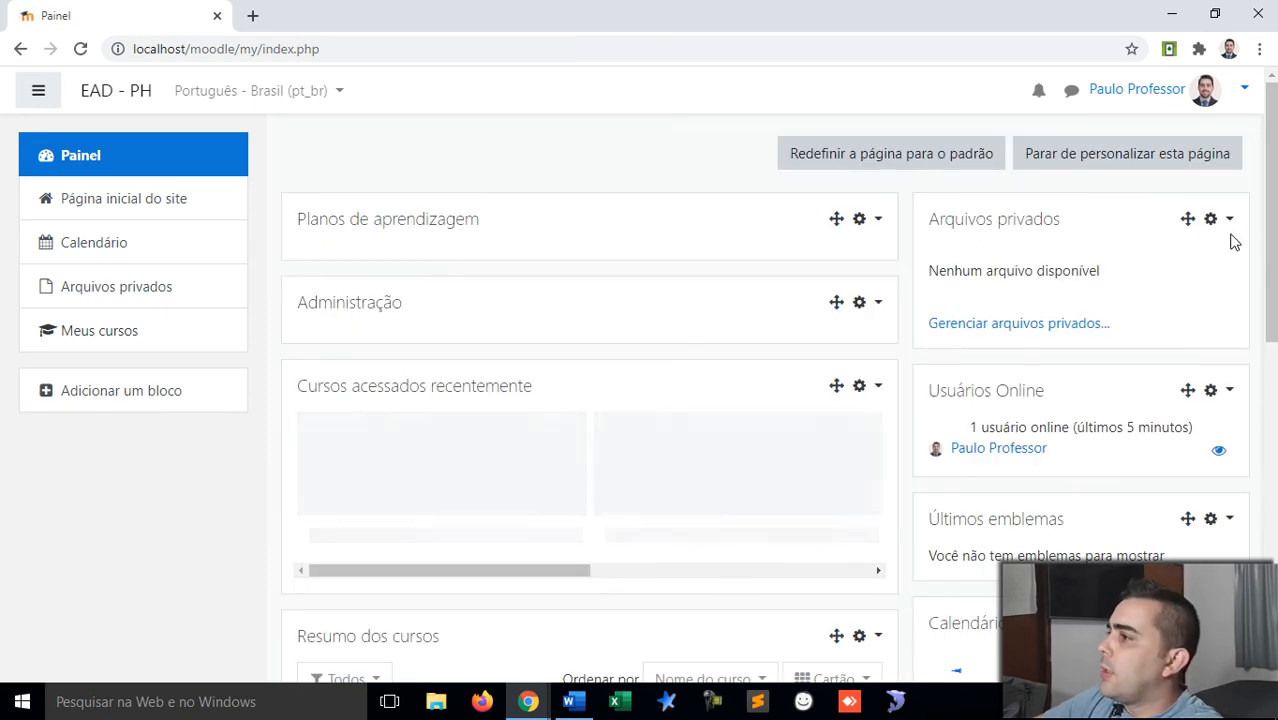
left_click(1231, 220)
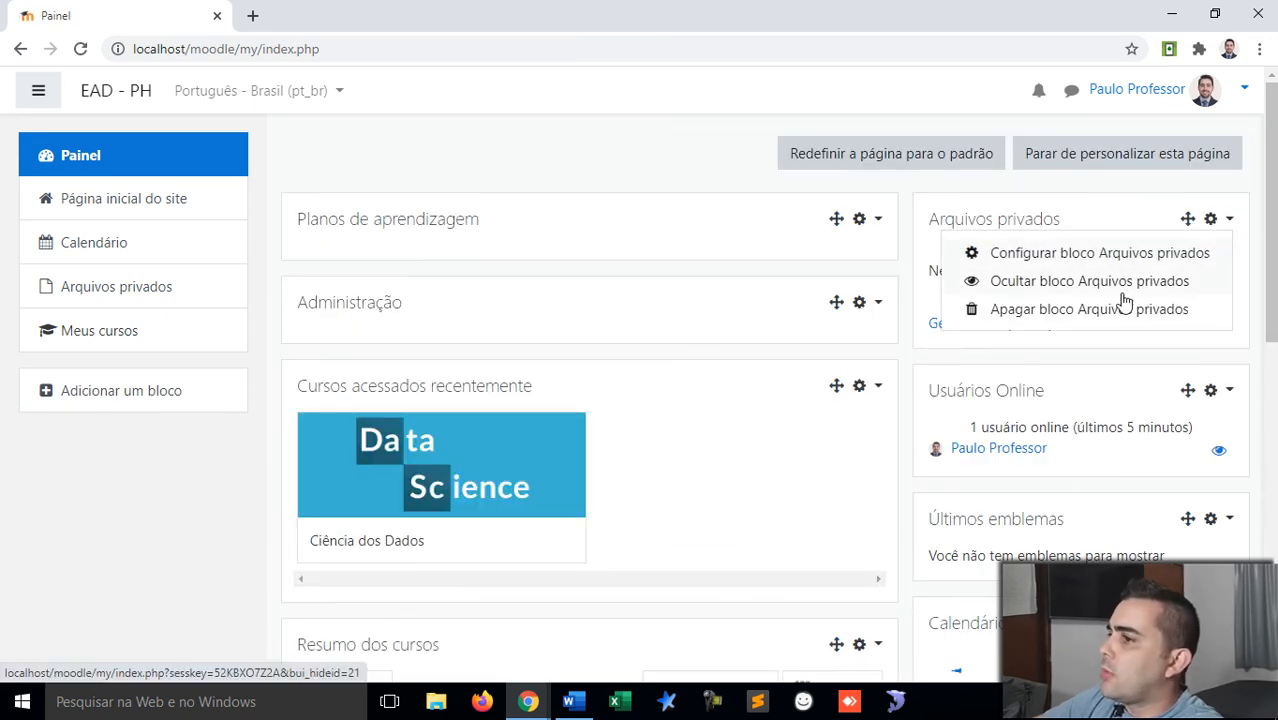
left_click(1086, 310)
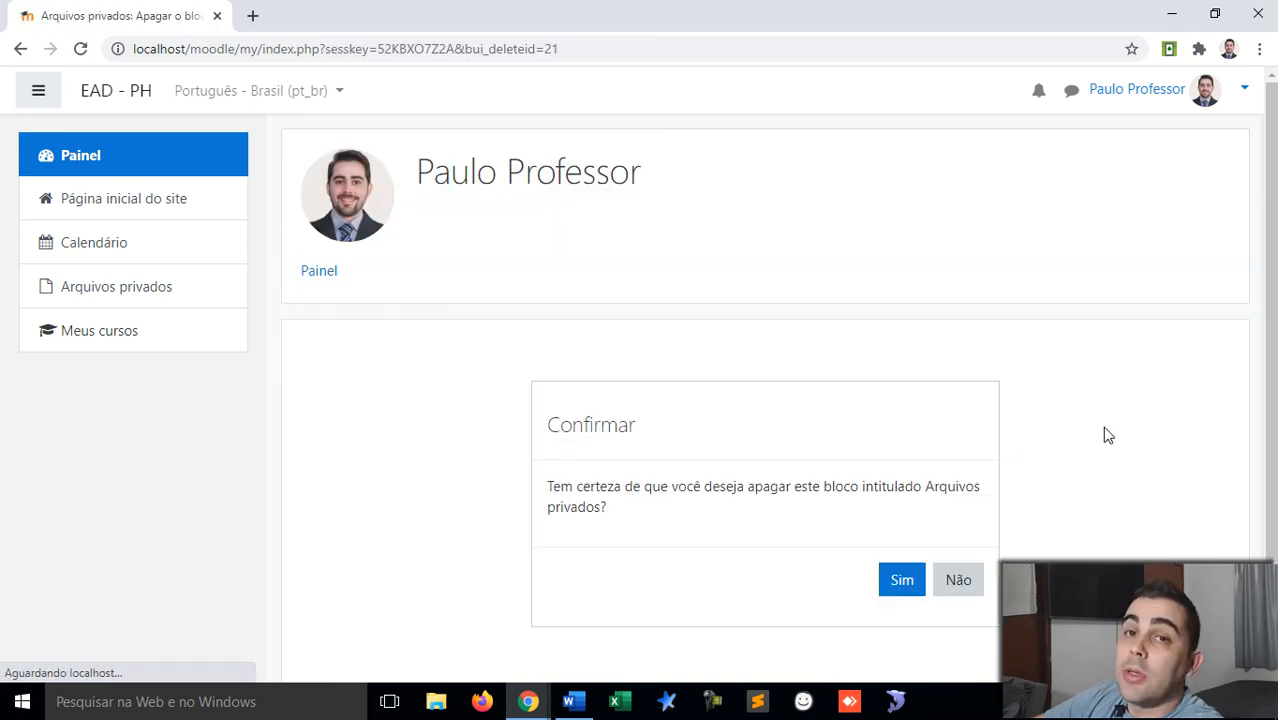
left_click(895, 583)
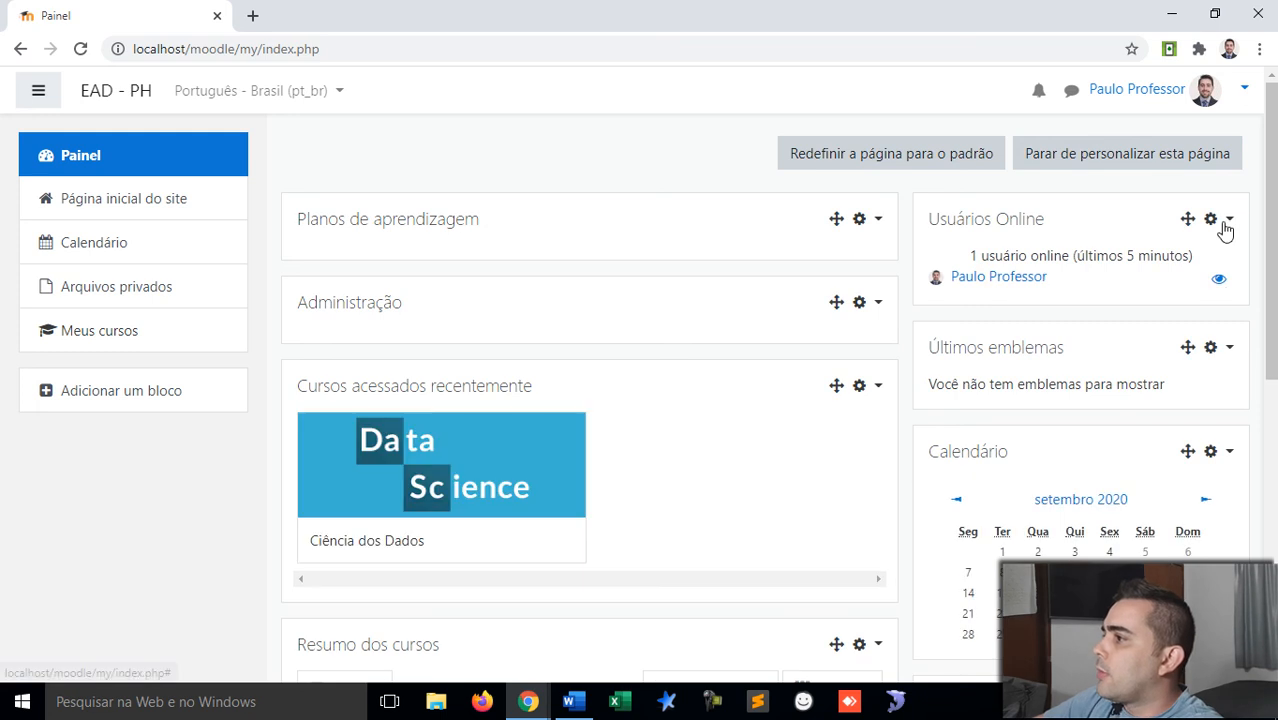
left_click(1228, 220)
left_click(1138, 310)
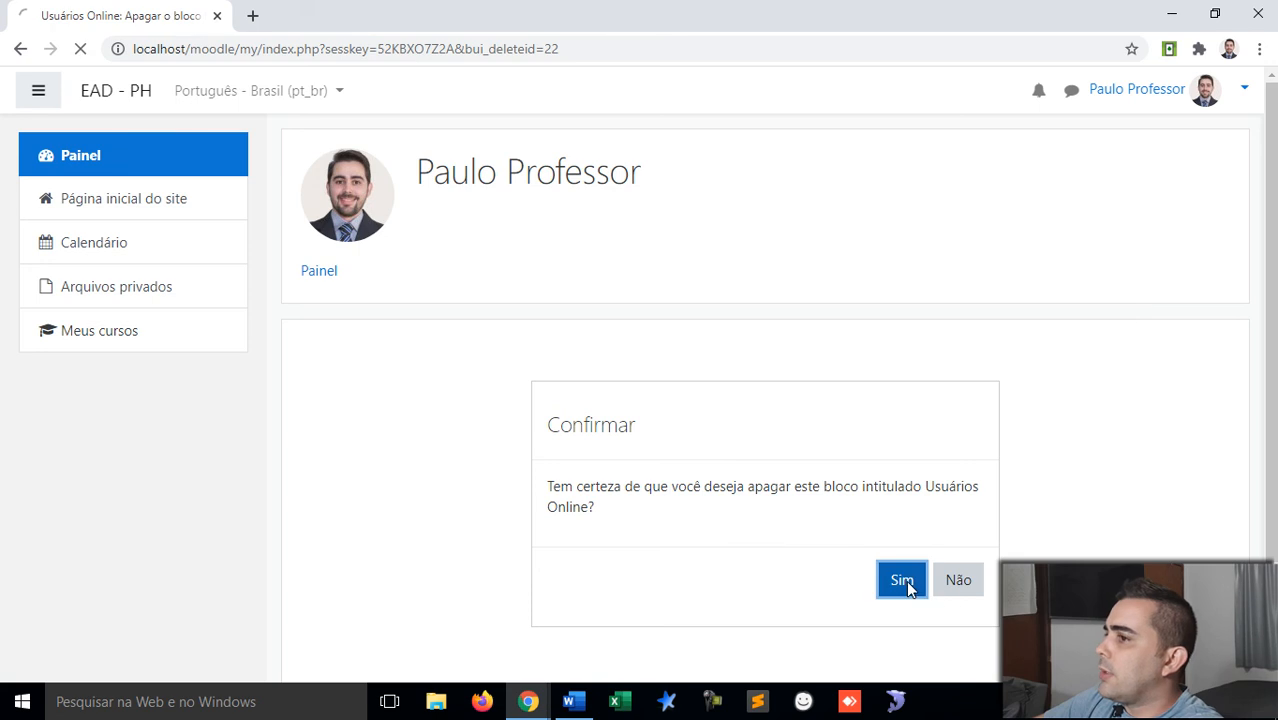
left_click(905, 582)
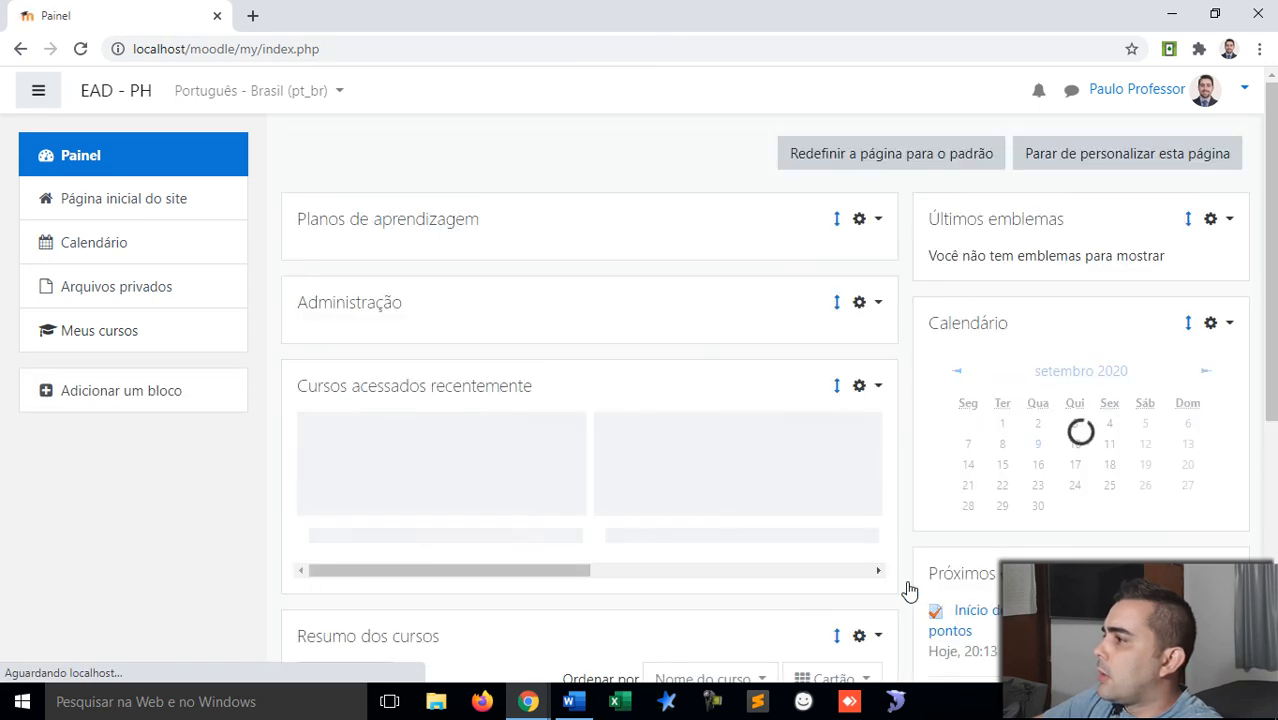
Step: Delete the Calendário, Últimos emblemas and Próximos eventos blocks
left_click(1232, 330)
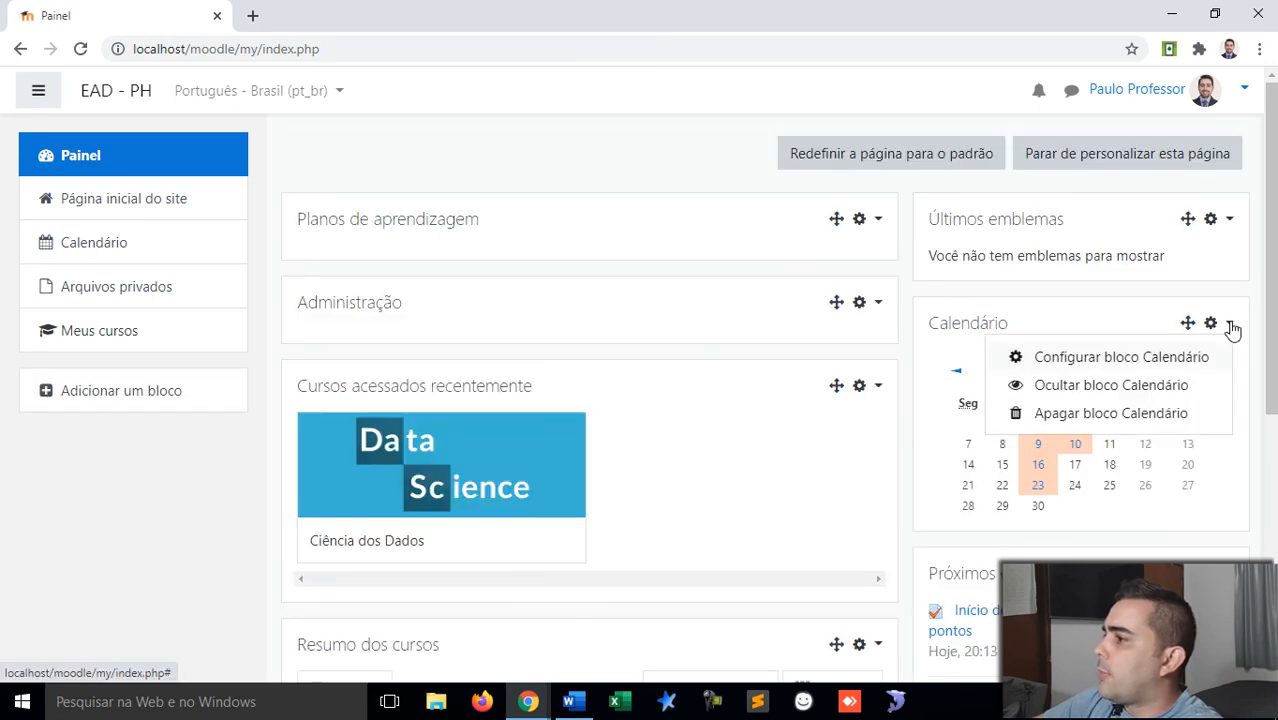
left_click(1142, 384)
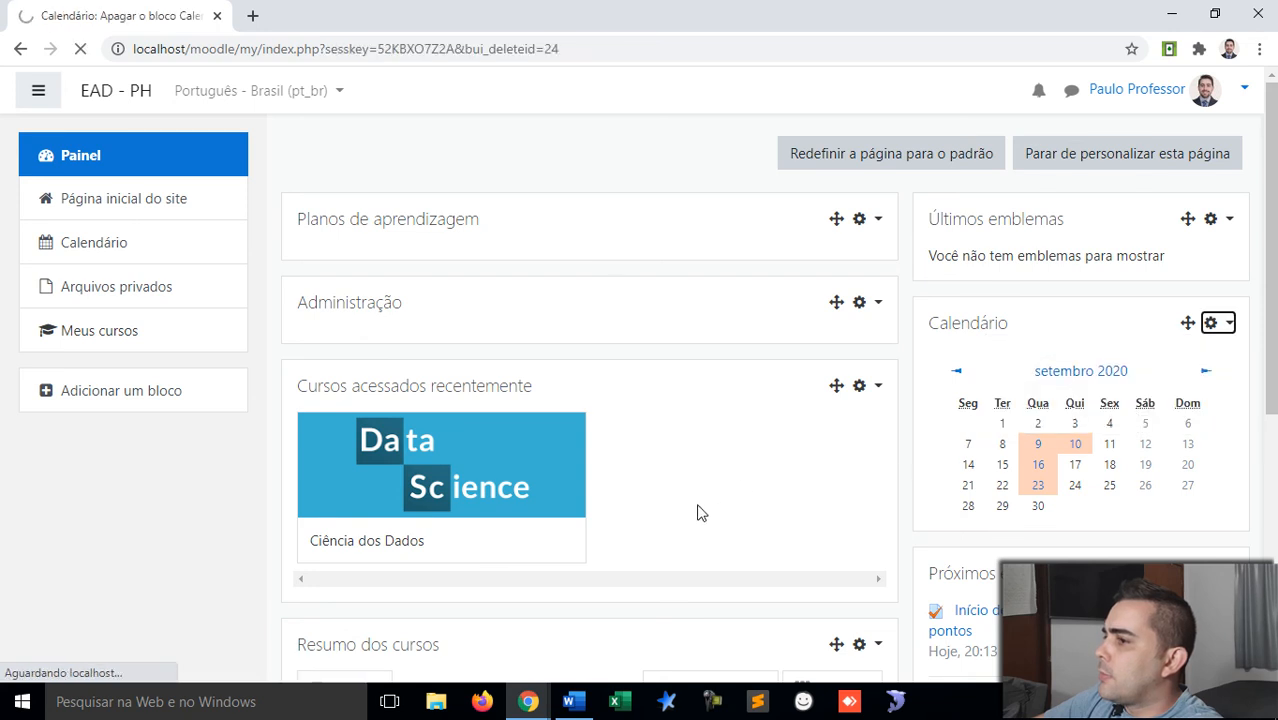
left_click(910, 590)
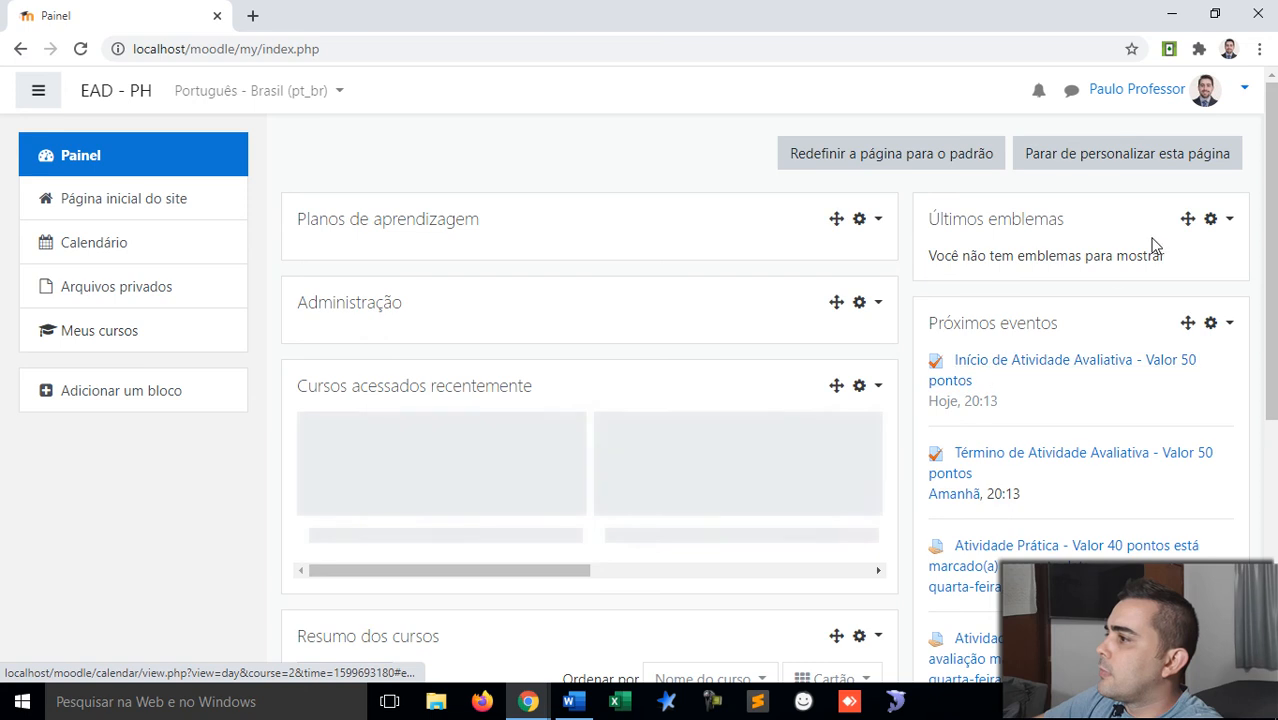
left_click(1233, 222)
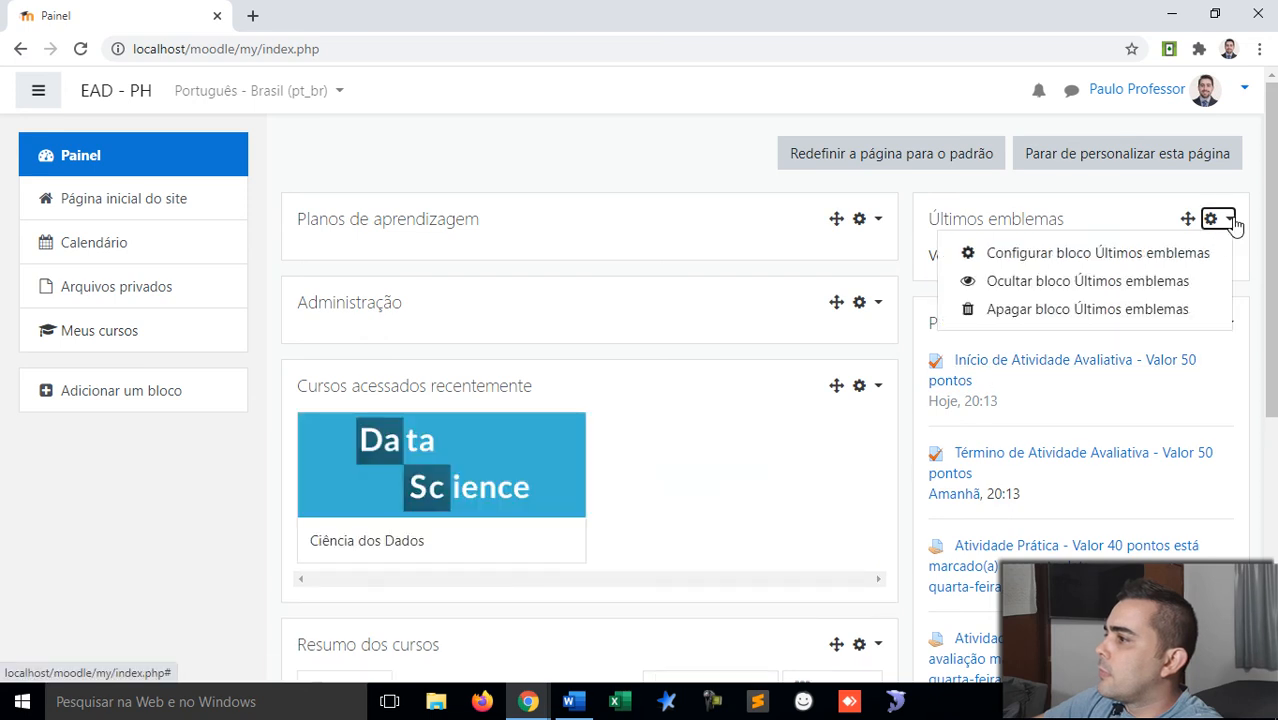
left_click(1090, 310)
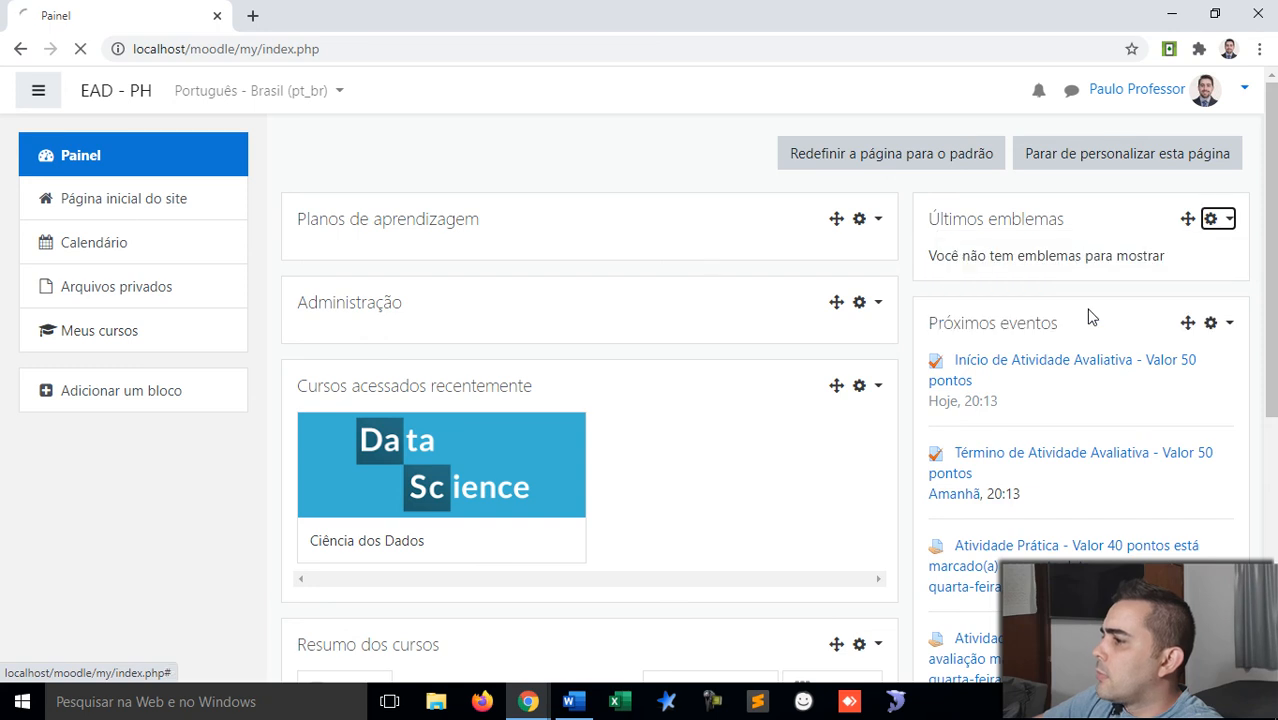
left_click(901, 580)
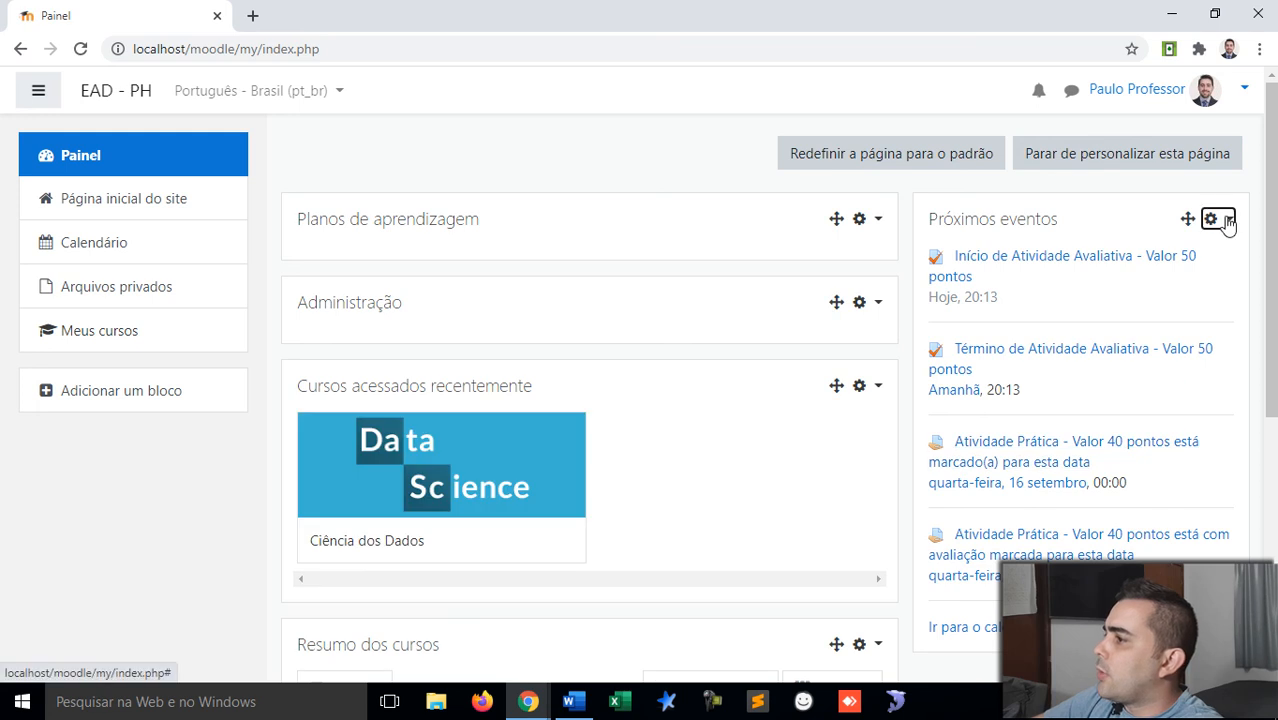
left_click(1226, 220)
left_click(1110, 319)
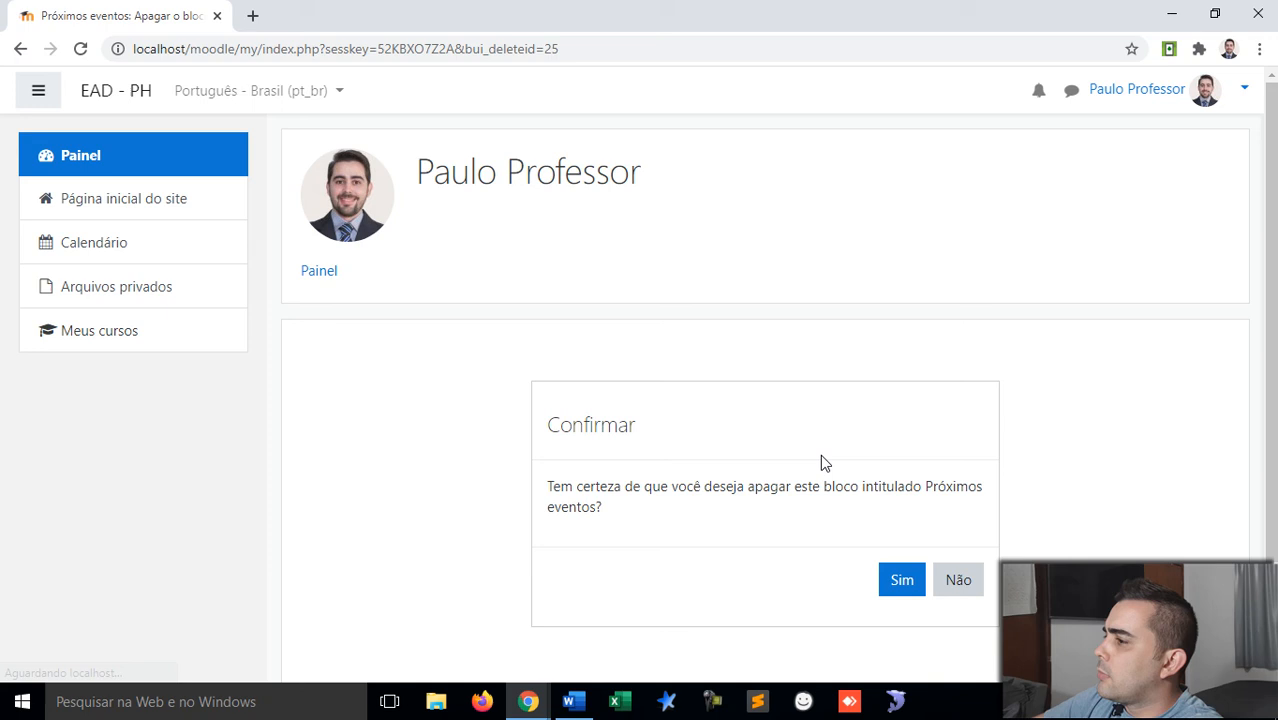
left_click(906, 592)
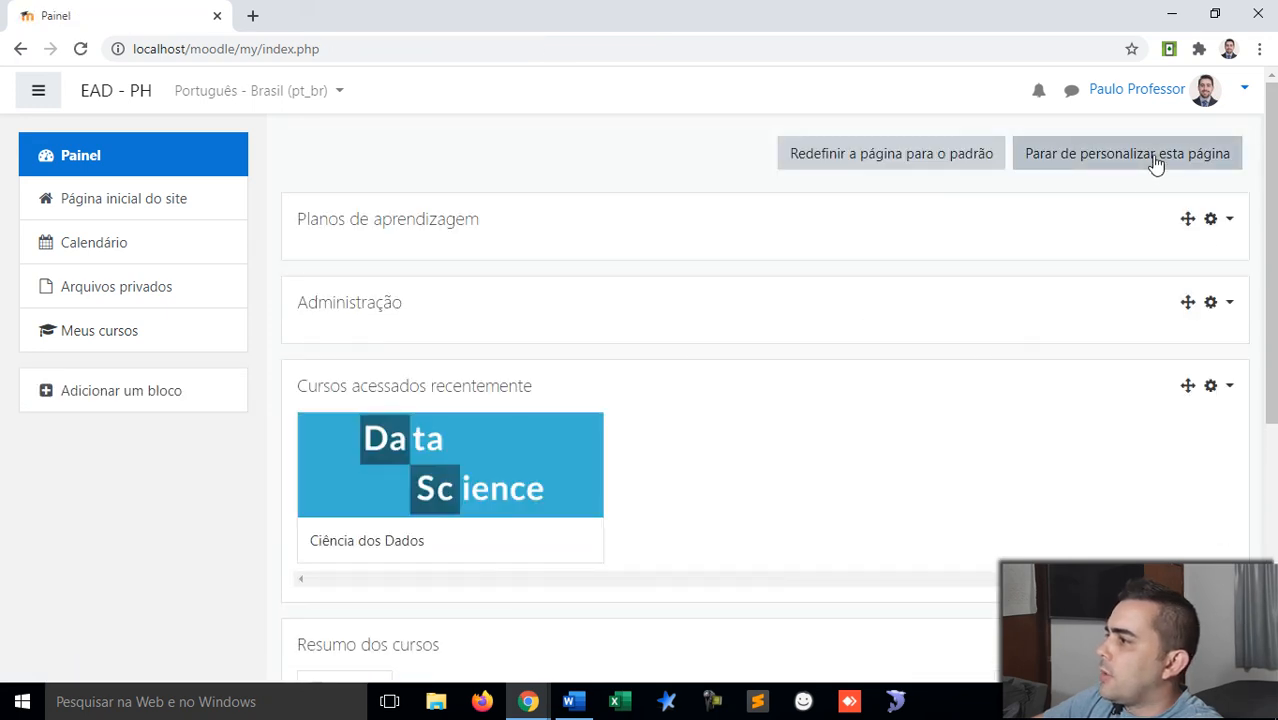
Step: Delete the Planos de aprendizagem block and stop customising the dashboard
left_click(1230, 219)
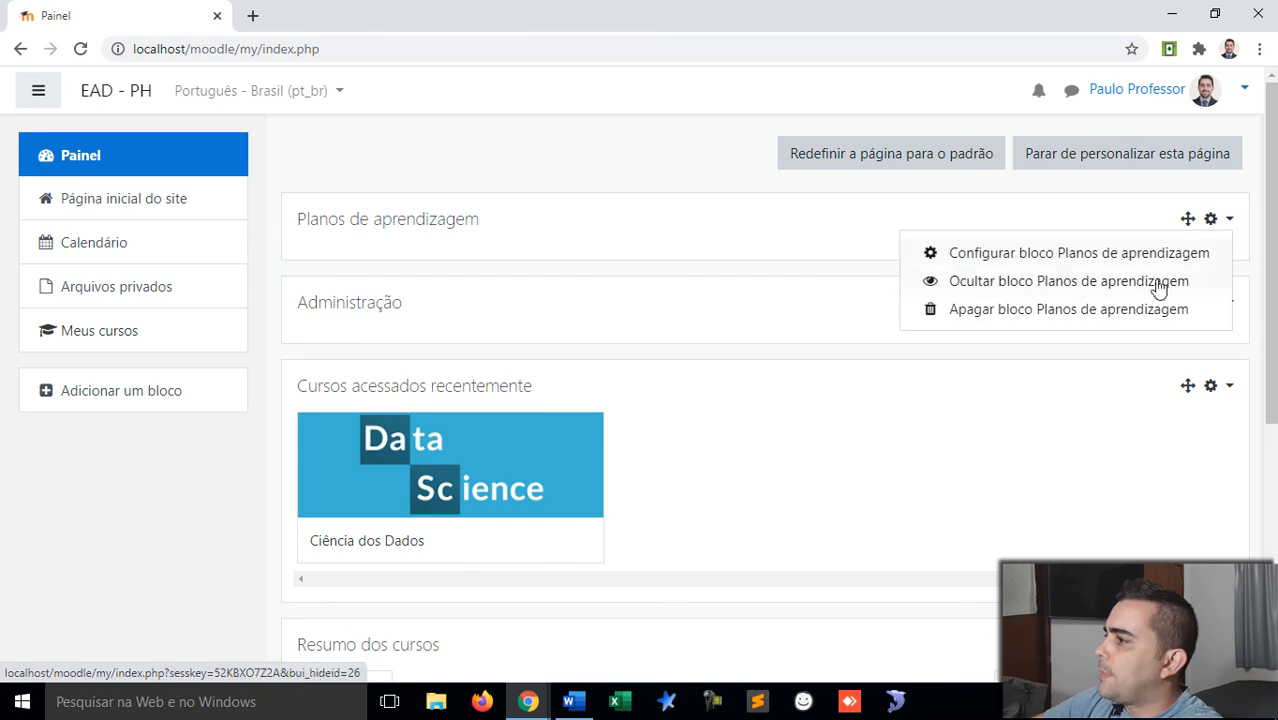
left_click(1105, 306)
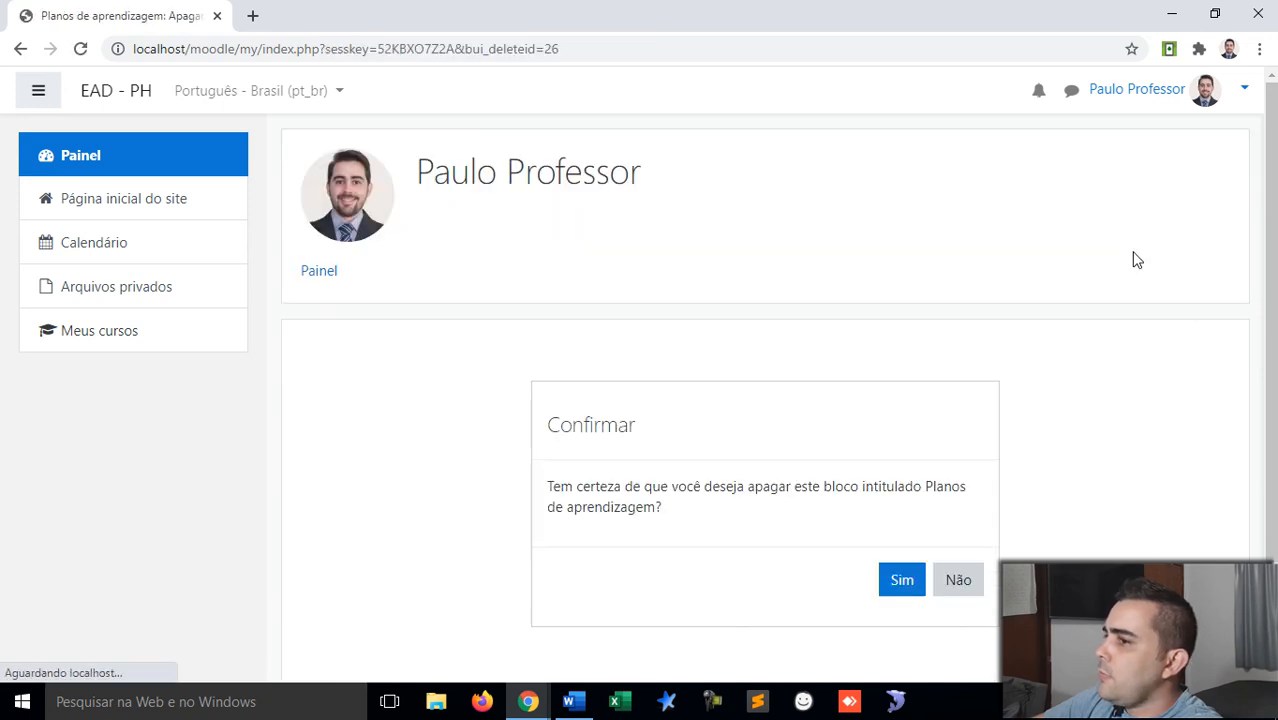
left_click(912, 582)
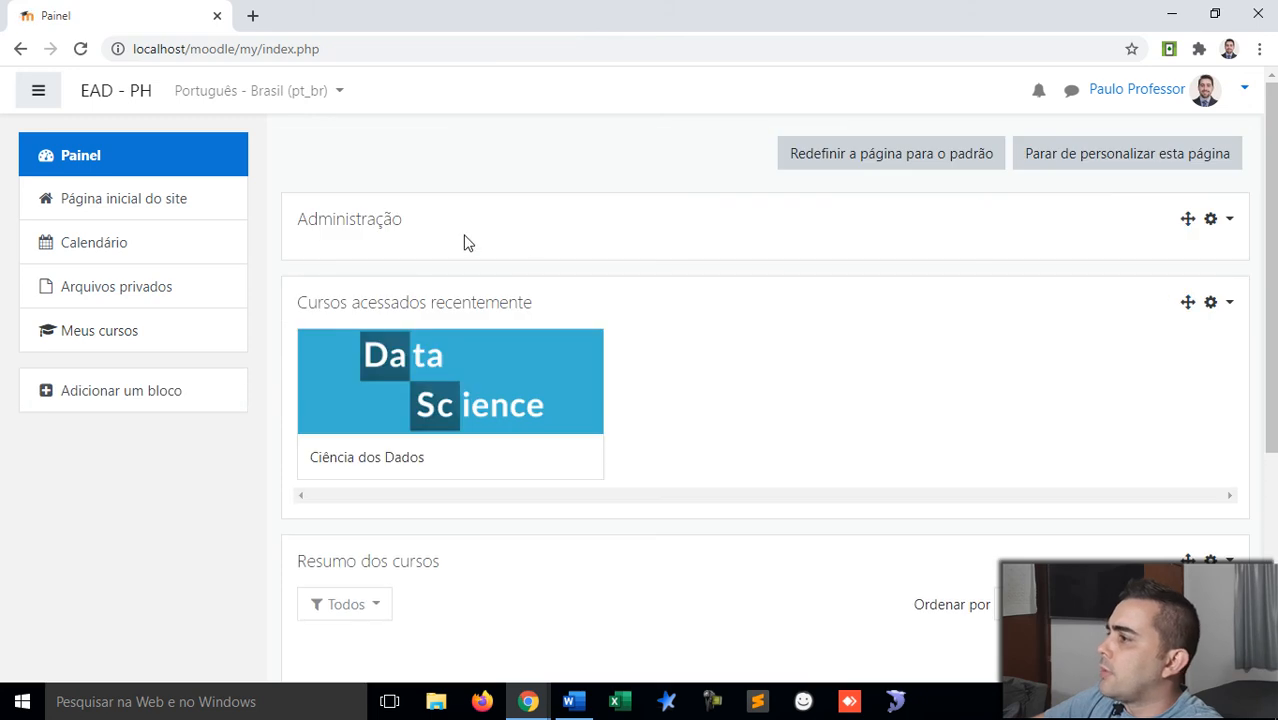
left_click(1075, 163)
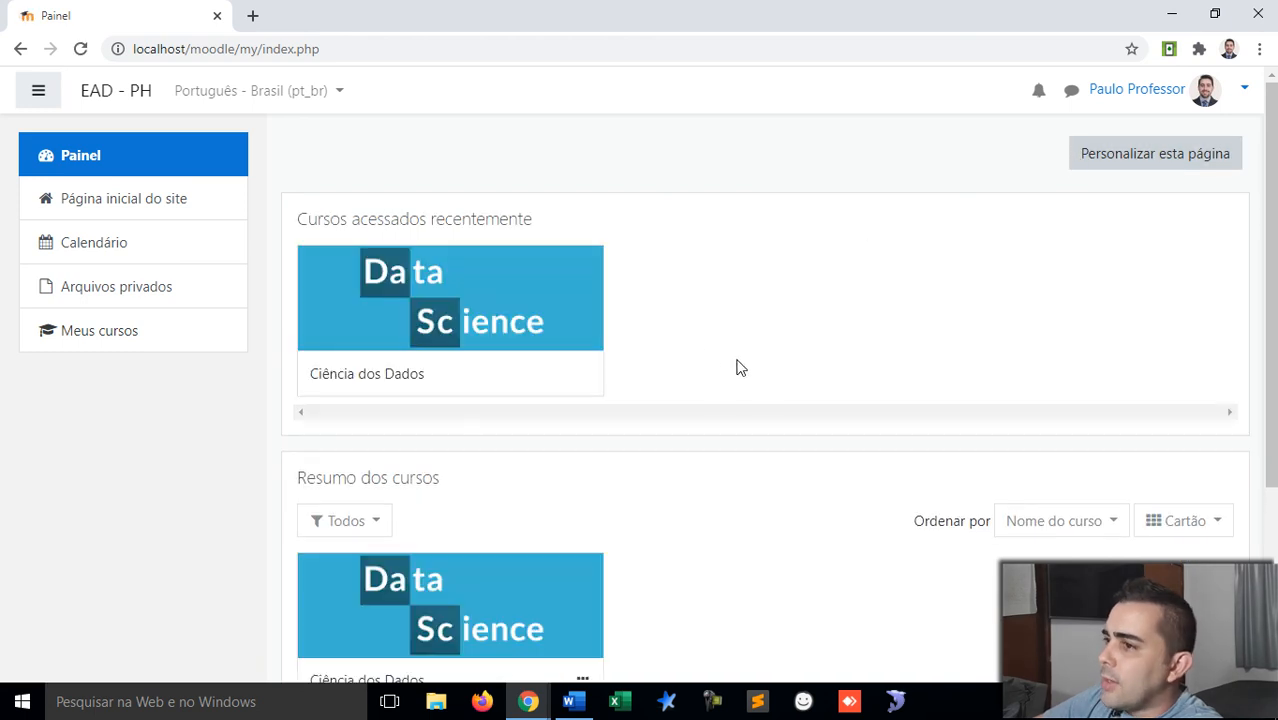
scroll(705, 302, "down", 3)
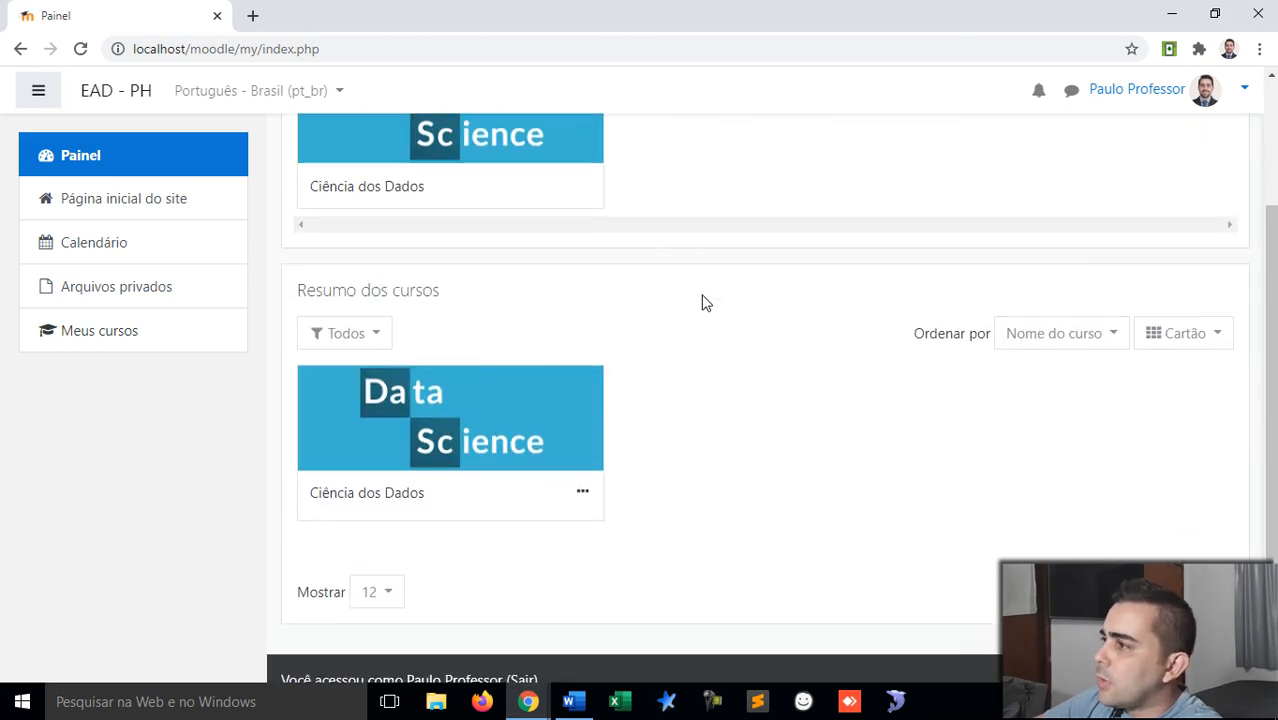
scroll(705, 302, "up", 3)
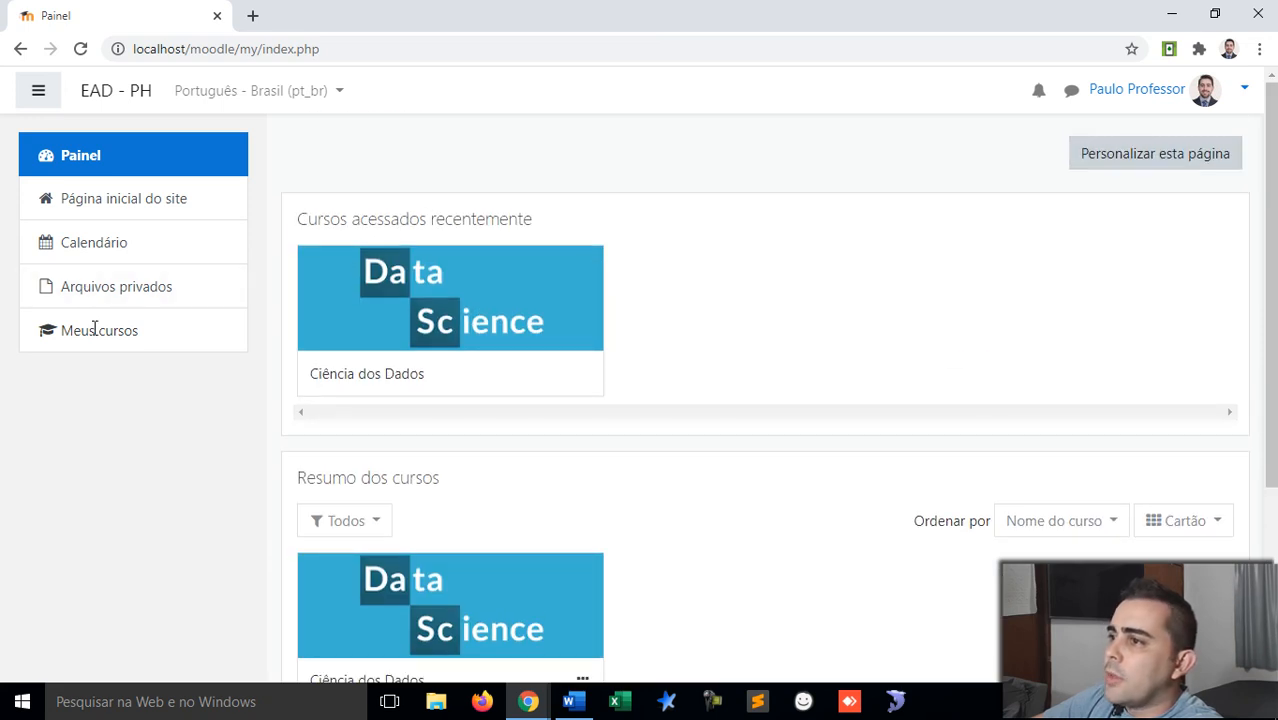
Step: Open the Ciência dos Dados course and its gear administration menu
left_click(417, 312)
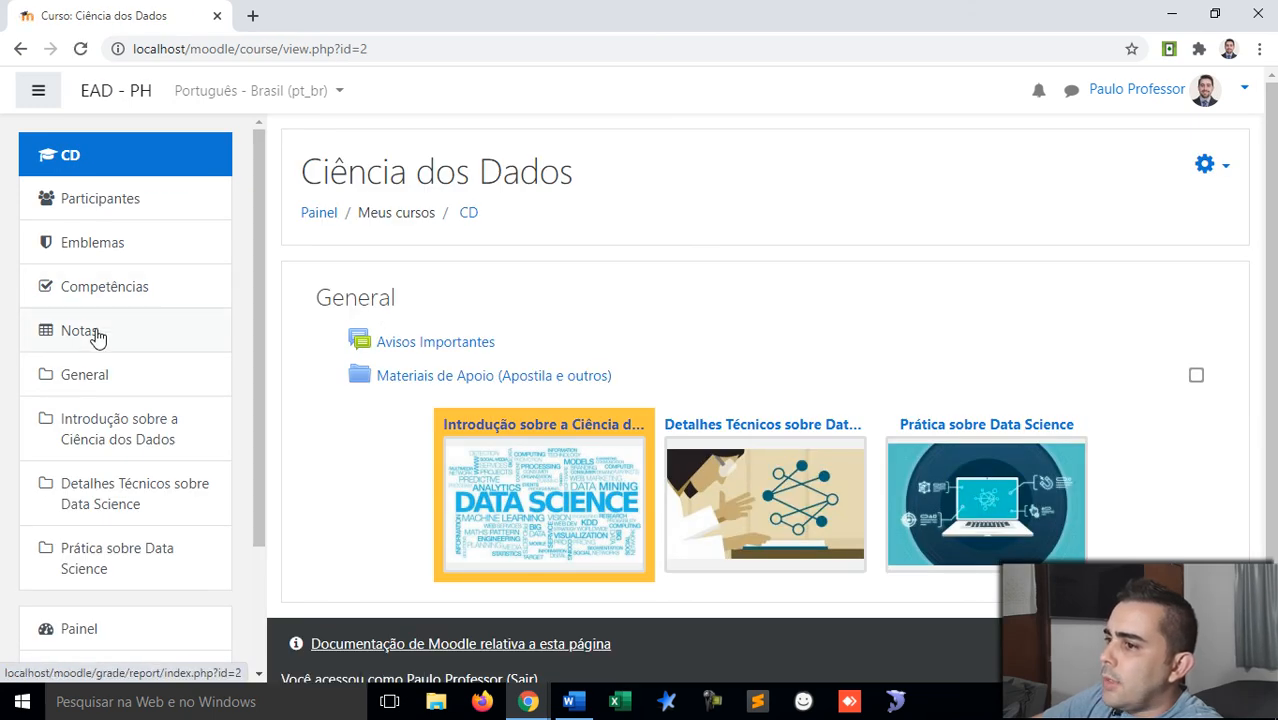
scroll(100, 337, "down", 2)
scroll(98, 337, "down", 1)
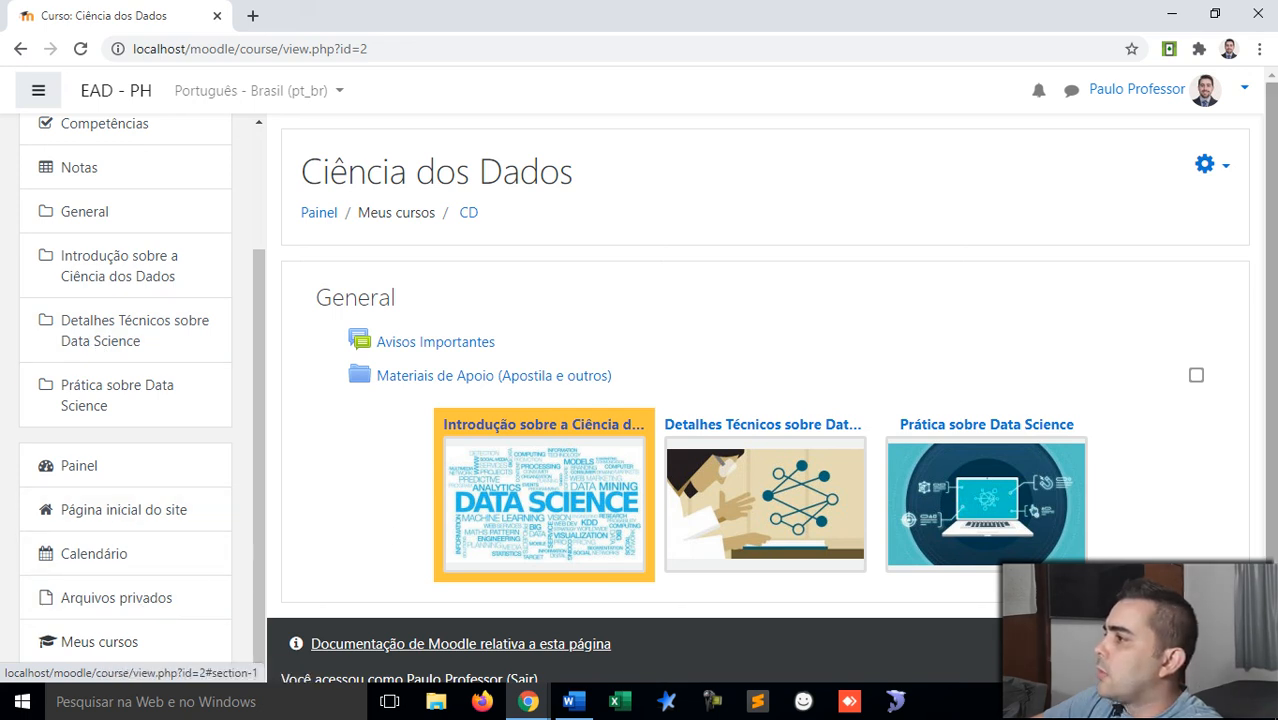
left_click(1212, 168)
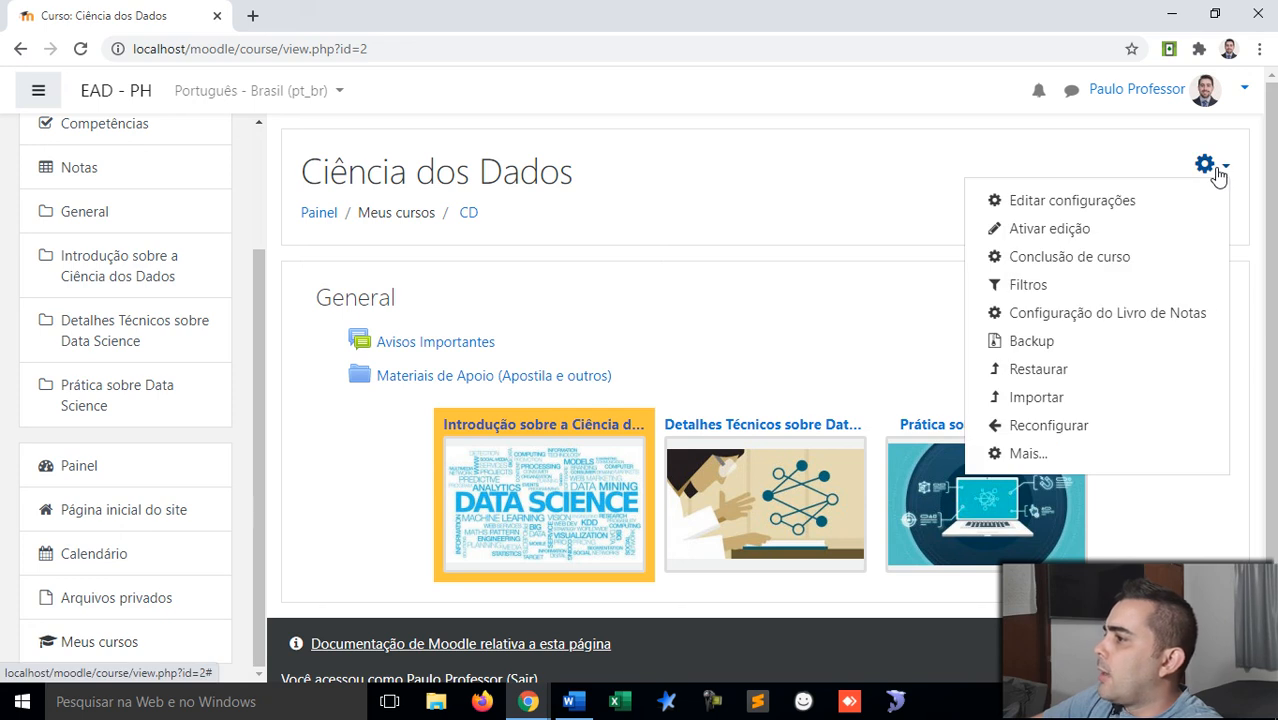
Step: Open Configuração do Livro de Notas, review the four grade items, and open a new tab
left_click(1091, 316)
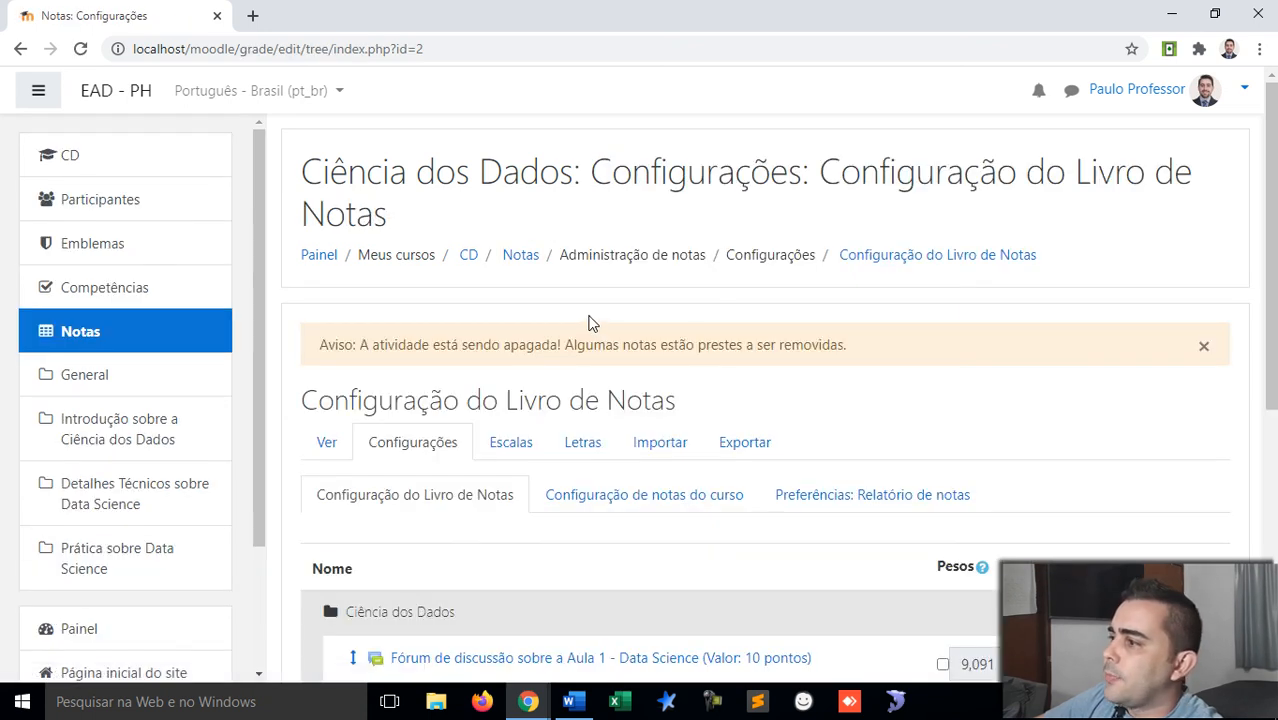
scroll(590, 320, "down", 2)
scroll(760, 312, "down", 2)
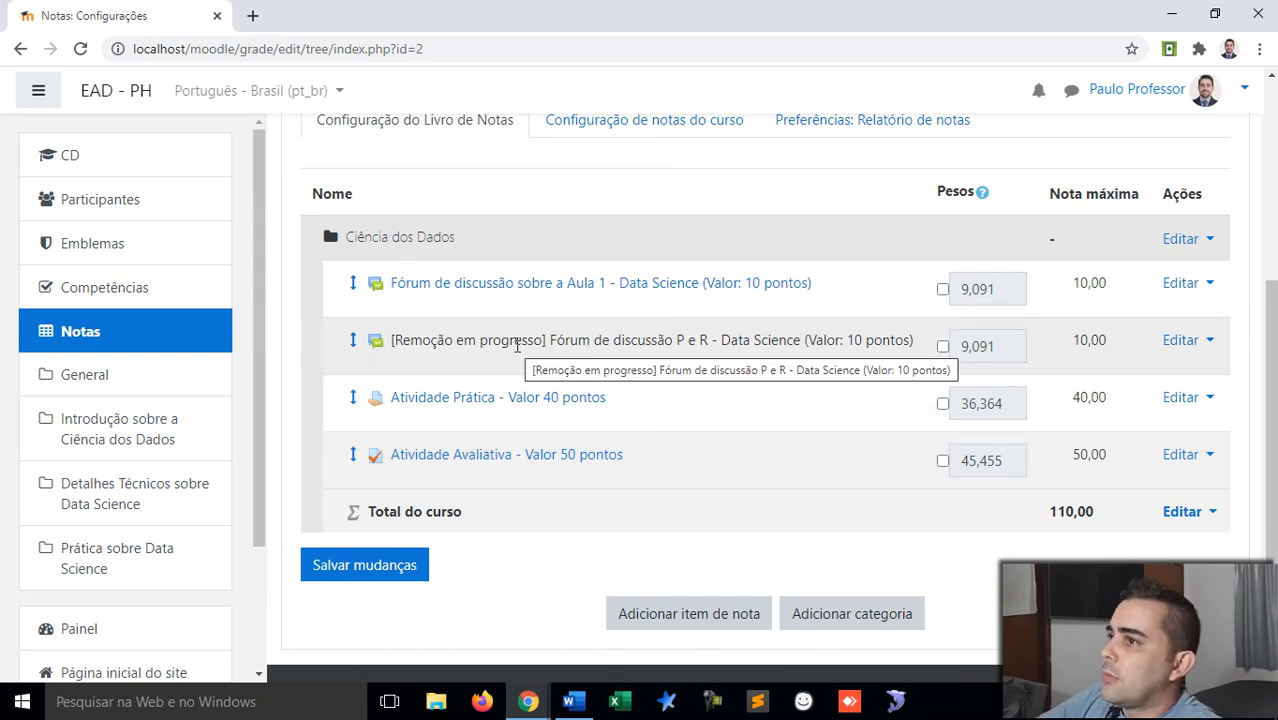
left_click(253, 15)
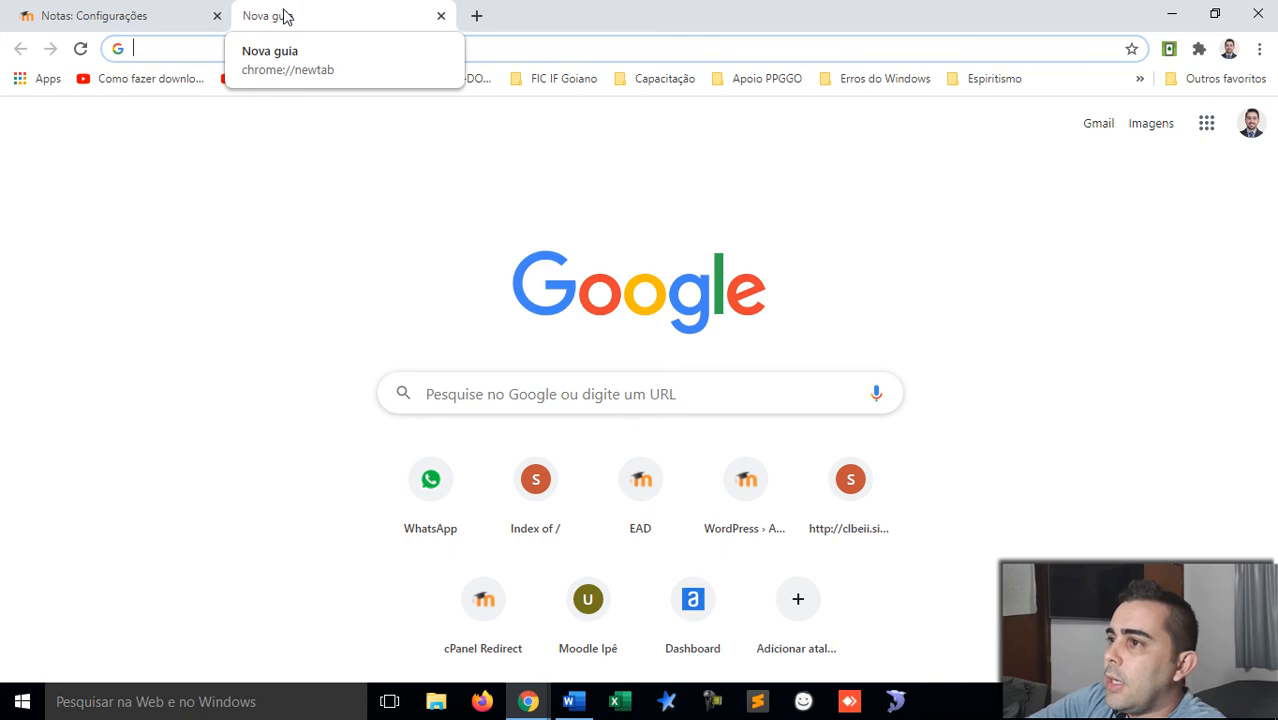
Step: Load localhost/moodle/admin/cron.php in the new tab to run cron
type("con")
key("BackSpace")
key("BackSpace")
key("BackSpace")
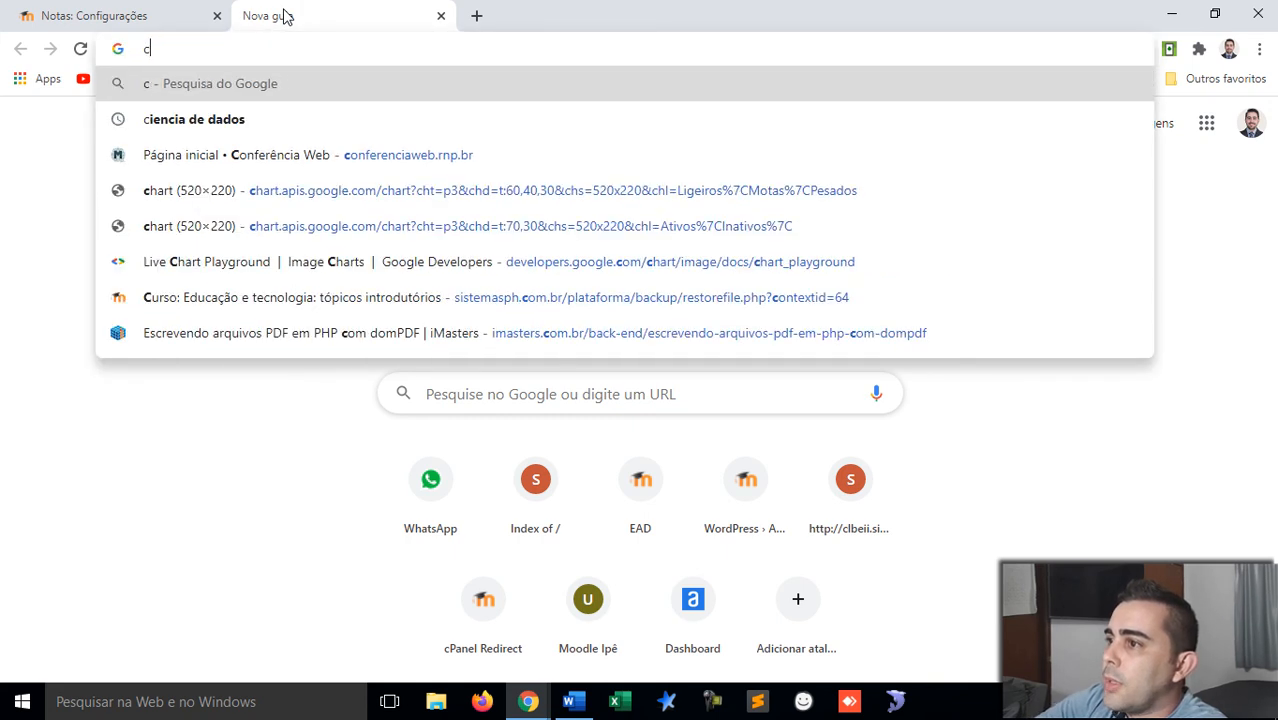
type("ron")
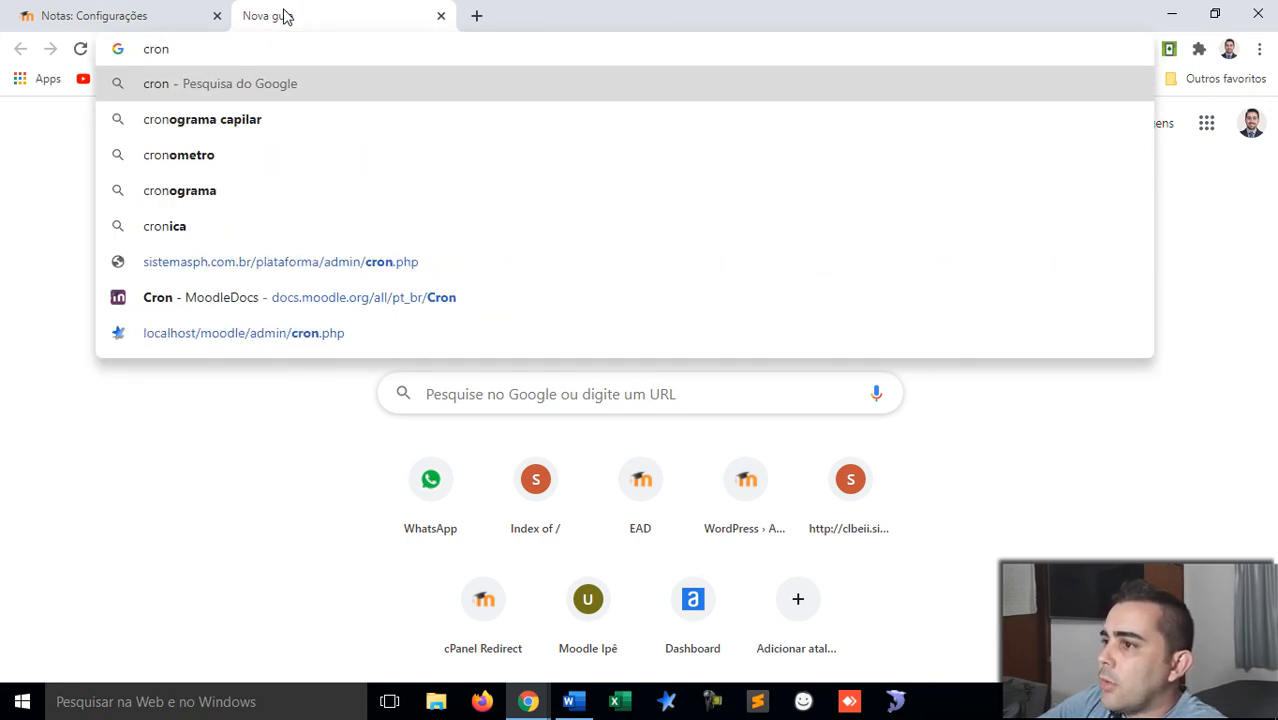
key("Down")
key("Down")
key("Down")
key("Down")
key("Down")
key("Down")
key("Down")
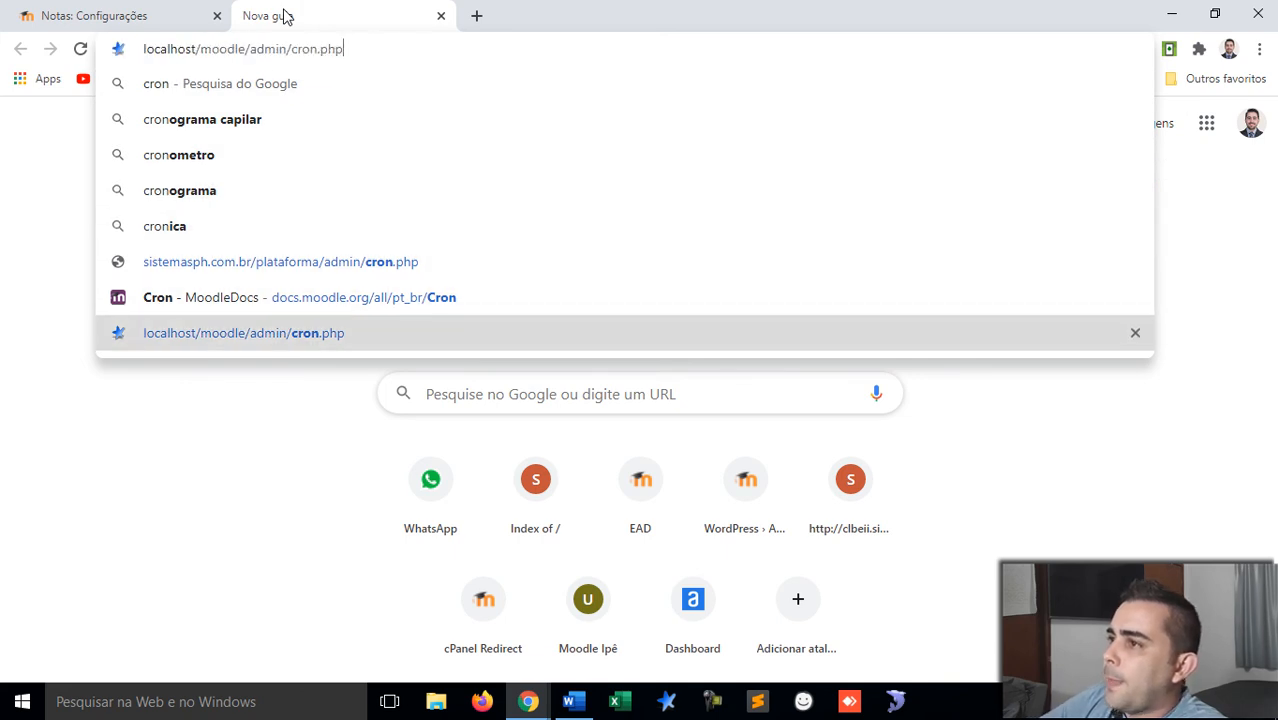
key("Return")
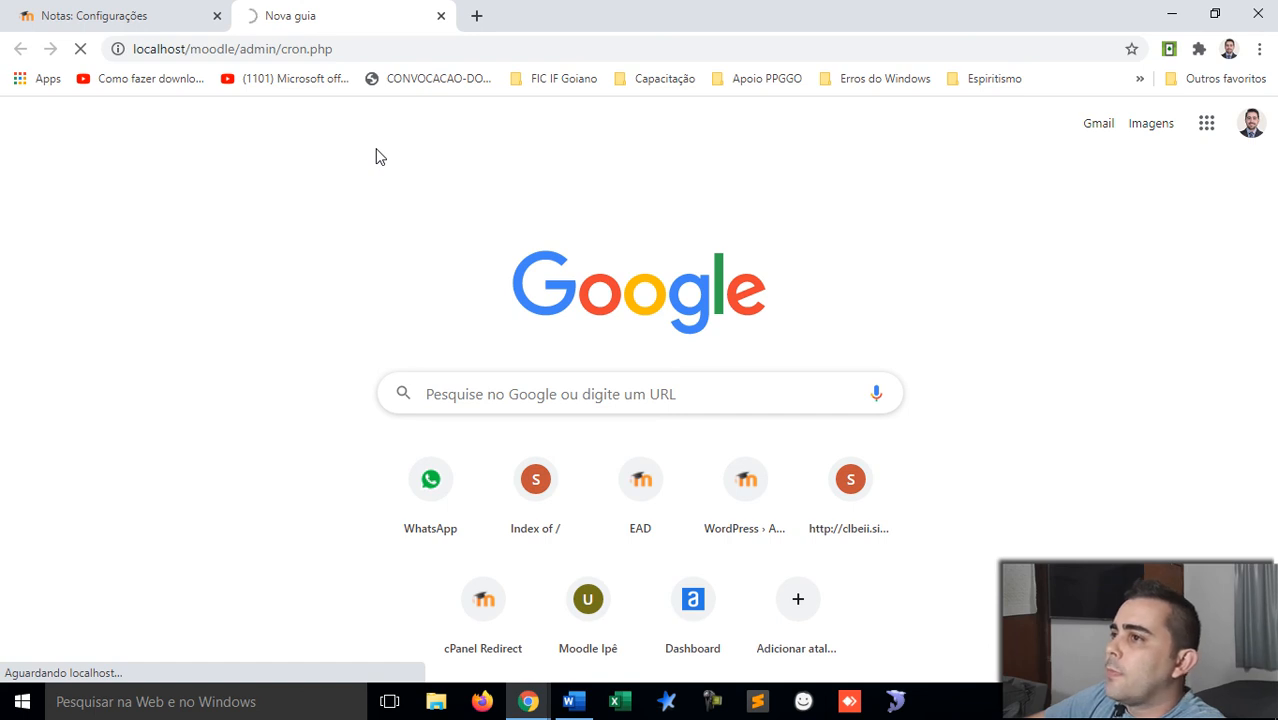
Step: Reload the gradebook setup page and compare it against the running cron output
left_click(157, 20)
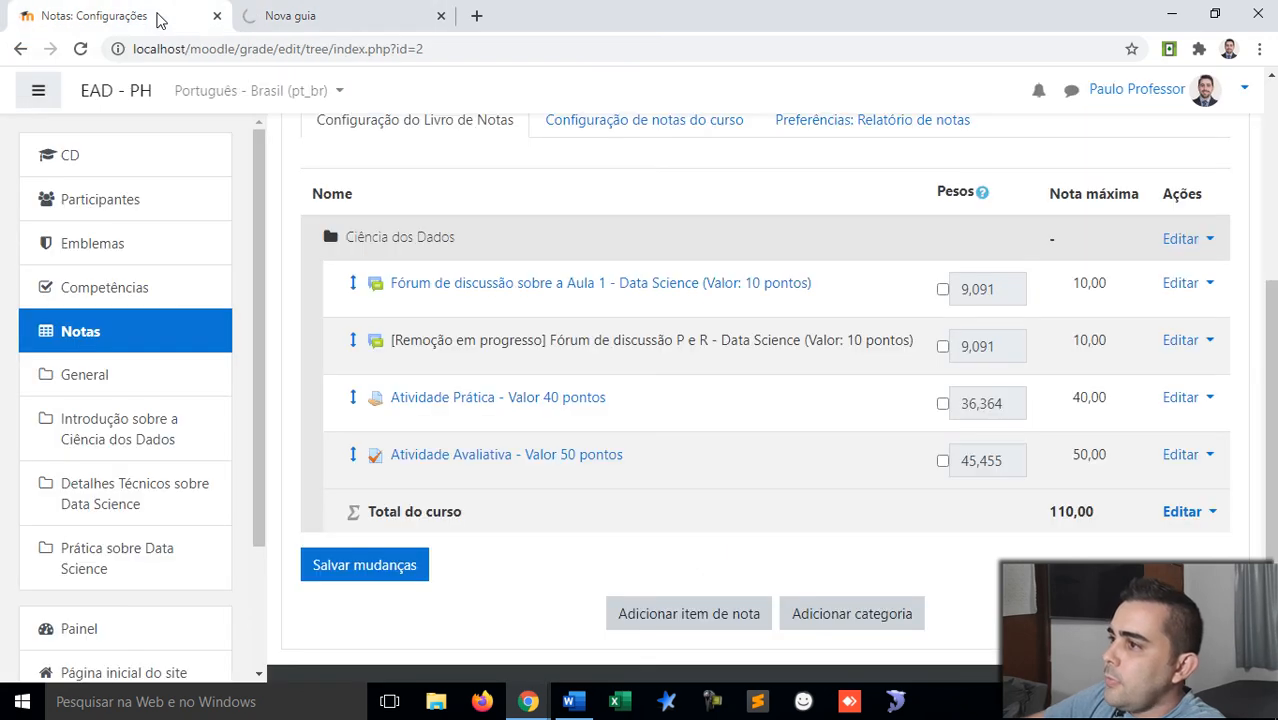
right_click(491, 194)
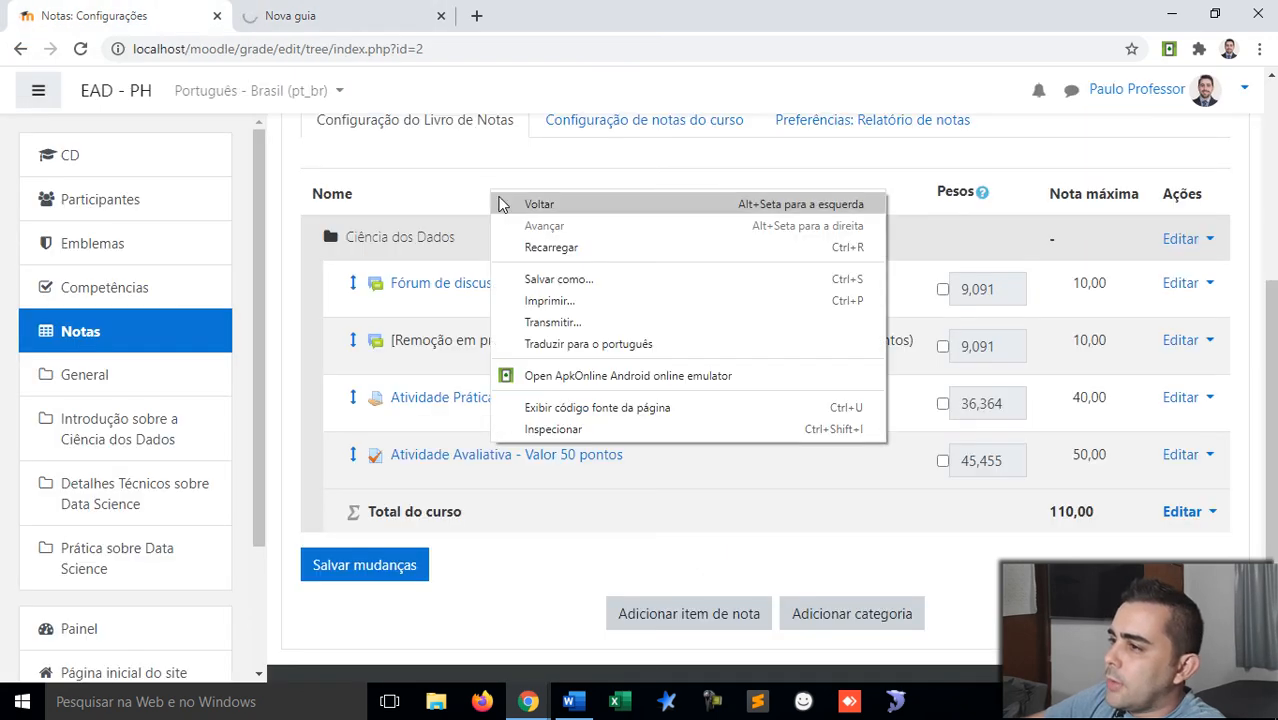
left_click(549, 250)
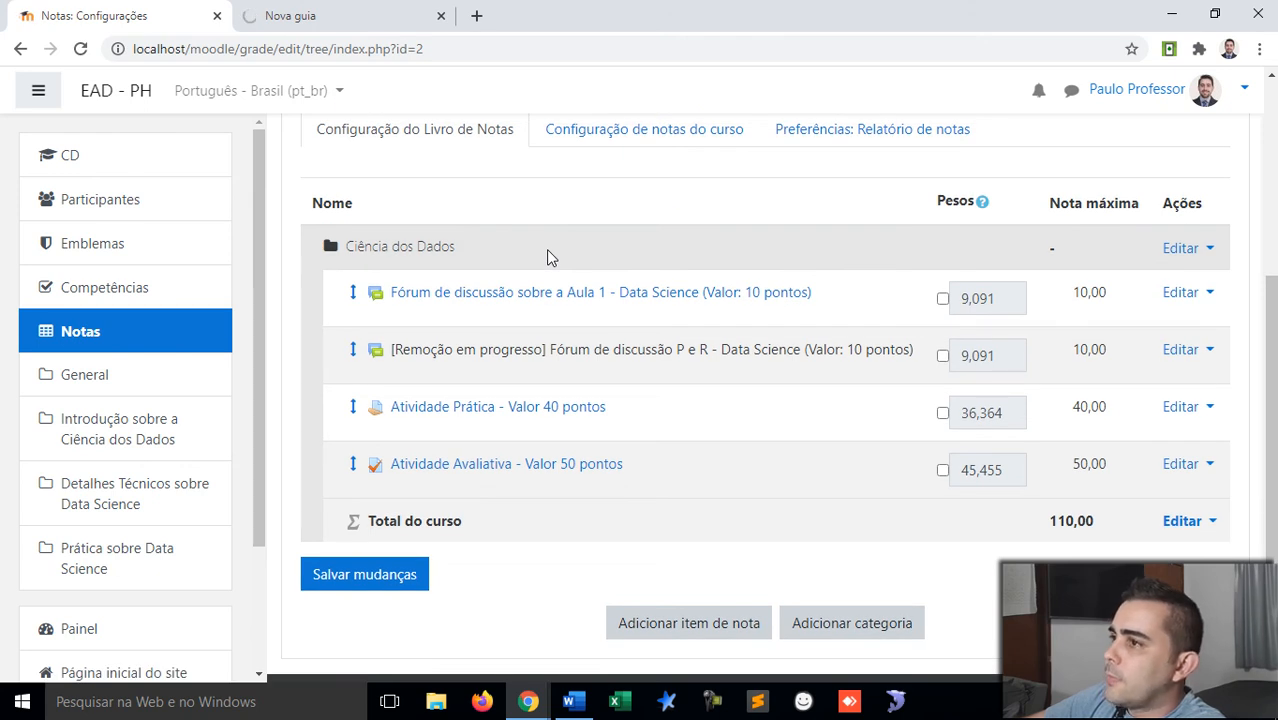
left_click(358, 8)
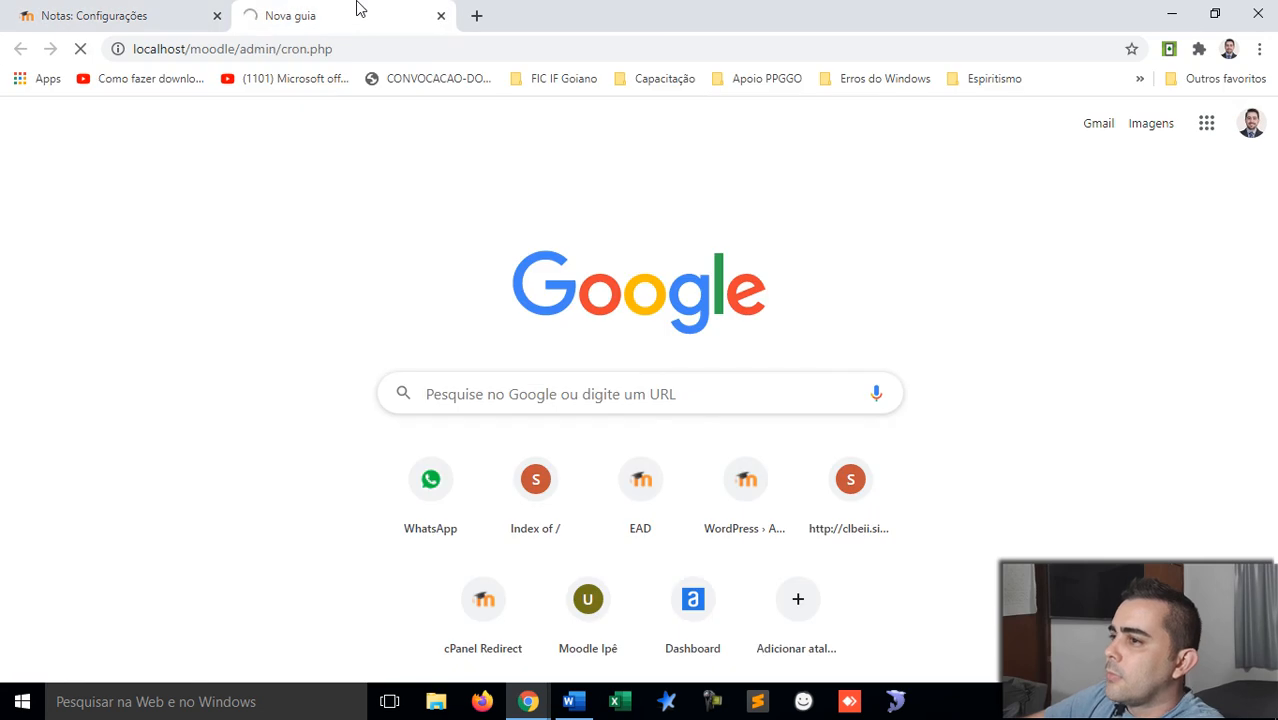
left_click(128, 12)
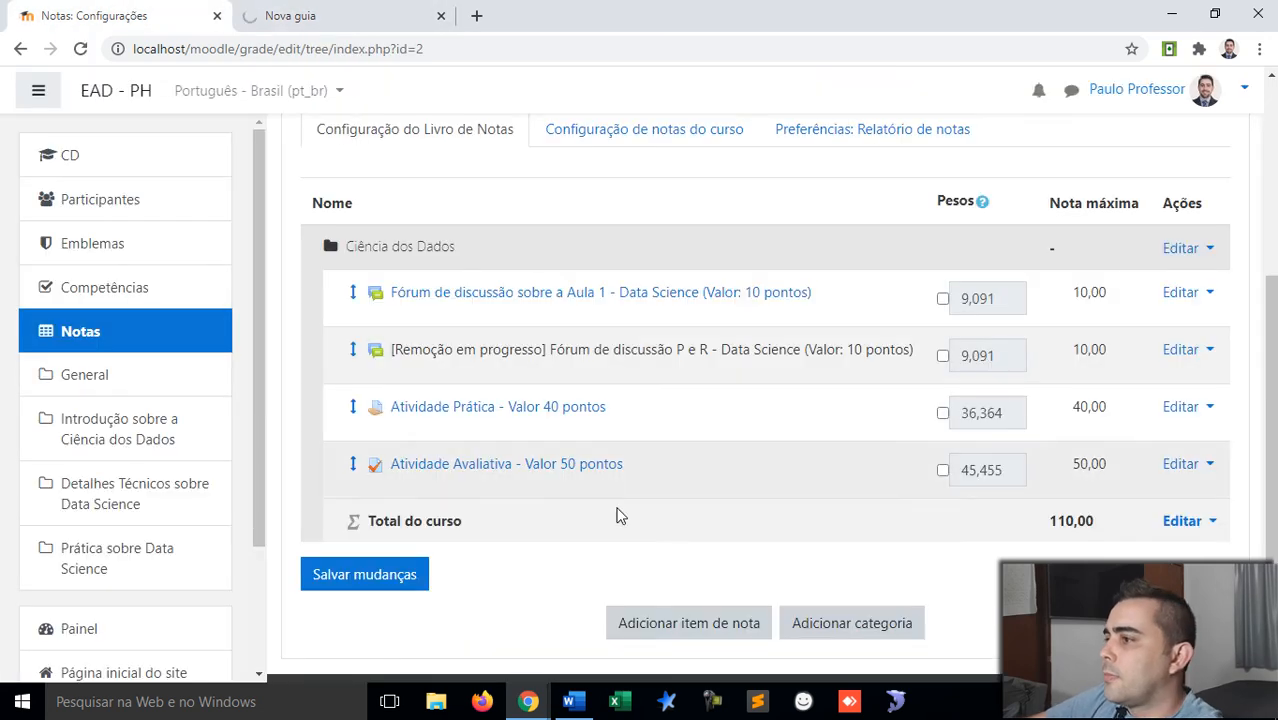
scroll(692, 550, "down", 2)
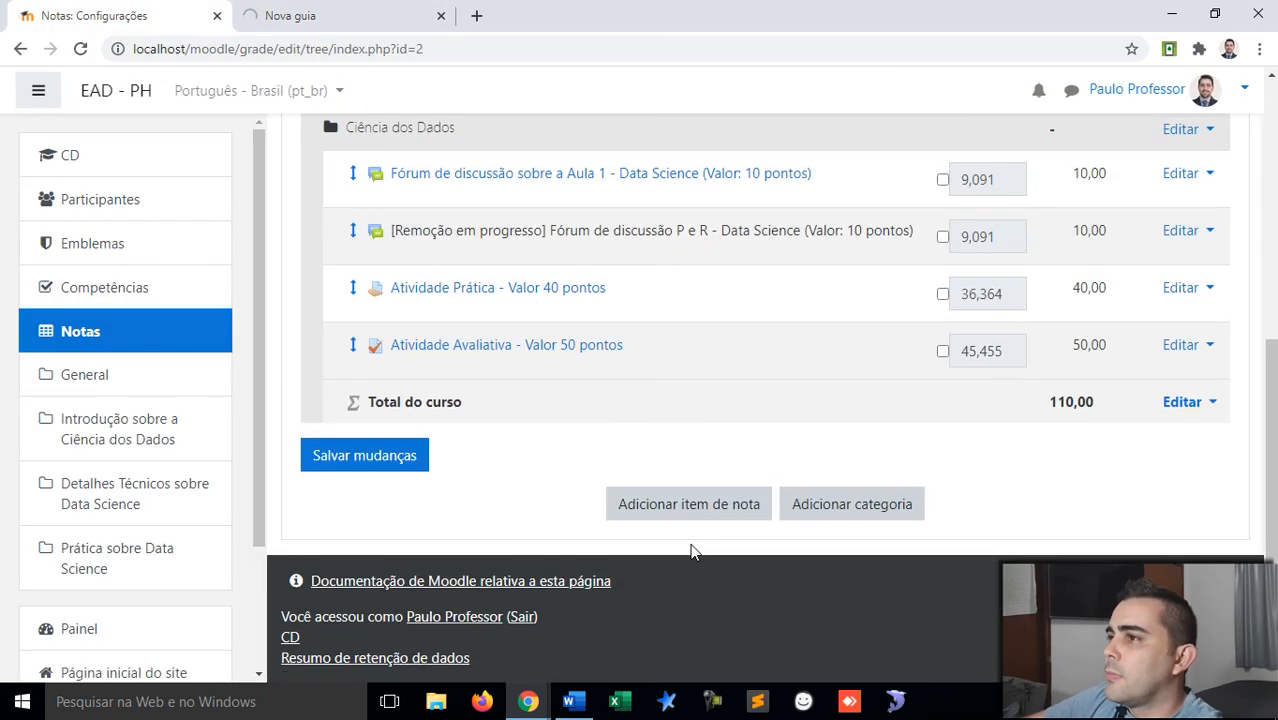
scroll(692, 548, "up", 5)
left_click(361, 16)
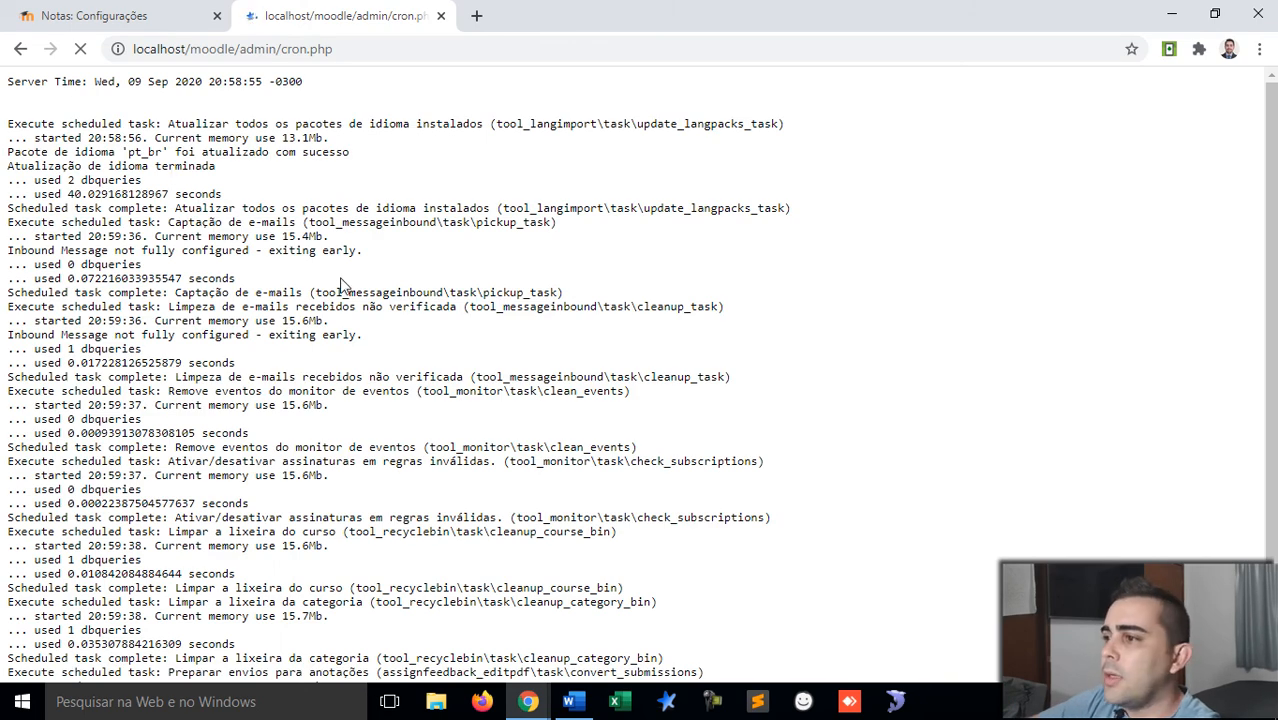
Step: Scroll the finished cron log and check the forum's '[Remoção em progresso]' label
scroll(340, 285, "down", 1)
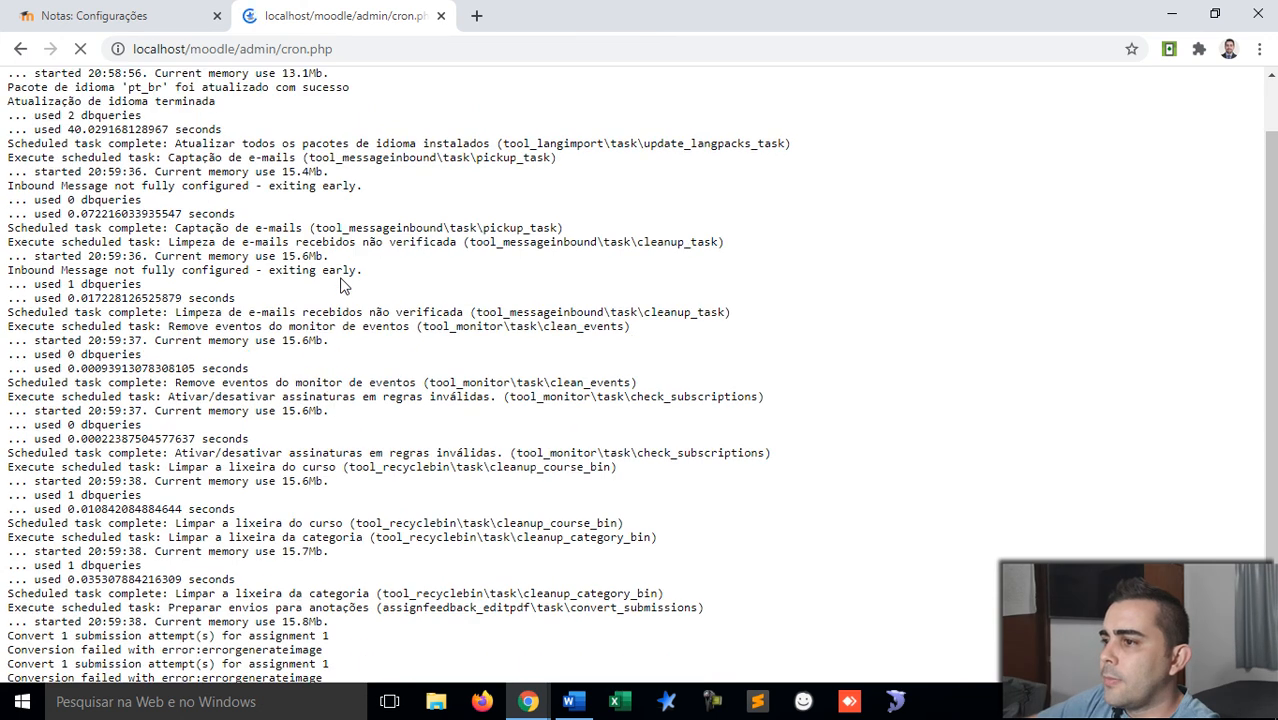
scroll(340, 285, "down", 15)
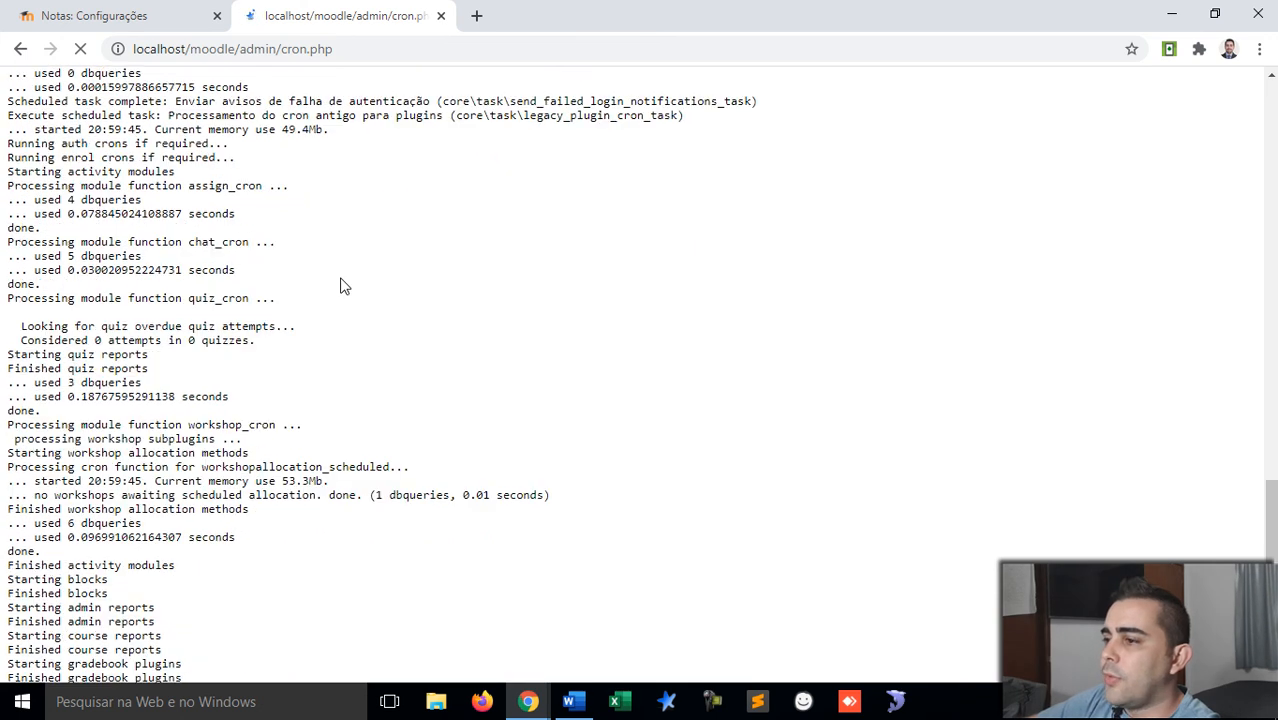
scroll(340, 285, "down", 5)
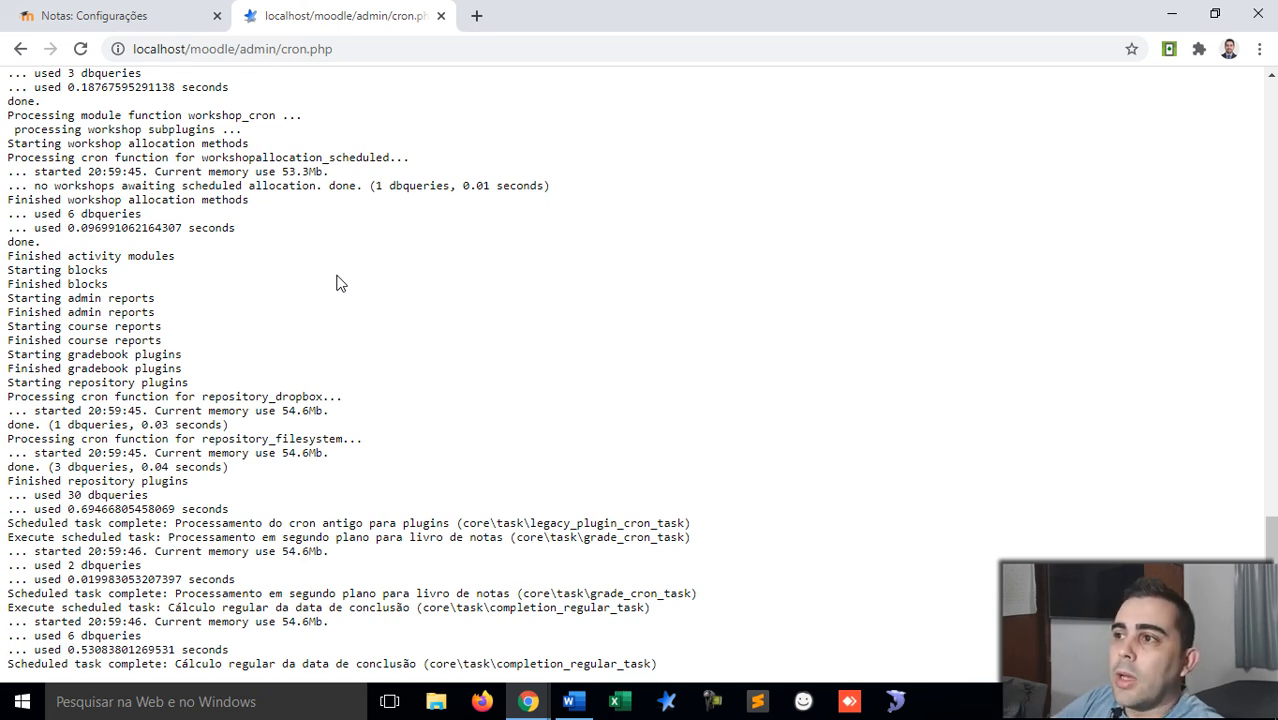
left_click(142, 10)
left_click_drag(544, 516, 393, 518)
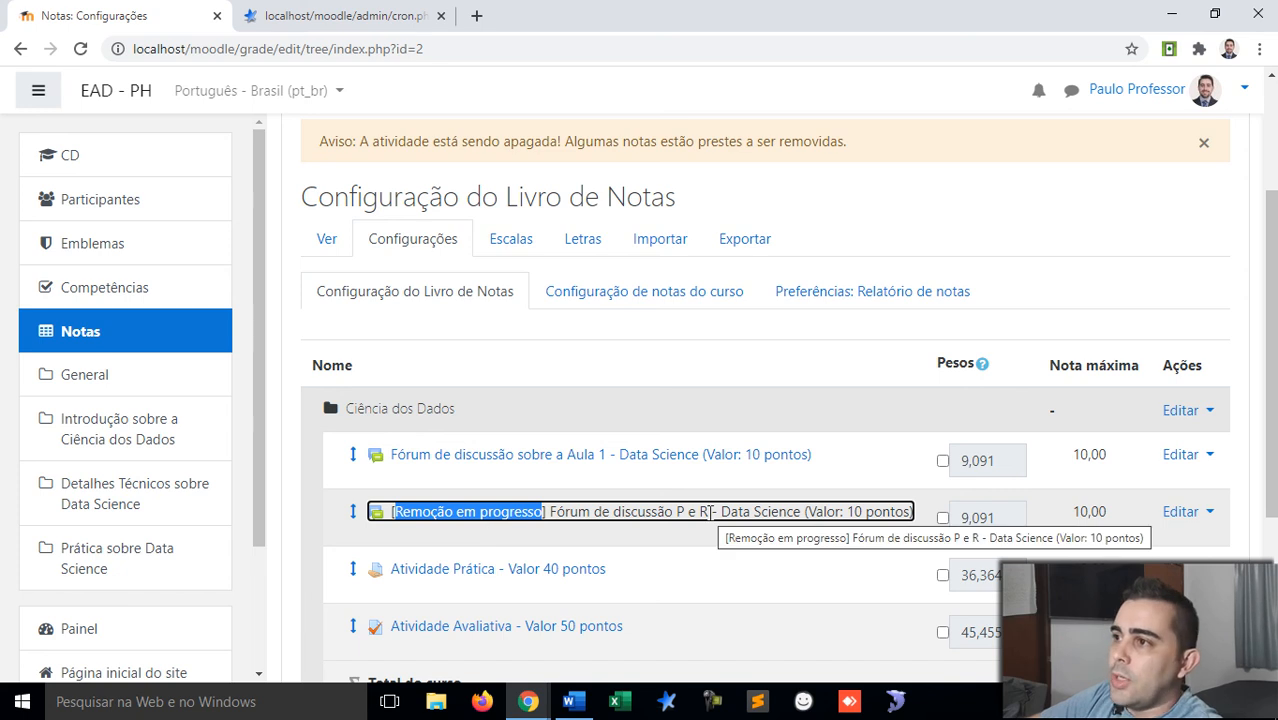
left_click(342, 16)
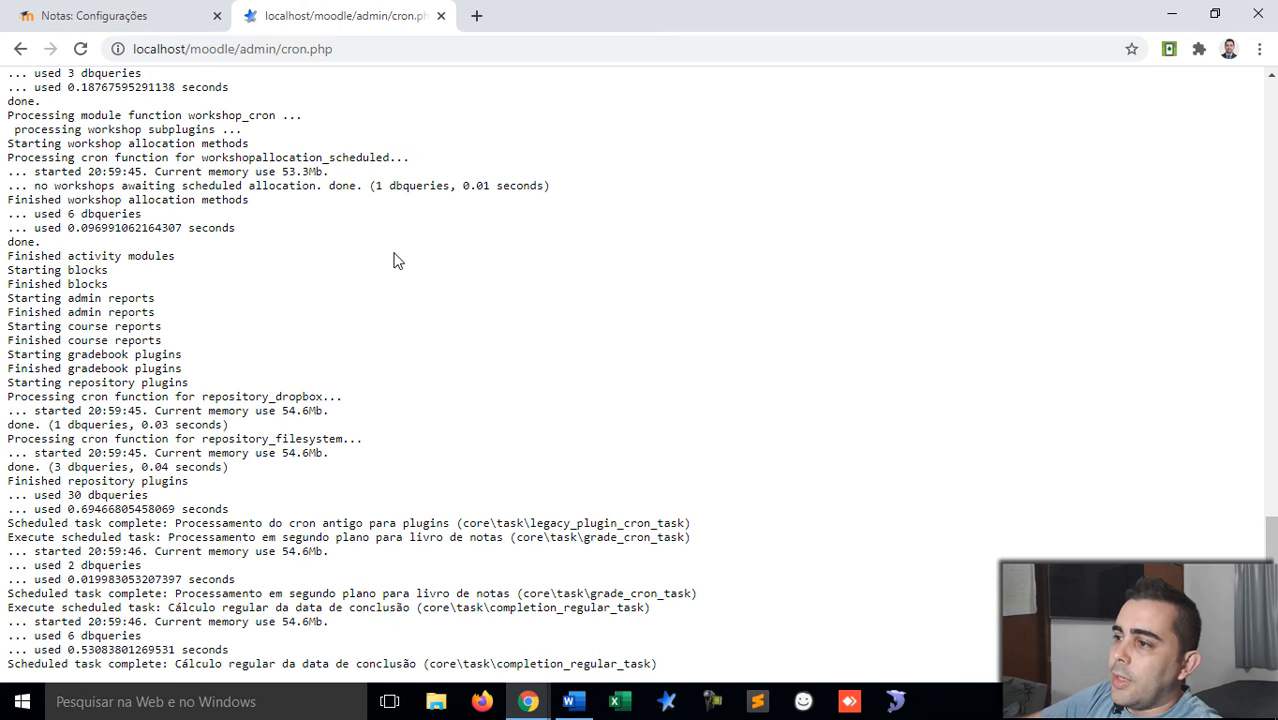
left_click(162, 15)
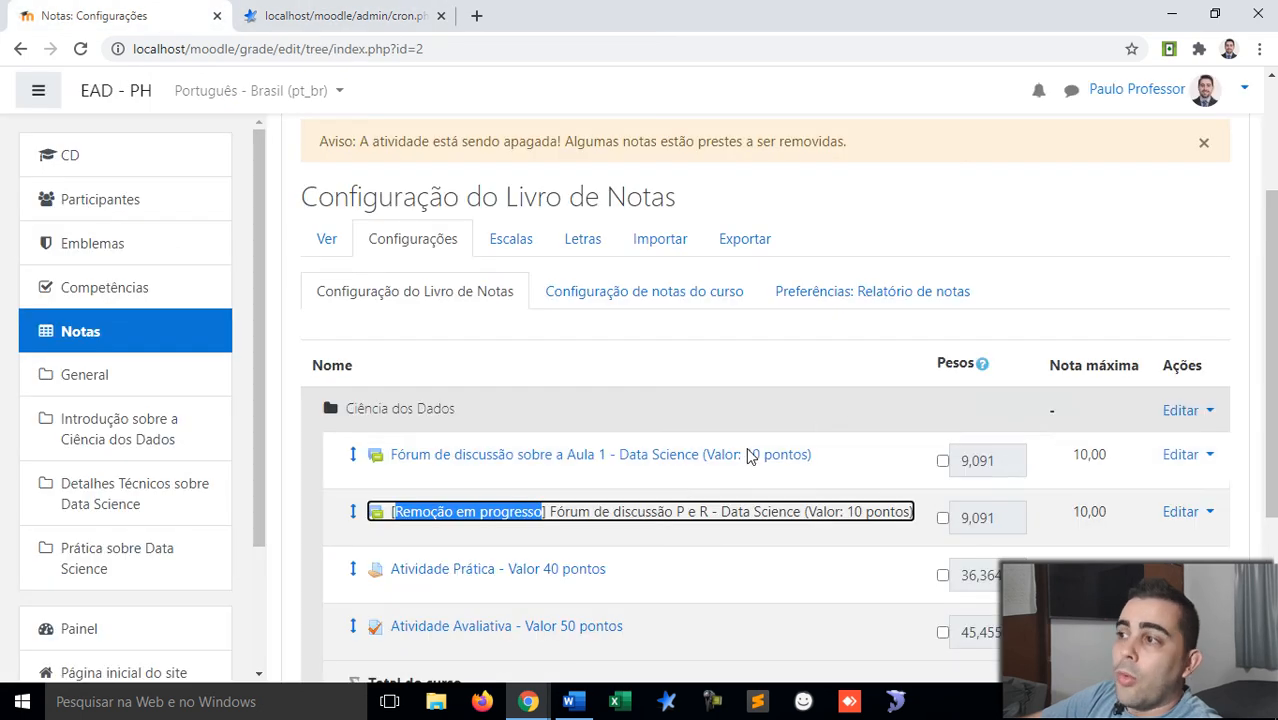
Step: Reload the gradebook setup page and dismiss the activity deletion warning
left_click(843, 361)
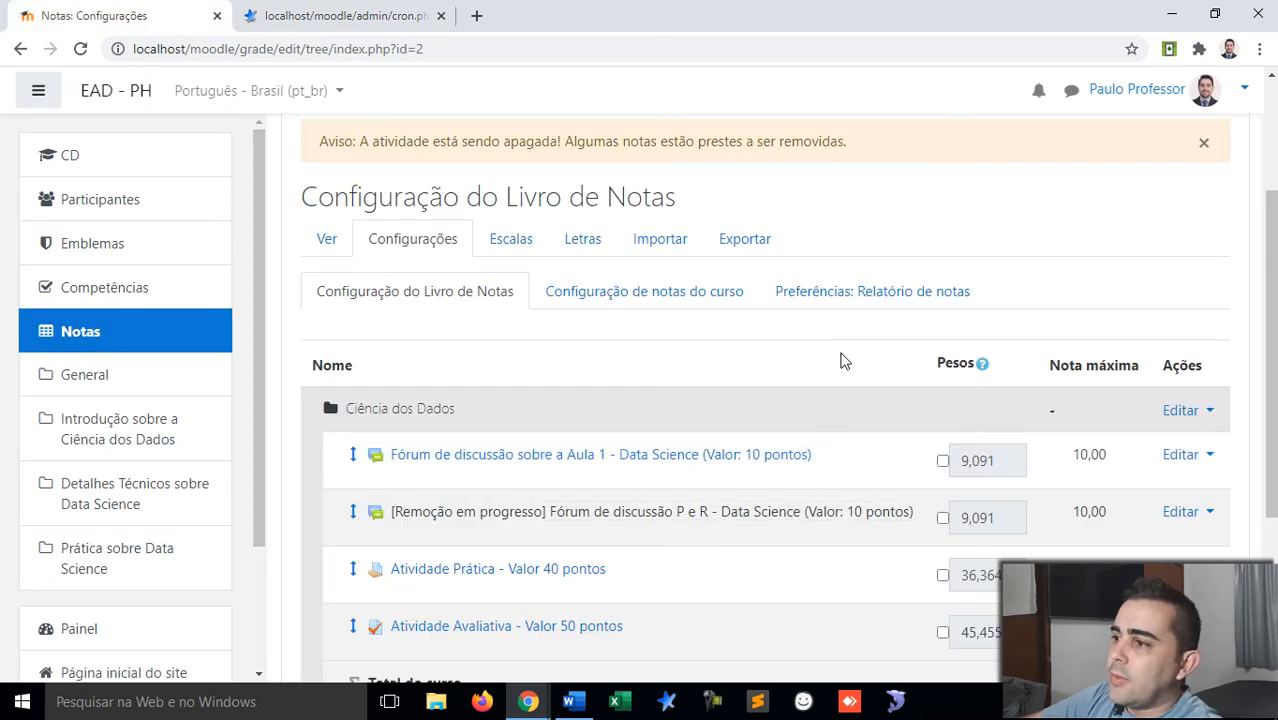
right_click(843, 361)
left_click(881, 408)
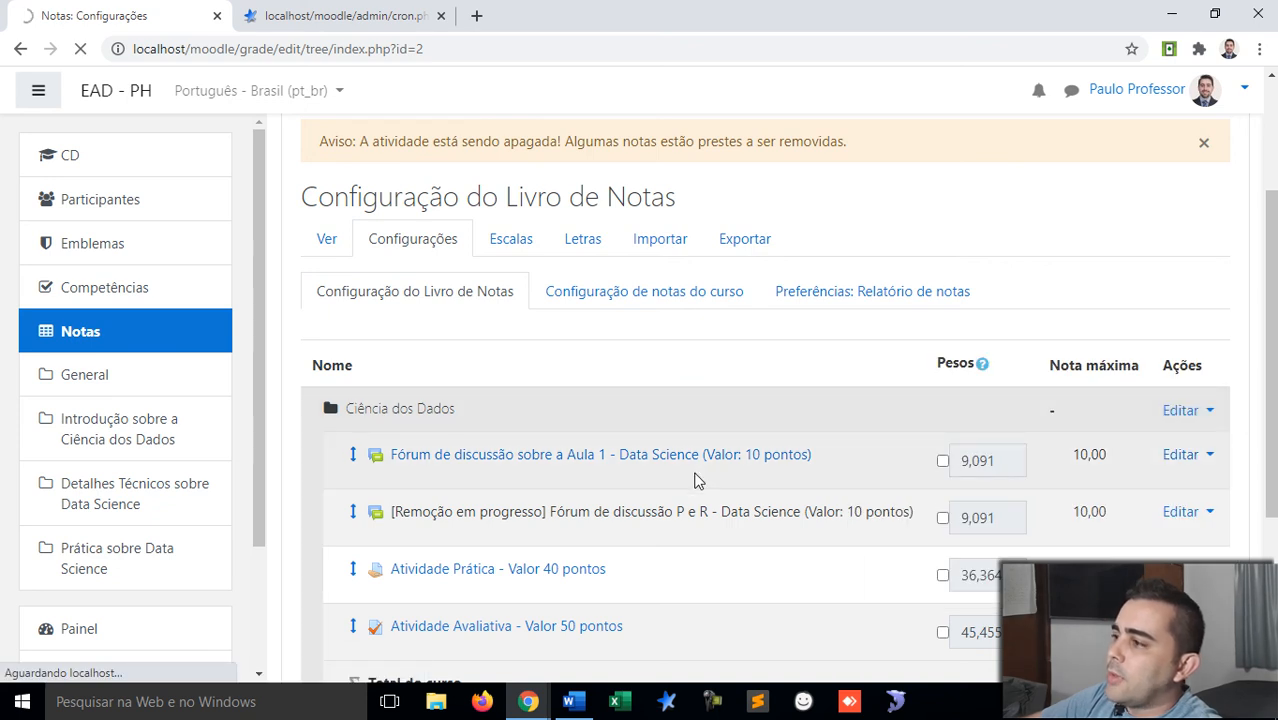
scroll(697, 481, "down", 3)
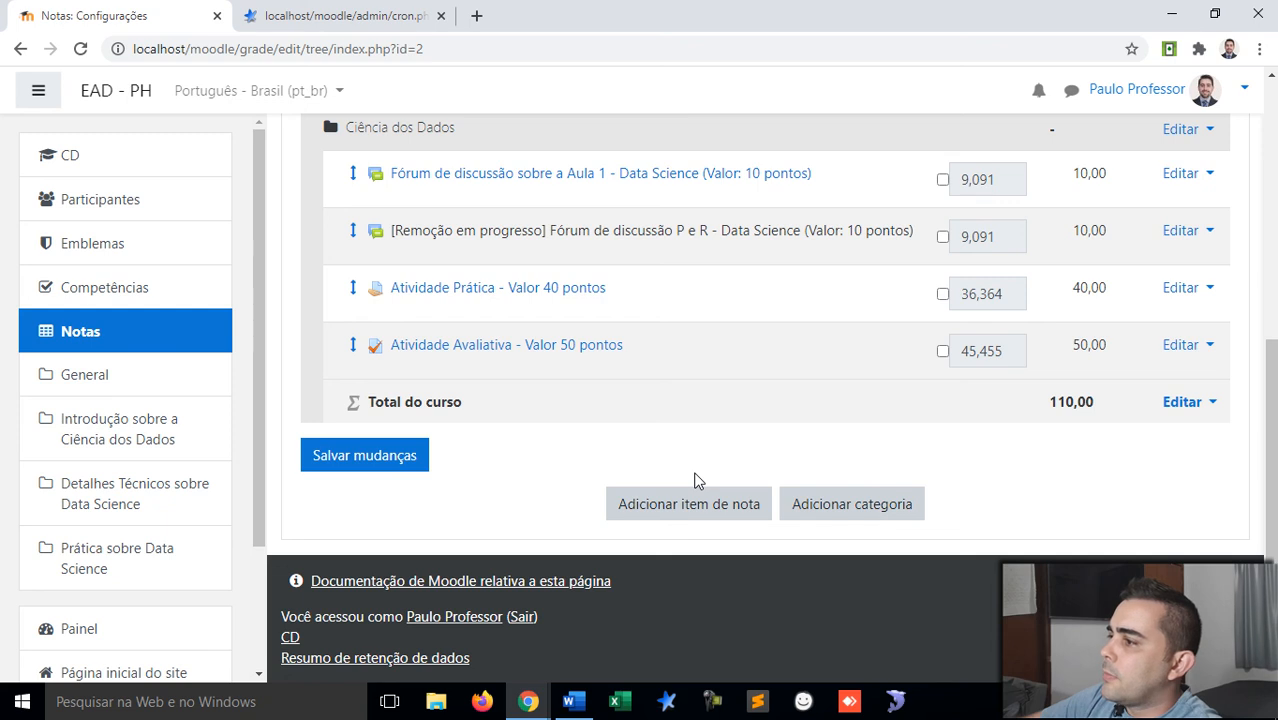
scroll(697, 481, "up", 1)
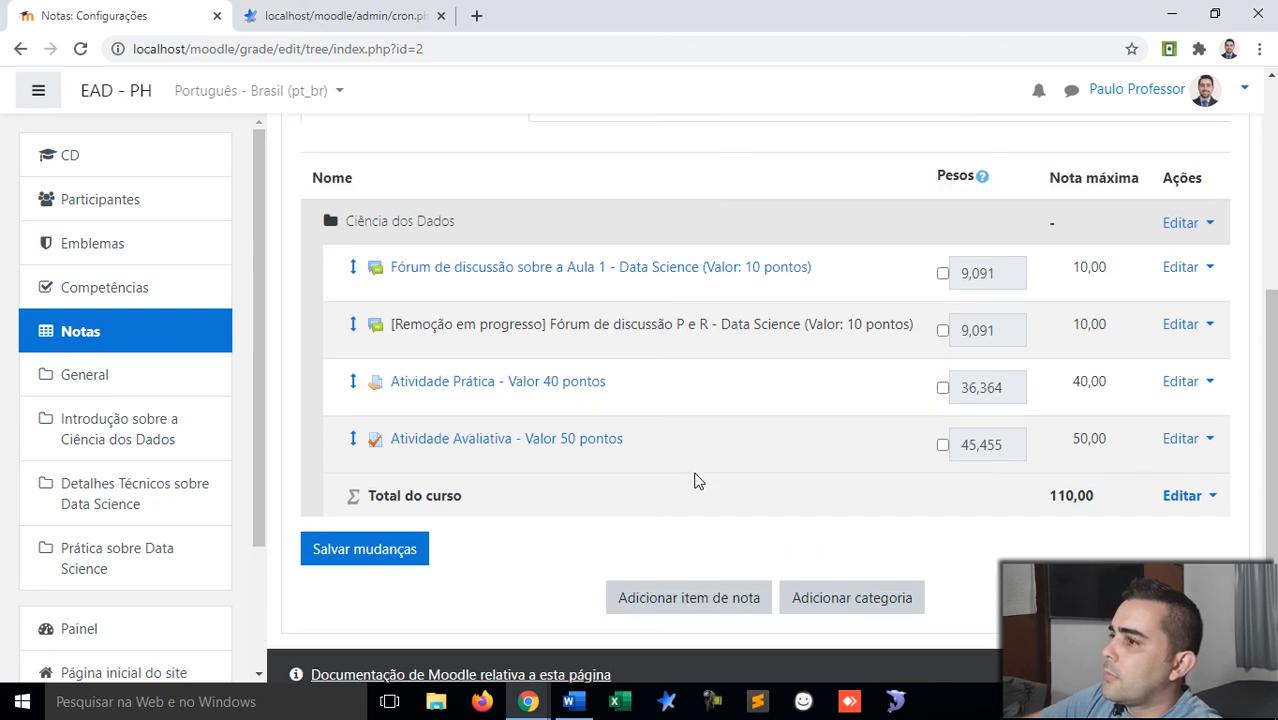
scroll(697, 481, "up", 3)
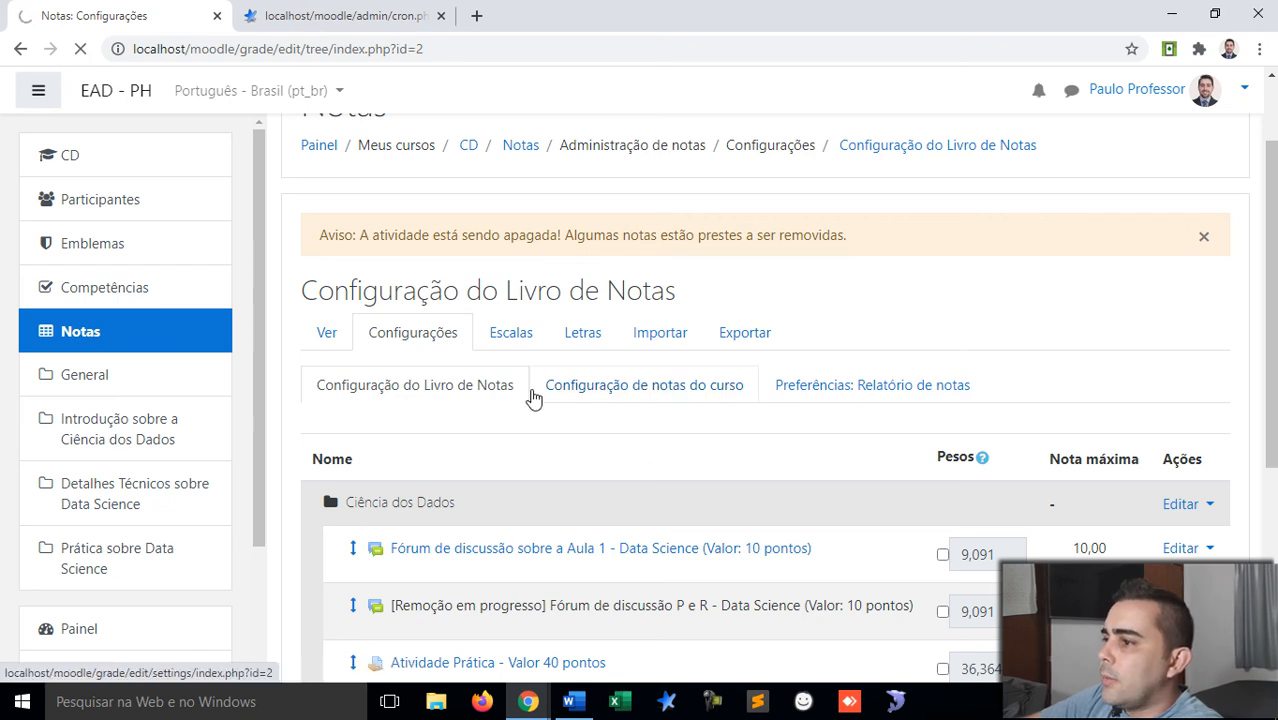
left_click(340, 15)
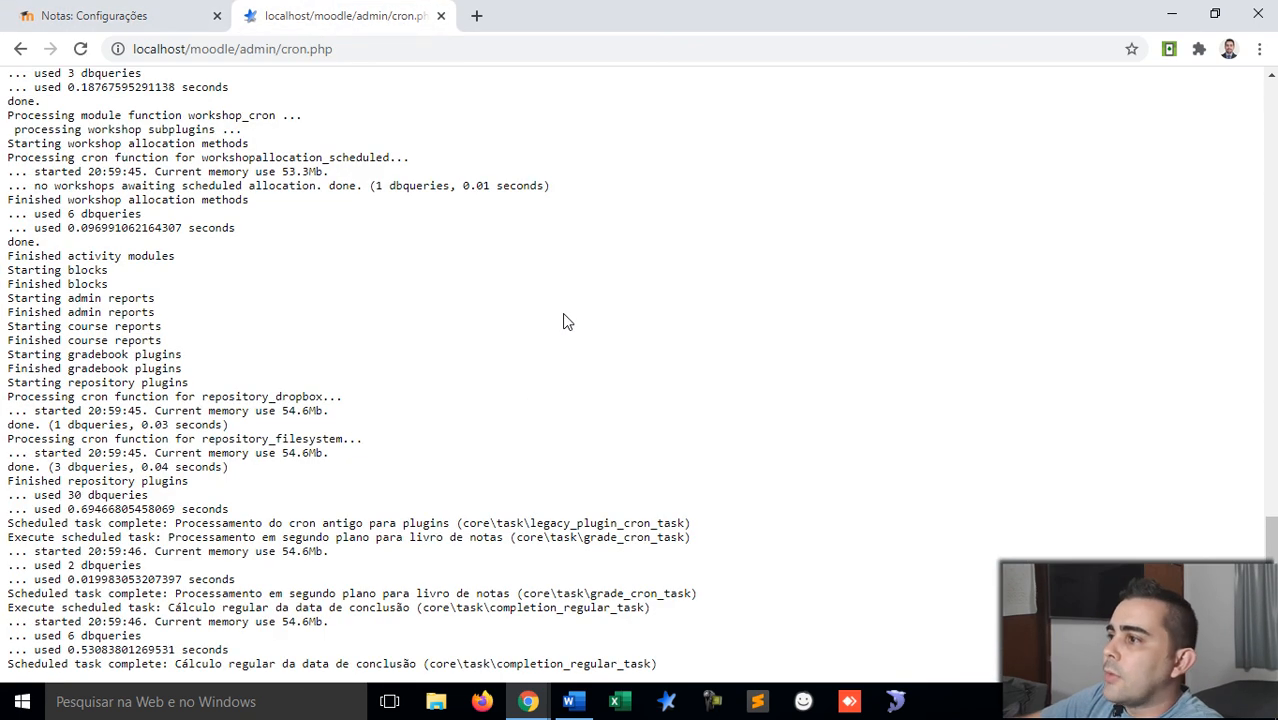
left_click(138, 12)
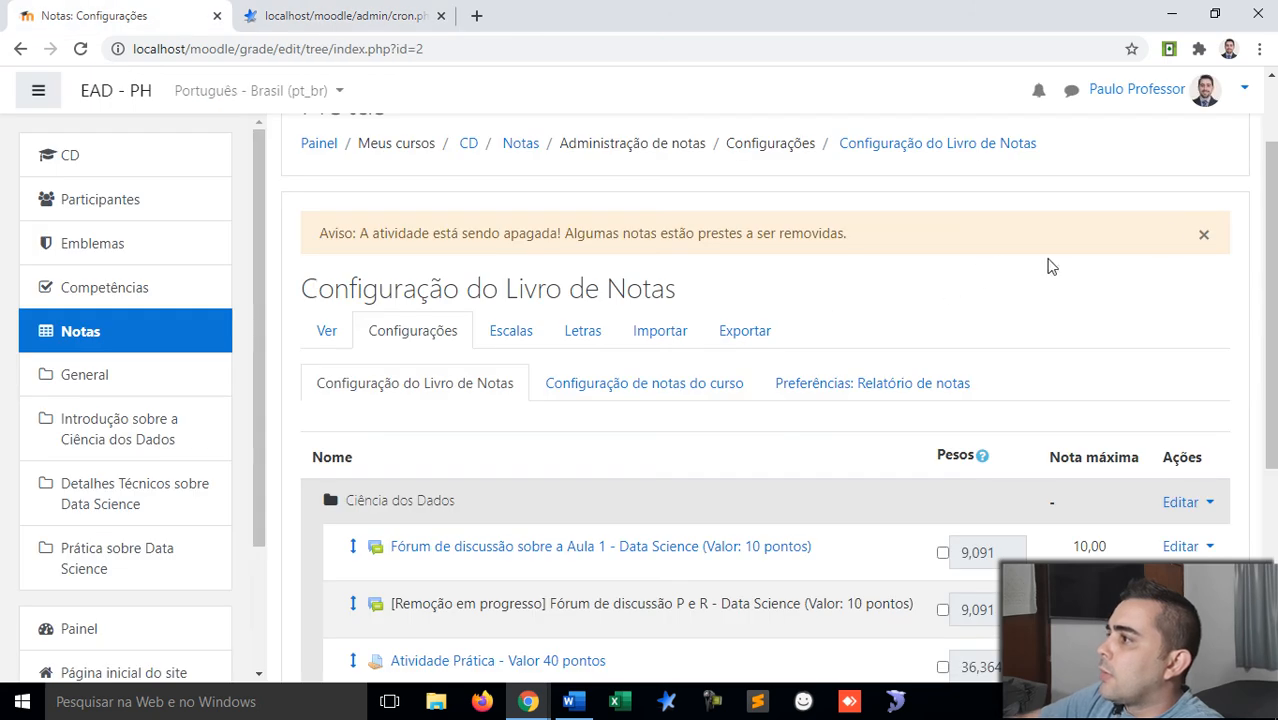
left_click(1206, 242)
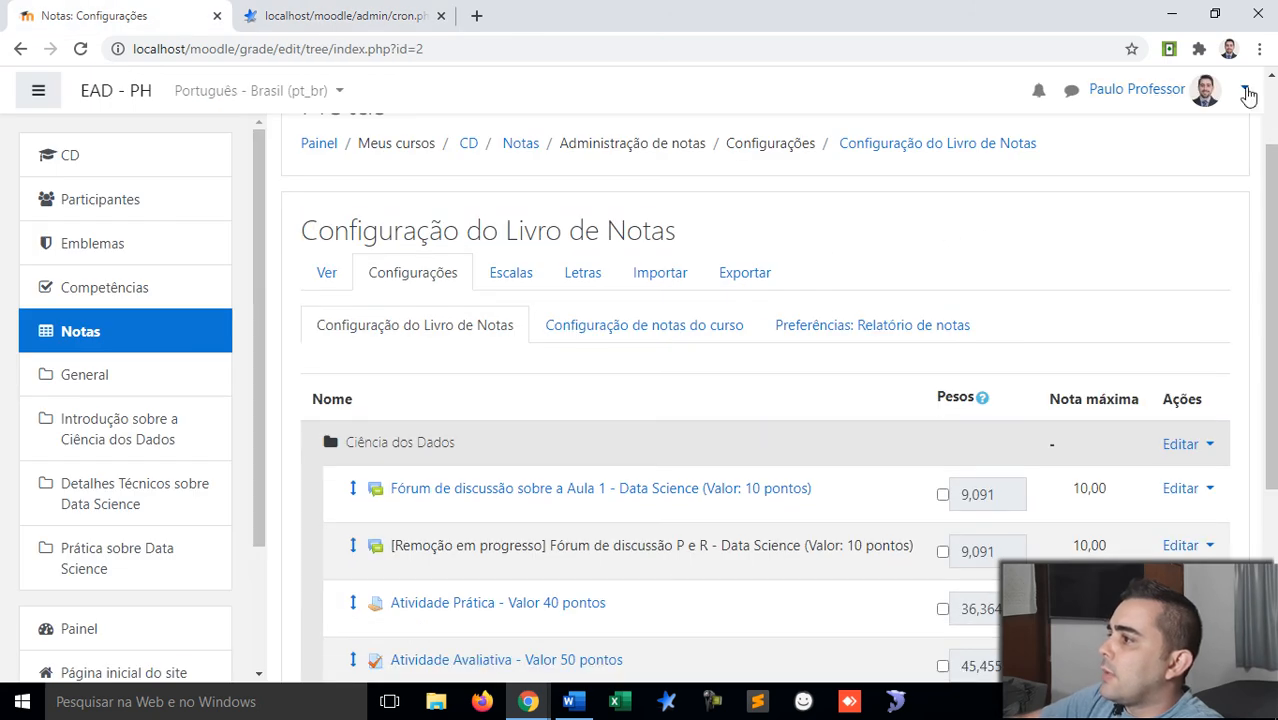
Step: Log out, then log back in as the teacher with the saved username and account password
left_click(1244, 92)
left_click(1118, 289)
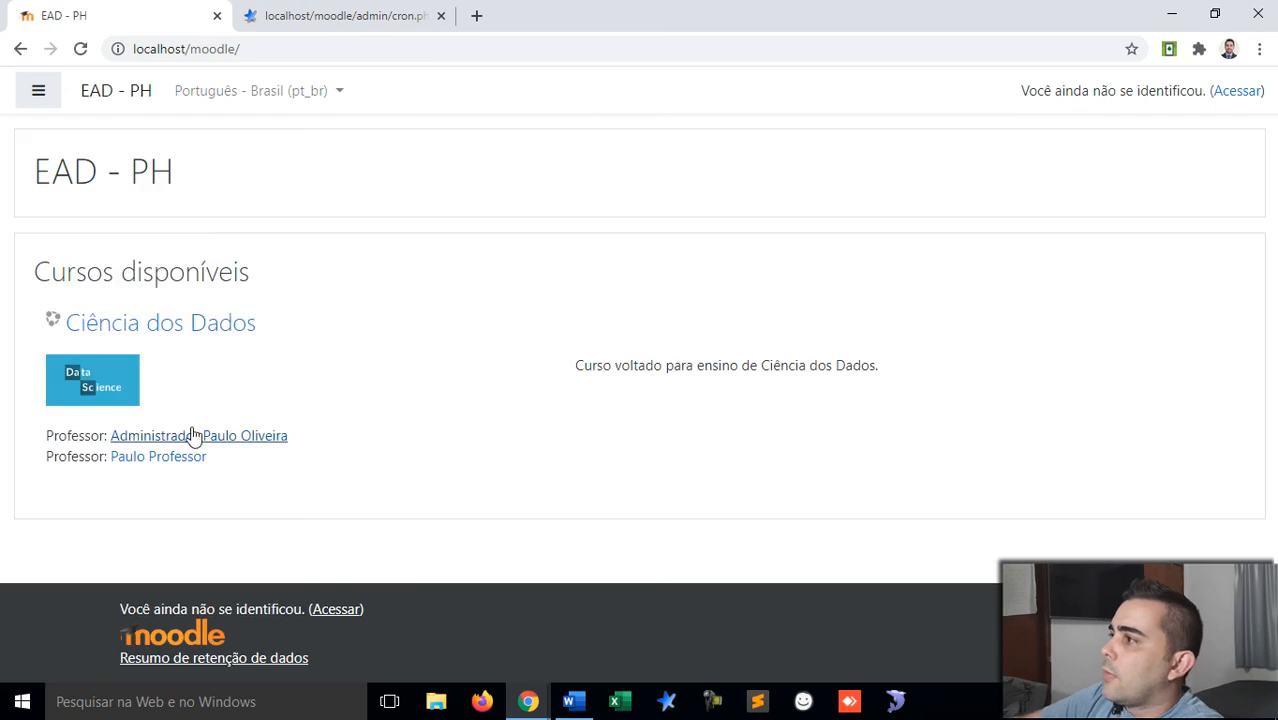
left_click(1238, 92)
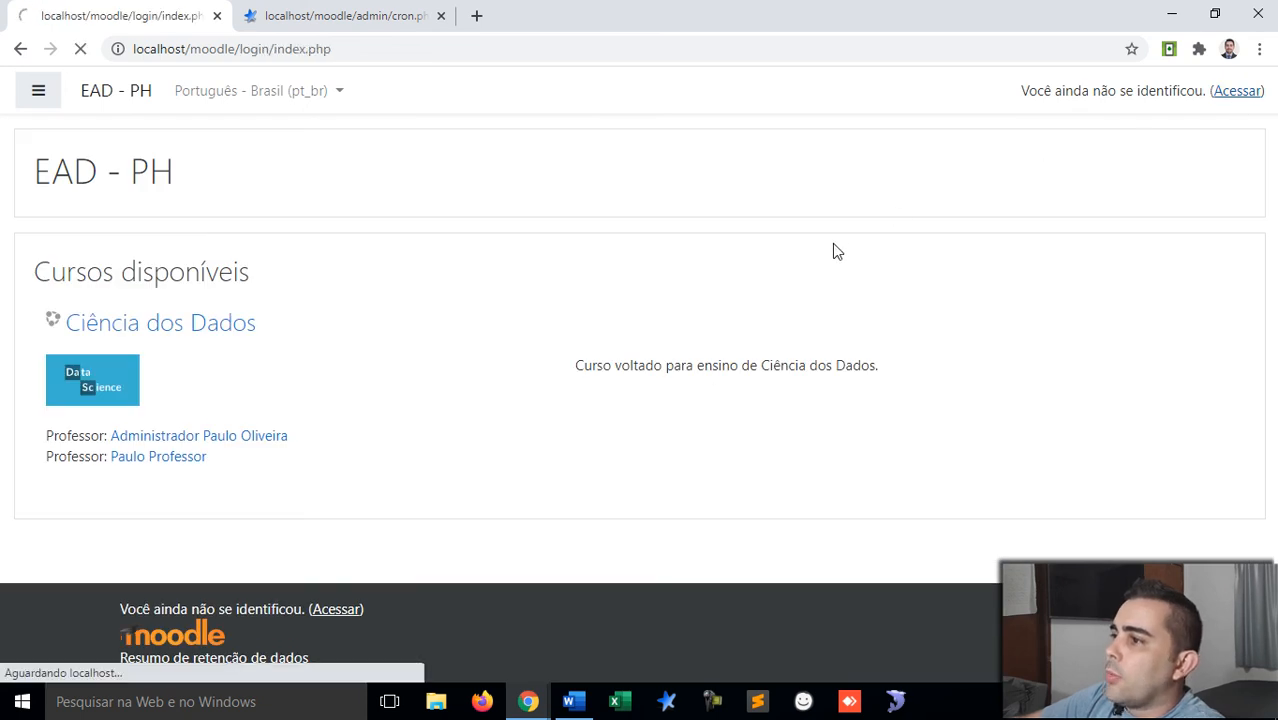
left_click(556, 240)
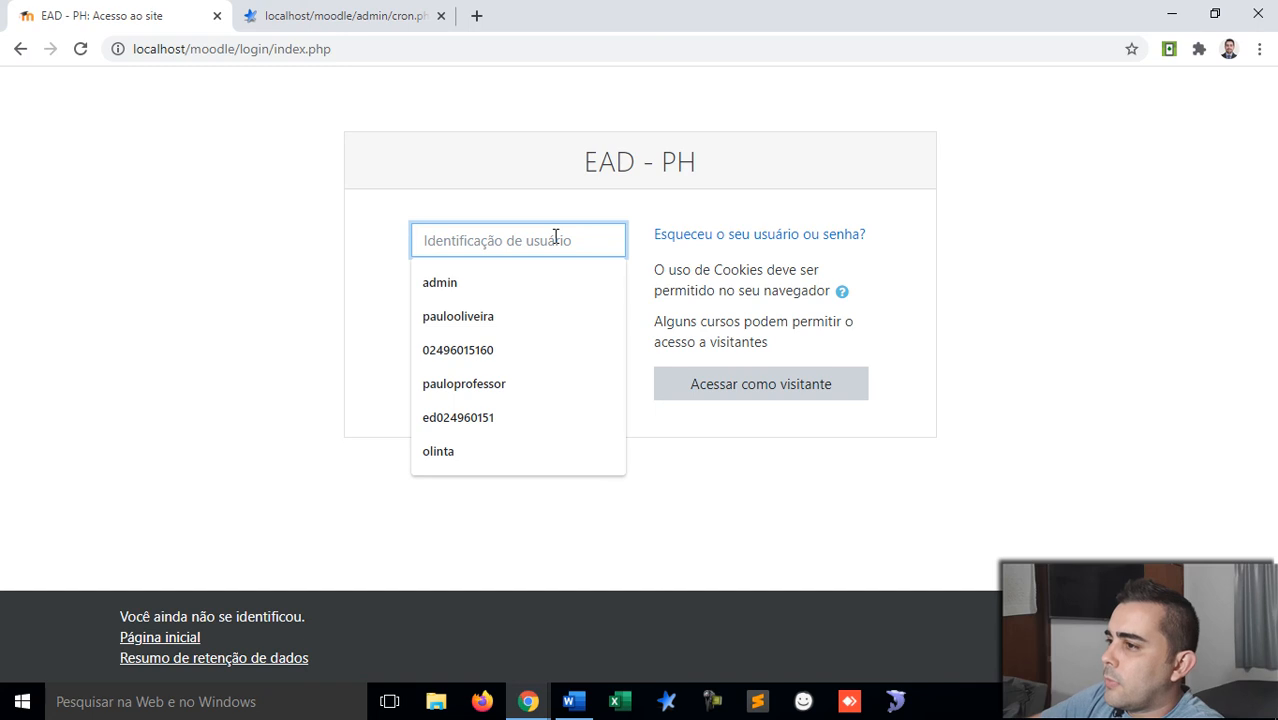
left_click(493, 390)
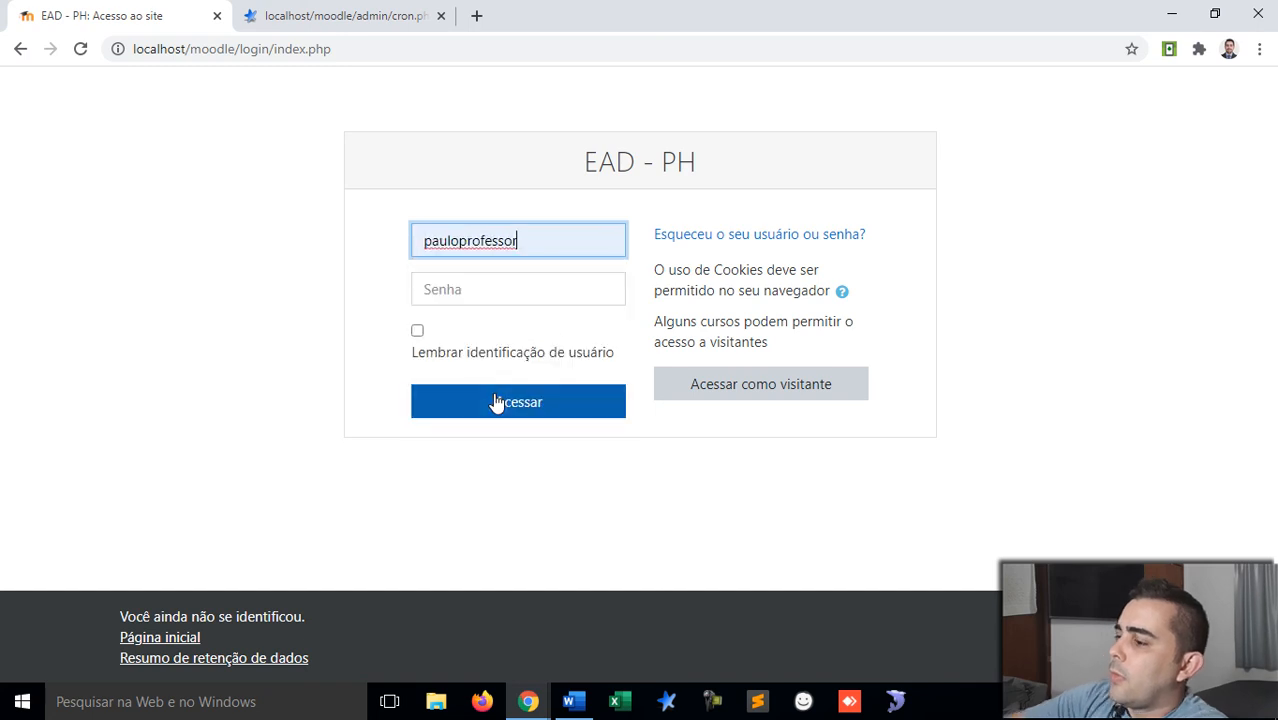
left_click(576, 281)
type("*****")
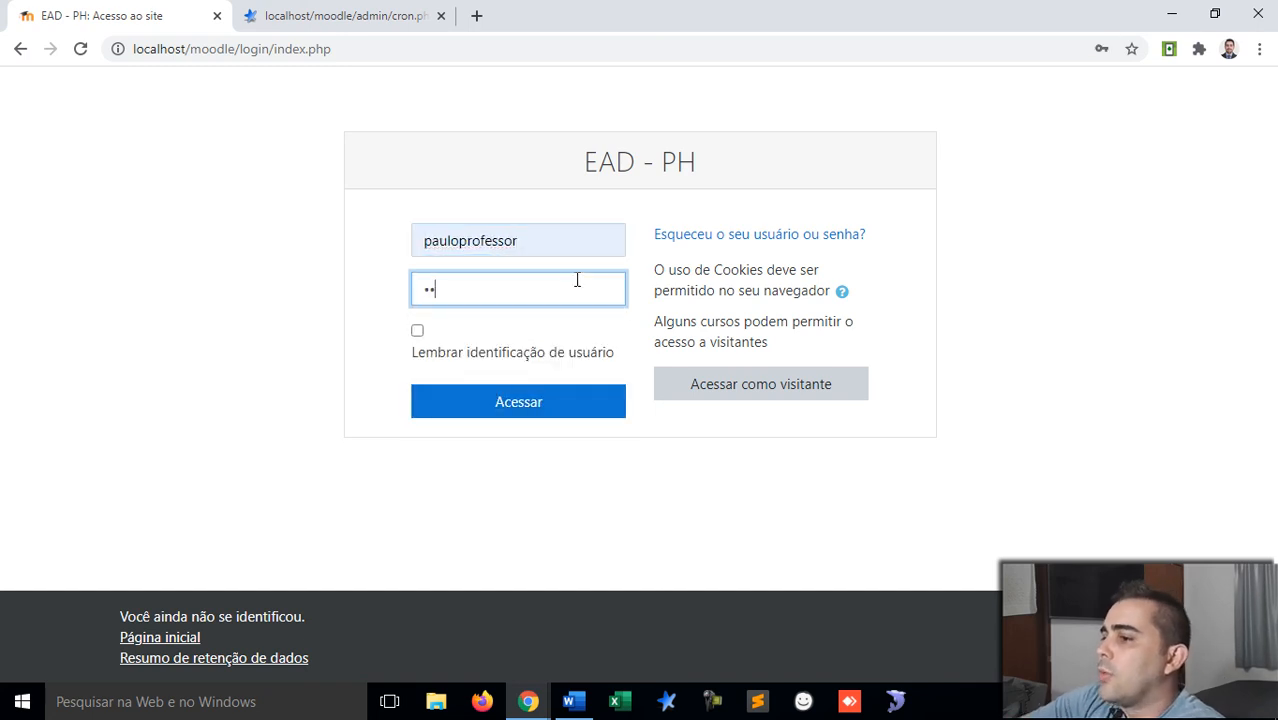
type("****")
key("Return")
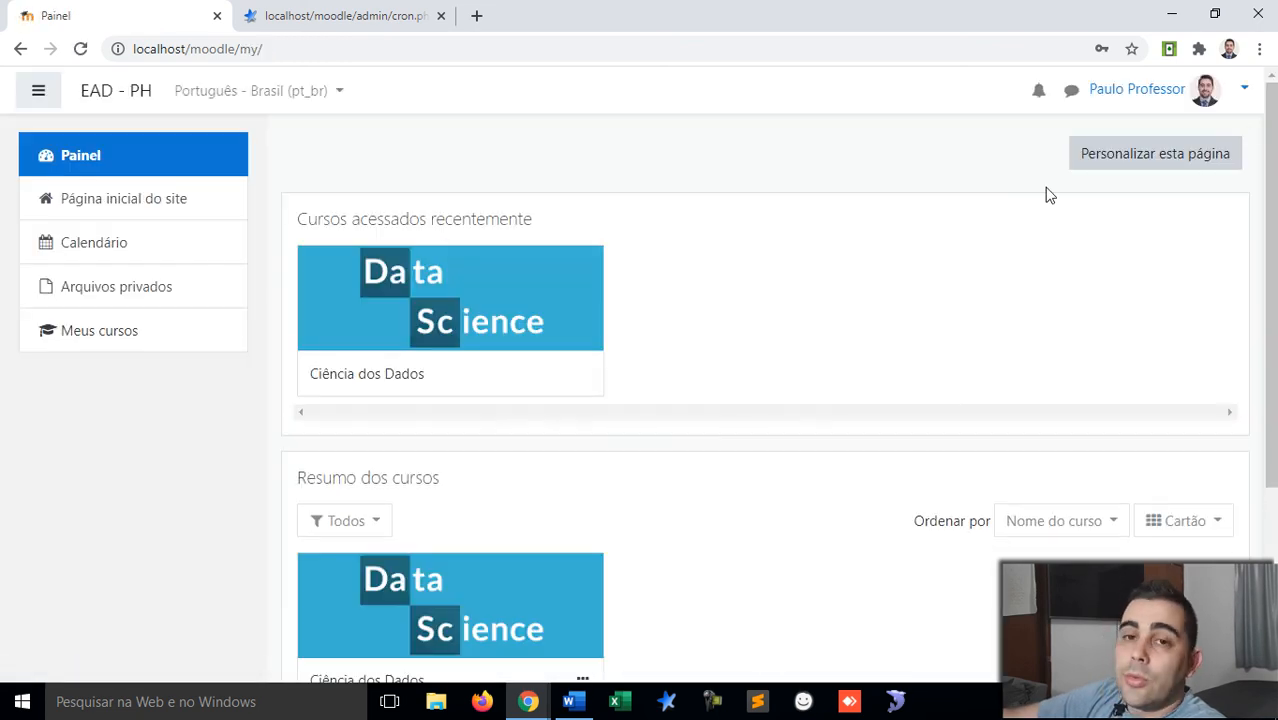
Step: Open Ciência dos Dados and go to its Configuração do Livro de Notas page
left_click(444, 322)
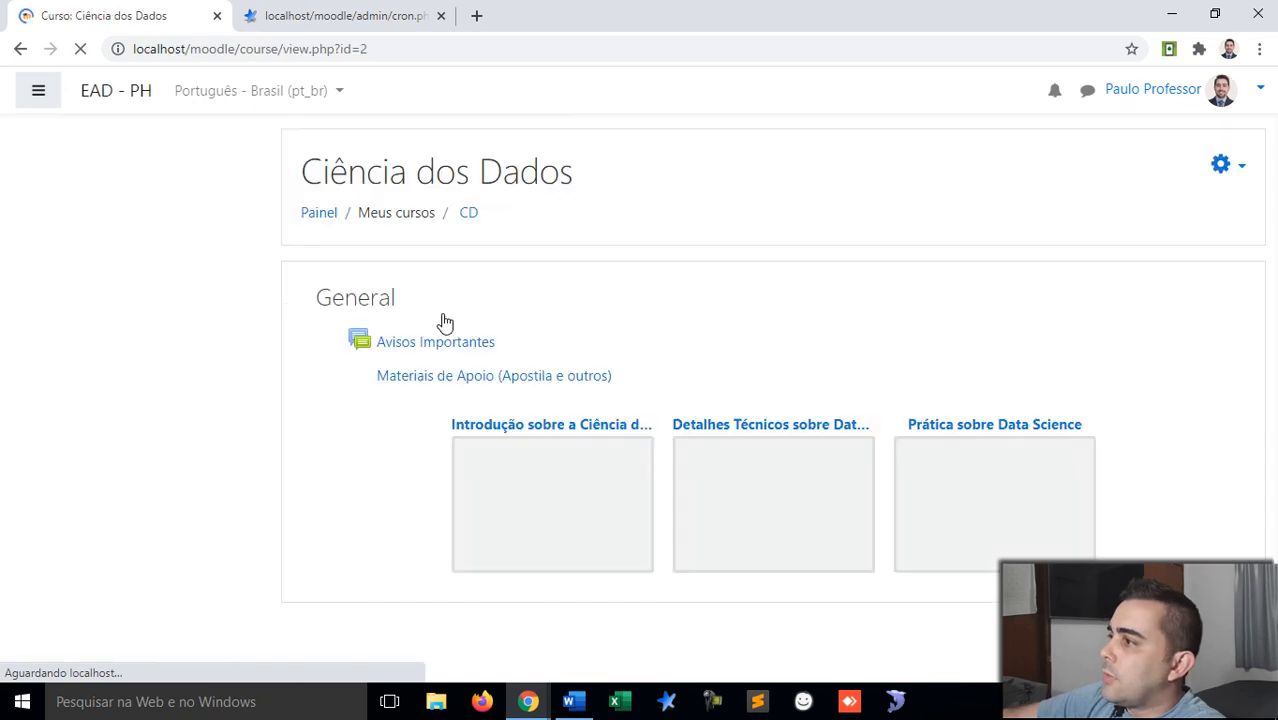
left_click(1225, 172)
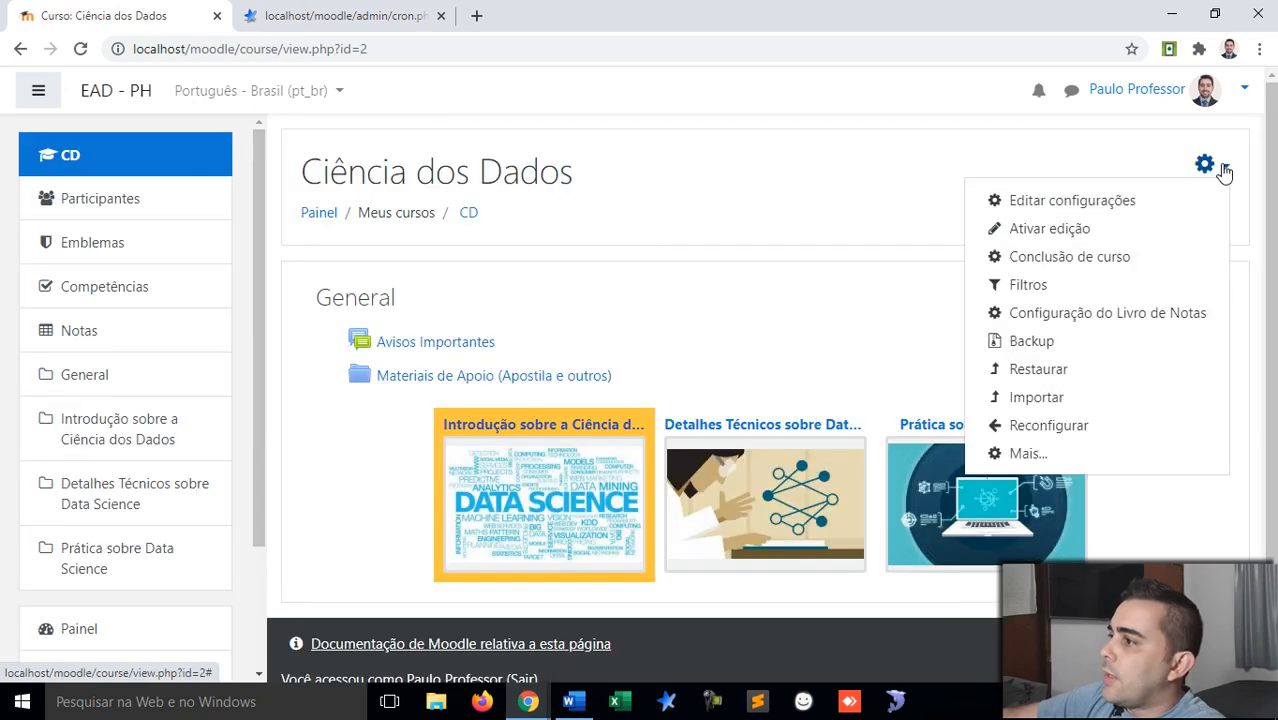
left_click(1054, 313)
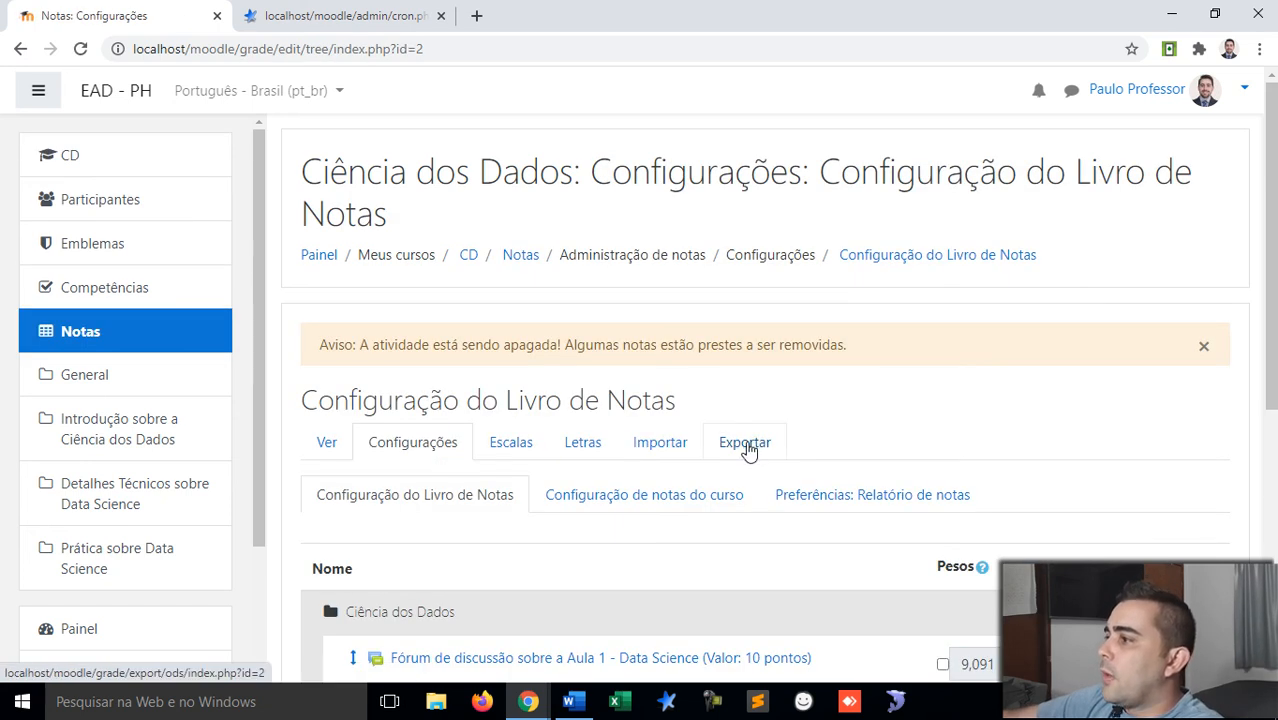
scroll(747, 443, "down", 3)
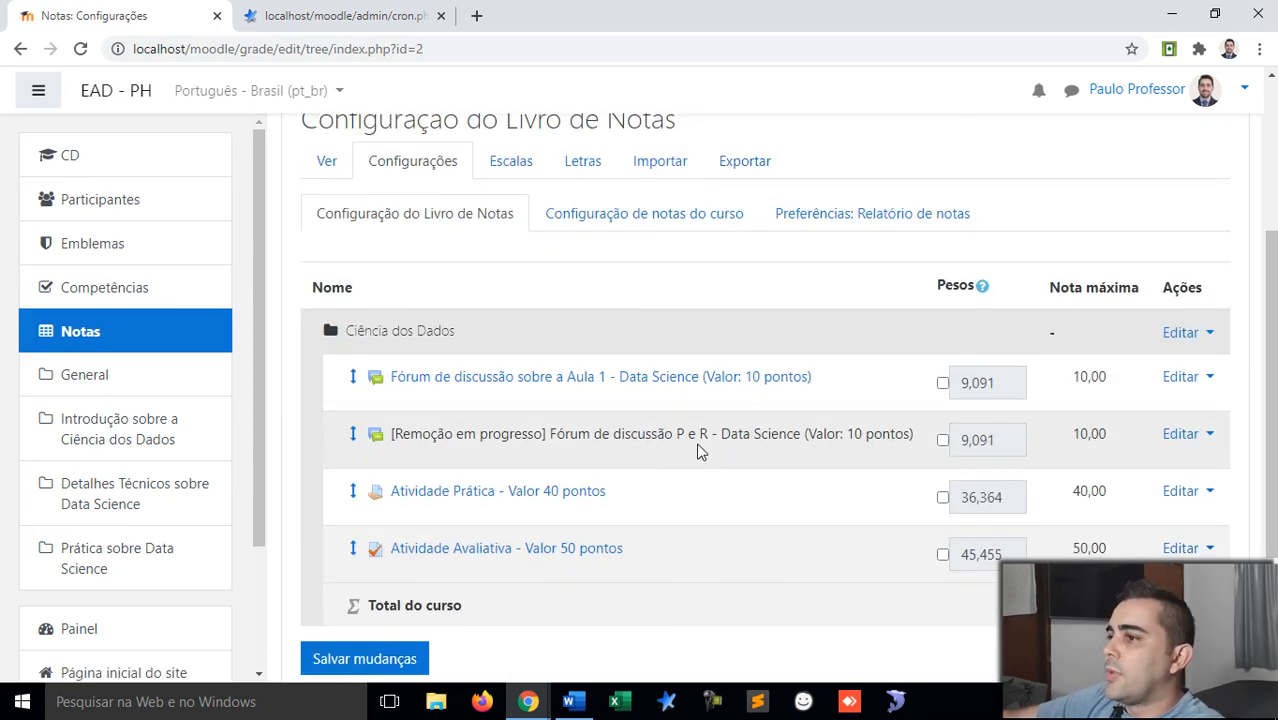